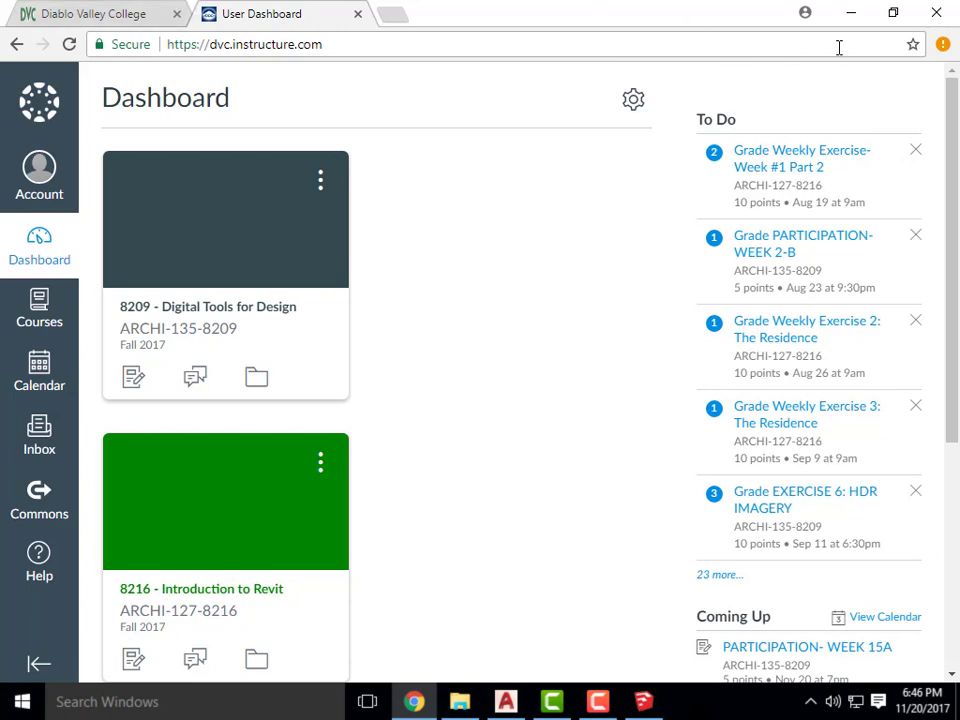
Minimize Chrome and bring up the AutoCAD drawing 'Cabin- Elevations Base' with its four elevations.
{"action": "left_click", "coordinate": [851, 16]}
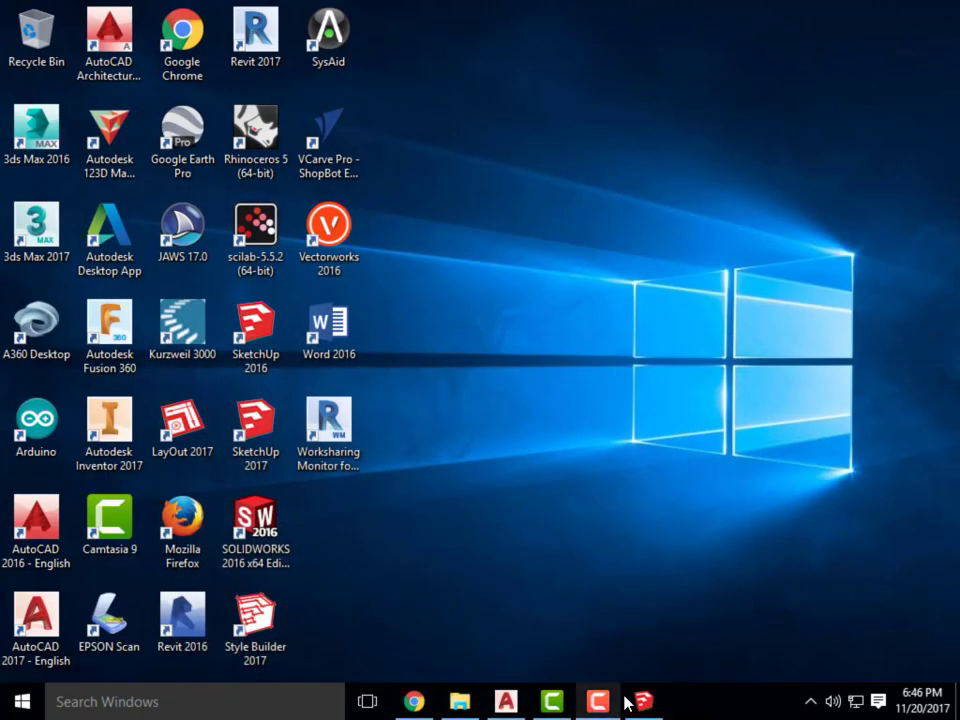
{"action": "left_click", "coordinate": [506, 701]}
{"action": "scroll", "coordinate": [256, 321], "scroll_direction": "down", "scroll_amount": 3}
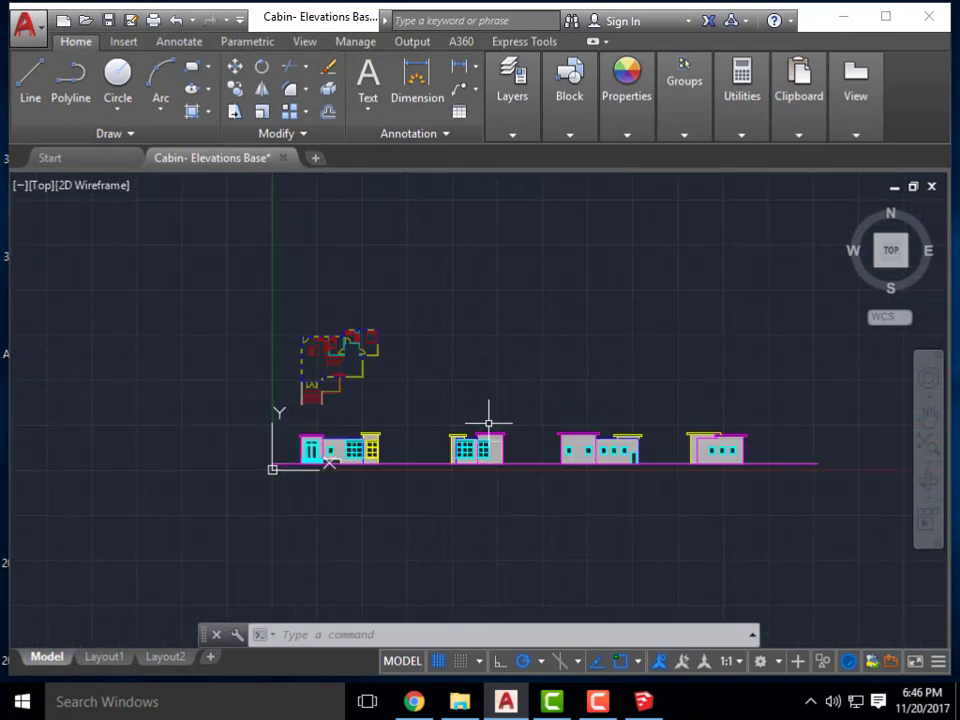
{"action": "scroll", "coordinate": [343, 336], "scroll_direction": "up", "scroll_amount": 4}
{"action": "scroll", "coordinate": [308, 328], "scroll_direction": "down", "scroll_amount": 2}
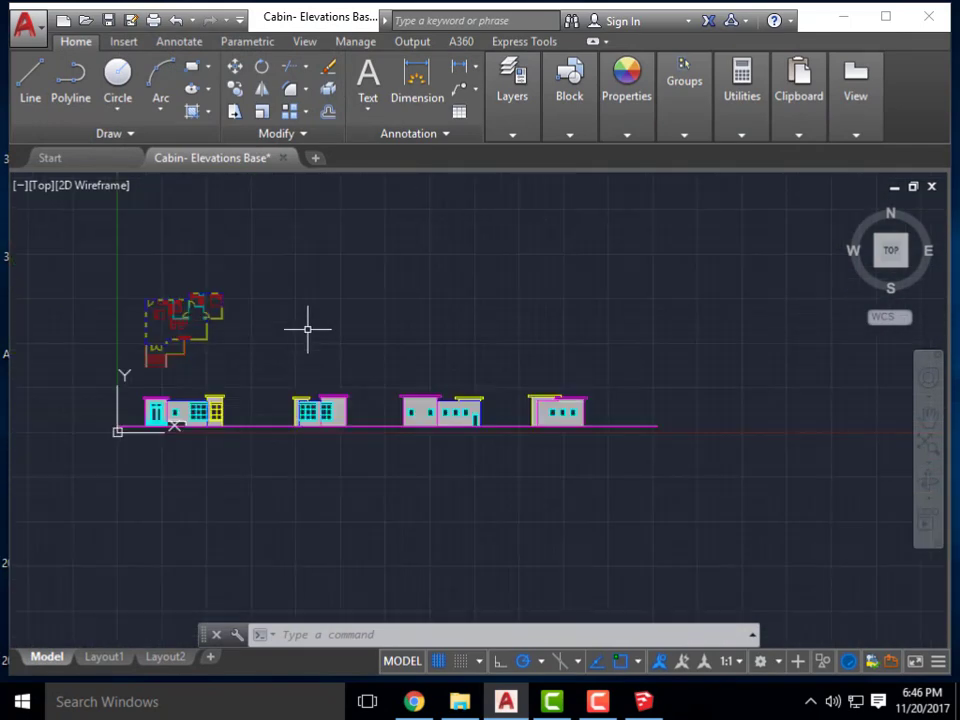
{"action": "middle_click_drag", "start_coordinate": [287, 349], "coordinate": [349, 349]}
{"action": "scroll", "coordinate": [349, 349], "scroll_direction": "up", "scroll_amount": 2}
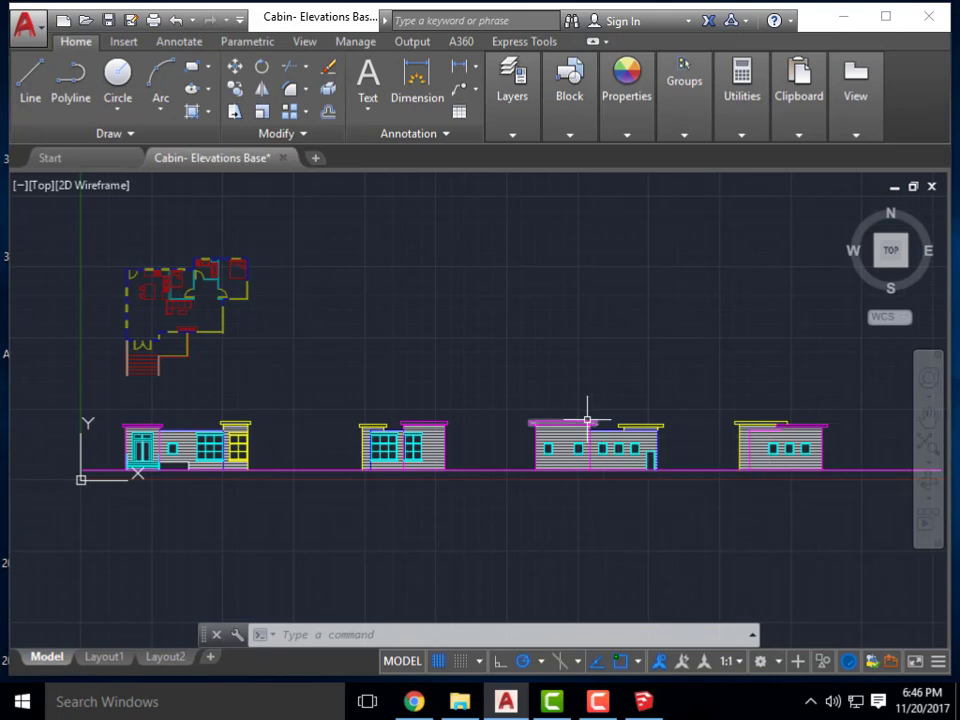
{"action": "scroll", "coordinate": [629, 403], "scroll_direction": "down", "scroll_amount": 2}
{"action": "scroll", "coordinate": [483, 356], "scroll_direction": "up", "scroll_amount": 2}
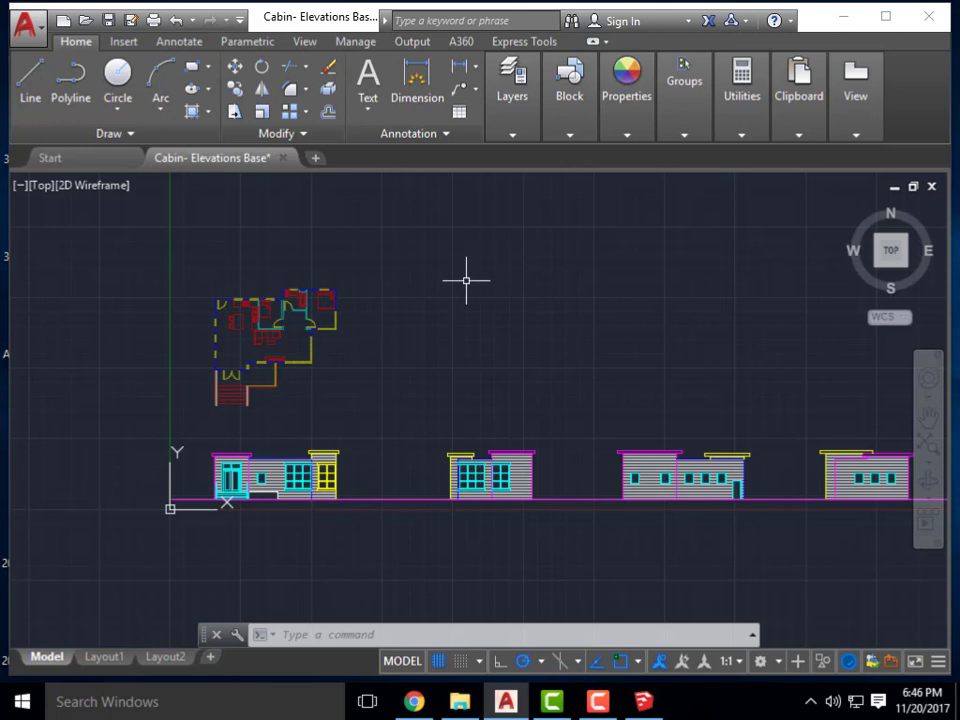
{"action": "middle_click_drag", "start_coordinate": [388, 315], "coordinate": [432, 269]}
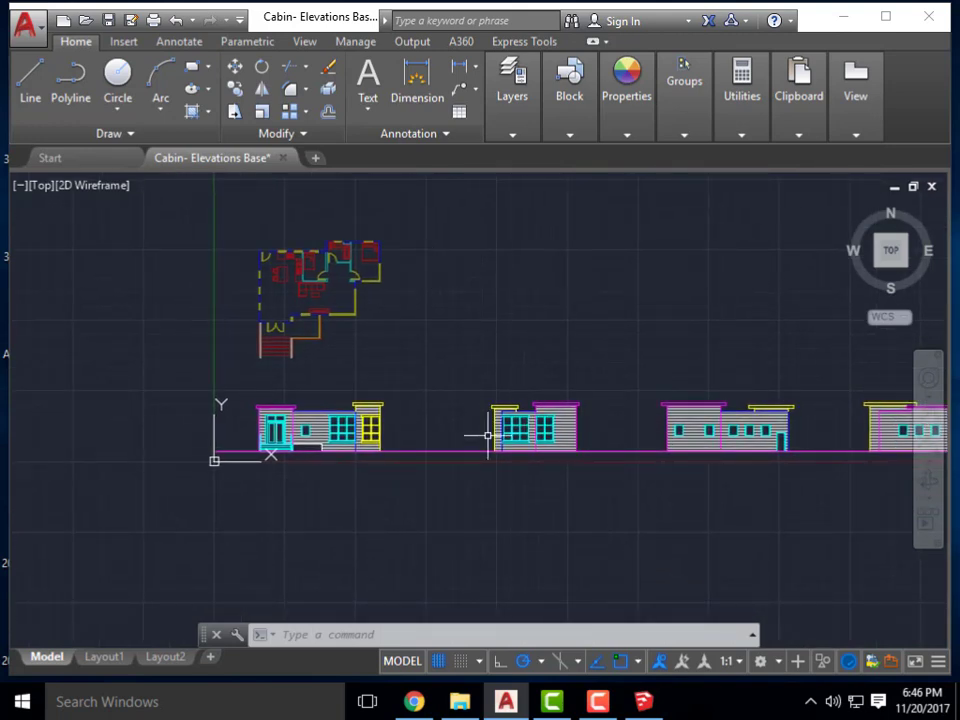
{"action": "middle_click_drag", "start_coordinate": [455, 345], "coordinate": [454, 390]}
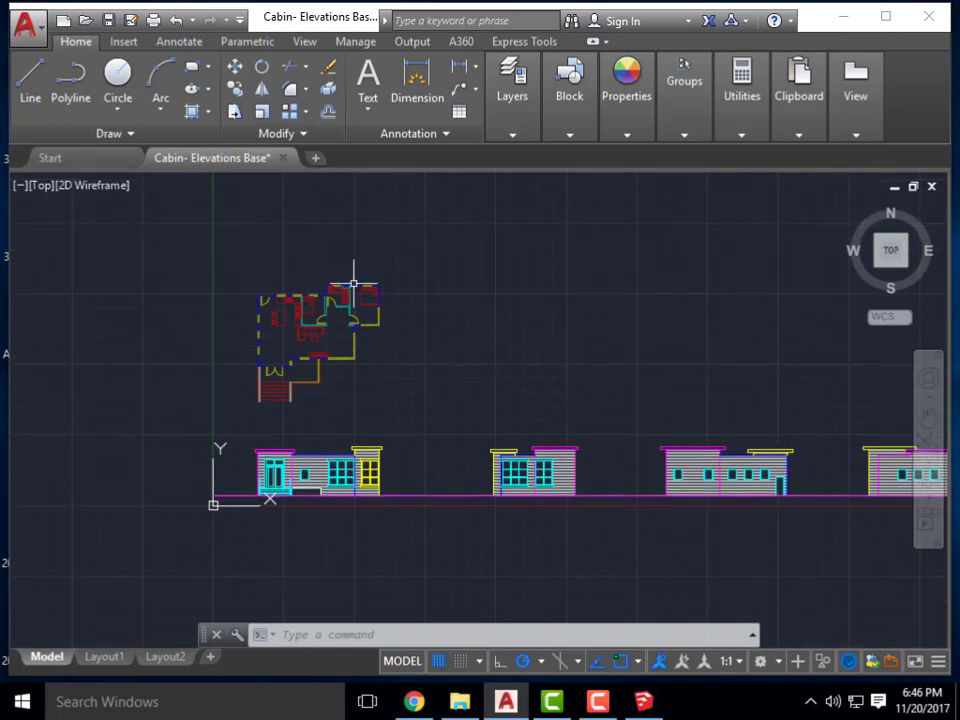
{"action": "scroll", "coordinate": [362, 297], "scroll_direction": "down", "scroll_amount": 5}
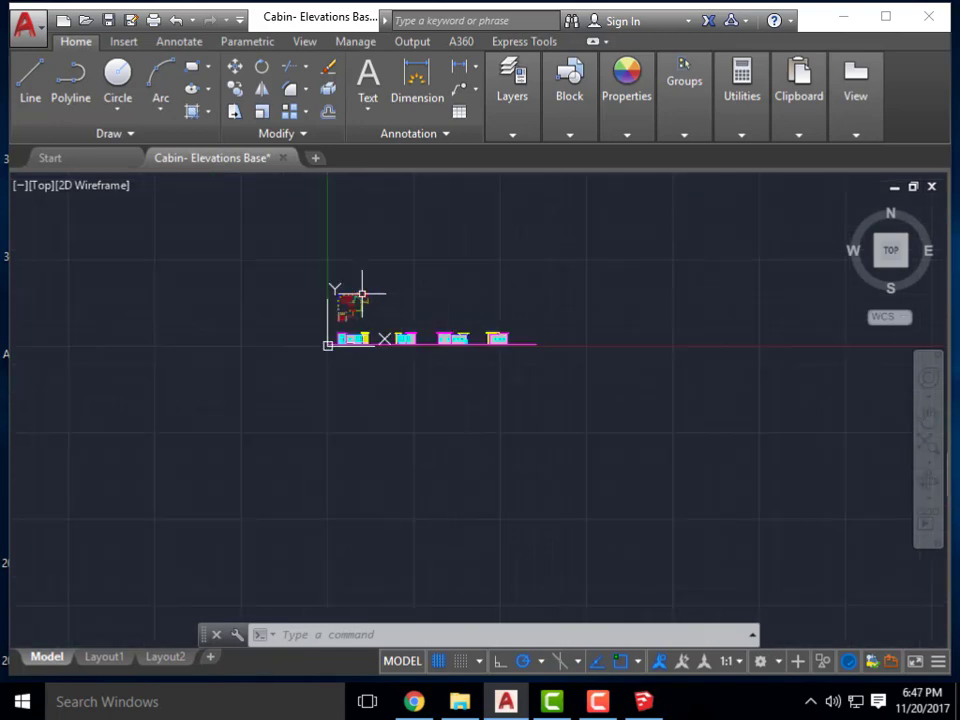
{"action": "scroll", "coordinate": [377, 285], "scroll_direction": "up", "scroll_amount": 4}
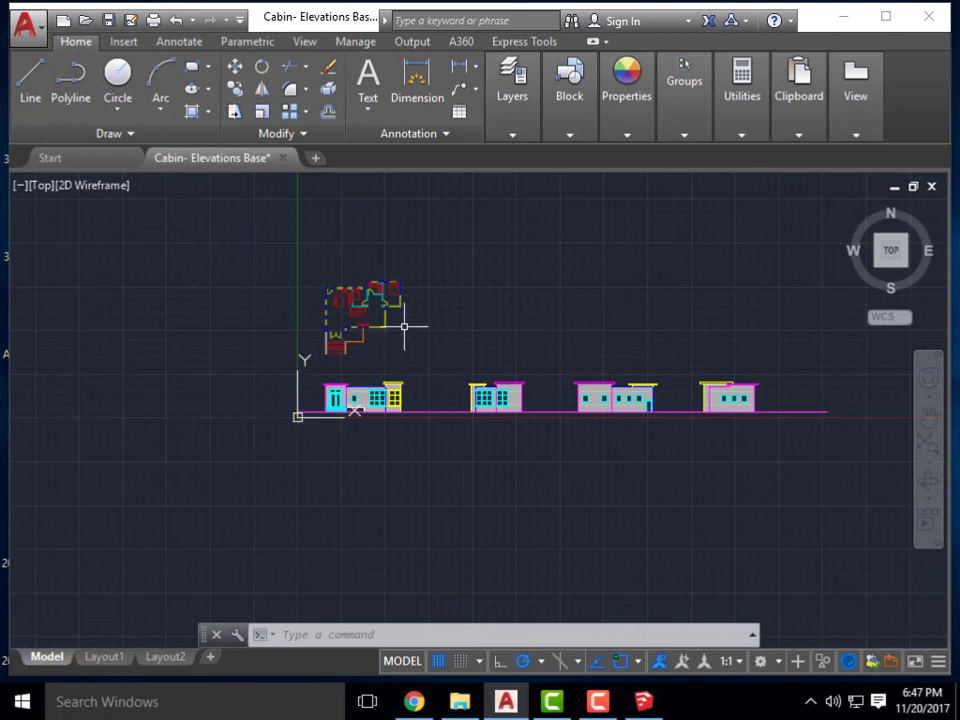
{"action": "scroll", "coordinate": [380, 308], "scroll_direction": "up", "scroll_amount": 2}
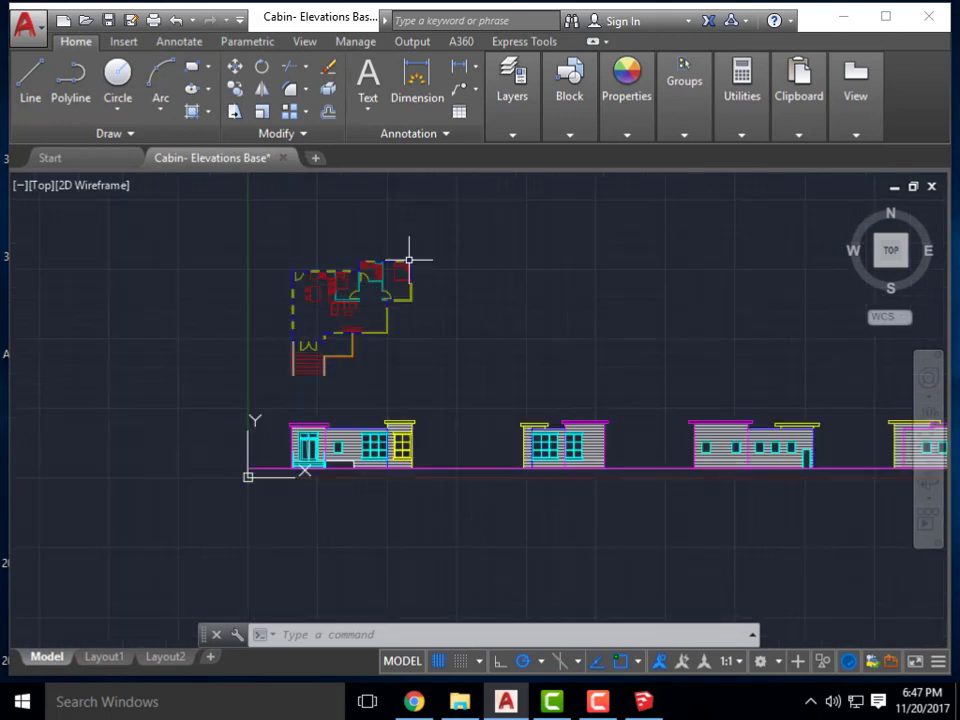
Cast horizontal rays to the right from the plan's top and middle wall corners.
{"action": "type", "text": "ra"}
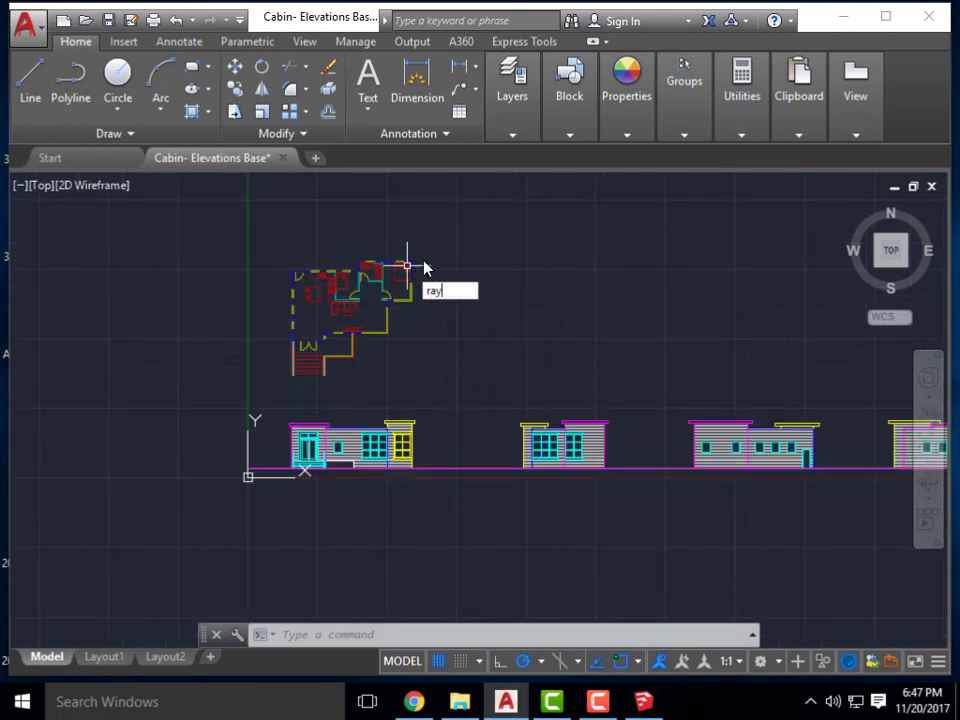
{"action": "type", "text": "y"}
{"action": "key", "text": "Return"}
{"action": "left_click", "coordinate": [412, 261]}
{"action": "left_click", "coordinate": [470, 272]}
{"action": "key", "text": "Escape"}
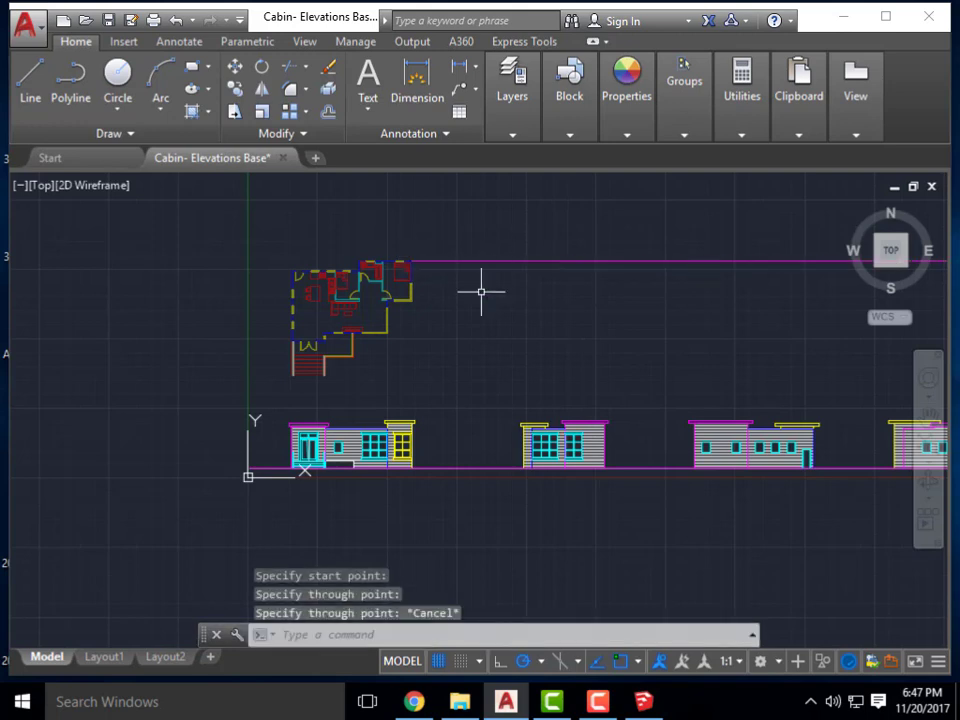
{"action": "key", "text": "Return"}
{"action": "left_click", "coordinate": [418, 299]}
{"action": "left_click", "coordinate": [489, 300]}
{"action": "key", "text": "Escape"}
Add a third horizontal ray from the lower wall corner and review the projections.
{"action": "key", "text": "Return"}
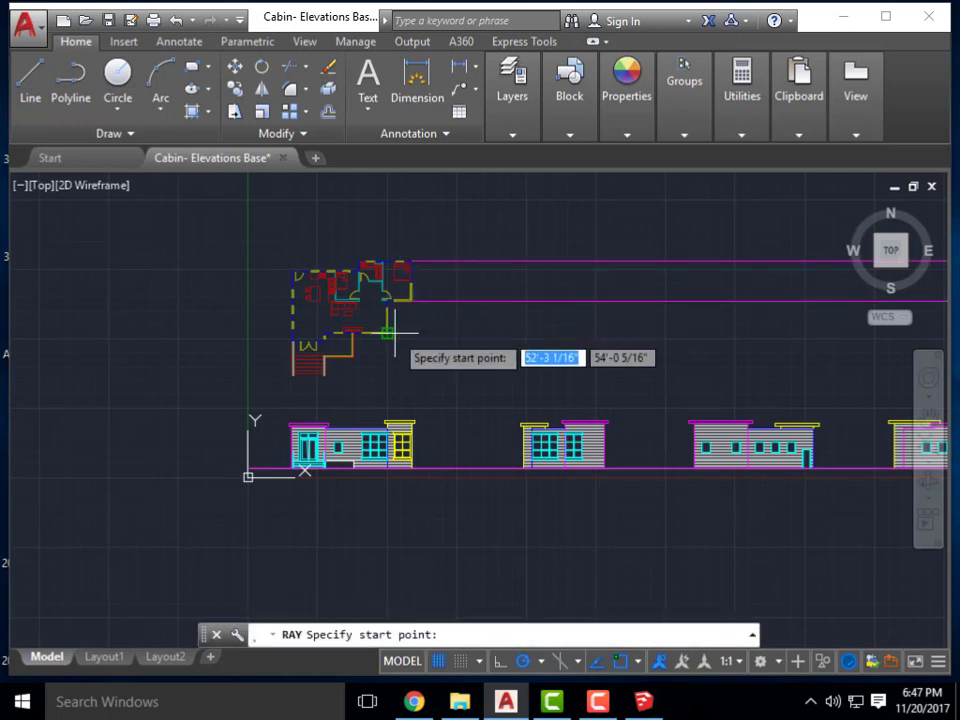
{"action": "left_click", "coordinate": [388, 331]}
{"action": "left_click", "coordinate": [459, 331]}
{"action": "key", "text": "Escape"}
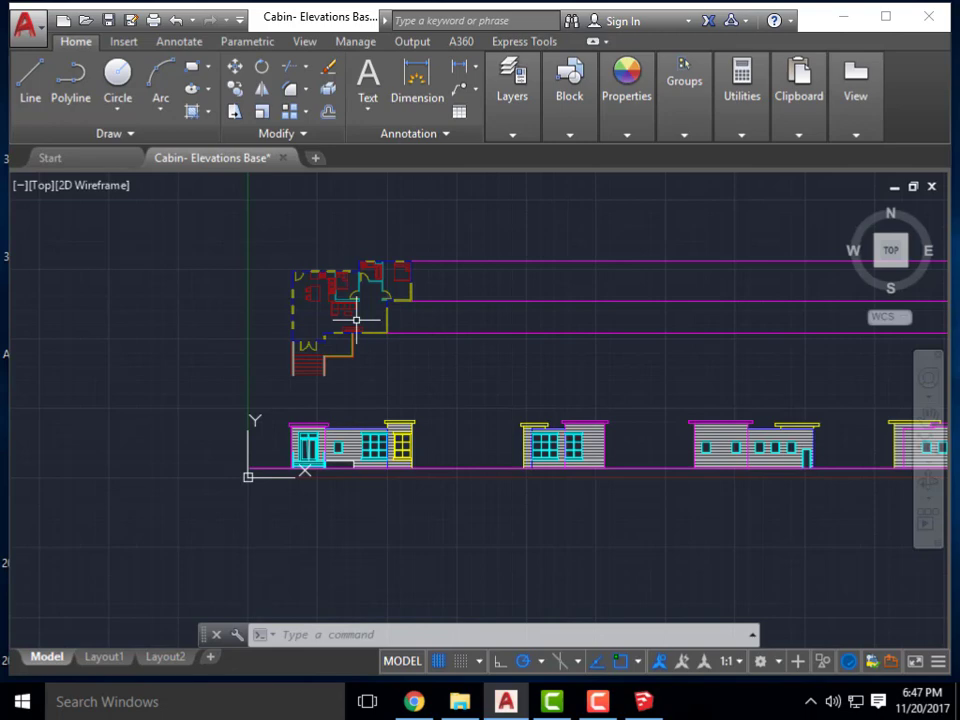
{"action": "scroll", "coordinate": [350, 320], "scroll_direction": "down", "scroll_amount": 2}
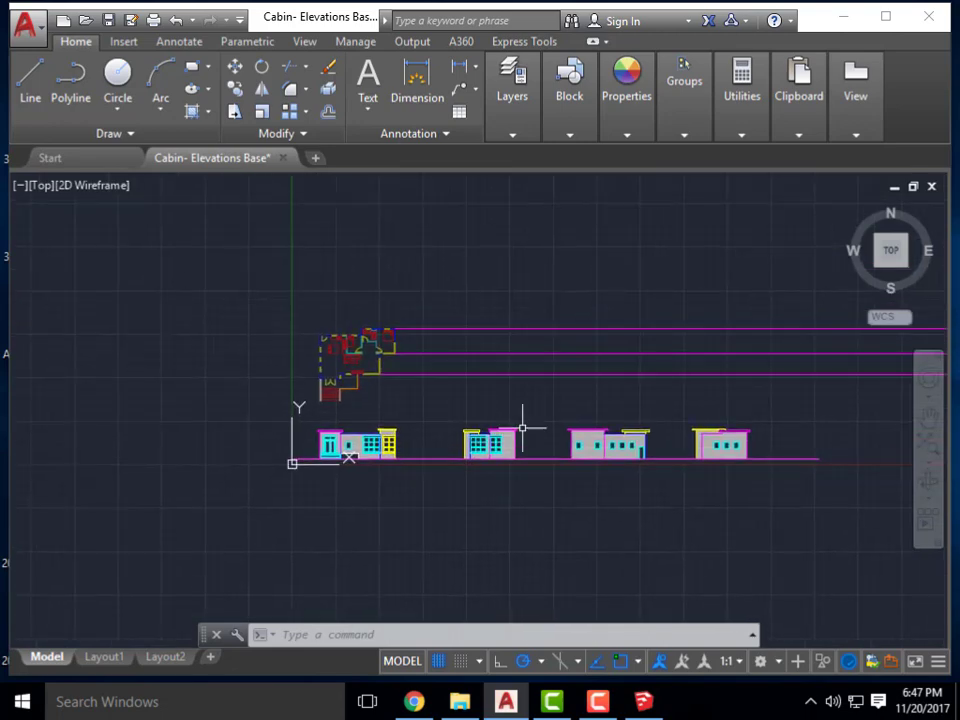
{"action": "middle_click_drag", "start_coordinate": [521, 454], "coordinate": [525, 430]}
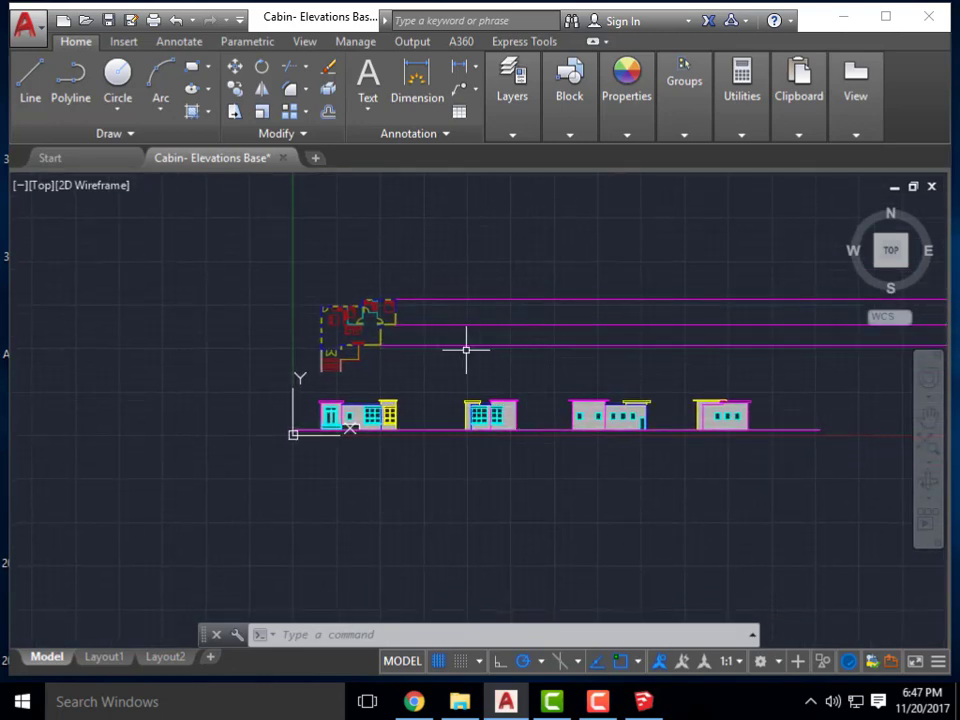
{"action": "scroll", "coordinate": [467, 347], "scroll_direction": "up", "scroll_amount": 2}
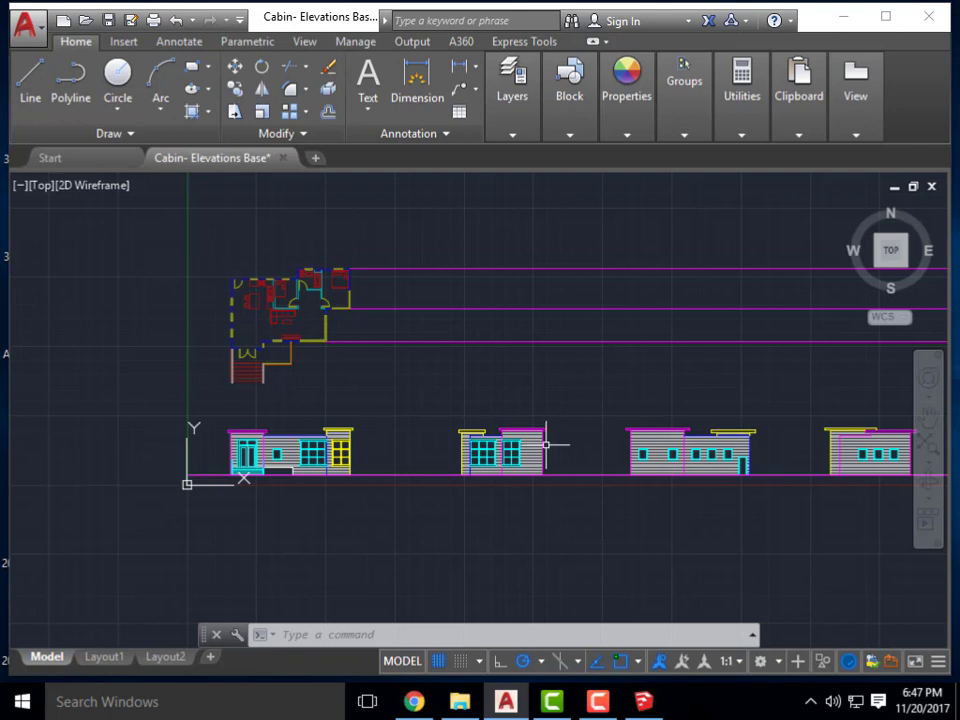
{"action": "scroll", "coordinate": [491, 355], "scroll_direction": "down", "scroll_amount": 4}
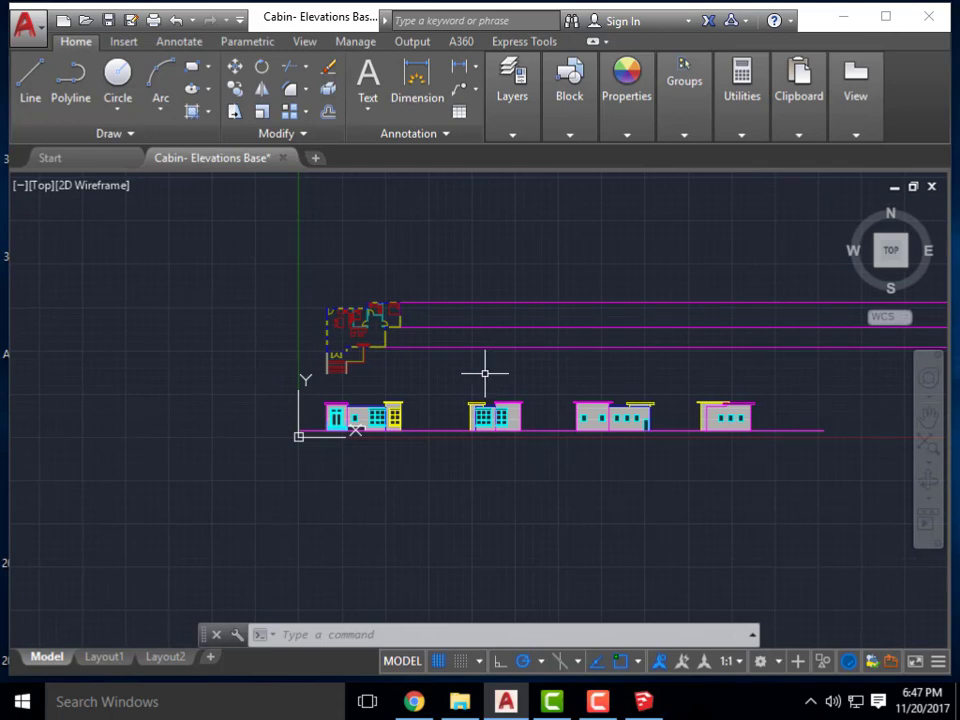
{"action": "scroll", "coordinate": [462, 376], "scroll_direction": "up", "scroll_amount": 2}
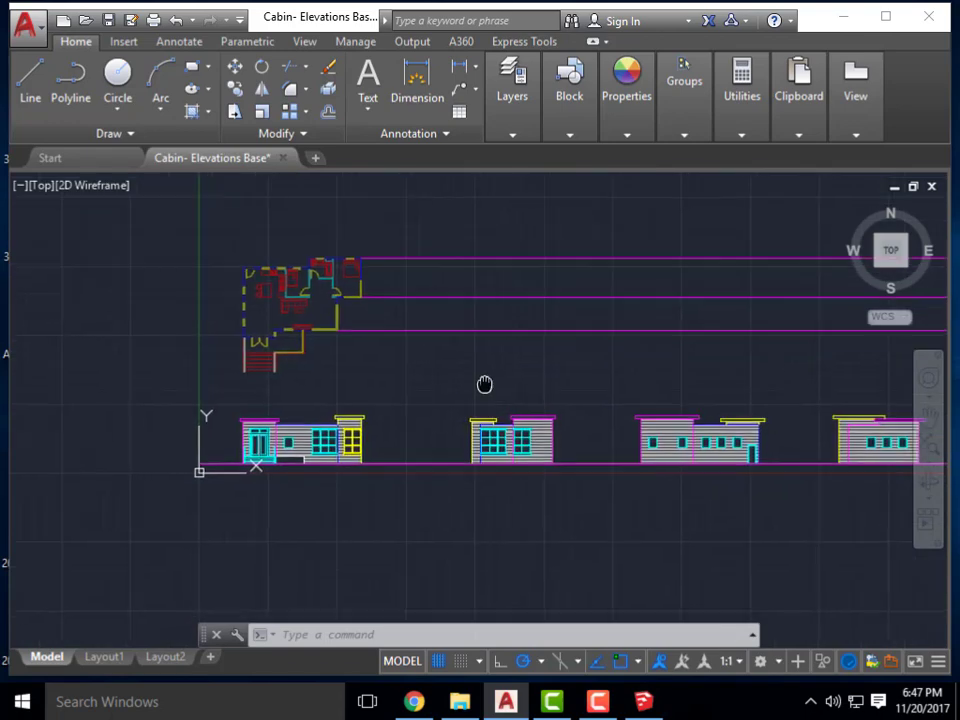
{"action": "scroll", "coordinate": [385, 330], "scroll_direction": "down", "scroll_amount": 2}
{"action": "scroll", "coordinate": [420, 325], "scroll_direction": "up", "scroll_amount": 2}
{"action": "scroll", "coordinate": [440, 312], "scroll_direction": "up", "scroll_amount": 2}
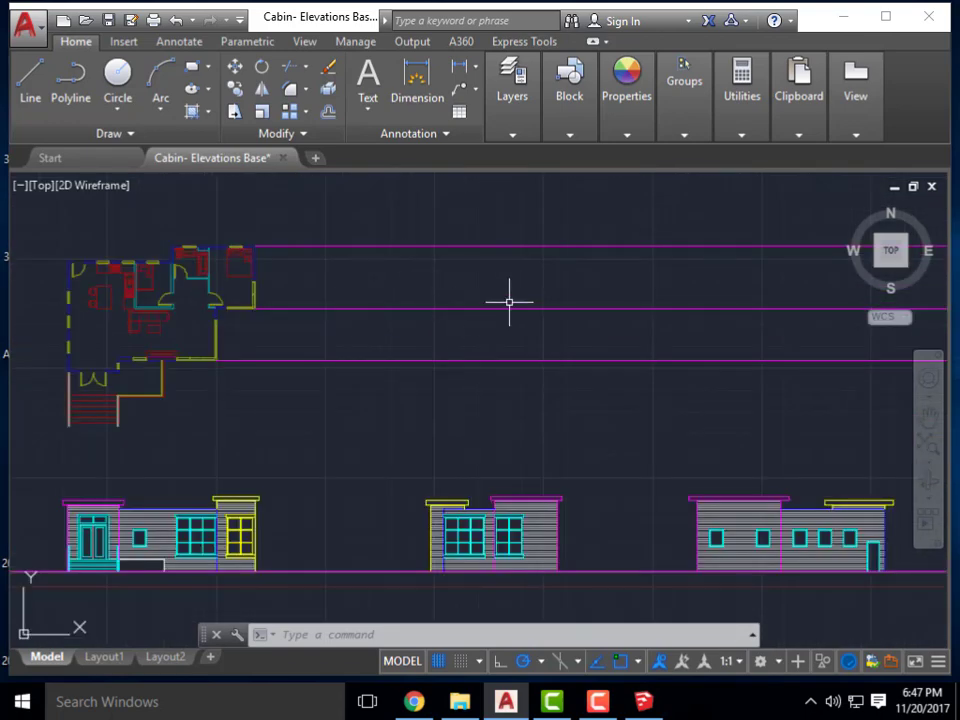
Draw a construction ray straight up from the plan's corner.
{"action": "scroll", "coordinate": [407, 306], "scroll_direction": "down", "scroll_amount": 4}
{"action": "middle_click_drag", "start_coordinate": [407, 306], "coordinate": [399, 336]}
{"action": "type", "text": "ray"}
{"action": "key", "text": "Return"}
{"action": "scroll", "coordinate": [407, 279], "scroll_direction": "up", "scroll_amount": 4}
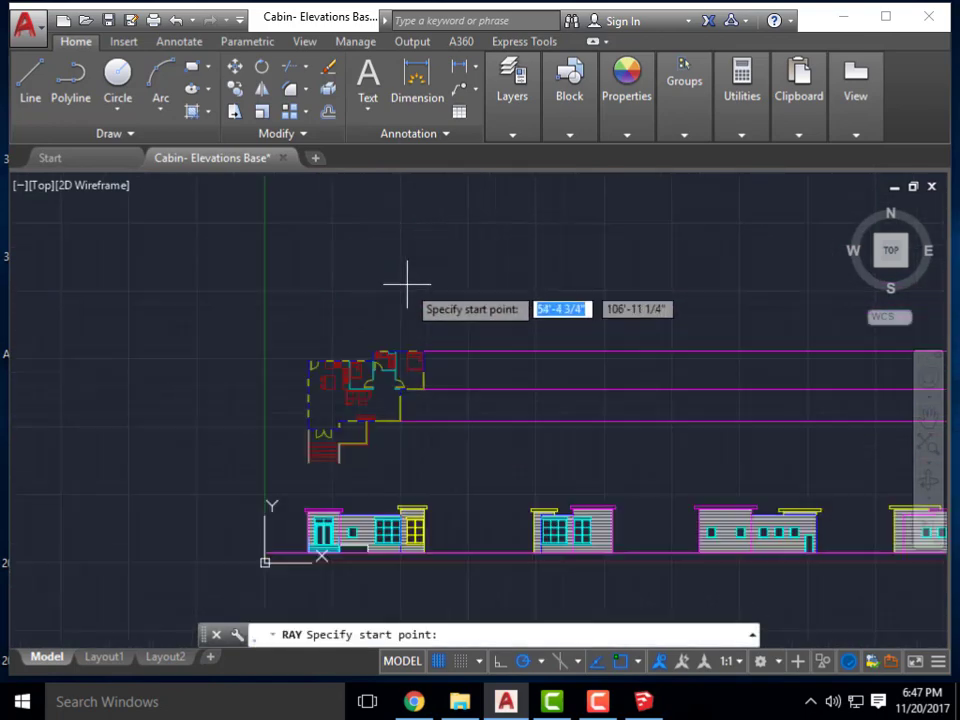
{"action": "left_click", "coordinate": [431, 389]}
{"action": "left_click", "coordinate": [431, 318]}
{"action": "key", "text": "Escape"}
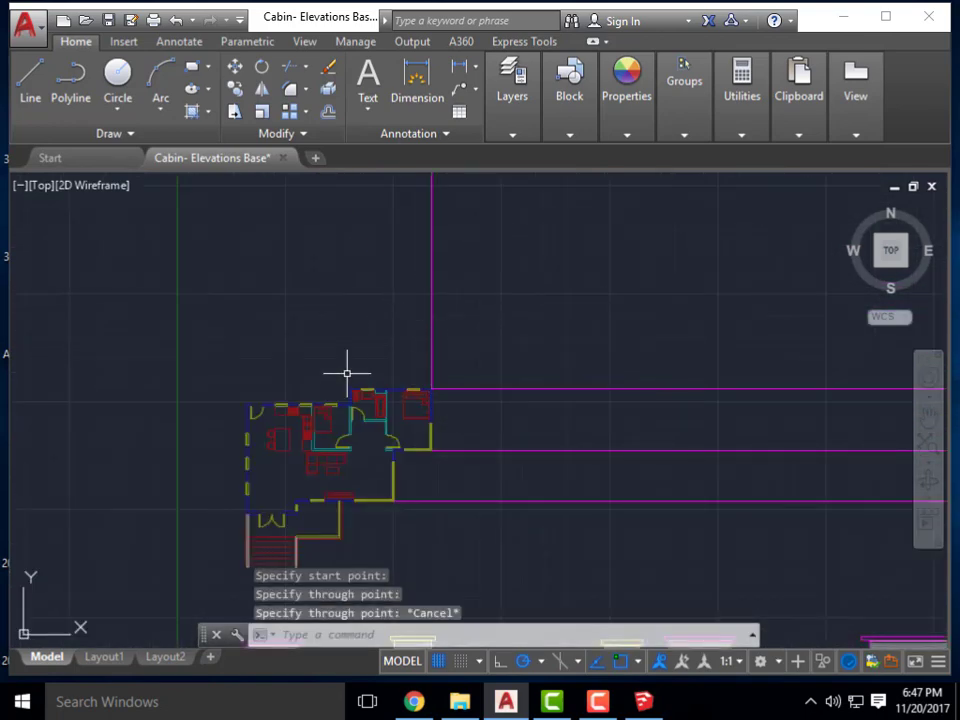
Start rays at four more wall corners of the plan, cancelling each attempt.
{"action": "key", "text": "Return"}
{"action": "left_click", "coordinate": [354, 392]}
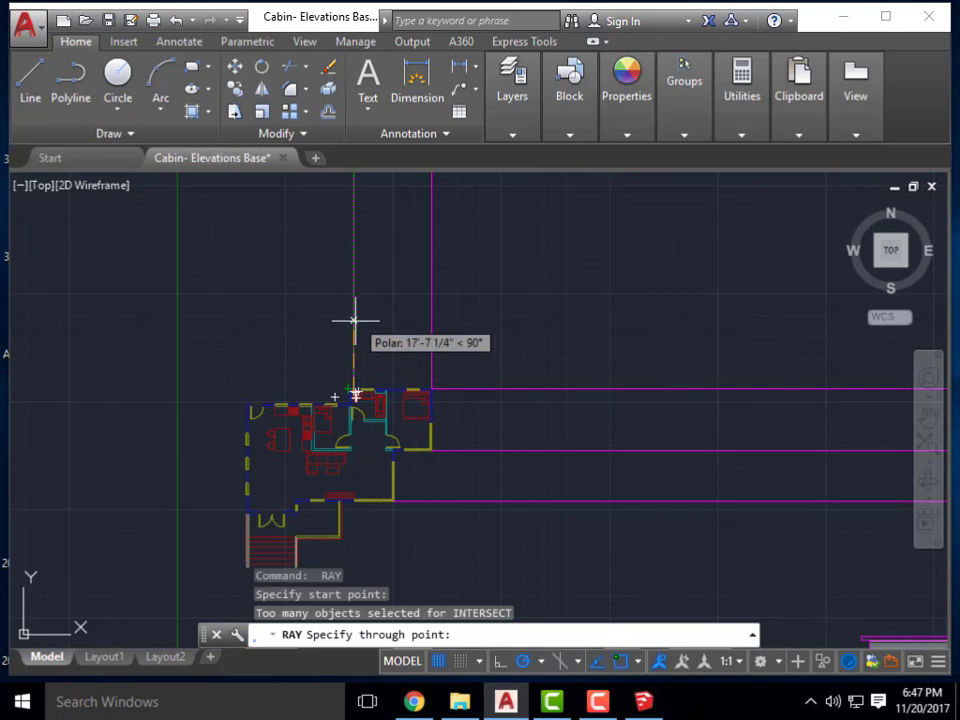
{"action": "key", "text": "Escape"}
{"action": "scroll", "coordinate": [356, 371], "scroll_direction": "up", "scroll_amount": 4}
{"action": "key", "text": "Return"}
{"action": "left_click", "coordinate": [310, 438]}
{"action": "key", "text": "Escape"}
{"action": "scroll", "coordinate": [414, 306], "scroll_direction": "down", "scroll_amount": 4}
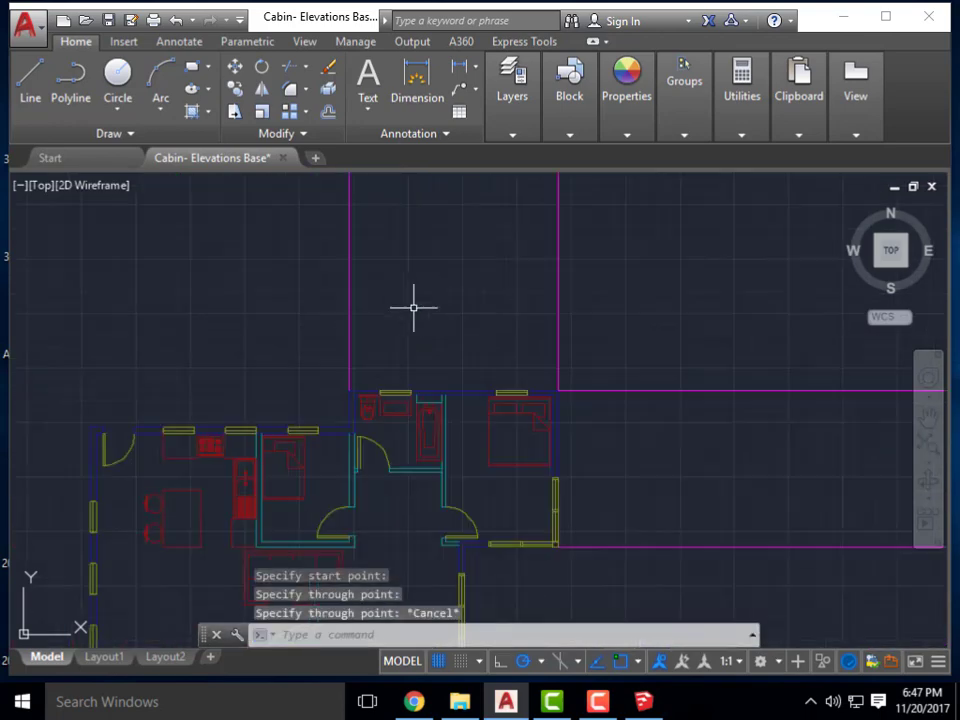
{"action": "scroll", "coordinate": [210, 390], "scroll_direction": "up", "scroll_amount": 5}
{"action": "key", "text": "Return"}
{"action": "left_click", "coordinate": [195, 395]}
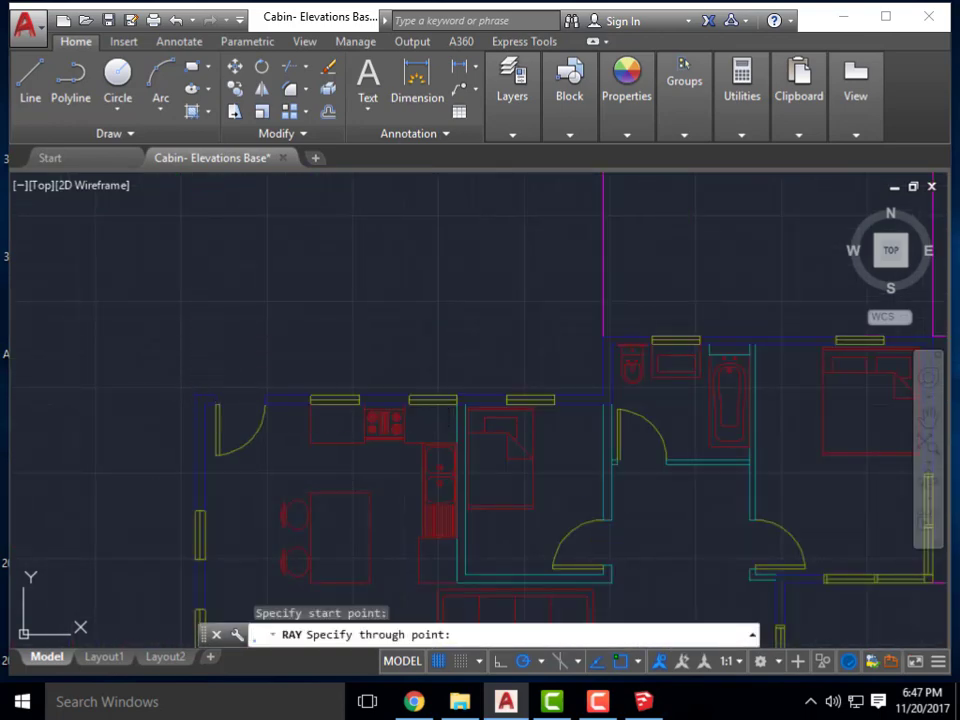
{"action": "key", "text": "Escape"}
{"action": "scroll", "coordinate": [300, 326], "scroll_direction": "down", "scroll_amount": 3}
{"action": "scroll", "coordinate": [281, 332], "scroll_direction": "up", "scroll_amount": 2}
{"action": "key", "text": "Return"}
{"action": "left_click", "coordinate": [259, 297]}
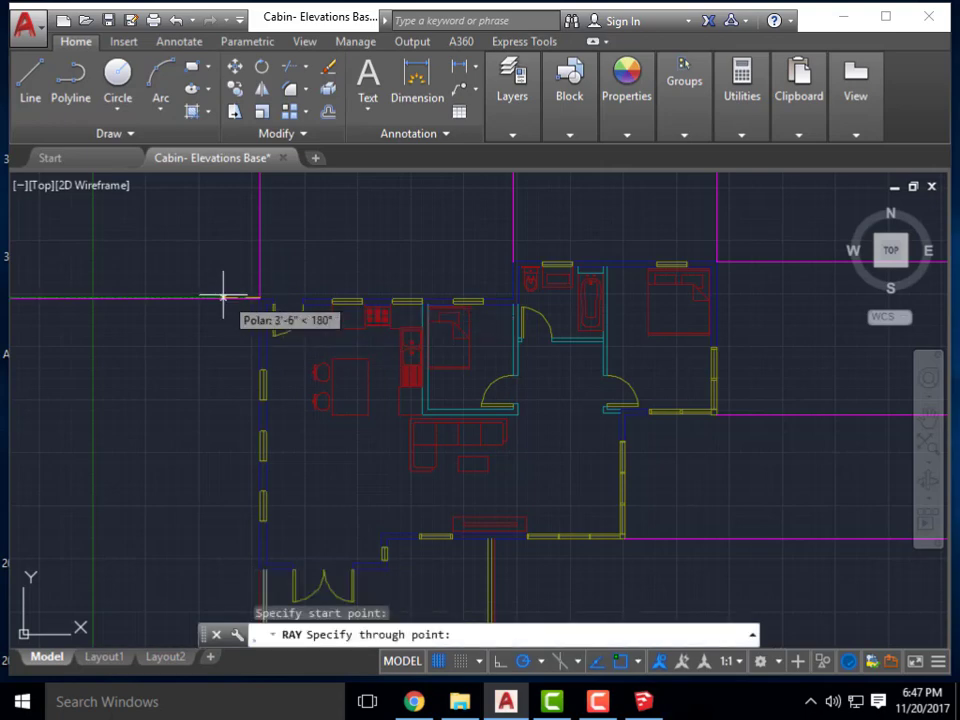
{"action": "key", "text": "Escape"}
{"action": "scroll", "coordinate": [306, 461], "scroll_direction": "down", "scroll_amount": 2}
{"action": "scroll", "coordinate": [298, 432], "scroll_direction": "up", "scroll_amount": 4}
Draw a ray leftward from the lower-left entry wall.
{"action": "key", "text": "Return"}
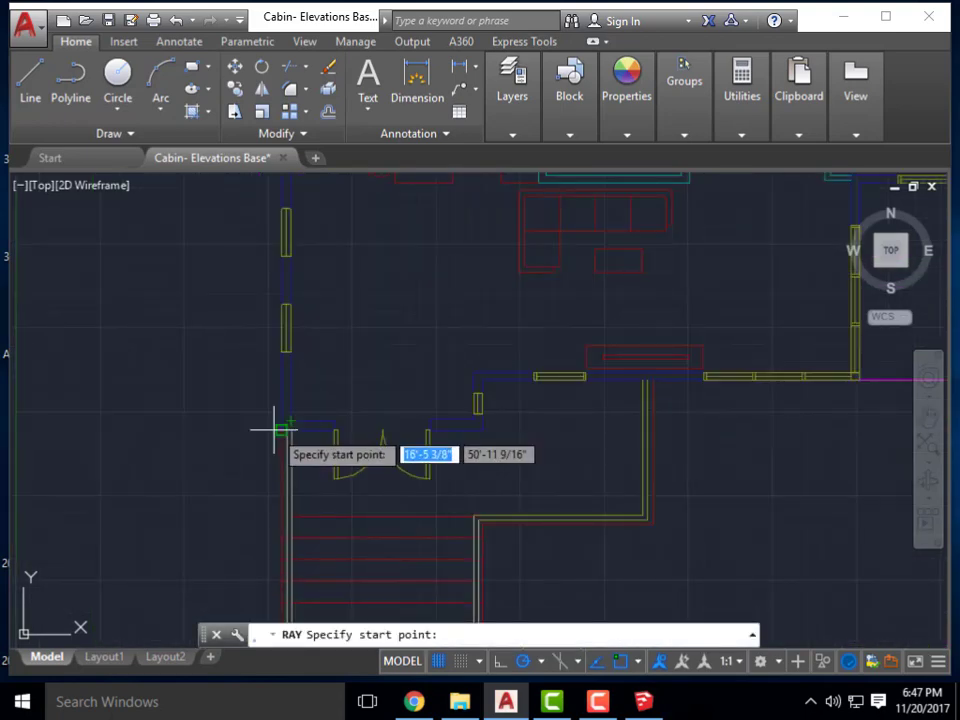
{"action": "left_click", "coordinate": [280, 428]}
{"action": "left_click", "coordinate": [226, 428]}
{"action": "key", "text": "Escape"}
{"action": "scroll", "coordinate": [425, 471], "scroll_direction": "down", "scroll_amount": 3}
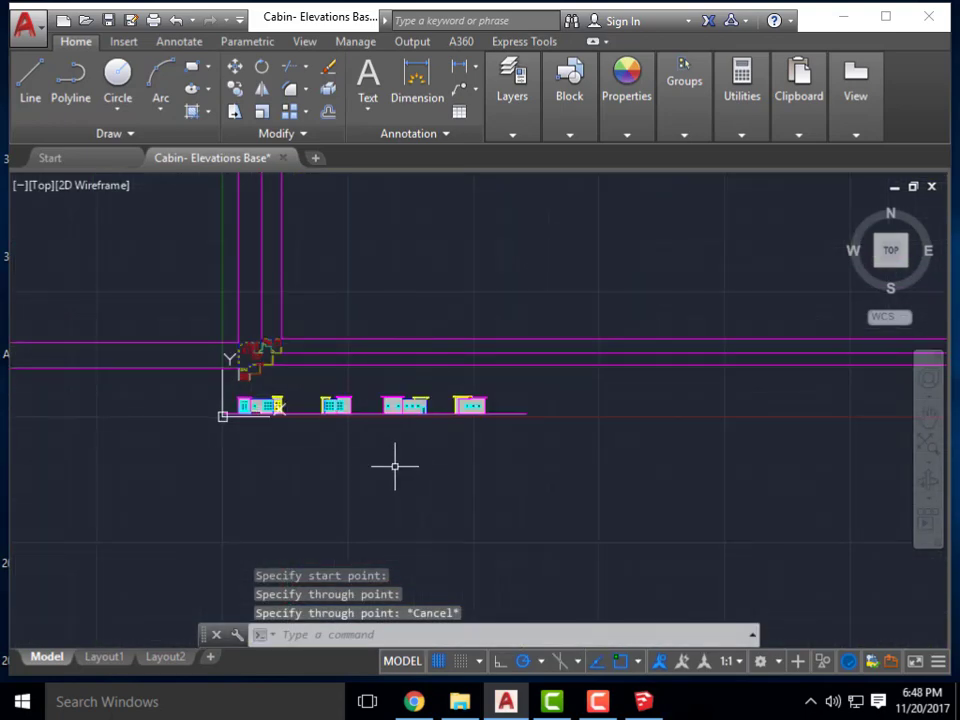
{"action": "key", "text": "Escape"}
{"action": "scroll", "coordinate": [435, 410], "scroll_direction": "up", "scroll_amount": 4}
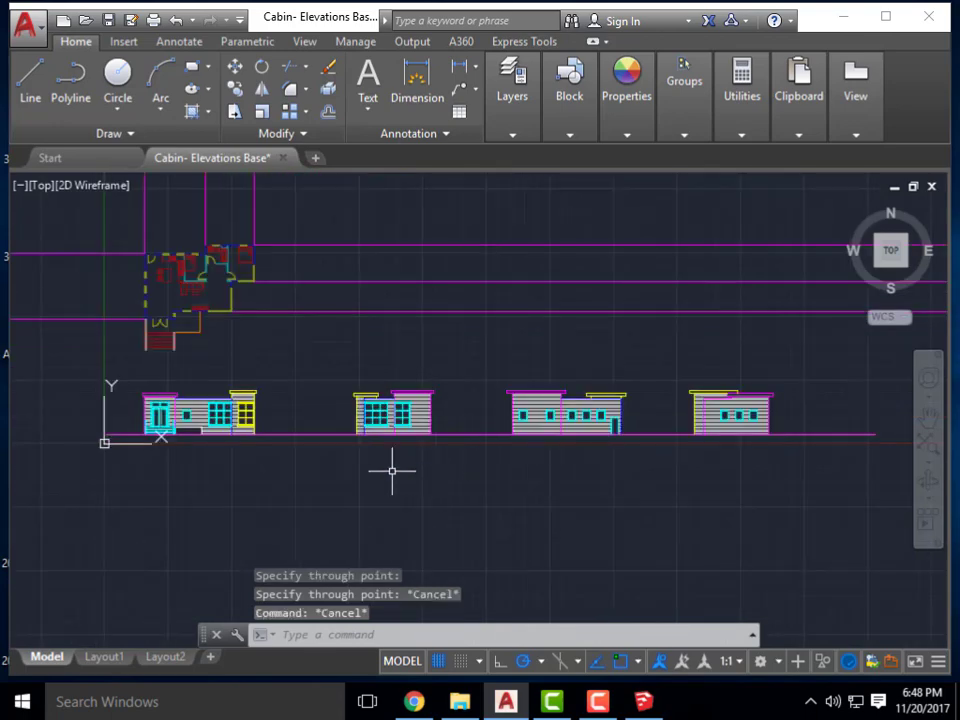
{"action": "scroll", "coordinate": [420, 466], "scroll_direction": "up", "scroll_amount": 2}
Window-select the elevation hatches and ground line.
{"action": "left_click", "coordinate": [450, 448]}
{"action": "left_click", "coordinate": [272, 304]}
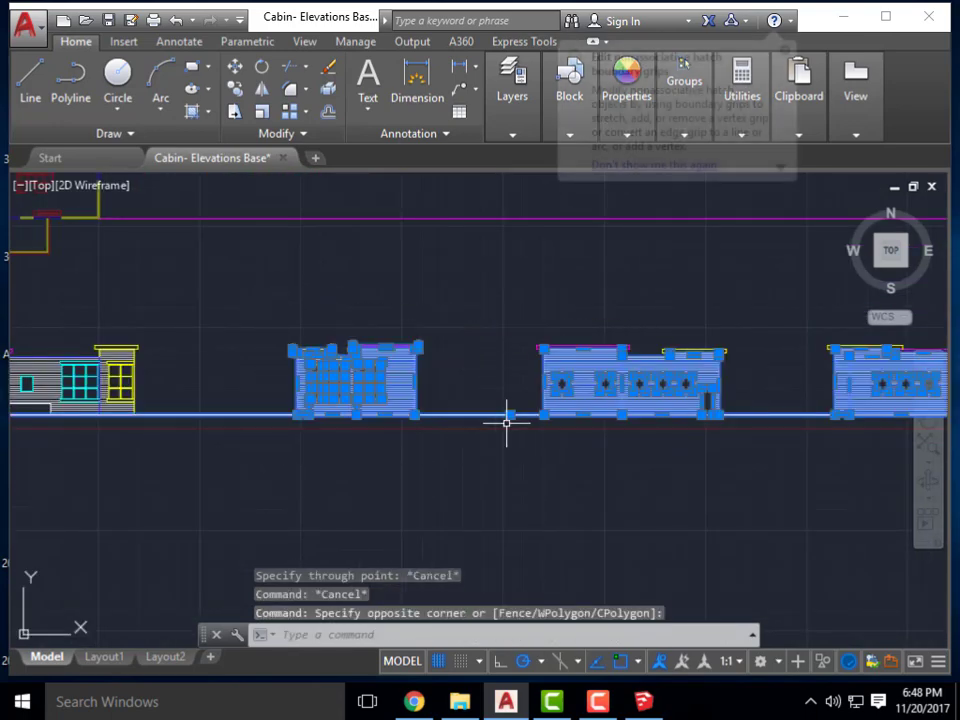
{"action": "scroll", "coordinate": [506, 424], "scroll_direction": "down", "scroll_amount": 2}
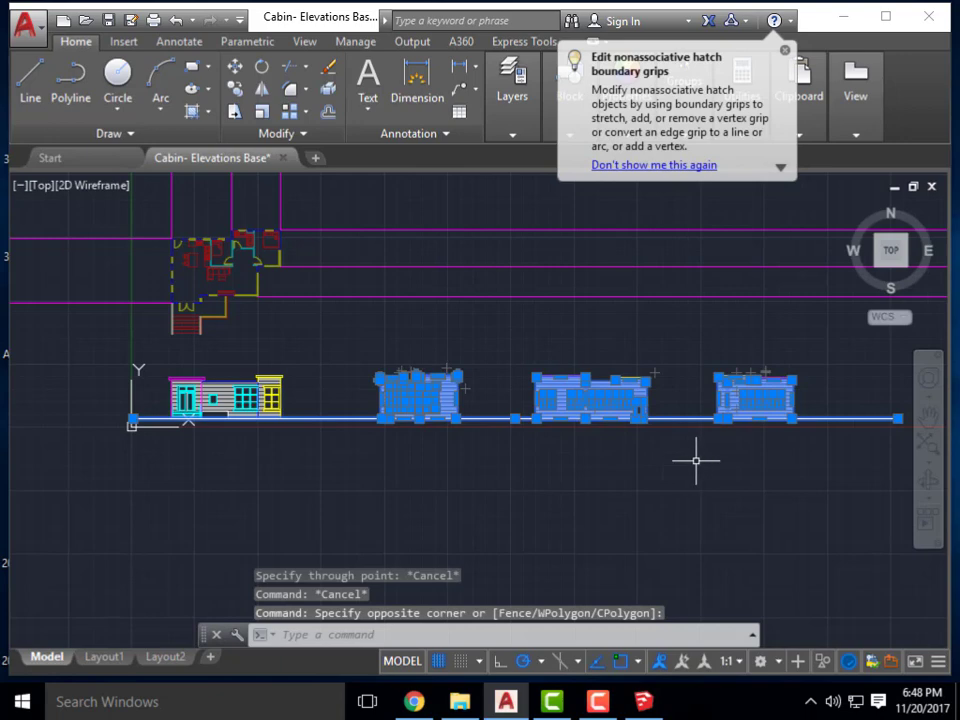
{"action": "scroll", "coordinate": [450, 405], "scroll_direction": "up", "scroll_amount": 3}
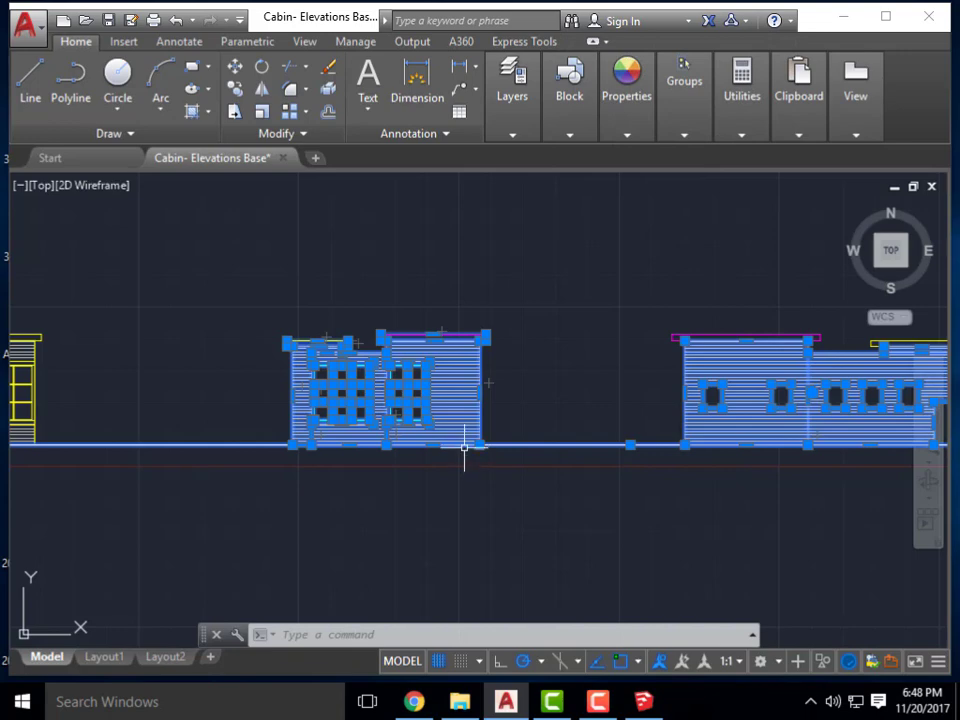
{"action": "scroll", "coordinate": [418, 290], "scroll_direction": "down", "scroll_amount": 4}
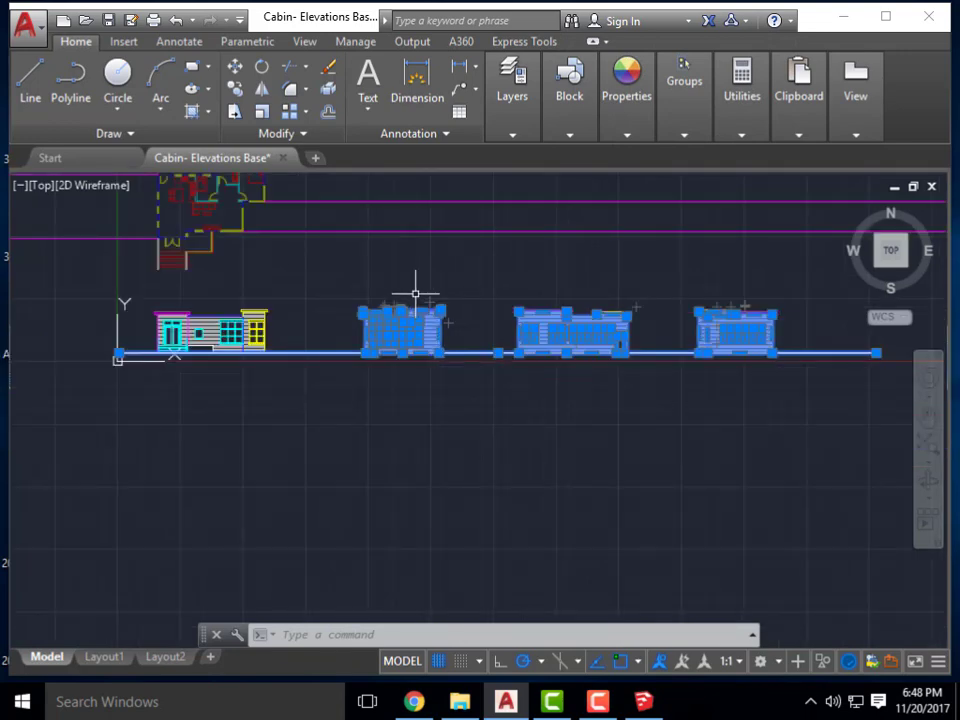
{"action": "scroll", "coordinate": [600, 354], "scroll_direction": "up", "scroll_amount": 2}
Window-select the middle elevation's upper storey and window grids, zooming to check the selection.
{"action": "left_click", "coordinate": [428, 386], "text": "shift"}
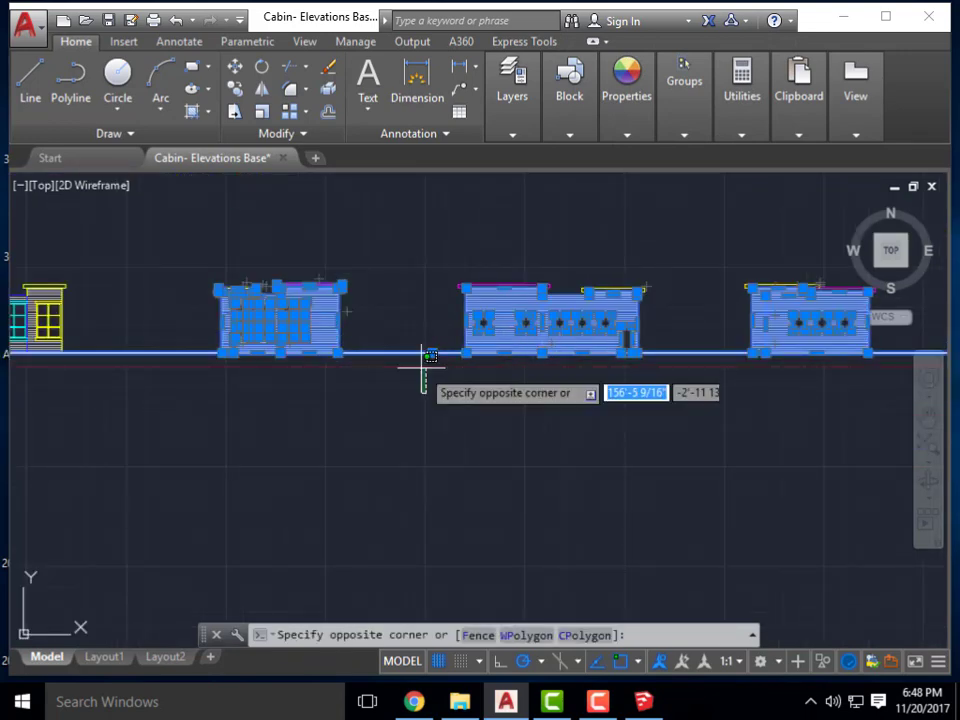
{"action": "left_click", "coordinate": [602, 521], "text": "shift"}
{"action": "scroll", "coordinate": [270, 303], "scroll_direction": "up", "scroll_amount": 4}
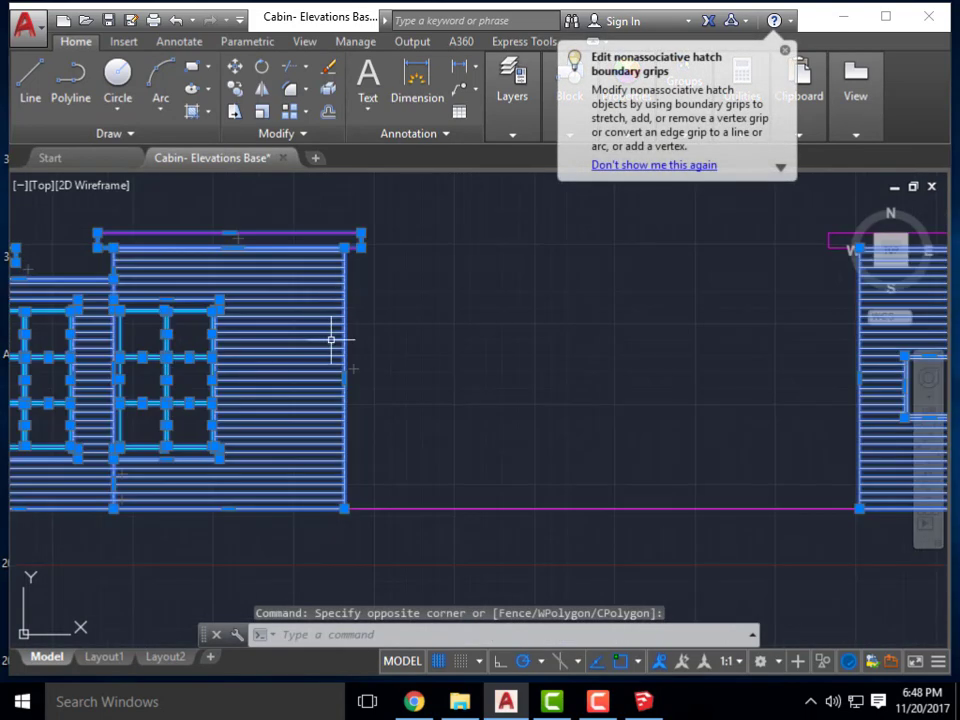
{"action": "scroll", "coordinate": [684, 440], "scroll_direction": "down", "scroll_amount": 5}
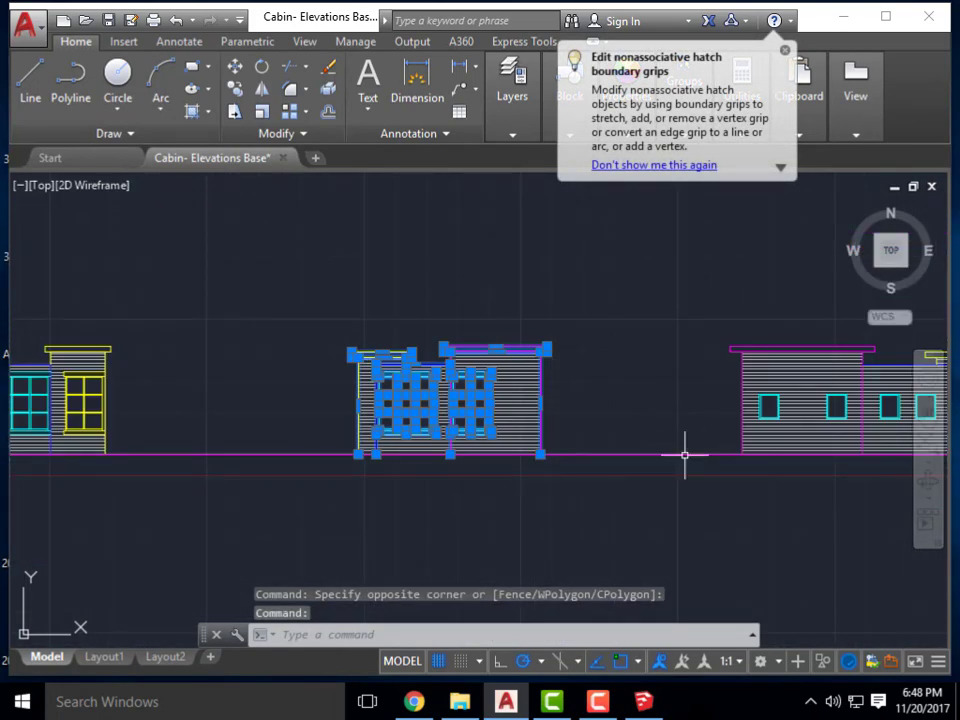
{"action": "scroll", "coordinate": [590, 380], "scroll_direction": "down", "scroll_amount": 3}
{"action": "scroll", "coordinate": [551, 349], "scroll_direction": "up", "scroll_amount": 5}
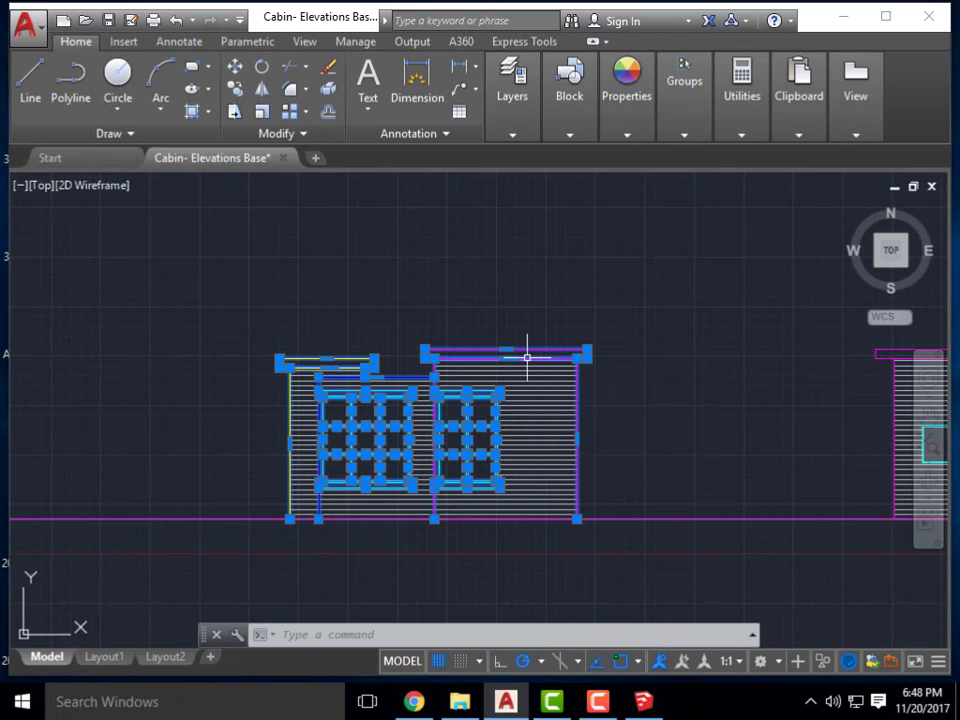
{"action": "scroll", "coordinate": [600, 345], "scroll_direction": "down", "scroll_amount": 4}
{"action": "scroll", "coordinate": [600, 335], "scroll_direction": "up", "scroll_amount": 6}
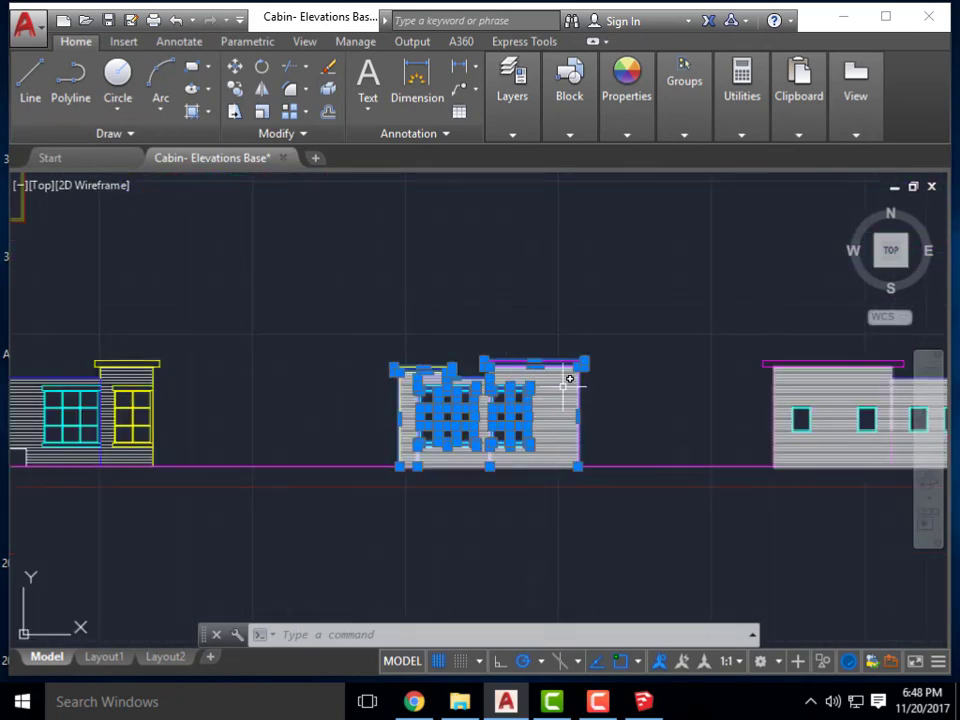
{"action": "scroll", "coordinate": [470, 270], "scroll_direction": "down", "scroll_amount": 6}
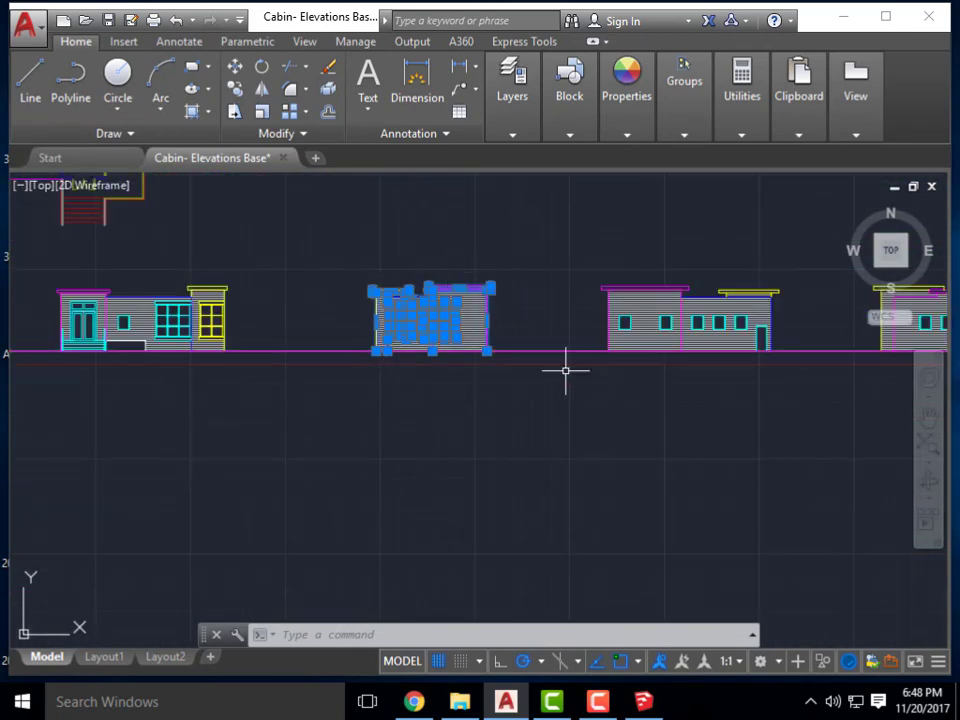
Move the selected upper storey and windows upward above the lower storey.
{"action": "mouse_move", "coordinate": [594, 364]}
{"action": "middle_mouse_down"}
{"action": "mouse_move", "coordinate": [566, 392]}
{"action": "mouse_move", "coordinate": [542, 386]}
{"action": "mouse_move", "coordinate": [541, 455]}
{"action": "middle_mouse_up"}
{"action": "type", "text": "m"}
{"action": "key", "text": "Return"}
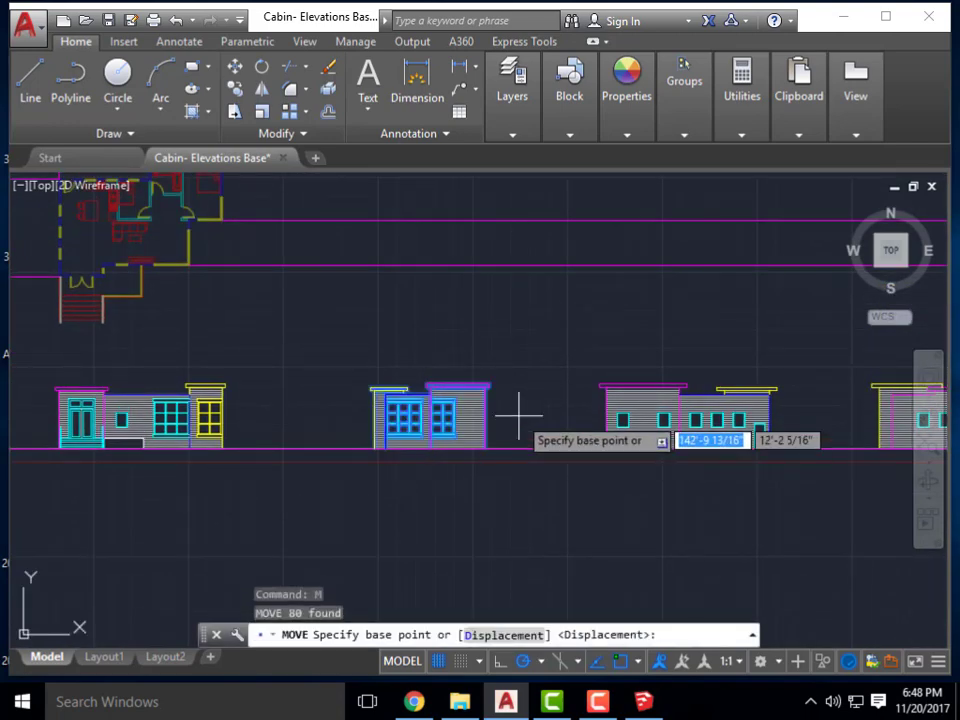
{"action": "left_click", "coordinate": [519, 412]}
{"action": "left_click", "coordinate": [518, 357]}
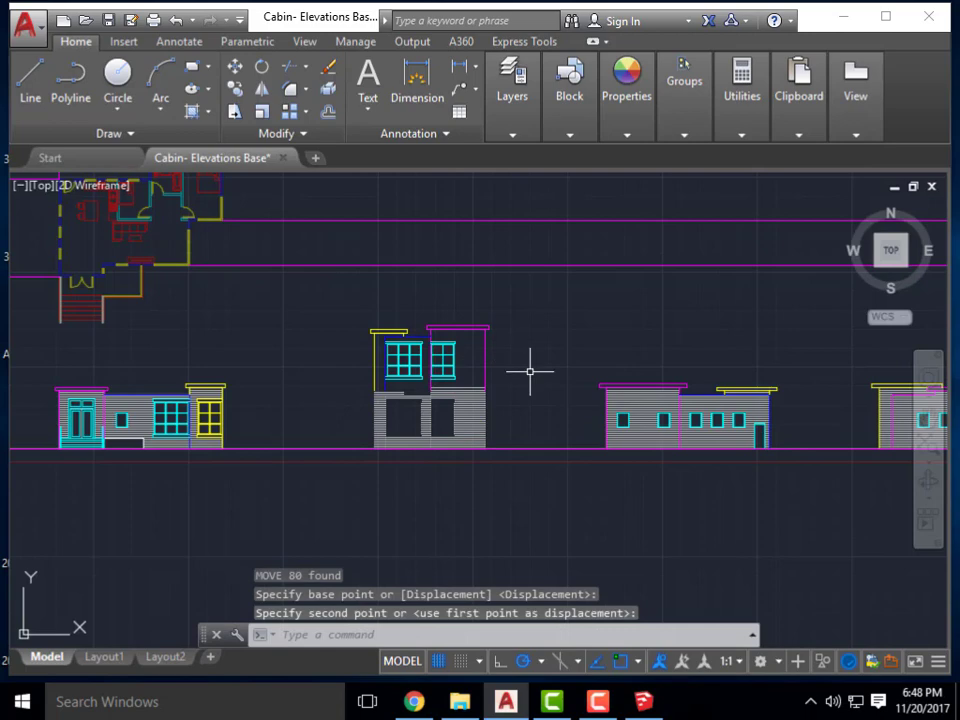
Select the middle and right elevation hatches.
{"action": "key", "text": "Escape"}
{"action": "key", "text": "Escape"}
{"action": "left_click", "coordinate": [512, 412]}
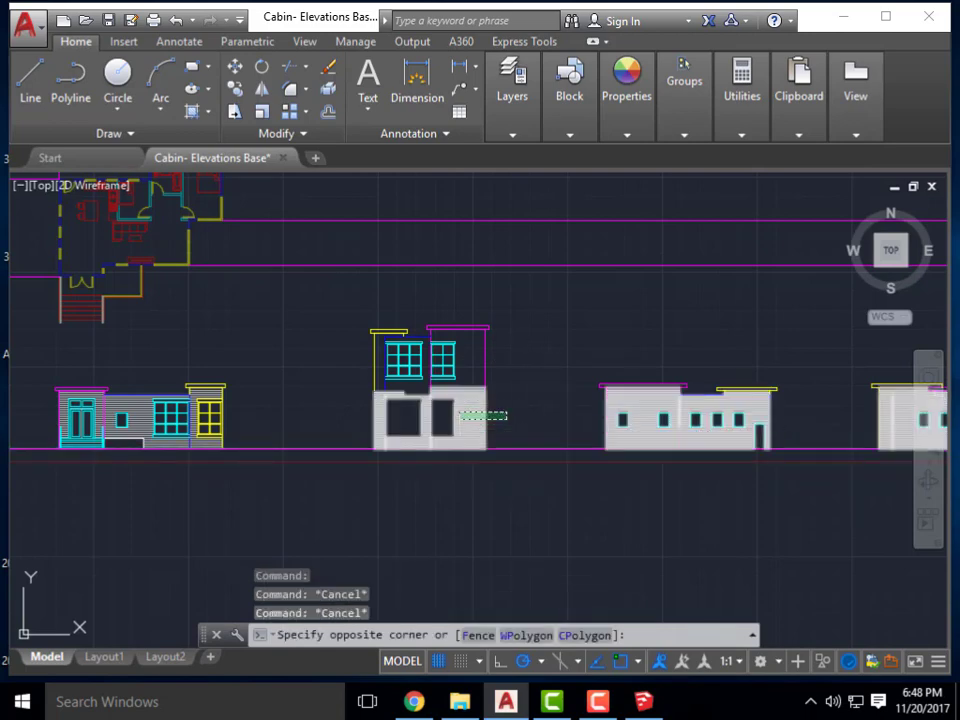
{"action": "left_click", "coordinate": [468, 418]}
Delete the middle and right elevation hatches and save as 'Cabin- Sketchup Base' in Week 15A- Content.
{"action": "key", "text": "Delete"}
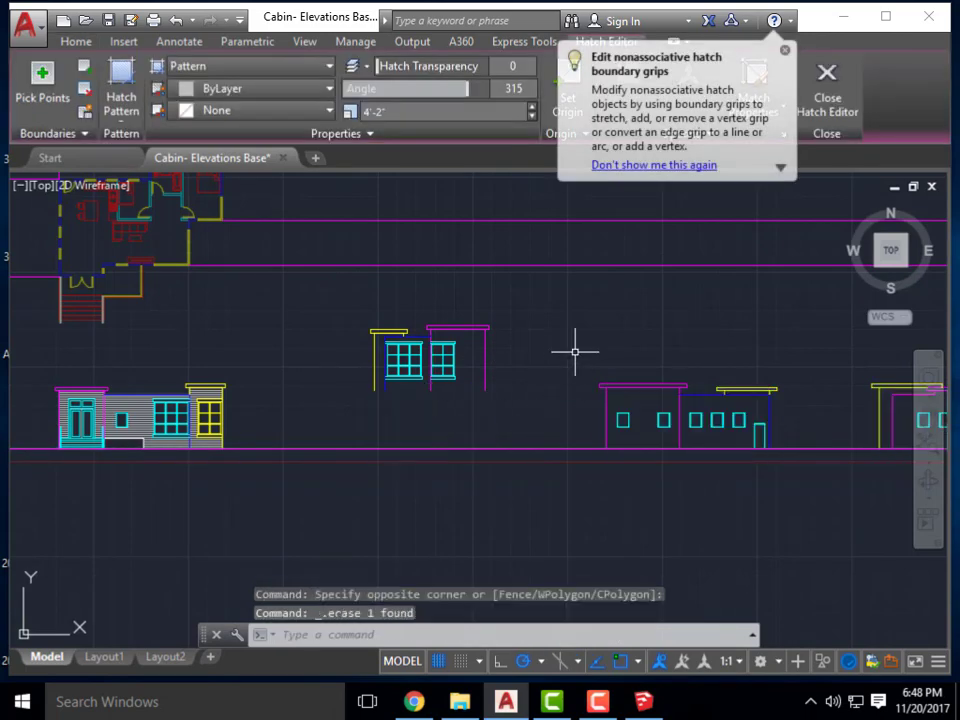
{"action": "left_click", "coordinate": [48, 30]}
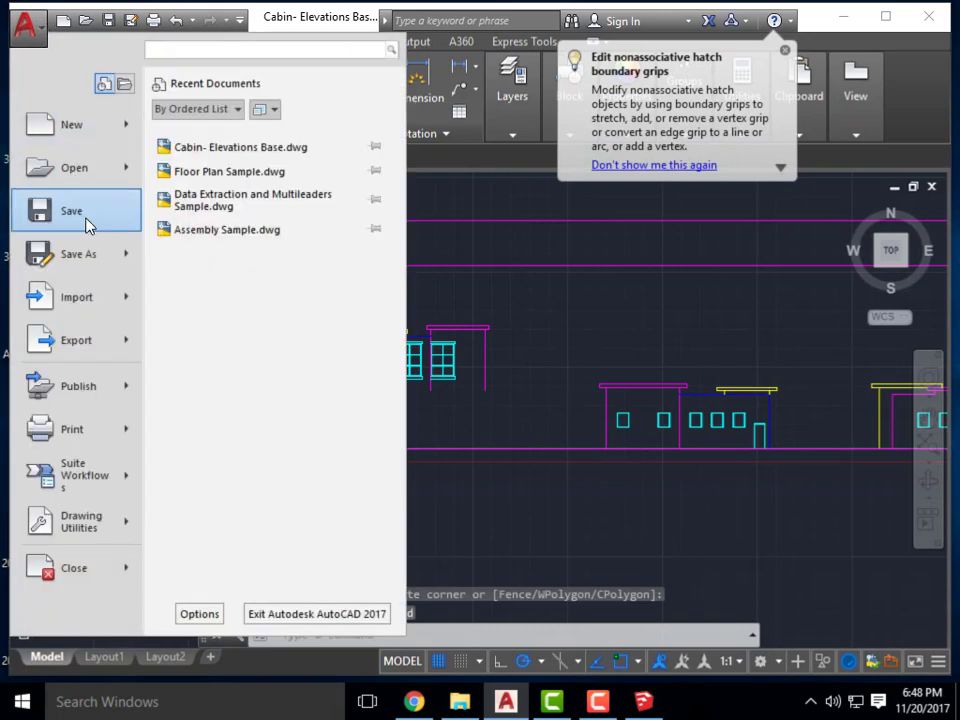
{"action": "left_click", "coordinate": [86, 255]}
{"action": "left_click", "coordinate": [452, 151]}
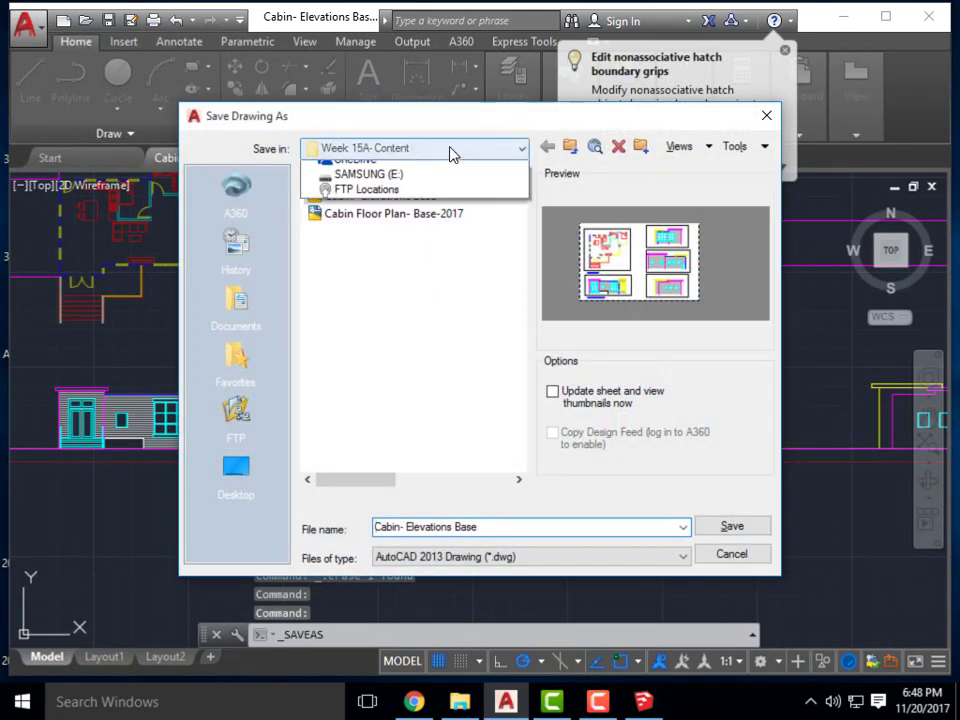
{"action": "left_click", "coordinate": [400, 380]}
{"action": "left_click", "coordinate": [499, 527]}
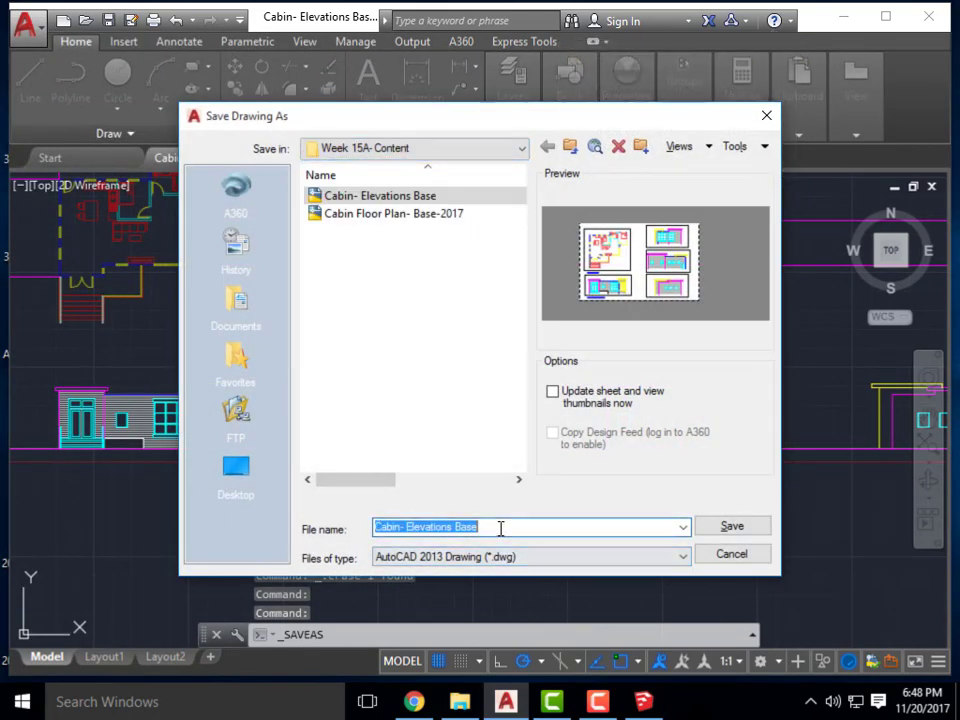
{"action": "left_click", "coordinate": [500, 528]}
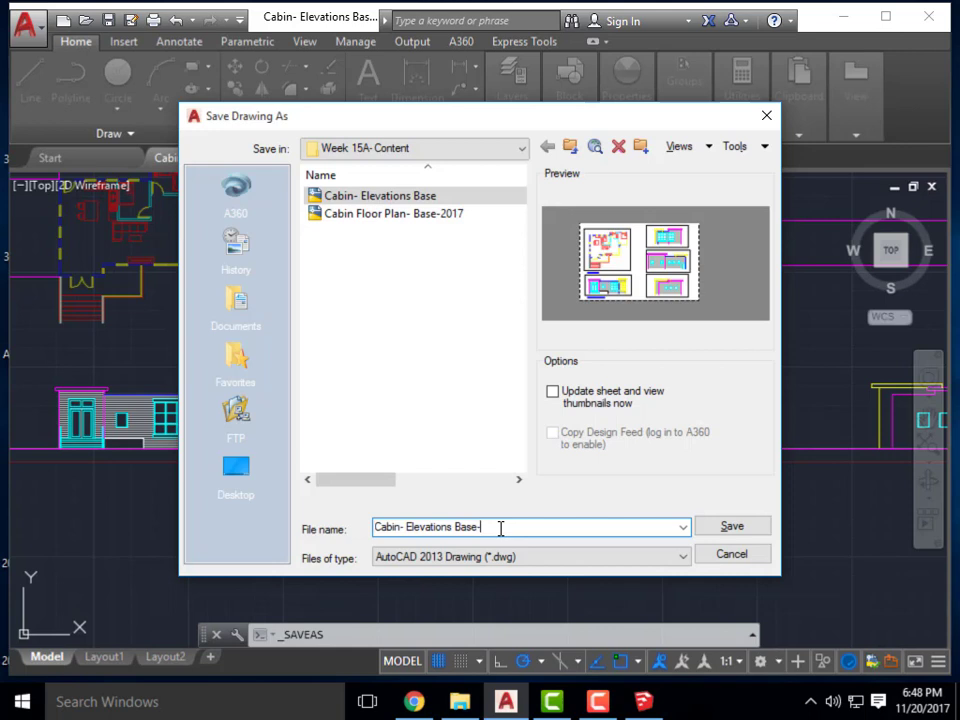
{"action": "key", "text": "BackSpace"}
{"action": "key", "text": "BackSpace"}
{"action": "key", "text": "BackSpace"}
{"action": "key", "text": "BackSpace"}
{"action": "key", "text": "BackSpace"}
{"action": "key", "text": "BackSpace"}
{"action": "key", "text": "BackSpace"}
{"action": "key", "text": "BackSpace"}
{"action": "key", "text": "BackSpace"}
{"action": "key", "text": "BackSpace"}
{"action": "type", "text": "S"}
{"action": "left_click", "coordinate": [724, 526]}
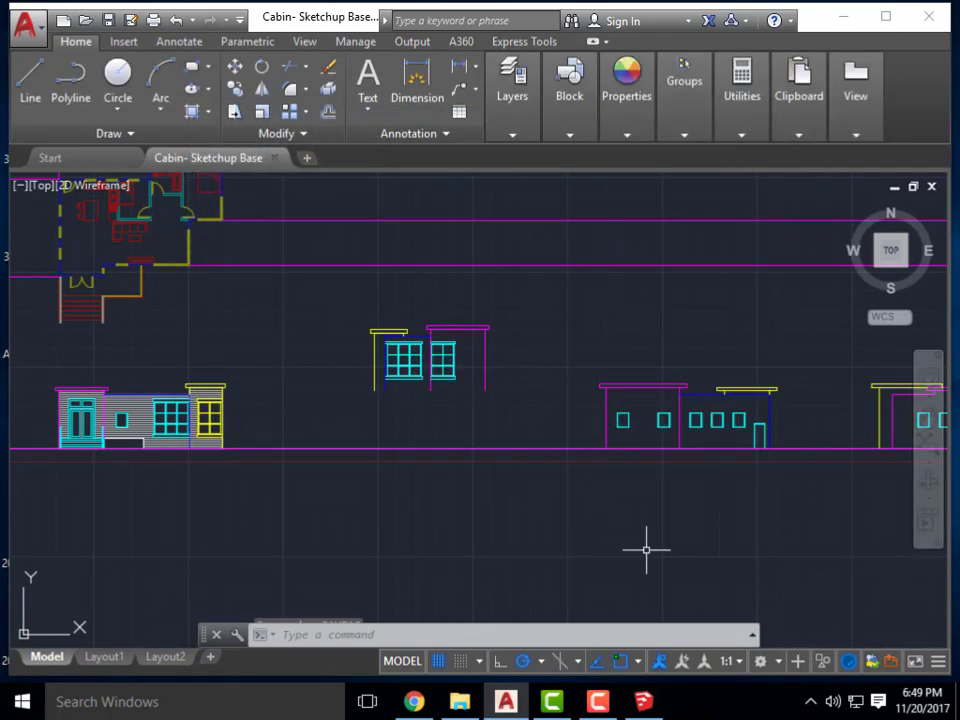
{"action": "middle_click_drag", "start_coordinate": [439, 377], "coordinate": [471, 407]}
{"action": "left_click", "coordinate": [546, 432]}
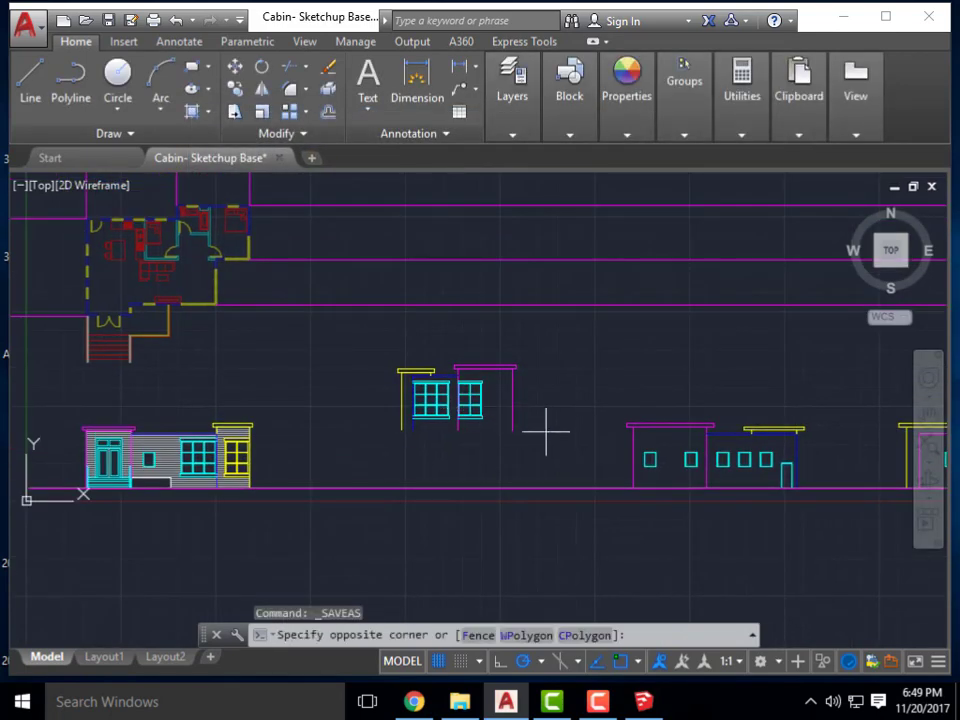
Group the raised window section into a single object.
{"action": "left_click", "coordinate": [368, 359]}
{"action": "type", "text": "group"}
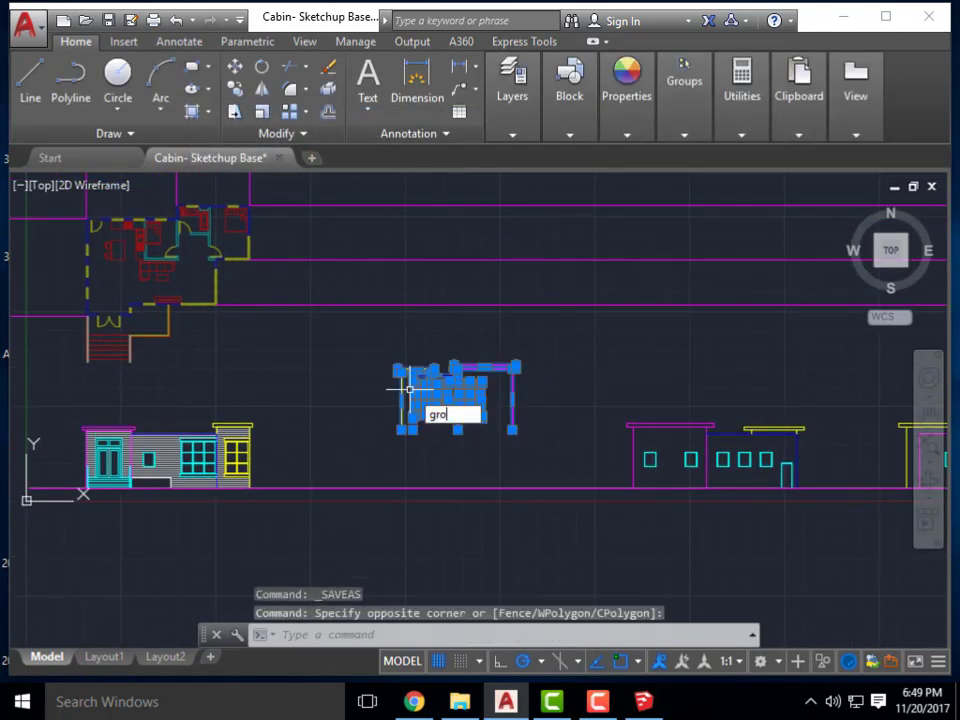
{"action": "key", "text": "Return"}
Rotate the window-section group 90 degrees.
{"action": "left_click", "coordinate": [409, 383]}
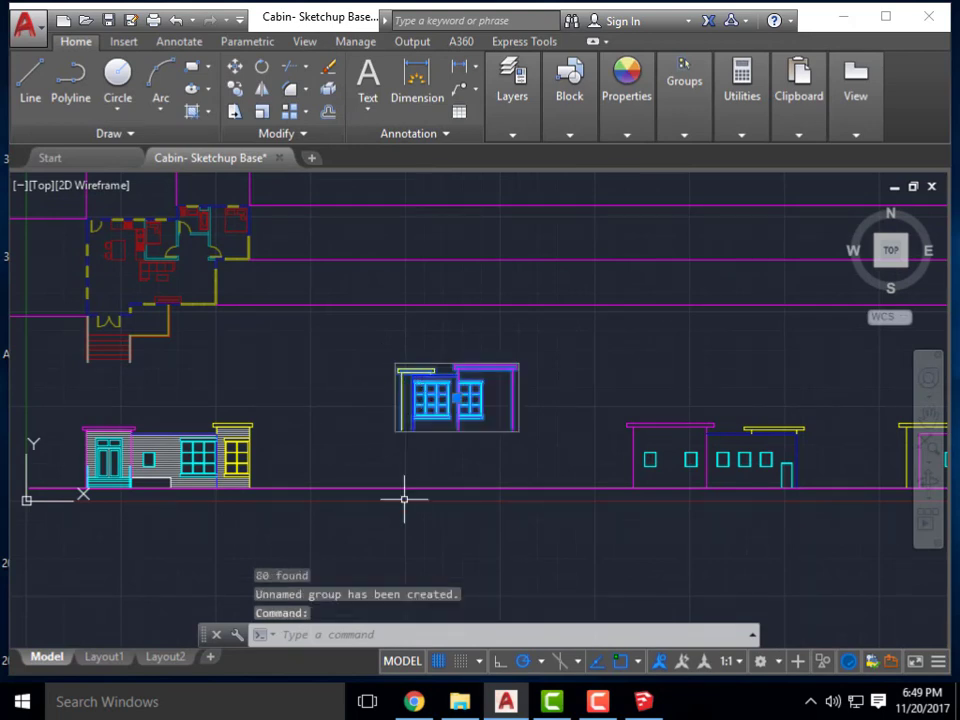
{"action": "type", "text": "ro"}
{"action": "key", "text": "Return"}
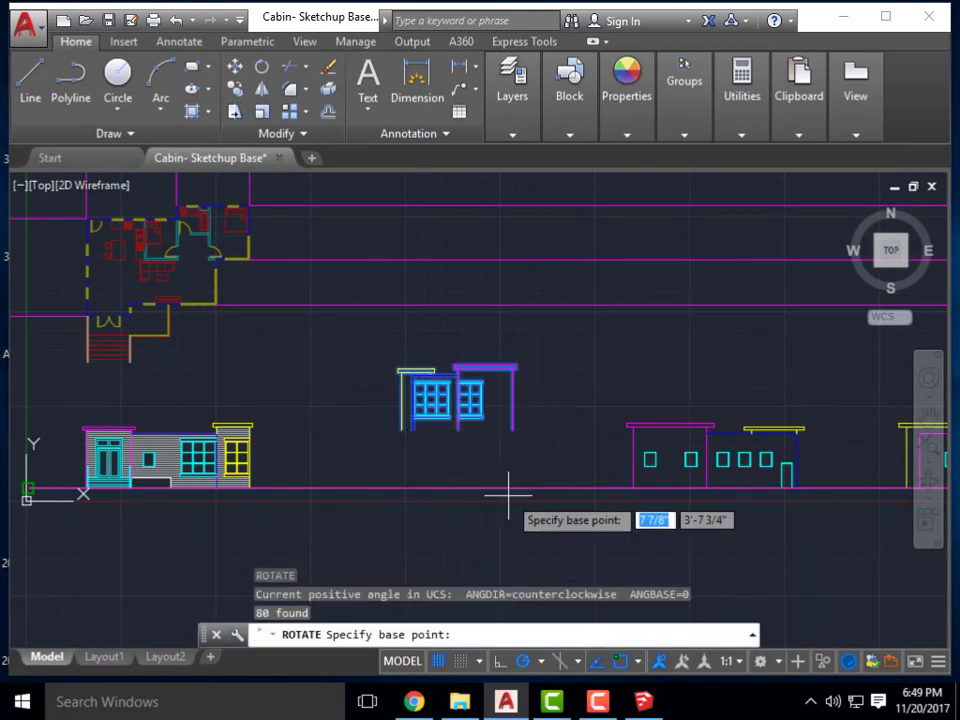
{"action": "left_click", "coordinate": [467, 430]}
{"action": "left_click", "coordinate": [454, 333]}
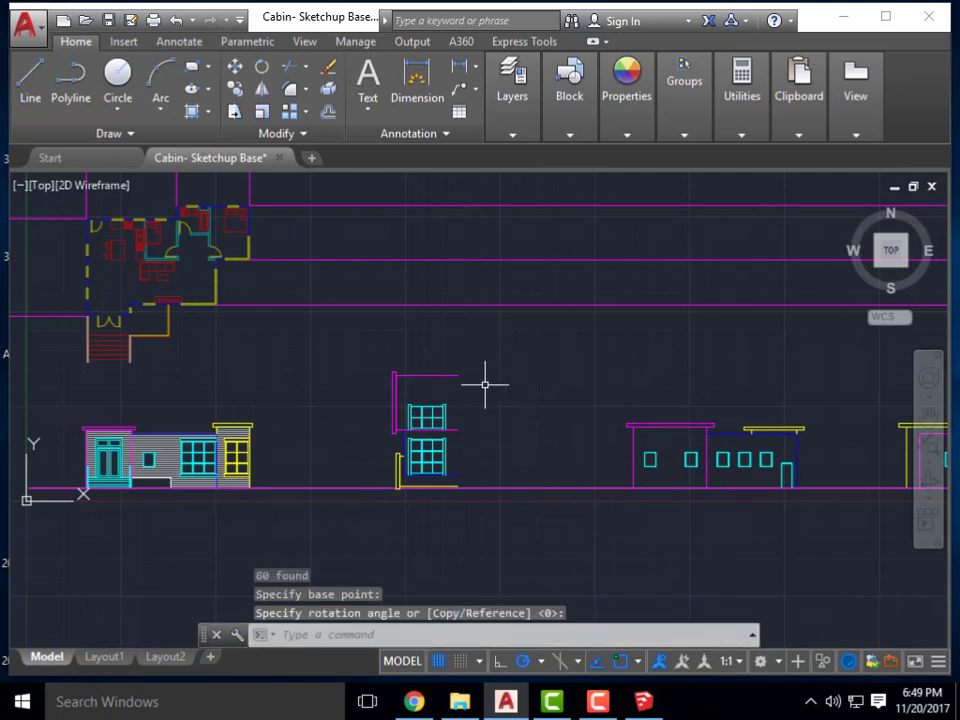
Move the rotated group up beside the floor plan among the horizontal rays.
{"action": "left_click", "coordinate": [435, 350]}
{"action": "left_click", "coordinate": [452, 373]}
{"action": "type", "text": "m"}
{"action": "key", "text": "Return"}
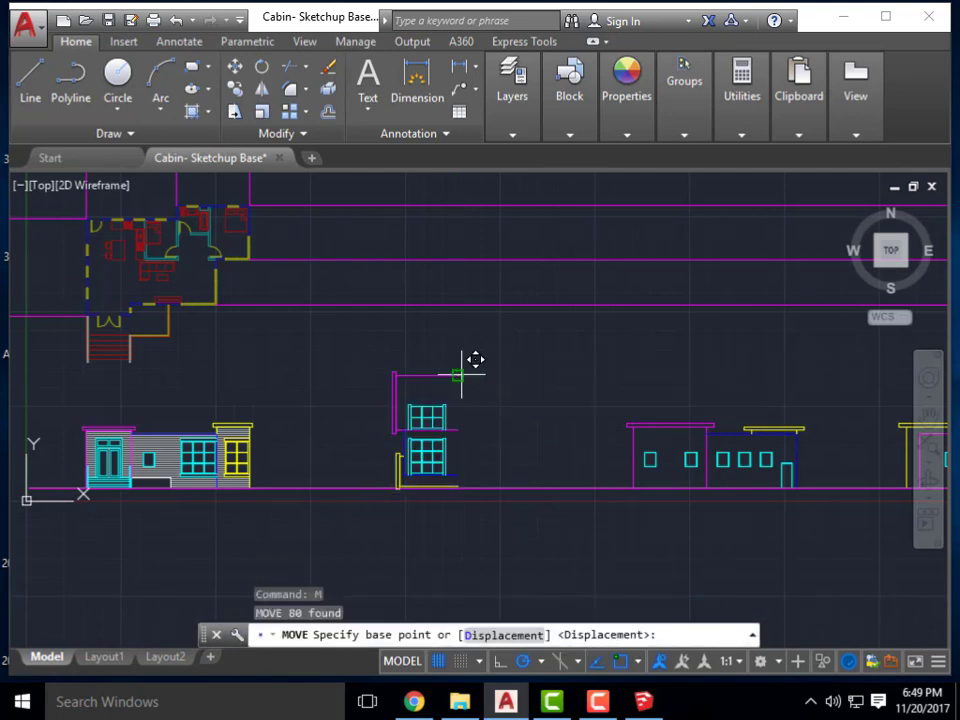
{"action": "left_click", "coordinate": [458, 374]}
{"action": "left_click", "coordinate": [471, 189]}
{"action": "scroll", "coordinate": [516, 384], "scroll_direction": "up", "scroll_amount": 3}
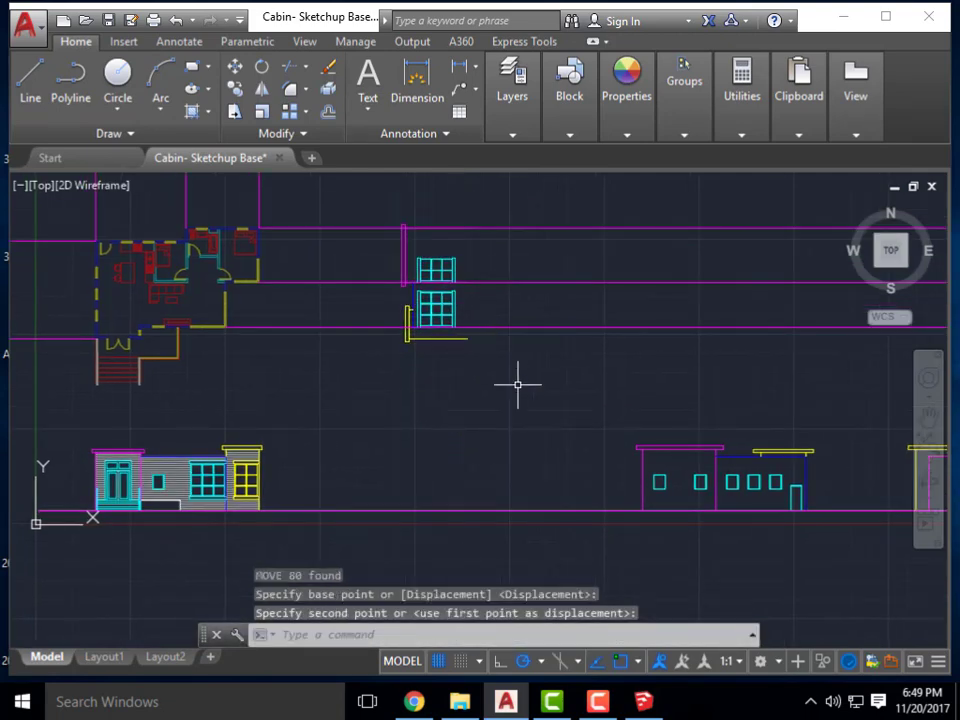
{"action": "scroll", "coordinate": [455, 268], "scroll_direction": "up", "scroll_amount": 4}
{"action": "scroll", "coordinate": [508, 272], "scroll_direction": "down", "scroll_amount": 2}
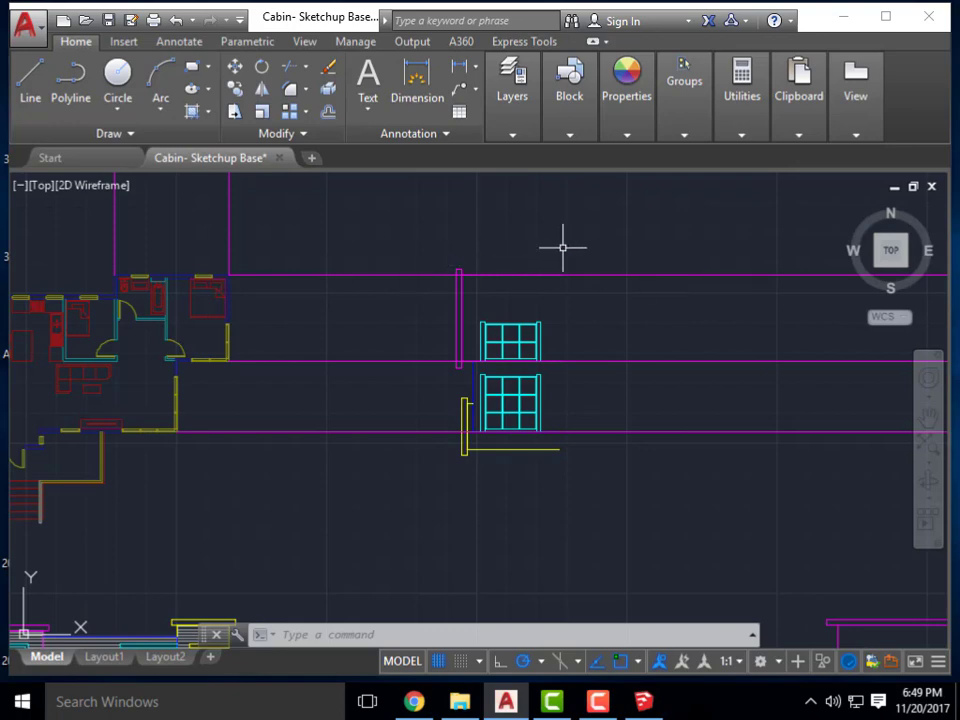
{"action": "scroll", "coordinate": [563, 247], "scroll_direction": "down", "scroll_amount": 2}
{"action": "scroll", "coordinate": [568, 315], "scroll_direction": "up", "scroll_amount": 2}
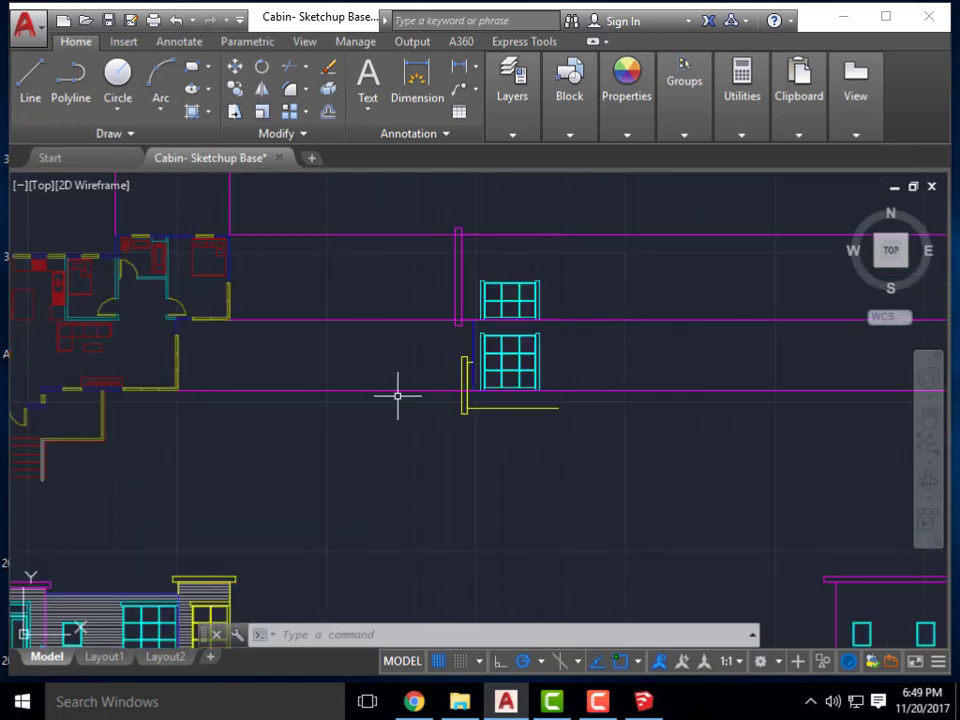
{"action": "middle_click_drag", "start_coordinate": [123, 373], "coordinate": [190, 331]}
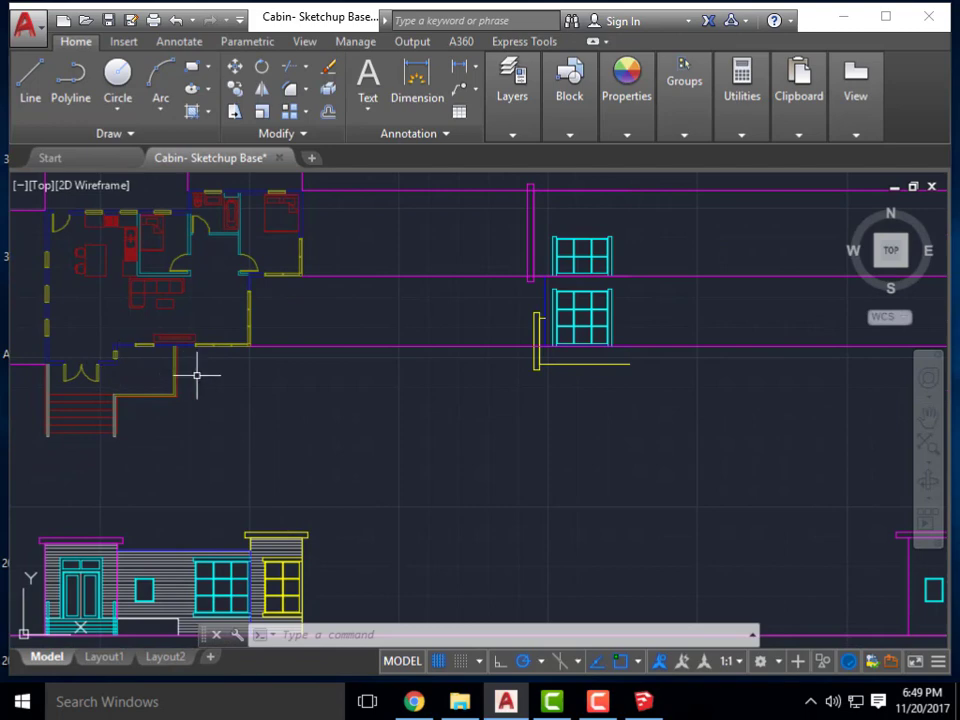
Abandon the ray command and erase the leftover ray lines near the window elevation.
{"action": "type", "text": "AY"}
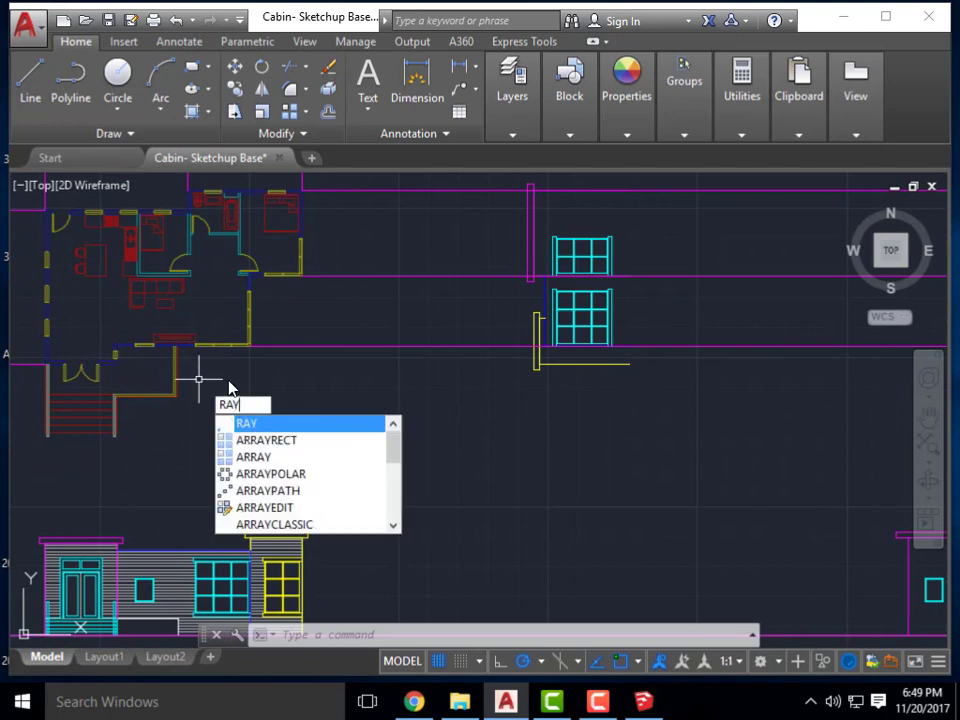
{"action": "key", "text": "Return"}
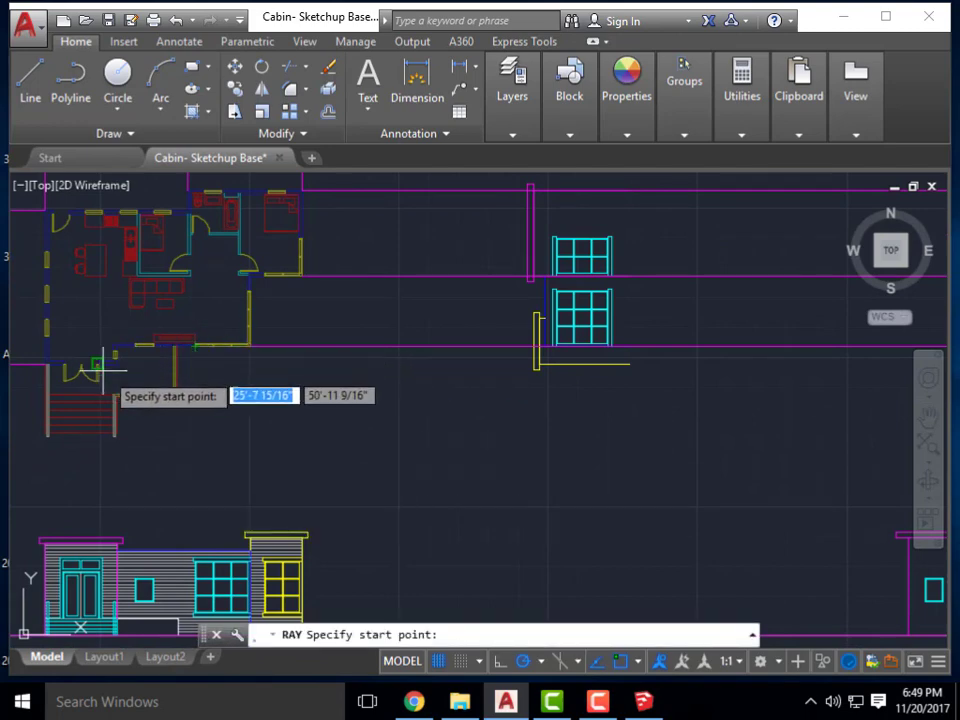
{"action": "scroll", "coordinate": [105, 365], "scroll_direction": "up", "scroll_amount": 5}
{"action": "left_click", "coordinate": [92, 325]}
{"action": "scroll", "coordinate": [257, 321], "scroll_direction": "down", "scroll_amount": 5}
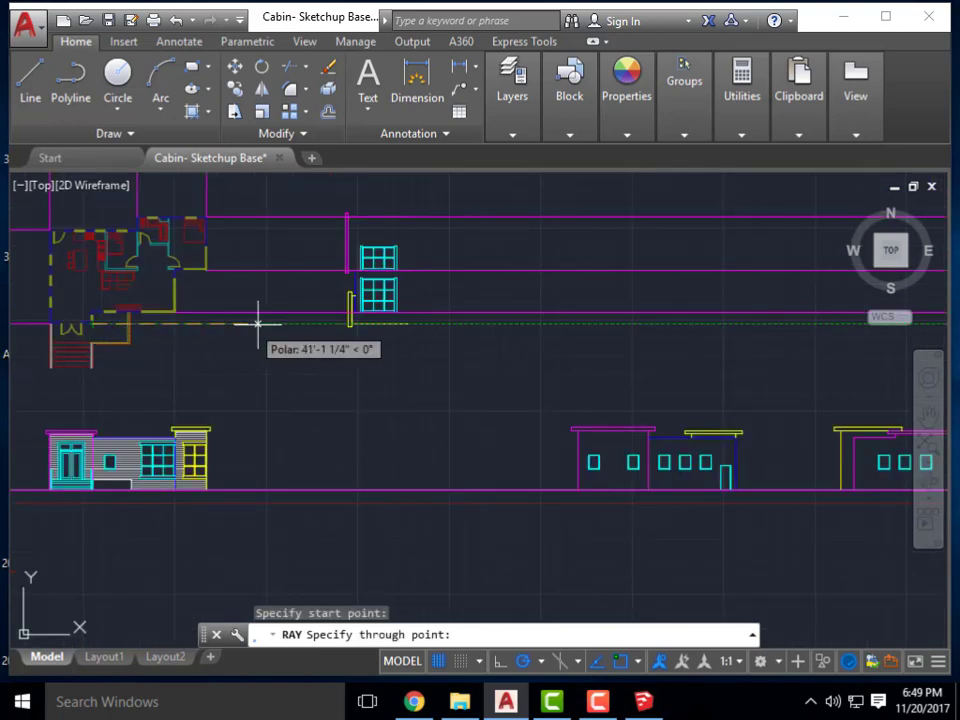
{"action": "key", "text": "Escape"}
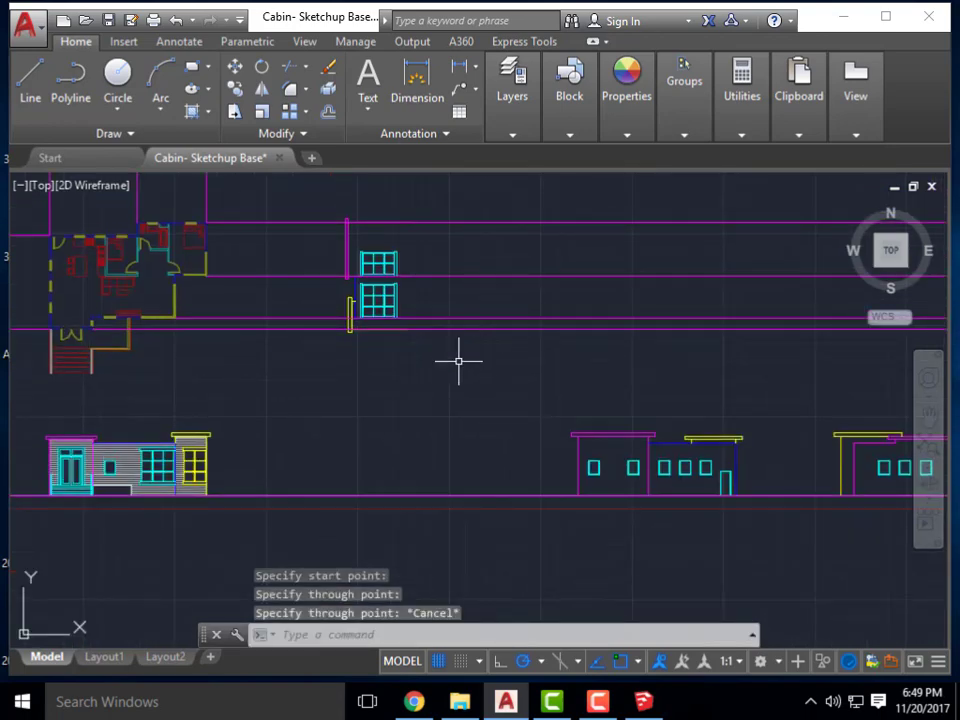
{"action": "key", "text": "Escape"}
{"action": "key", "text": "Escape"}
{"action": "left_click", "coordinate": [280, 336]}
{"action": "left_click", "coordinate": [262, 212]}
{"action": "key", "text": "Delete"}
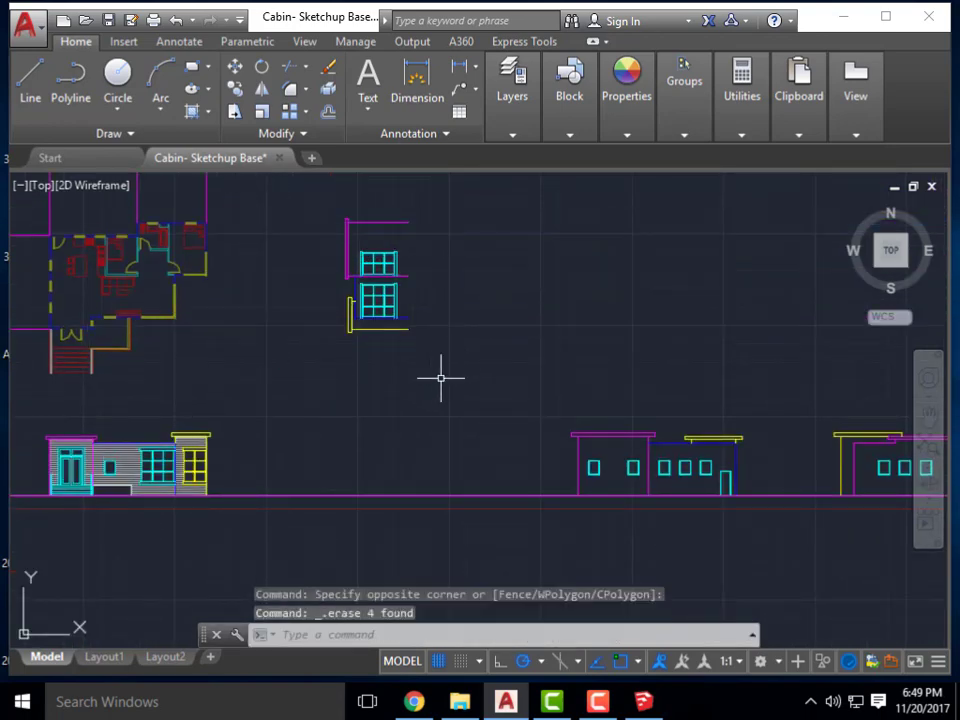
{"action": "middle_click_drag", "start_coordinate": [441, 379], "coordinate": [441, 389]}
Draw a vertical edge line down the window elevation's right side.
{"action": "type", "text": "l"}
{"action": "key", "text": "Return"}
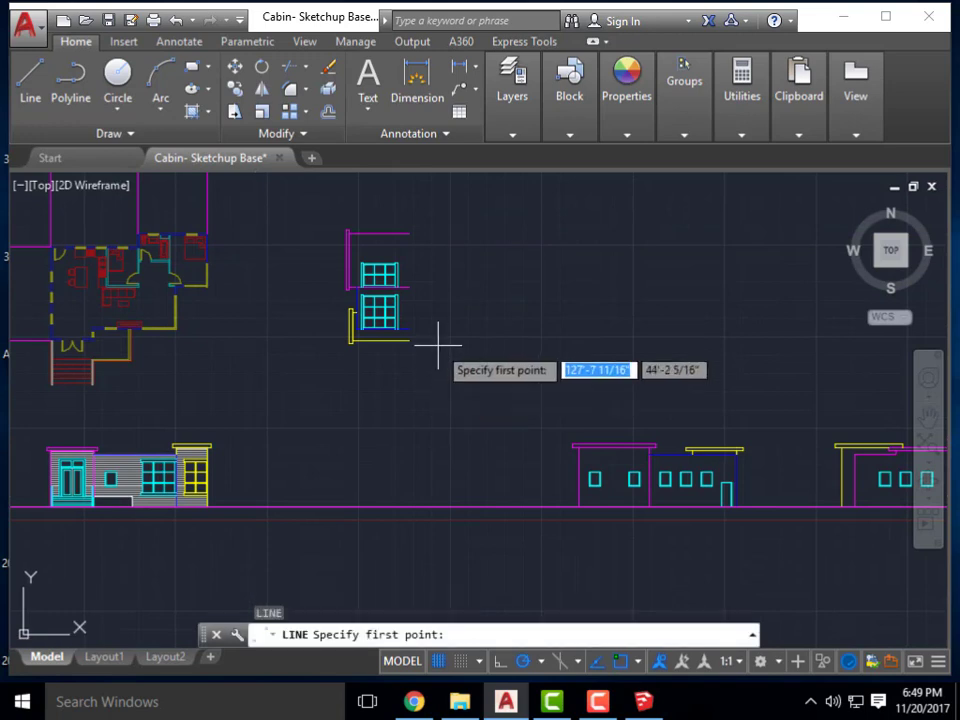
{"action": "left_click", "coordinate": [409, 234]}
{"action": "left_click", "coordinate": [409, 360]}
{"action": "key", "text": "Escape"}
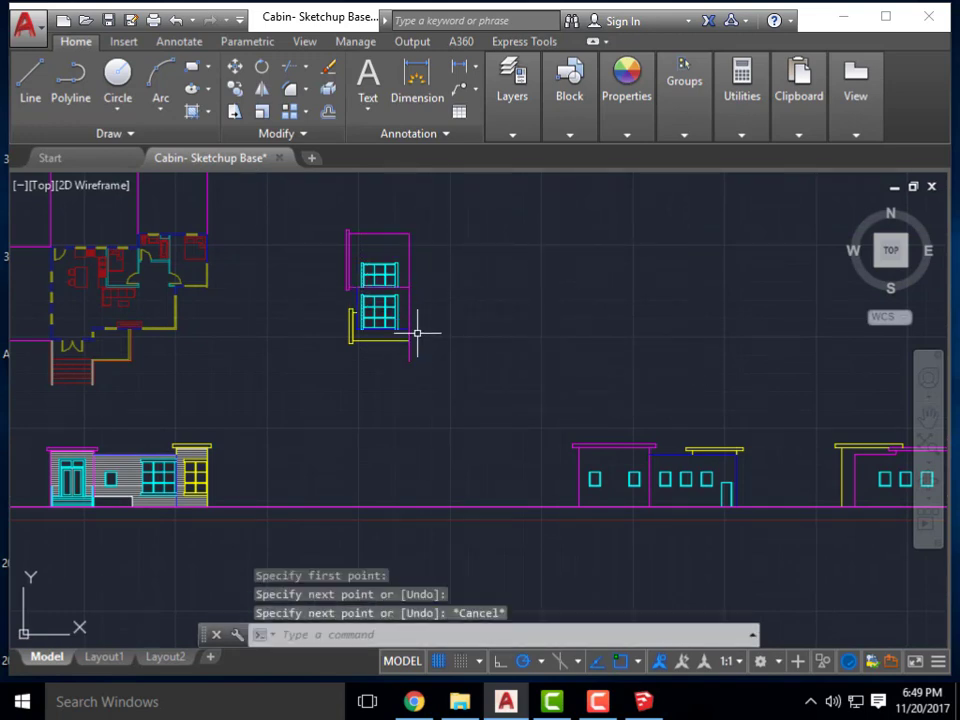
{"action": "key", "text": "Escape"}
{"action": "left_click", "coordinate": [400, 372]}
{"action": "left_click", "coordinate": [419, 213]}
{"action": "scroll", "coordinate": [419, 213], "scroll_direction": "up", "scroll_amount": 2}
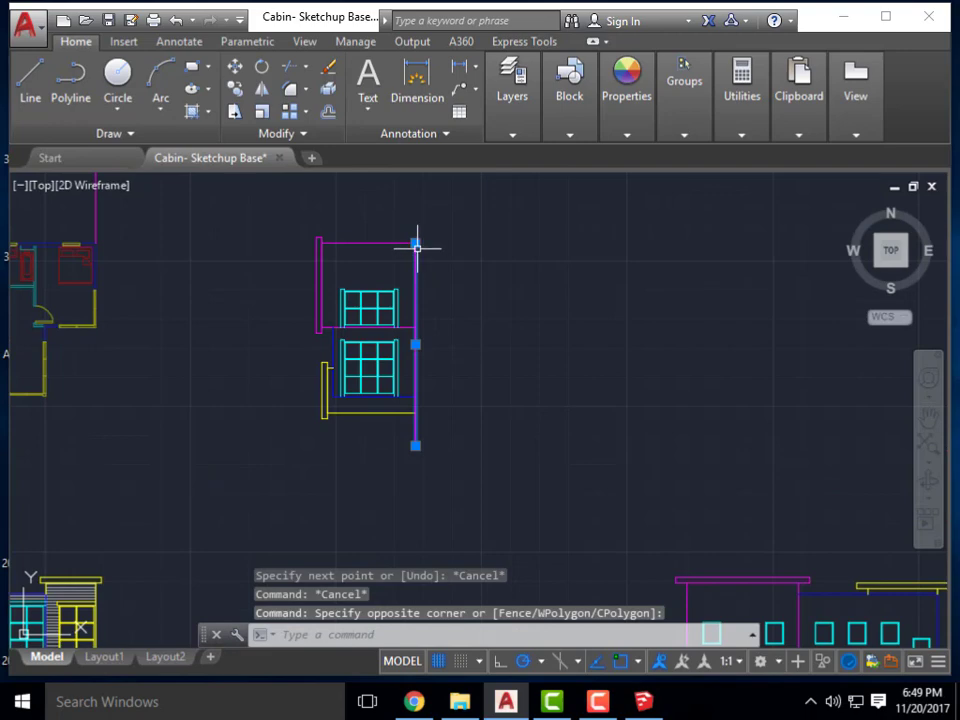
{"action": "left_click", "coordinate": [417, 247]}
{"action": "key", "text": "Escape"}
{"action": "scroll", "coordinate": [617, 367], "scroll_direction": "down", "scroll_amount": 2}
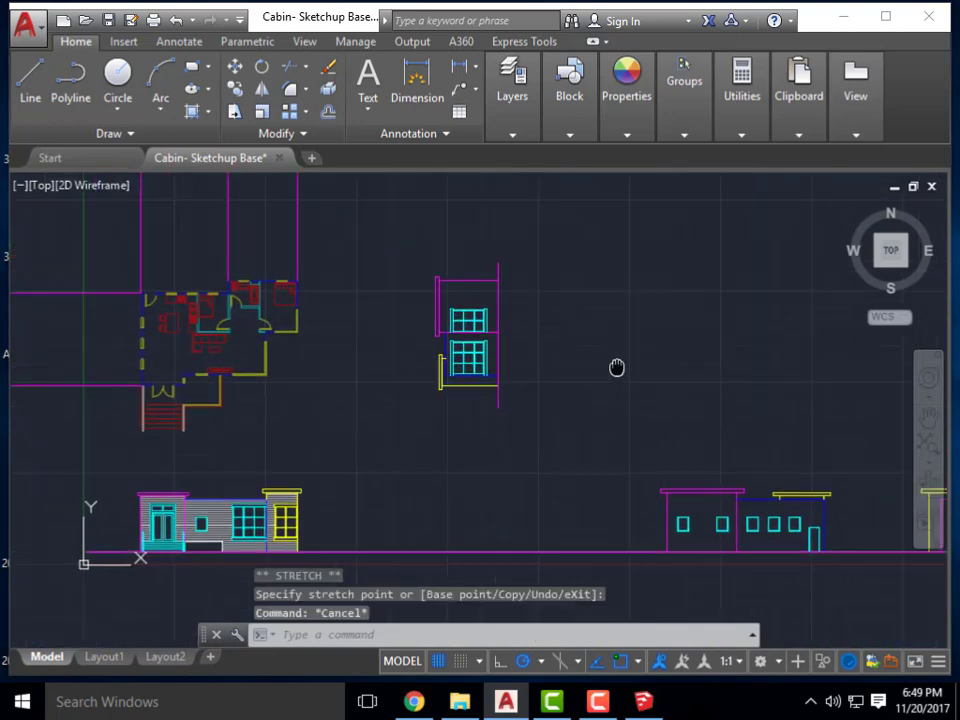
Window-select the 81 window objects and move them left, closer to the floor plan.
{"action": "middle_click_drag", "start_coordinate": [617, 367], "coordinate": [637, 369]}
{"action": "scroll", "coordinate": [666, 404], "scroll_direction": "down", "scroll_amount": 2}
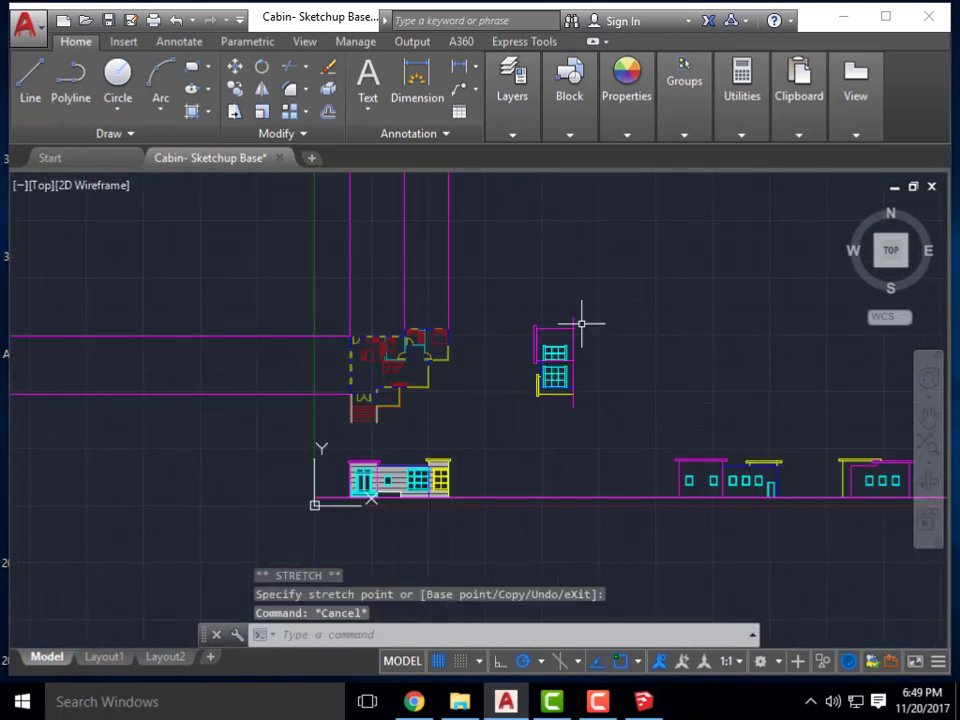
{"action": "scroll", "coordinate": [480, 395], "scroll_direction": "up", "scroll_amount": 4}
{"action": "scroll", "coordinate": [740, 400], "scroll_direction": "down", "scroll_amount": 3}
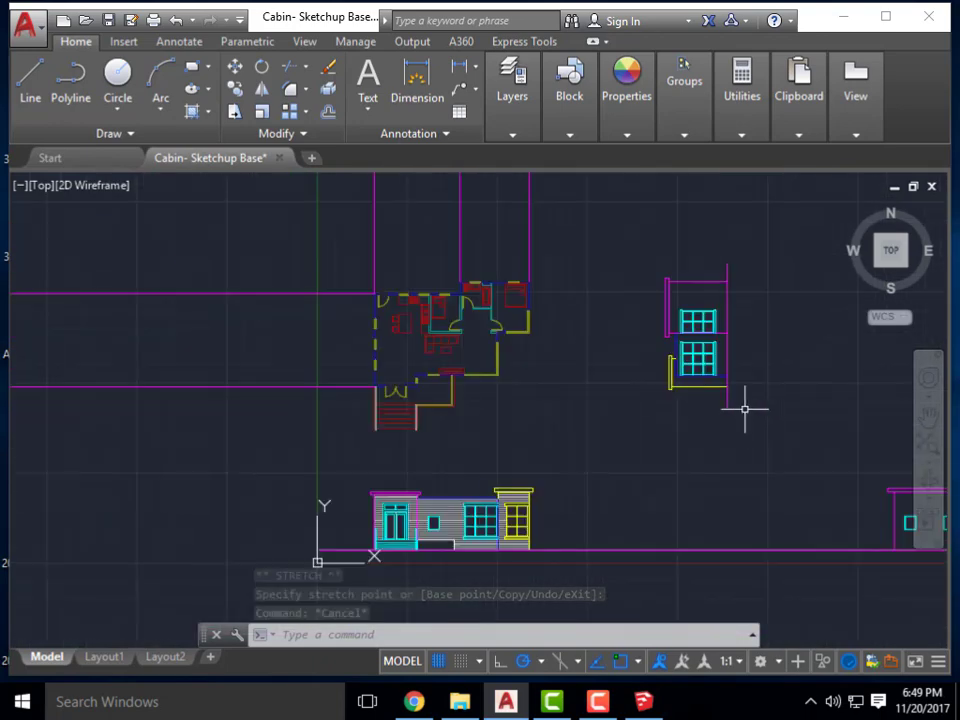
{"action": "left_click", "coordinate": [752, 415]}
{"action": "left_click", "coordinate": [610, 238]}
{"action": "type", "text": "m"}
{"action": "key", "text": "Return"}
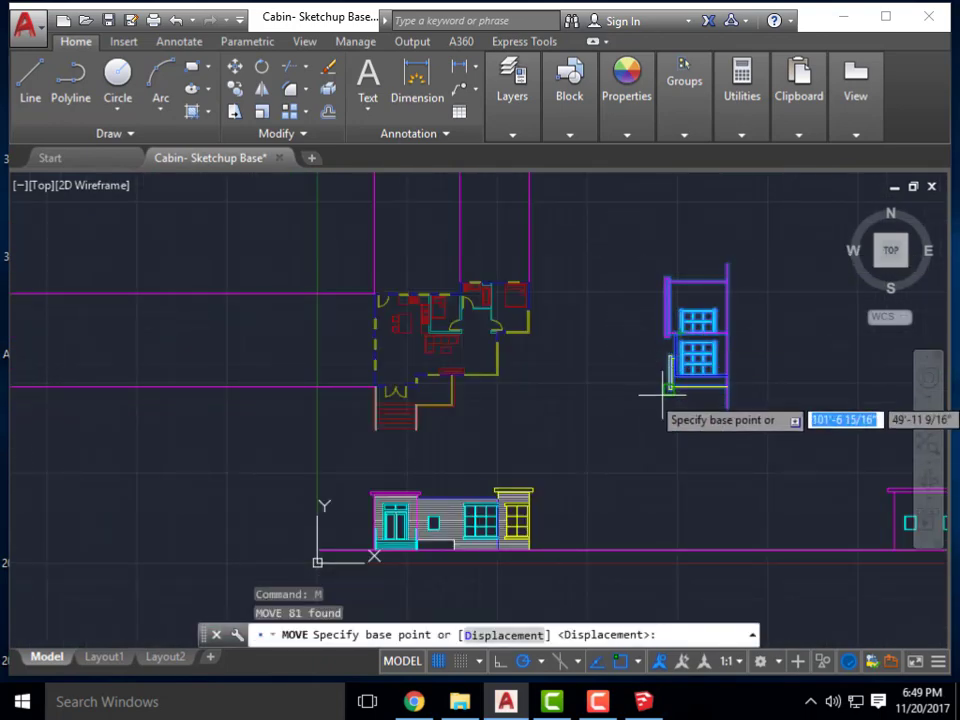
{"action": "left_click", "coordinate": [668, 389]}
{"action": "left_click", "coordinate": [625, 390]}
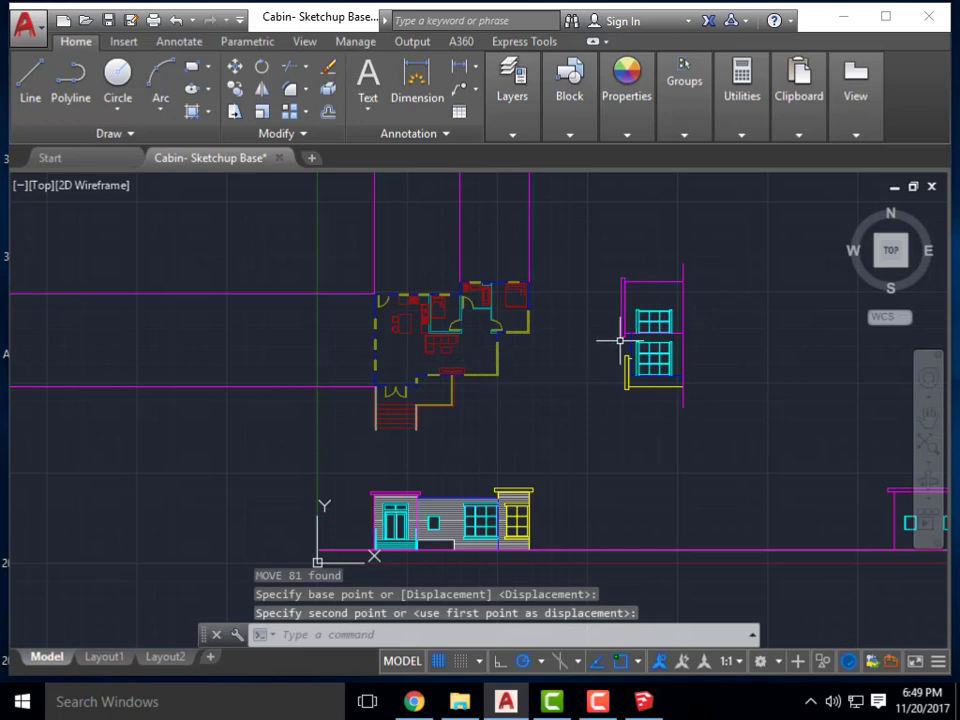
{"action": "scroll", "coordinate": [612, 327], "scroll_direction": "down", "scroll_amount": 2}
{"action": "mouse_move", "coordinate": [612, 290]}
{"action": "middle_mouse_down"}
{"action": "mouse_move", "coordinate": [606, 315]}
{"action": "mouse_move", "coordinate": [589, 317]}
{"action": "middle_mouse_up"}
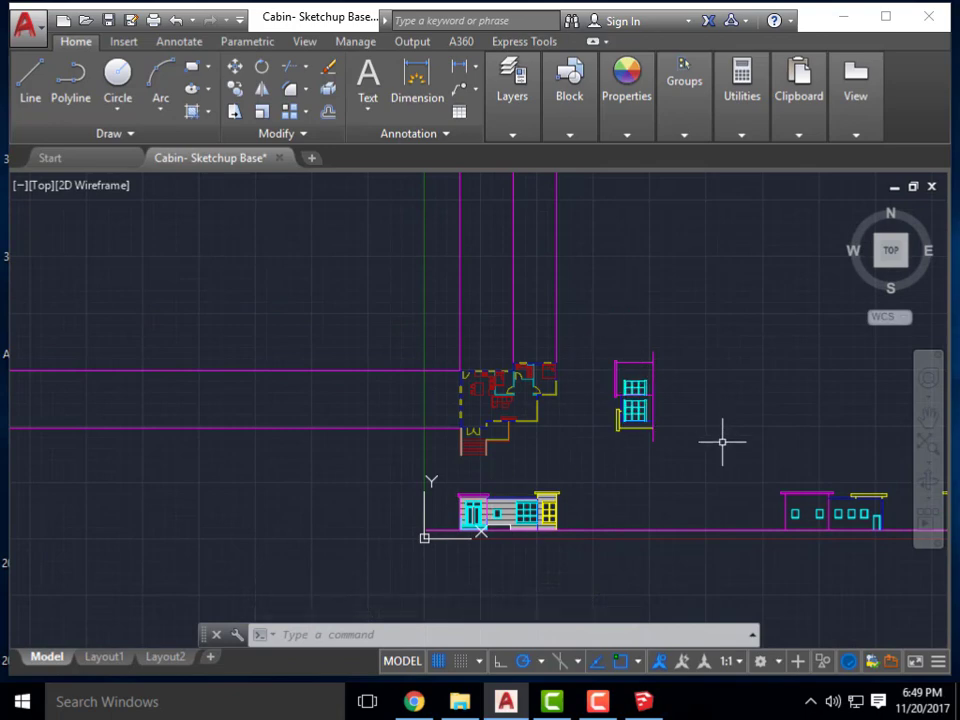
{"action": "scroll", "coordinate": [724, 443], "scroll_direction": "down", "scroll_amount": 2}
{"action": "middle_click_drag", "start_coordinate": [724, 443], "coordinate": [506, 396]}
{"action": "scroll", "coordinate": [610, 480], "scroll_direction": "up", "scroll_amount": 4}
{"action": "scroll", "coordinate": [476, 411], "scroll_direction": "down", "scroll_amount": 4}
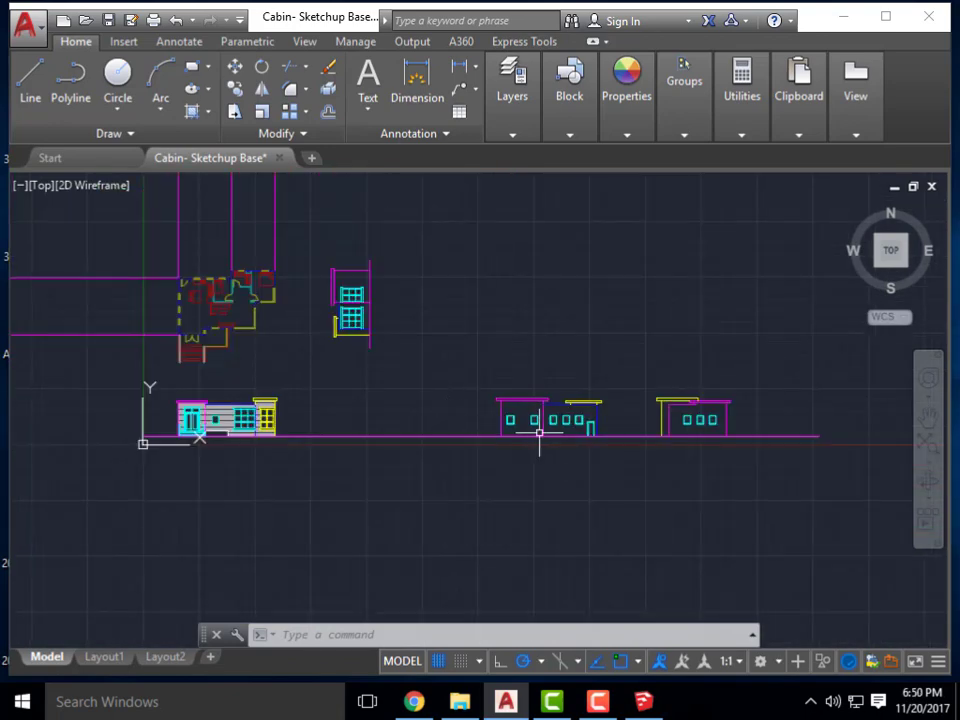
Combine the middle building elevation's lines into a group.
{"action": "middle_click_drag", "start_coordinate": [326, 285], "coordinate": [432, 340]}
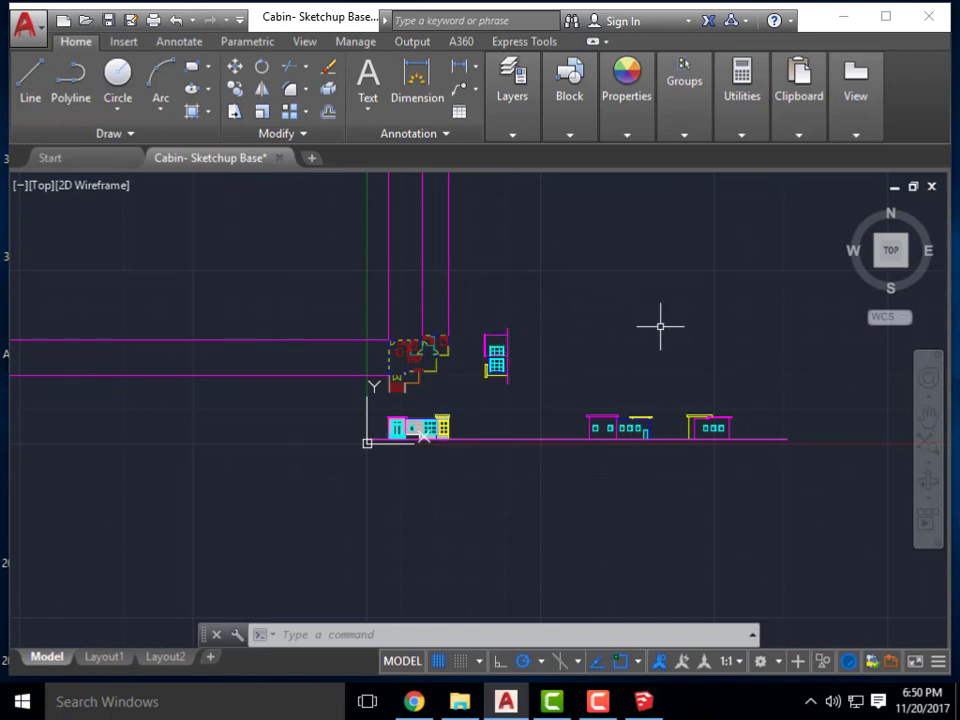
{"action": "scroll", "coordinate": [648, 447], "scroll_direction": "up", "scroll_amount": 4}
{"action": "left_click", "coordinate": [640, 456]}
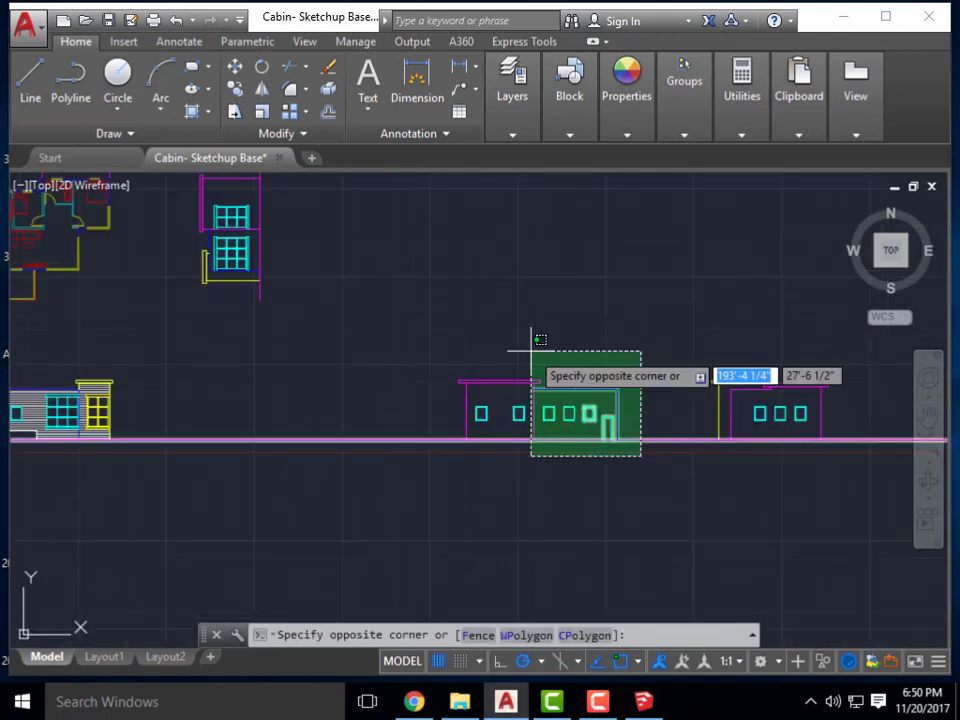
{"action": "left_click", "coordinate": [497, 417]}
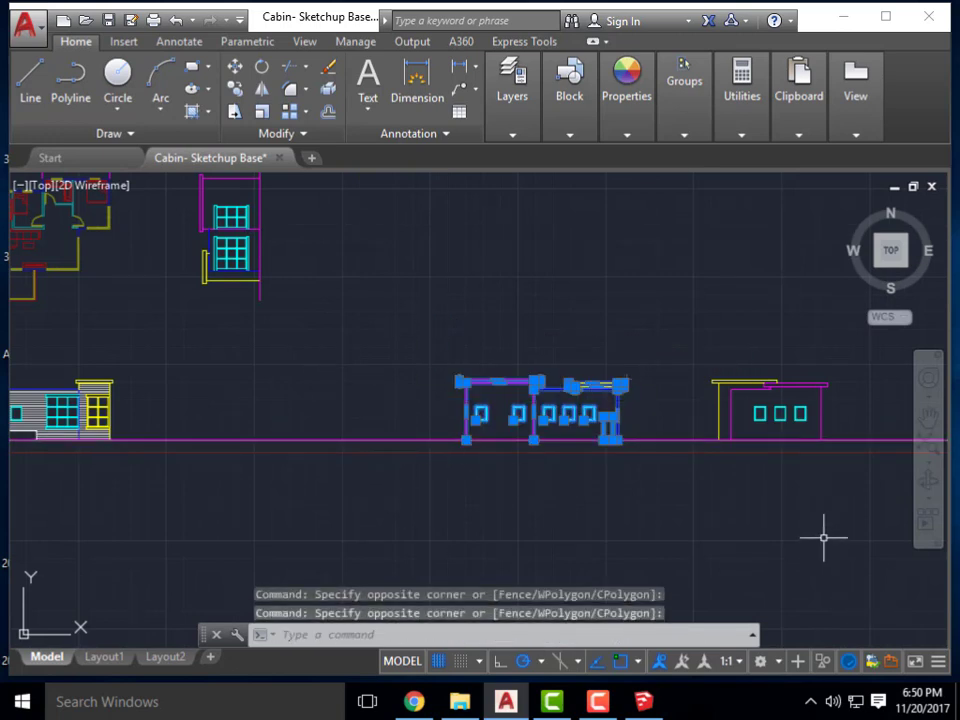
{"action": "scroll", "coordinate": [821, 533], "scroll_direction": "down", "scroll_amount": 2}
{"action": "type", "text": "oup"}
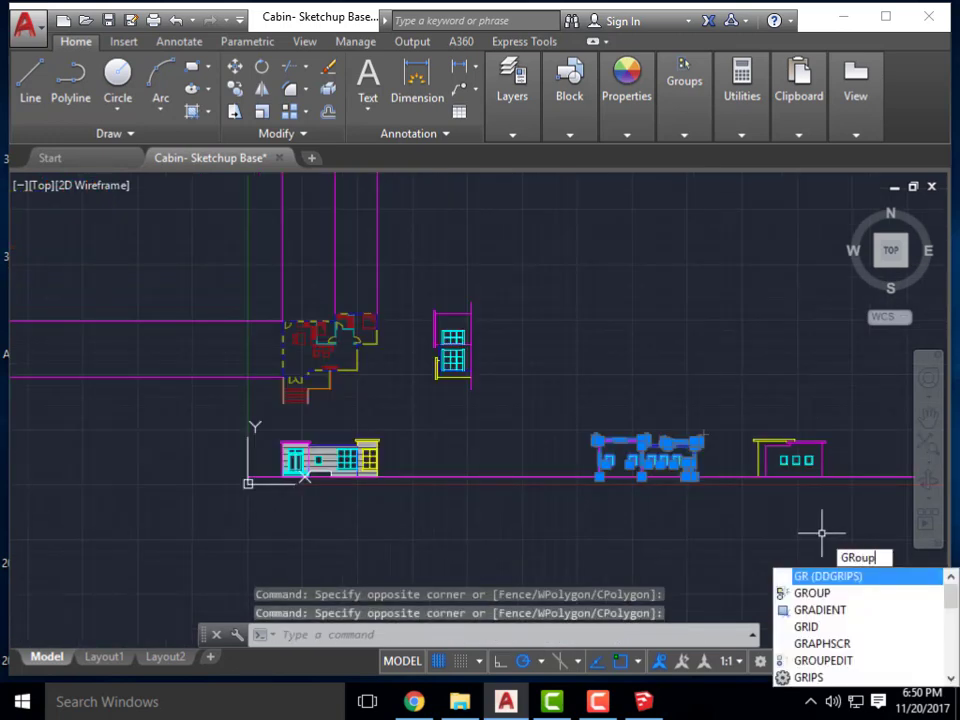
{"action": "key", "text": "Return"}
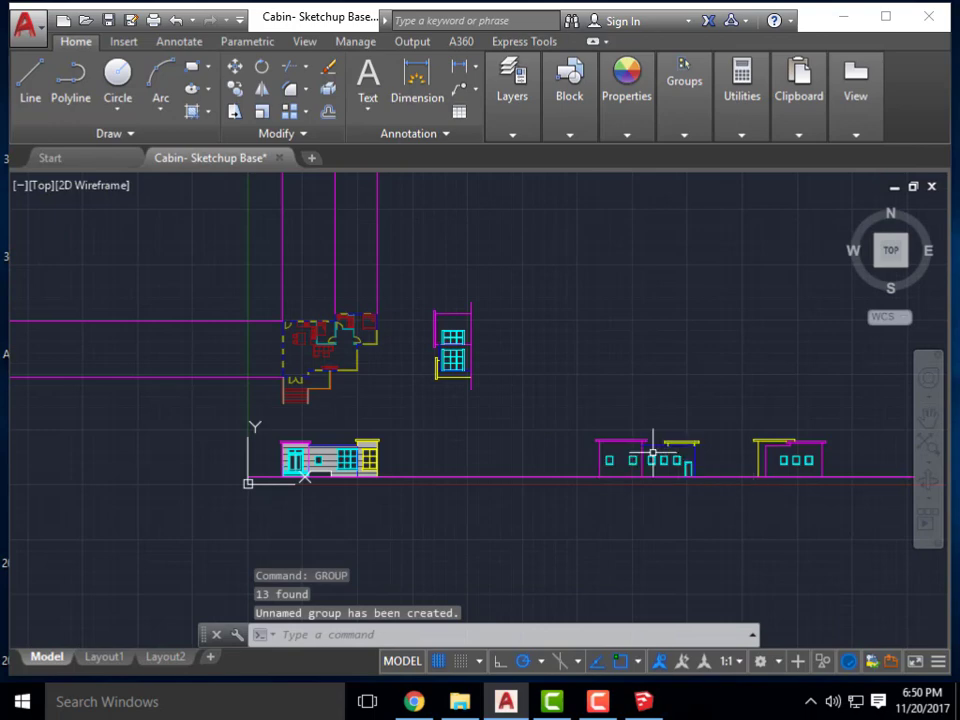
Rotate the middle building group 180 degrees.
{"action": "left_click", "coordinate": [690, 462]}
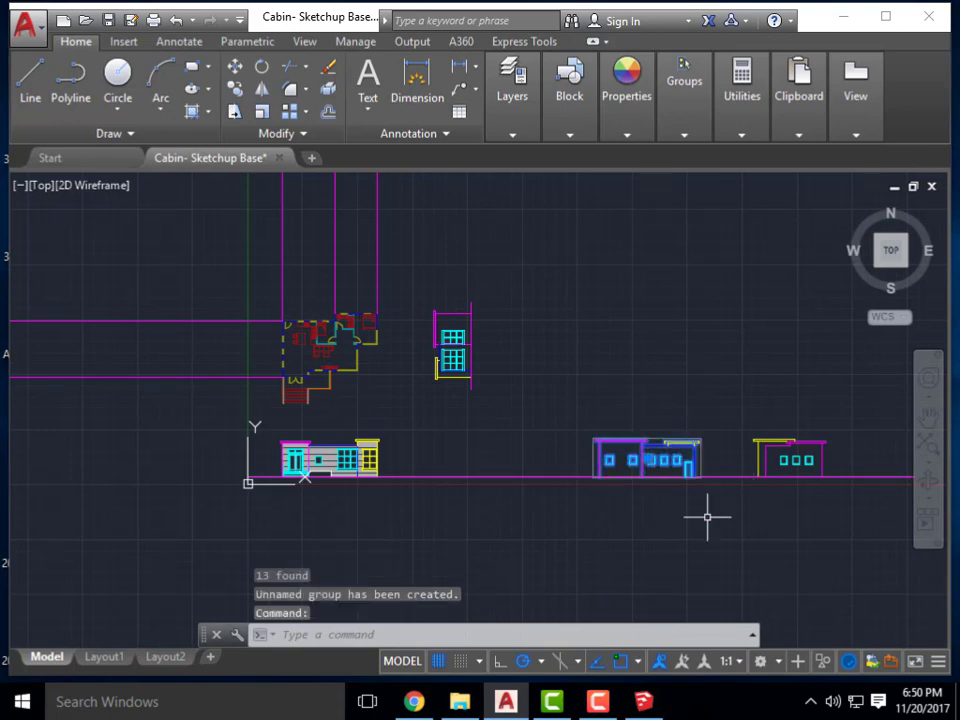
{"action": "type", "text": "m"}
{"action": "key", "text": "Return"}
{"action": "left_click", "coordinate": [680, 462]}
{"action": "middle_click_drag", "start_coordinate": [476, 273], "coordinate": [611, 386]}
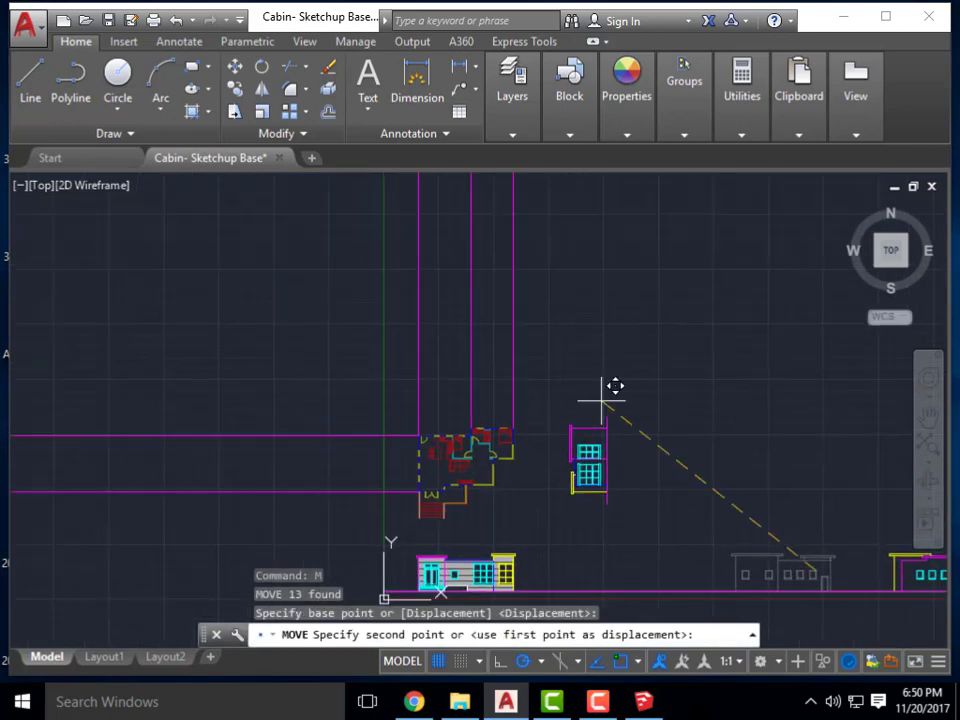
{"action": "key", "text": "Escape"}
{"action": "left_click", "coordinate": [604, 290]}
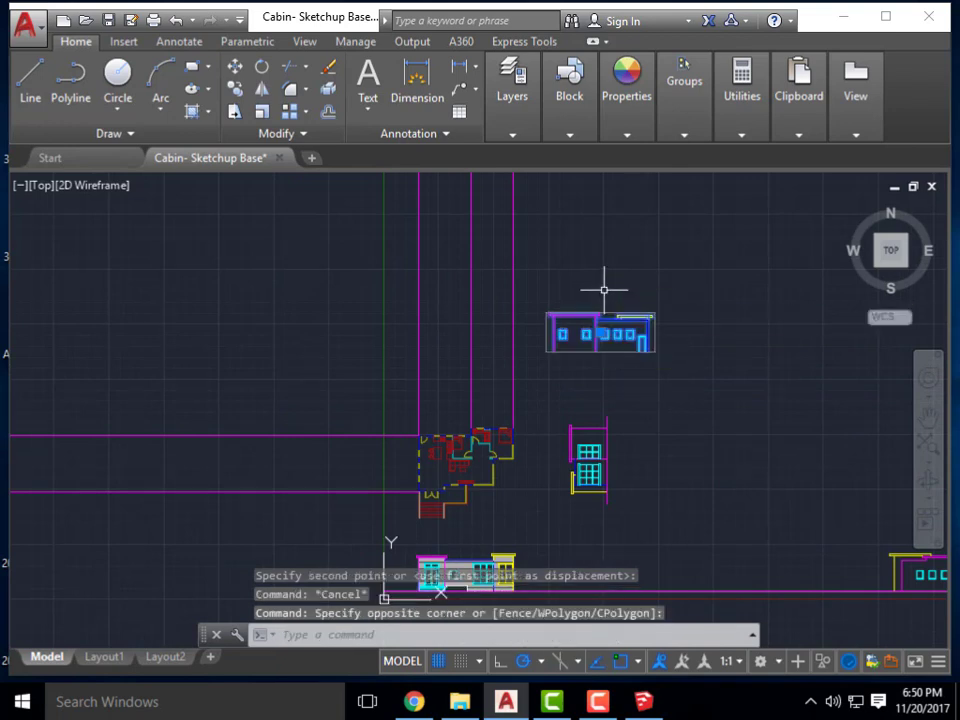
{"action": "key", "text": "Return"}
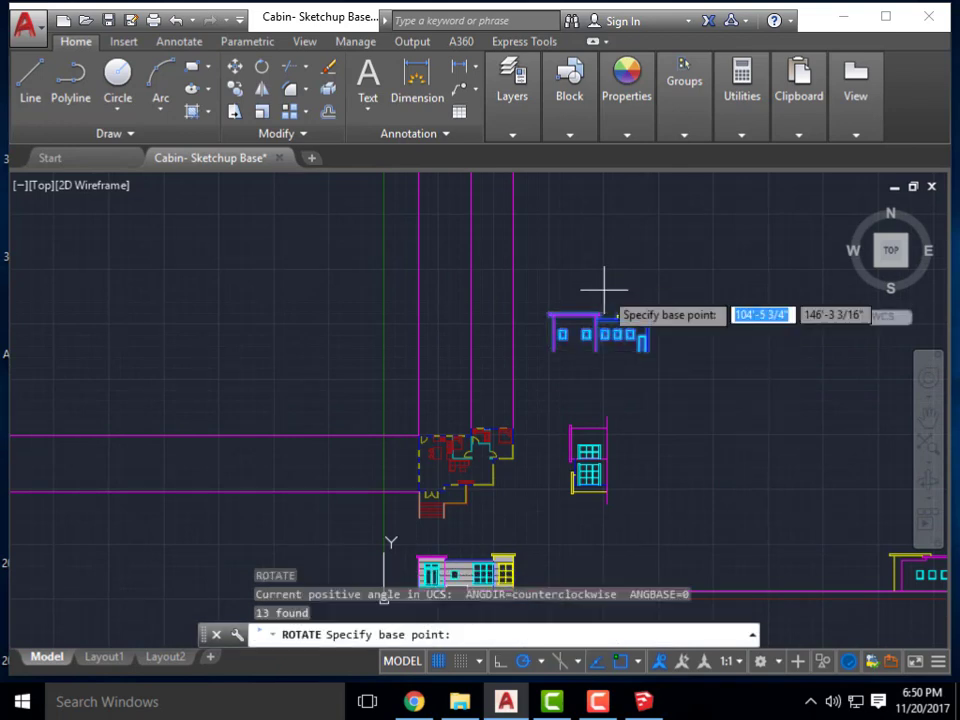
{"action": "left_click", "coordinate": [597, 352]}
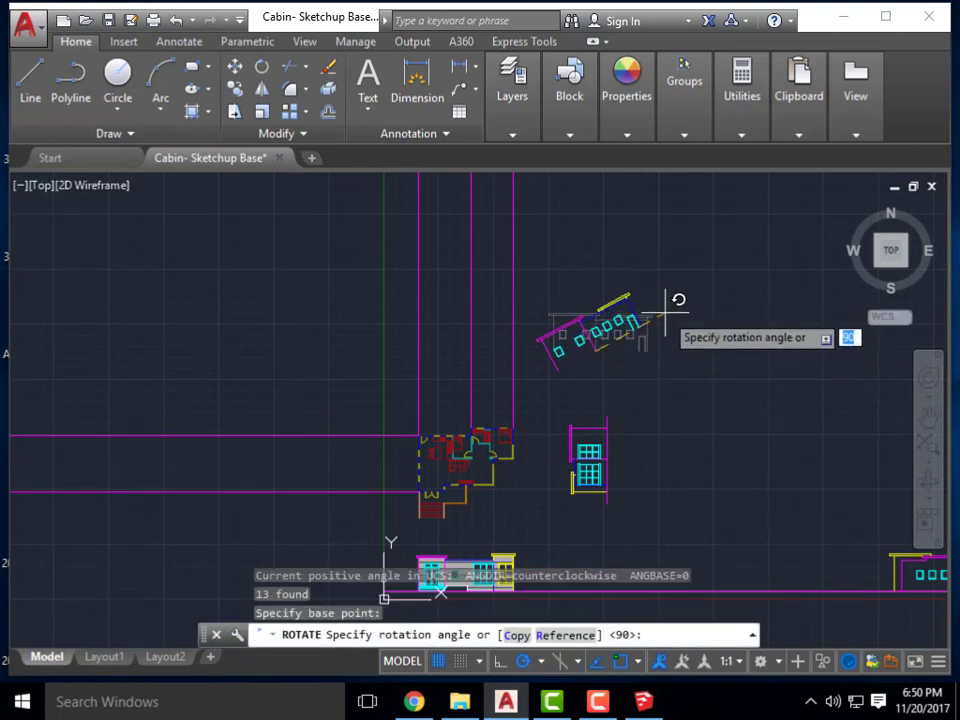
{"action": "left_click", "coordinate": [289, 345]}
Move the rotated building above the floor plan, lined up with the plan's walls.
{"action": "left_click", "coordinate": [655, 352]}
{"action": "left_click", "coordinate": [597, 350]}
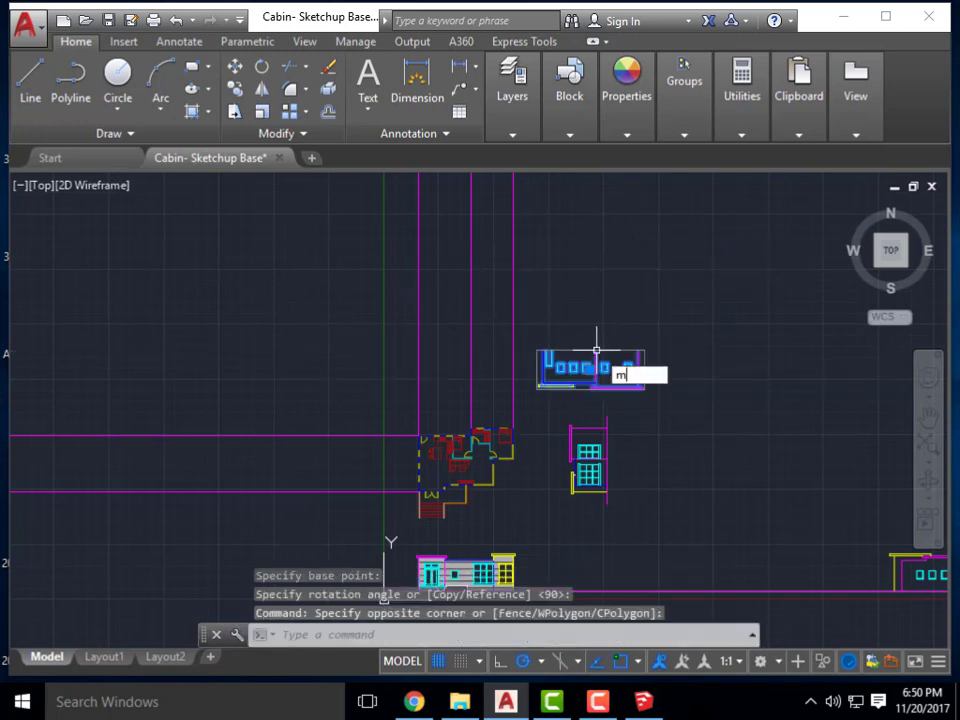
{"action": "type", "text": "m"}
{"action": "key", "text": "Return"}
{"action": "scroll", "coordinate": [627, 350], "scroll_direction": "up", "scroll_amount": 2}
{"action": "left_click", "coordinate": [648, 344]}
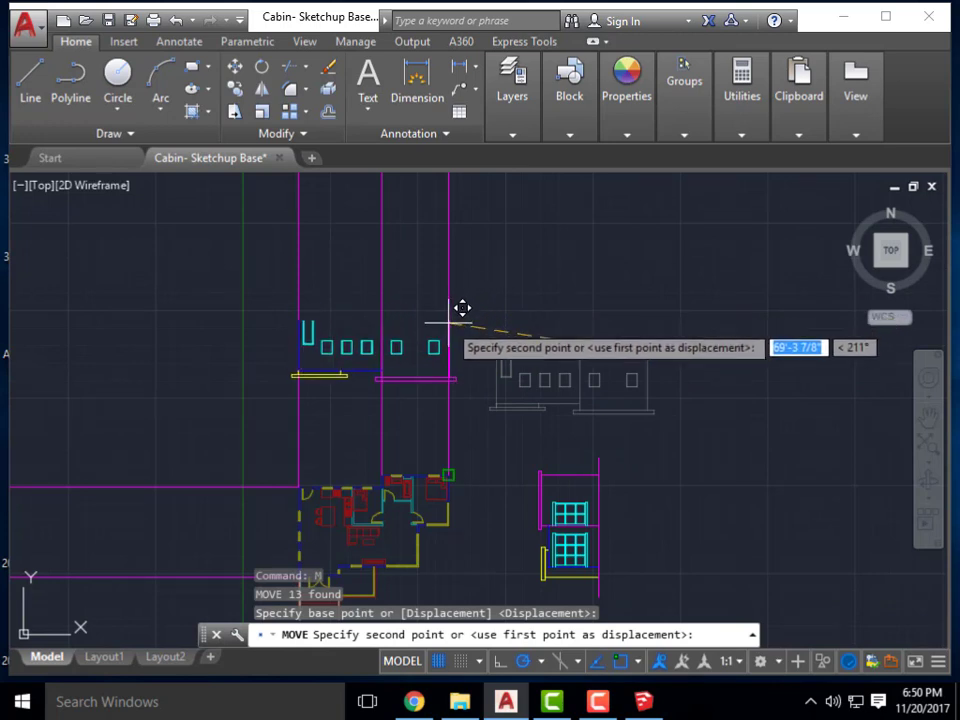
{"action": "left_click", "coordinate": [462, 460]}
{"action": "key", "text": "Escape"}
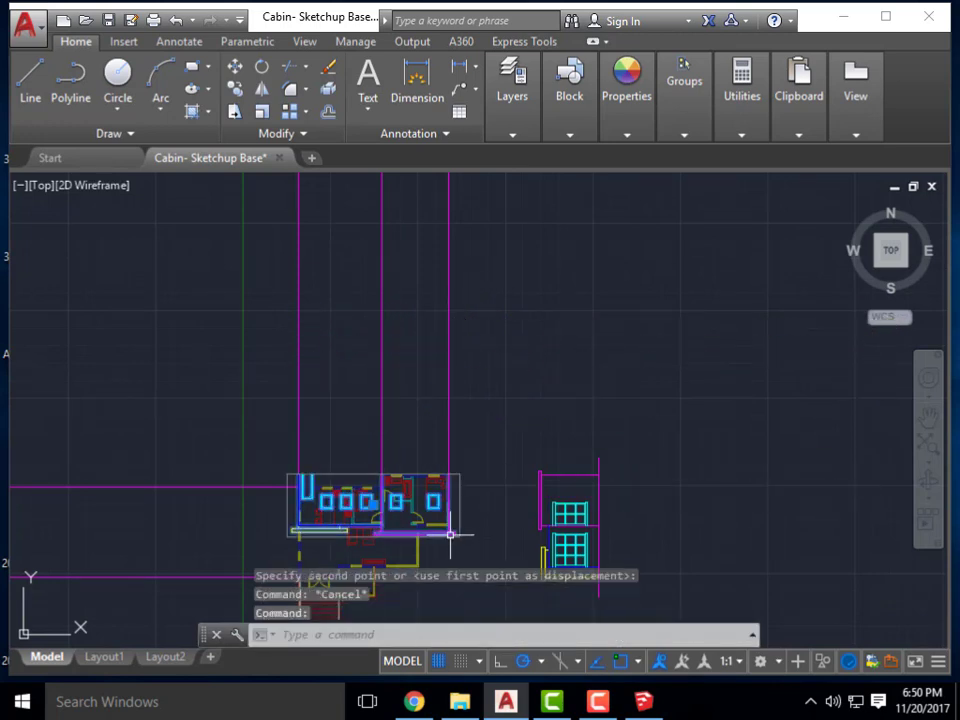
{"action": "key", "text": "Return"}
{"action": "left_click", "coordinate": [455, 533]}
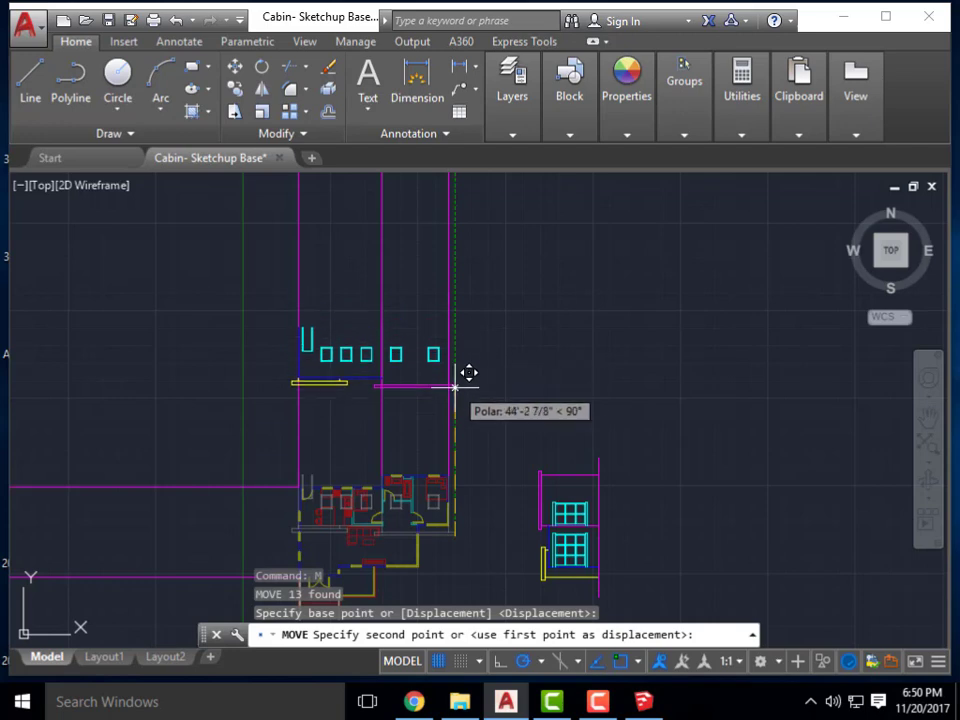
{"action": "left_click", "coordinate": [458, 385]}
{"action": "key", "text": "Escape"}
{"action": "key", "text": "Escape"}
Delete the three magenta vertical ray lines.
{"action": "left_click", "coordinate": [464, 437]}
{"action": "left_click", "coordinate": [281, 413]}
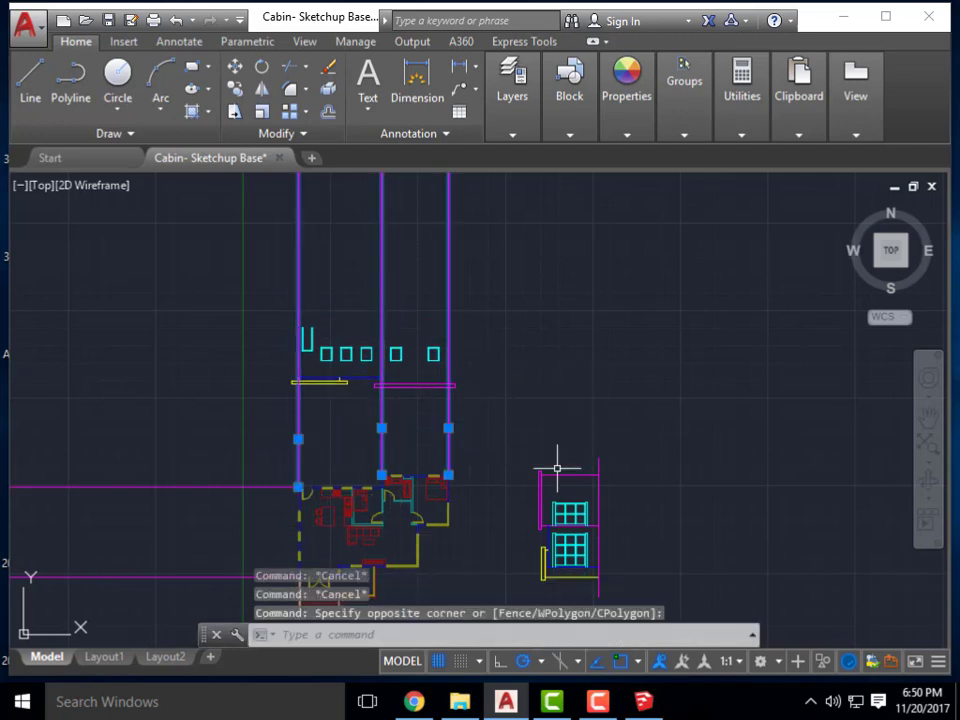
{"action": "key", "text": "Delete"}
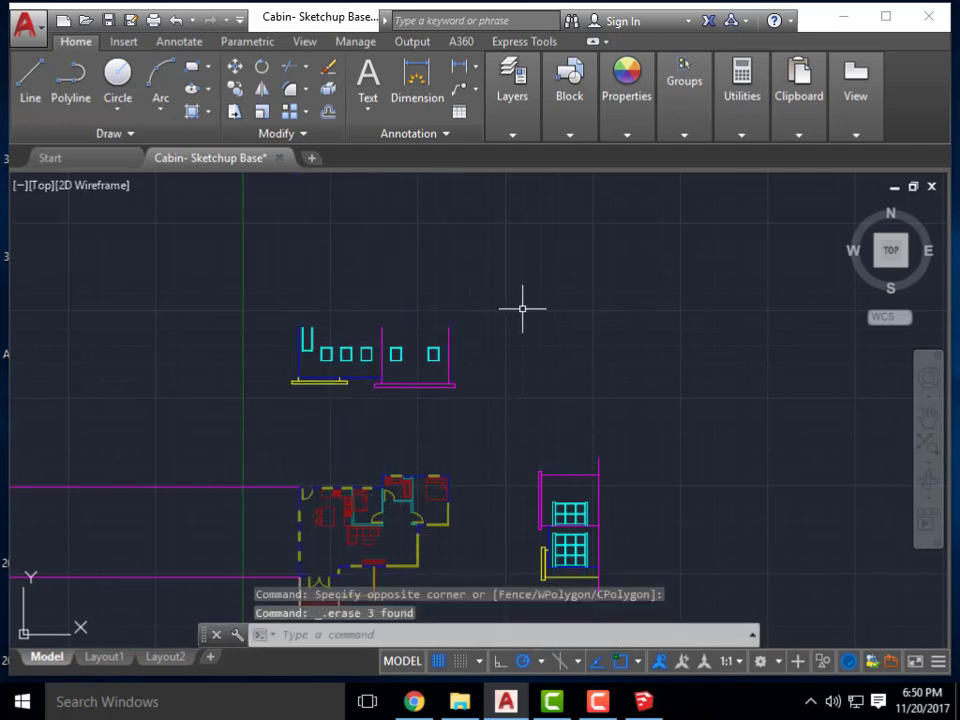
Draw a line across the top of the building from its top-left corner.
{"action": "type", "text": "l"}
{"action": "key", "text": "Return"}
{"action": "left_click", "coordinate": [298, 327]}
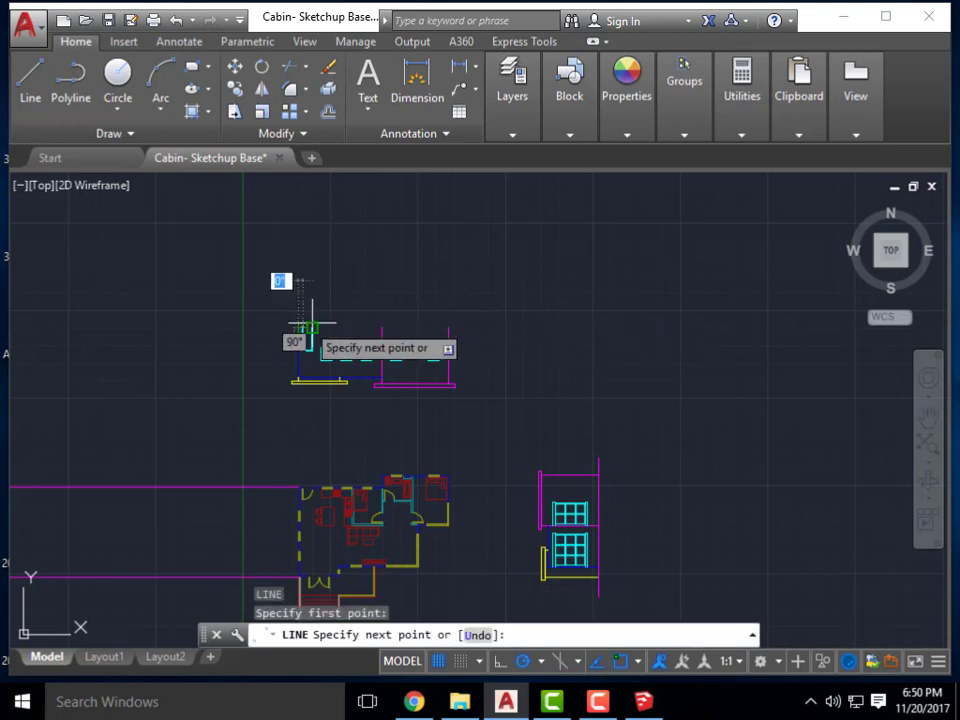
{"action": "left_click", "coordinate": [472, 327]}
{"action": "key", "text": "Escape"}
{"action": "key", "text": "Escape"}
{"action": "left_click", "coordinate": [439, 316]}
{"action": "left_click", "coordinate": [285, 326]}
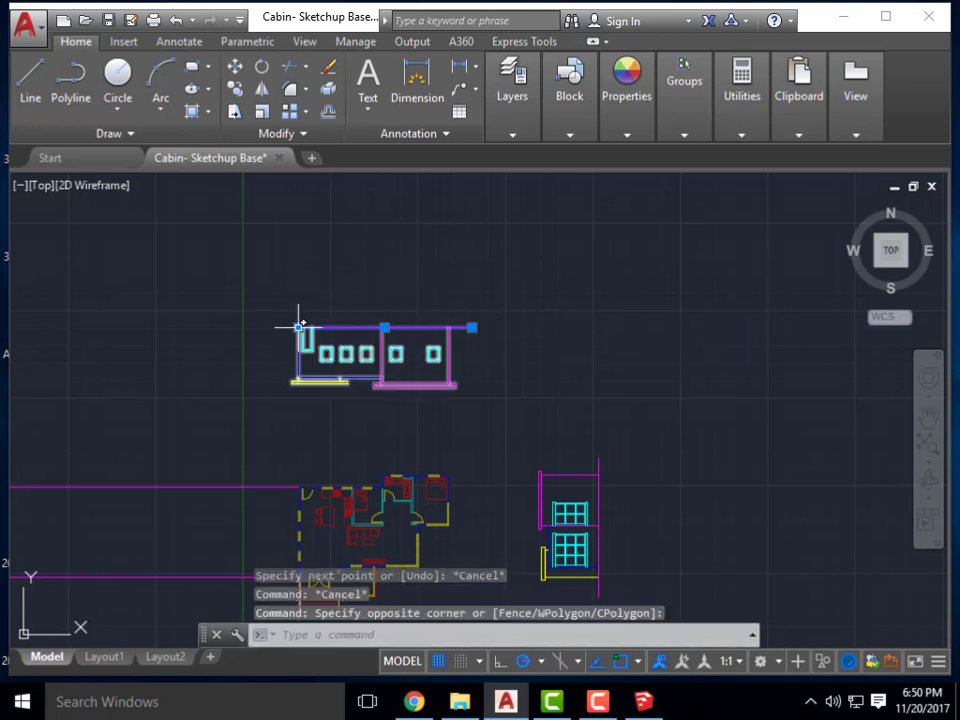
{"action": "left_click", "coordinate": [298, 327]}
{"action": "key", "text": "Escape"}
{"action": "scroll", "coordinate": [452, 313], "scroll_direction": "down", "scroll_amount": 3}
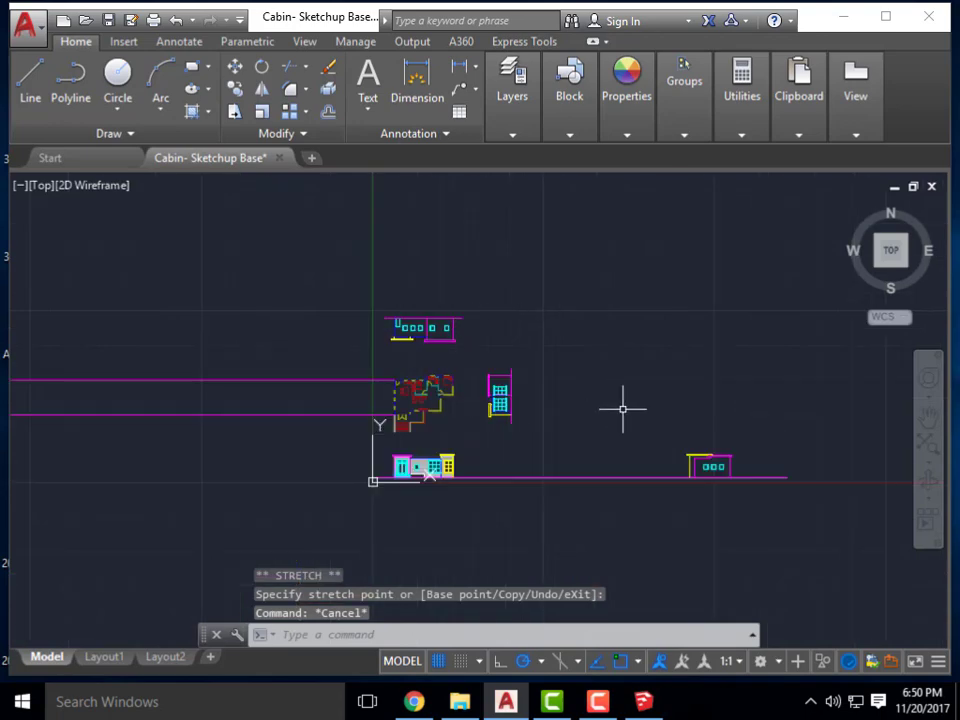
{"action": "scroll", "coordinate": [707, 465], "scroll_direction": "up", "scroll_amount": 4}
Select the right building elevation without its ground line and try moving it, then cancel.
{"action": "left_click", "coordinate": [812, 452]}
{"action": "left_click", "coordinate": [674, 494]}
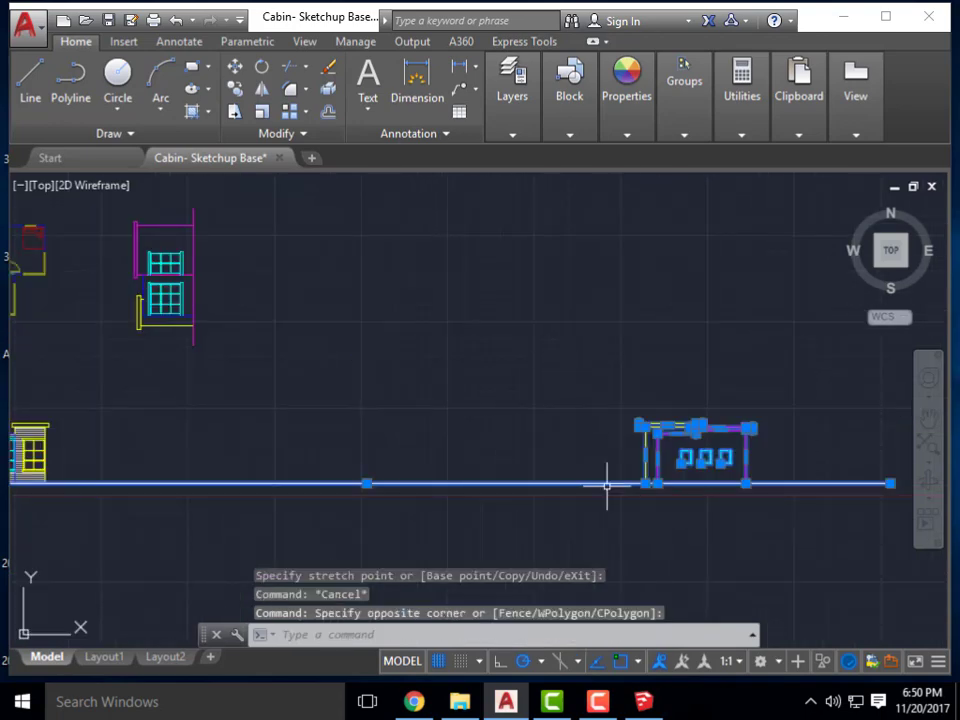
{"action": "left_click", "coordinate": [606, 487], "text": "shift"}
{"action": "left_click", "coordinate": [604, 460], "text": "shift"}
{"action": "type", "text": "m"}
{"action": "key", "text": "Return"}
{"action": "left_click", "coordinate": [889, 483]}
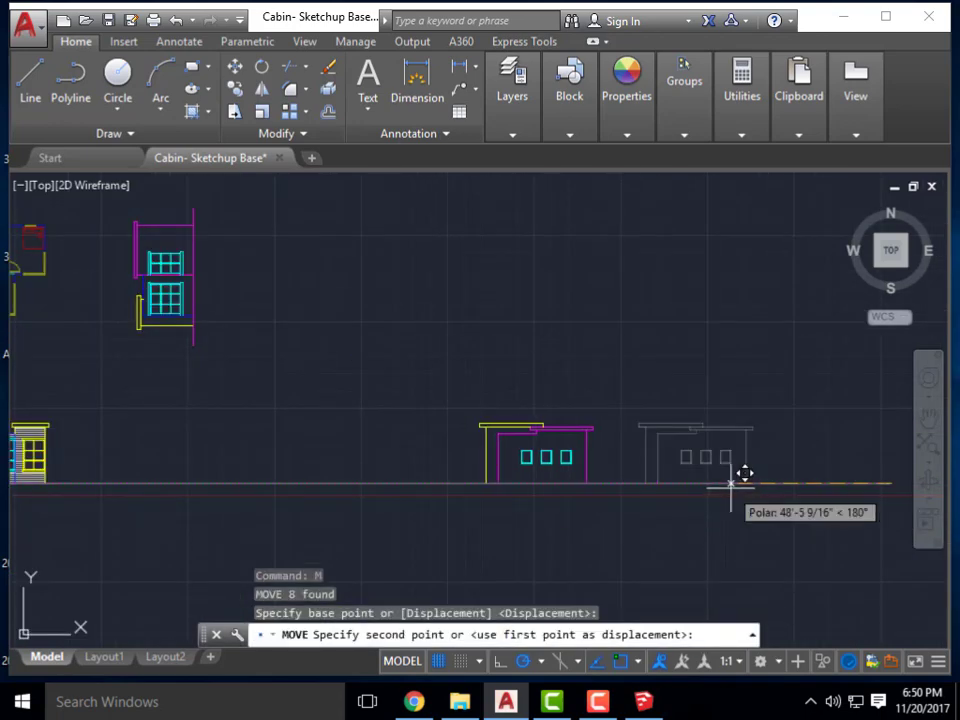
{"action": "scroll", "coordinate": [497, 349], "scroll_direction": "down", "scroll_amount": 5}
{"action": "scroll", "coordinate": [318, 337], "scroll_direction": "up", "scroll_amount": 2}
{"action": "key", "text": "Escape"}
{"action": "middle_click_drag", "start_coordinate": [318, 337], "coordinate": [619, 388]}
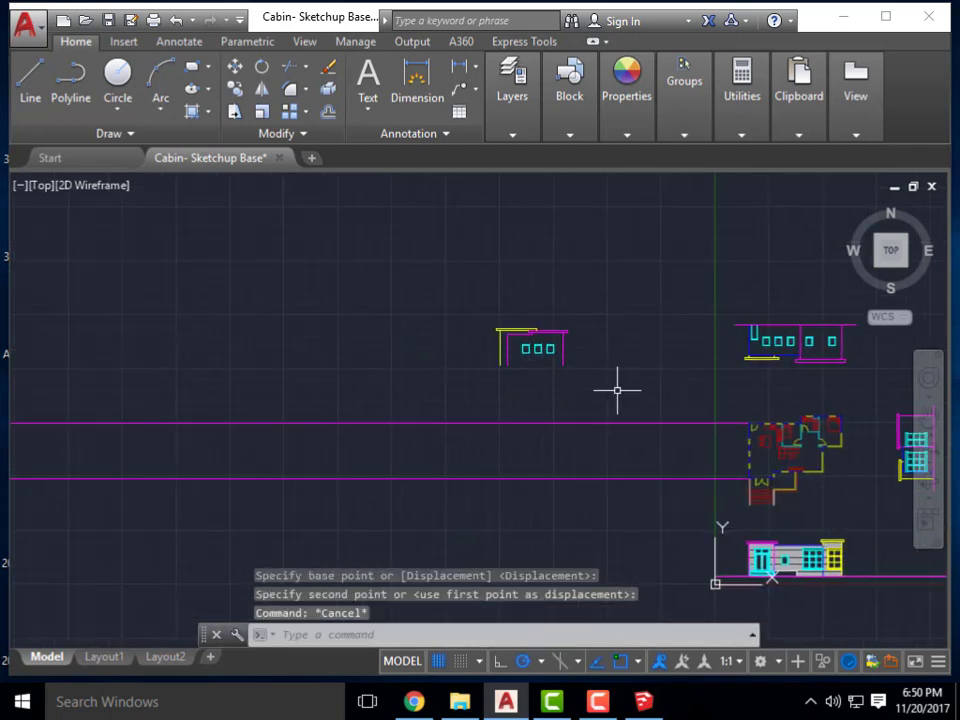
Group the left building elevation objects with GROUP.
{"action": "left_click", "coordinate": [619, 388]}
{"action": "left_click", "coordinate": [353, 267]}
{"action": "type", "text": "group"}
{"action": "key", "text": "Return"}
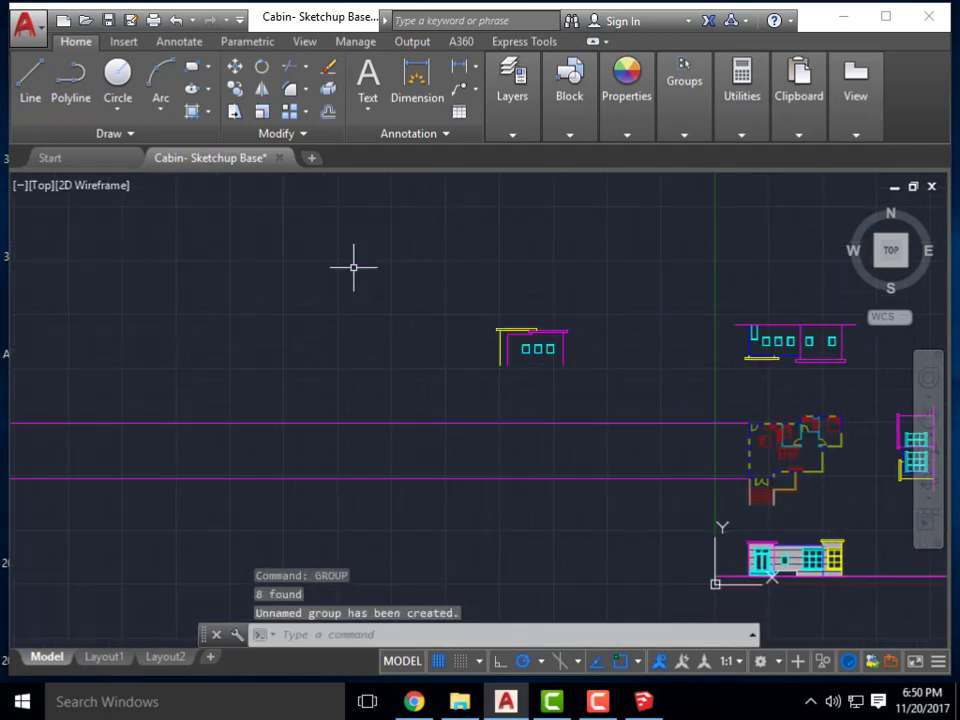
Rotate the left elevation group so it stands upright.
{"action": "left_click", "coordinate": [551, 380]}
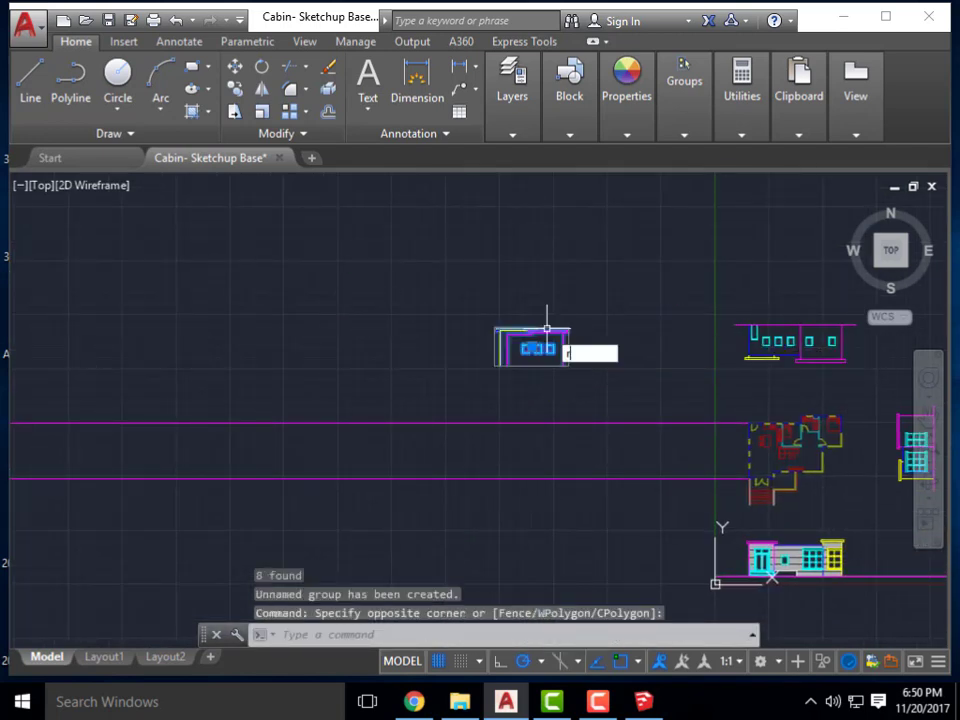
{"action": "type", "text": "o"}
{"action": "key", "text": "Return"}
{"action": "left_click", "coordinate": [564, 354]}
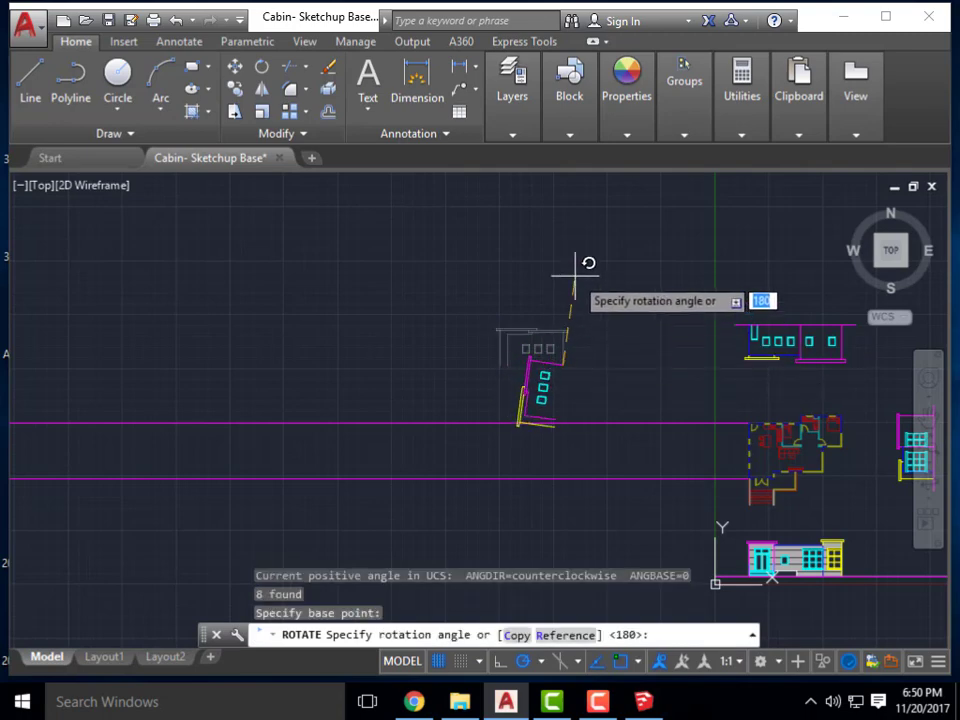
{"action": "left_click", "coordinate": [575, 268]}
{"action": "middle_click_drag", "start_coordinate": [563, 266], "coordinate": [482, 268]}
Move the upright elevation into place between the long wall lines.
{"action": "left_click", "coordinate": [482, 268]}
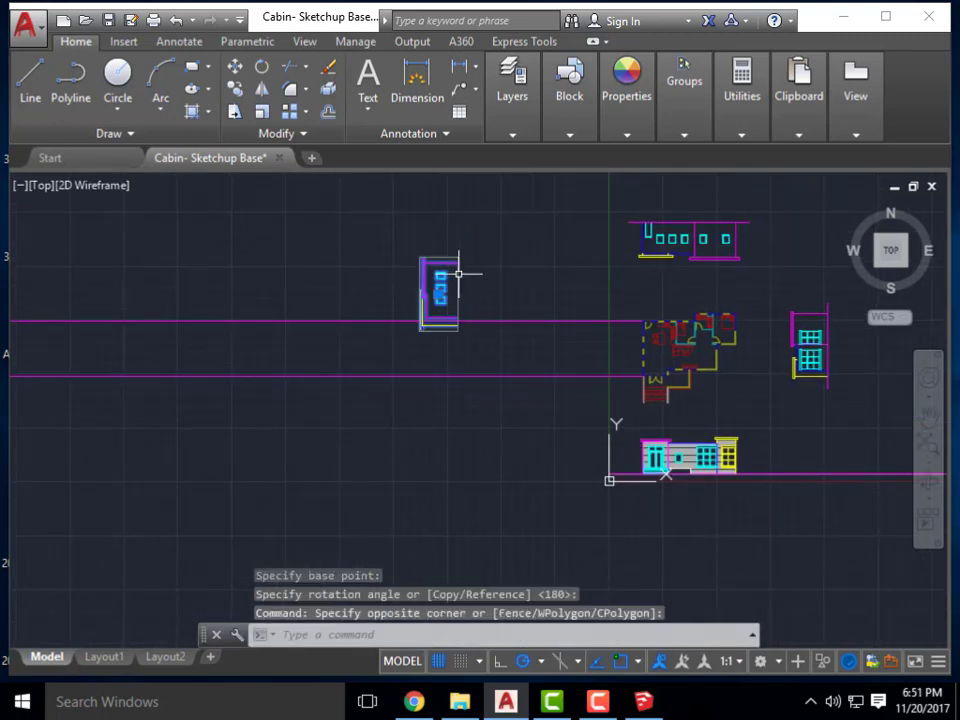
{"action": "key", "text": "Return"}
{"action": "scroll", "coordinate": [459, 272], "scroll_direction": "up", "scroll_amount": 4}
{"action": "left_click", "coordinate": [441, 237]}
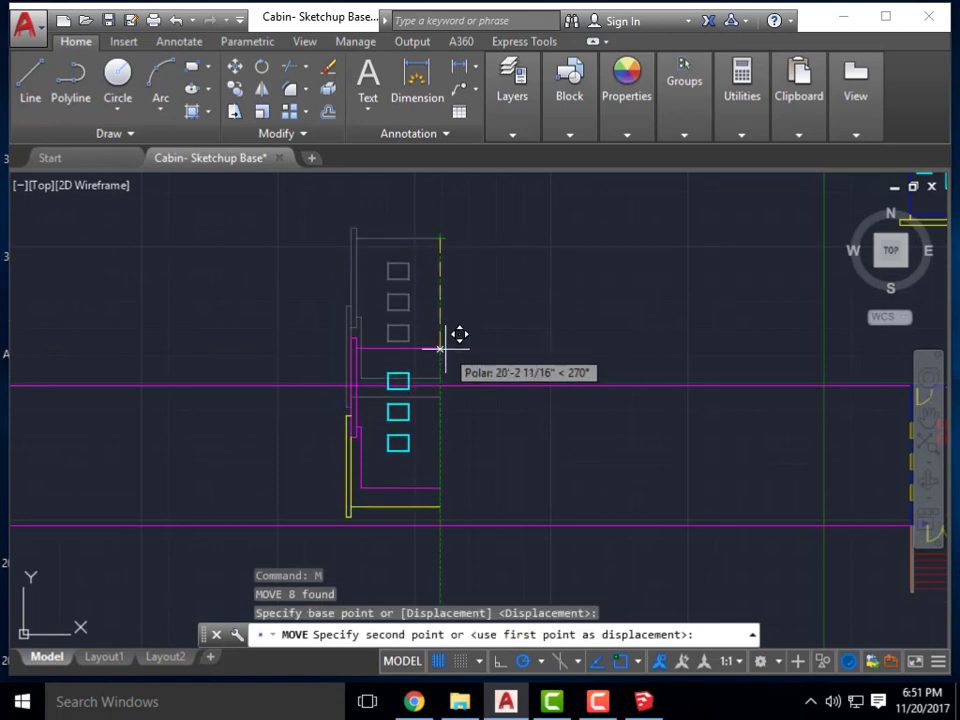
{"action": "left_click", "coordinate": [443, 384]}
{"action": "scroll", "coordinate": [440, 378], "scroll_direction": "down", "scroll_amount": 4}
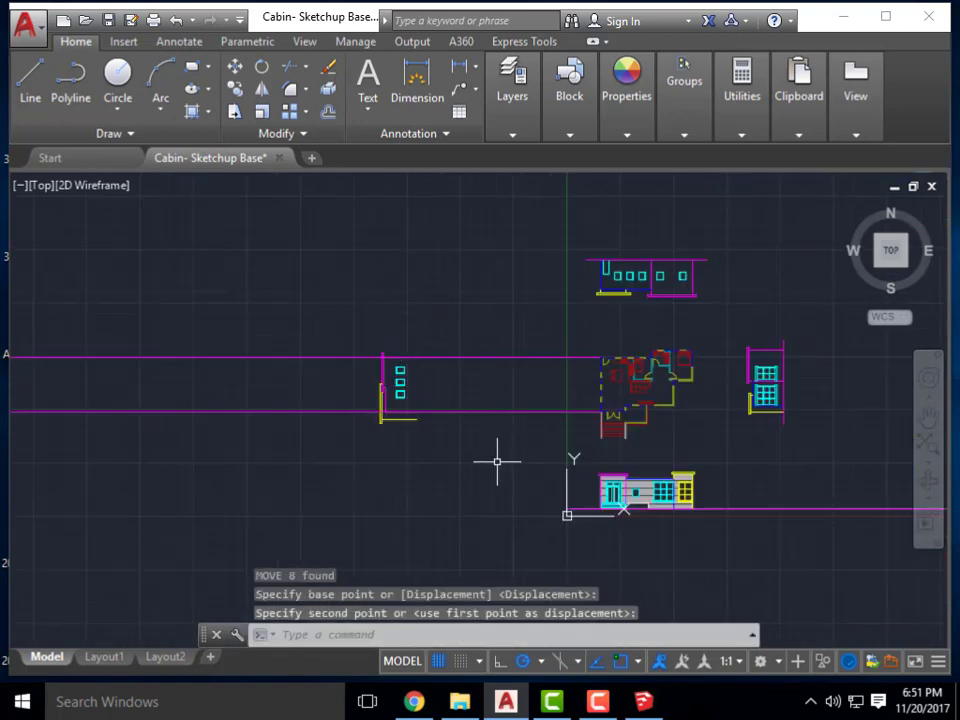
Shift the left wall piece slightly upward.
{"action": "middle_click_drag", "start_coordinate": [497, 462], "coordinate": [474, 461]}
{"action": "scroll", "coordinate": [411, 422], "scroll_direction": "up", "scroll_amount": 4}
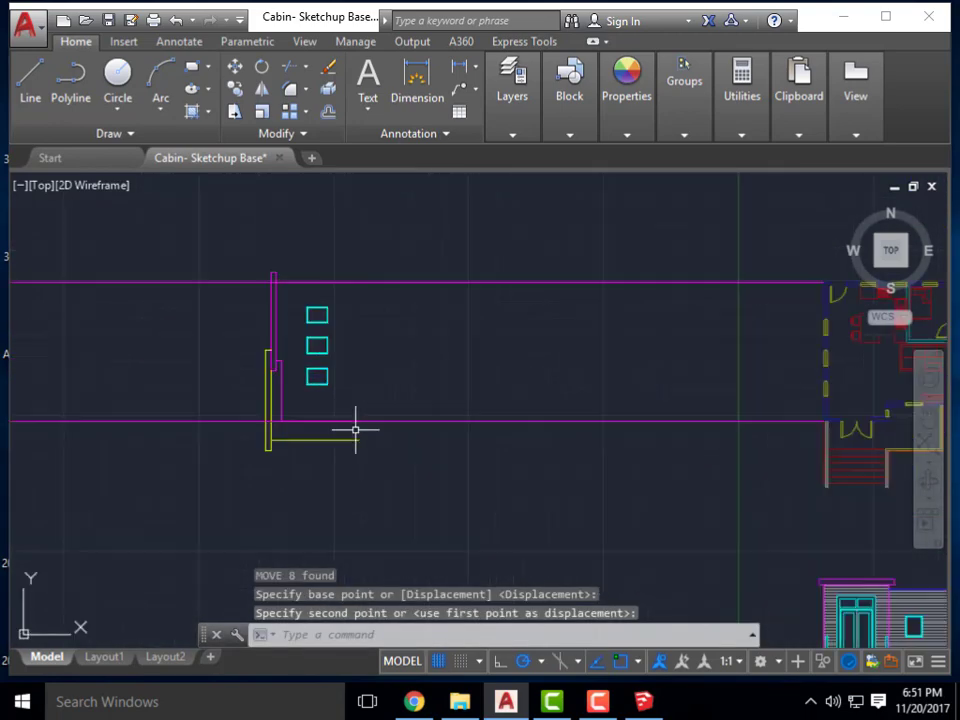
{"action": "left_click", "coordinate": [263, 268]}
{"action": "left_click", "coordinate": [361, 455]}
{"action": "key", "text": "Return"}
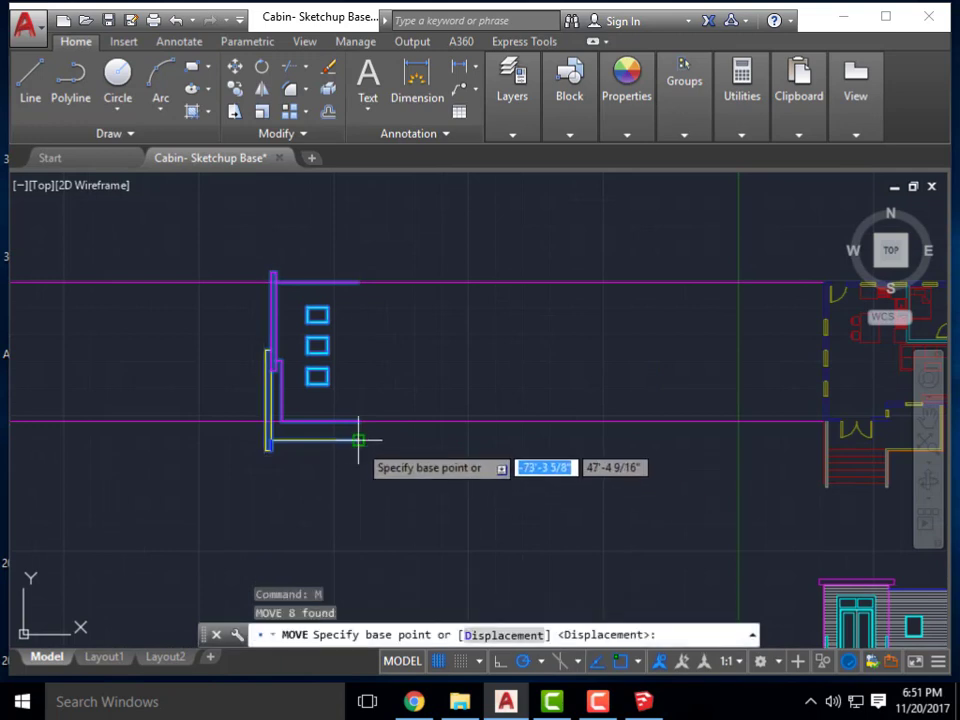
{"action": "left_click", "coordinate": [360, 437]}
{"action": "left_click", "coordinate": [362, 421]}
{"action": "key", "text": "Escape"}
{"action": "key", "text": "Escape"}
{"action": "scroll", "coordinate": [464, 449], "scroll_direction": "down", "scroll_amount": 2}
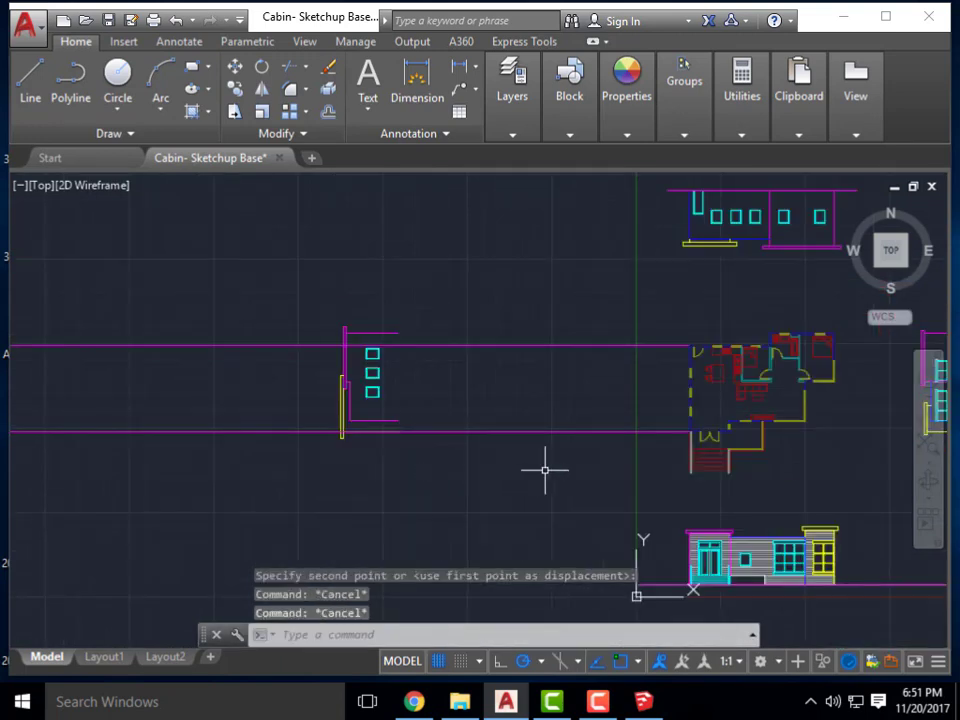
Erase the two long magenta lines.
{"action": "left_click", "coordinate": [523, 311]}
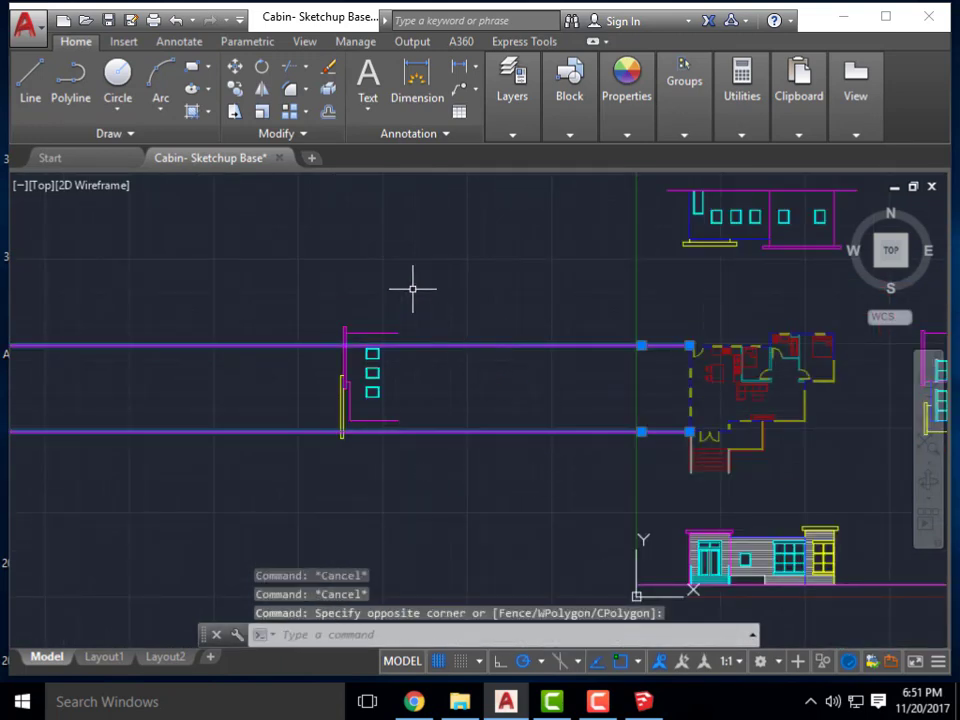
{"action": "scroll", "coordinate": [398, 260], "scroll_direction": "down", "scroll_amount": 2}
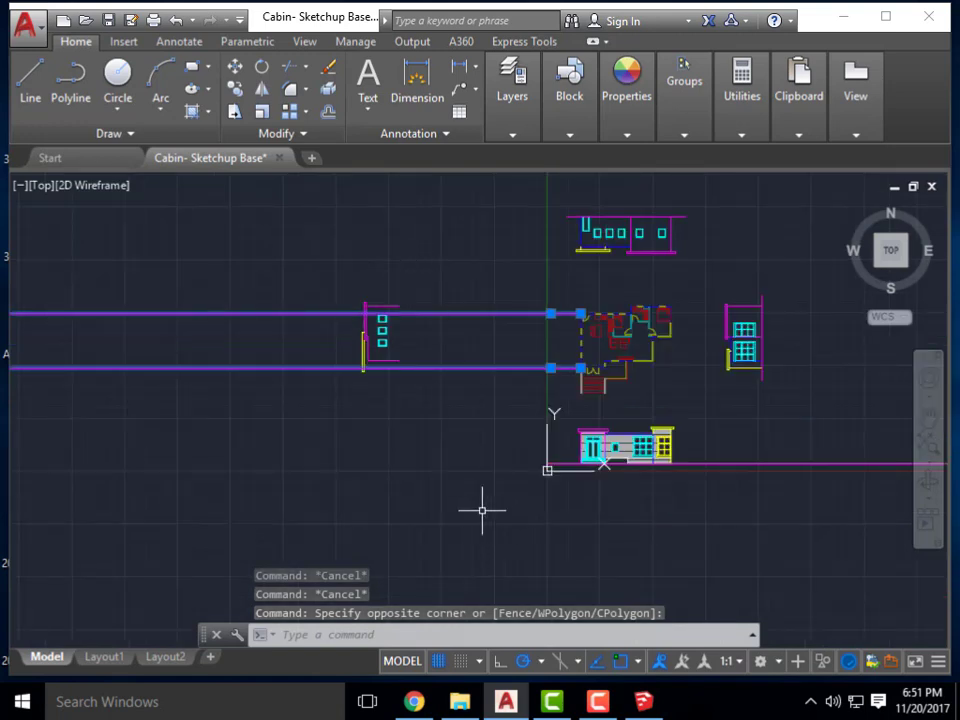
{"action": "key", "text": "Delete"}
{"action": "scroll", "coordinate": [422, 308], "scroll_direction": "up", "scroll_amount": 2}
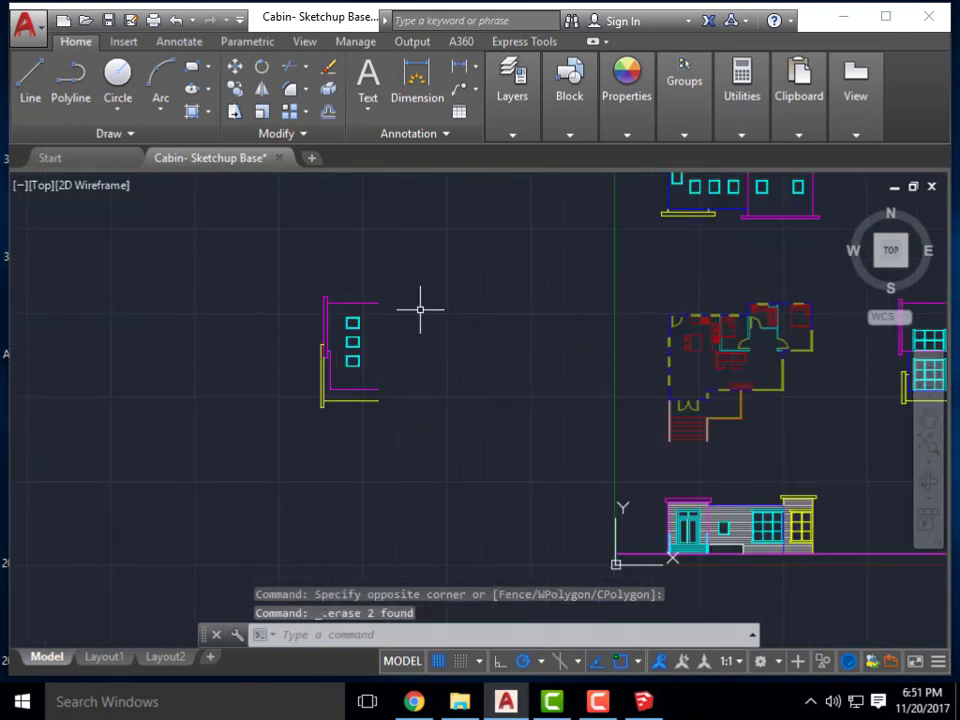
Draw a vertical line from the wall's top-right corner and stretch its top end up to the wall.
{"action": "type", "text": "l"}
{"action": "key", "text": "Return"}
{"action": "left_click", "coordinate": [378, 302]}
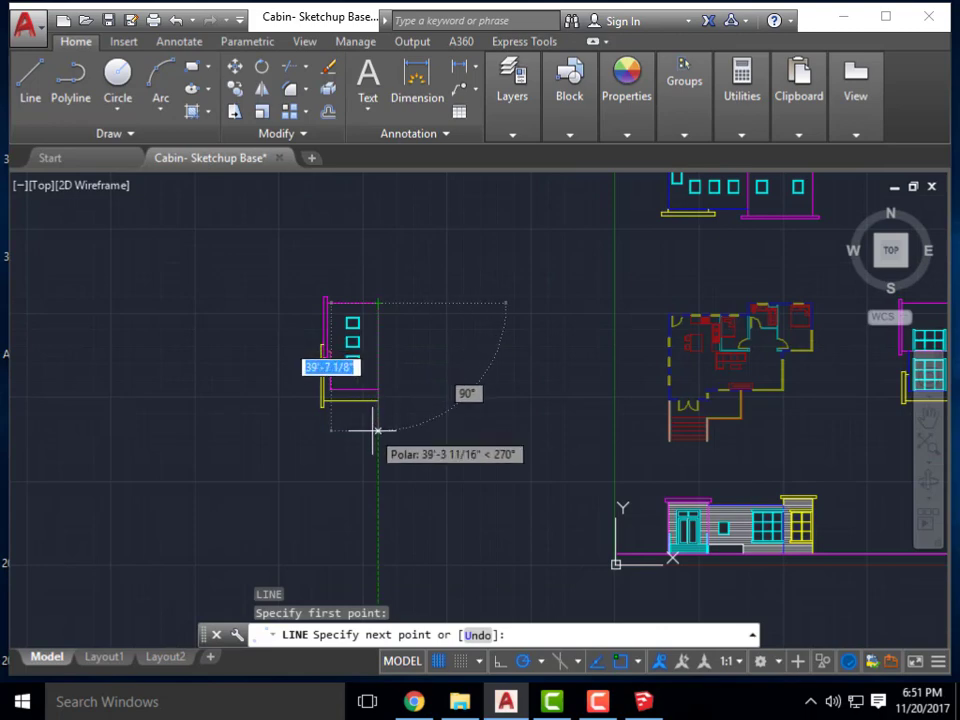
{"action": "left_click", "coordinate": [378, 430]}
{"action": "key", "text": "Escape"}
{"action": "key", "text": "Escape"}
{"action": "left_click", "coordinate": [402, 330]}
{"action": "left_click", "coordinate": [255, 230]}
{"action": "scroll", "coordinate": [380, 290], "scroll_direction": "up", "scroll_amount": 4}
{"action": "left_click", "coordinate": [372, 320]}
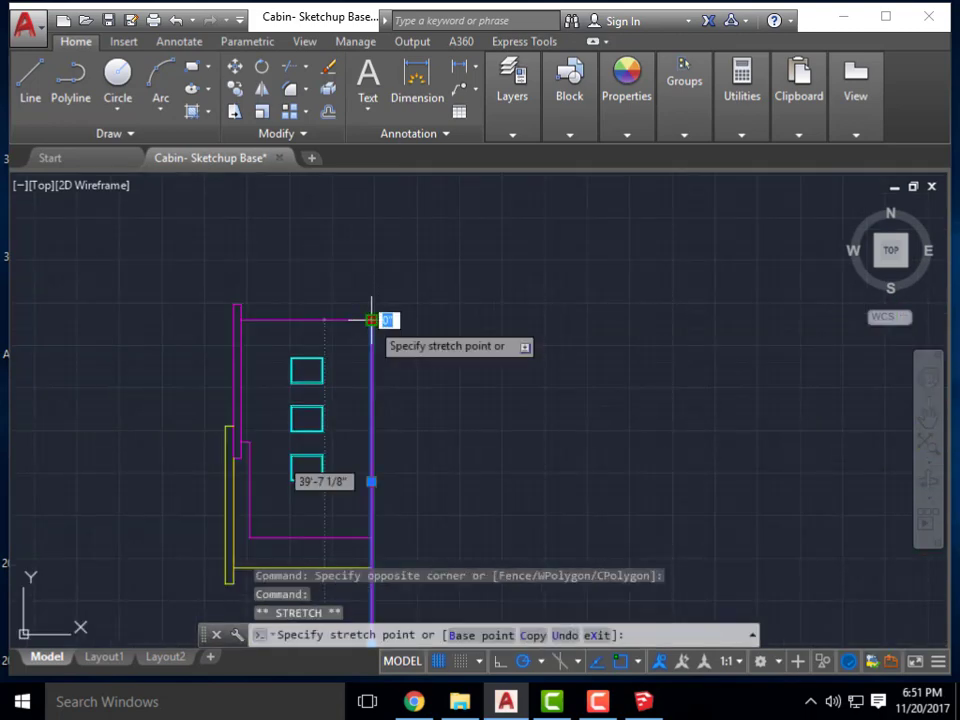
{"action": "left_click", "coordinate": [372, 246]}
{"action": "key", "text": "Escape"}
{"action": "key", "text": "Escape"}
{"action": "key", "text": "Escape"}
{"action": "scroll", "coordinate": [356, 243], "scroll_direction": "down", "scroll_amount": 5}
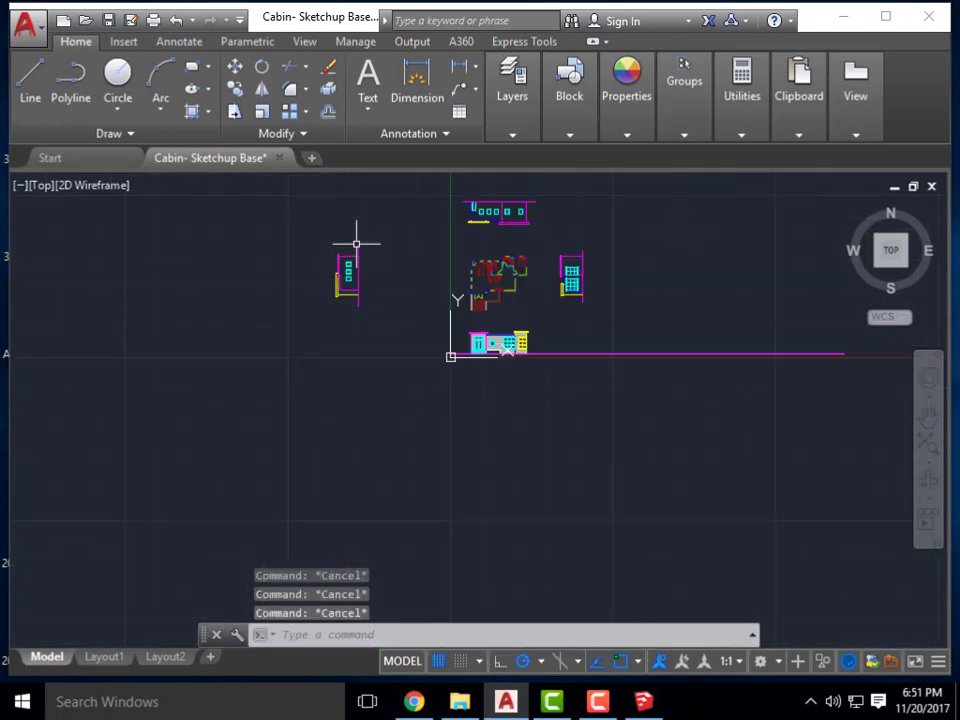
Move the left elevation rightward with M, closer to the floor plan.
{"action": "scroll", "coordinate": [364, 377], "scroll_direction": "up", "scroll_amount": 2}
{"action": "scroll", "coordinate": [349, 386], "scroll_direction": "down", "scroll_amount": 1}
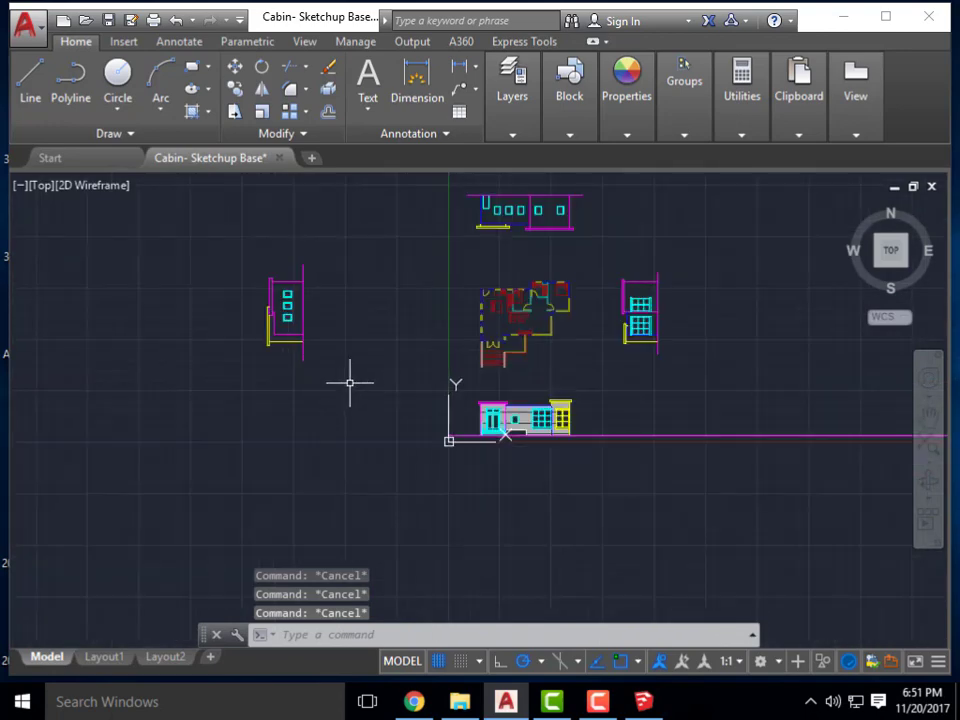
{"action": "left_click", "coordinate": [326, 434]}
{"action": "left_click", "coordinate": [230, 297]}
{"action": "type", "text": "m"}
{"action": "key", "text": "Return"}
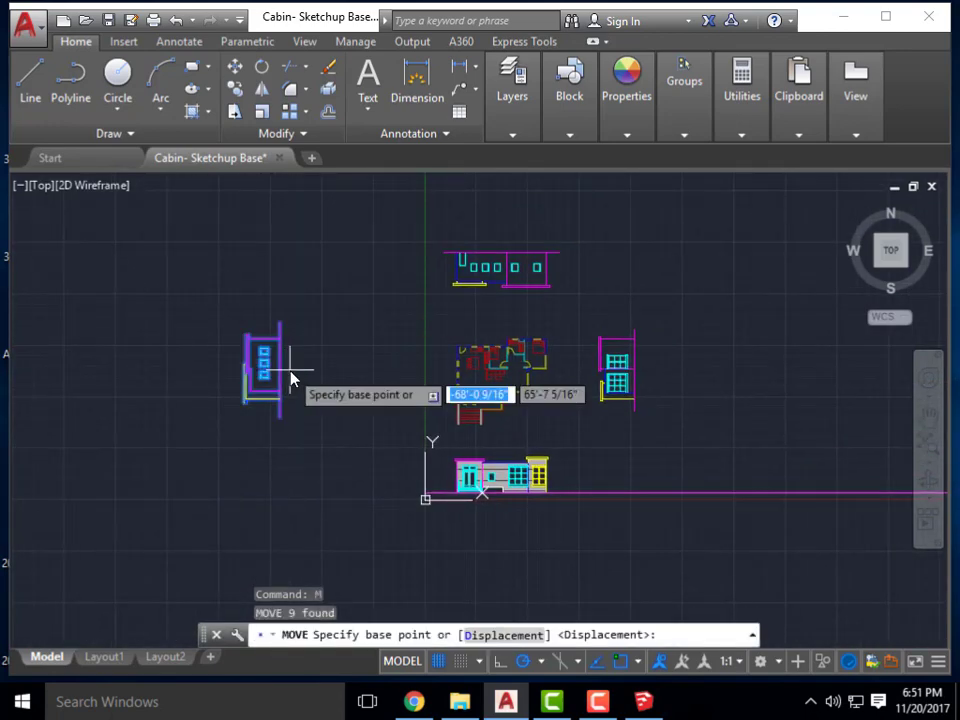
{"action": "left_click", "coordinate": [279, 417]}
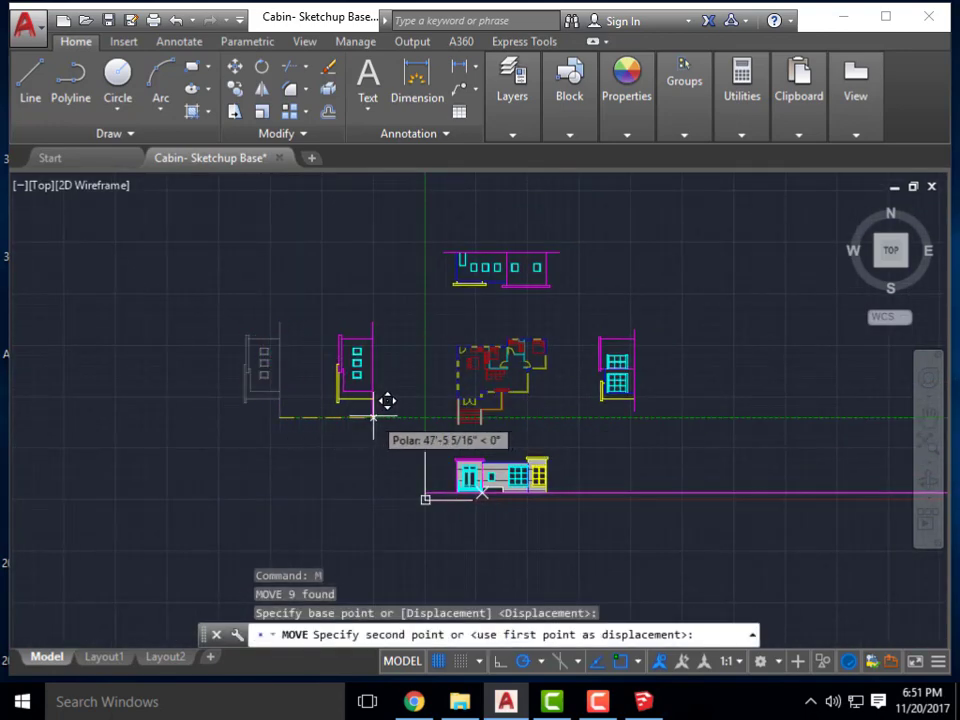
{"action": "left_click", "coordinate": [373, 418]}
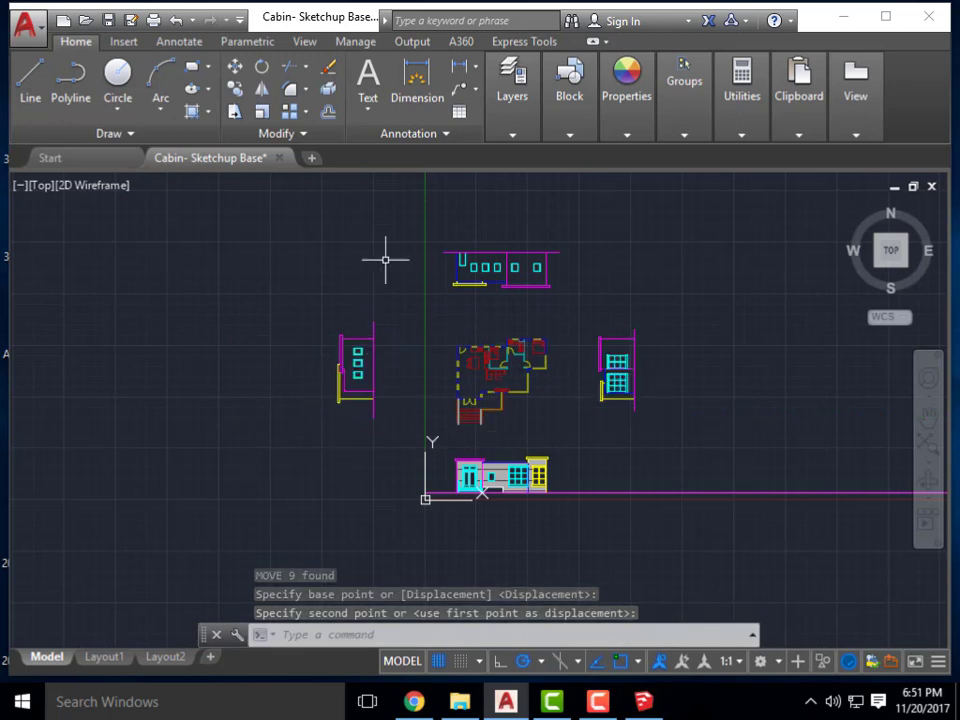
Abandon stretching the magenta ground line, then save the drawing and minimize AutoCAD.
{"action": "middle_click_drag", "start_coordinate": [614, 437], "coordinate": [574, 407]}
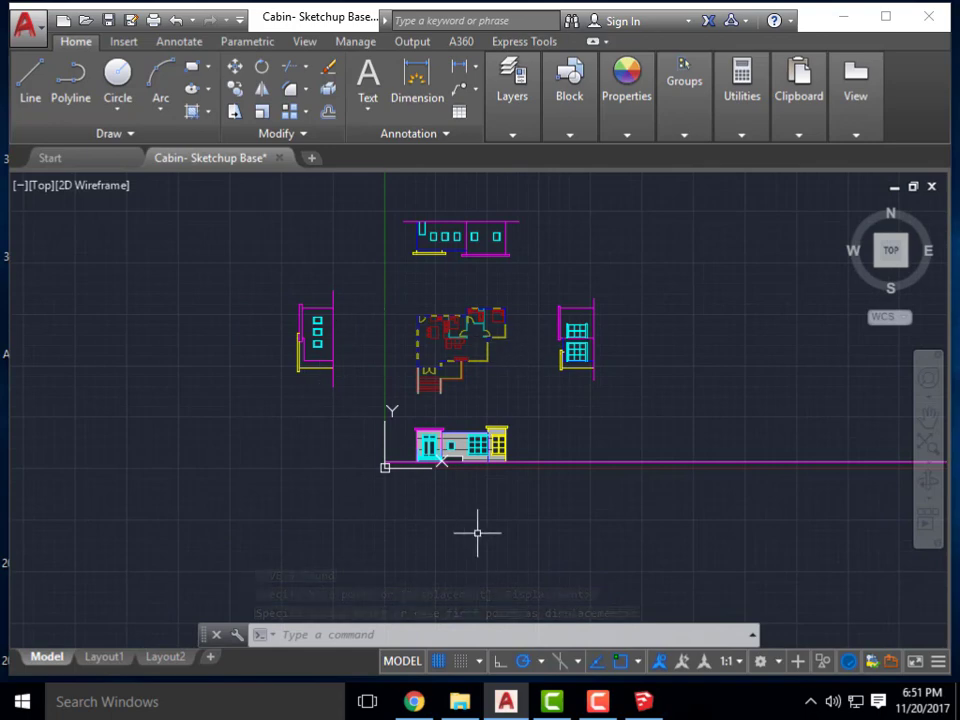
{"action": "left_click", "coordinate": [671, 497]}
{"action": "left_click", "coordinate": [560, 440]}
{"action": "scroll", "coordinate": [150, 372], "scroll_direction": "down", "scroll_amount": 3}
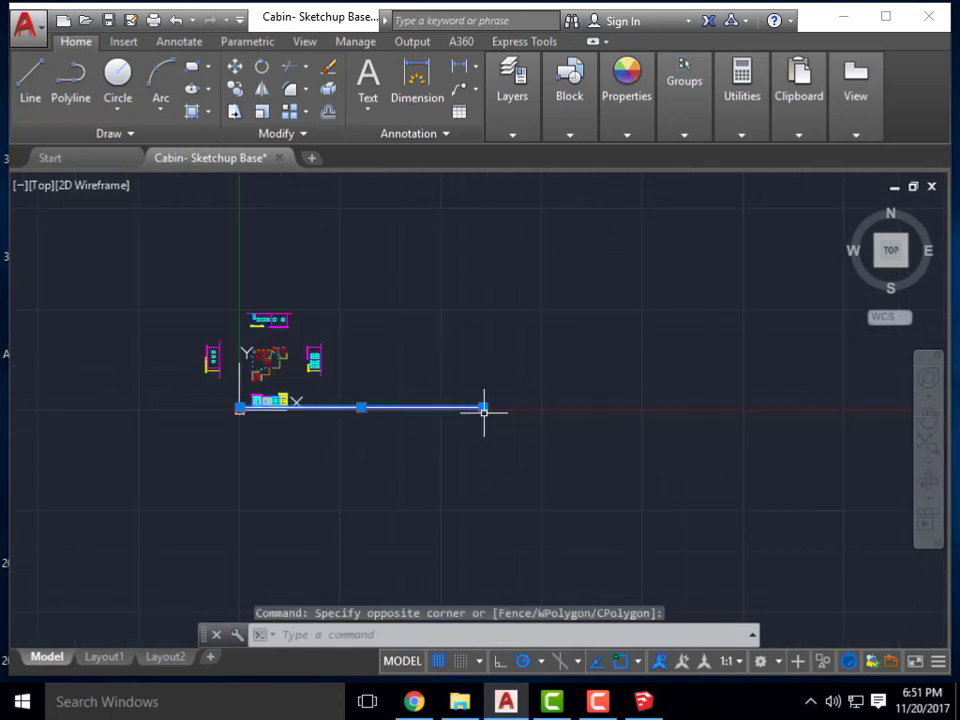
{"action": "left_click", "coordinate": [484, 411]}
{"action": "scroll", "coordinate": [317, 407], "scroll_direction": "up", "scroll_amount": 2}
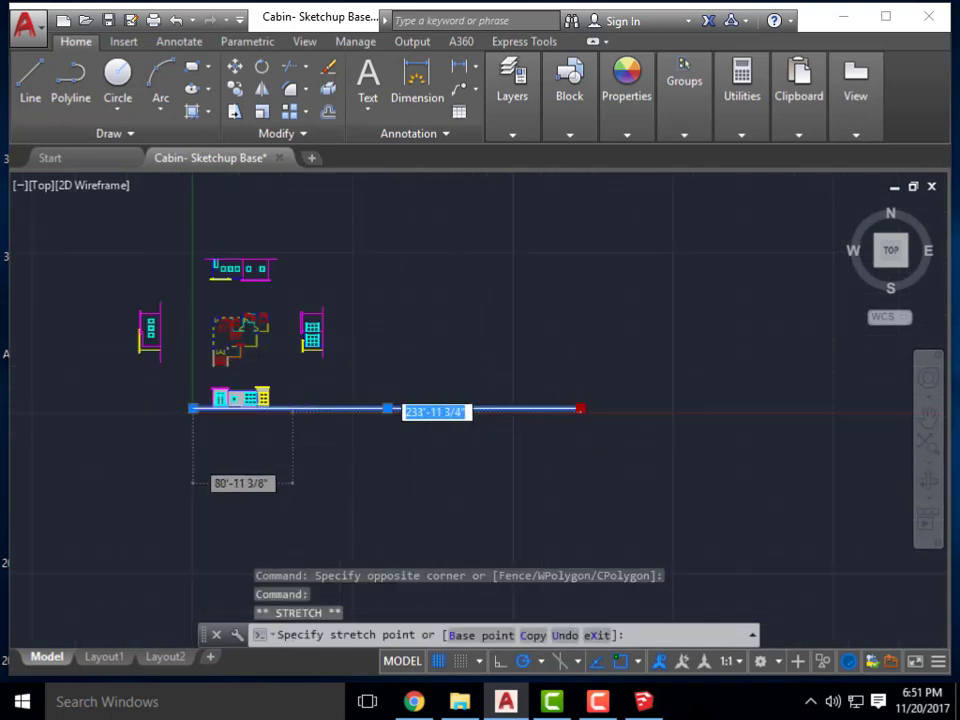
{"action": "scroll", "coordinate": [300, 403], "scroll_direction": "up", "scroll_amount": 3}
{"action": "key", "text": "Escape"}
{"action": "scroll", "coordinate": [553, 388], "scroll_direction": "down", "scroll_amount": 4}
{"action": "middle_click_drag", "start_coordinate": [553, 388], "coordinate": [550, 404]}
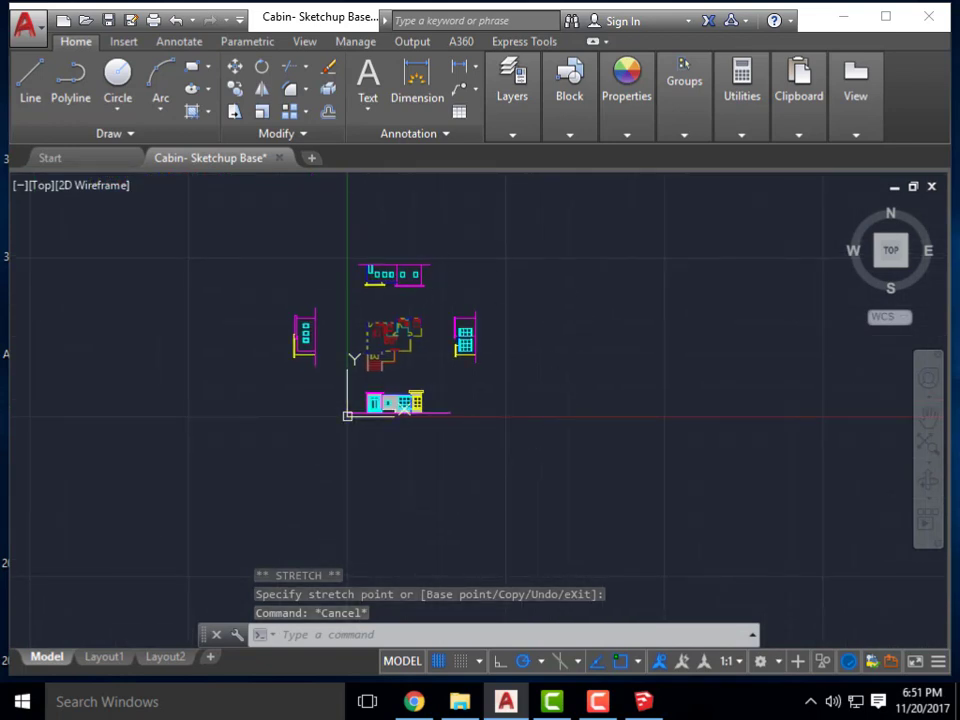
{"action": "key", "text": "ctrl+s"}
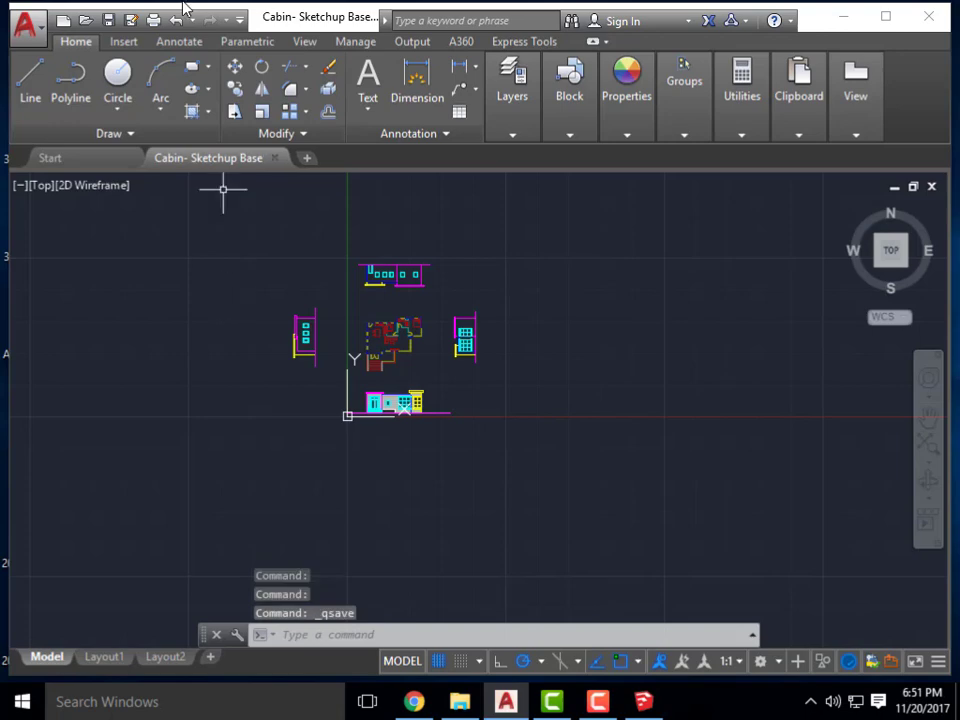
{"action": "left_click", "coordinate": [841, 22]}
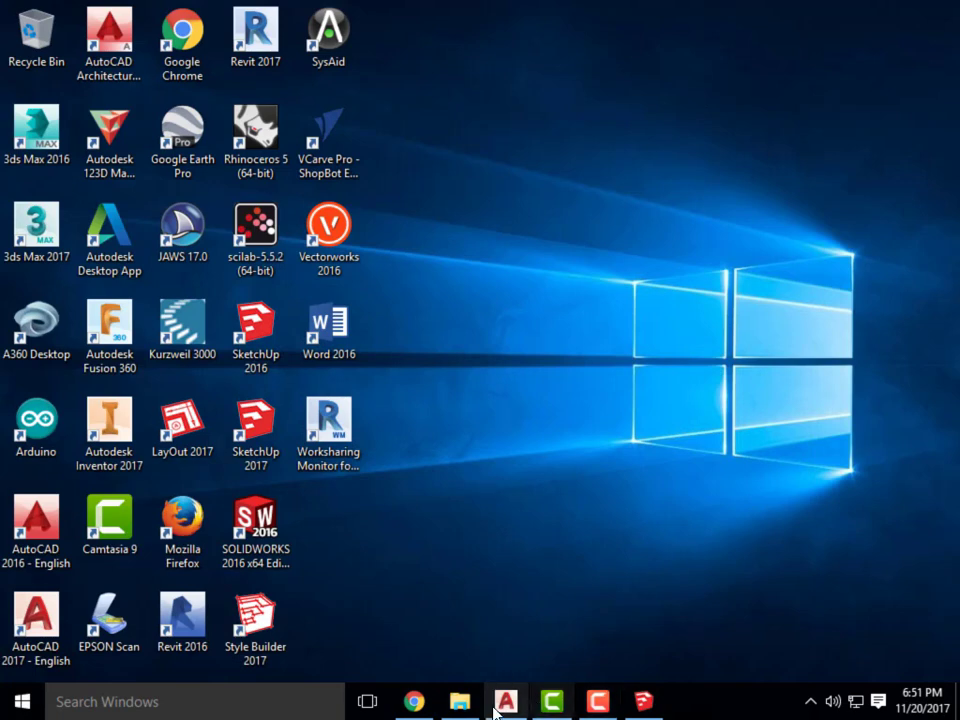
Bring up SketchUp's untitled model, narrow the Default Tray, and orbit down onto the axes.
{"action": "left_click", "coordinate": [641, 700]}
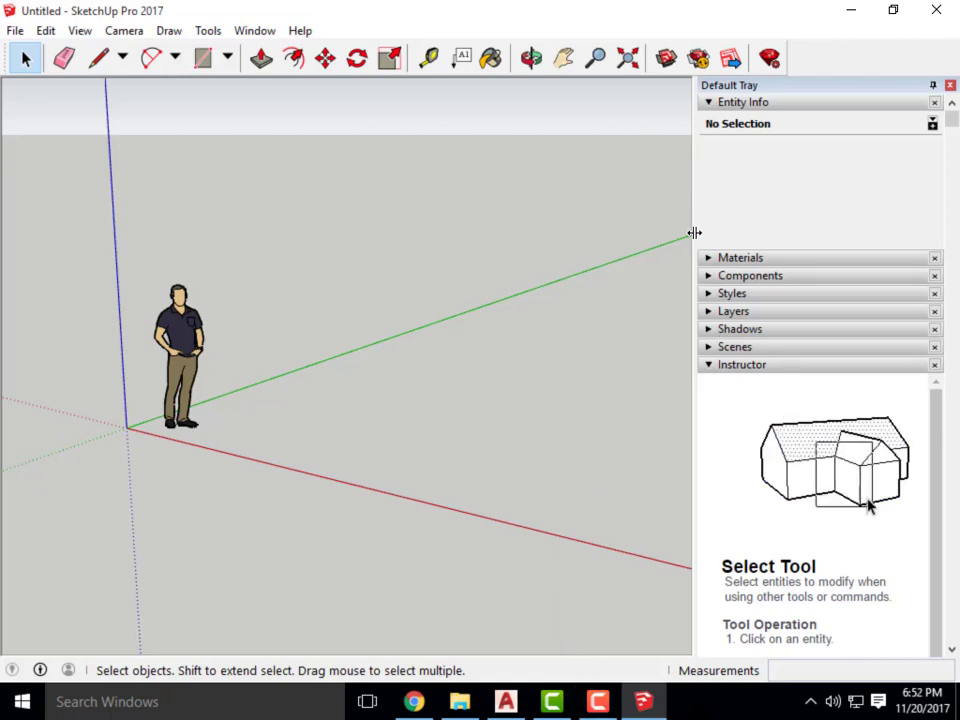
{"action": "left_click_drag", "start_coordinate": [694, 233], "coordinate": [836, 236]}
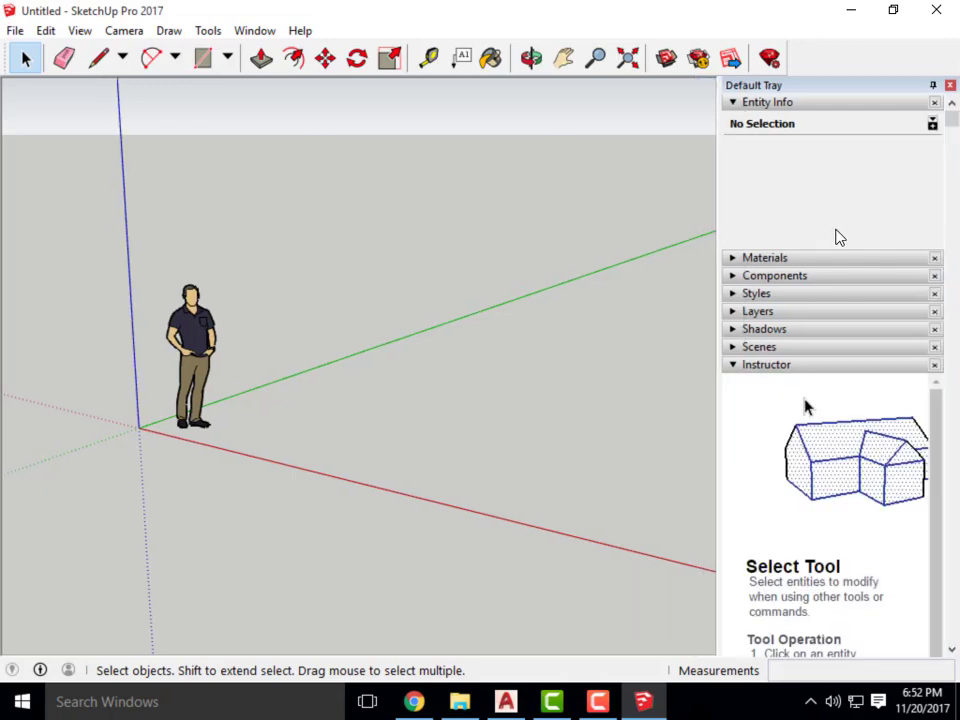
{"action": "scroll", "coordinate": [174, 261], "scroll_direction": "down", "scroll_amount": 3}
{"action": "middle_click_drag", "start_coordinate": [461, 289], "coordinate": [447, 453]}
{"action": "scroll", "coordinate": [238, 343], "scroll_direction": "down", "scroll_amount": 3}
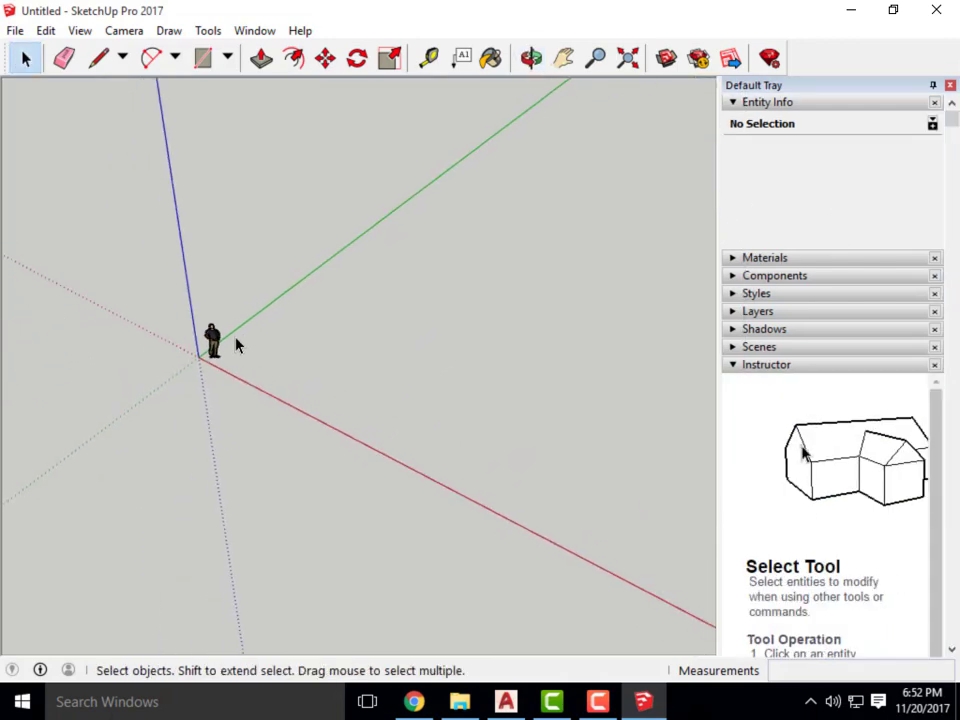
{"action": "middle_click_drag", "start_coordinate": [240, 358], "coordinate": [223, 388]}
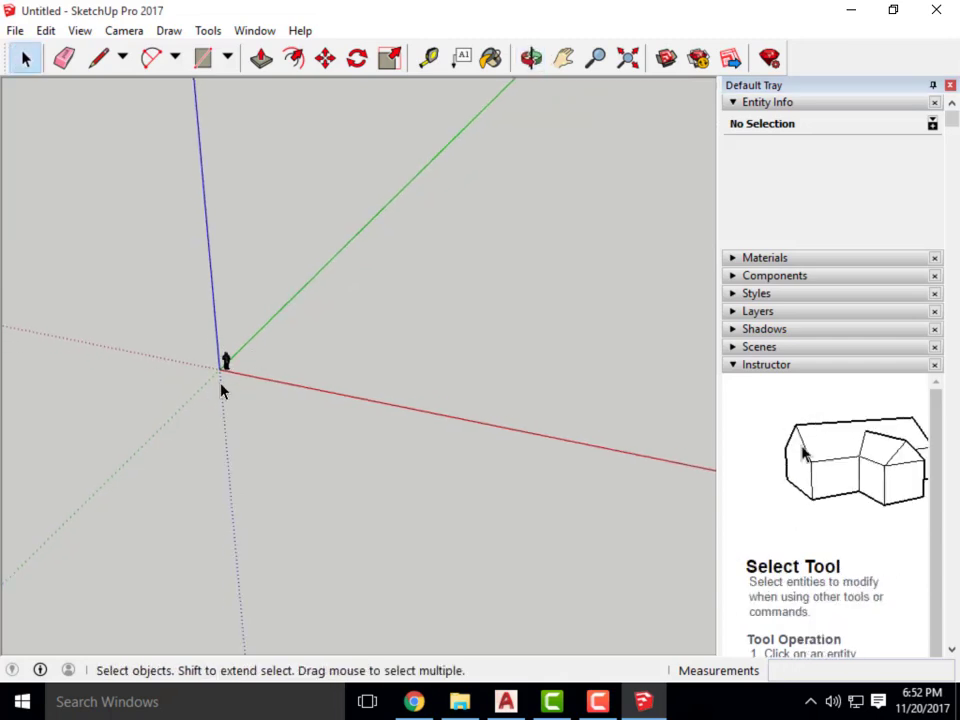
Start a File Import and browse through ARCHI 135- DIGITAL TOOLS- FALL 2017 to Week 15A- Content.
{"action": "left_click", "coordinate": [14, 33]}
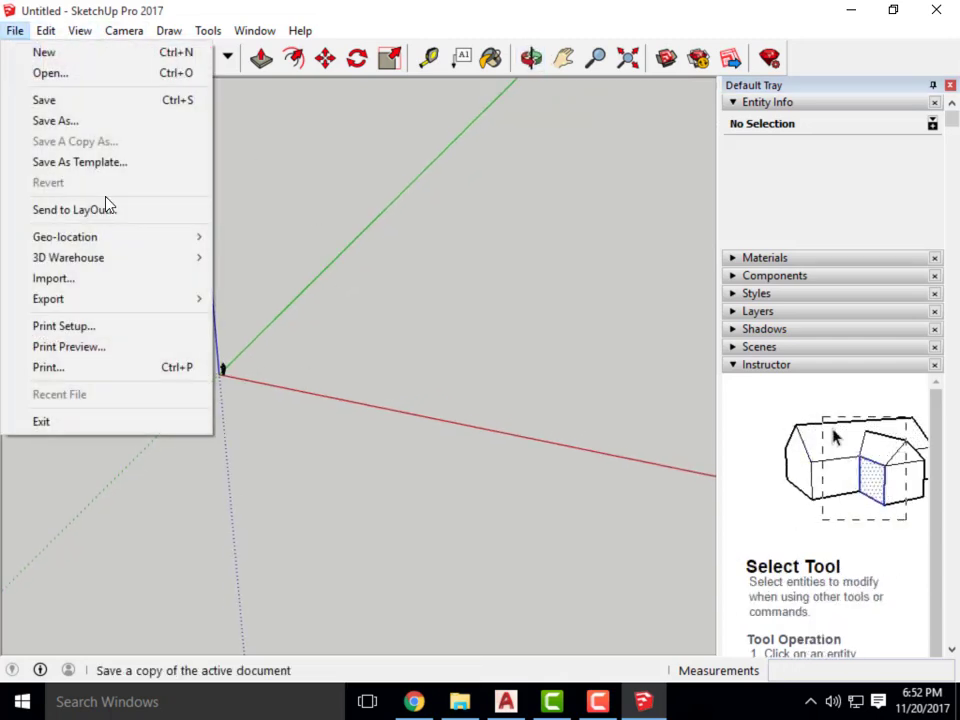
{"action": "left_click", "coordinate": [74, 281]}
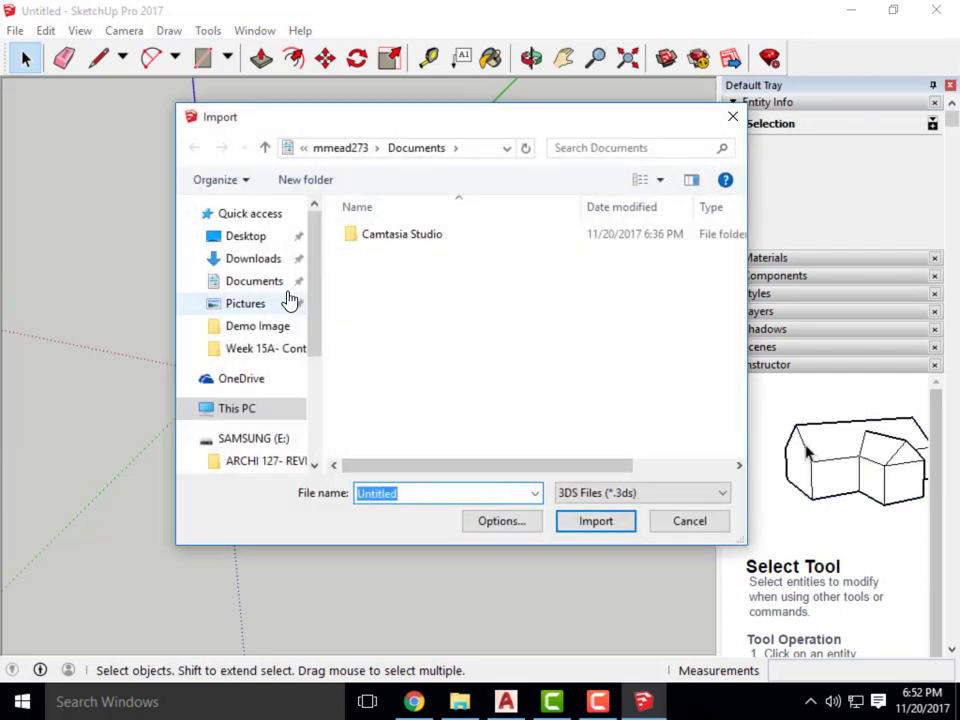
{"action": "scroll", "coordinate": [313, 298], "scroll_direction": "down", "scroll_amount": 4}
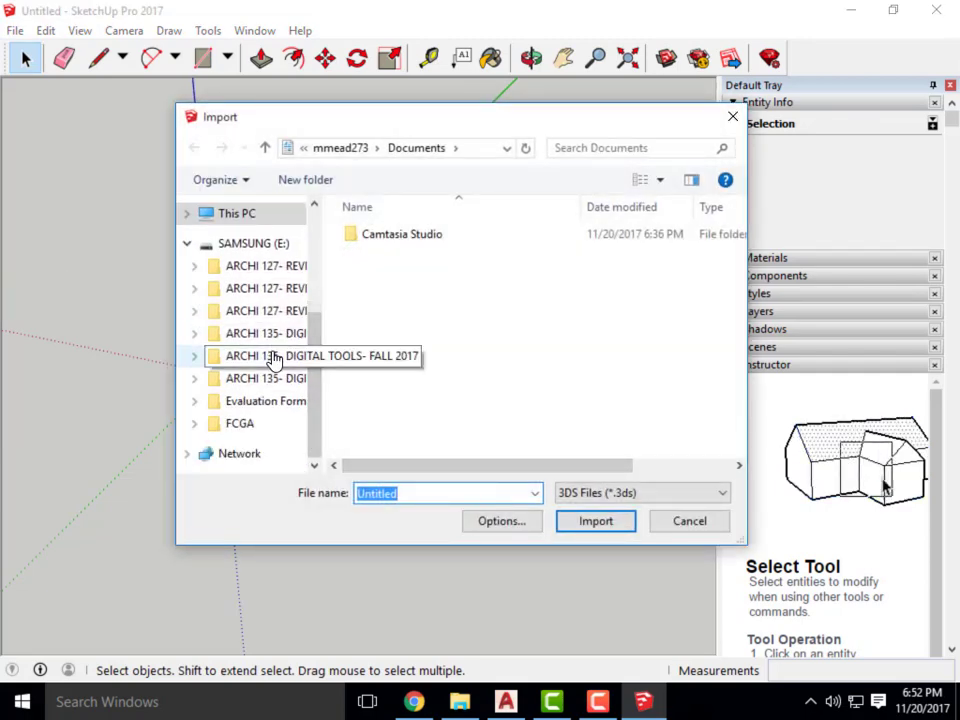
{"action": "left_click", "coordinate": [242, 360]}
{"action": "scroll", "coordinate": [446, 368], "scroll_direction": "down", "scroll_amount": 5}
{"action": "double_click", "coordinate": [445, 407]}
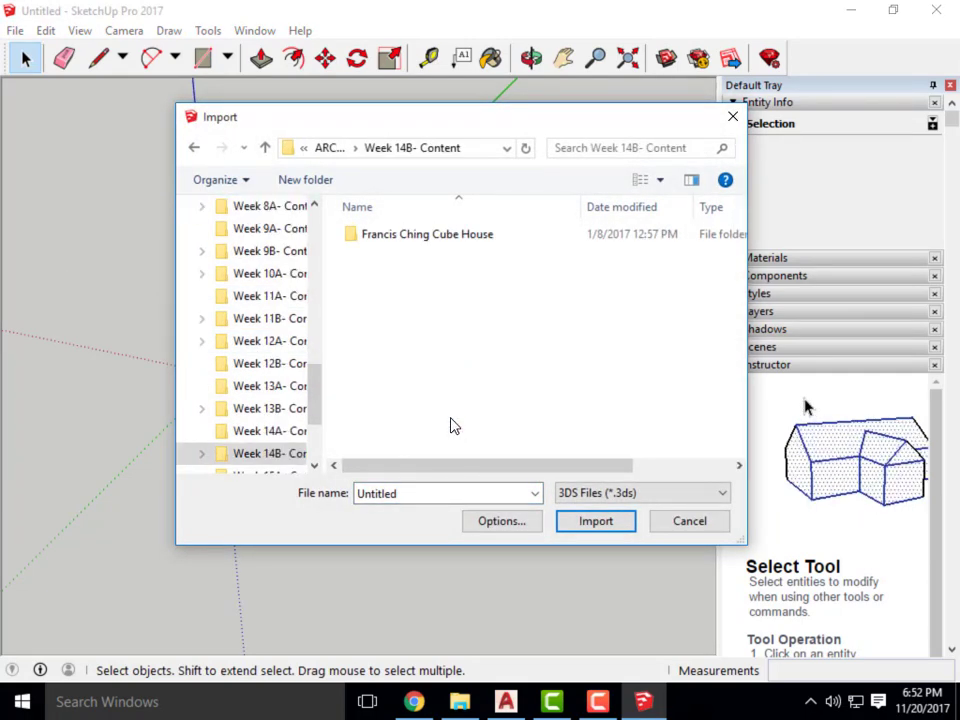
{"action": "left_click", "coordinate": [194, 147]}
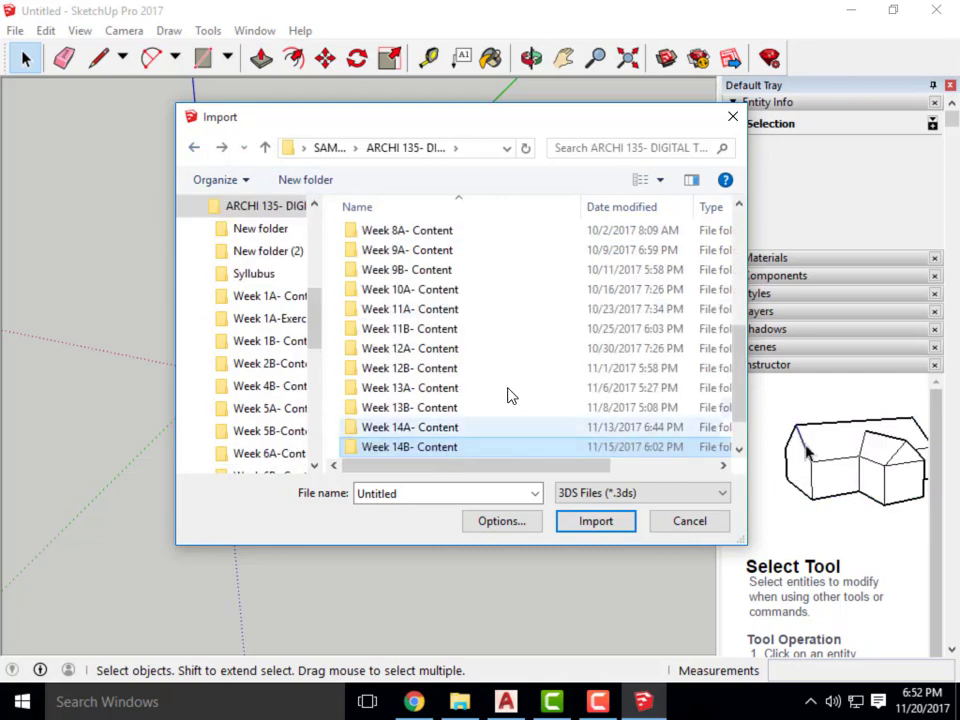
{"action": "scroll", "coordinate": [491, 430], "scroll_direction": "down", "scroll_amount": 1}
{"action": "double_click", "coordinate": [491, 430]}
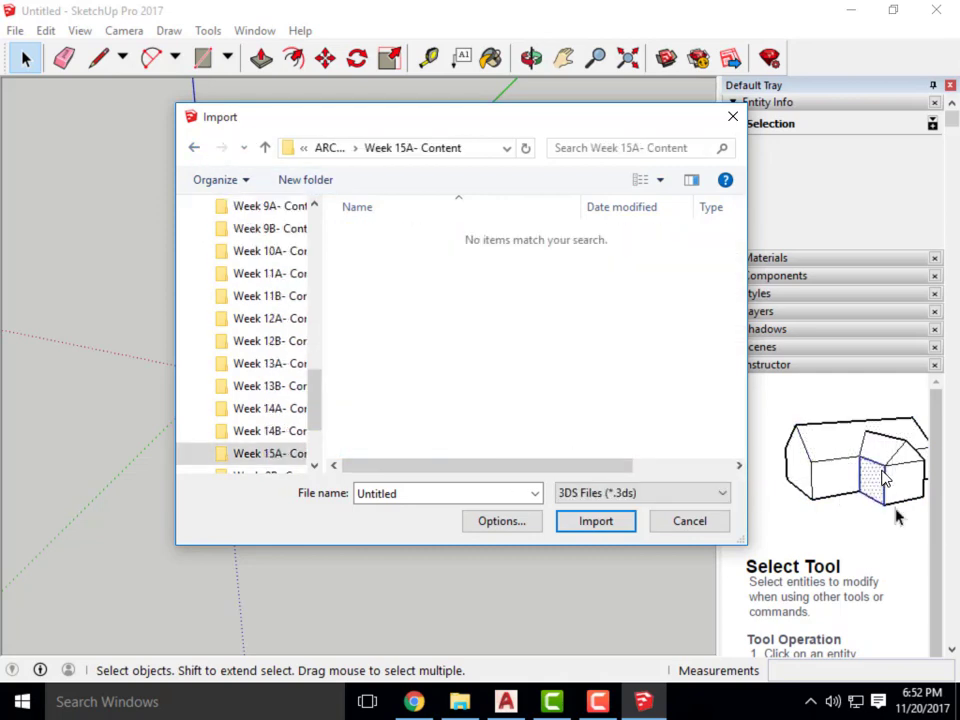
Filter to AutoCAD Files and import the Cabin- Sketchup Base drawing.
{"action": "left_click", "coordinate": [605, 496]}
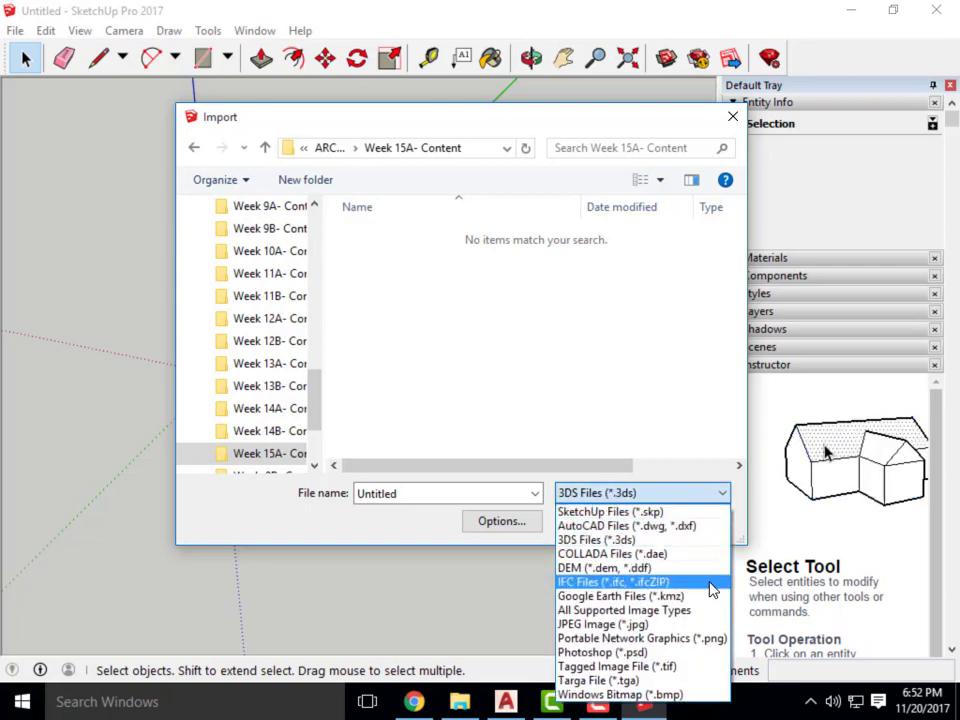
{"action": "left_click", "coordinate": [630, 526]}
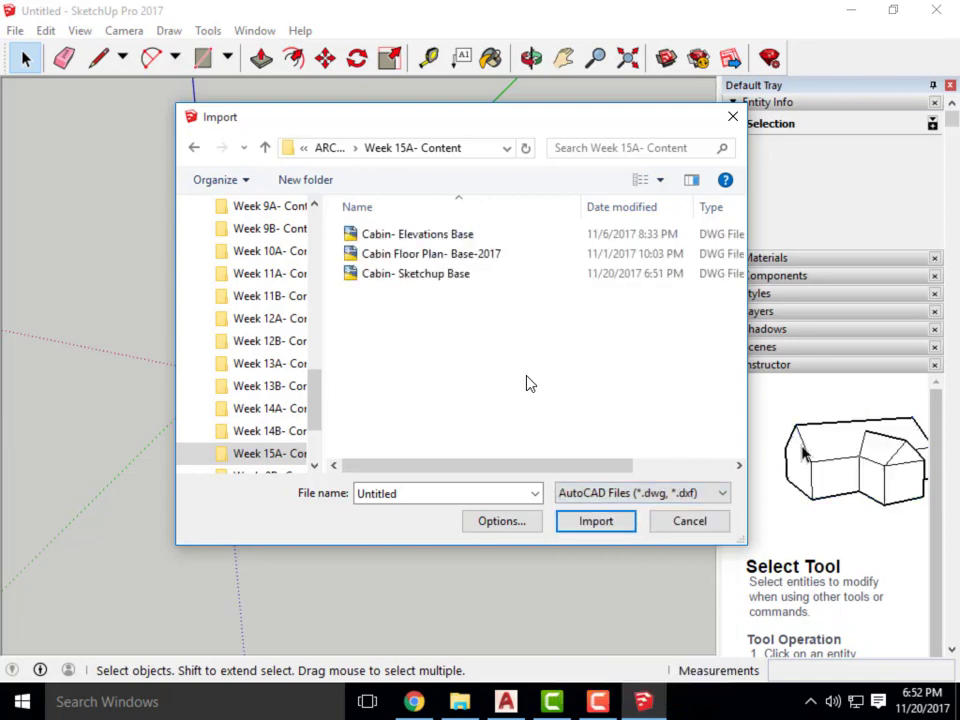
{"action": "left_click", "coordinate": [447, 277]}
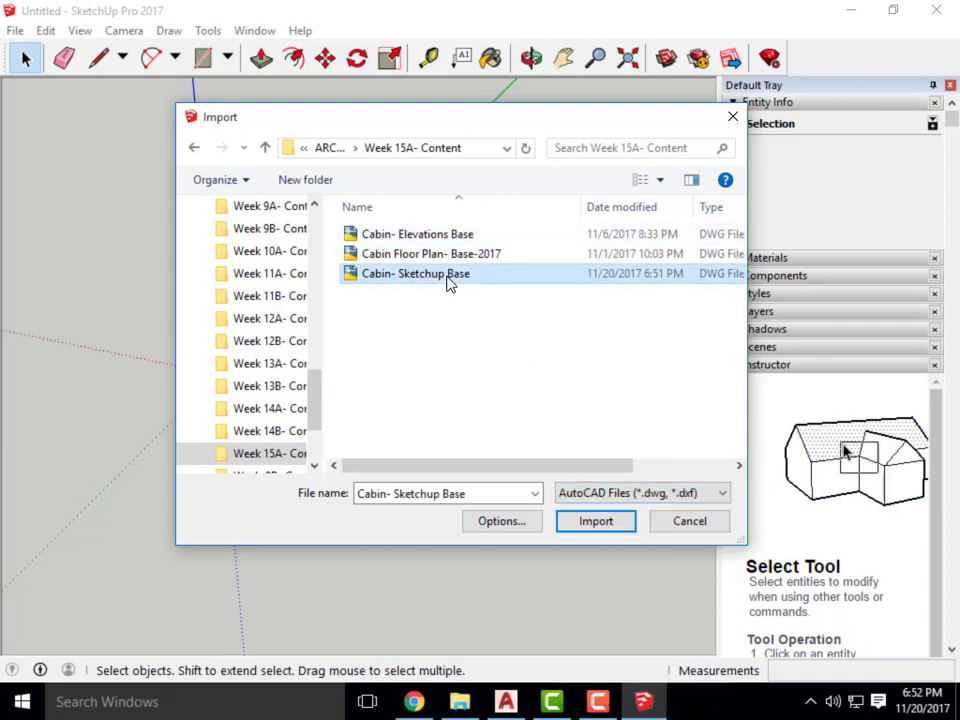
{"action": "left_click", "coordinate": [596, 521]}
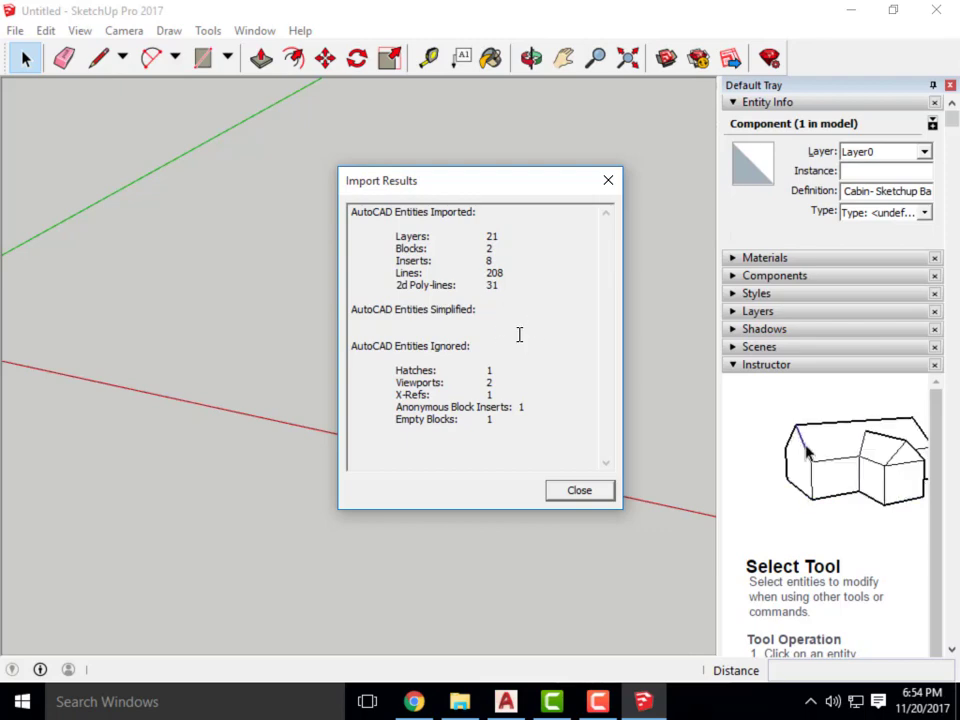
Close Import Results and orbit to view the cabin plan and four elevations lying flat.
{"action": "left_click", "coordinate": [579, 490]}
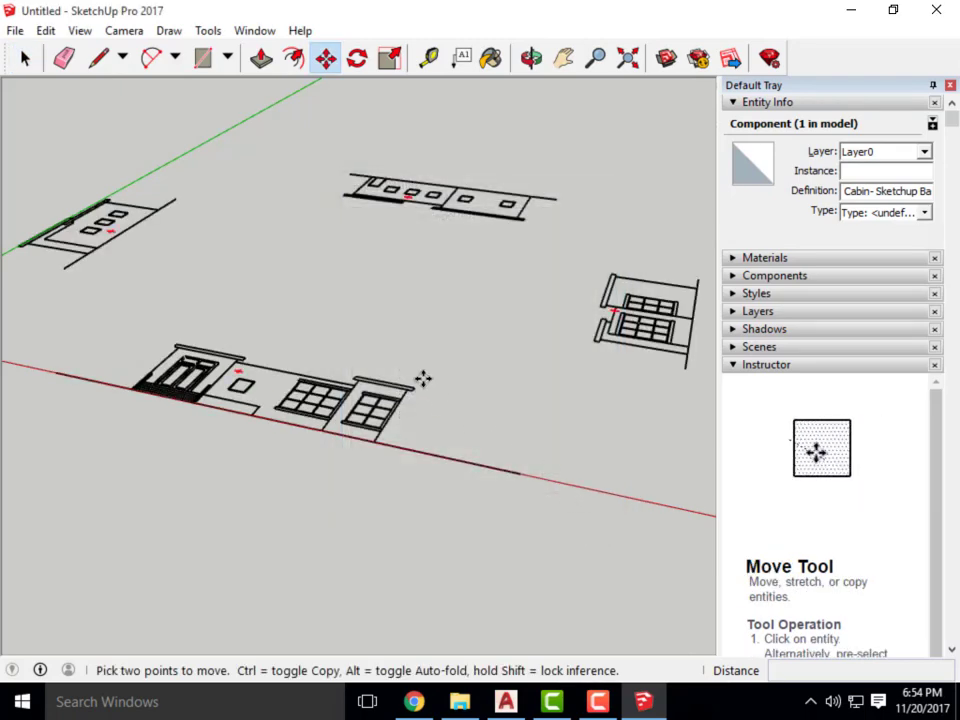
{"action": "scroll", "coordinate": [422, 377], "scroll_direction": "down", "scroll_amount": 3}
{"action": "mouse_move", "coordinate": [422, 377]}
{"action": "middle_mouse_down"}
{"action": "mouse_move", "coordinate": [396, 388]}
{"action": "mouse_move", "coordinate": [428, 626]}
{"action": "middle_mouse_up"}
{"action": "scroll", "coordinate": [403, 319], "scroll_direction": "up", "scroll_amount": 2}
{"action": "scroll", "coordinate": [385, 310], "scroll_direction": "down", "scroll_amount": 2}
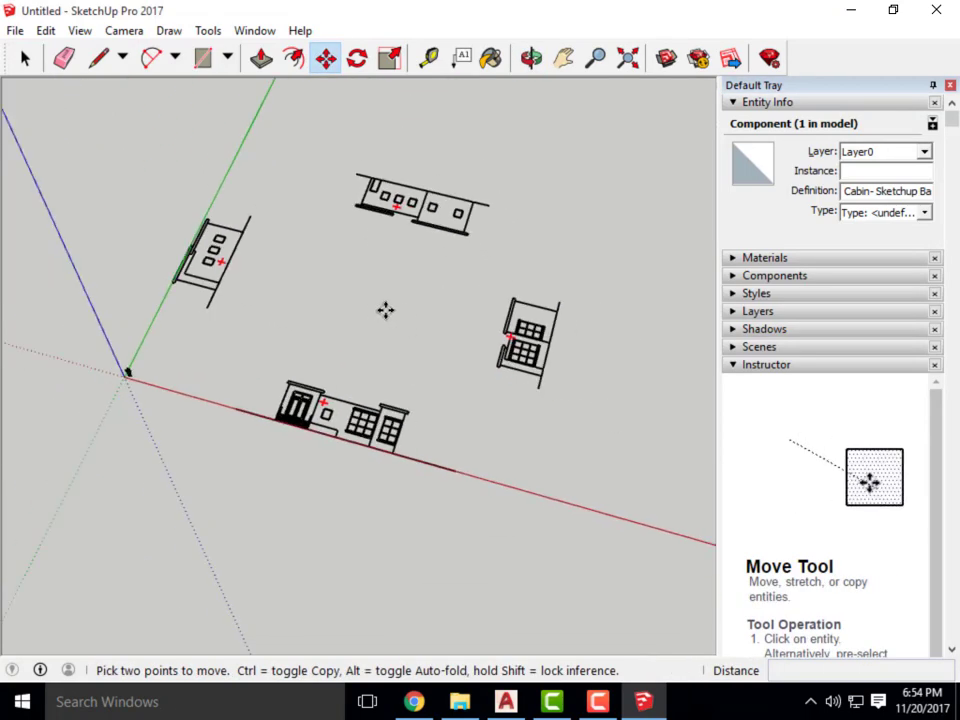
{"action": "middle_click_drag", "start_coordinate": [385, 310], "coordinate": [446, 302]}
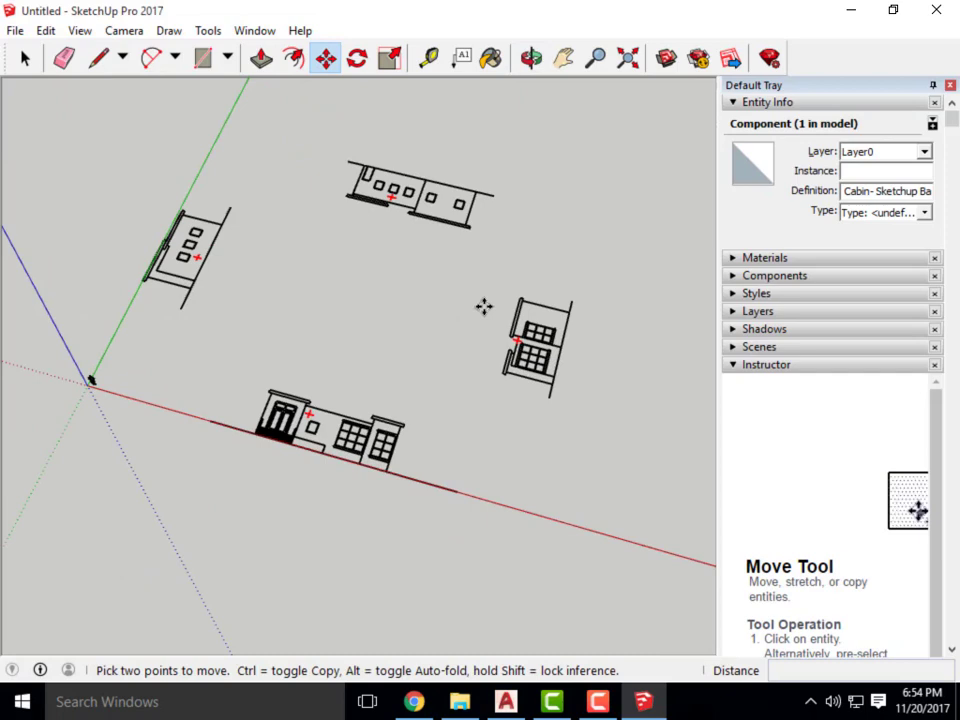
{"action": "middle_click_drag", "start_coordinate": [483, 307], "coordinate": [514, 332]}
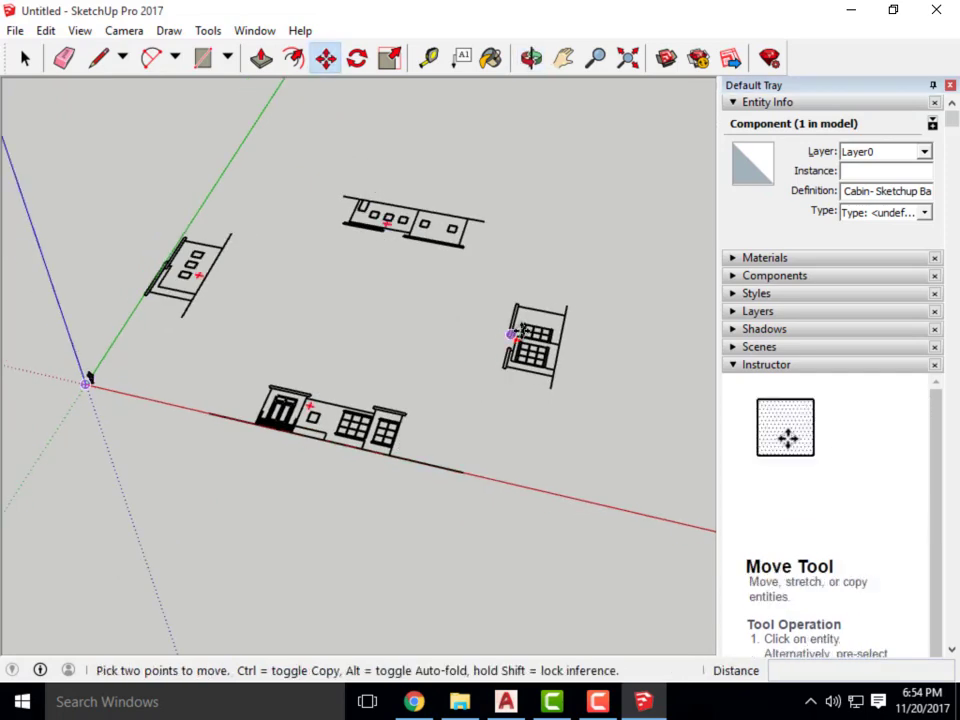
Expand the Layers panel and lengthen it to list layers like Elevation- Blue, Ray Line, Viewports.
{"action": "left_click", "coordinate": [736, 312]}
{"action": "scroll", "coordinate": [870, 387], "scroll_direction": "down", "scroll_amount": 3}
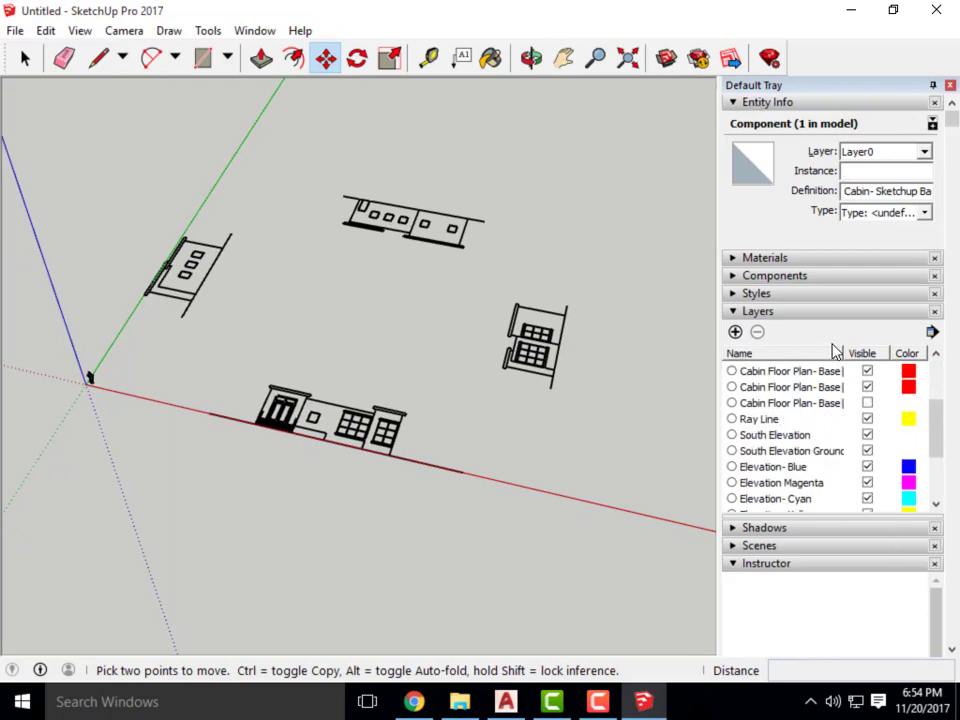
{"action": "scroll", "coordinate": [840, 360], "scroll_direction": "down", "scroll_amount": 2}
{"action": "left_click_drag", "start_coordinate": [840, 403], "coordinate": [840, 574]}
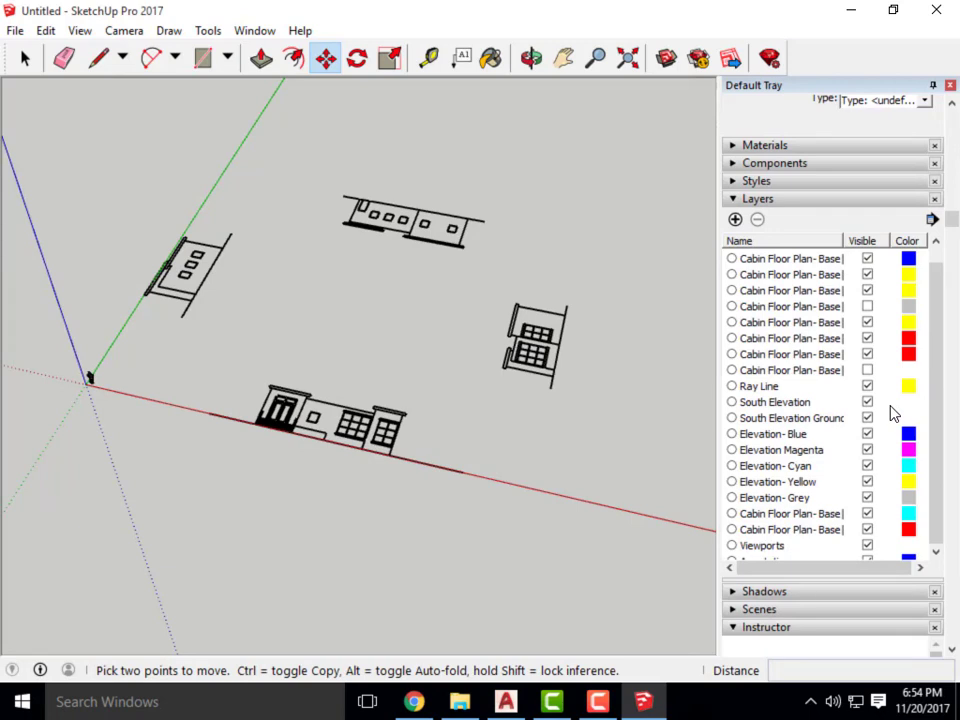
{"action": "scroll", "coordinate": [878, 400], "scroll_direction": "up", "scroll_amount": 3}
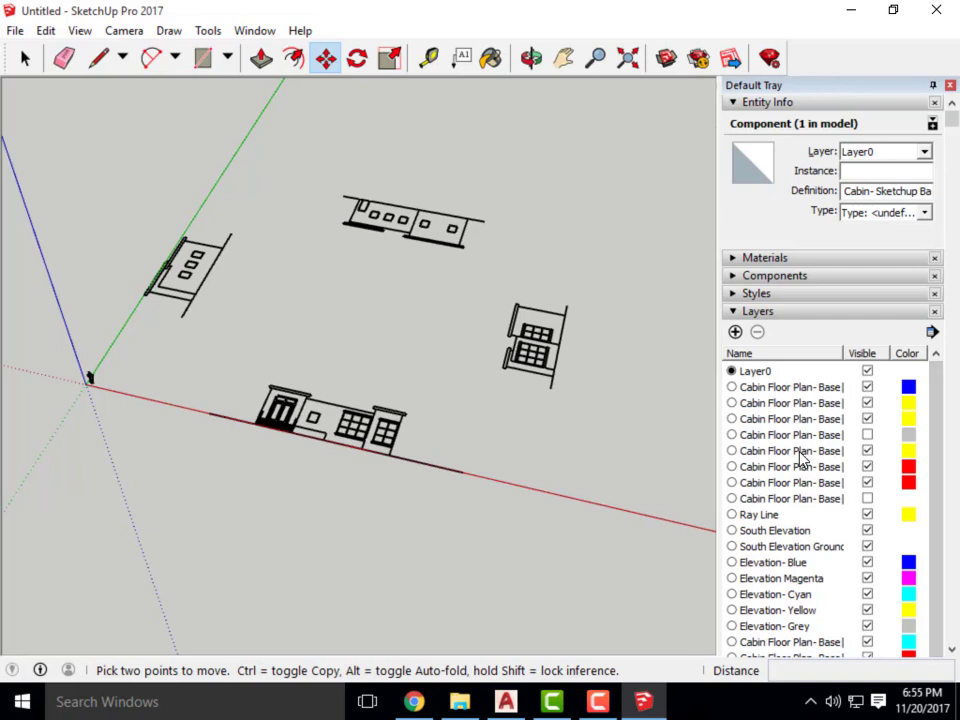
{"action": "scroll", "coordinate": [800, 454], "scroll_direction": "down", "scroll_amount": 3}
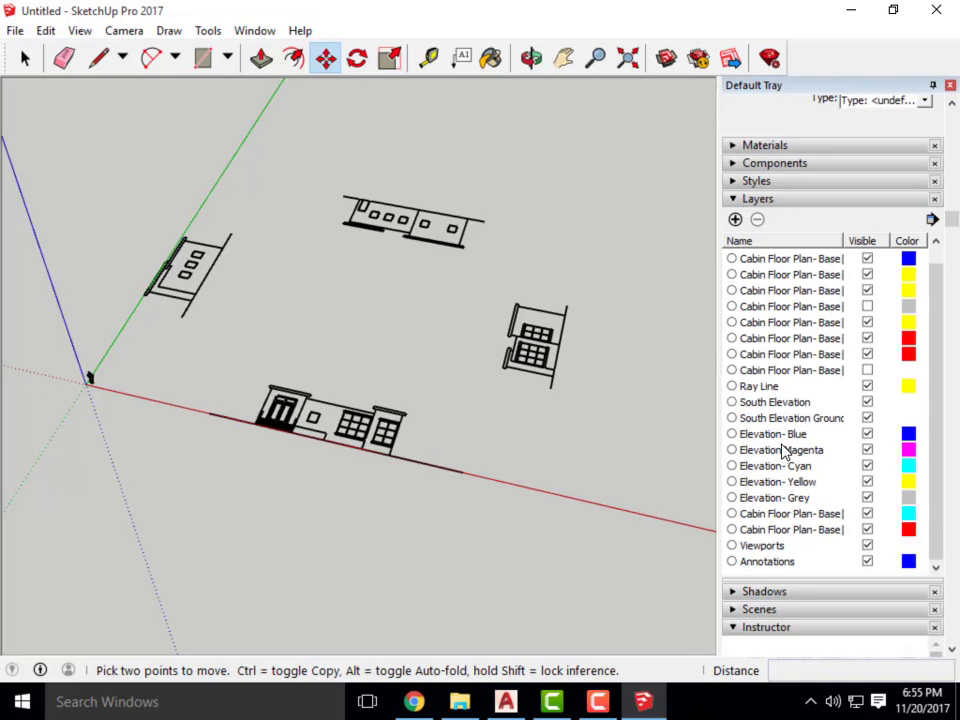
Select the Cabin Floor Plan layers in the list, including the grey one.
{"action": "left_click", "coordinate": [868, 372]}
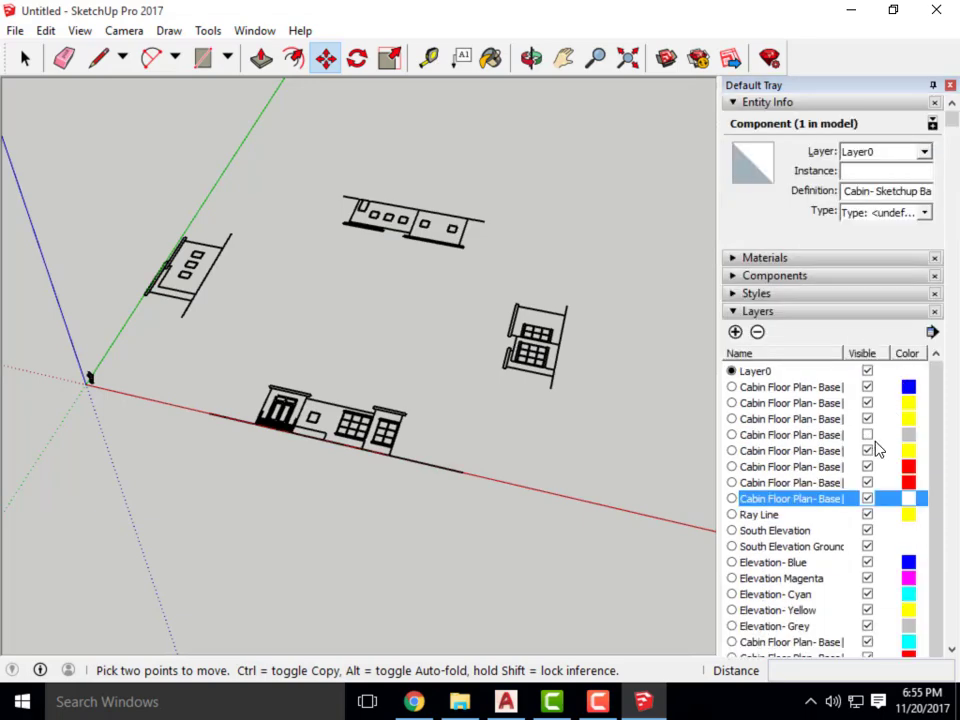
{"action": "left_click", "coordinate": [873, 436]}
{"action": "scroll", "coordinate": [883, 435], "scroll_direction": "down", "scroll_amount": 5}
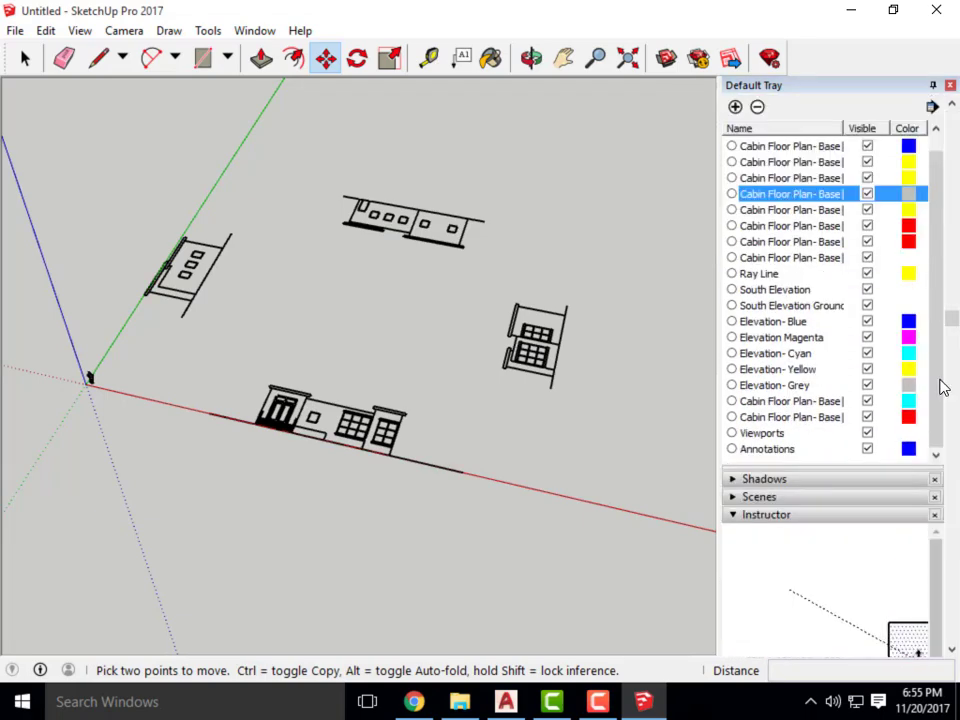
{"action": "left_click_drag", "start_coordinate": [940, 392], "coordinate": [939, 354]}
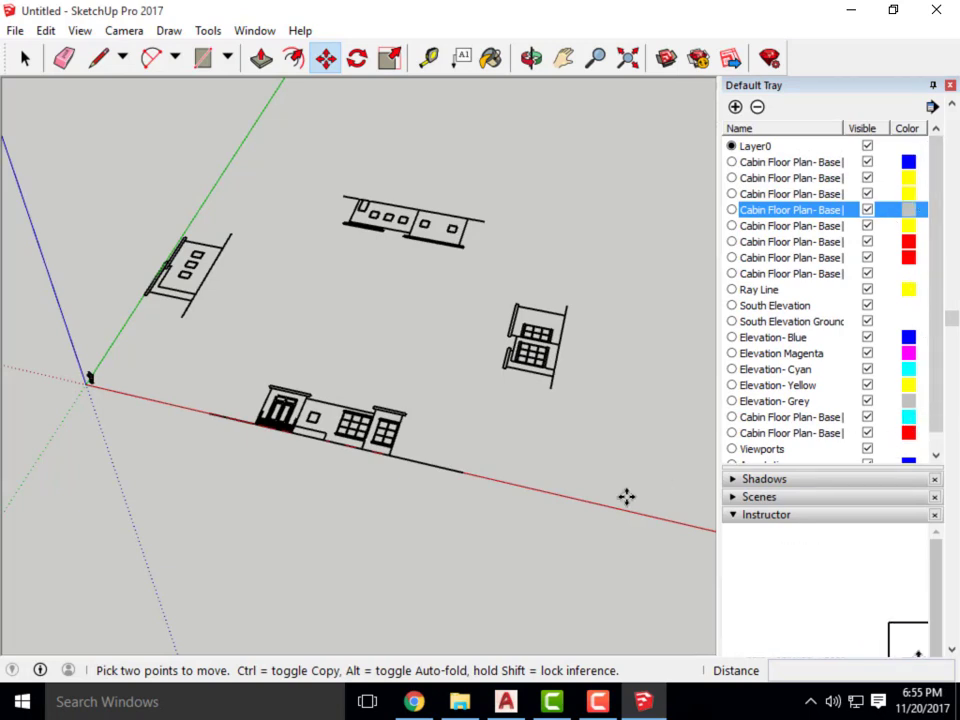
{"action": "scroll", "coordinate": [917, 399], "scroll_direction": "down", "scroll_amount": 2}
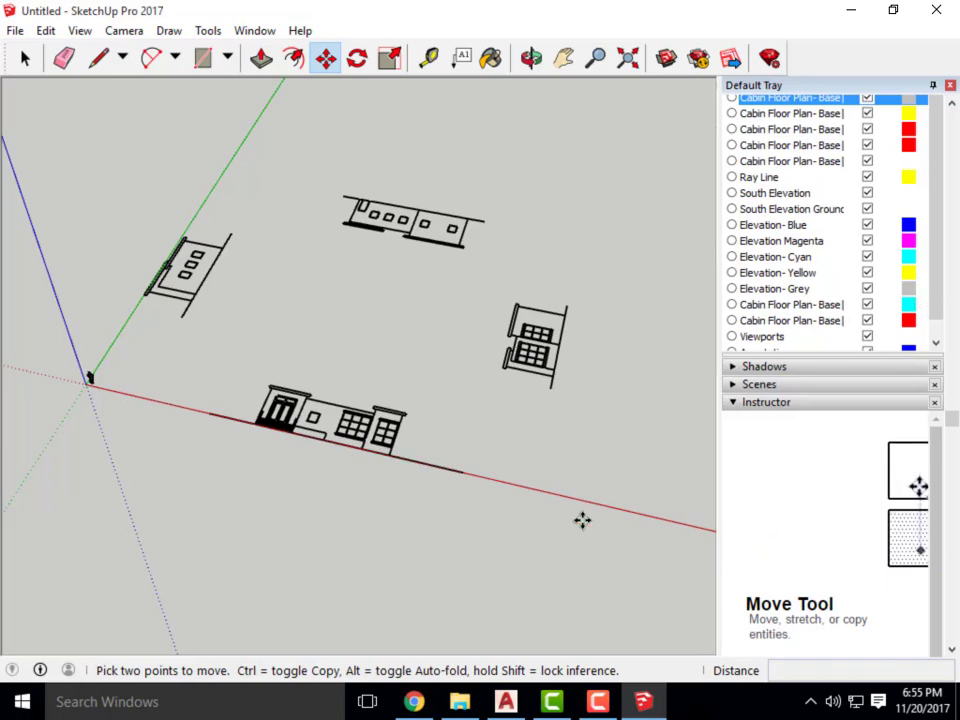
{"action": "left_click", "coordinate": [600, 701]}
{"action": "left_click", "coordinate": [868, 620]}
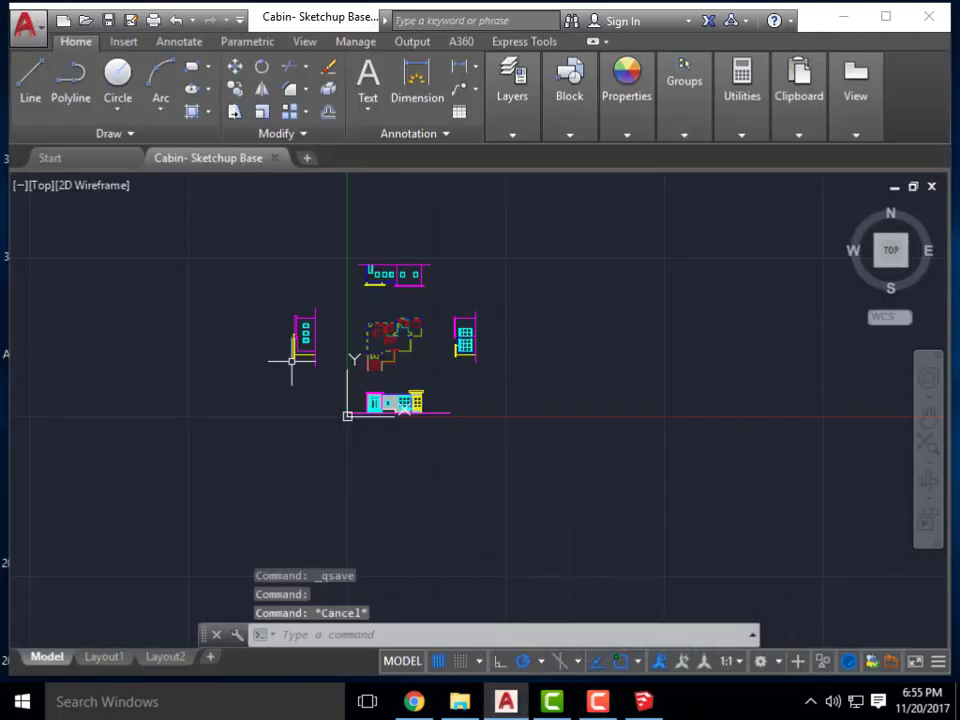
{"action": "left_click", "coordinate": [663, 707]}
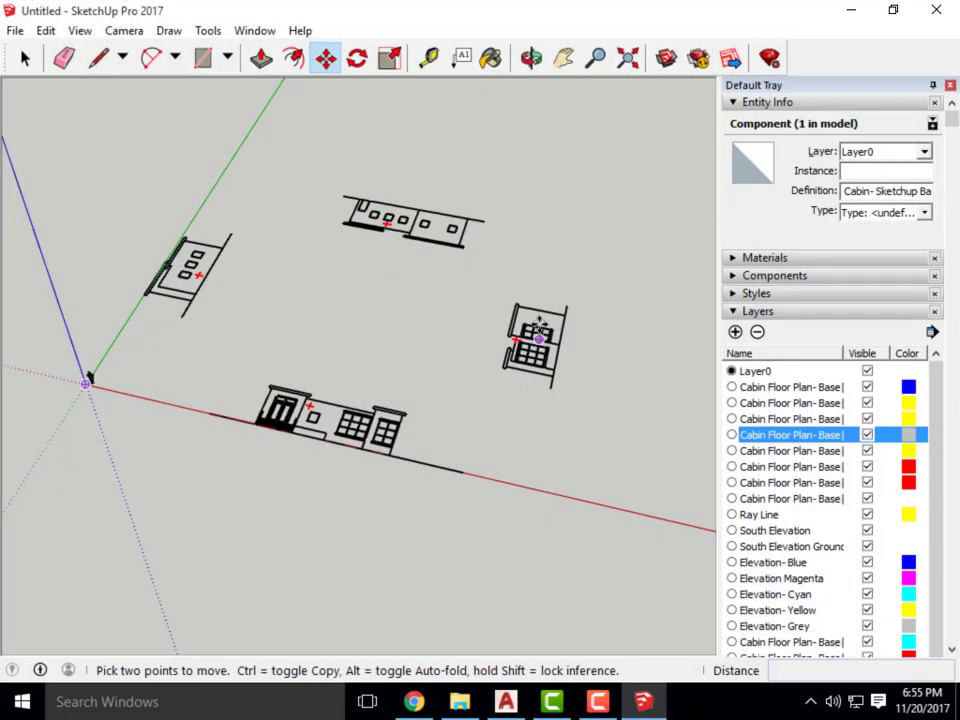
{"action": "mouse_move", "coordinate": [405, 248]}
{"action": "middle_mouse_down"}
{"action": "mouse_move", "coordinate": [435, 285]}
{"action": "mouse_move", "coordinate": [234, 174]}
{"action": "mouse_move", "coordinate": [403, 254]}
{"action": "mouse_move", "coordinate": [456, 358]}
{"action": "middle_mouse_up"}
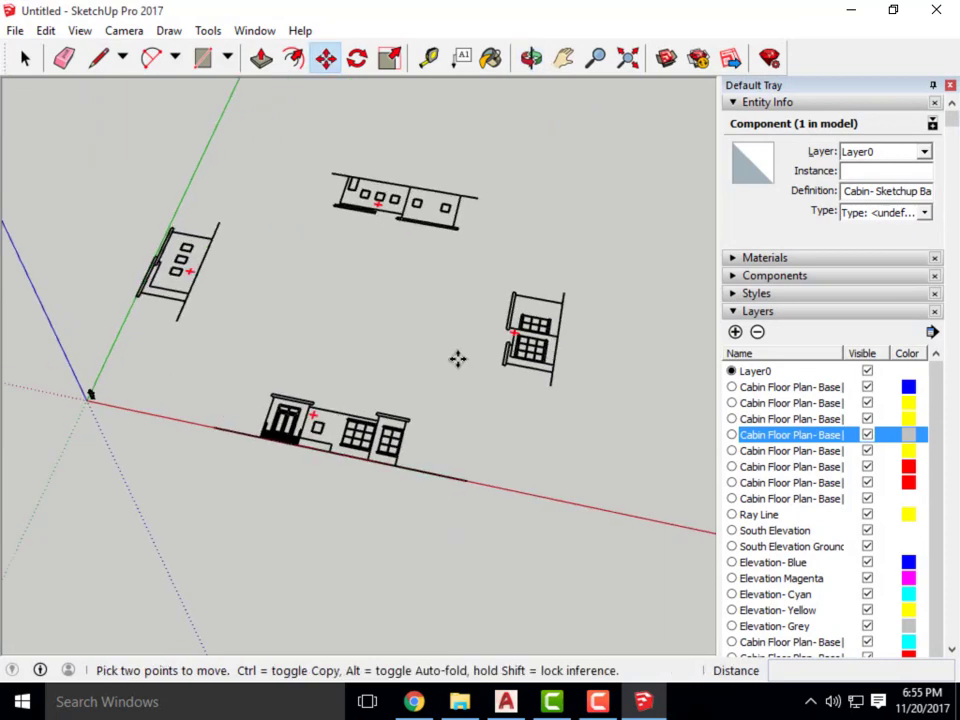
{"action": "middle_click_drag", "start_coordinate": [495, 439], "coordinate": [441, 405]}
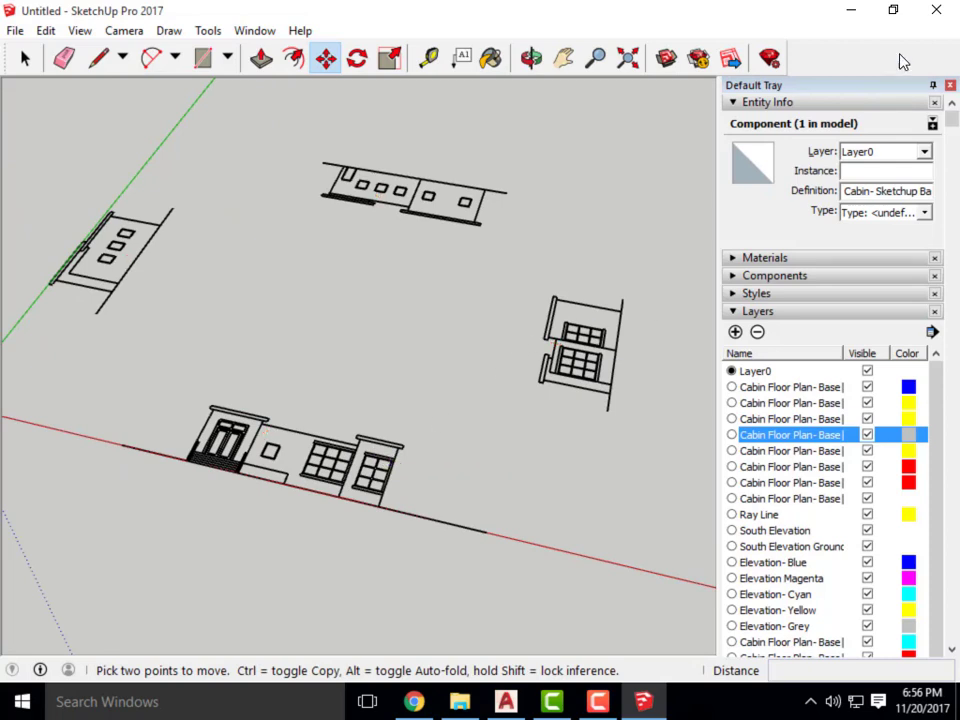
{"action": "left_click", "coordinate": [848, 17]}
Check the Cabin Floor Plan reference in the XR External References palette, then close it.
{"action": "scroll", "coordinate": [396, 320], "scroll_direction": "up", "scroll_amount": 4}
{"action": "left_click", "coordinate": [396, 320]}
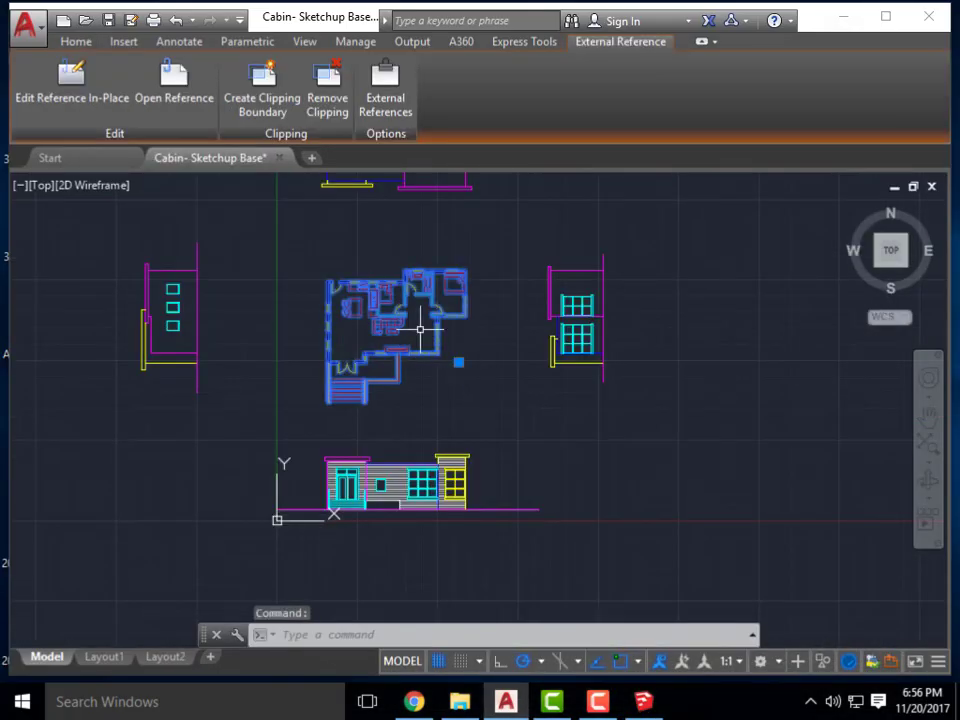
{"action": "type", "text": "xr"}
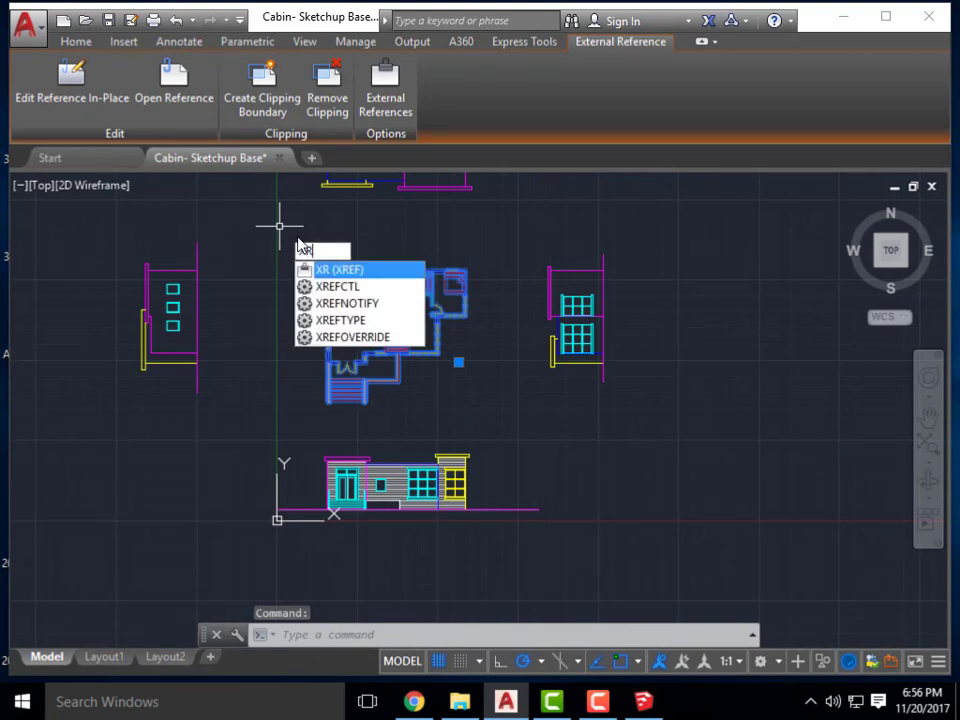
{"action": "key", "text": "Return"}
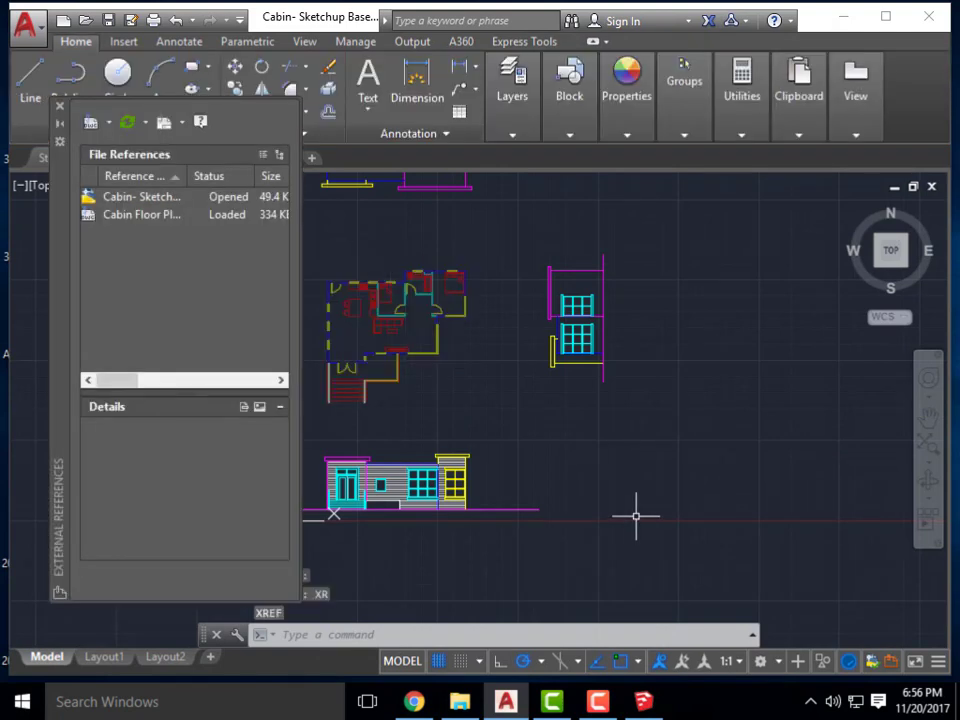
{"action": "left_click", "coordinate": [124, 215]}
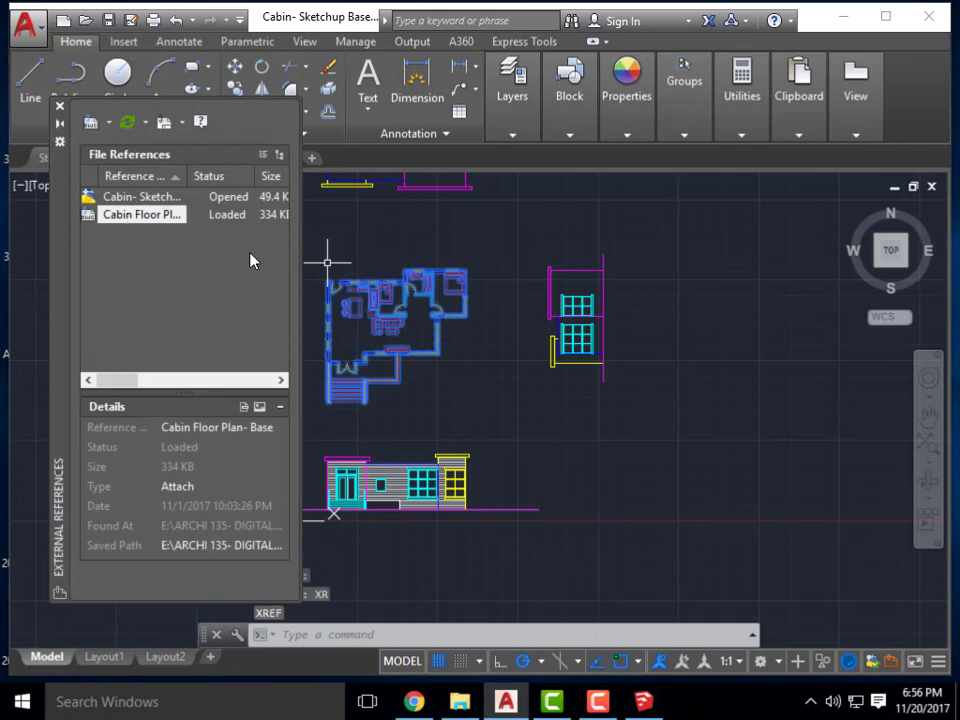
{"action": "left_click", "coordinate": [62, 112]}
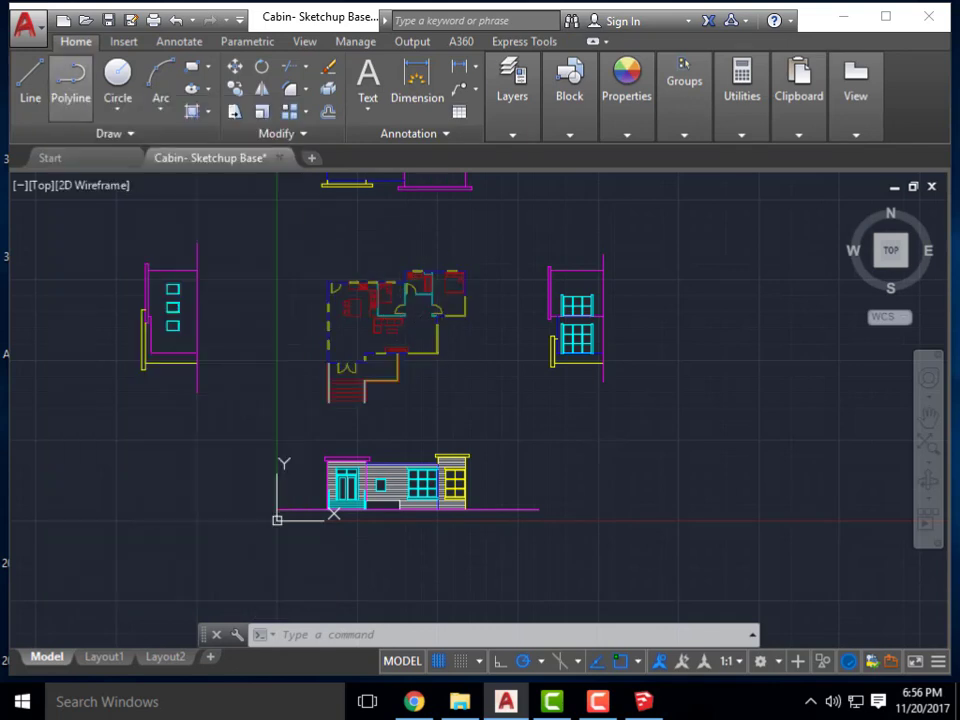
Open the floor-plan xref as its own drawing with Open Xref.
{"action": "left_click", "coordinate": [378, 317]}
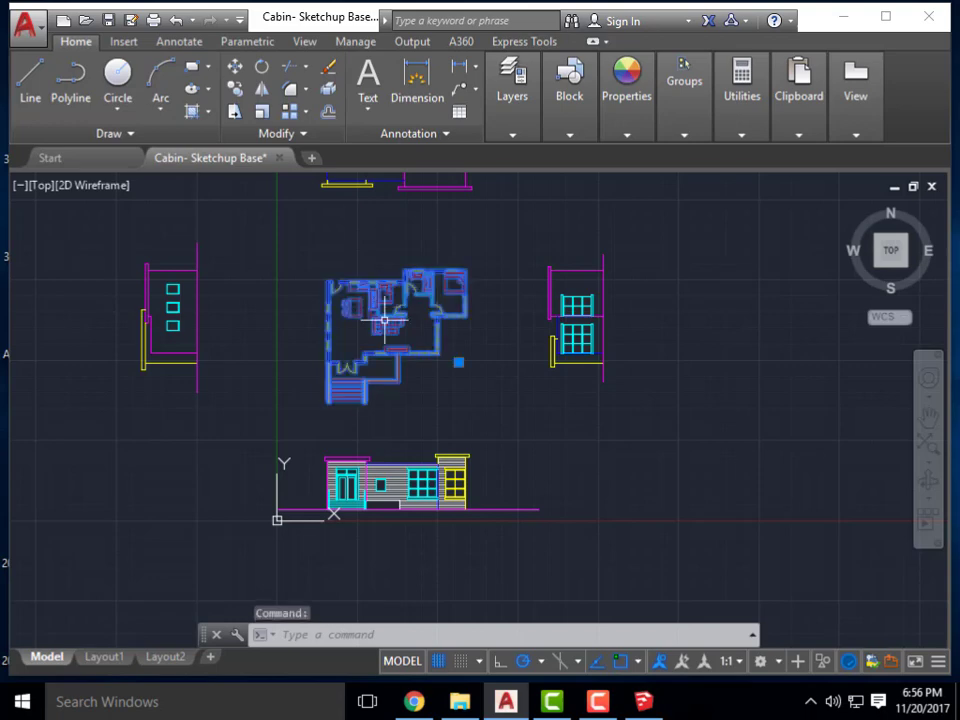
{"action": "right_click", "coordinate": [381, 318]}
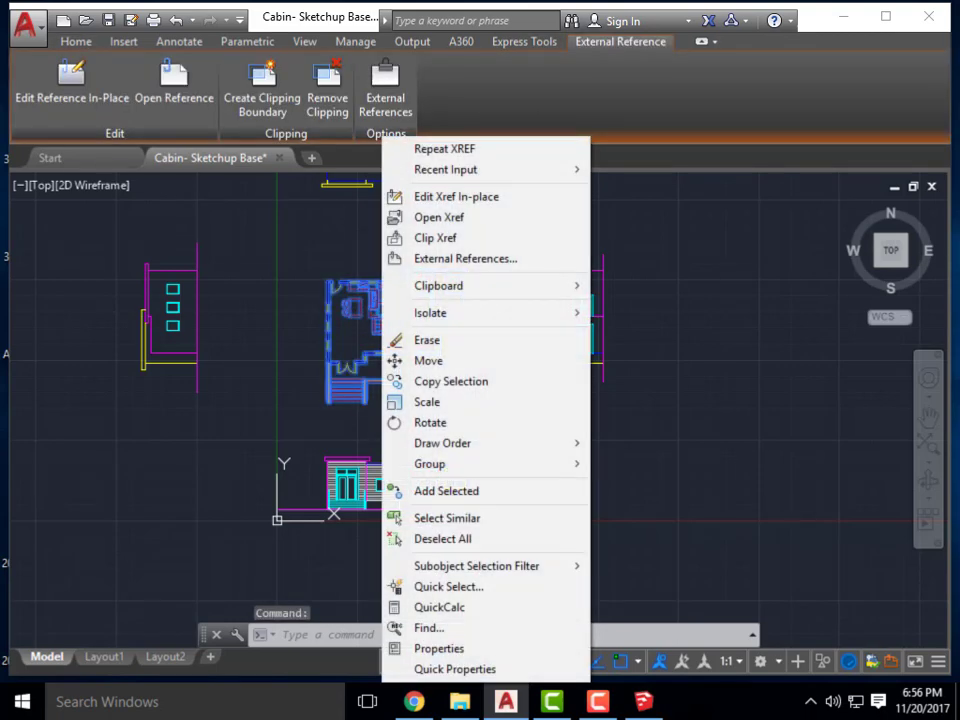
{"action": "left_click", "coordinate": [426, 216]}
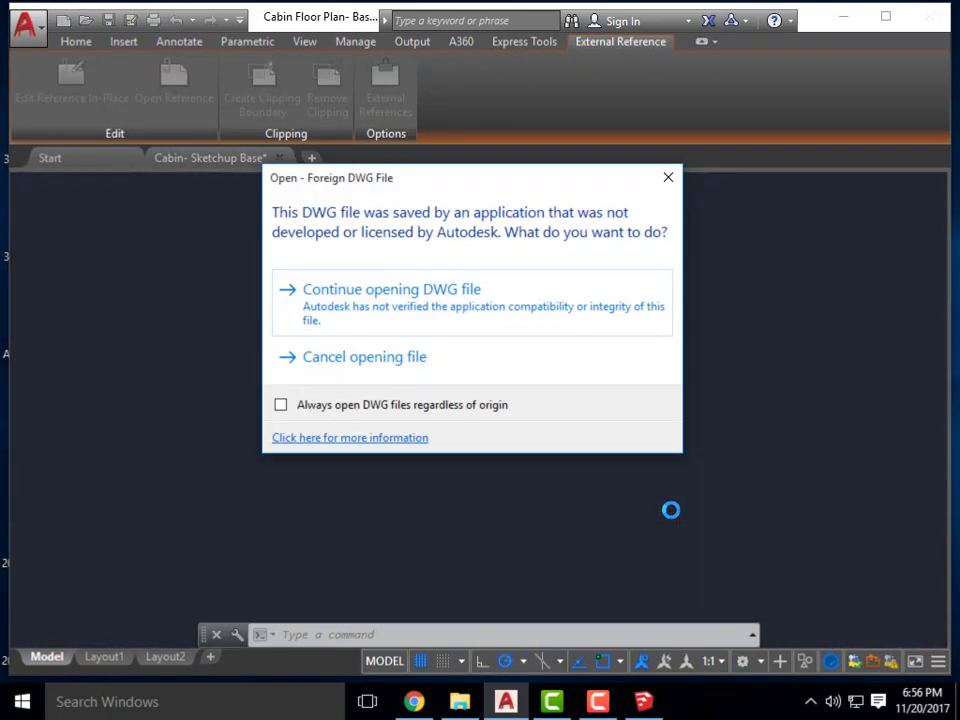
Continue past the foreign DWG warning, copy the whole floor plan, and return to Cabin- Sketchup Base.
{"action": "left_click", "coordinate": [435, 318]}
{"action": "scroll", "coordinate": [480, 330], "scroll_direction": "down", "scroll_amount": 3}
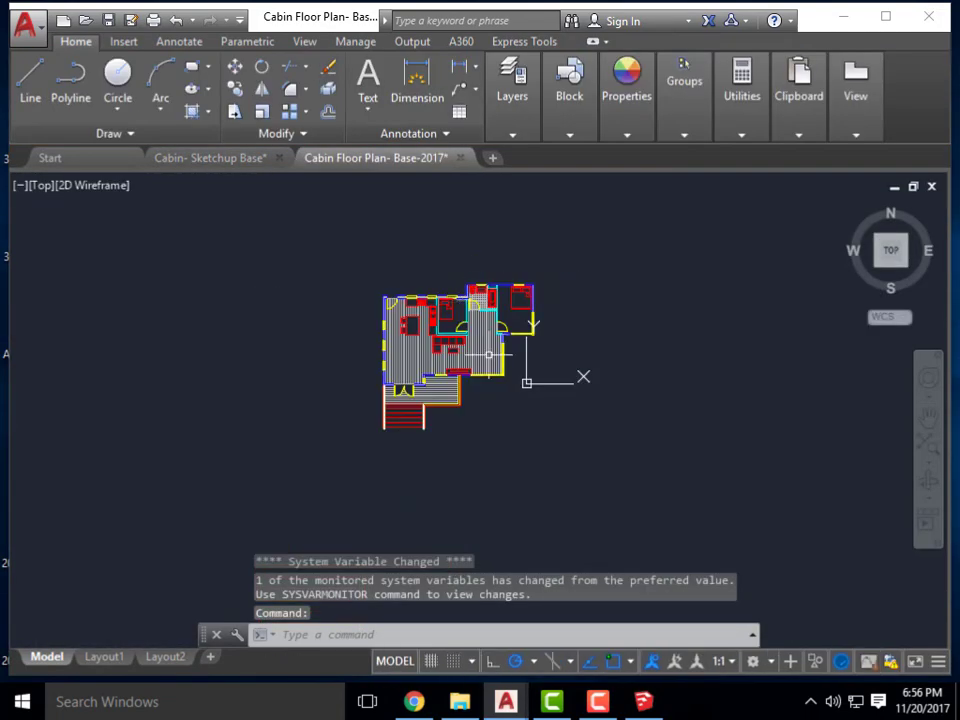
{"action": "scroll", "coordinate": [497, 411], "scroll_direction": "up", "scroll_amount": 2}
{"action": "middle_click_drag", "start_coordinate": [497, 411], "coordinate": [512, 455]}
{"action": "left_click", "coordinate": [638, 480]}
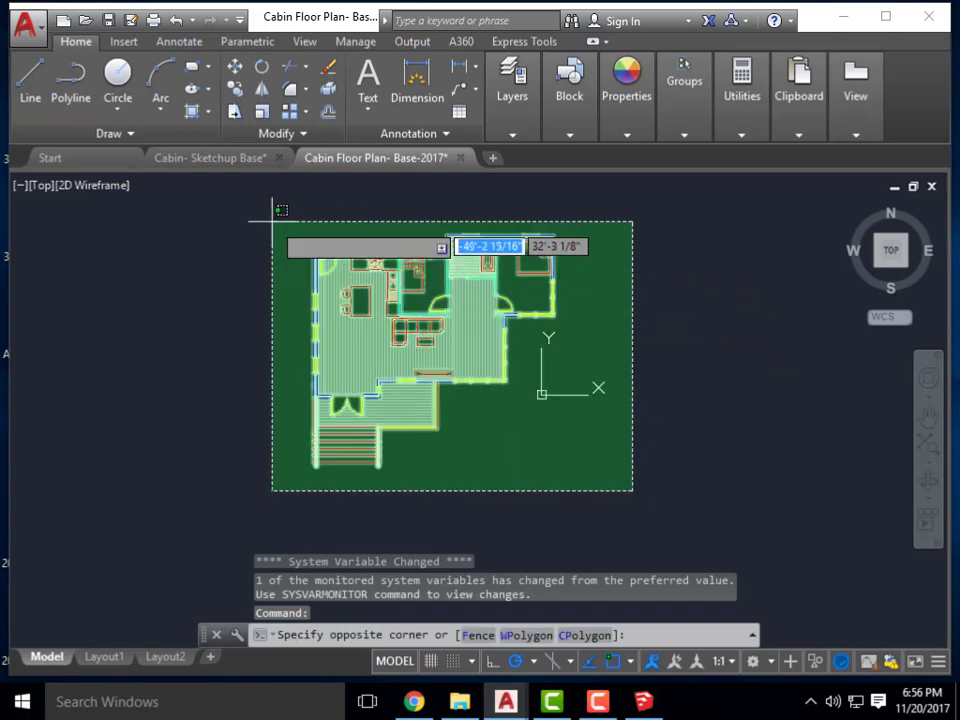
{"action": "left_click", "coordinate": [268, 214]}
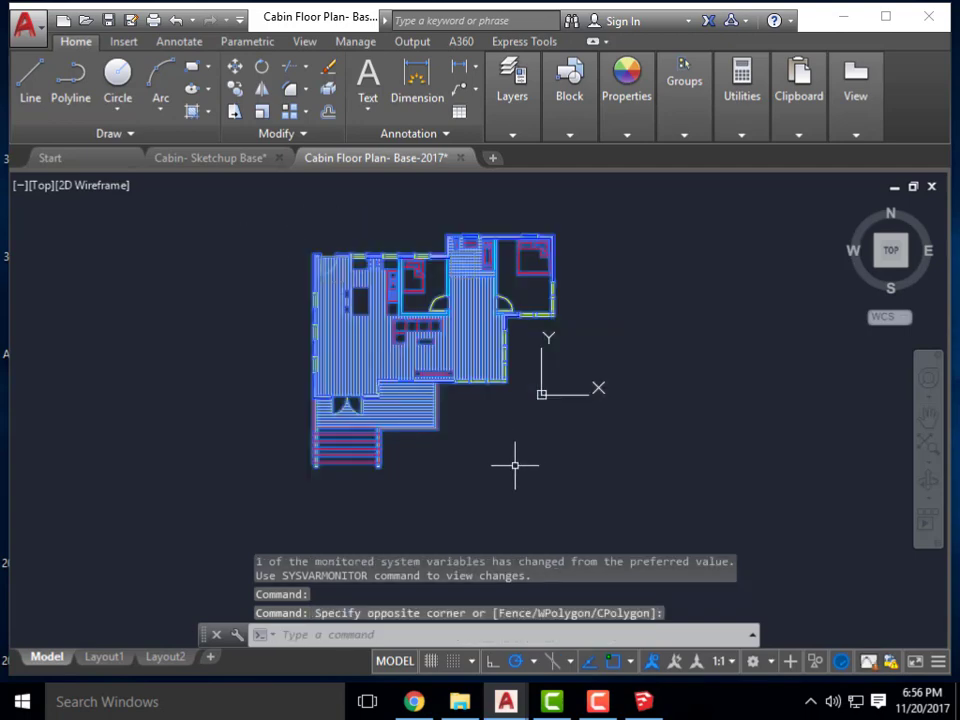
{"action": "key", "text": "ctrl+c"}
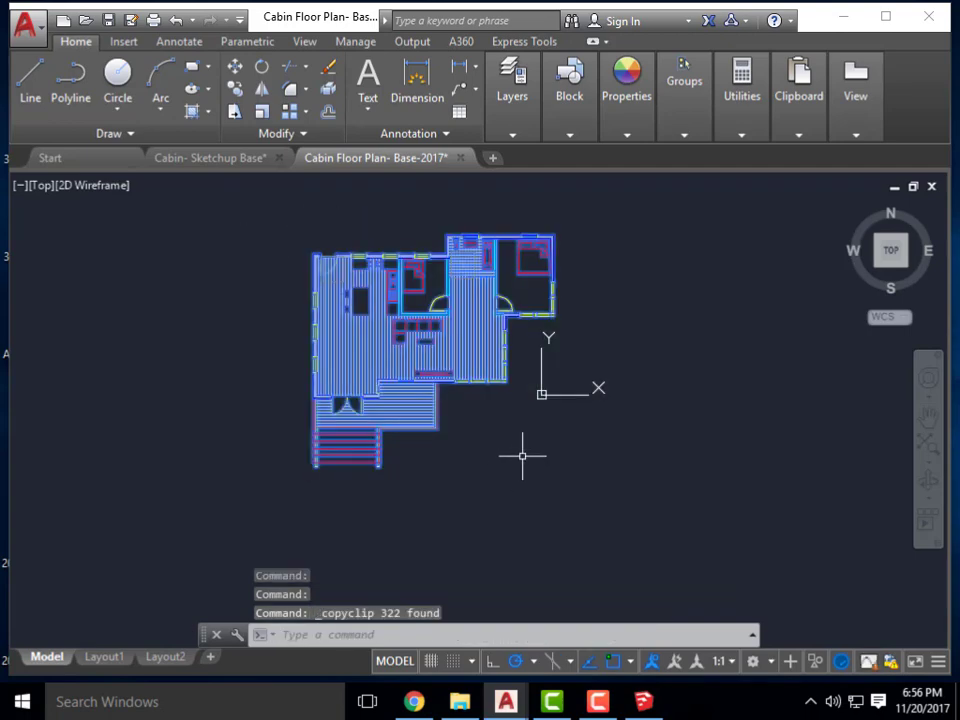
{"action": "left_click", "coordinate": [205, 158]}
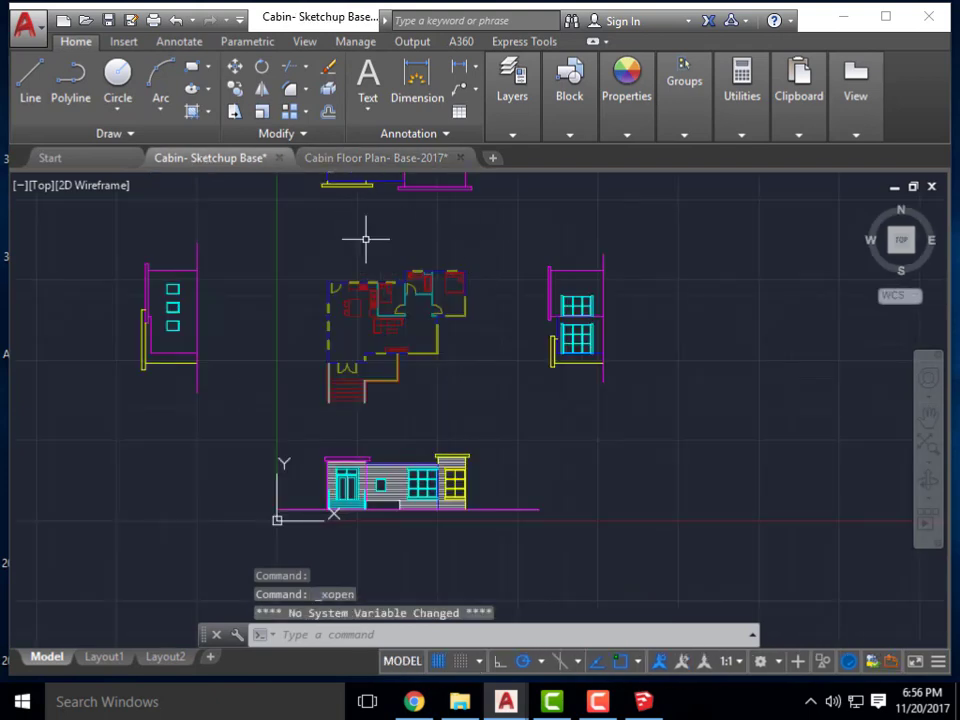
Paste the copied floor plan as a block to the right of the elevations.
{"action": "mouse_move", "coordinate": [806, 146]}
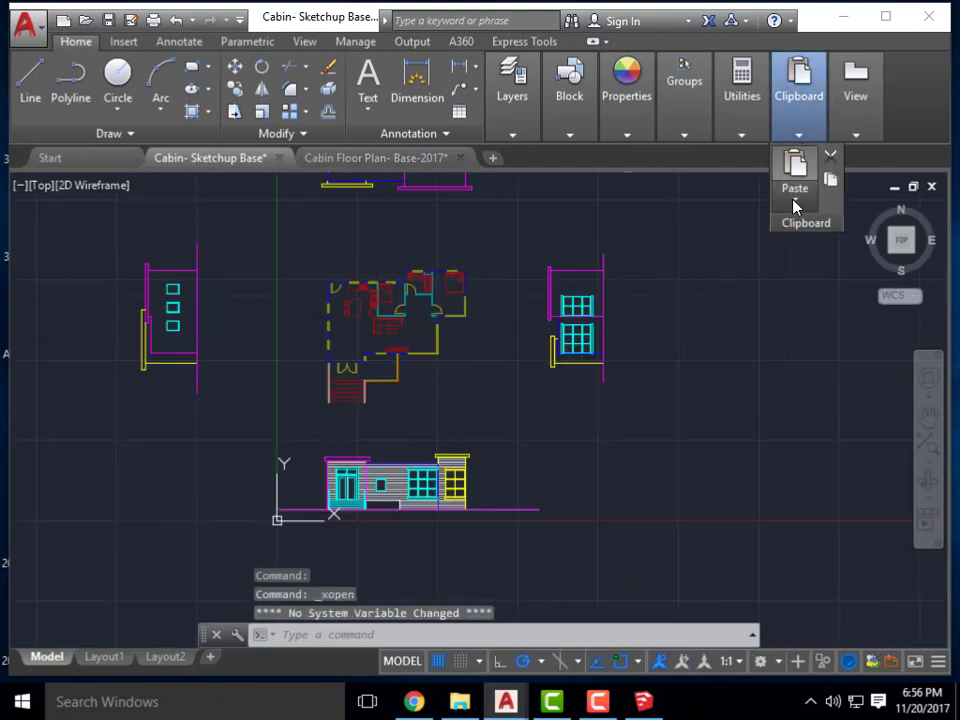
{"action": "left_click", "coordinate": [796, 199]}
{"action": "left_click", "coordinate": [790, 271]}
{"action": "scroll", "coordinate": [654, 392], "scroll_direction": "down", "scroll_amount": 3}
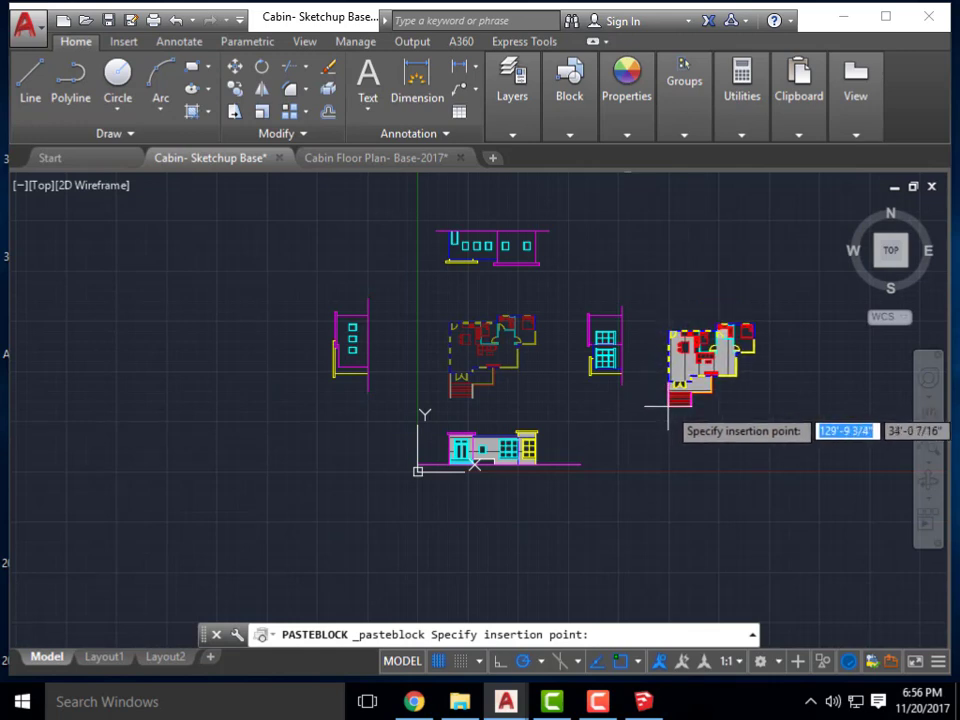
{"action": "left_click", "coordinate": [674, 405]}
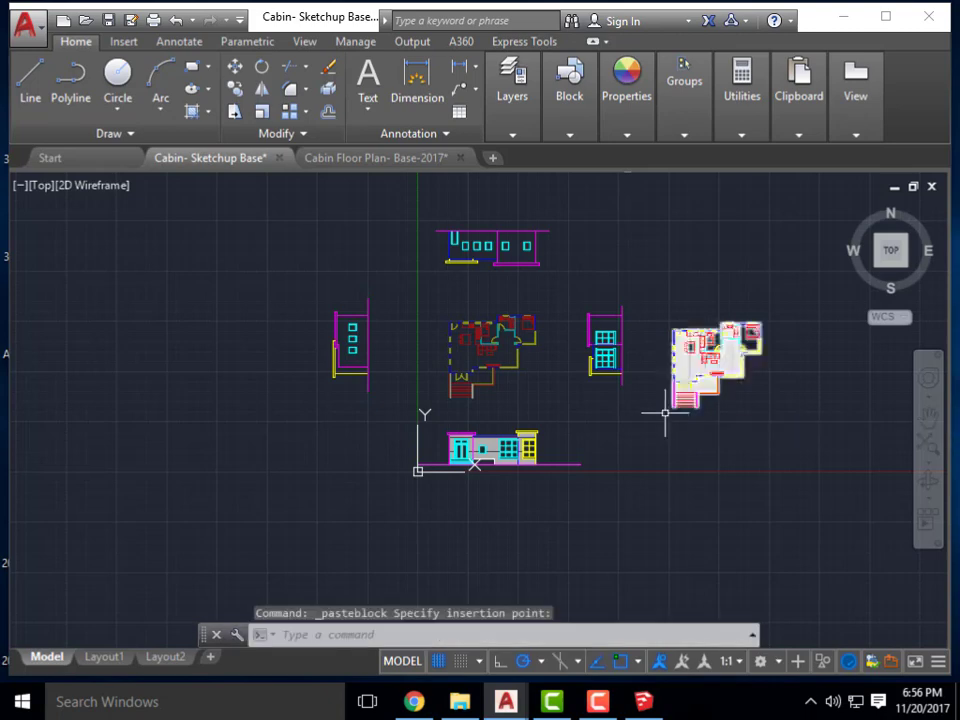
{"action": "scroll", "coordinate": [724, 386], "scroll_direction": "up", "scroll_amount": 2}
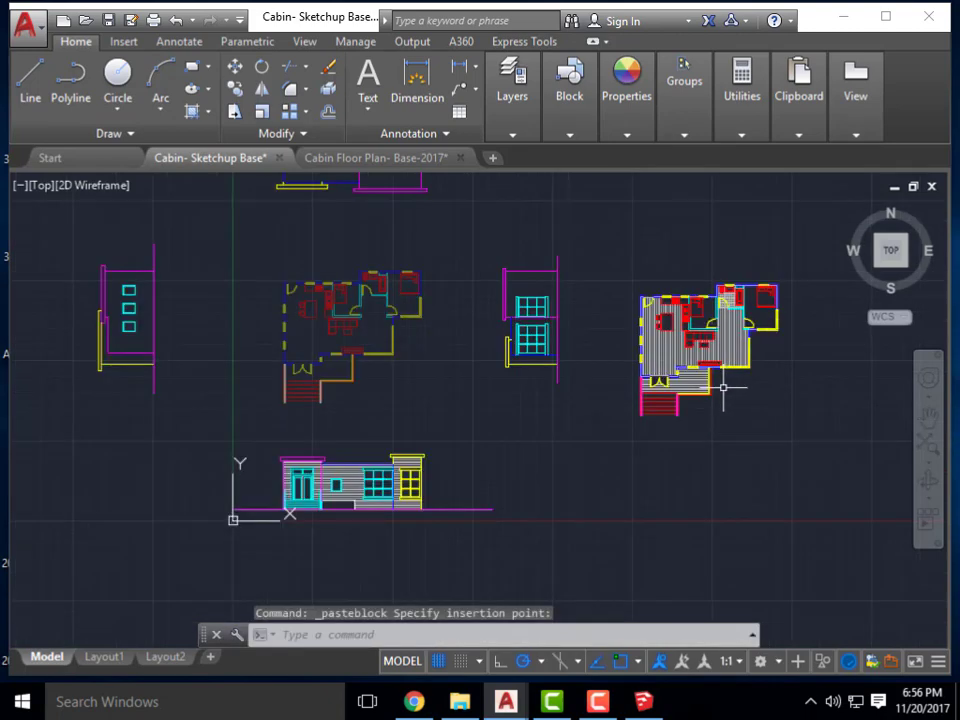
{"action": "scroll", "coordinate": [253, 394], "scroll_direction": "up", "scroll_amount": 6}
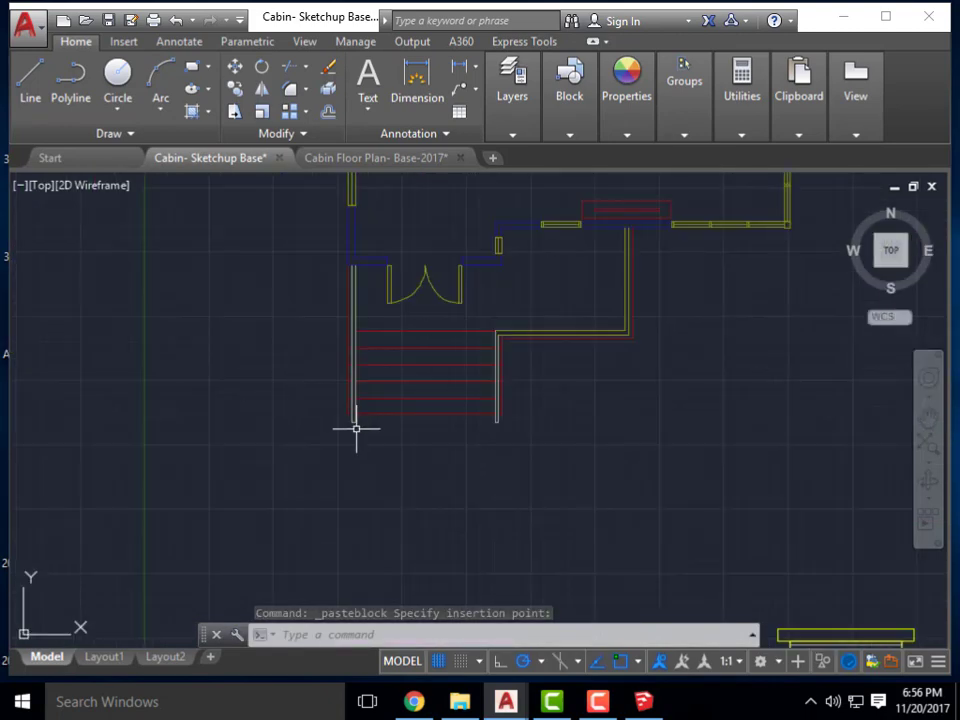
Draw a line from the stair corner down-left, then delete the referenced floor plan.
{"action": "type", "text": "l"}
{"action": "key", "text": "Return"}
{"action": "scroll", "coordinate": [360, 445], "scroll_direction": "up", "scroll_amount": 2}
{"action": "left_click", "coordinate": [355, 407]}
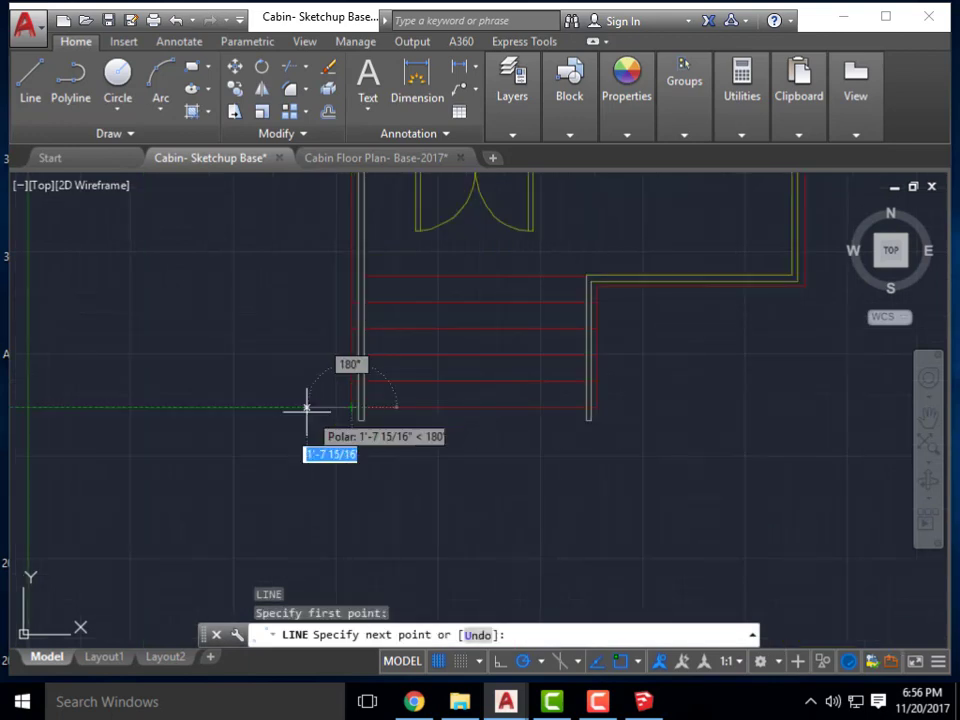
{"action": "left_click", "coordinate": [207, 476]}
{"action": "key", "text": "Escape"}
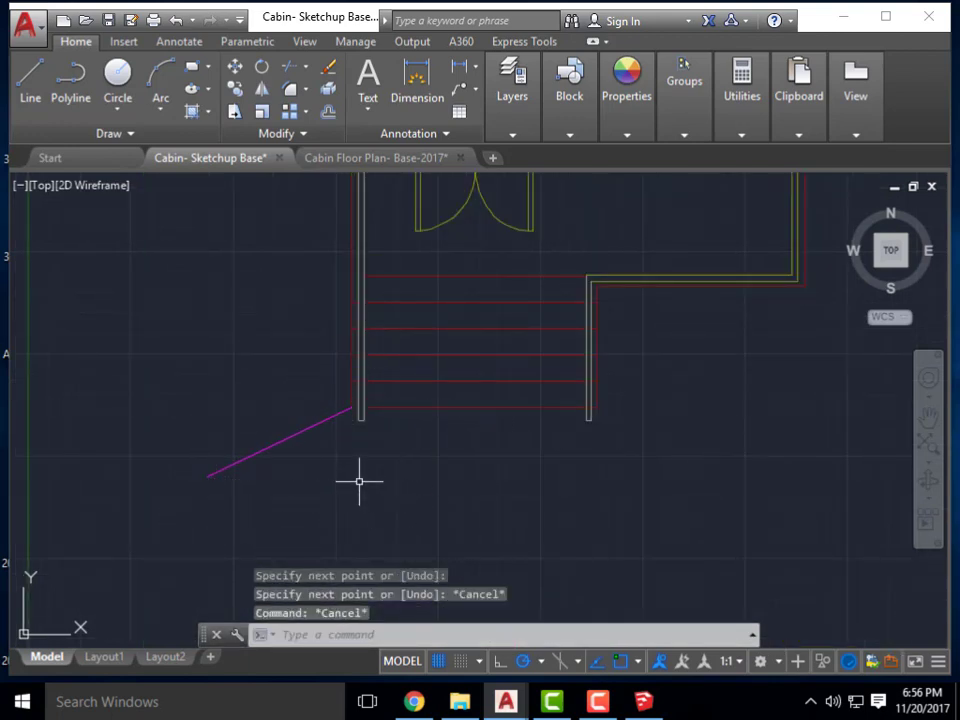
{"action": "key", "text": "Escape"}
{"action": "scroll", "coordinate": [471, 409], "scroll_direction": "down", "scroll_amount": 2}
{"action": "left_click", "coordinate": [478, 347]}
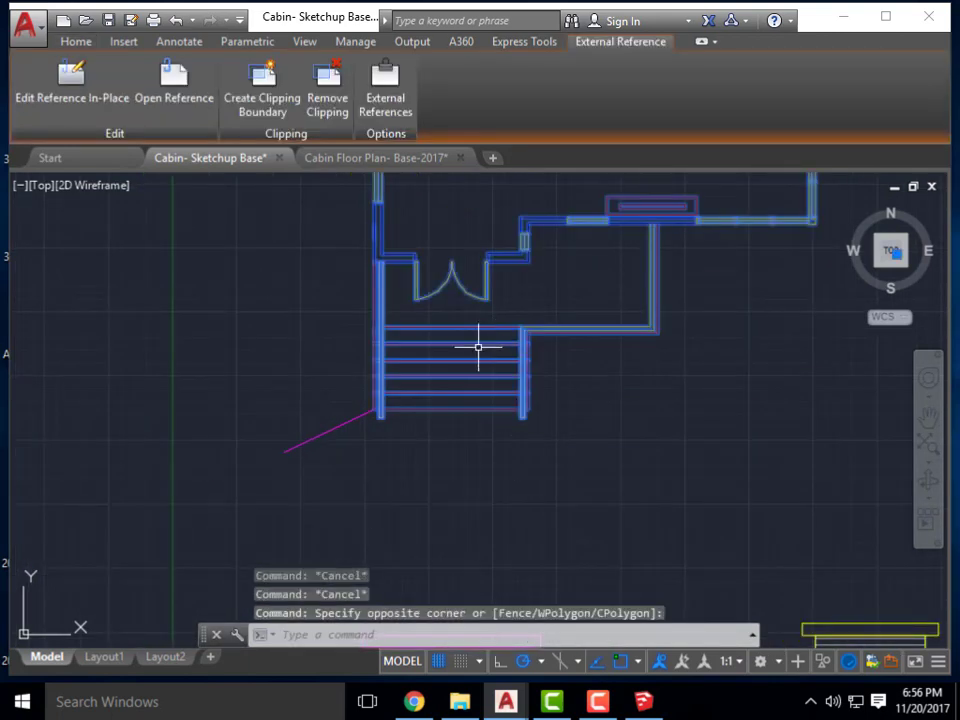
{"action": "key", "text": "Delete"}
{"action": "scroll", "coordinate": [356, 302], "scroll_direction": "down", "scroll_amount": 5}
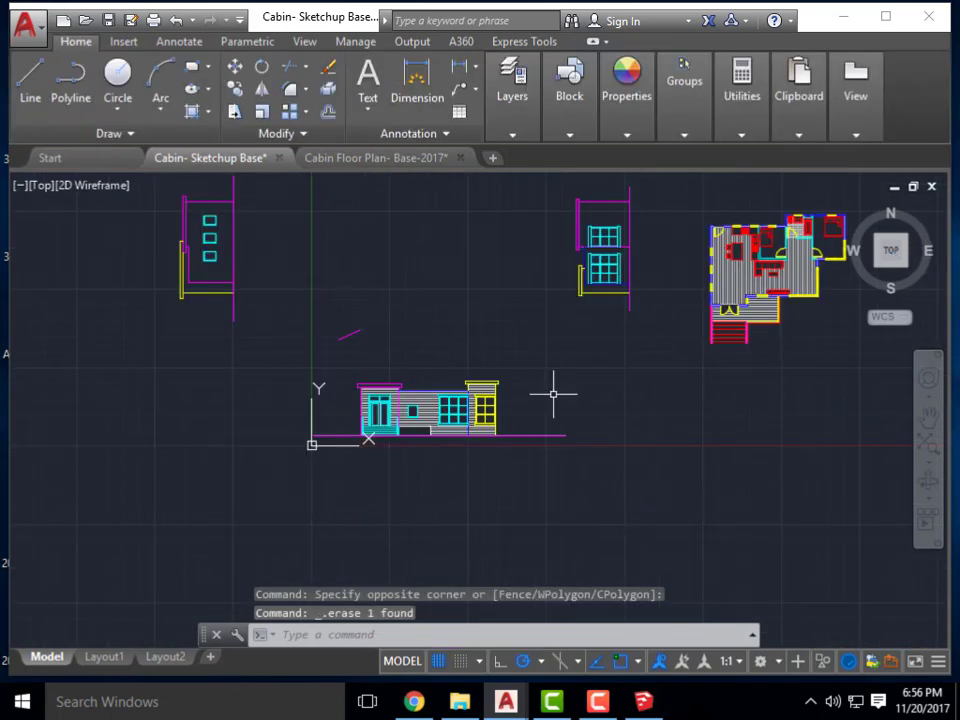
Move the pasted plan from its stair corner into the old plan's position.
{"action": "left_click", "coordinate": [757, 337]}
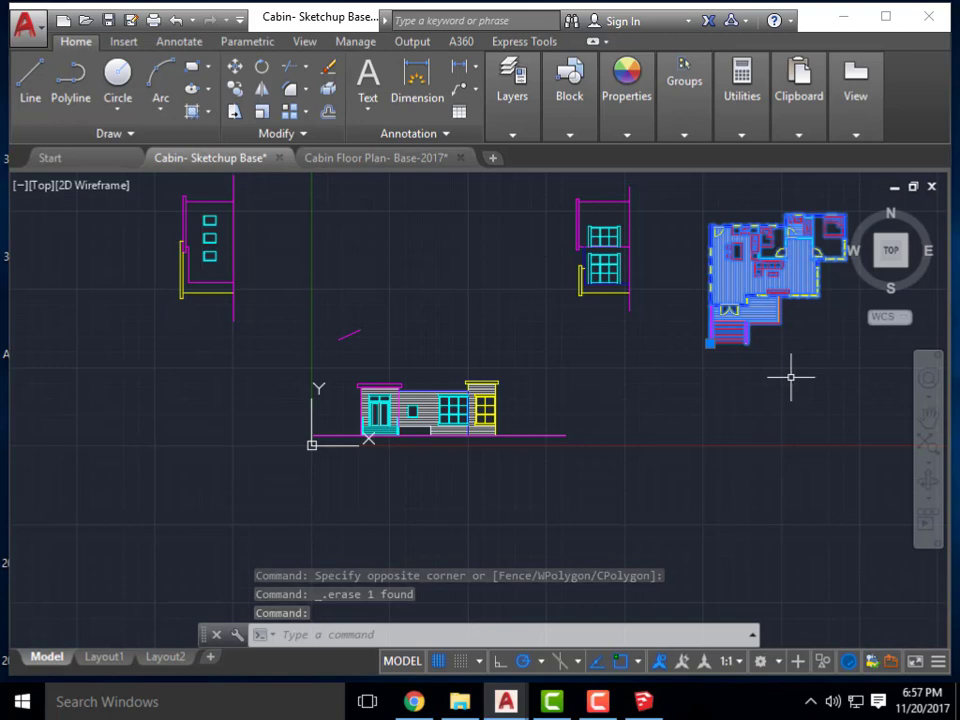
{"action": "type", "text": "M"}
{"action": "key", "text": "Return"}
{"action": "scroll", "coordinate": [688, 350], "scroll_direction": "up", "scroll_amount": 5}
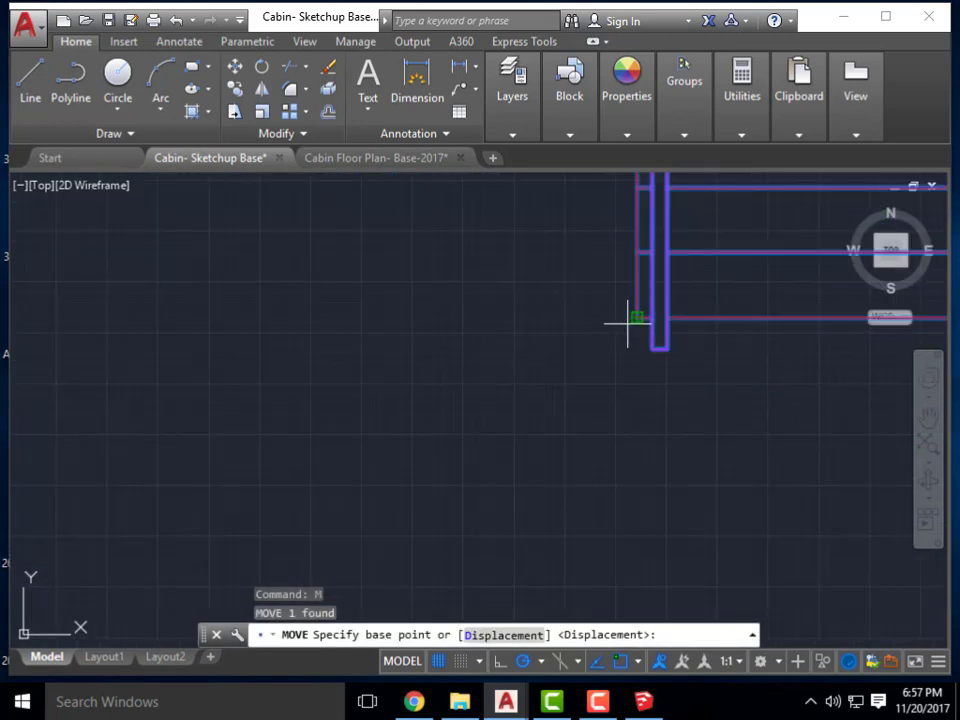
{"action": "left_click", "coordinate": [638, 317]}
{"action": "scroll", "coordinate": [662, 306], "scroll_direction": "down", "scroll_amount": 6}
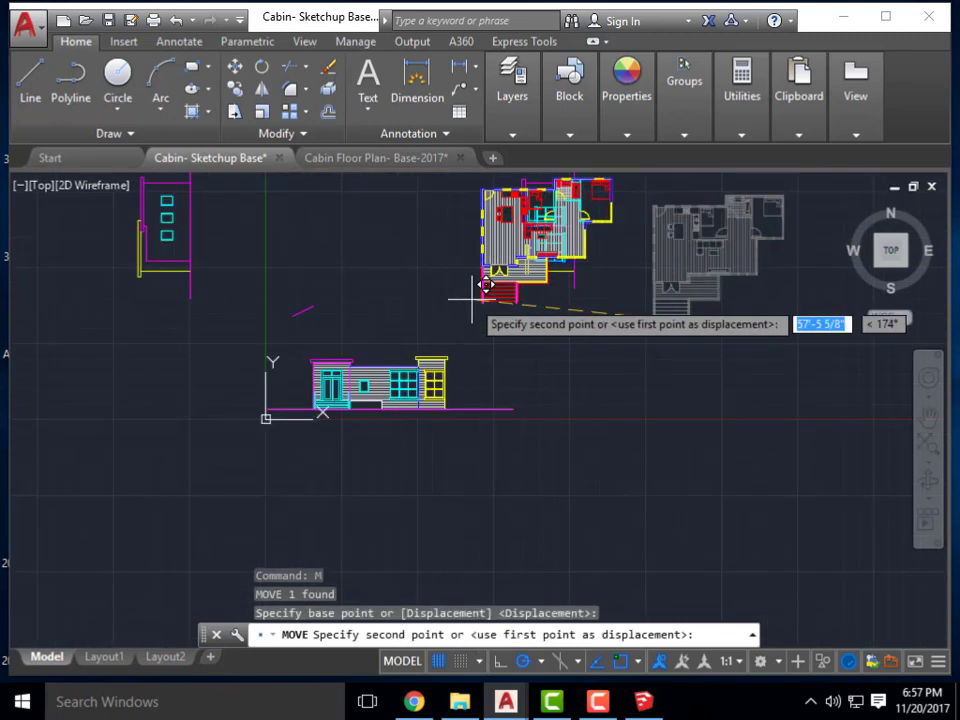
{"action": "scroll", "coordinate": [290, 283], "scroll_direction": "up", "scroll_amount": 6}
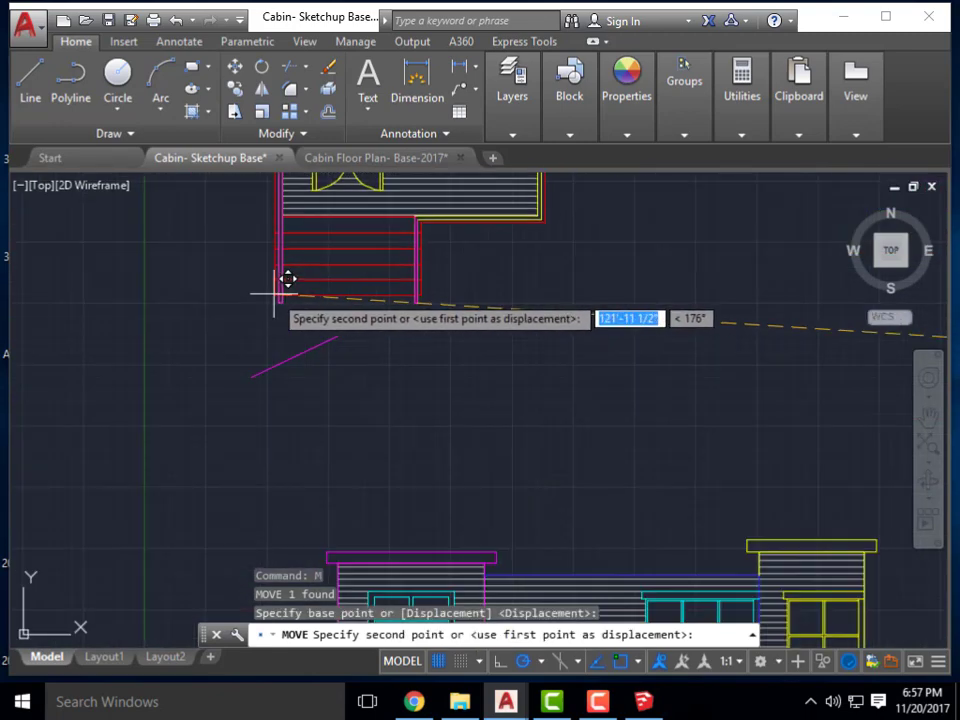
{"action": "left_click", "coordinate": [338, 338]}
{"action": "scroll", "coordinate": [315, 343], "scroll_direction": "up", "scroll_amount": 6}
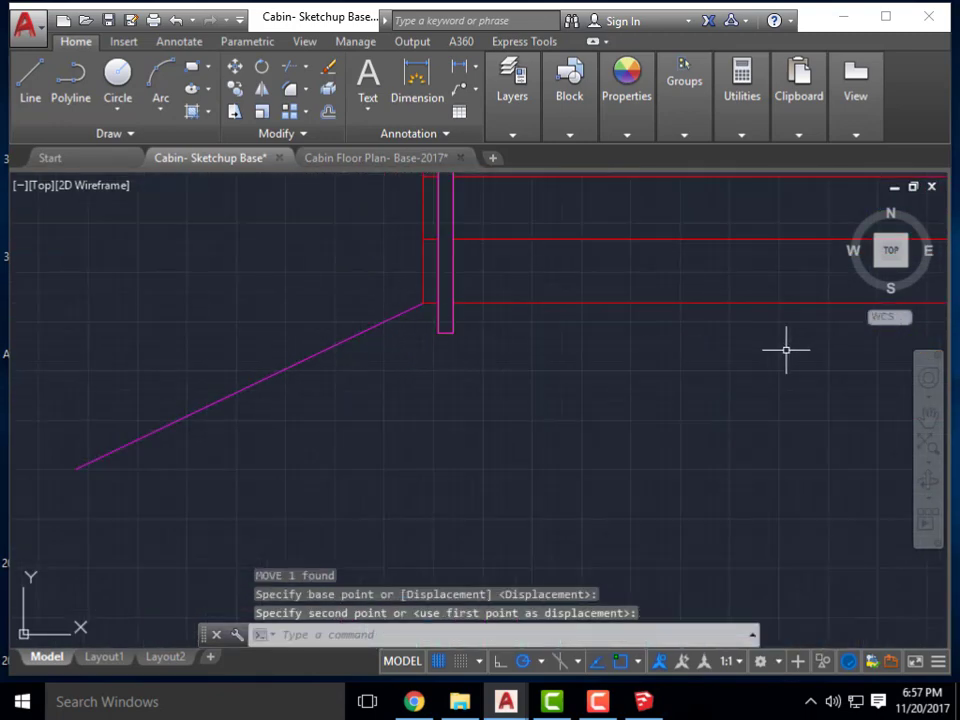
{"action": "scroll", "coordinate": [354, 300], "scroll_direction": "down", "scroll_amount": 5}
{"action": "key", "text": "Escape"}
Erase the stray diagonal line and minimize AutoCAD to the desktop.
{"action": "left_click", "coordinate": [326, 381]}
{"action": "left_click", "coordinate": [317, 316]}
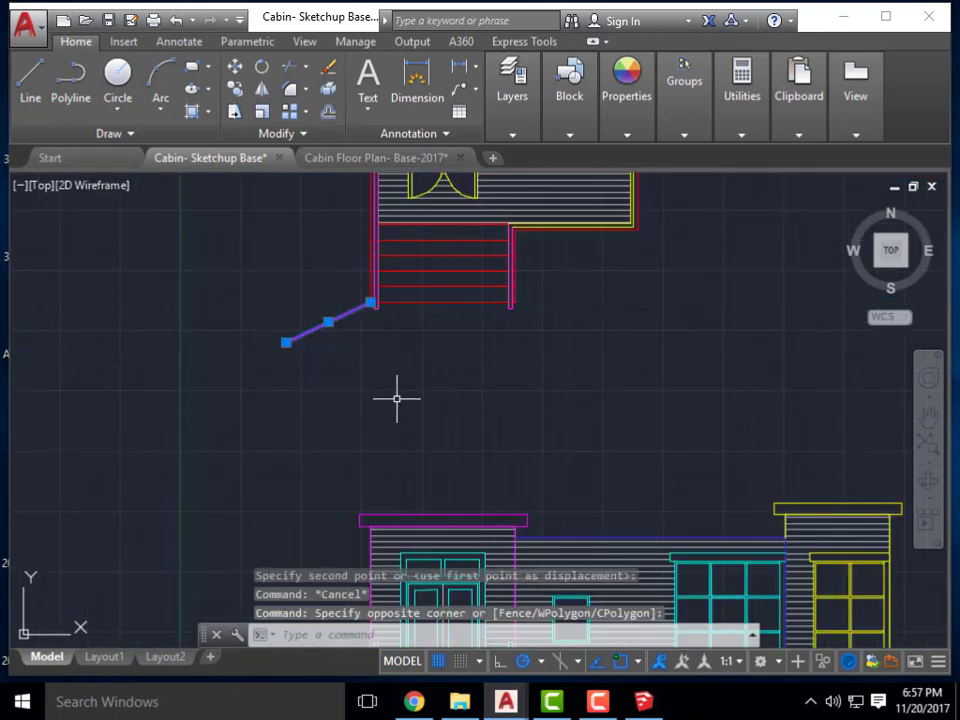
{"action": "scroll", "coordinate": [400, 398], "scroll_direction": "down", "scroll_amount": 4}
{"action": "key", "text": "Delete"}
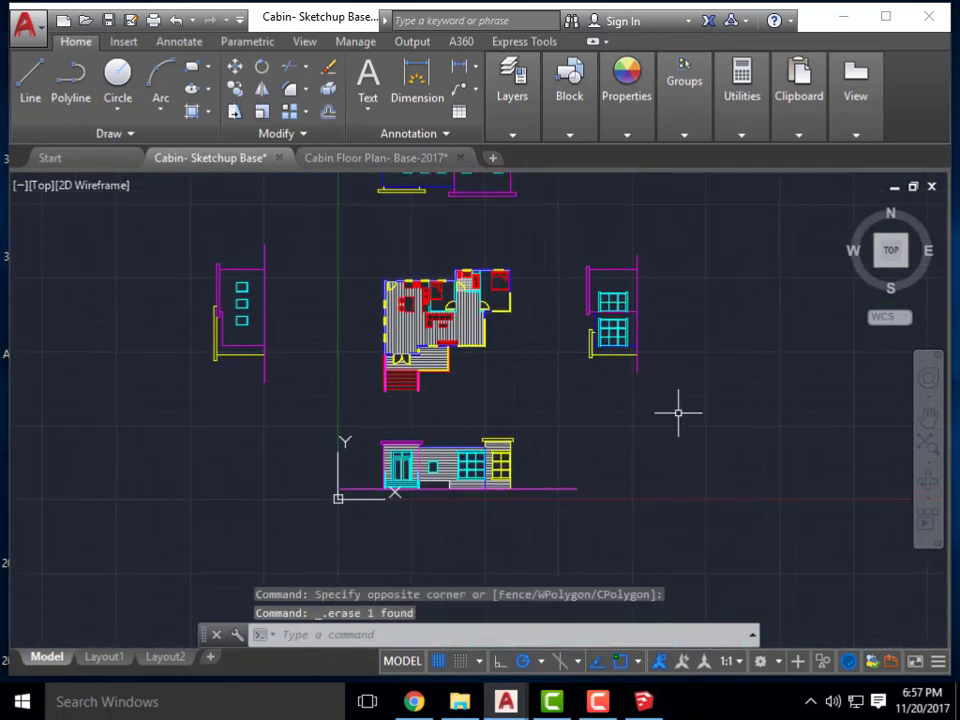
{"action": "mouse_move", "coordinate": [561, 409]}
{"action": "middle_mouse_down"}
{"action": "mouse_move", "coordinate": [589, 409]}
{"action": "mouse_move", "coordinate": [589, 424]}
{"action": "middle_mouse_up"}
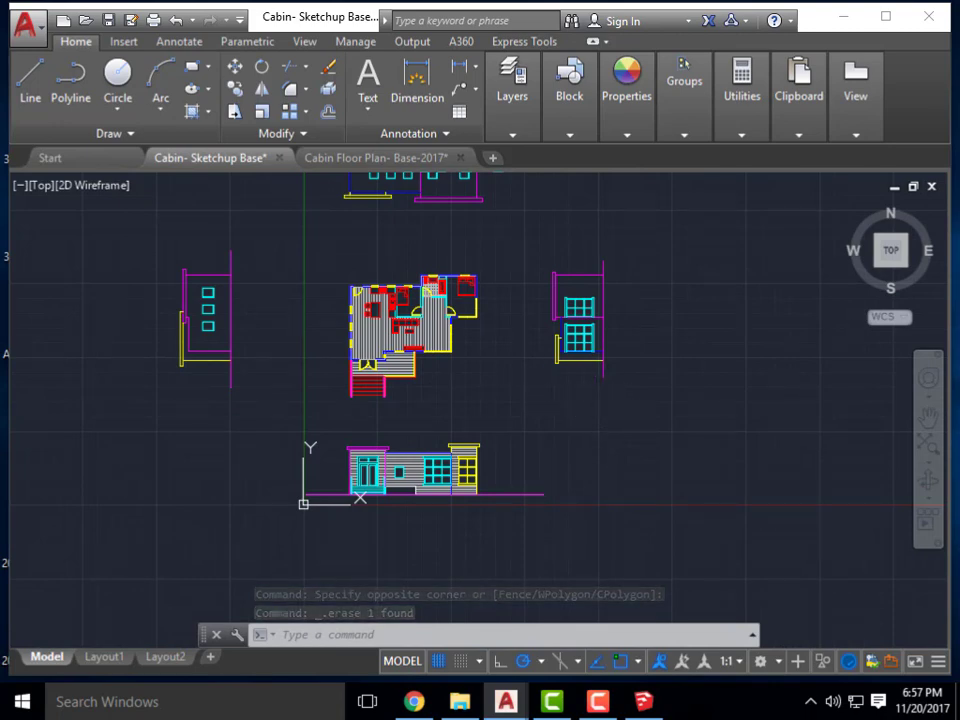
{"action": "left_click", "coordinate": [855, 95]}
{"action": "left_click", "coordinate": [885, 16]}
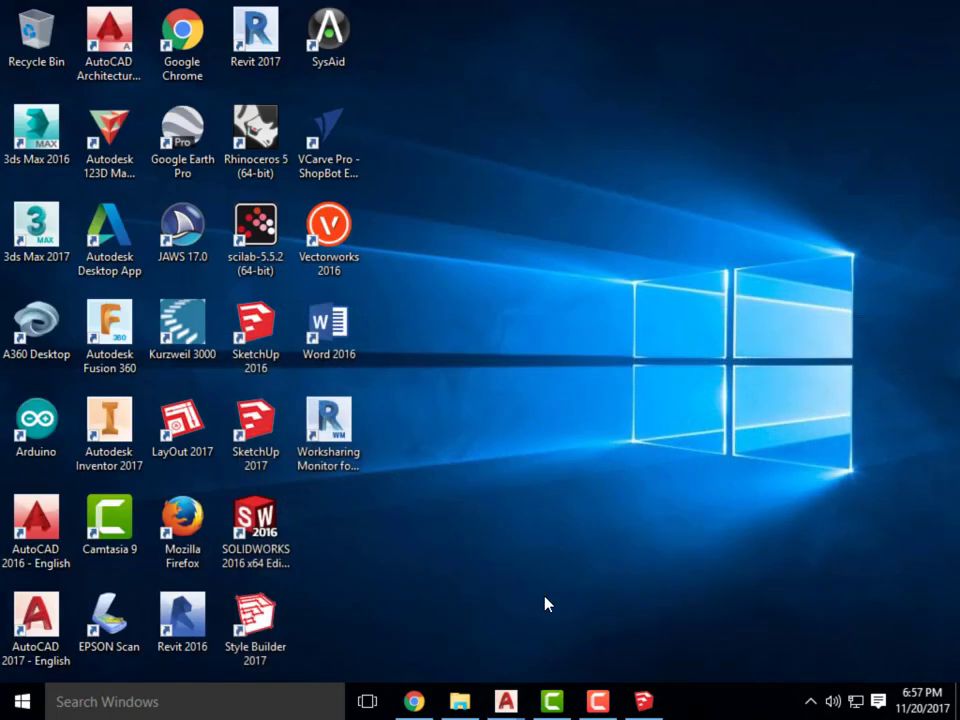
In SketchUp, undo the imported cabin component so only Layer0 remains in the empty model.
{"action": "left_click", "coordinate": [643, 701]}
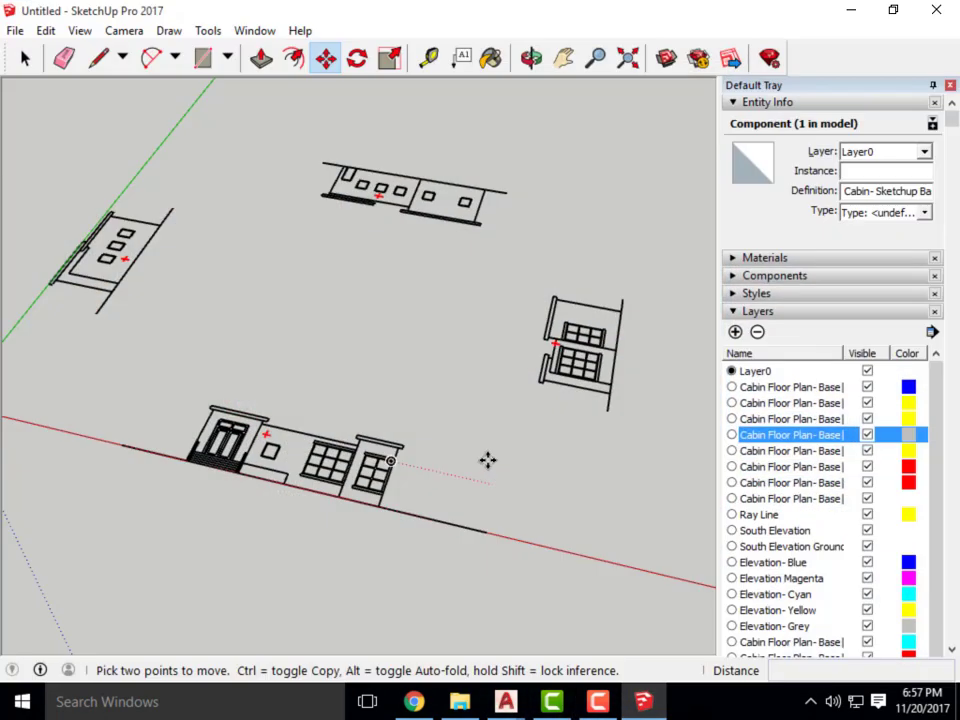
{"action": "middle_click_drag", "start_coordinate": [487, 460], "coordinate": [512, 433]}
{"action": "left_click", "coordinate": [552, 349]}
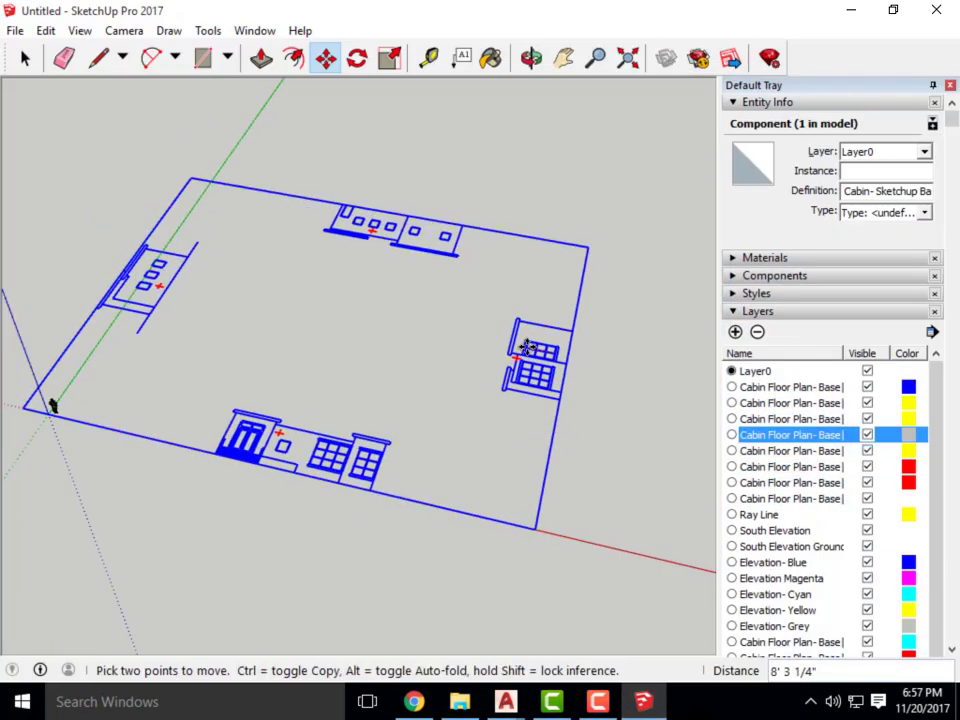
{"action": "left_click", "coordinate": [536, 347]}
{"action": "key", "text": "space"}
{"action": "key", "text": "m"}
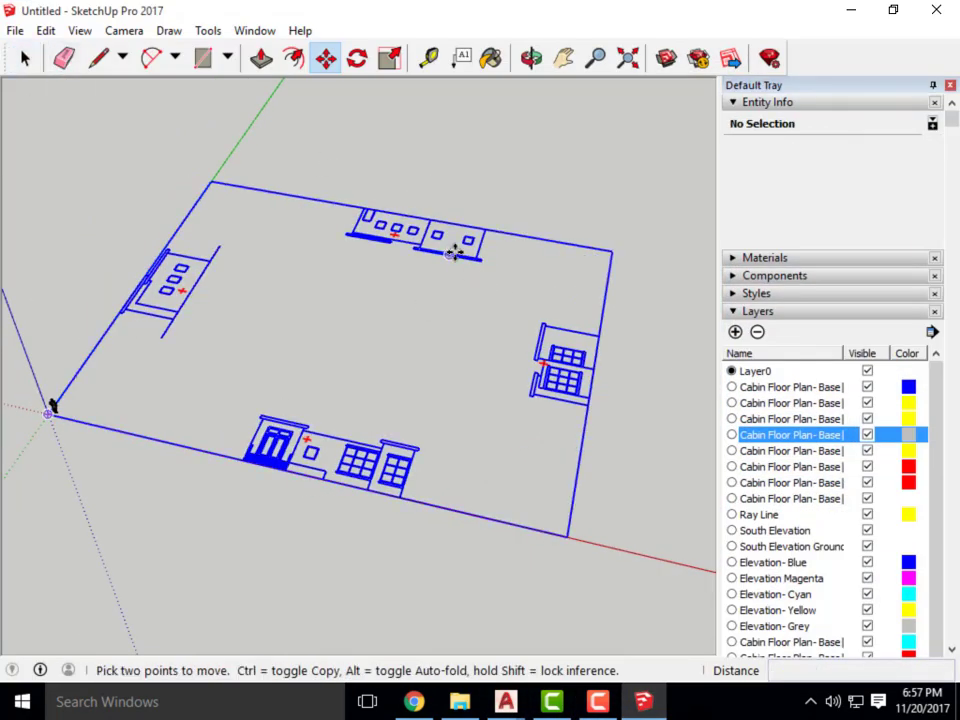
{"action": "left_click", "coordinate": [452, 251]}
{"action": "key", "text": "Escape"}
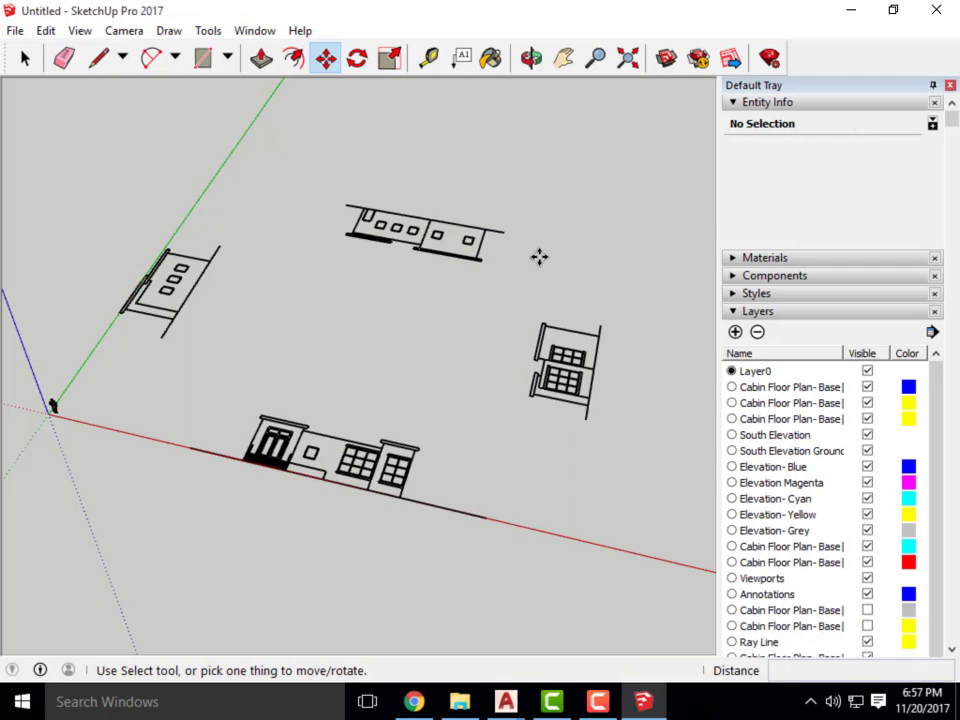
{"action": "key", "text": "ctrl+z"}
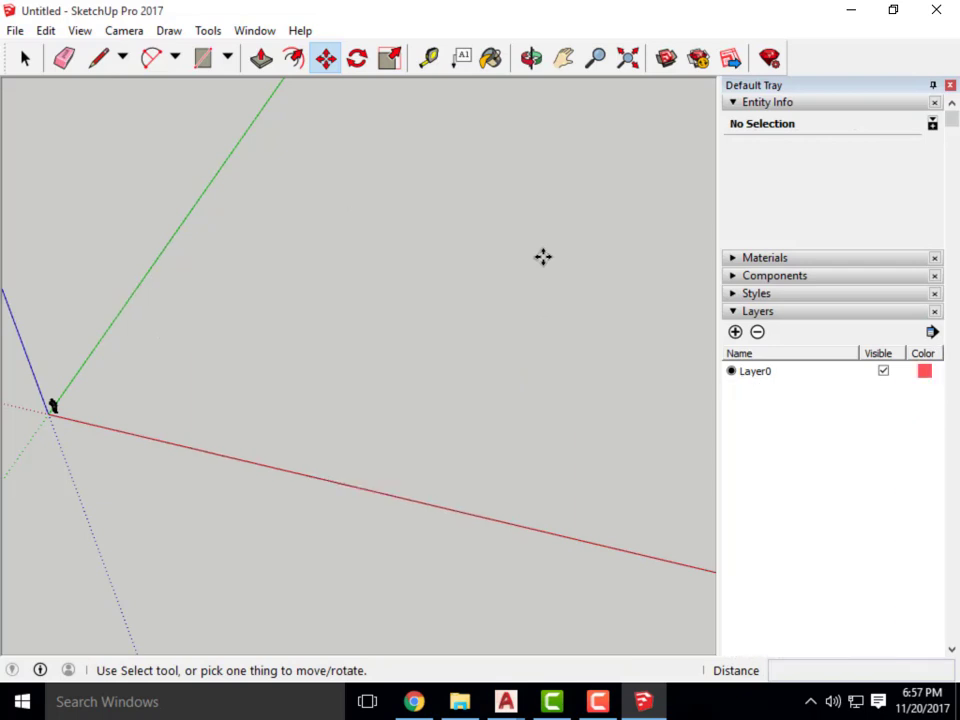
{"action": "middle_click_drag", "start_coordinate": [429, 274], "coordinate": [250, 180]}
Re-import Cabin- Sketchup Base.dwg, close Import Results, and orbit to see the plan amid four elevations.
{"action": "left_click", "coordinate": [12, 31]}
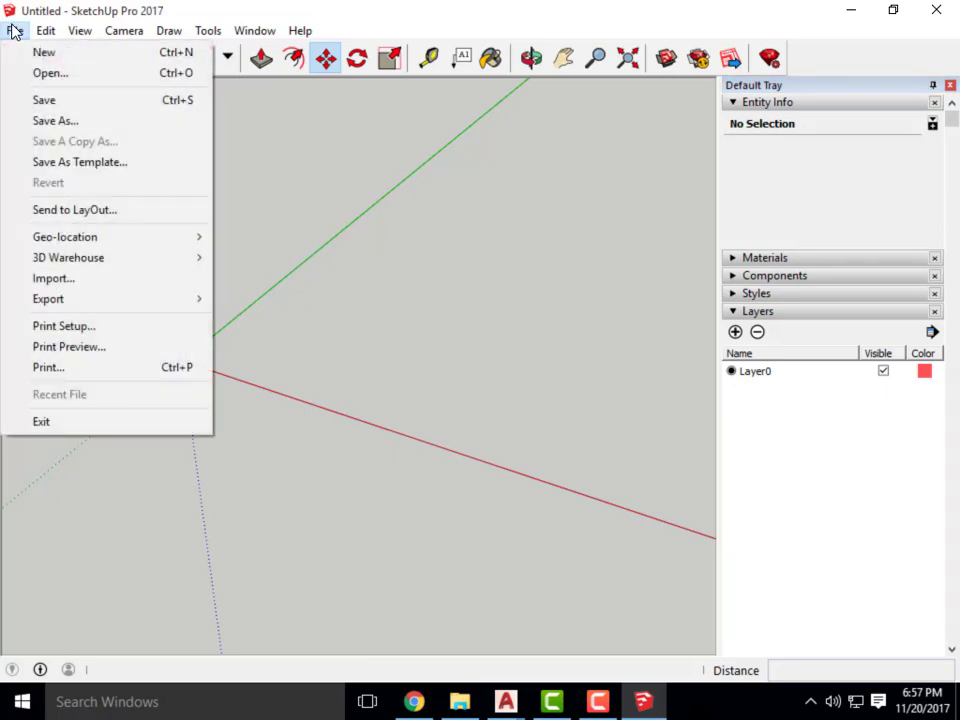
{"action": "left_click", "coordinate": [92, 278]}
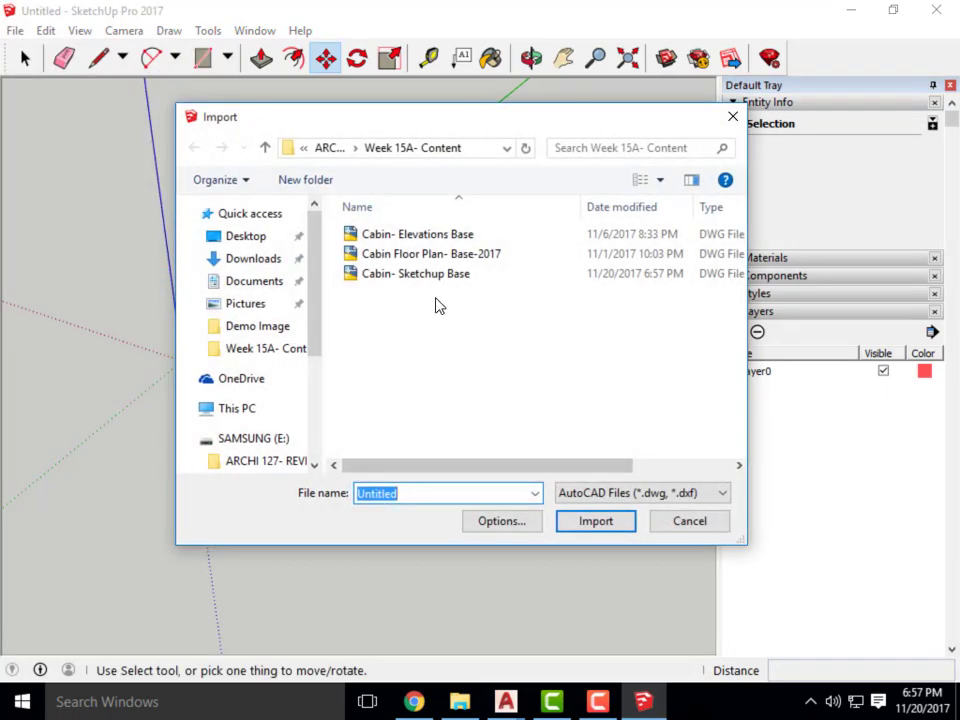
{"action": "left_click", "coordinate": [450, 274]}
{"action": "left_click", "coordinate": [593, 521]}
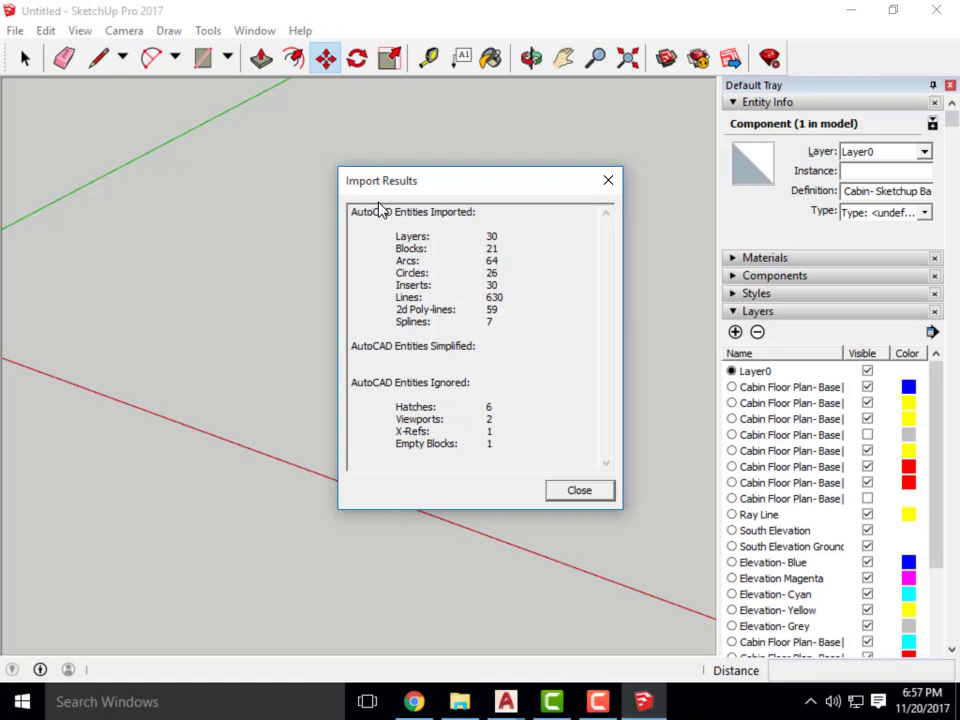
{"action": "left_click", "coordinate": [568, 490]}
{"action": "middle_click_drag", "start_coordinate": [282, 198], "coordinate": [452, 474]}
{"action": "scroll", "coordinate": [456, 414], "scroll_direction": "down", "scroll_amount": 4}
{"action": "middle_click_drag", "start_coordinate": [456, 414], "coordinate": [219, 493]}
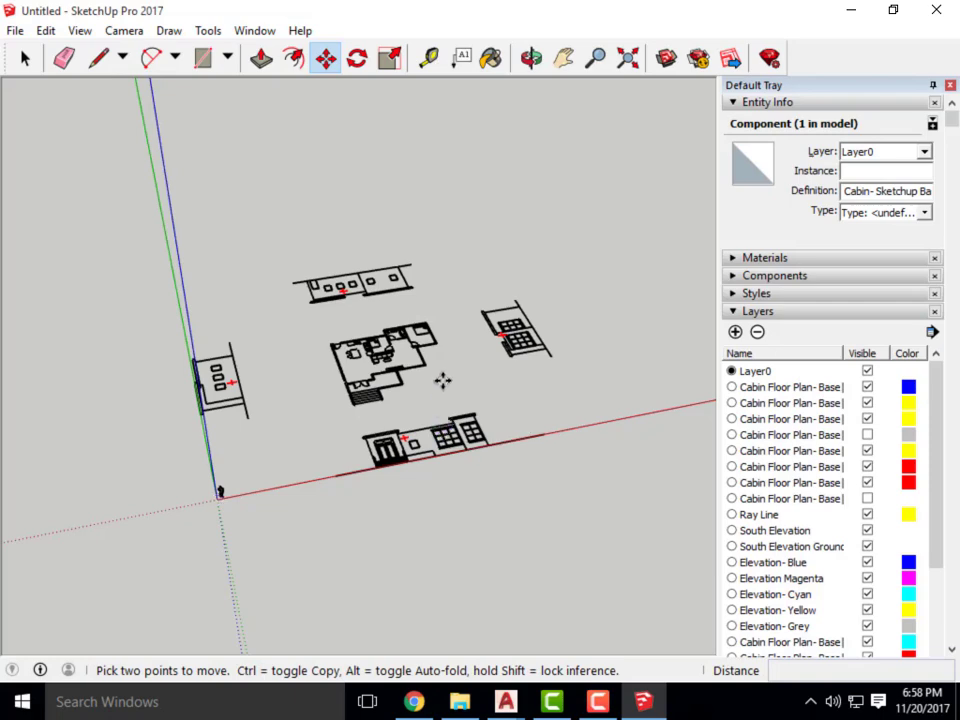
{"action": "middle_click_drag", "start_coordinate": [531, 452], "coordinate": [491, 508]}
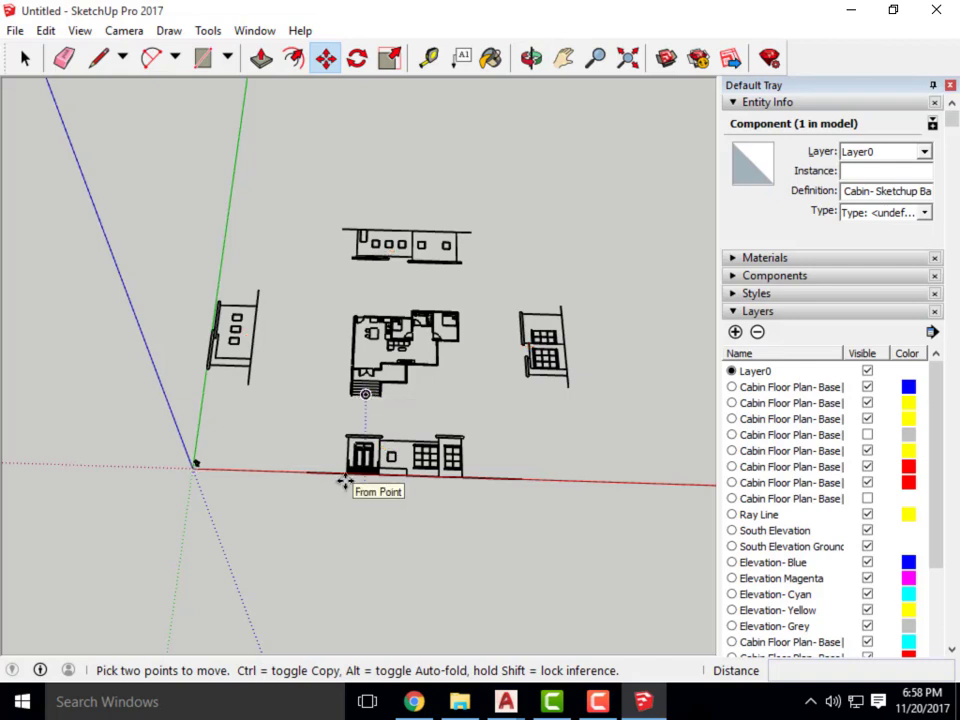
{"action": "middle_click_drag", "start_coordinate": [345, 484], "coordinate": [411, 416]}
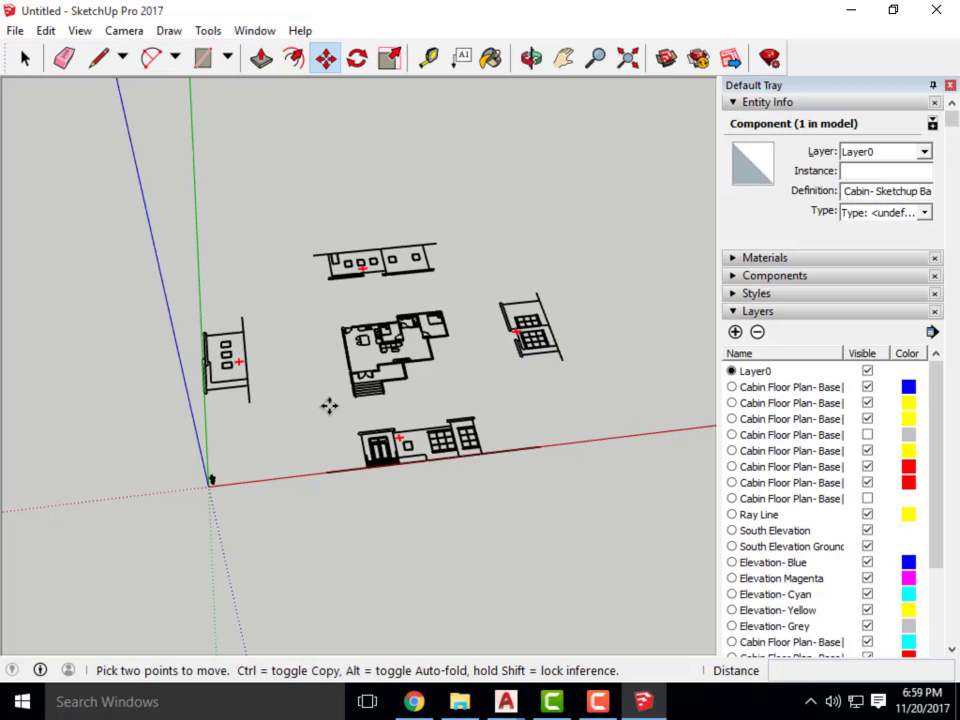
{"action": "middle_click_drag", "start_coordinate": [664, 484], "coordinate": [579, 489]}
{"action": "scroll", "coordinate": [568, 486], "scroll_direction": "up", "scroll_amount": 3}
{"action": "scroll", "coordinate": [497, 500], "scroll_direction": "down", "scroll_amount": 2}
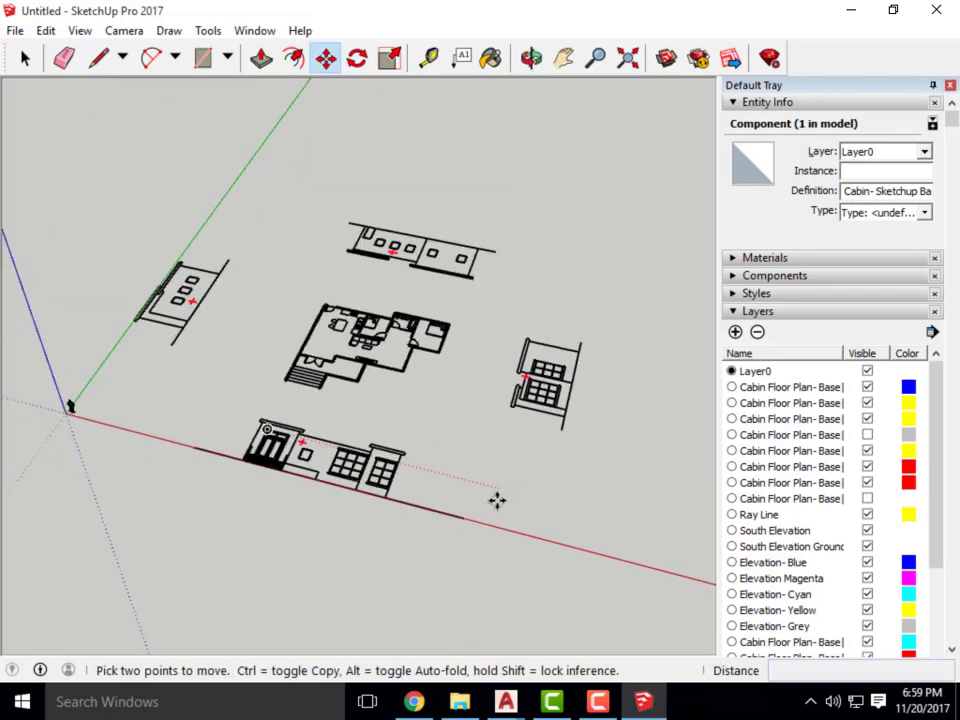
{"action": "scroll", "coordinate": [495, 501], "scroll_direction": "down", "scroll_amount": 2}
{"action": "scroll", "coordinate": [390, 385], "scroll_direction": "up", "scroll_amount": 4}
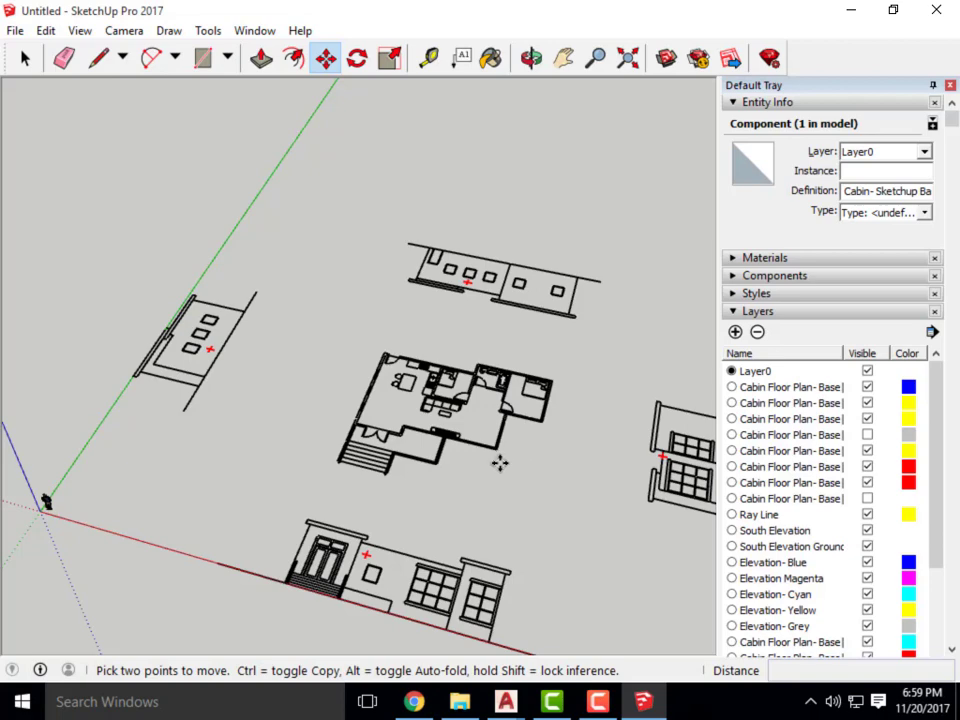
{"action": "scroll", "coordinate": [363, 358], "scroll_direction": "down", "scroll_amount": 3}
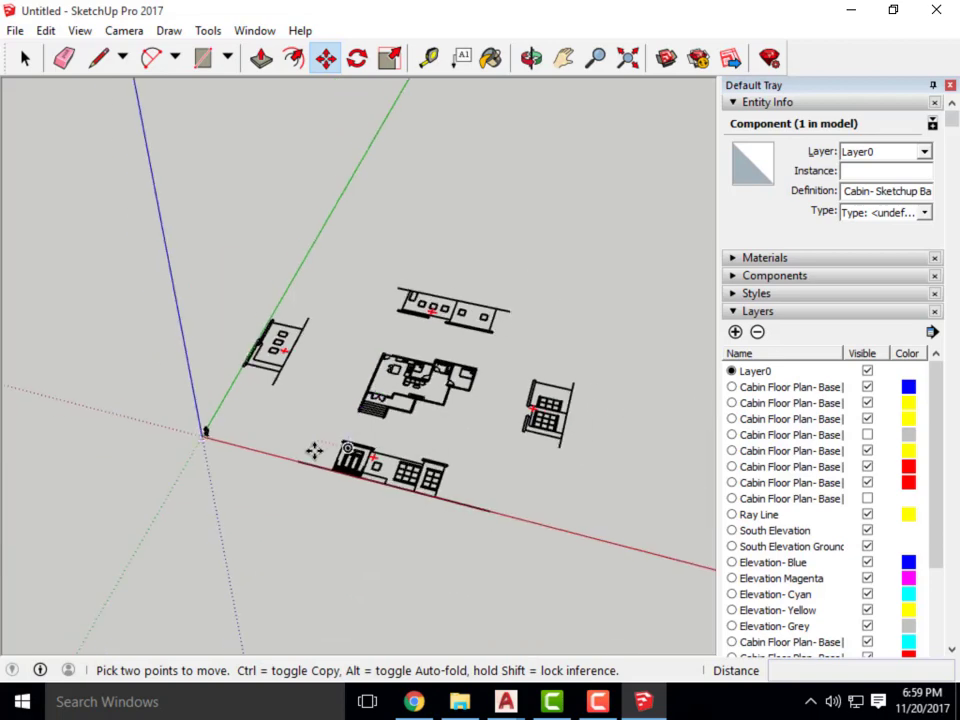
{"action": "middle_click_drag", "start_coordinate": [315, 450], "coordinate": [543, 311]}
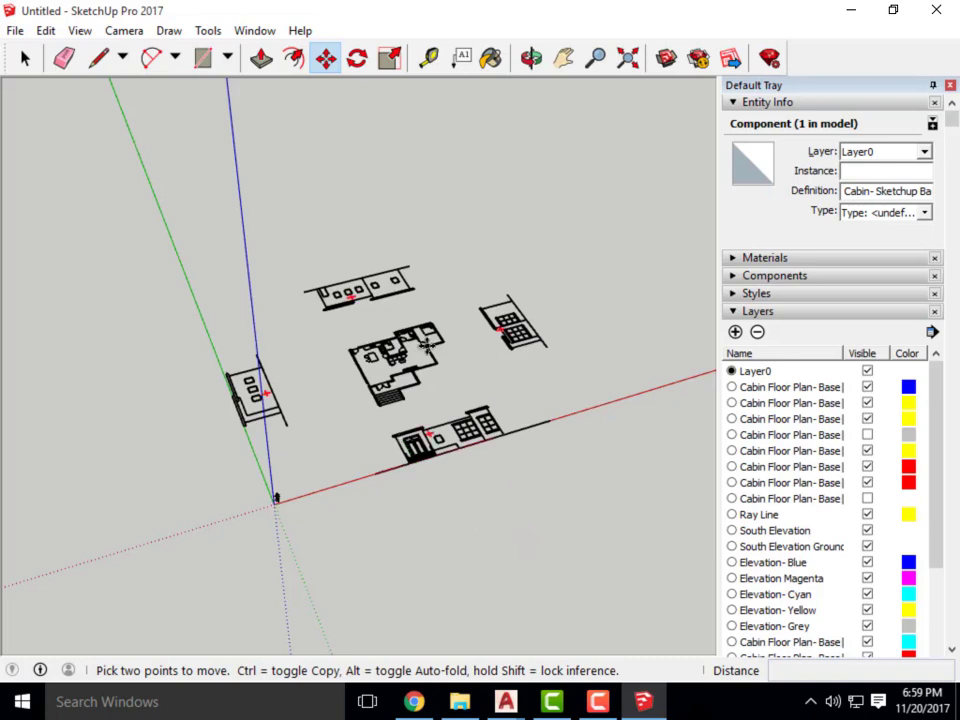
{"action": "scroll", "coordinate": [500, 530], "scroll_direction": "up", "scroll_amount": 1}
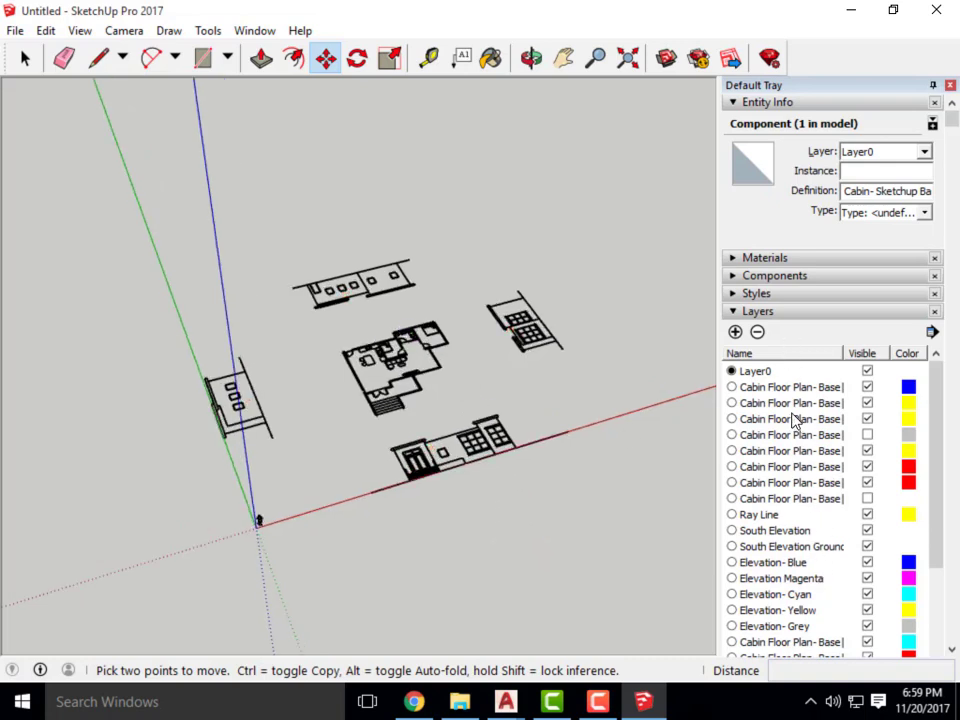
Explode the imported cabin component into 445 separate entities, keeping the plan and four elevations.
{"action": "left_click", "coordinate": [26, 58]}
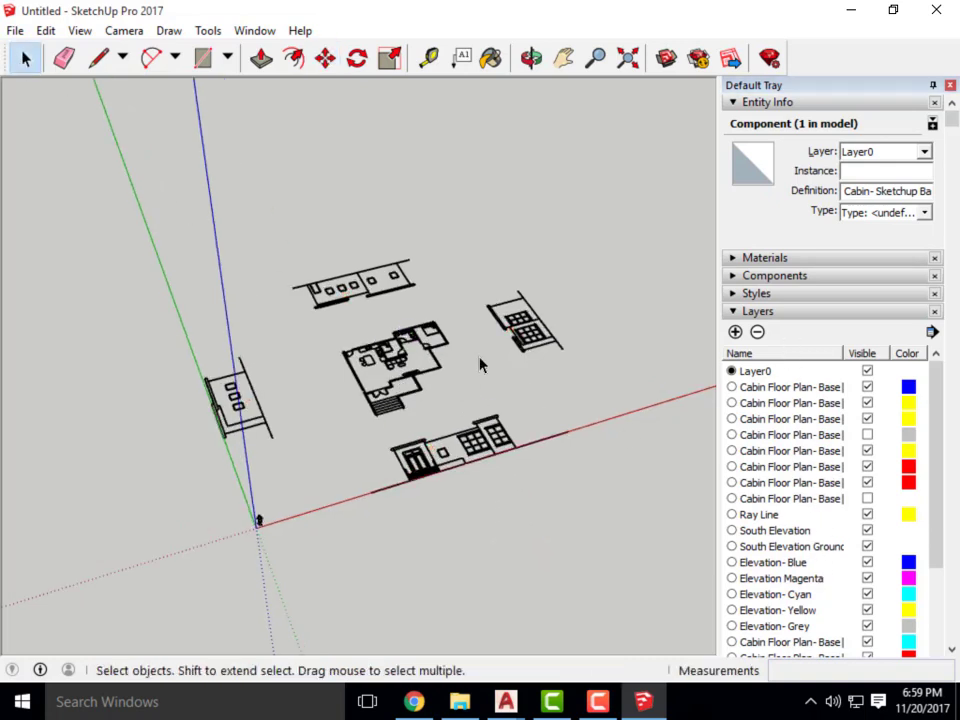
{"action": "middle_click_drag", "start_coordinate": [480, 365], "coordinate": [407, 440]}
{"action": "left_click", "coordinate": [454, 478]}
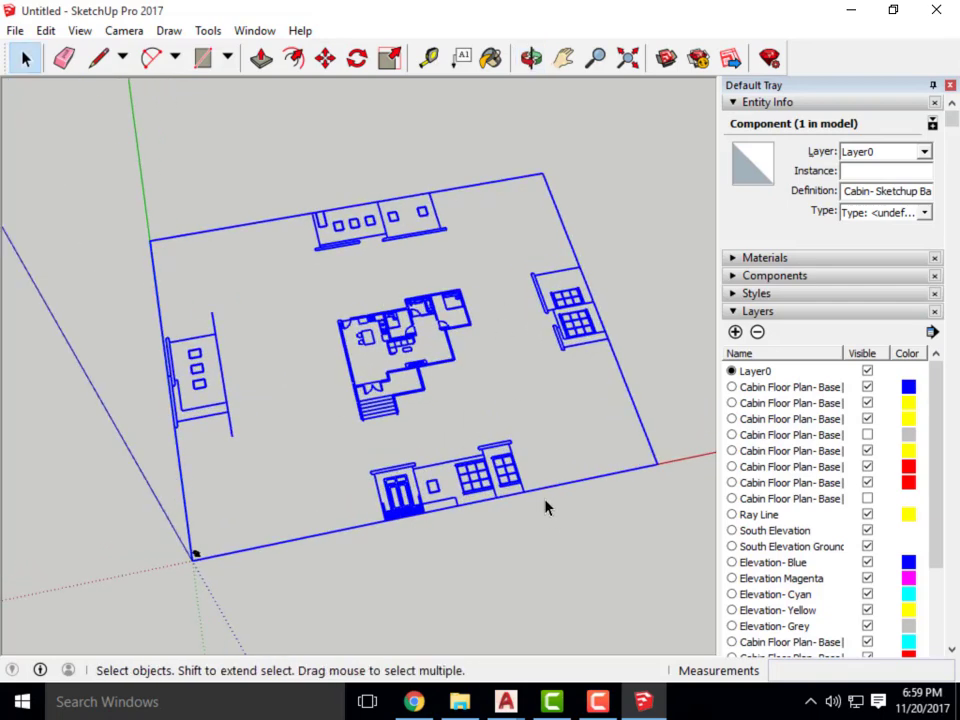
{"action": "left_click", "coordinate": [681, 315]}
{"action": "left_click", "coordinate": [500, 452]}
{"action": "left_click", "coordinate": [620, 245]}
{"action": "left_click", "coordinate": [487, 467]}
{"action": "right_click", "coordinate": [452, 344]}
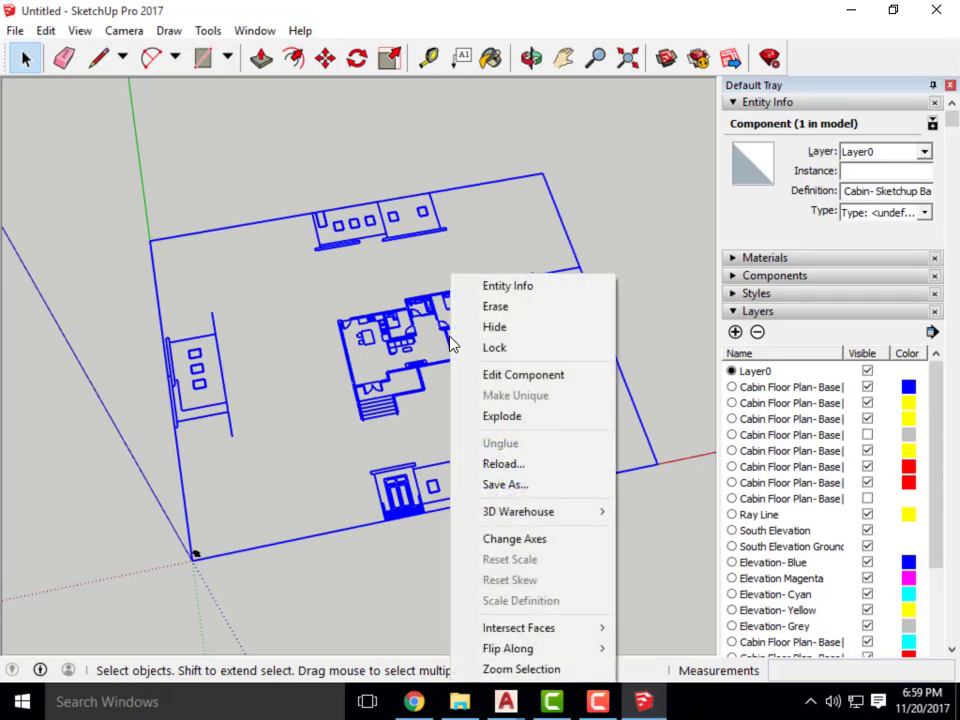
{"action": "left_click", "coordinate": [510, 416]}
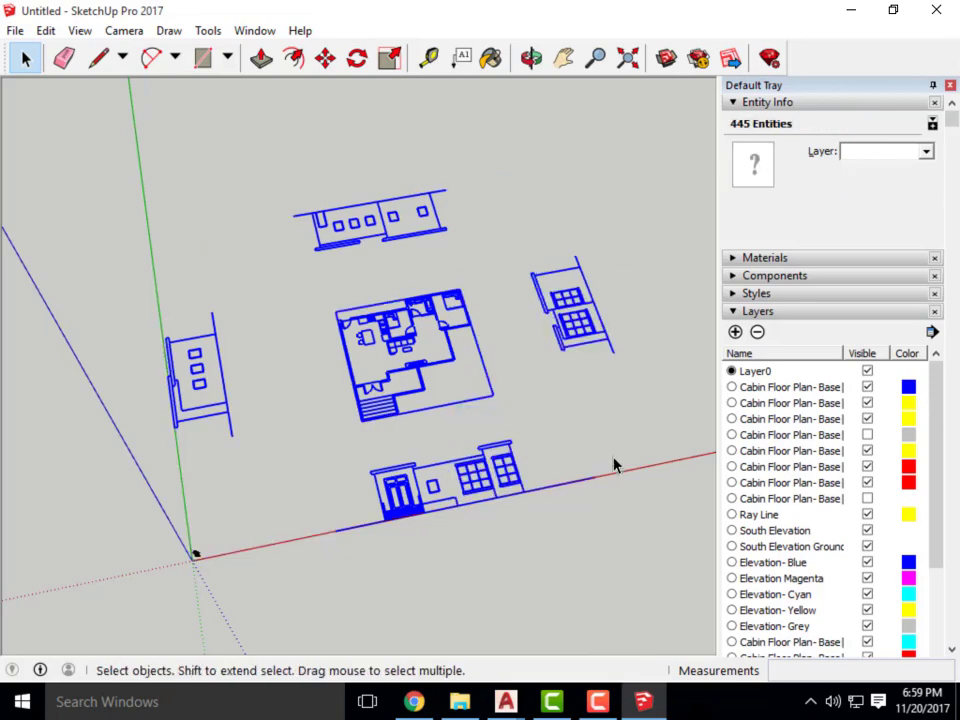
{"action": "left_click", "coordinate": [602, 360]}
Check a window edge's layer, then reorient the view toward the elevations.
{"action": "scroll", "coordinate": [585, 360], "scroll_direction": "up", "scroll_amount": 6}
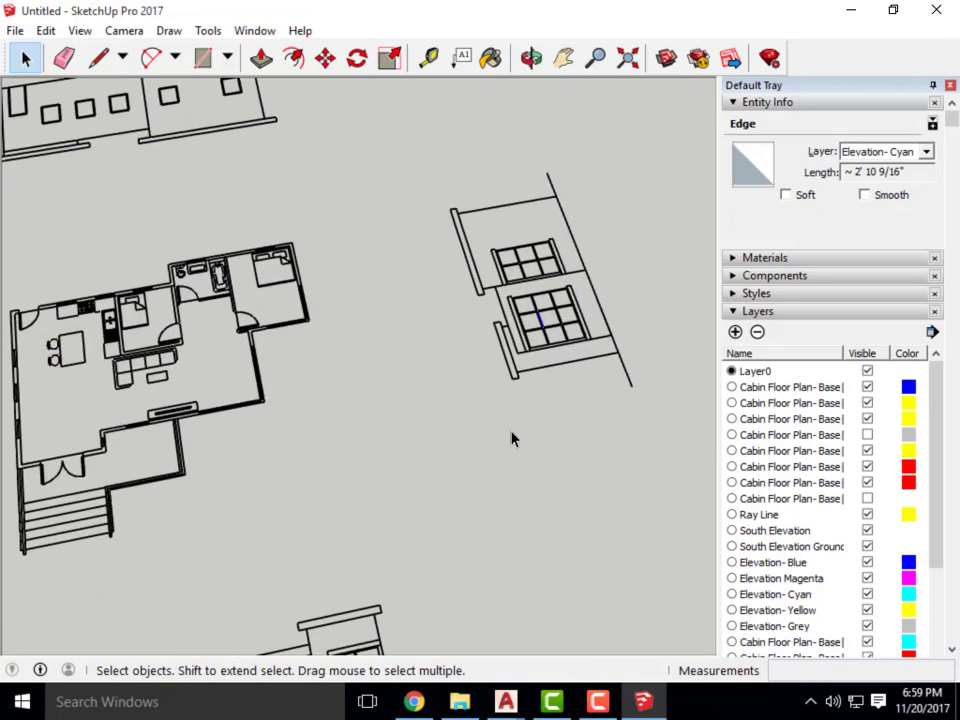
{"action": "left_click", "coordinate": [588, 318]}
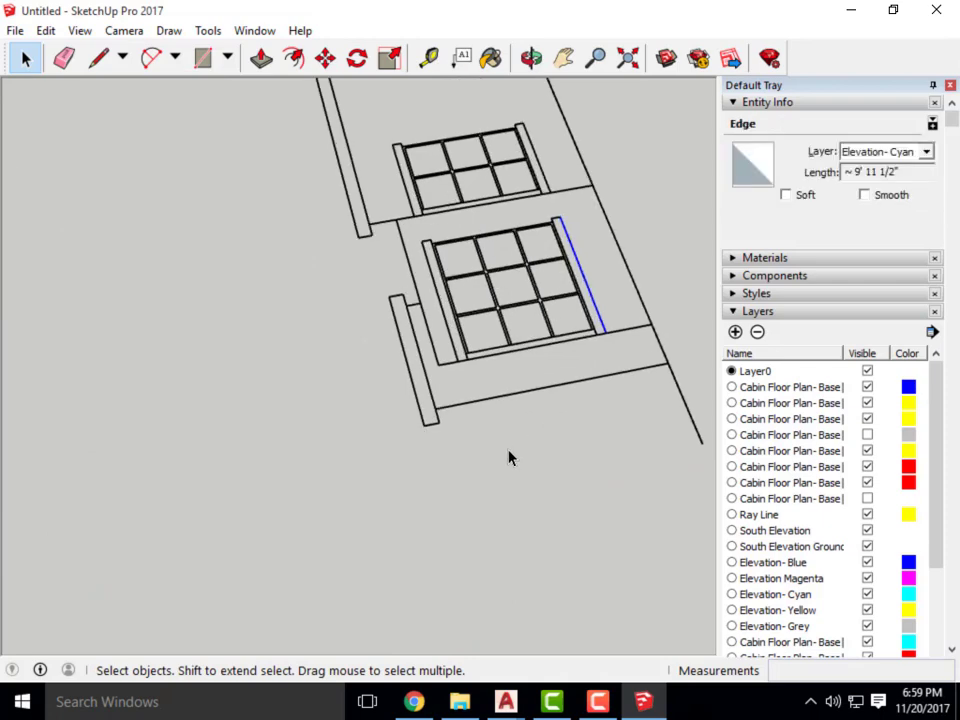
{"action": "scroll", "coordinate": [567, 318], "scroll_direction": "down", "scroll_amount": 5}
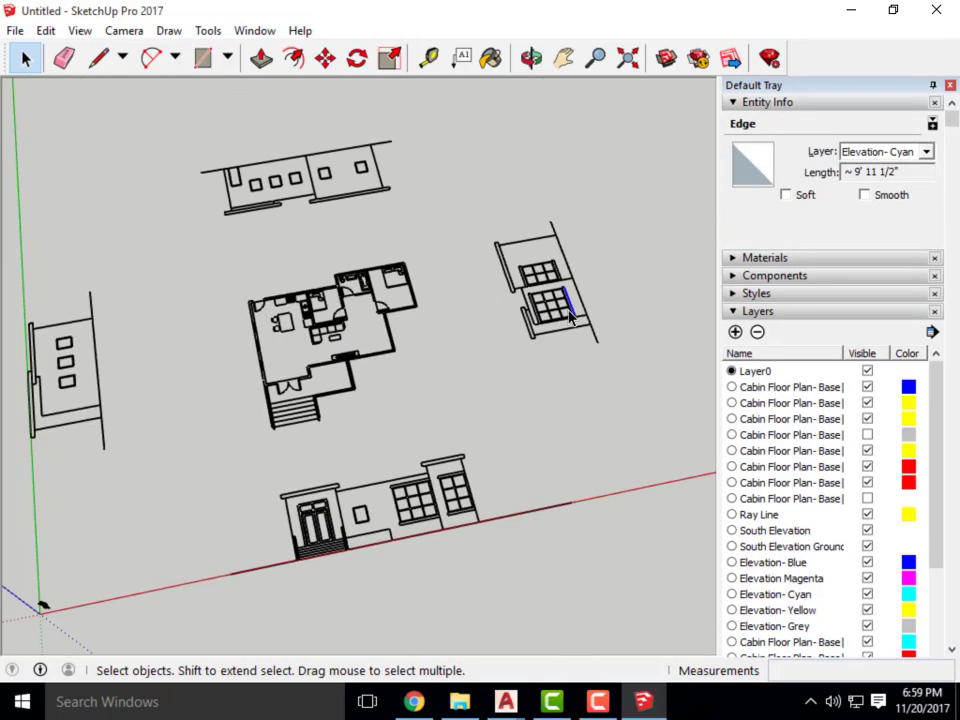
{"action": "left_click", "coordinate": [594, 394]}
{"action": "mouse_move", "coordinate": [594, 394]}
{"action": "middle_mouse_down"}
{"action": "mouse_move", "coordinate": [484, 441]}
{"action": "mouse_move", "coordinate": [506, 443]}
{"action": "middle_mouse_up"}
{"action": "scroll", "coordinate": [573, 380], "scroll_direction": "up", "scroll_amount": 3}
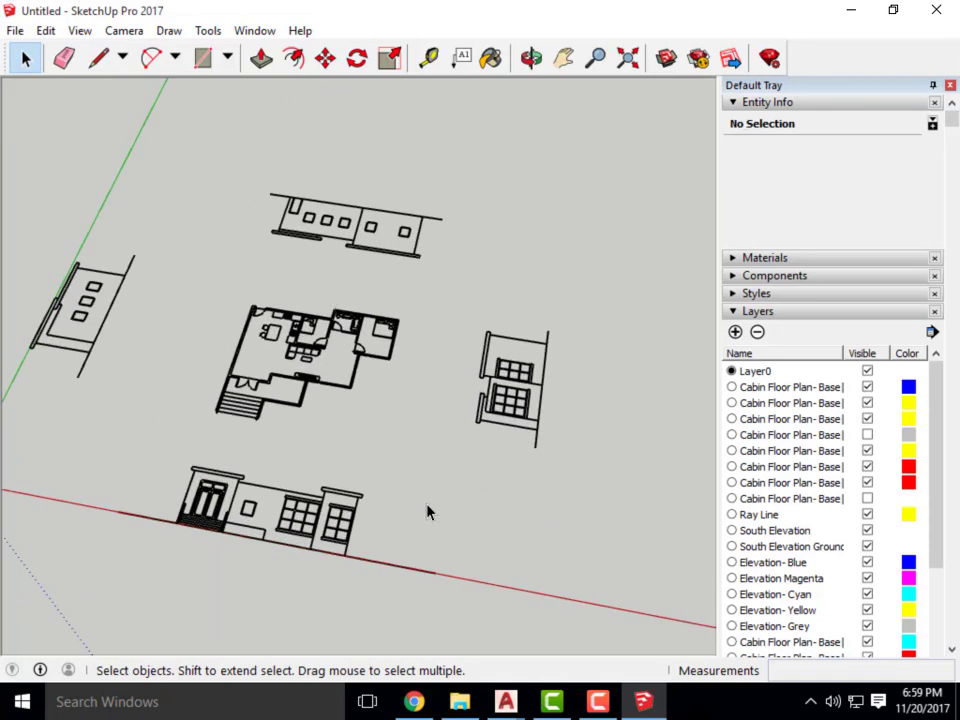
Crossing-select all of the right elevation's lines and make them a group.
{"action": "left_click_drag", "start_coordinate": [572, 464], "coordinate": [443, 316]}
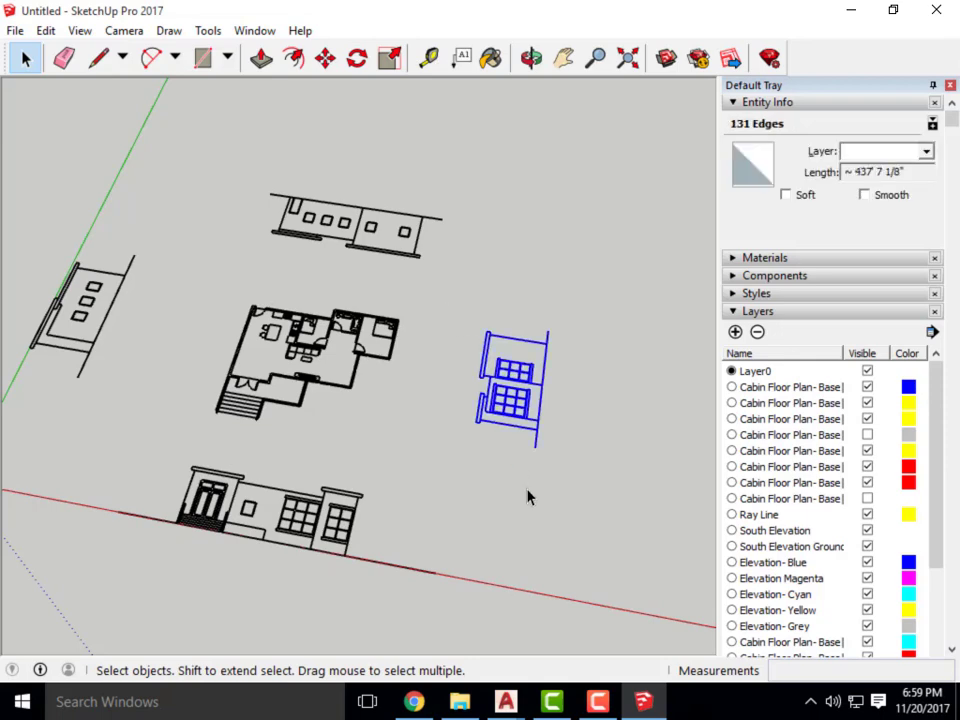
{"action": "scroll", "coordinate": [536, 497], "scroll_direction": "up", "scroll_amount": 1}
{"action": "scroll", "coordinate": [601, 475], "scroll_direction": "up", "scroll_amount": 1}
{"action": "right_click", "coordinate": [513, 373]}
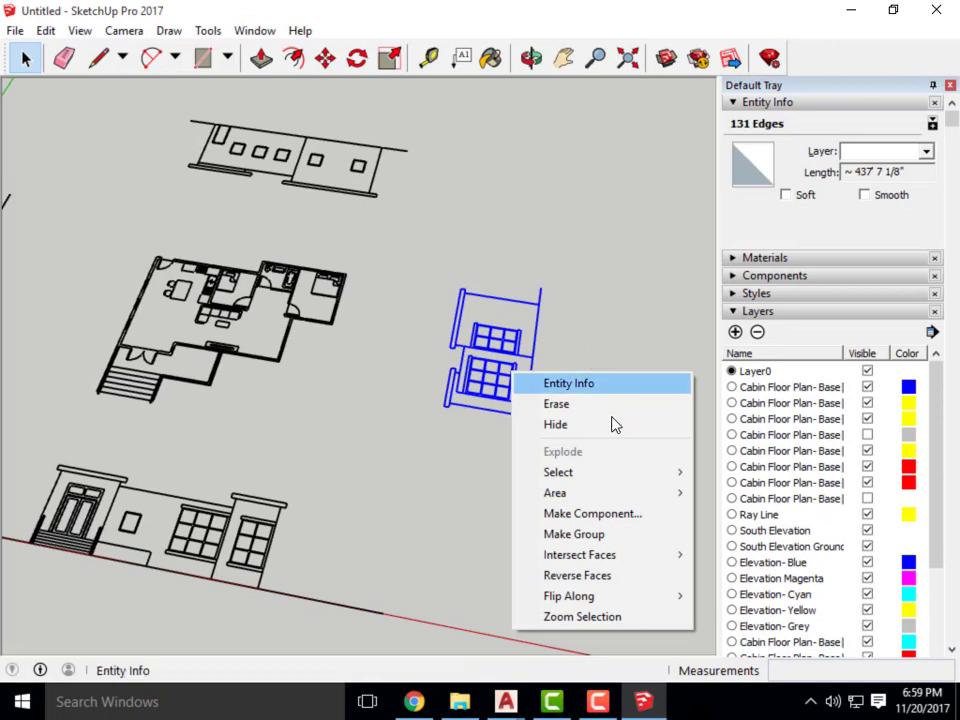
{"action": "left_click", "coordinate": [540, 370]}
{"action": "left_click_drag", "start_coordinate": [534, 433], "coordinate": [430, 303]}
{"action": "left_click", "coordinate": [551, 510]}
{"action": "left_click_drag", "start_coordinate": [612, 472], "coordinate": [430, 254]}
{"action": "right_click", "coordinate": [502, 373]}
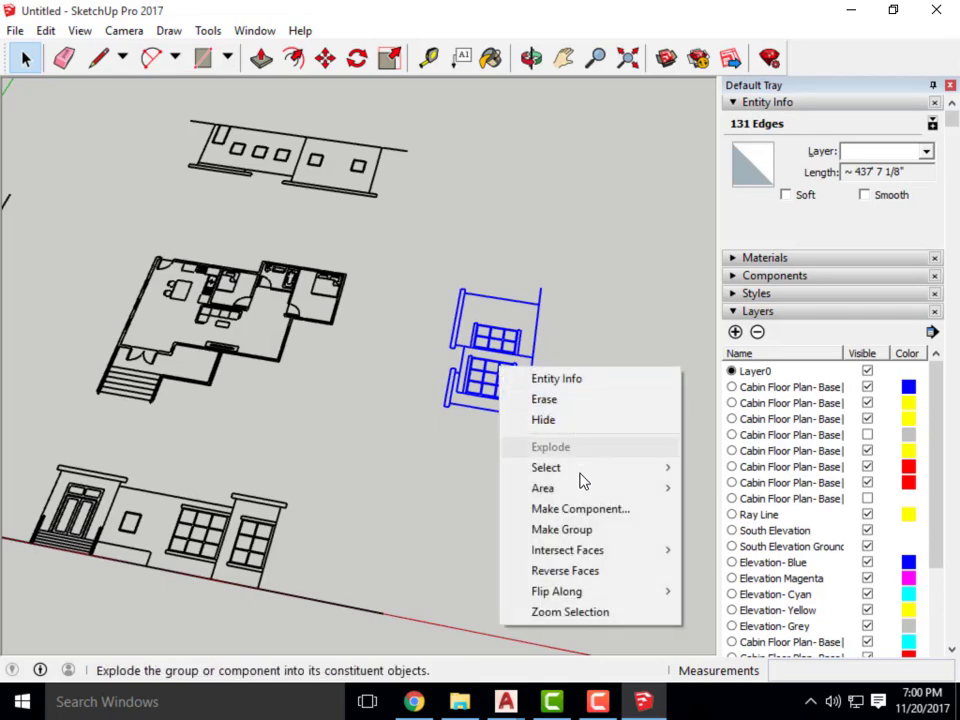
{"action": "left_click", "coordinate": [588, 533]}
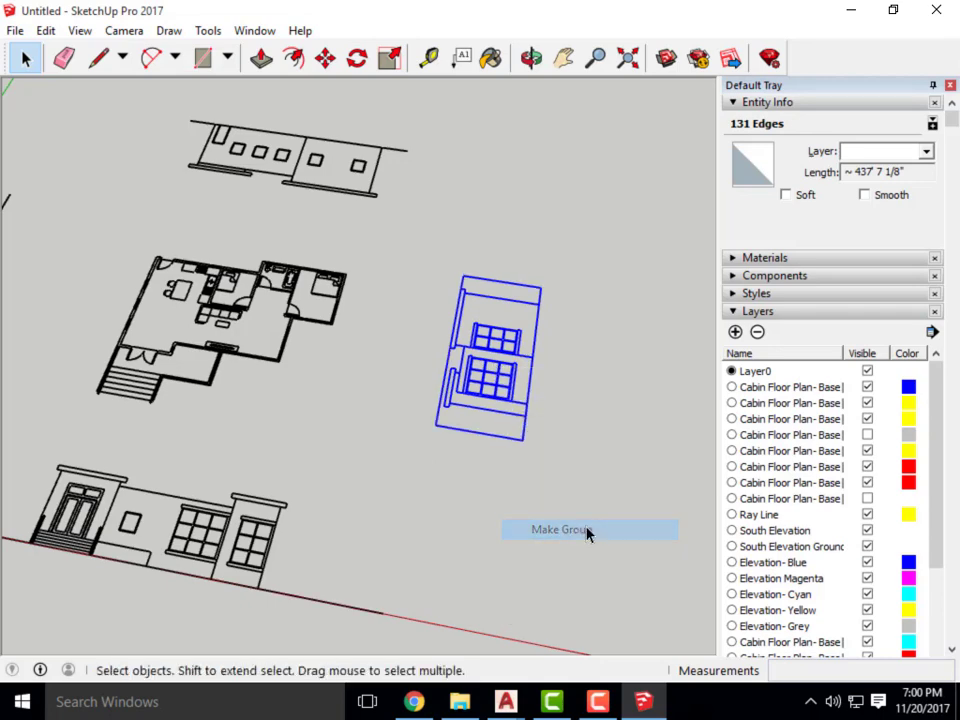
Orbit to a near-top view and group the lower elevation drawing.
{"action": "middle_click", "coordinate": [438, 182]}
{"action": "left_click", "coordinate": [585, 360]}
{"action": "middle_click_drag", "start_coordinate": [438, 182], "coordinate": [358, 542]}
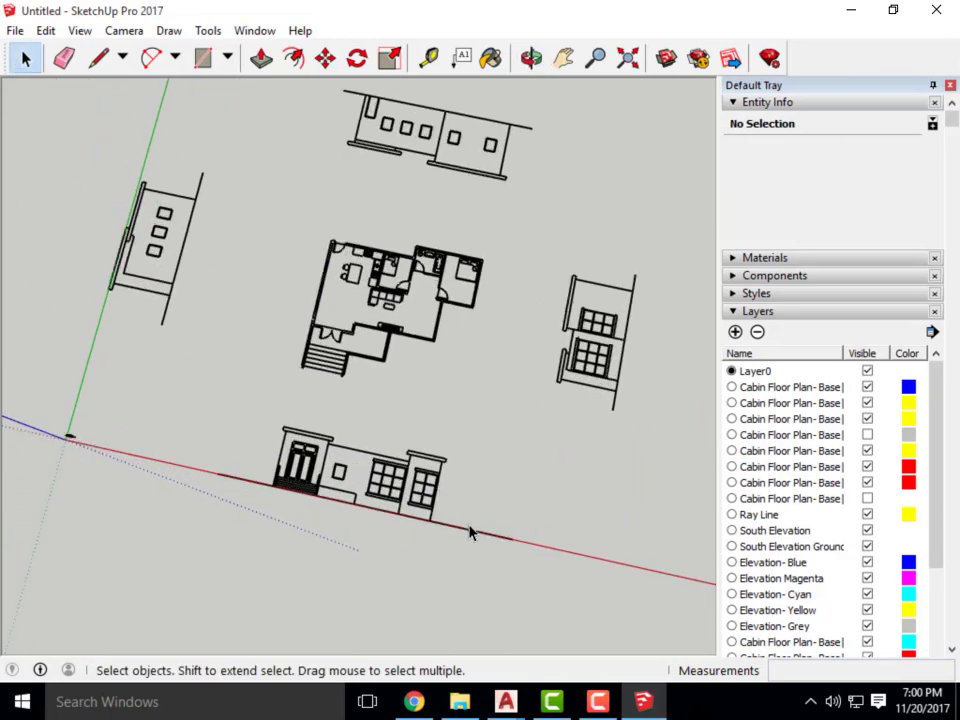
{"action": "left_click_drag", "start_coordinate": [489, 563], "coordinate": [231, 407]}
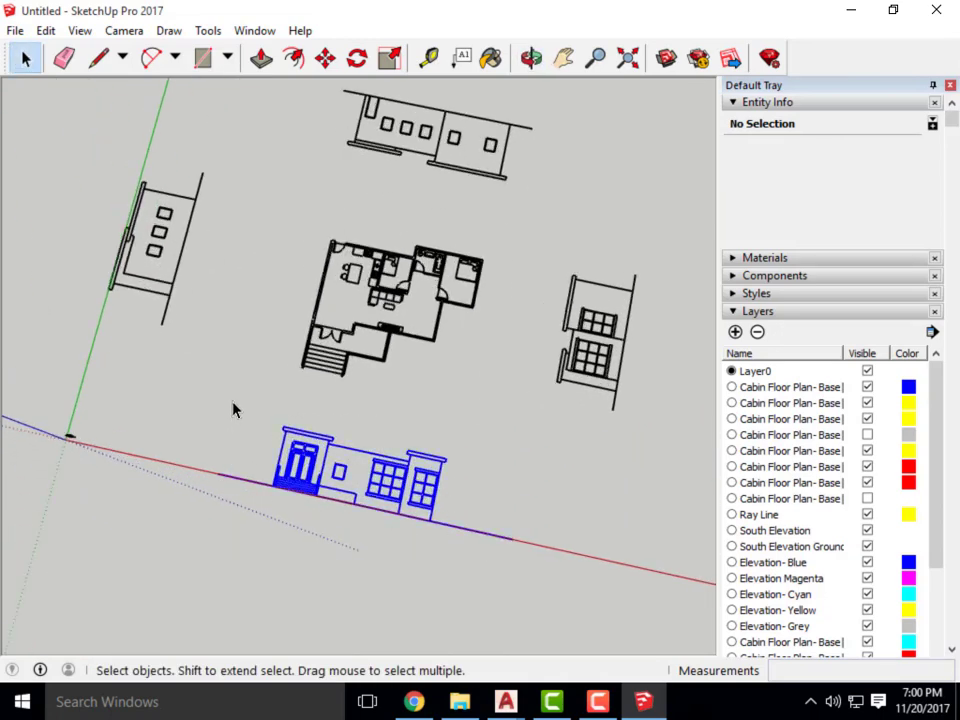
{"action": "right_click", "coordinate": [318, 487]}
{"action": "left_click", "coordinate": [400, 377]}
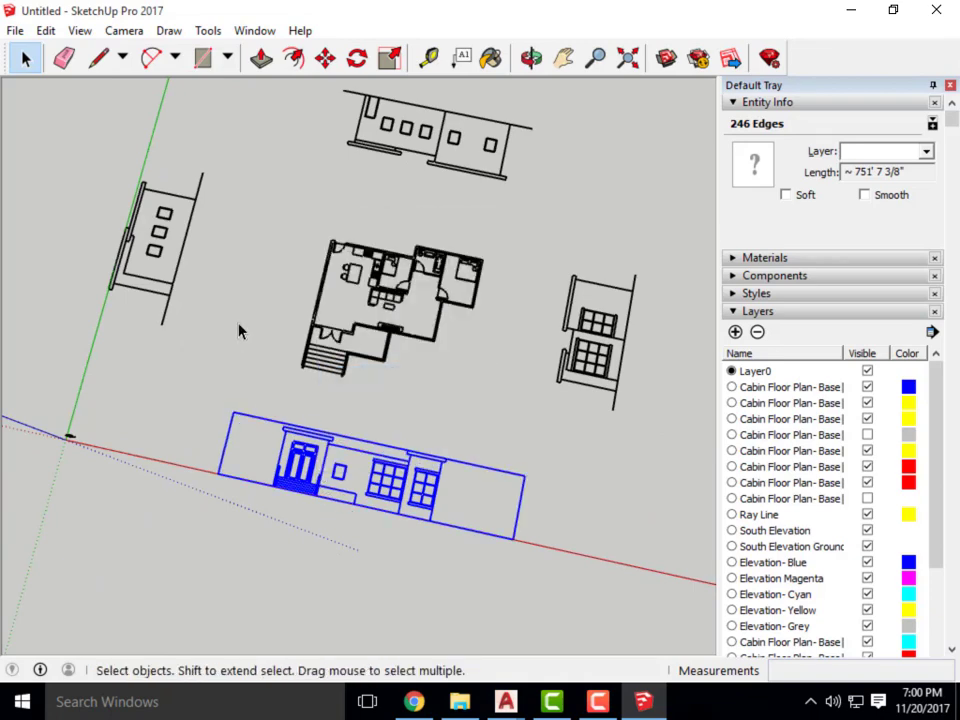
Group the left elevation drawing, then select the top elevation drawing.
{"action": "left_click_drag", "start_coordinate": [261, 407], "coordinate": [150, 235]}
{"action": "right_click", "coordinate": [153, 255]}
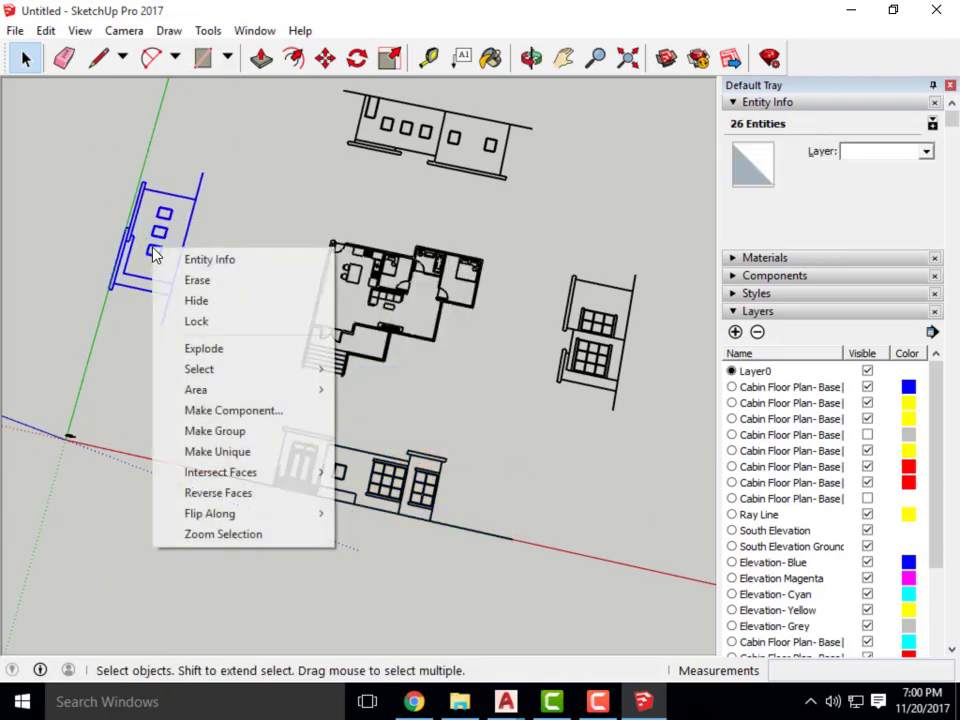
{"action": "left_click", "coordinate": [232, 433]}
{"action": "left_click", "coordinate": [482, 212]}
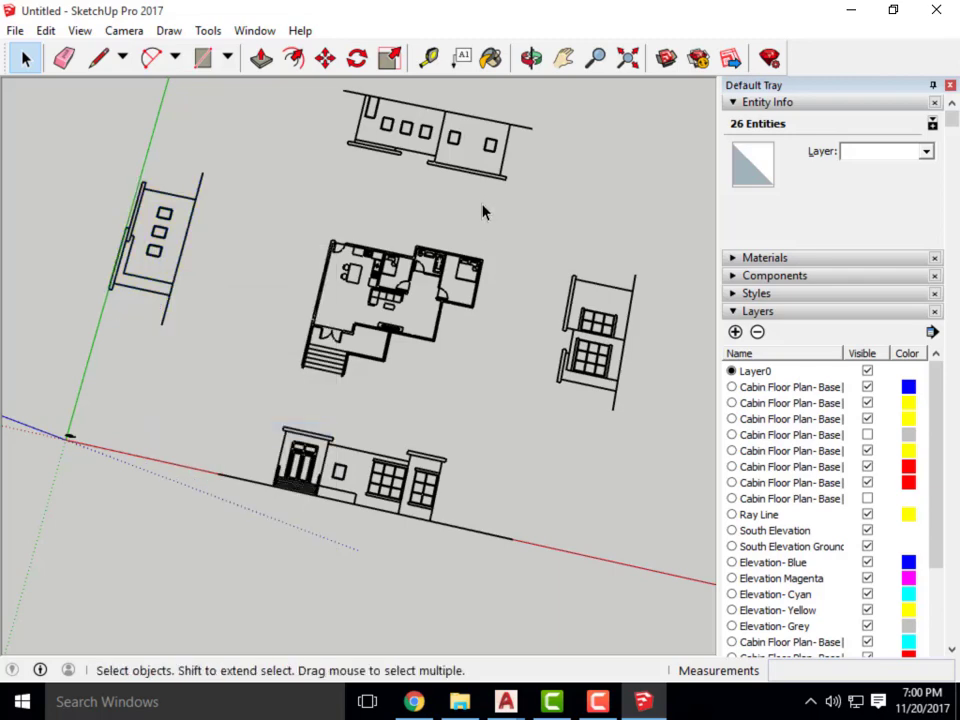
{"action": "left_click_drag", "start_coordinate": [572, 135], "coordinate": [428, 185]}
Make the top elevation drawing its own group and select the floor plan.
{"action": "right_click", "coordinate": [457, 168]}
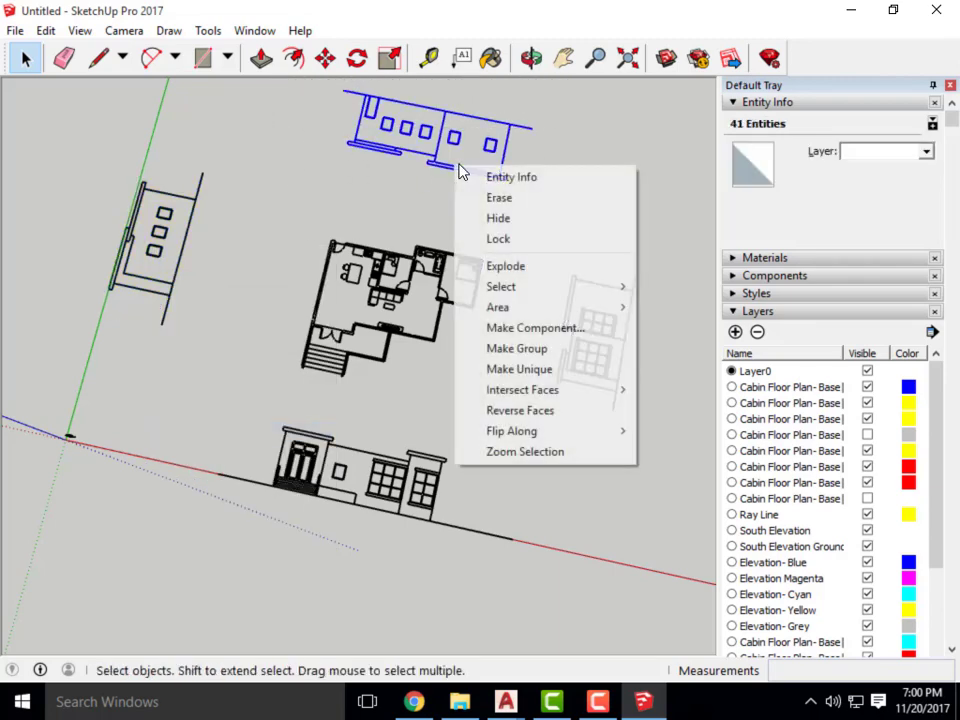
{"action": "left_click", "coordinate": [527, 348]}
{"action": "left_click_drag", "start_coordinate": [506, 403], "coordinate": [262, 214]}
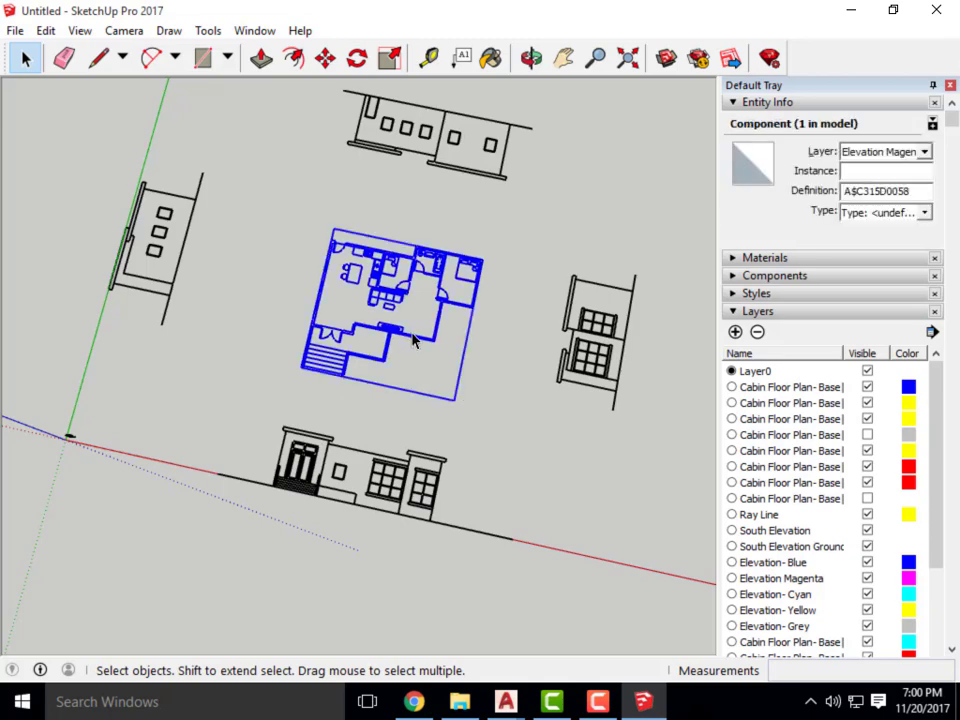
{"action": "right_click", "coordinate": [412, 340]}
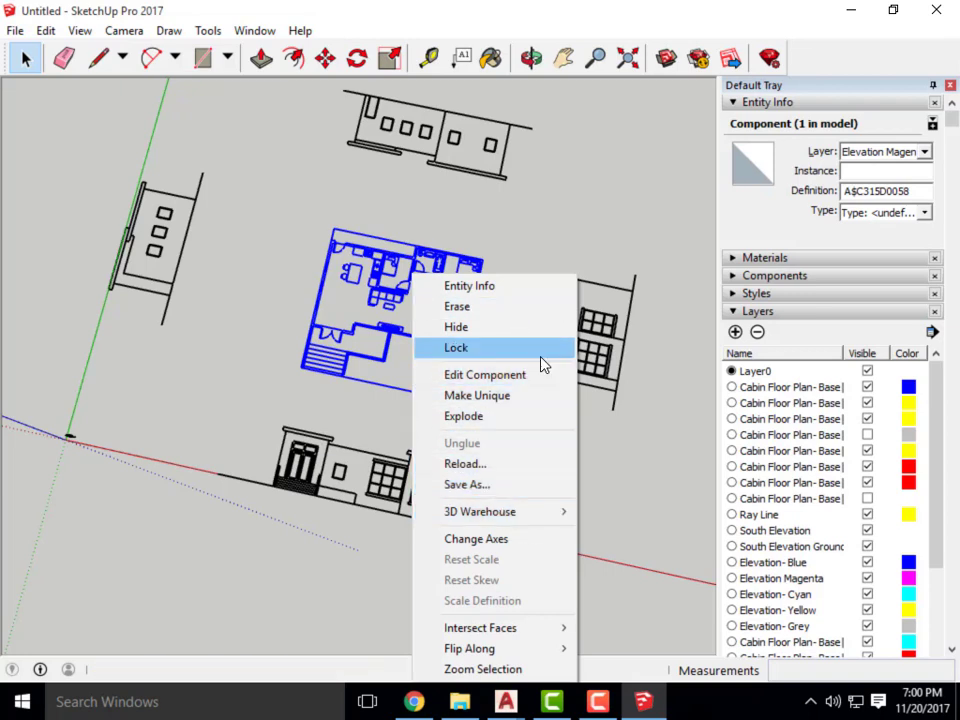
{"action": "left_click", "coordinate": [546, 268]}
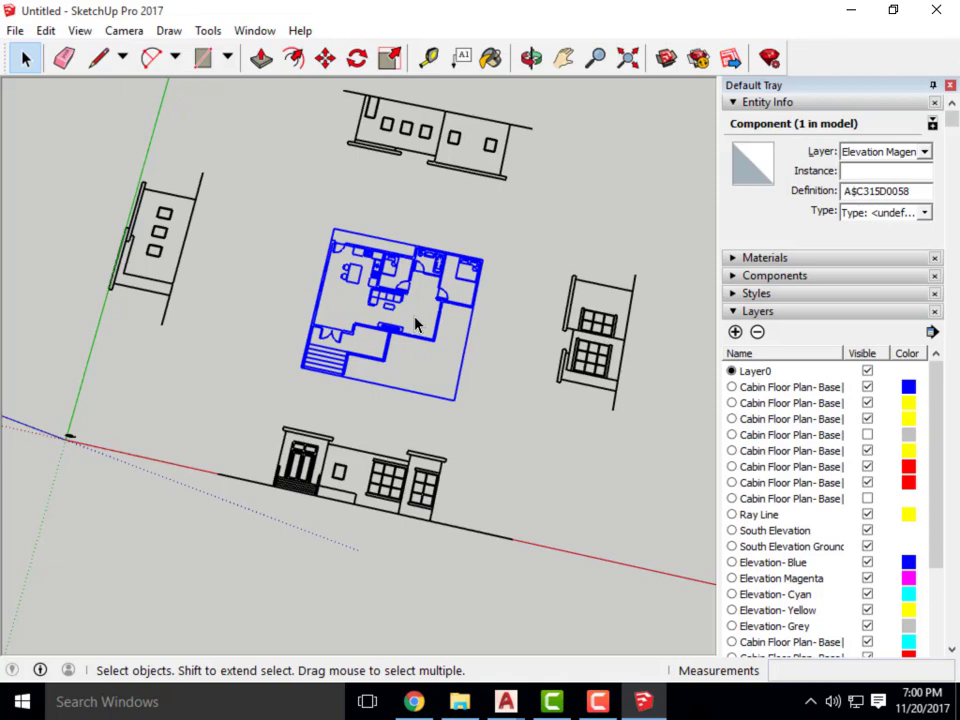
Explode the floor plan component into loose geometry.
{"action": "left_click", "coordinate": [486, 369]}
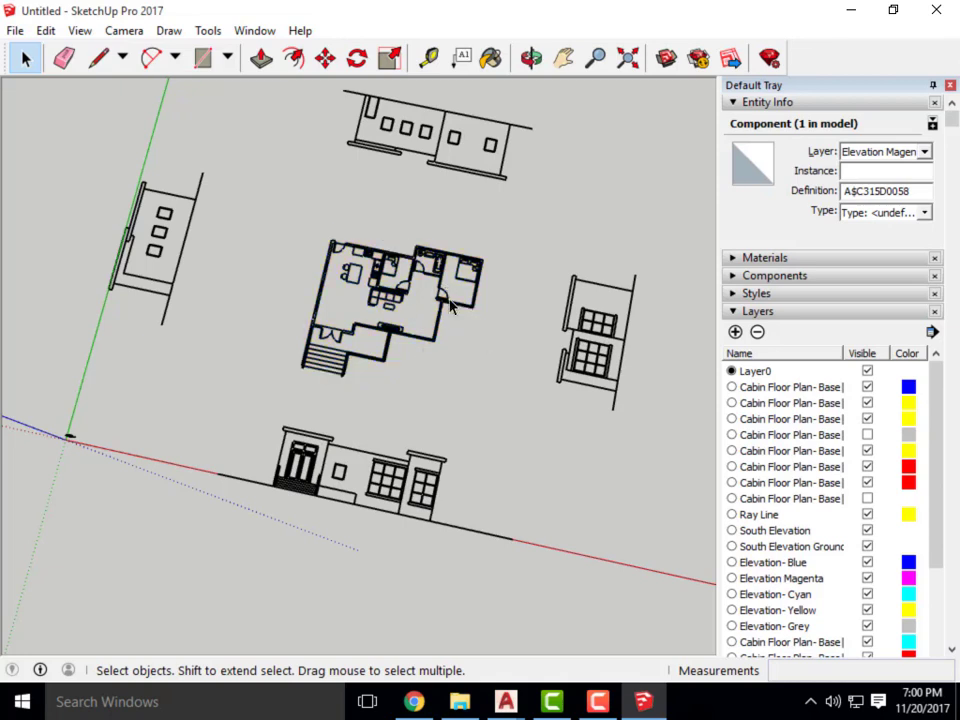
{"action": "left_click", "coordinate": [450, 307]}
{"action": "right_click", "coordinate": [450, 307]}
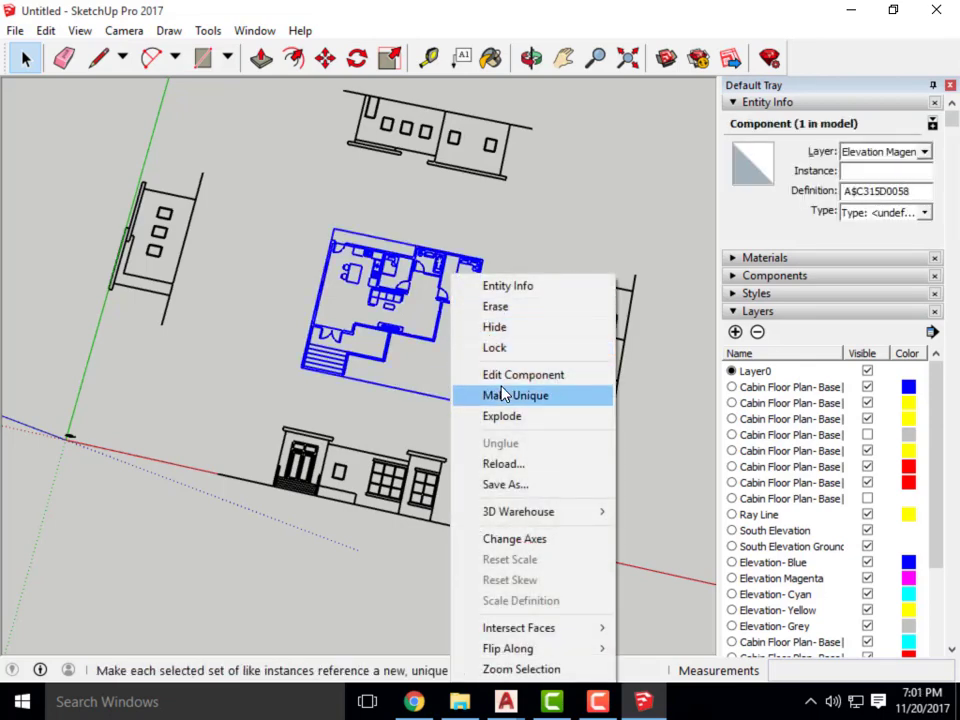
{"action": "left_click", "coordinate": [527, 416]}
{"action": "left_click", "coordinate": [532, 343]}
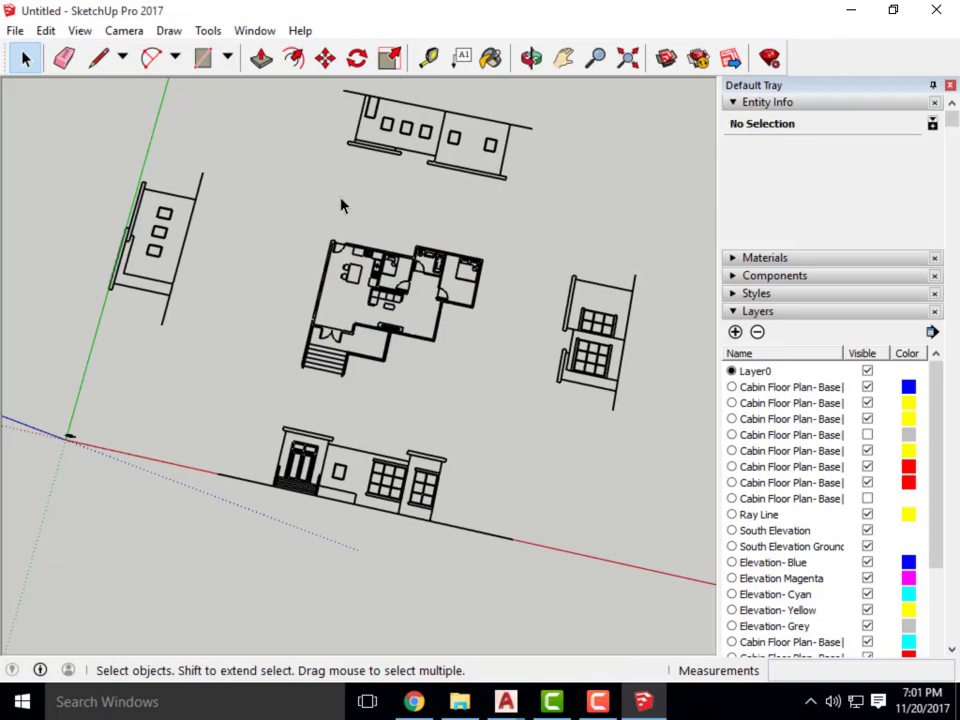
Group all of the exploded floor plan lines and select the new group to check it.
{"action": "left_click_drag", "start_coordinate": [518, 397], "coordinate": [296, 251]}
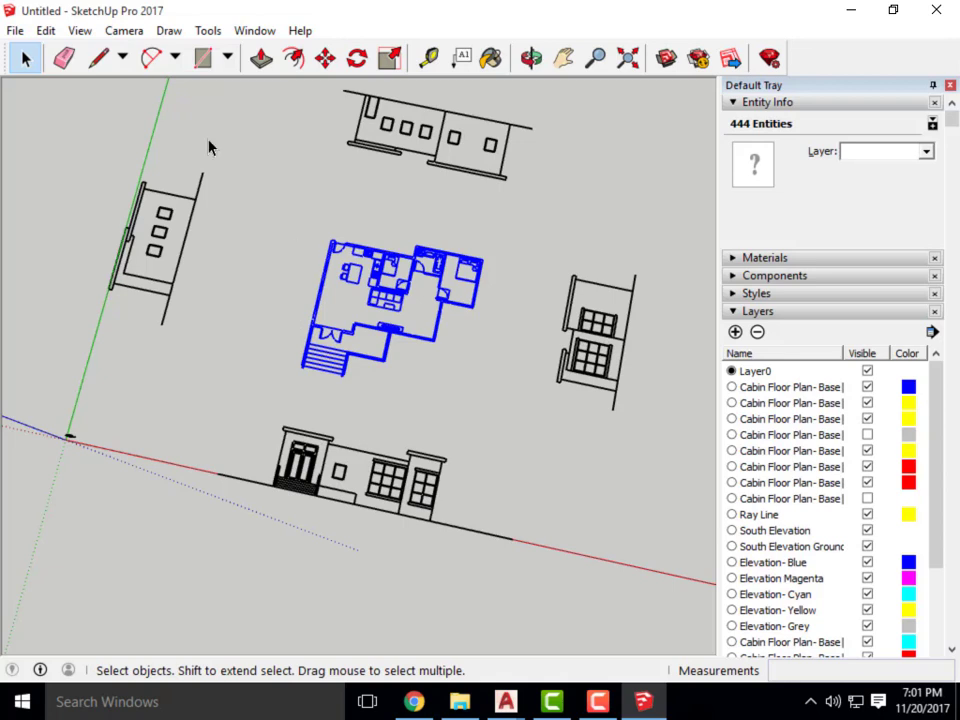
{"action": "right_click", "coordinate": [387, 287]}
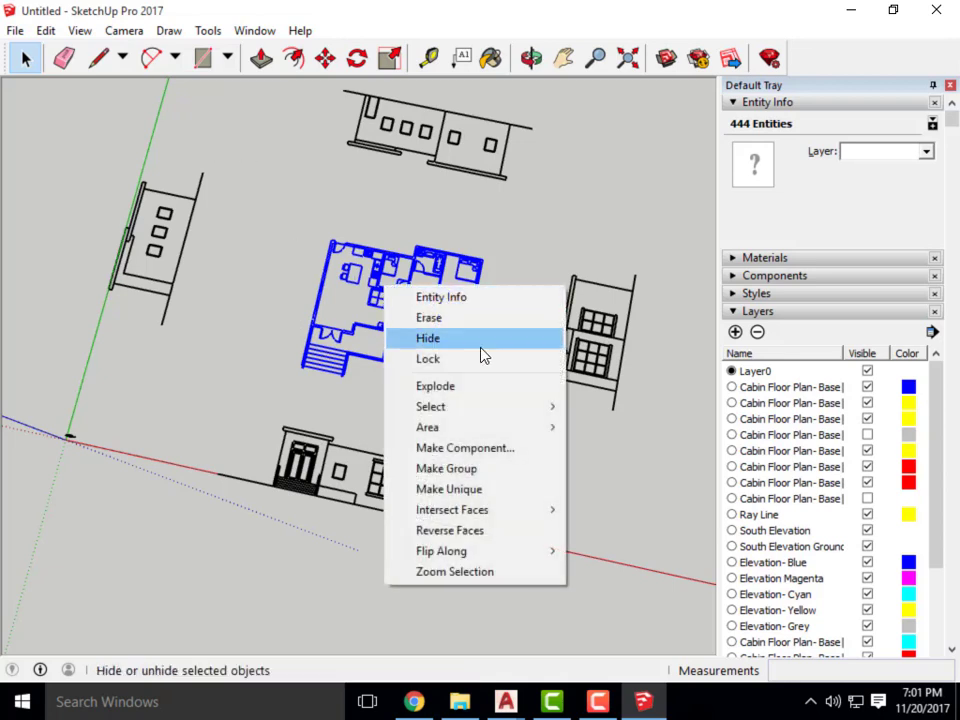
{"action": "left_click", "coordinate": [500, 485]}
{"action": "left_click", "coordinate": [495, 437]}
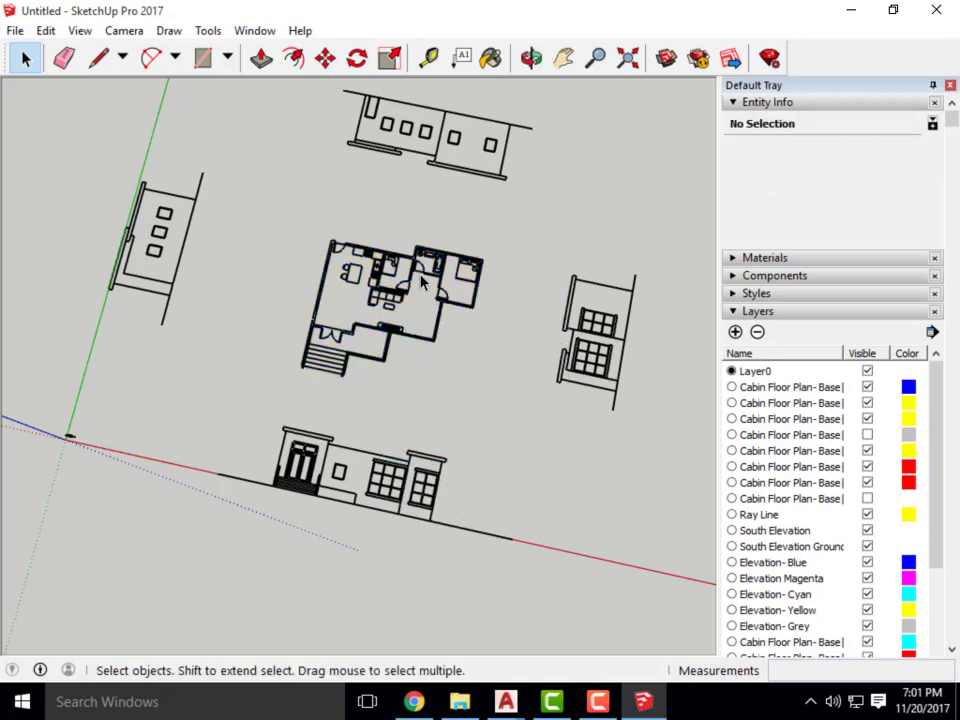
{"action": "left_click", "coordinate": [421, 283]}
{"action": "scroll", "coordinate": [430, 305], "scroll_direction": "up", "scroll_amount": 6}
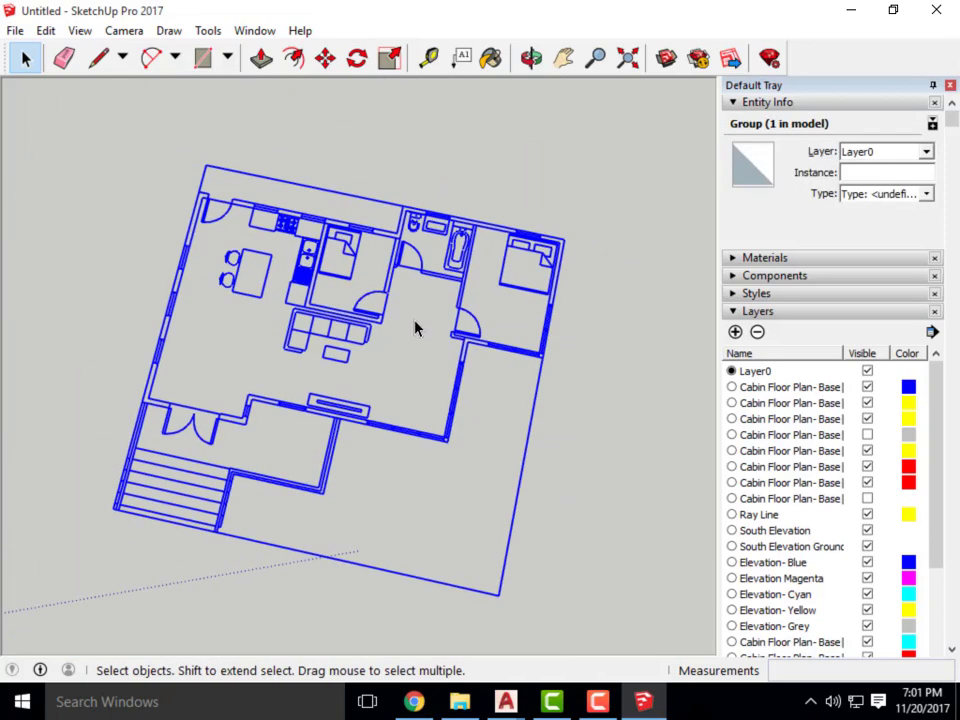
{"action": "scroll", "coordinate": [568, 336], "scroll_direction": "down", "scroll_amount": 5}
{"action": "left_click", "coordinate": [508, 330]}
Orbit and zoom until the cabin plan, with kitchen, bedrooms and stairs, is squarely seen from above.
{"action": "middle_click_drag", "start_coordinate": [354, 461], "coordinate": [346, 428]}
{"action": "scroll", "coordinate": [348, 336], "scroll_direction": "up", "scroll_amount": 3}
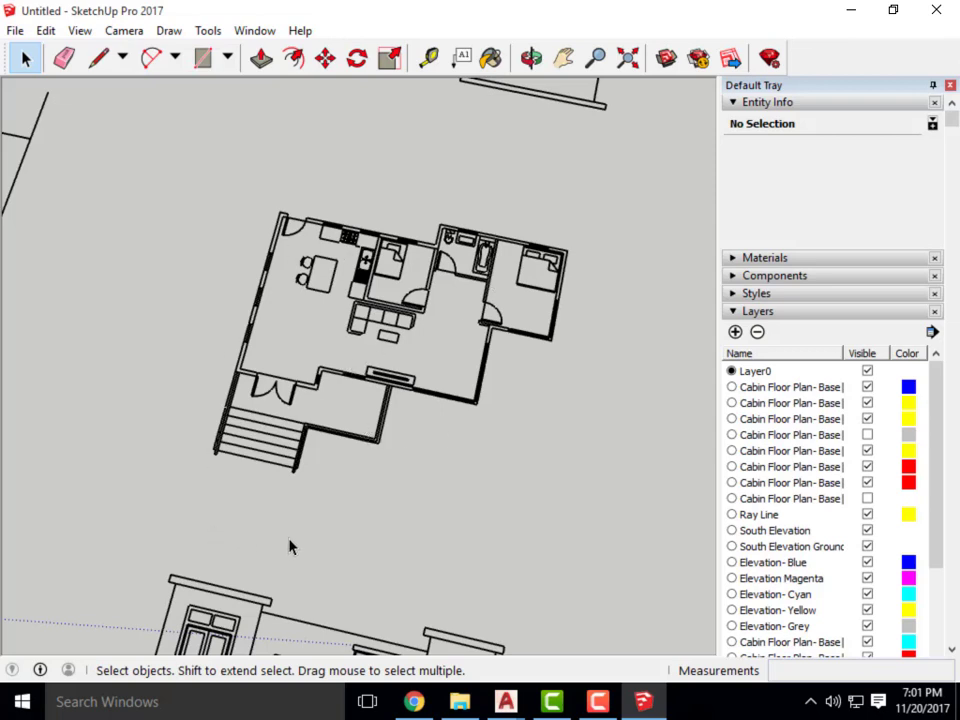
{"action": "middle_click_drag", "start_coordinate": [300, 388], "coordinate": [320, 465]}
{"action": "scroll", "coordinate": [331, 456], "scroll_direction": "up", "scroll_amount": 1}
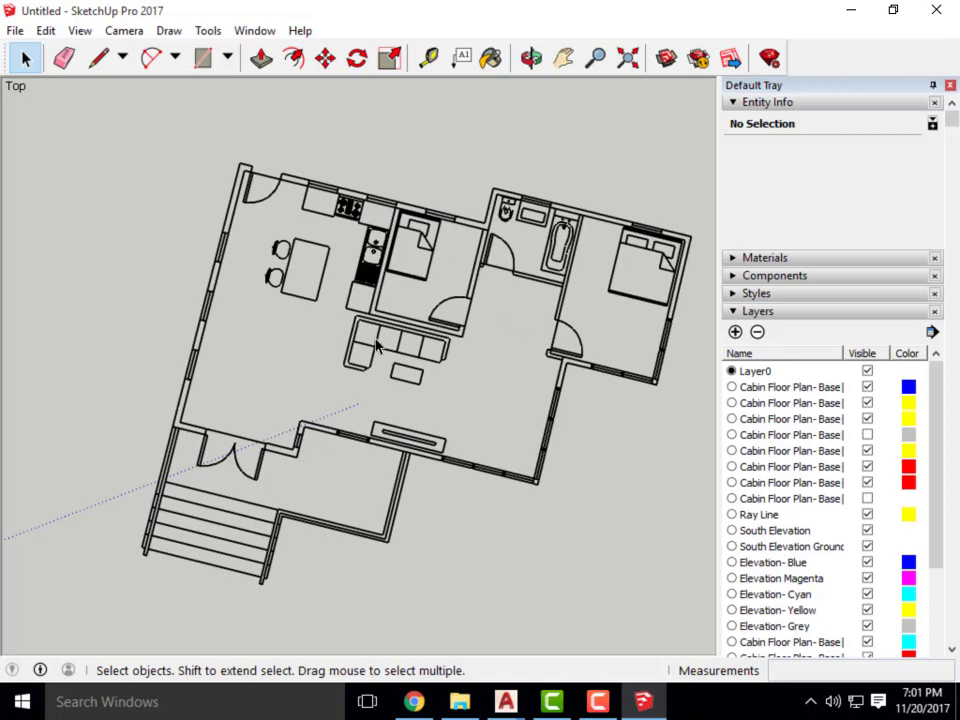
{"action": "scroll", "coordinate": [392, 328], "scroll_direction": "down", "scroll_amount": 2}
{"action": "middle_click_drag", "start_coordinate": [392, 330], "coordinate": [367, 336]}
{"action": "scroll", "coordinate": [360, 320], "scroll_direction": "up", "scroll_amount": 2}
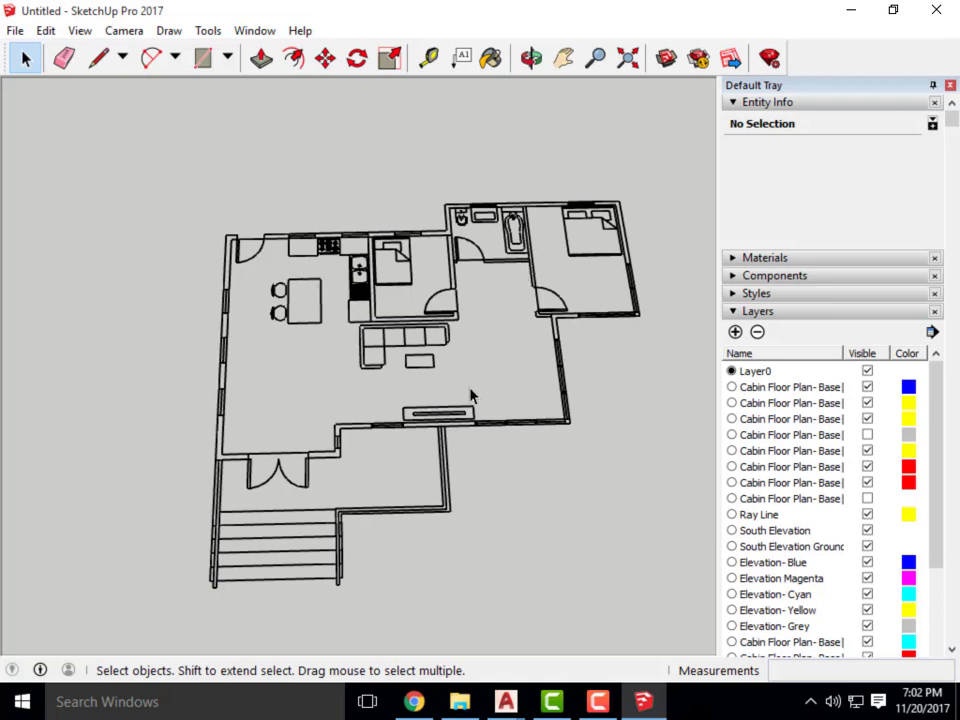
{"action": "middle_click_drag", "start_coordinate": [469, 392], "coordinate": [476, 411]}
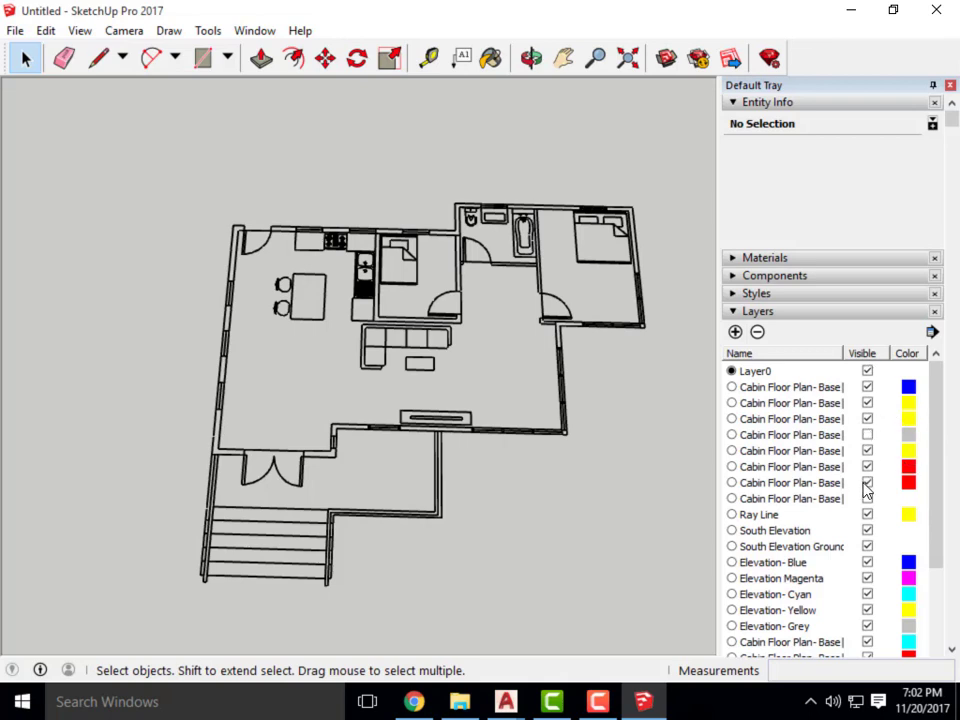
Hide the Ray Line layer in the Layers panel.
{"action": "scroll", "coordinate": [390, 370], "scroll_direction": "down", "scroll_amount": 3}
{"action": "scroll", "coordinate": [390, 370], "scroll_direction": "down", "scroll_amount": 4}
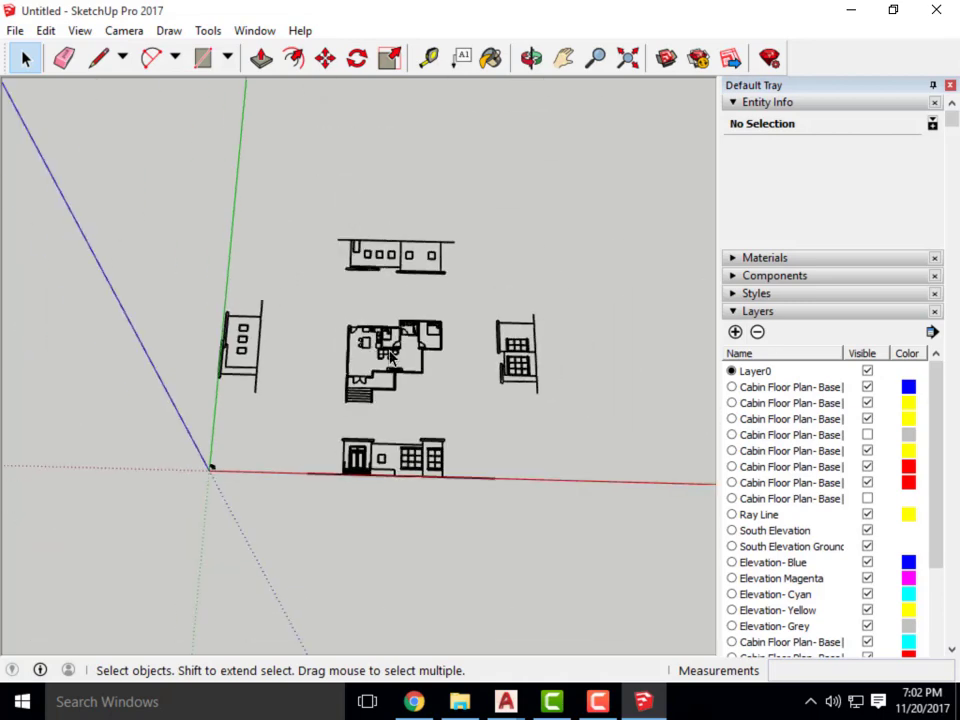
{"action": "scroll", "coordinate": [189, 364], "scroll_direction": "up", "scroll_amount": 4}
{"action": "left_click", "coordinate": [867, 515]}
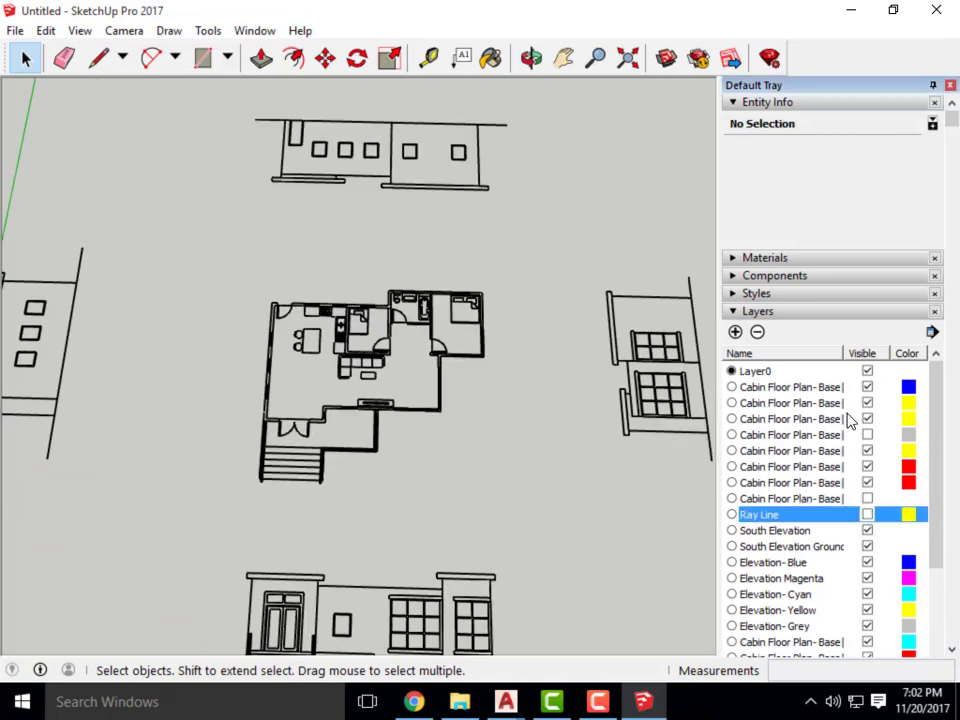
Widen the Default Tray and hide the Topography and Cabin Floor Plan- Base|Doors layers.
{"action": "left_click_drag", "start_coordinate": [843, 356], "coordinate": [877, 354]}
{"action": "left_click_drag", "start_coordinate": [706, 345], "coordinate": [522, 343]}
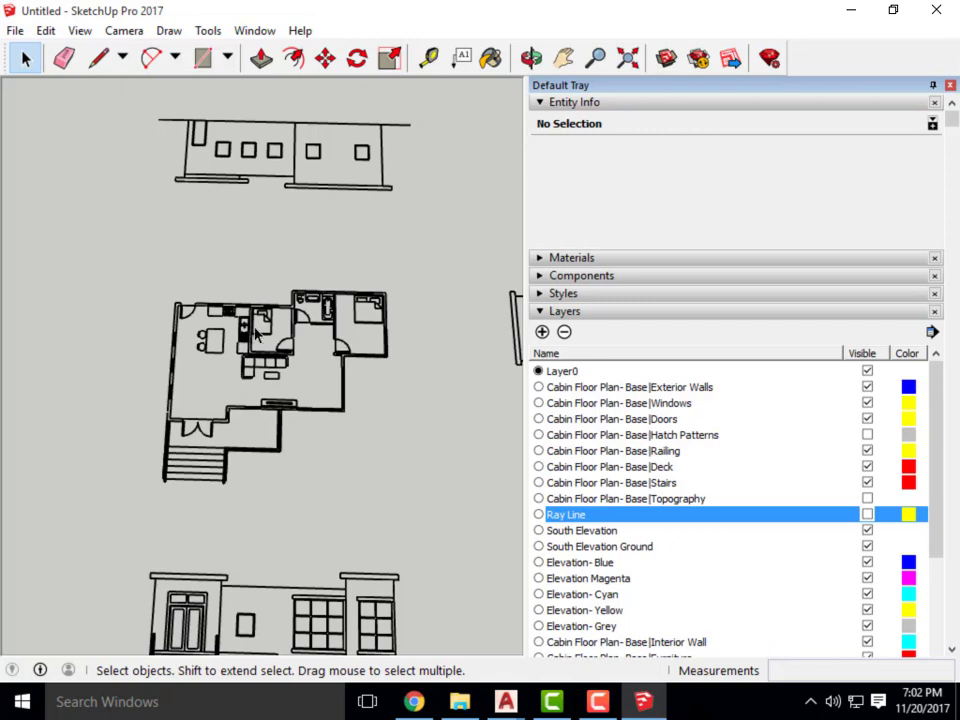
{"action": "left_click", "coordinate": [867, 498]}
{"action": "left_click", "coordinate": [866, 420]}
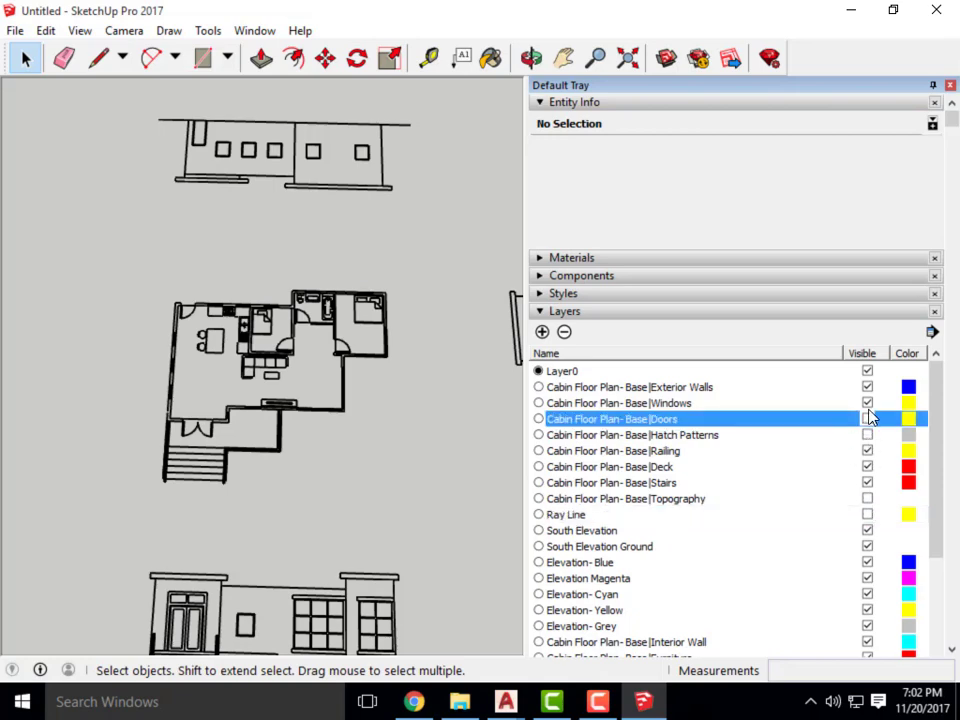
{"action": "scroll", "coordinate": [300, 332], "scroll_direction": "up", "scroll_amount": 6}
{"action": "scroll", "coordinate": [290, 322], "scroll_direction": "down", "scroll_amount": 1}
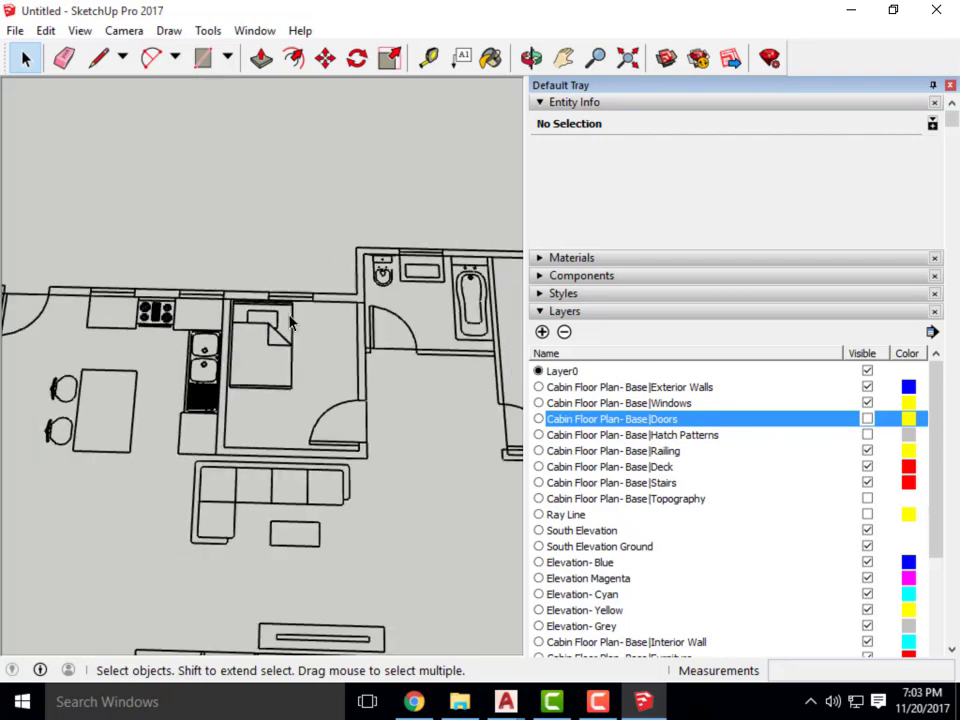
{"action": "scroll", "coordinate": [290, 322], "scroll_direction": "down", "scroll_amount": 3}
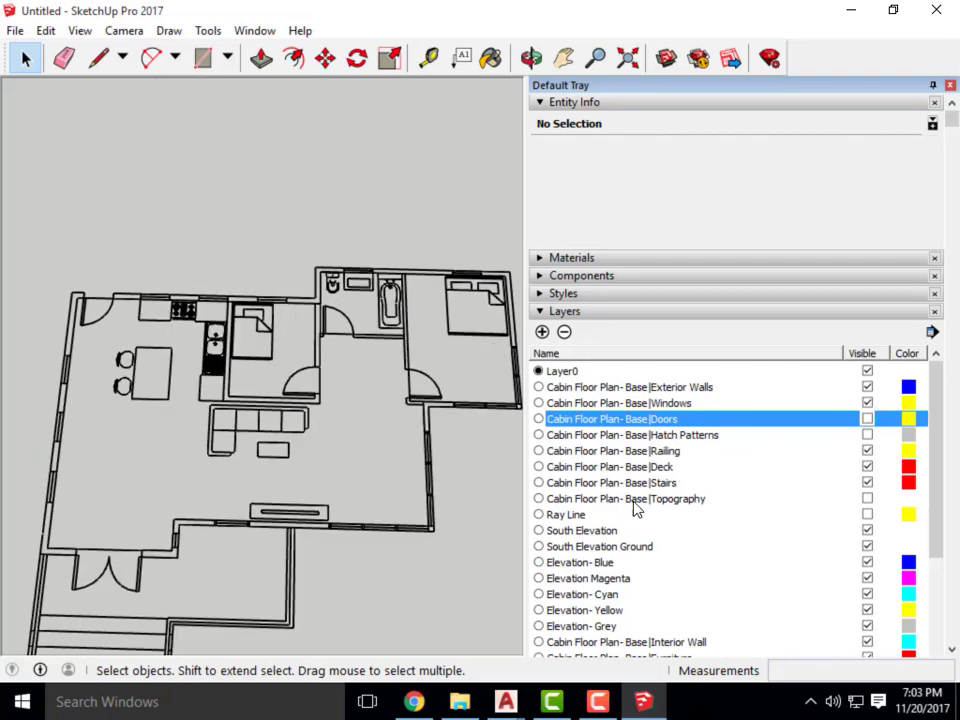
{"action": "scroll", "coordinate": [777, 505], "scroll_direction": "down", "scroll_amount": 1}
{"action": "scroll", "coordinate": [777, 500], "scroll_direction": "down", "scroll_amount": 2}
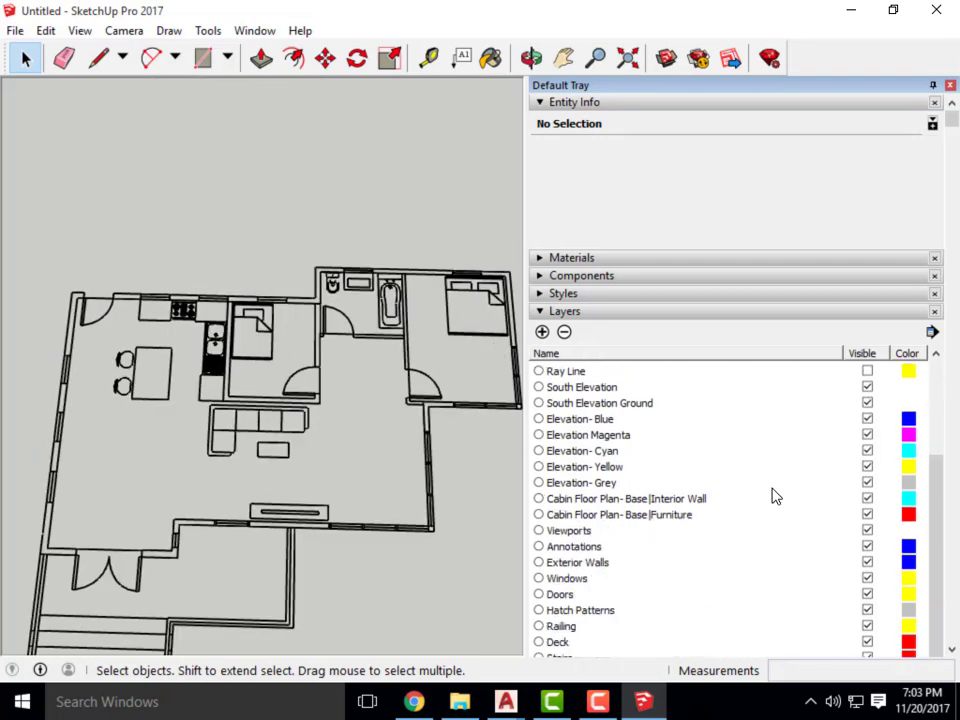
Hide the Cabin Floor Plan- Base|Furniture, Furniture, Hatch Patterns and Doors layers.
{"action": "left_click", "coordinate": [867, 515]}
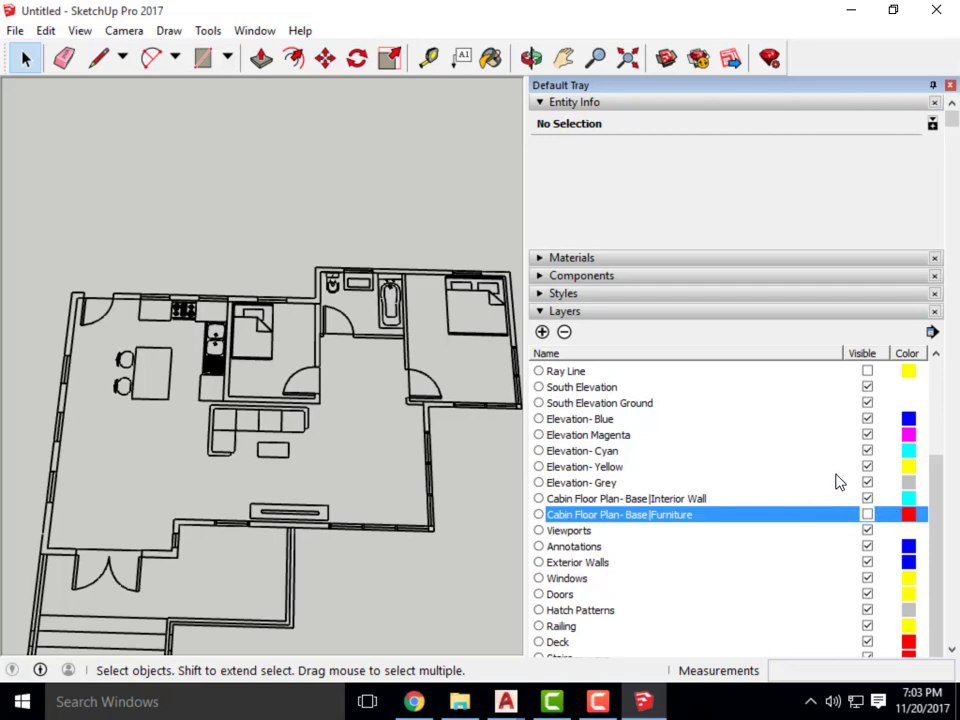
{"action": "scroll", "coordinate": [840, 495], "scroll_direction": "down", "scroll_amount": 5}
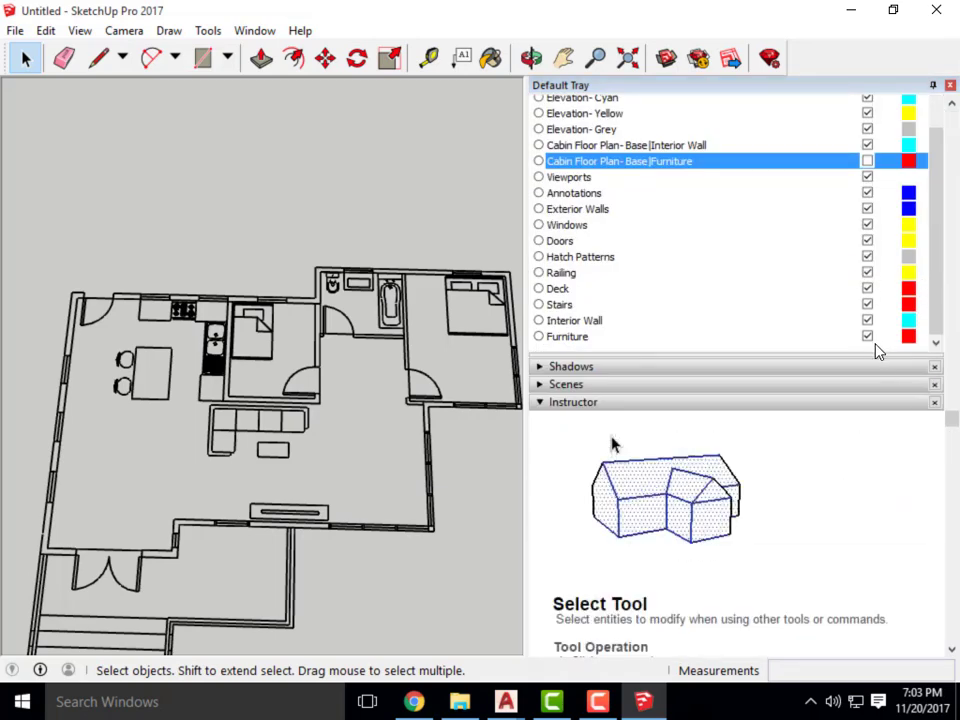
{"action": "left_click", "coordinate": [867, 336]}
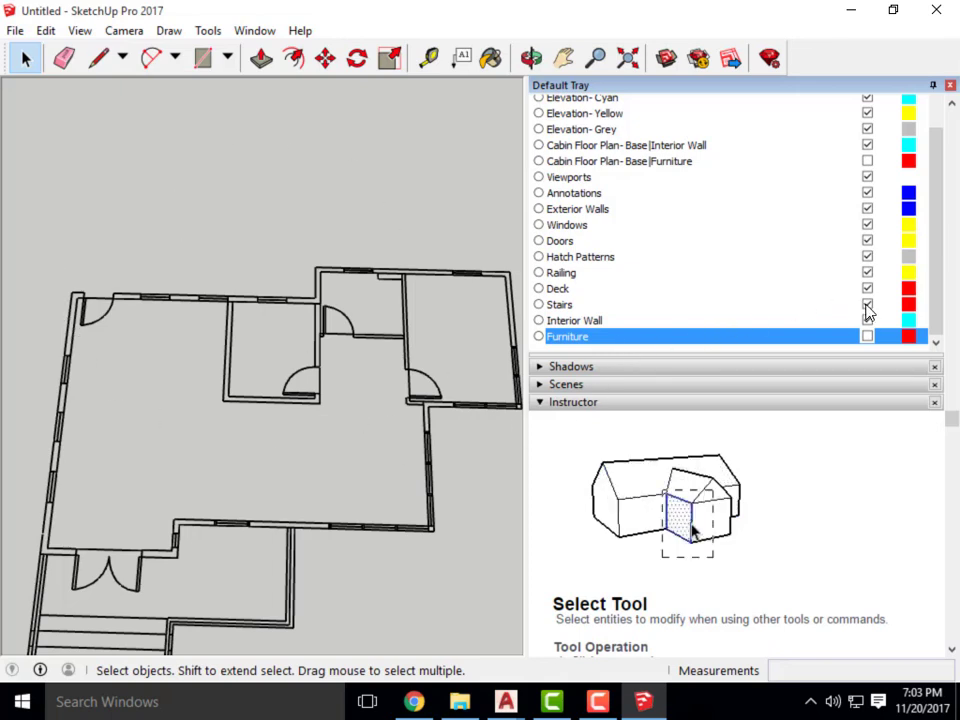
{"action": "left_click", "coordinate": [867, 257]}
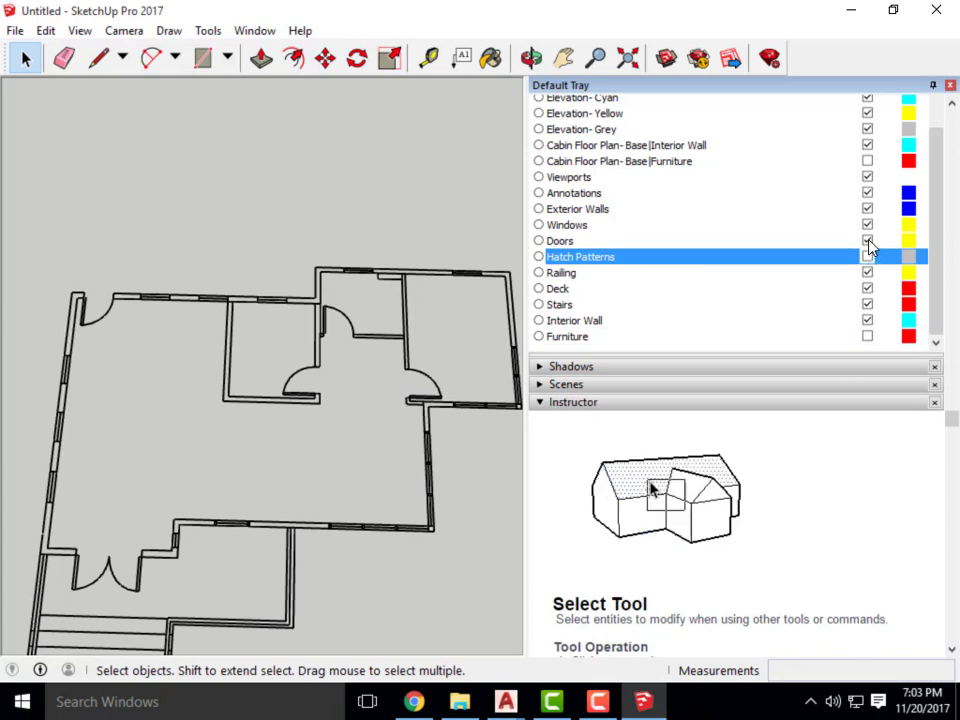
{"action": "left_click", "coordinate": [867, 241]}
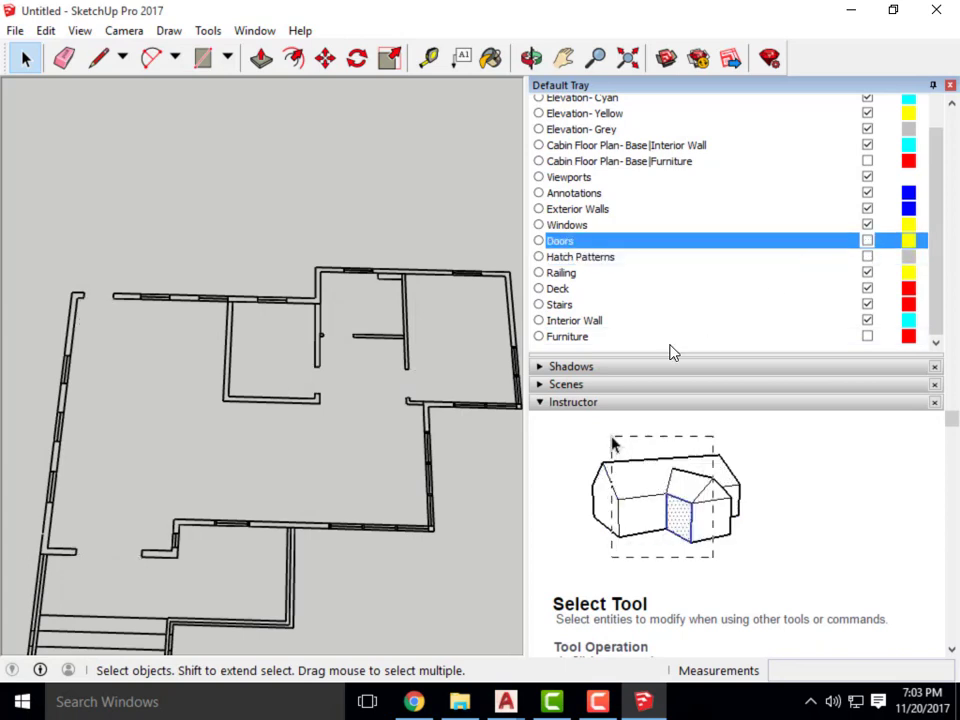
{"action": "scroll", "coordinate": [355, 402], "scroll_direction": "down", "scroll_amount": 5}
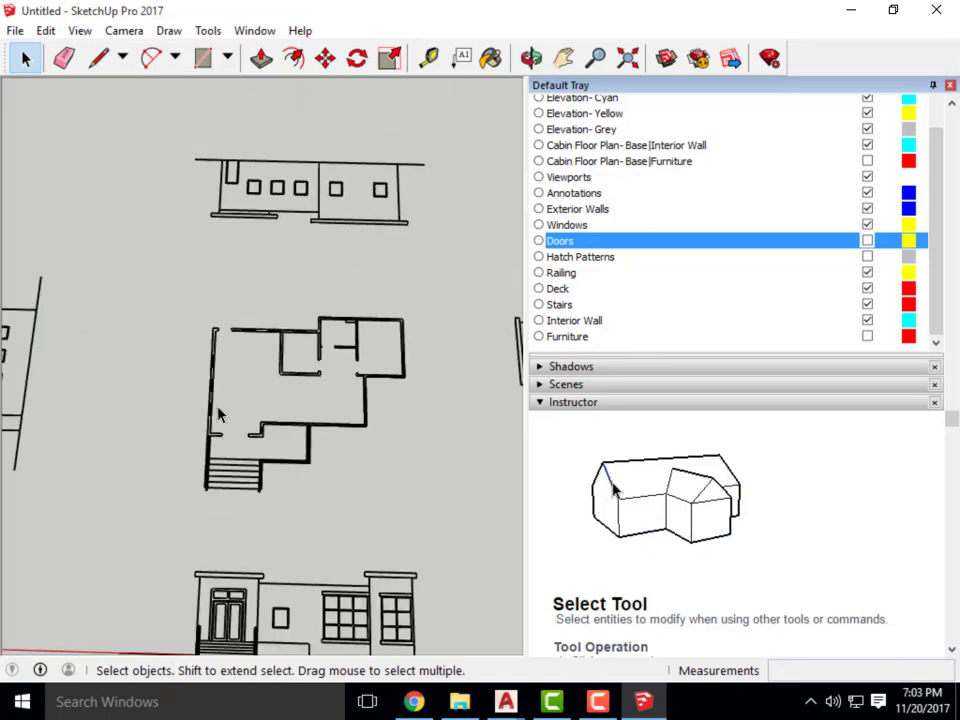
{"action": "middle_click_drag", "start_coordinate": [216, 411], "coordinate": [266, 430]}
{"action": "scroll", "coordinate": [315, 354], "scroll_direction": "up", "scroll_amount": 3}
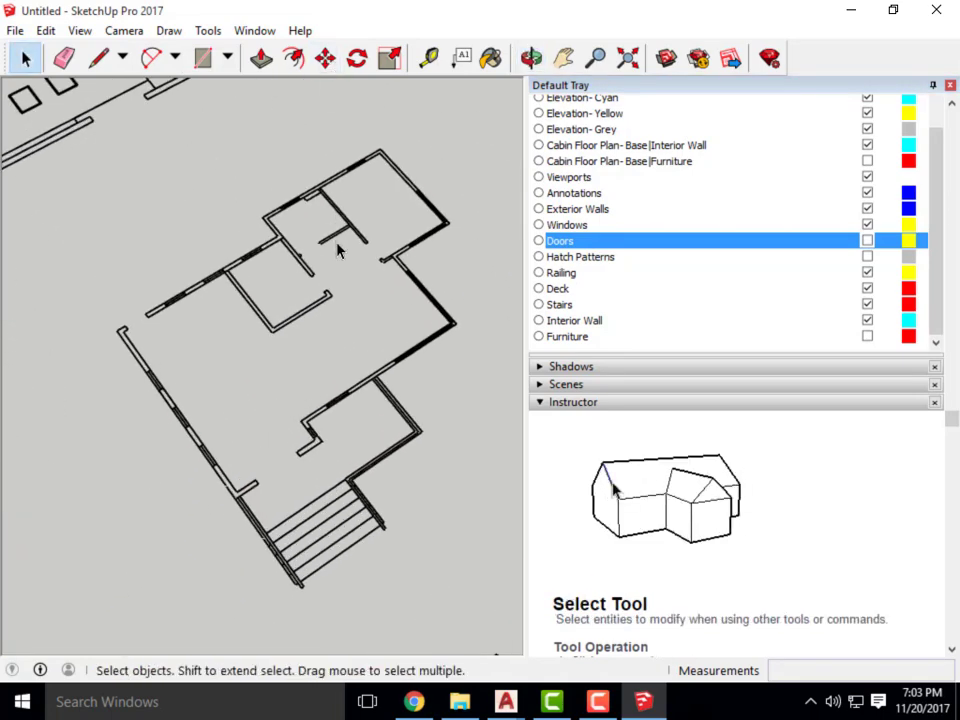
{"action": "scroll", "coordinate": [360, 193], "scroll_direction": "up", "scroll_amount": 5}
{"action": "triple_click", "coordinate": [300, 168]}
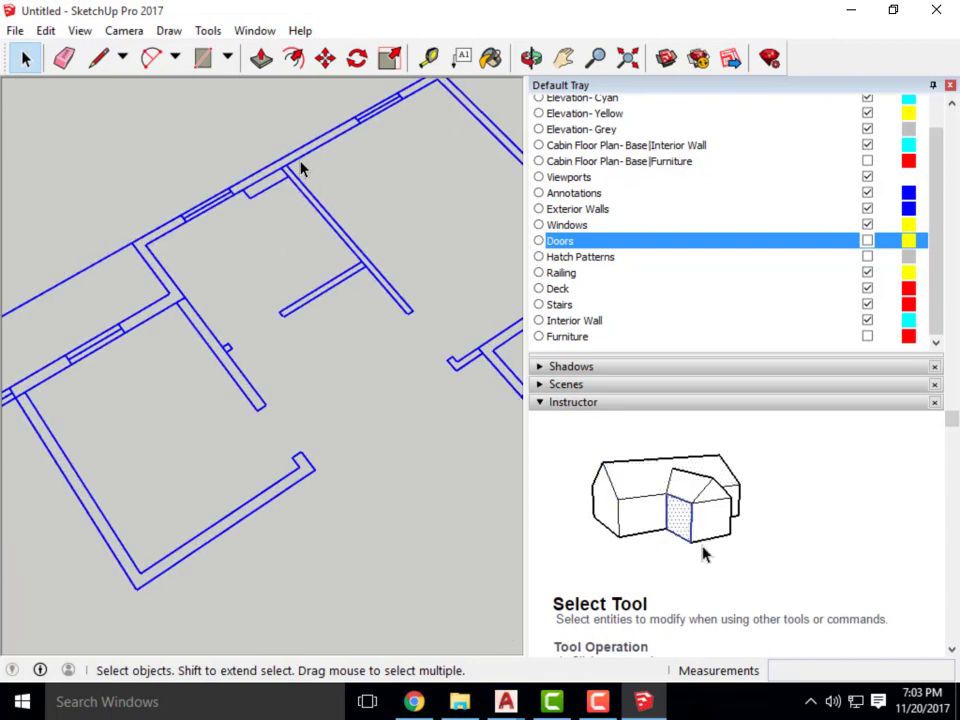
{"action": "scroll", "coordinate": [296, 168], "scroll_direction": "down", "scroll_amount": 5}
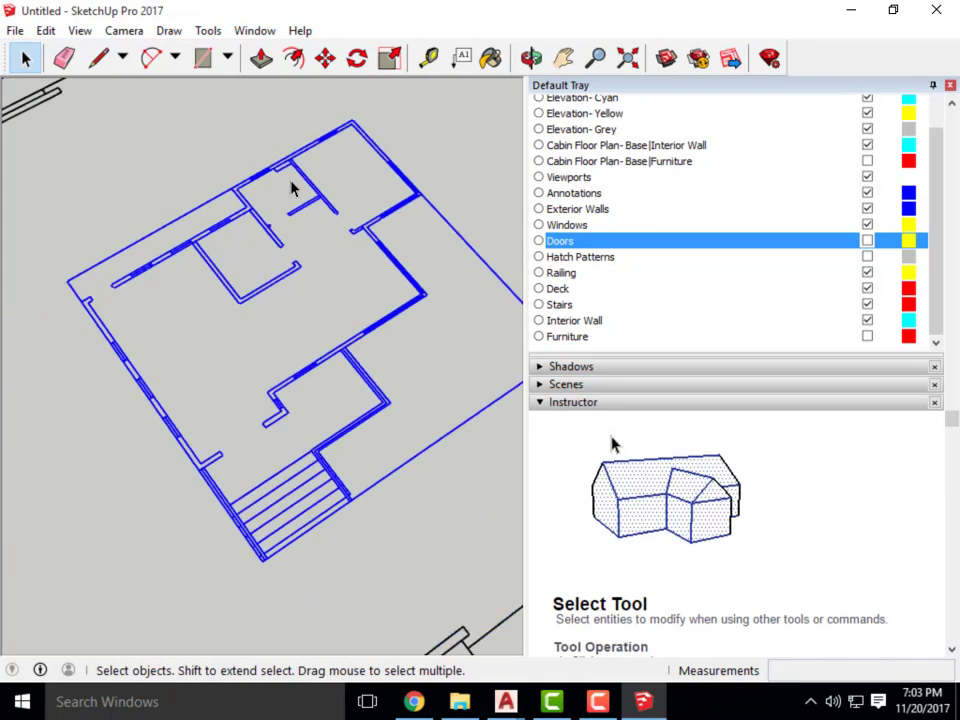
{"action": "left_click", "coordinate": [155, 360]}
{"action": "scroll", "coordinate": [114, 281], "scroll_direction": "up", "scroll_amount": 5}
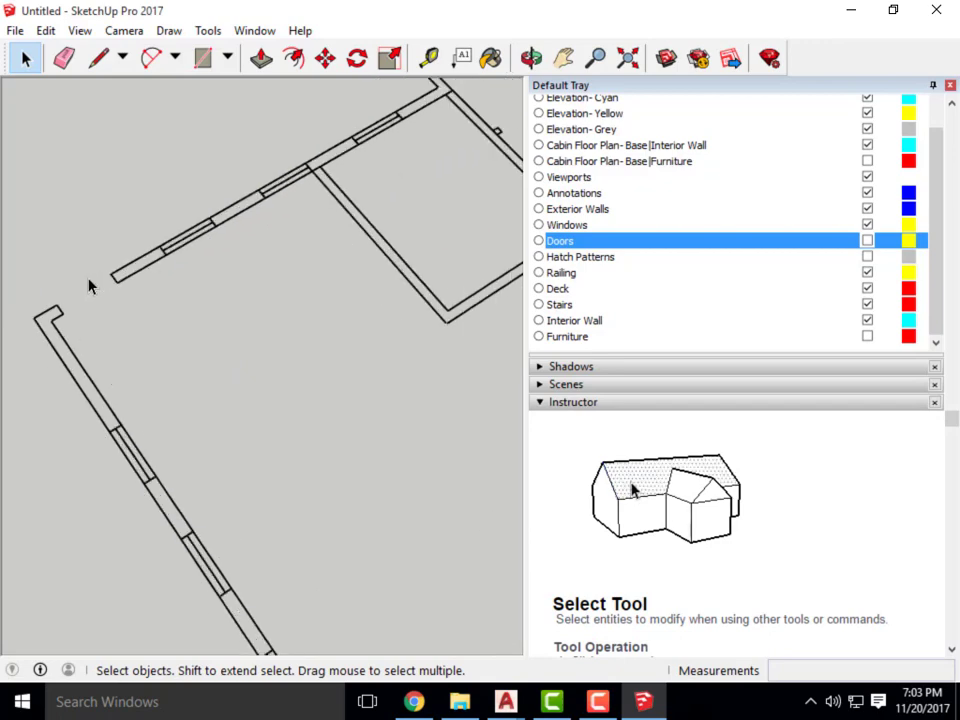
{"action": "scroll", "coordinate": [77, 283], "scroll_direction": "down", "scroll_amount": 3}
{"action": "middle_click_drag", "start_coordinate": [300, 399], "coordinate": [323, 528]}
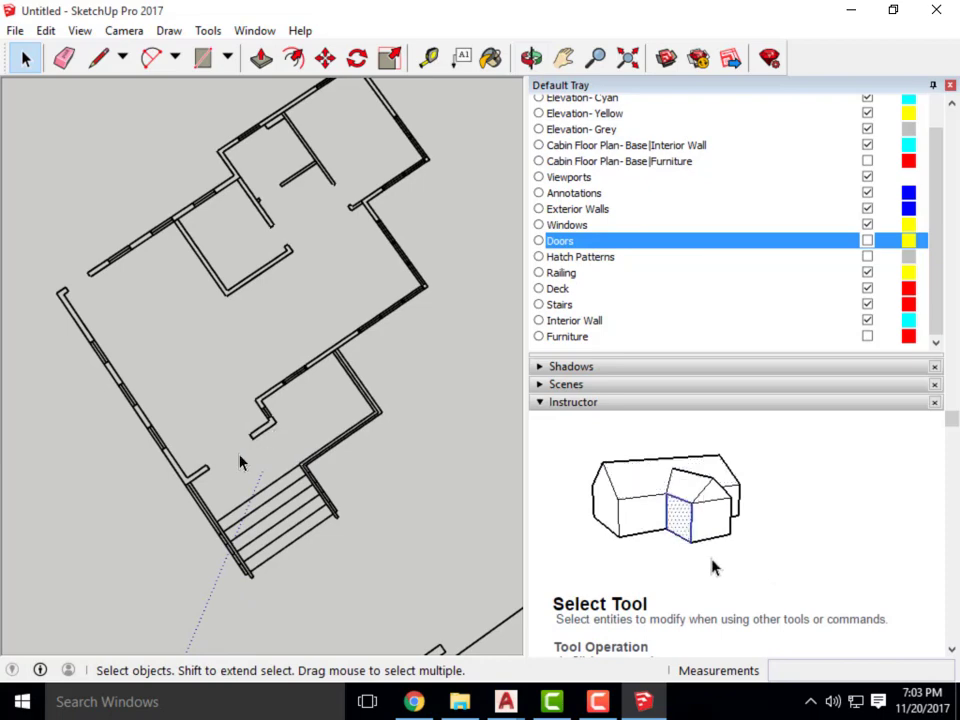
{"action": "scroll", "coordinate": [318, 208], "scroll_direction": "up", "scroll_amount": 2}
{"action": "scroll", "coordinate": [246, 579], "scroll_direction": "up", "scroll_amount": 5}
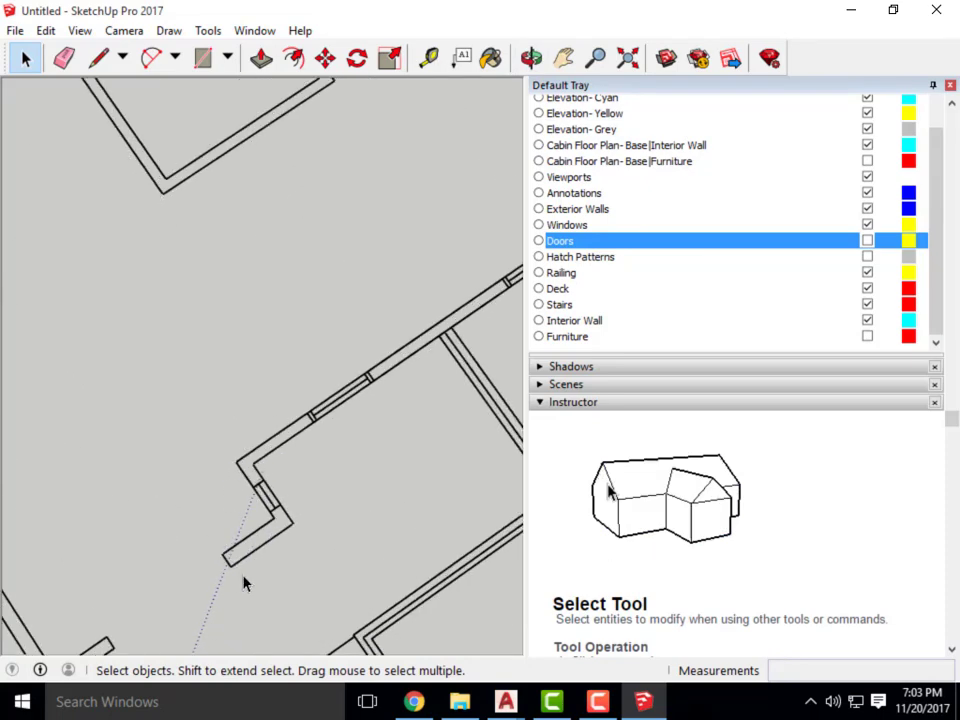
{"action": "scroll", "coordinate": [313, 366], "scroll_direction": "down", "scroll_amount": 10}
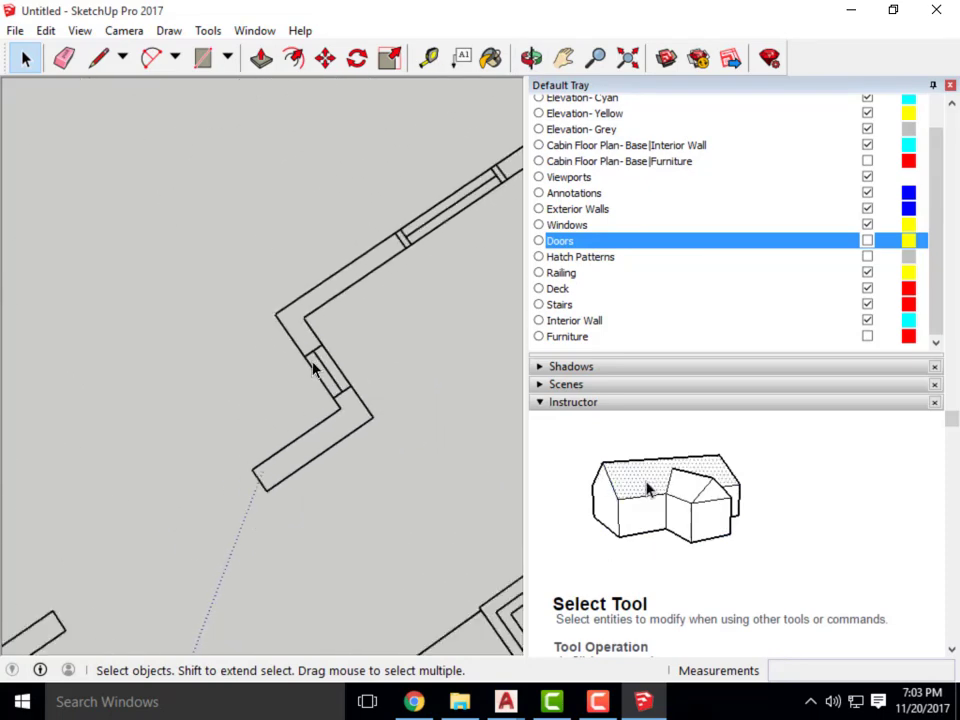
{"action": "middle_click_drag", "start_coordinate": [358, 337], "coordinate": [248, 418]}
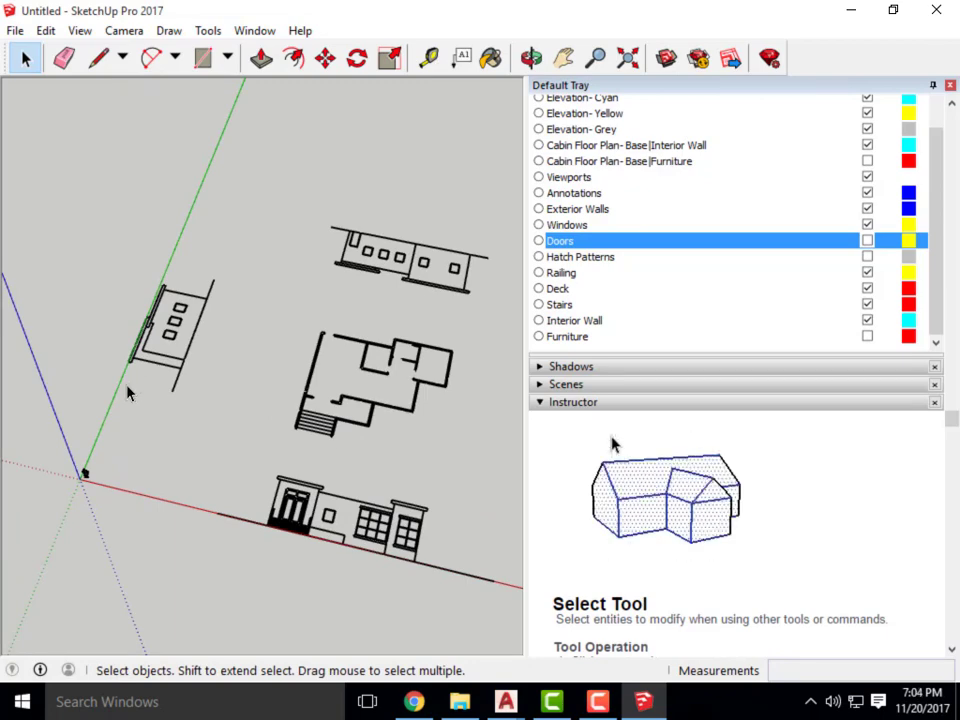
{"action": "scroll", "coordinate": [105, 373], "scroll_direction": "down", "scroll_amount": 2}
{"action": "middle_click_drag", "start_coordinate": [153, 386], "coordinate": [332, 489]}
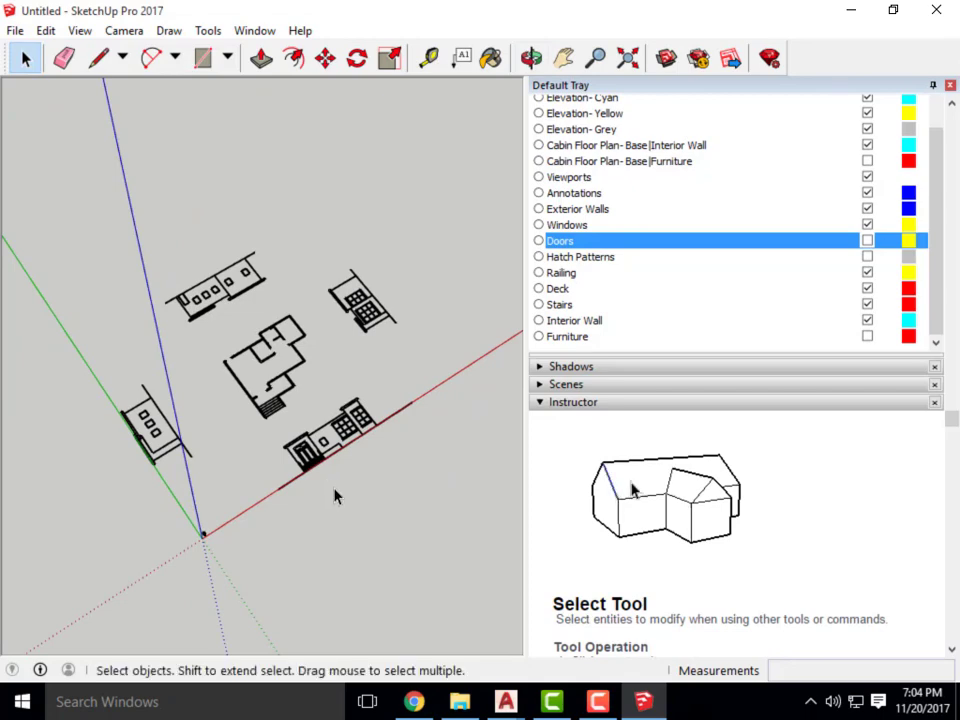
{"action": "scroll", "coordinate": [242, 386], "scroll_direction": "up", "scroll_amount": 5}
{"action": "middle_click_drag", "start_coordinate": [430, 440], "coordinate": [364, 456]}
{"action": "left_click", "coordinate": [388, 480]}
{"action": "left_click", "coordinate": [406, 538]}
{"action": "middle_click_drag", "start_coordinate": [406, 538], "coordinate": [309, 513]}
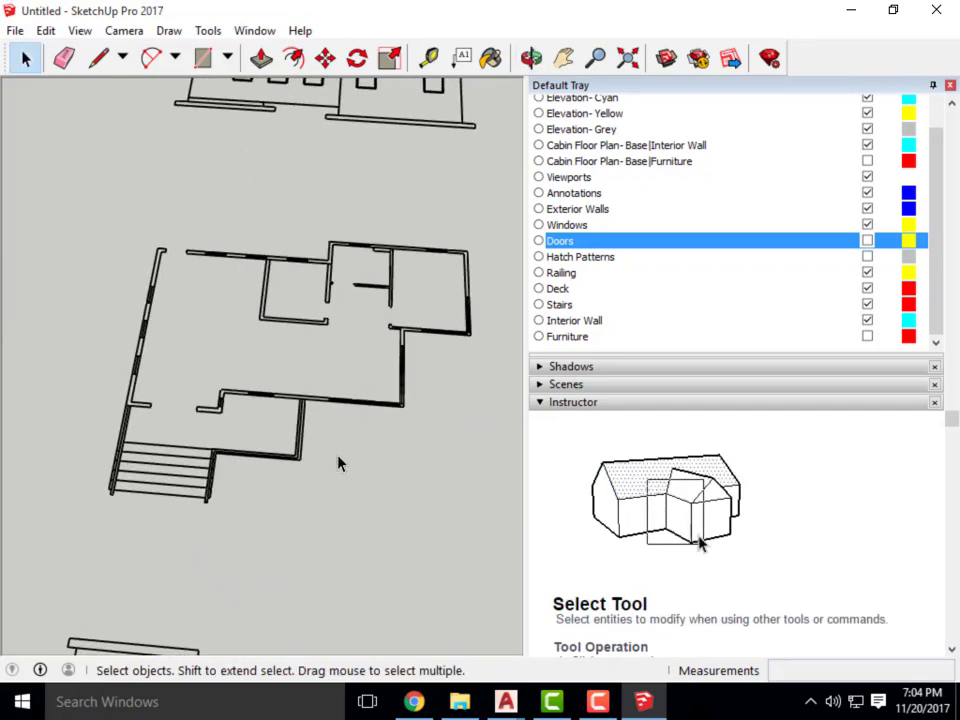
{"action": "middle_click_drag", "start_coordinate": [407, 508], "coordinate": [296, 498]}
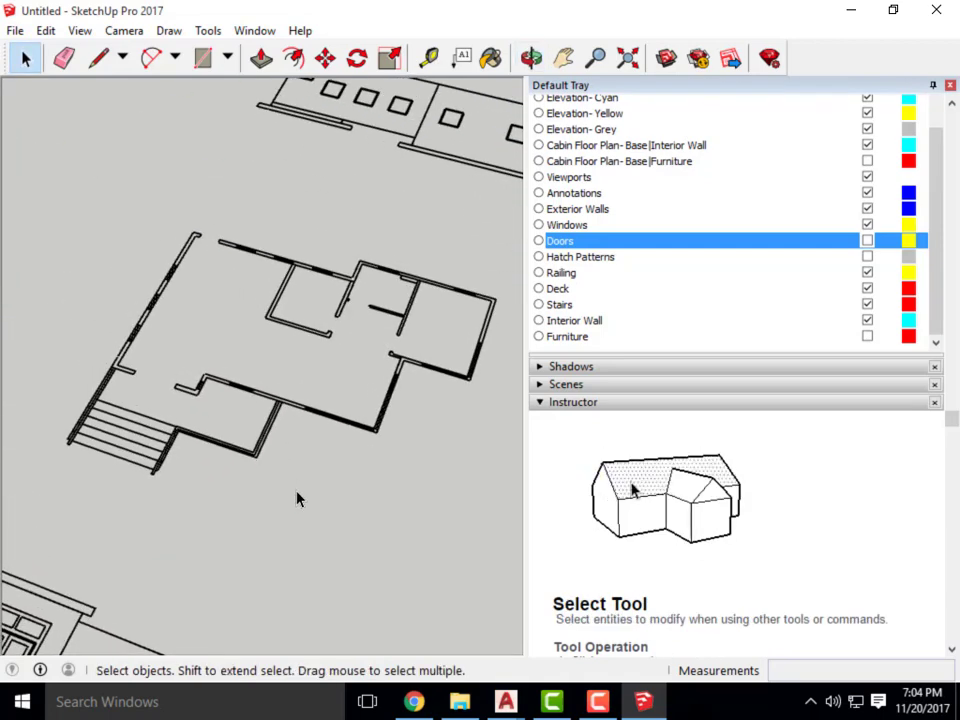
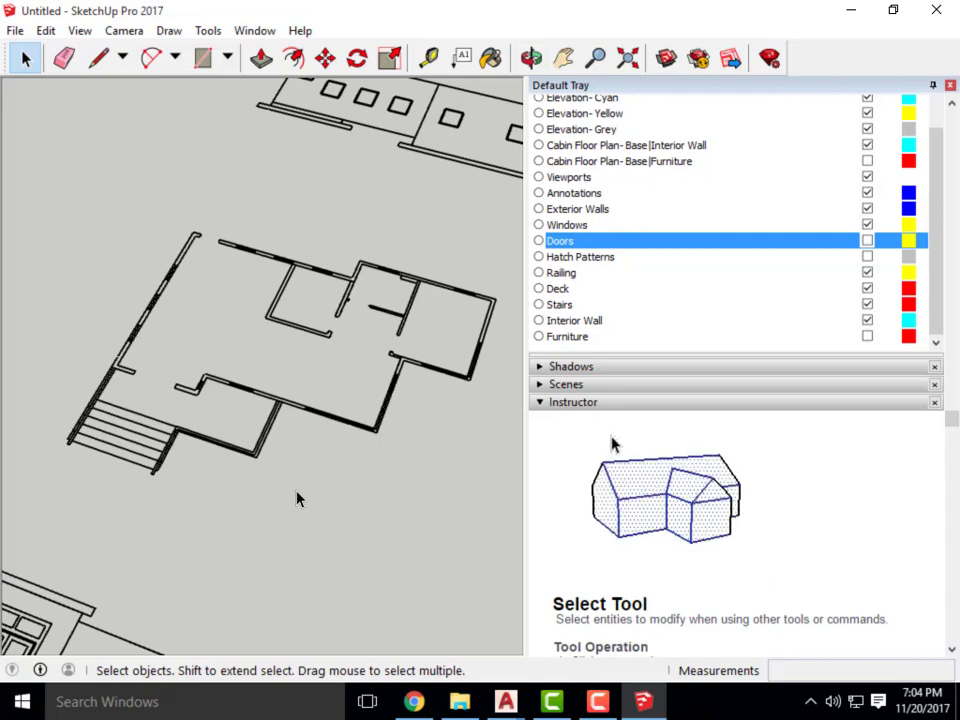
From a top view, draw a rectangle about 59' 8 3/8" by 56' 4 3/4" around the plan.
{"action": "middle_click_drag", "start_coordinate": [295, 263], "coordinate": [355, 364]}
{"action": "left_click", "coordinate": [354, 353]}
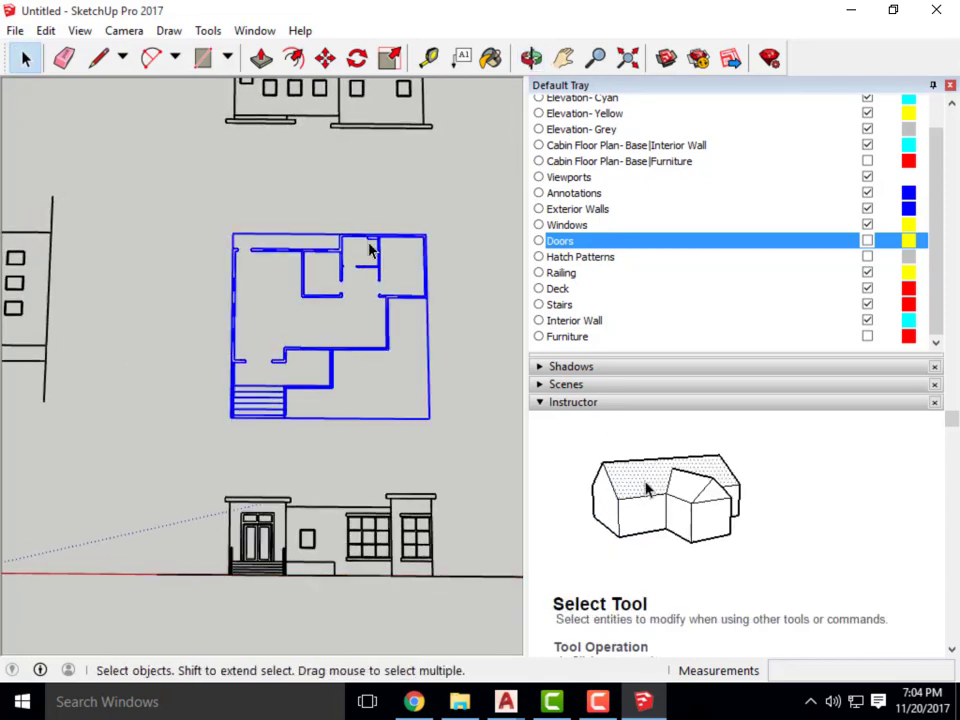
{"action": "left_click", "coordinate": [202, 61]}
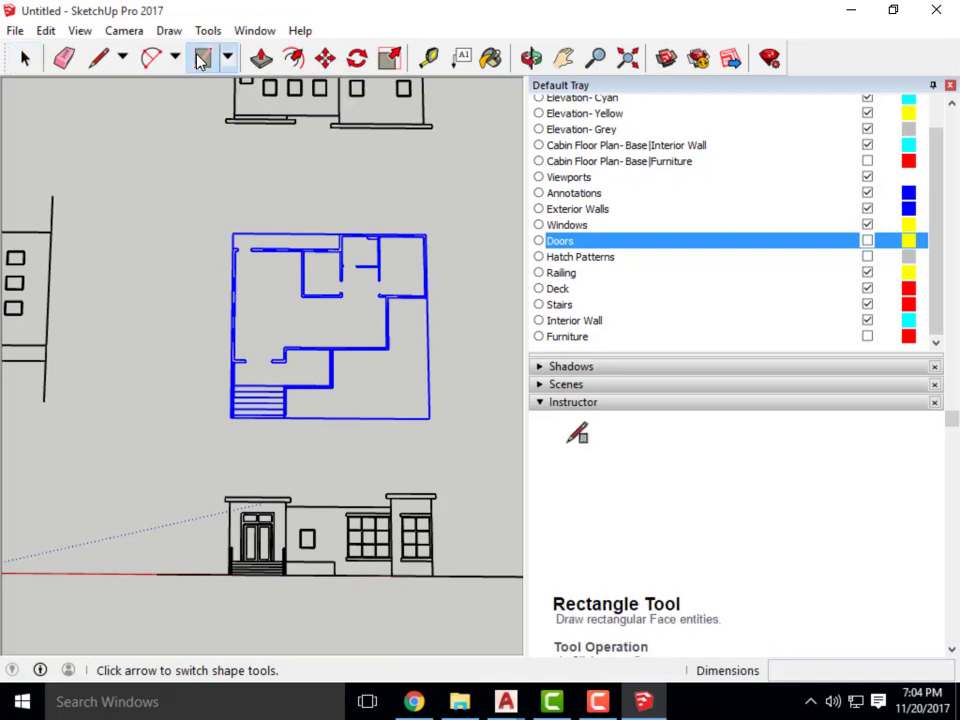
{"action": "left_click", "coordinate": [191, 207]}
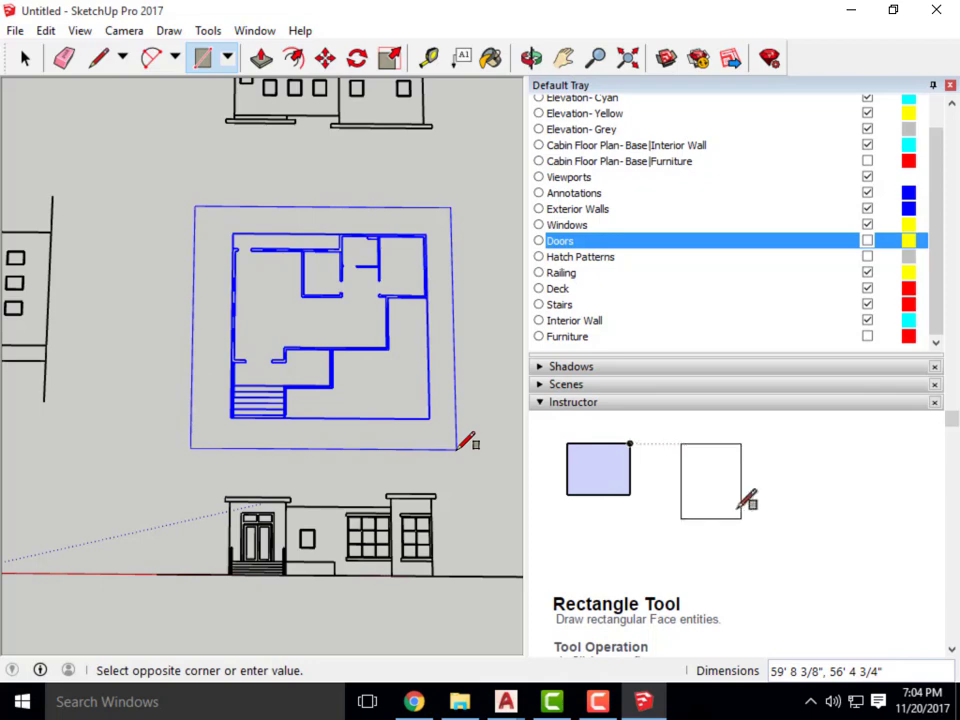
{"action": "left_click", "coordinate": [457, 449]}
{"action": "left_click", "coordinate": [25, 57]}
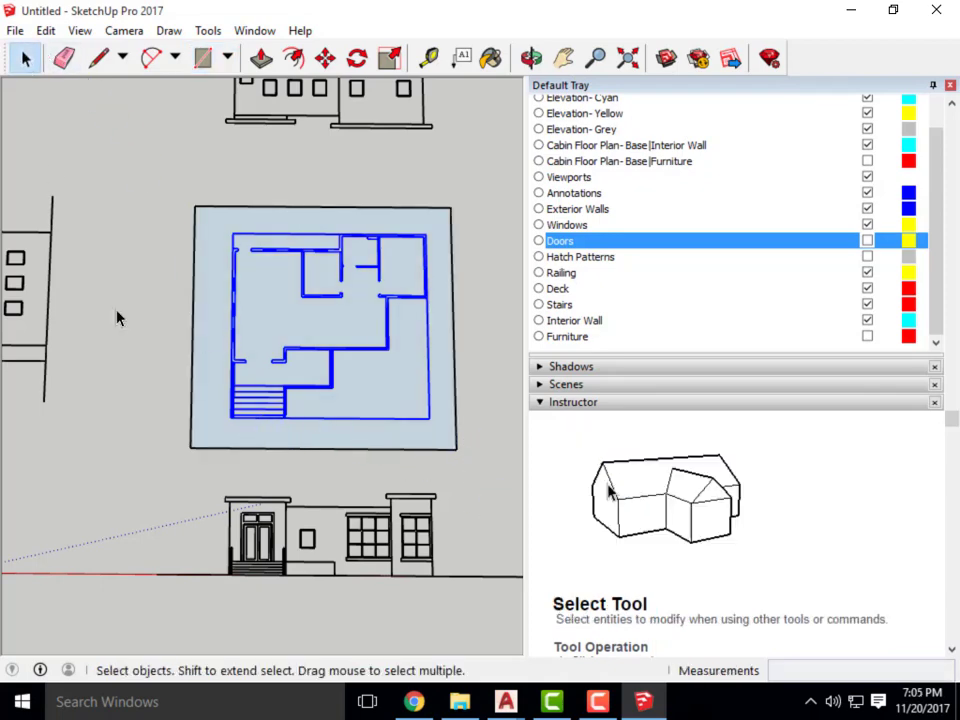
{"action": "middle_click_drag", "start_coordinate": [112, 305], "coordinate": [326, 421]}
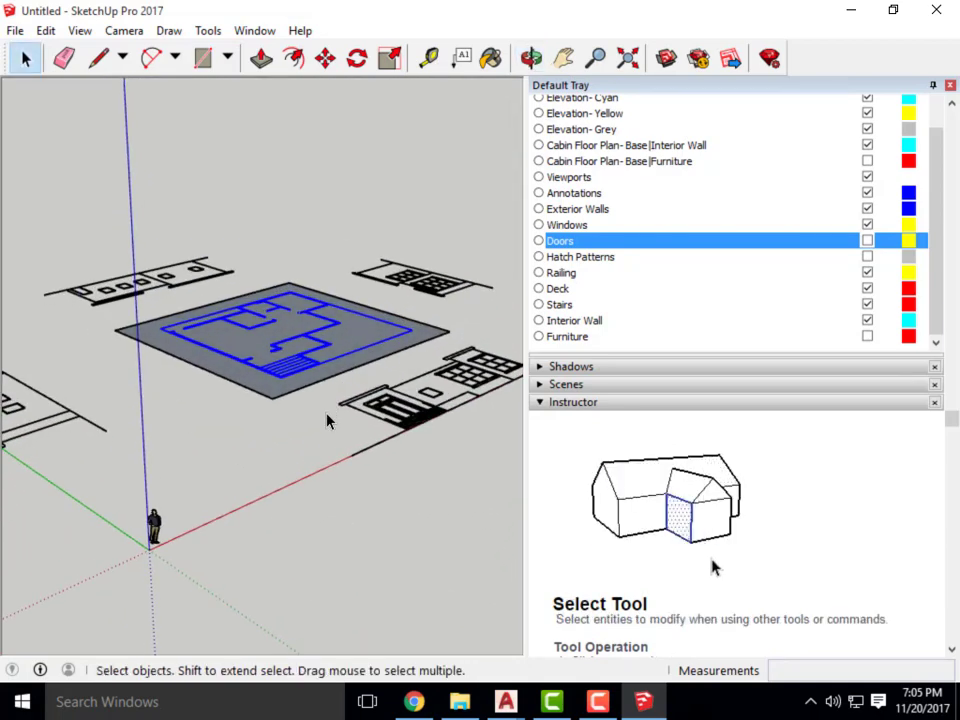
Explode the floor-plan group into loose geometry from its right-click menu.
{"action": "middle_click_drag", "start_coordinate": [336, 377], "coordinate": [324, 602]}
{"action": "scroll", "coordinate": [293, 390], "scroll_direction": "up", "scroll_amount": 2}
{"action": "scroll", "coordinate": [296, 506], "scroll_direction": "up", "scroll_amount": 3}
{"action": "scroll", "coordinate": [320, 450], "scroll_direction": "down", "scroll_amount": 3}
{"action": "middle_click_drag", "start_coordinate": [317, 304], "coordinate": [311, 451]}
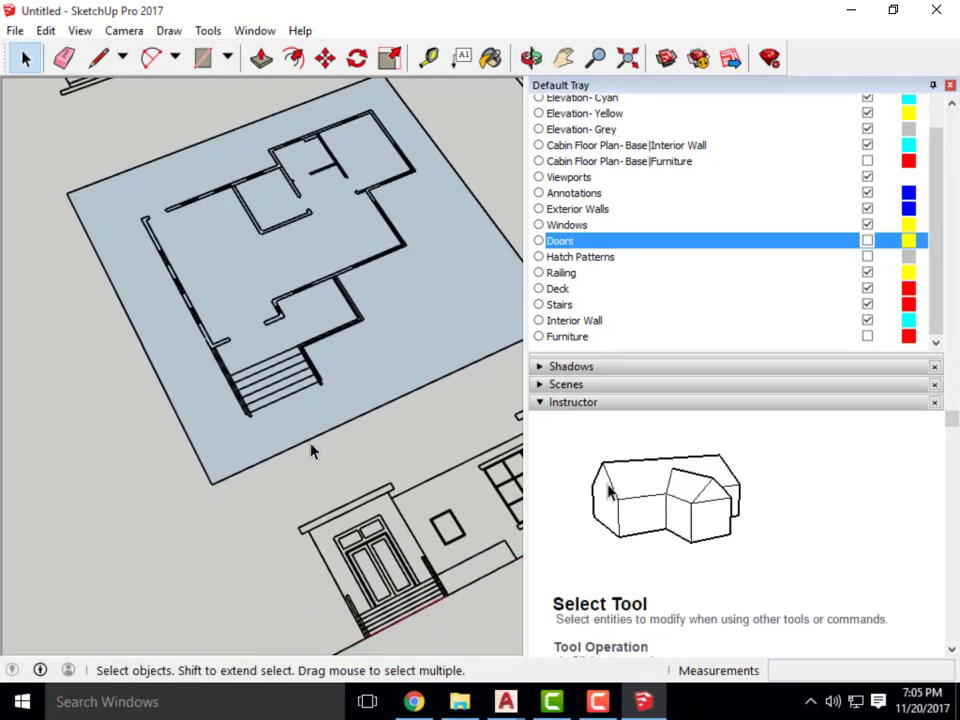
{"action": "scroll", "coordinate": [335, 310], "scroll_direction": "up", "scroll_amount": 2}
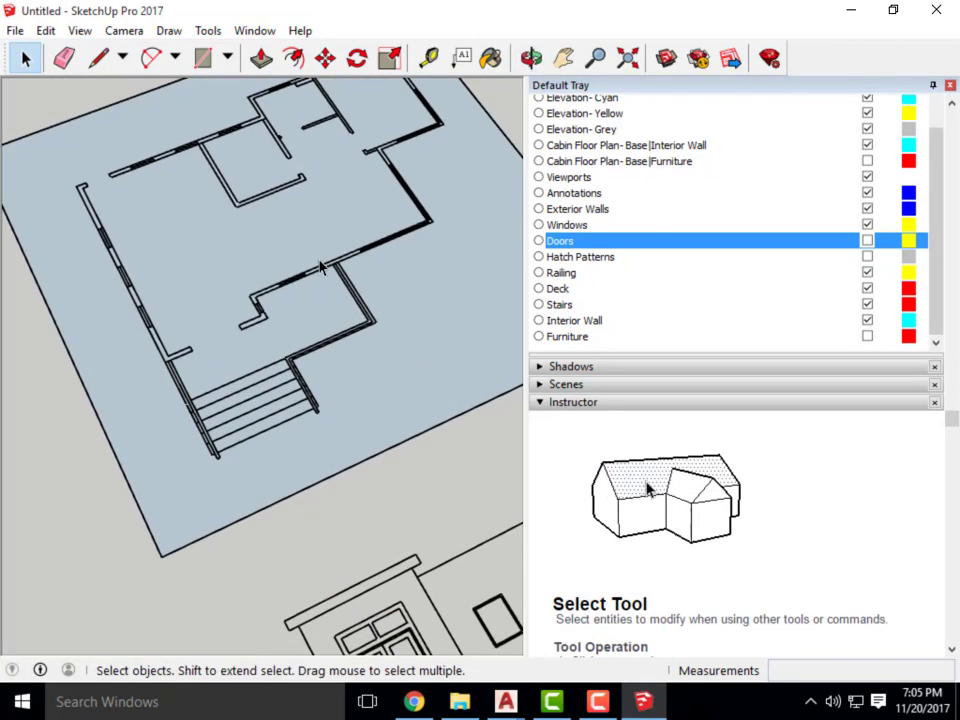
{"action": "left_click", "coordinate": [322, 270]}
{"action": "right_click", "coordinate": [321, 271]}
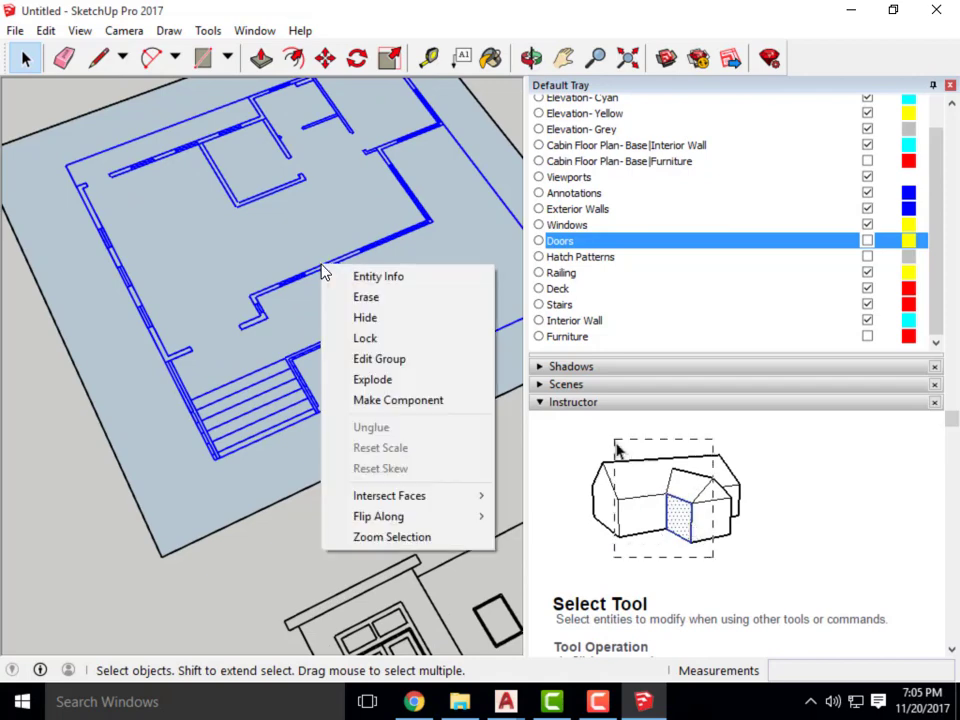
{"action": "left_click", "coordinate": [401, 381]}
{"action": "left_click", "coordinate": [404, 478]}
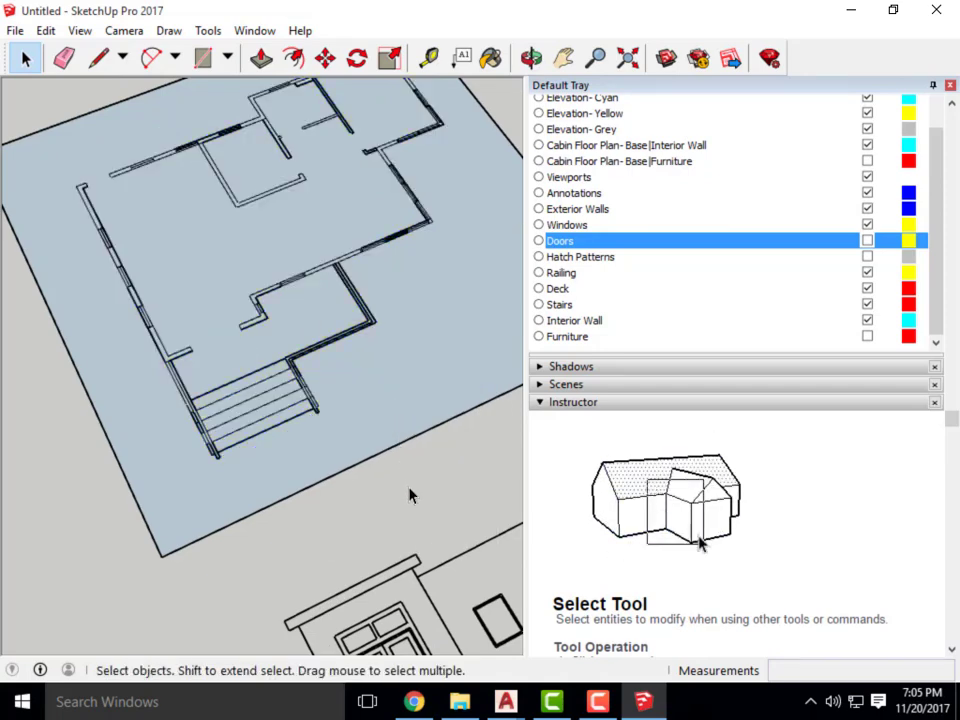
Select the inner wall strip face of the exploded plan.
{"action": "scroll", "coordinate": [236, 268], "scroll_direction": "up", "scroll_amount": 5}
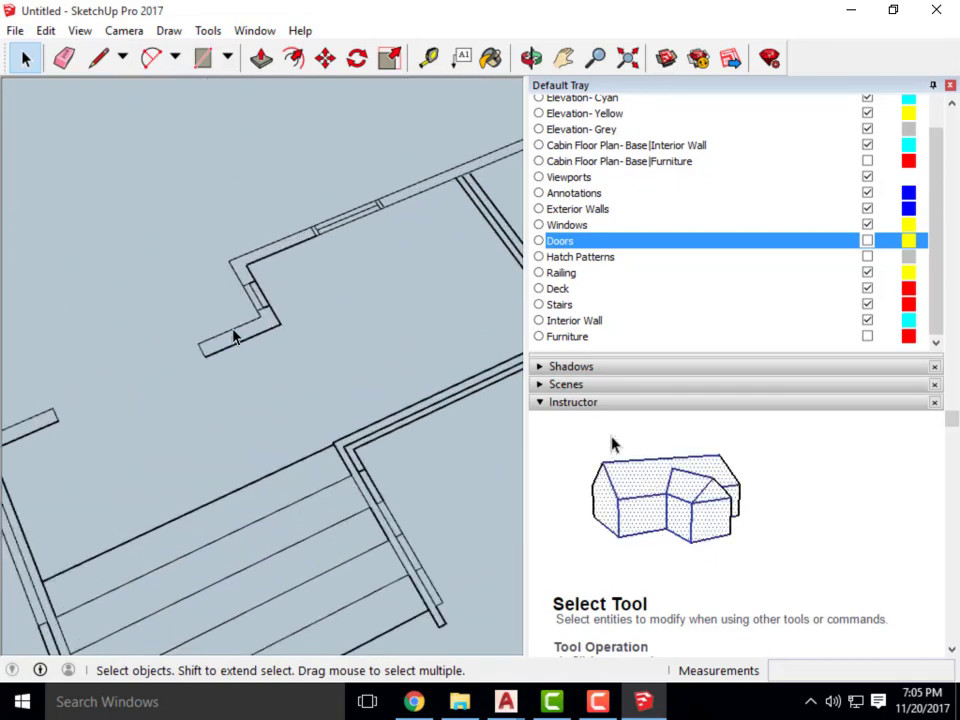
{"action": "left_click", "coordinate": [239, 345]}
{"action": "scroll", "coordinate": [300, 340], "scroll_direction": "down", "scroll_amount": 3}
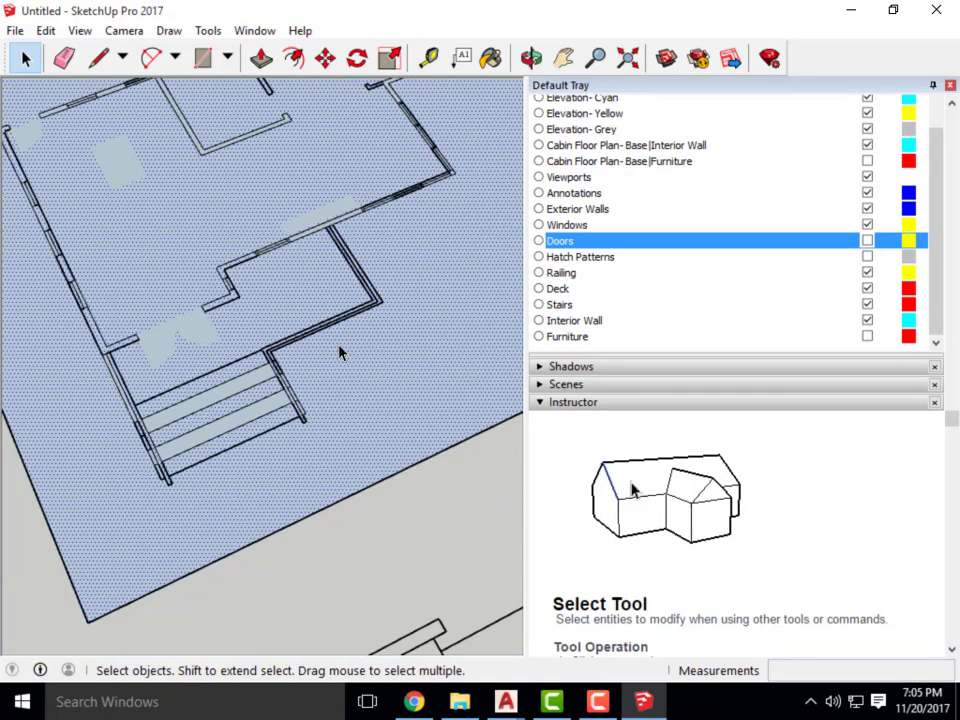
{"action": "mouse_move", "coordinate": [339, 349]}
{"action": "middle_mouse_down"}
{"action": "mouse_move", "coordinate": [401, 386]}
{"action": "mouse_move", "coordinate": [345, 510]}
{"action": "mouse_move", "coordinate": [330, 363]}
{"action": "middle_mouse_up"}
{"action": "scroll", "coordinate": [330, 363], "scroll_direction": "down", "scroll_amount": 2}
{"action": "scroll", "coordinate": [170, 180], "scroll_direction": "up", "scroll_amount": 6}
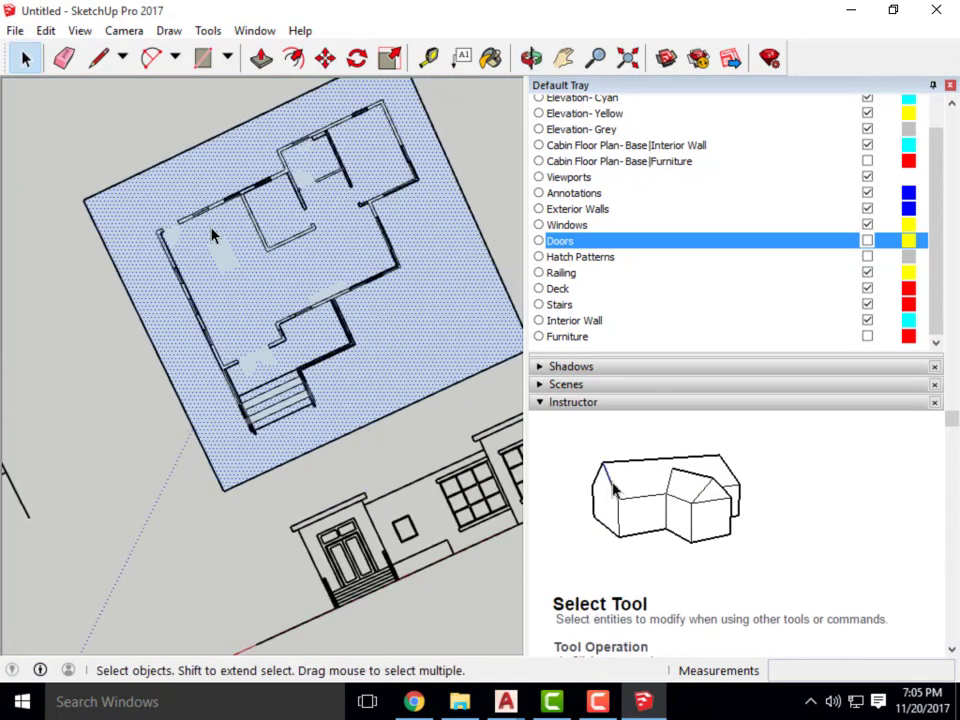
{"action": "scroll", "coordinate": [160, 150], "scroll_direction": "down", "scroll_amount": 3}
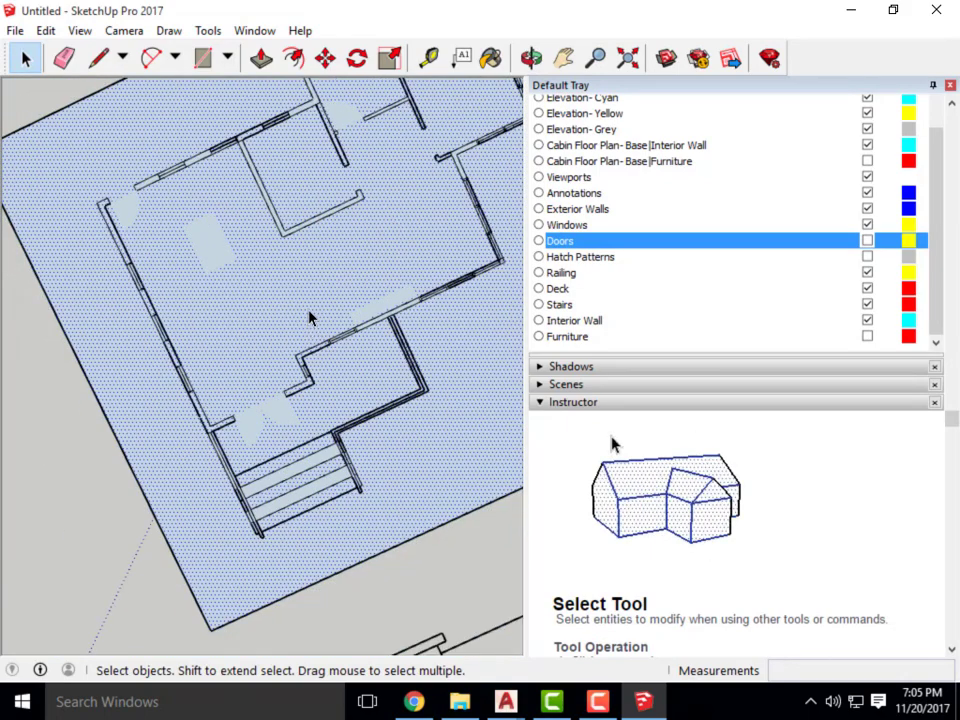
{"action": "scroll", "coordinate": [295, 295], "scroll_direction": "down", "scroll_amount": 4}
{"action": "scroll", "coordinate": [330, 215], "scroll_direction": "up", "scroll_amount": 7}
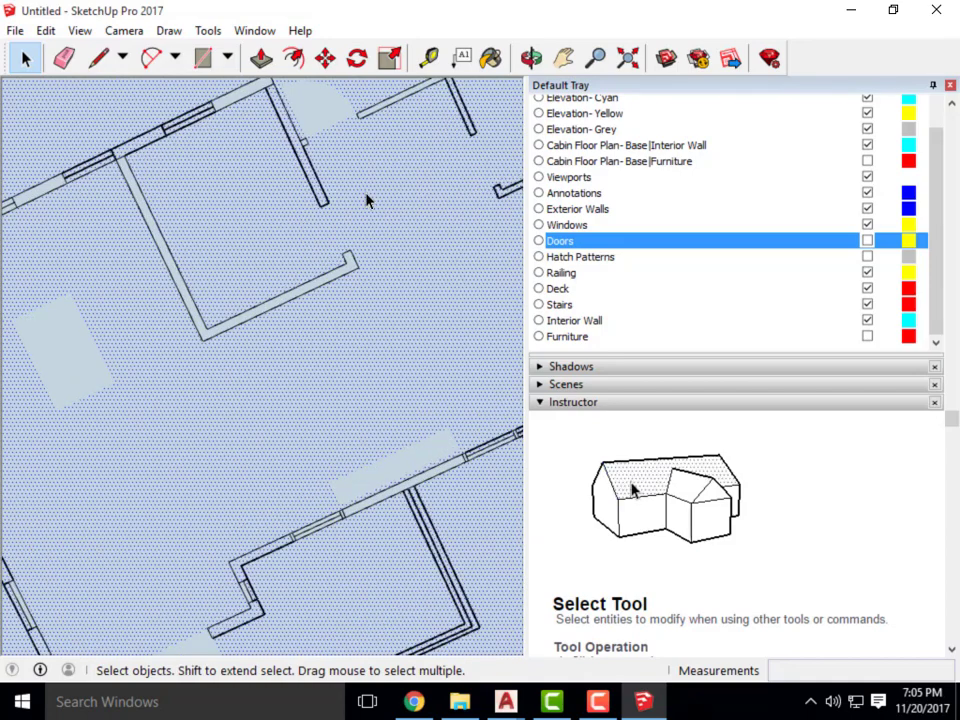
{"action": "scroll", "coordinate": [356, 358], "scroll_direction": "down", "scroll_amount": 4}
{"action": "middle_click_drag", "start_coordinate": [356, 358], "coordinate": [364, 199]}
{"action": "scroll", "coordinate": [291, 216], "scroll_direction": "up", "scroll_amount": 6}
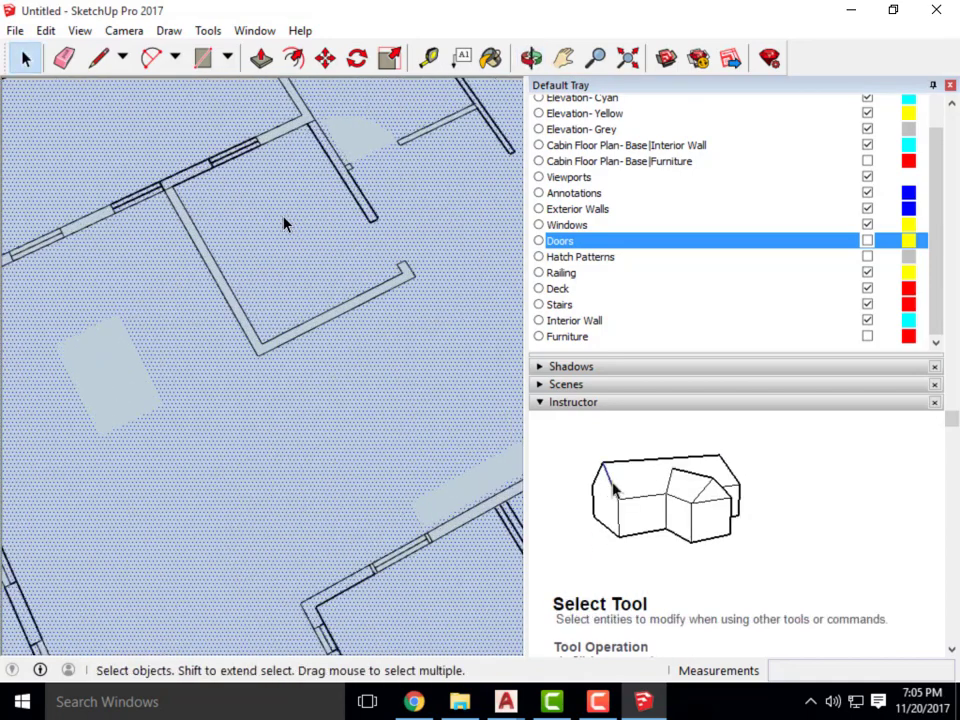
{"action": "scroll", "coordinate": [274, 152], "scroll_direction": "down", "scroll_amount": 2}
{"action": "left_click", "coordinate": [274, 147]}
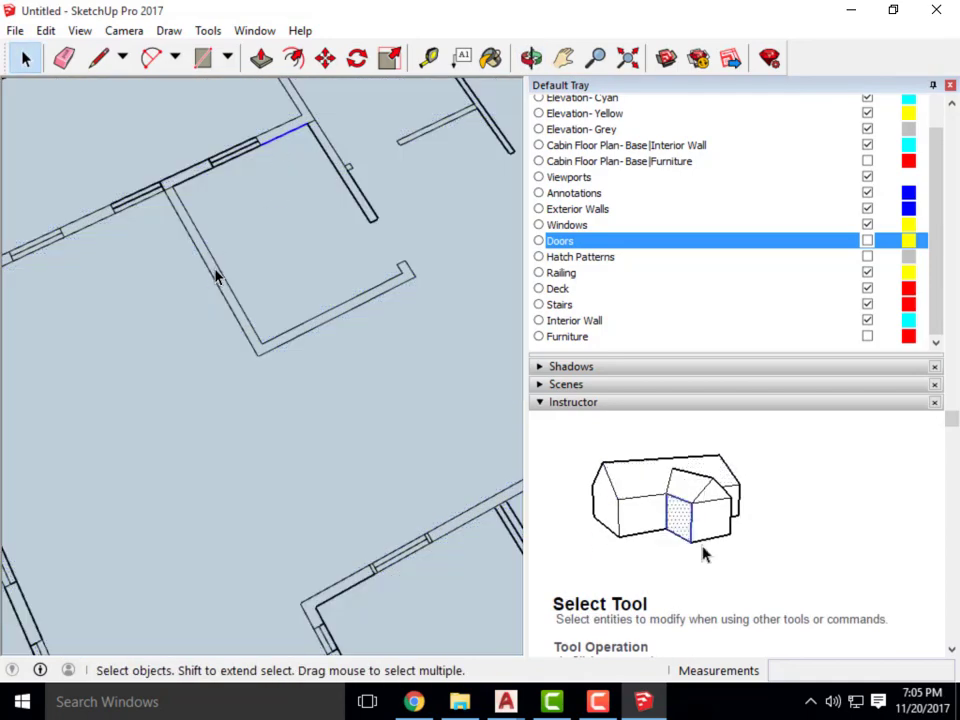
{"action": "scroll", "coordinate": [216, 275], "scroll_direction": "up", "scroll_amount": 3}
{"action": "left_click", "coordinate": [229, 306]}
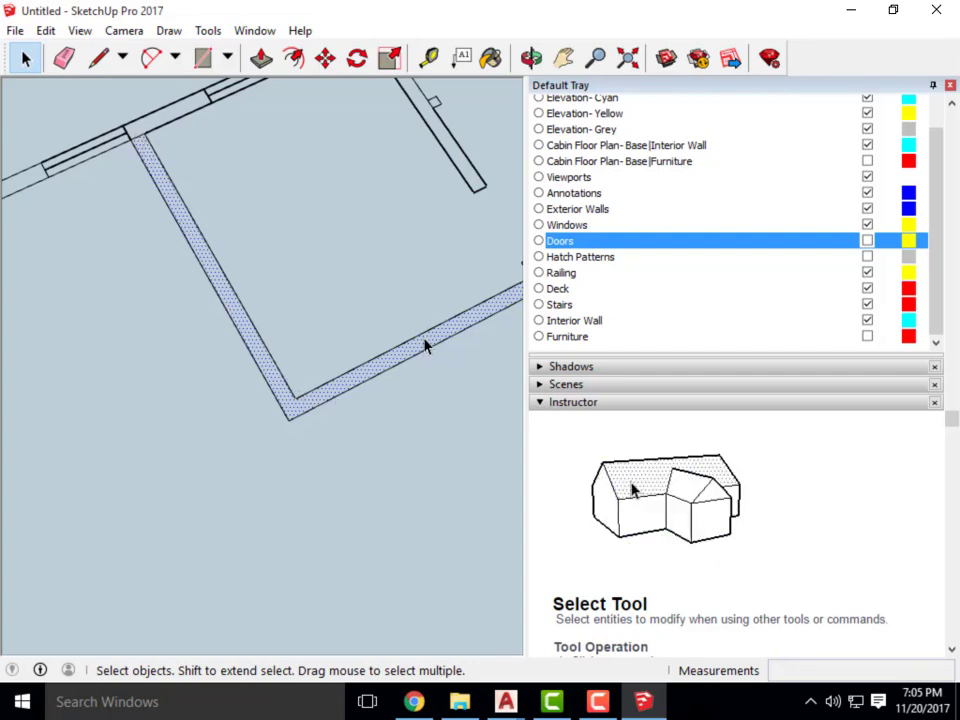
{"action": "scroll", "coordinate": [290, 290], "scroll_direction": "down", "scroll_amount": 3}
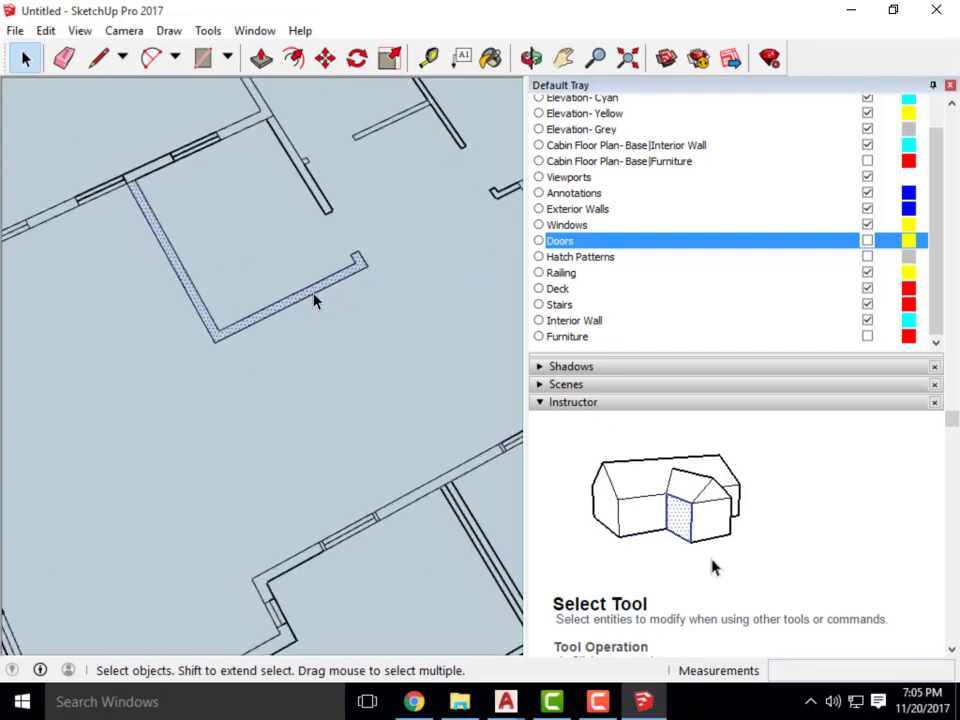
{"action": "scroll", "coordinate": [60, 195], "scroll_direction": "up", "scroll_amount": 2}
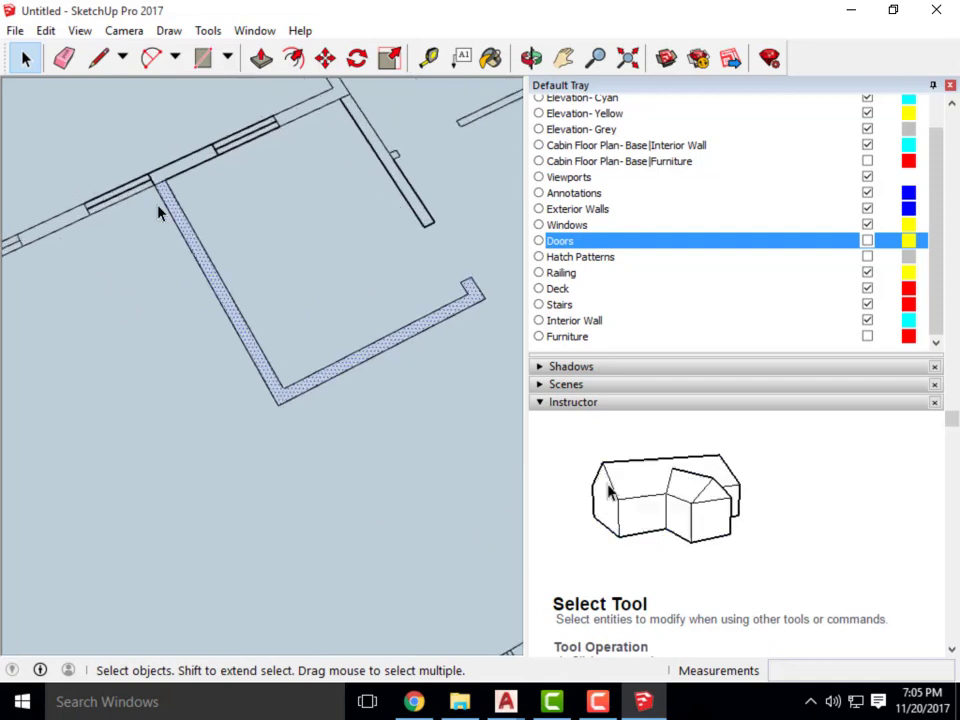
{"action": "scroll", "coordinate": [155, 200], "scroll_direction": "up", "scroll_amount": 2}
{"action": "scroll", "coordinate": [160, 202], "scroll_direction": "down", "scroll_amount": 3}
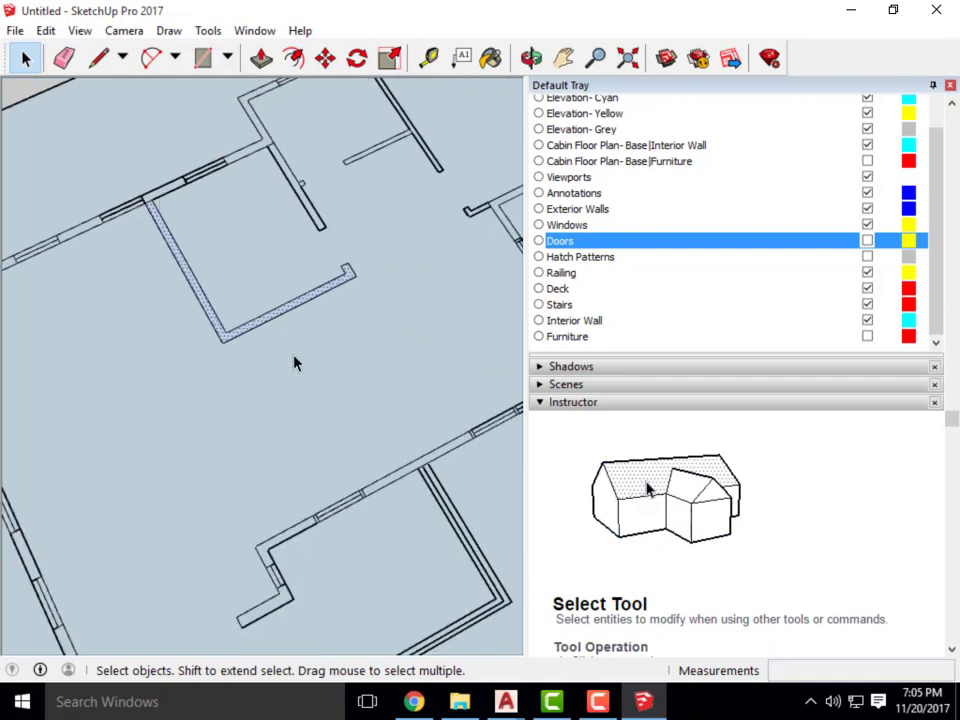
{"action": "left_click", "coordinate": [261, 58]}
{"action": "scroll", "coordinate": [208, 326], "scroll_direction": "down", "scroll_amount": 2}
{"action": "left_click_drag", "start_coordinate": [208, 326], "coordinate": [221, 258]}
{"action": "key", "text": "Escape"}
{"action": "scroll", "coordinate": [234, 118], "scroll_direction": "down", "scroll_amount": 3}
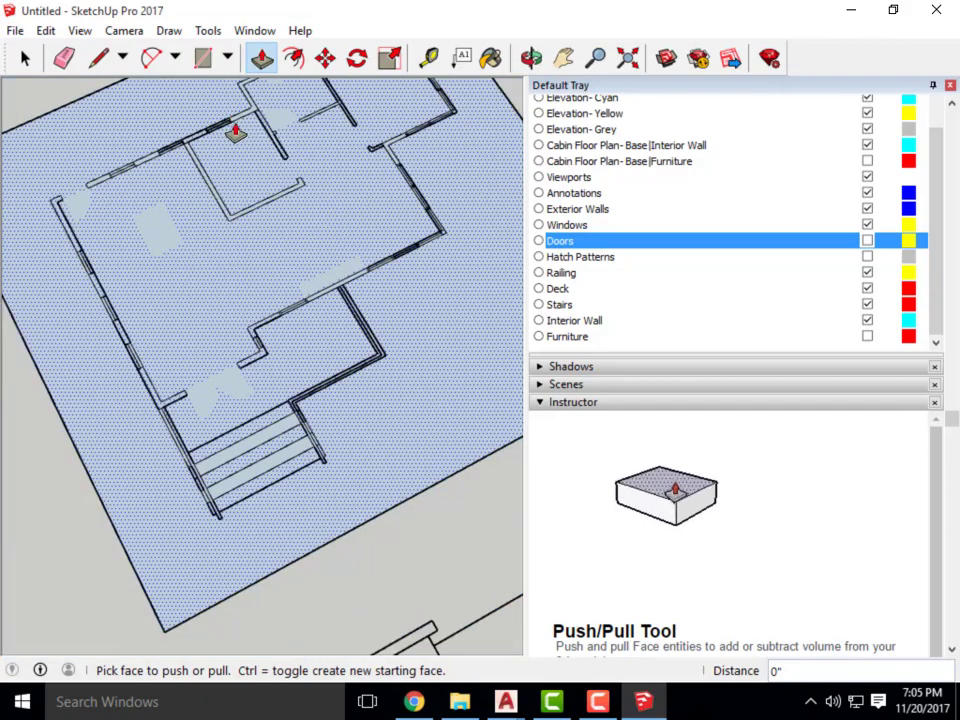
{"action": "scroll", "coordinate": [176, 407], "scroll_direction": "up", "scroll_amount": 3}
{"action": "scroll", "coordinate": [386, 324], "scroll_direction": "up", "scroll_amount": 3}
{"action": "middle_click_drag", "start_coordinate": [332, 369], "coordinate": [439, 210]}
{"action": "scroll", "coordinate": [439, 210], "scroll_direction": "up", "scroll_amount": 3}
{"action": "scroll", "coordinate": [469, 421], "scroll_direction": "down", "scroll_amount": 3}
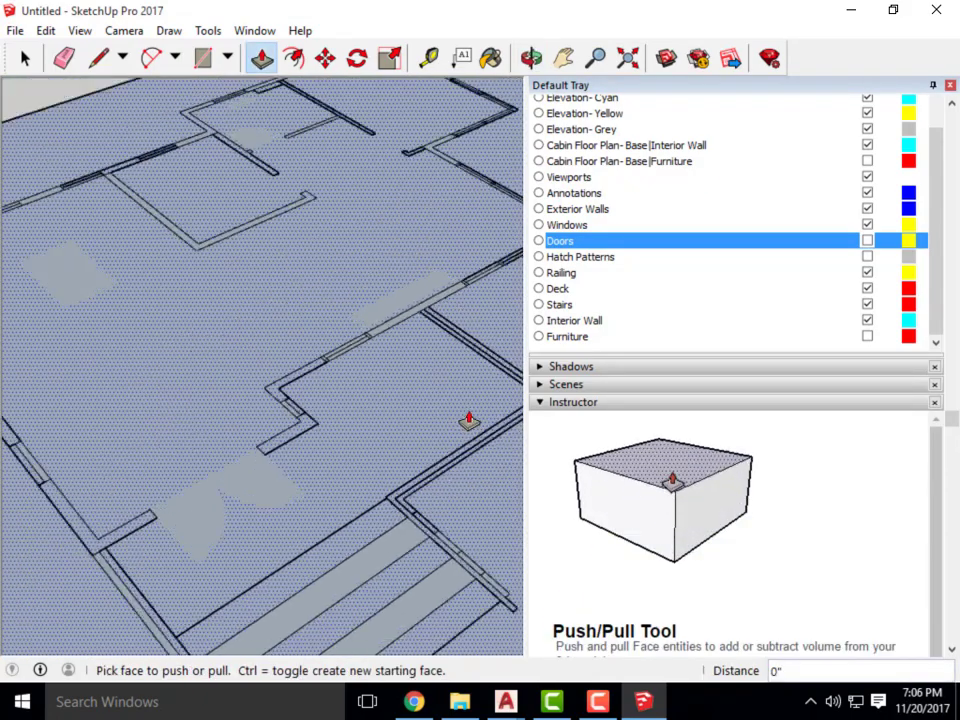
{"action": "scroll", "coordinate": [418, 195], "scroll_direction": "down", "scroll_amount": 5}
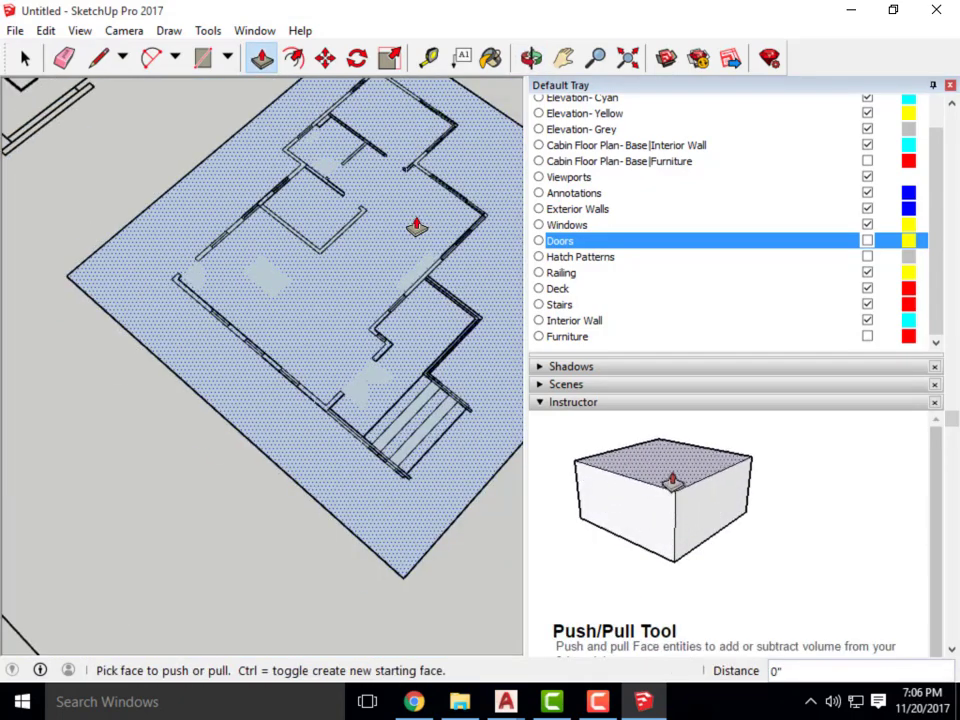
{"action": "scroll", "coordinate": [424, 279], "scroll_direction": "up", "scroll_amount": 2}
{"action": "scroll", "coordinate": [390, 380], "scroll_direction": "up", "scroll_amount": 3}
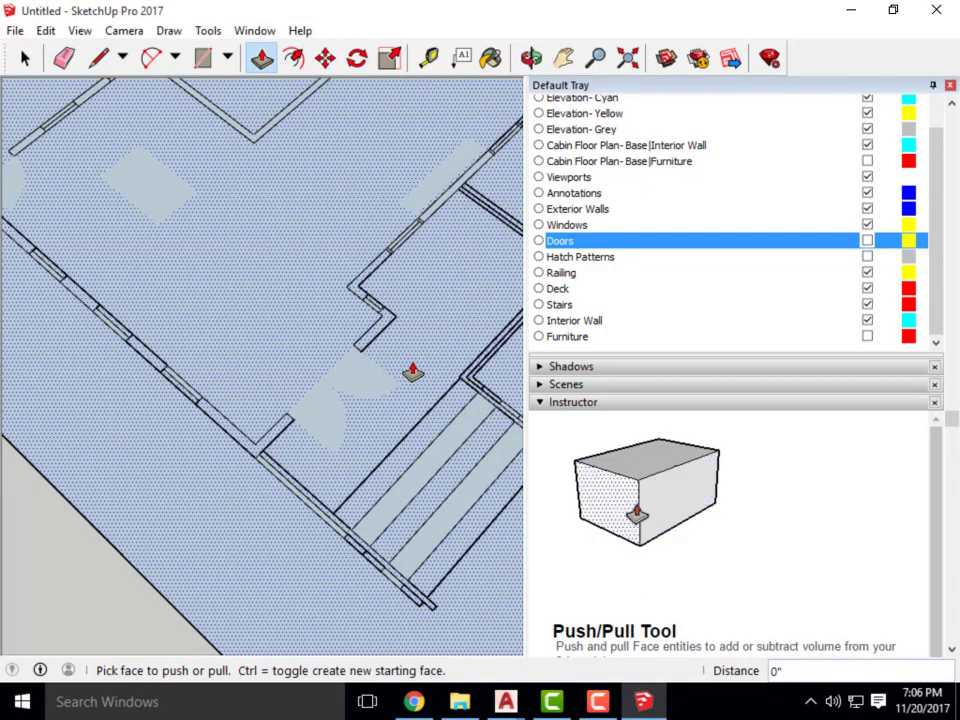
{"action": "scroll", "coordinate": [401, 282], "scroll_direction": "down", "scroll_amount": 3}
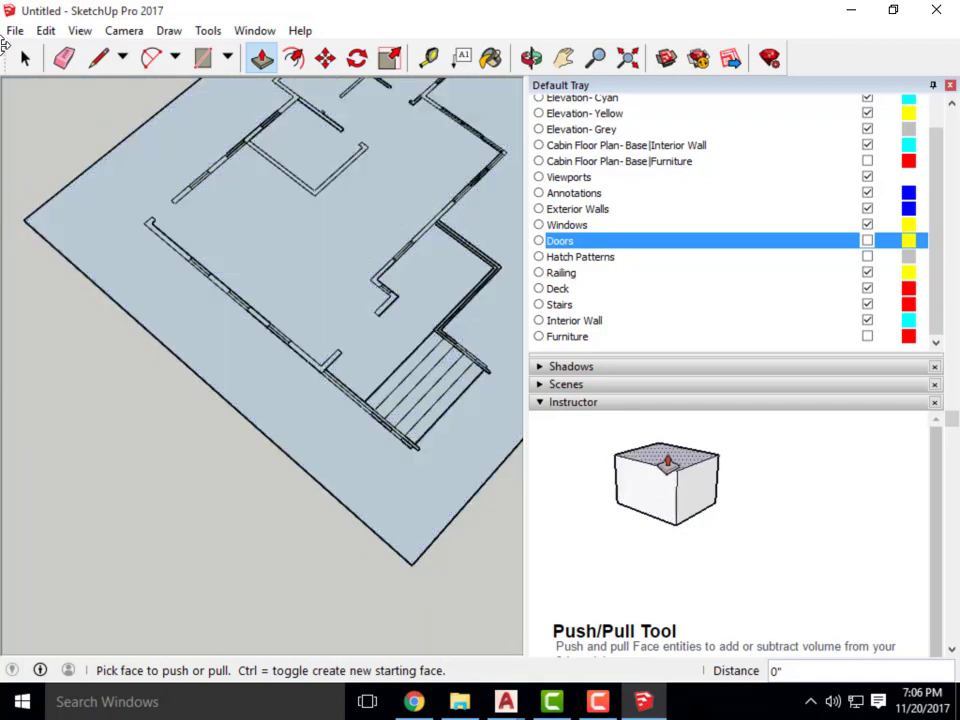
{"action": "left_click", "coordinate": [26, 58]}
{"action": "scroll", "coordinate": [334, 384], "scroll_direction": "up", "scroll_amount": 3}
{"action": "scroll", "coordinate": [334, 384], "scroll_direction": "down", "scroll_amount": 5}
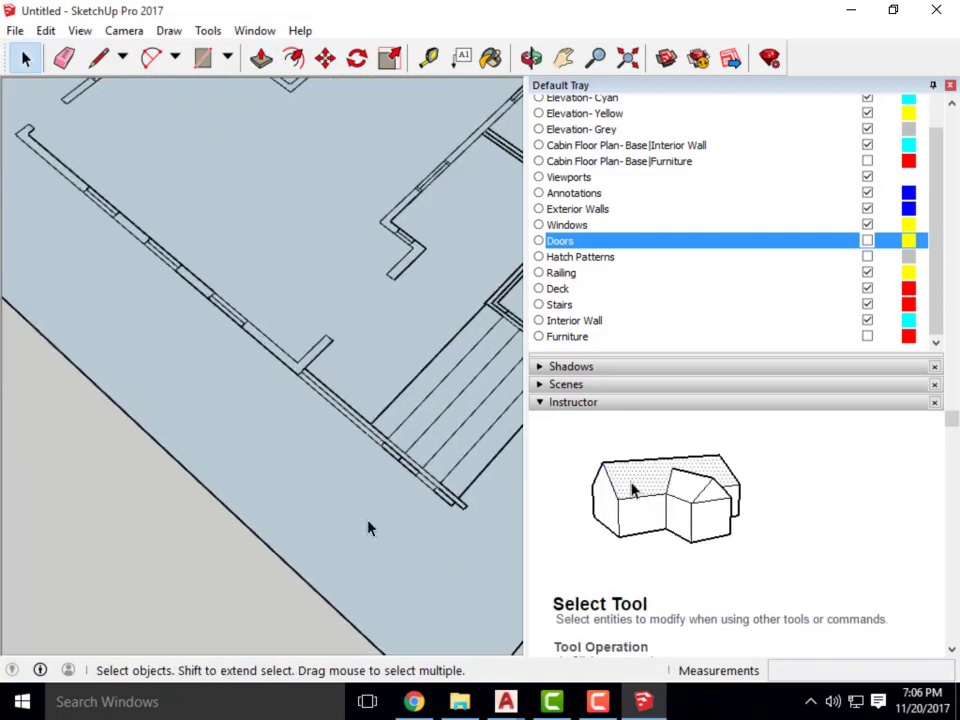
{"action": "scroll", "coordinate": [306, 353], "scroll_direction": "up", "scroll_amount": 3}
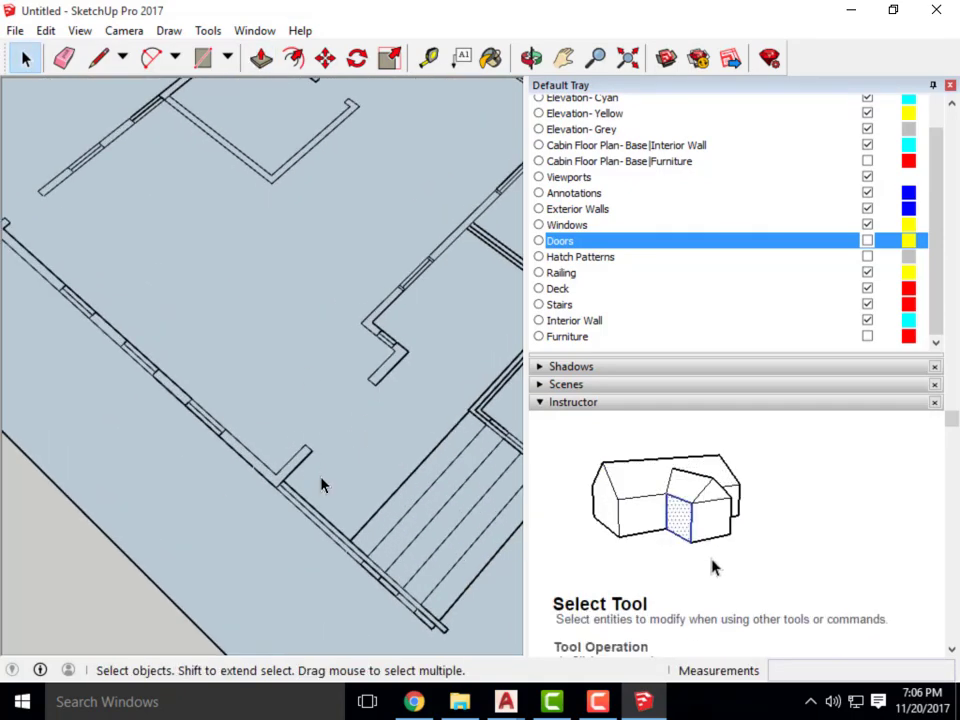
{"action": "middle_click_drag", "start_coordinate": [321, 484], "coordinate": [320, 440]}
{"action": "scroll", "coordinate": [320, 440], "scroll_direction": "up", "scroll_amount": 3}
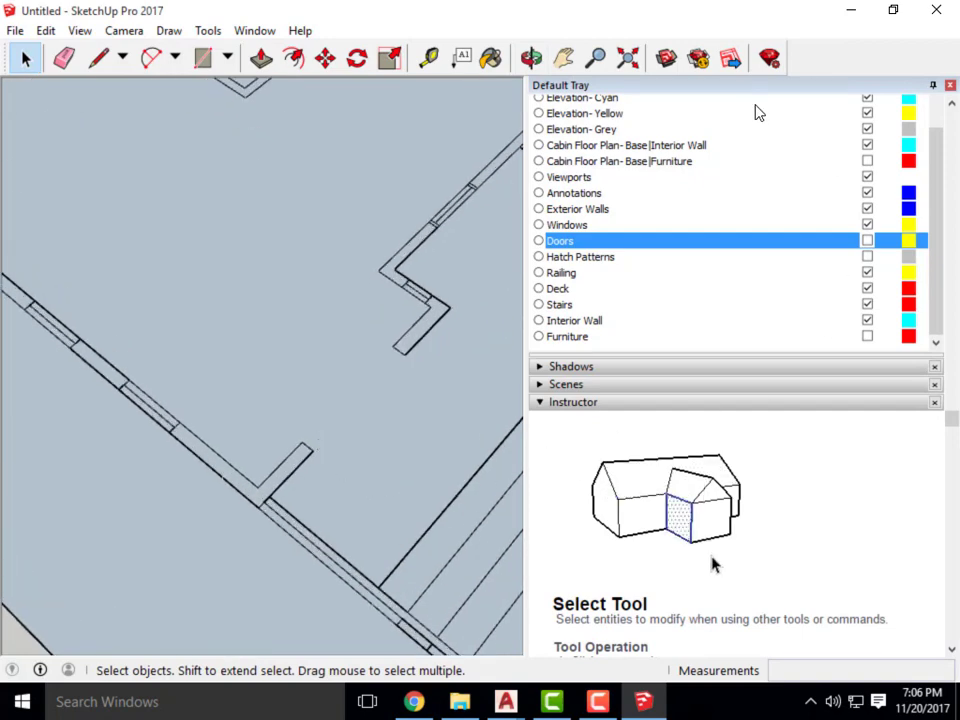
{"action": "scroll", "coordinate": [264, 379], "scroll_direction": "down", "scroll_amount": 3}
{"action": "scroll", "coordinate": [810, 208], "scroll_direction": "up", "scroll_amount": 5}
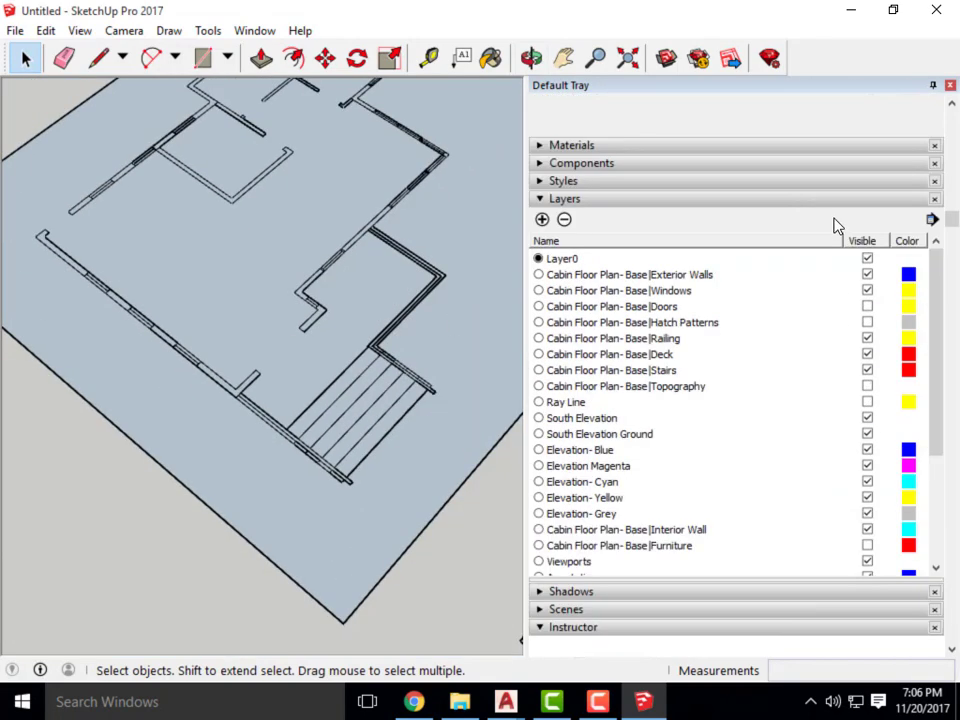
Create a layer called '3d Cabin' in the Layers panel and set it as current.
{"action": "left_click", "coordinate": [542, 219]}
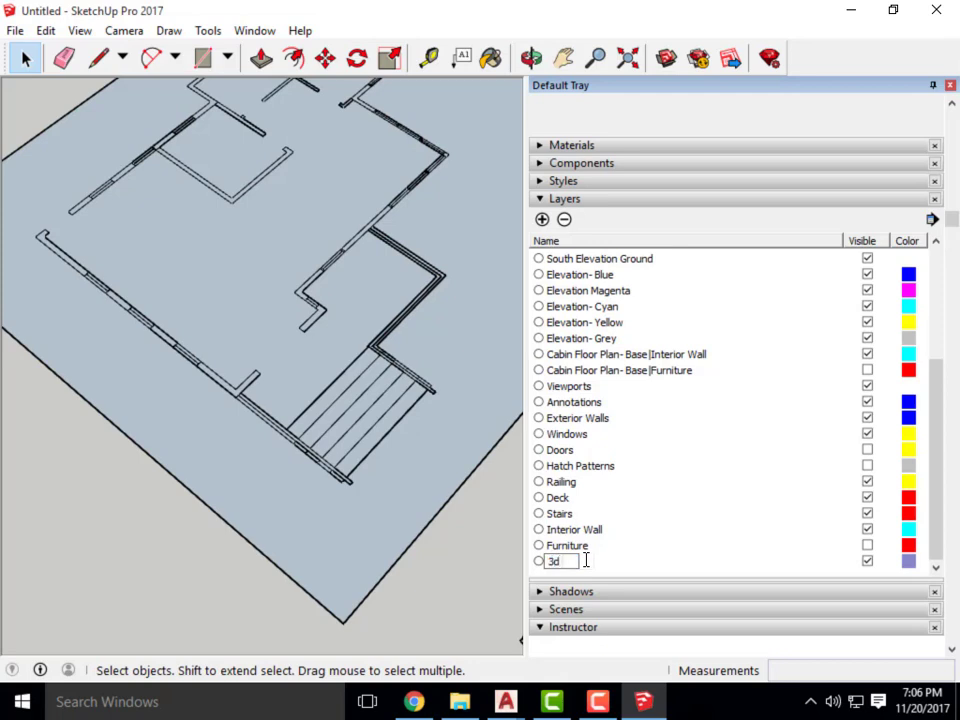
{"action": "left_click", "coordinate": [669, 515]}
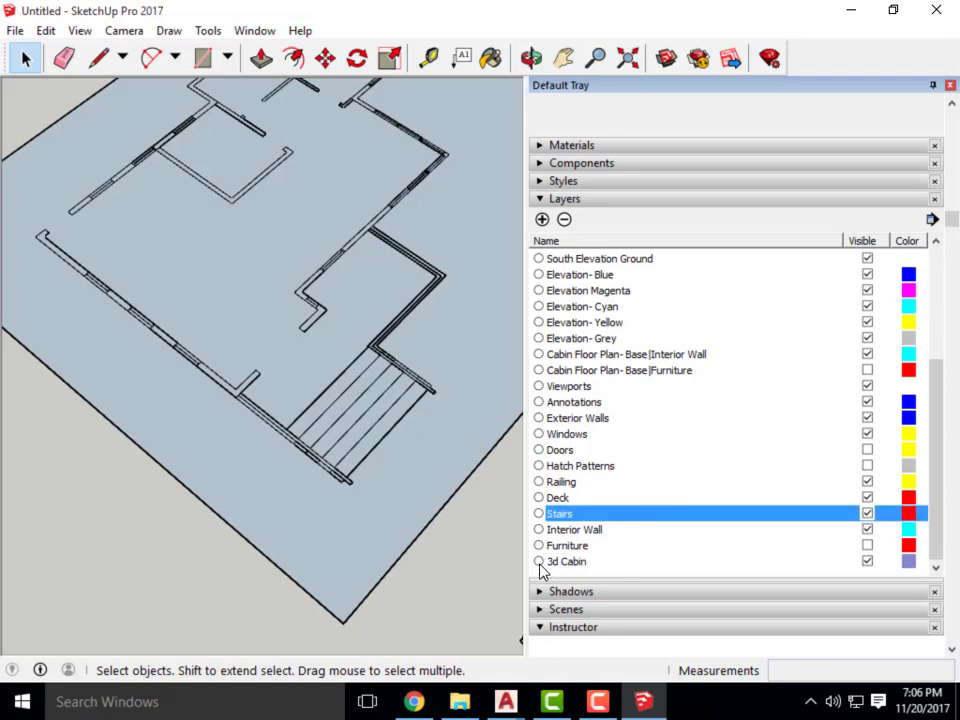
{"action": "left_click", "coordinate": [539, 562]}
{"action": "scroll", "coordinate": [357, 543], "scroll_direction": "down", "scroll_amount": 5}
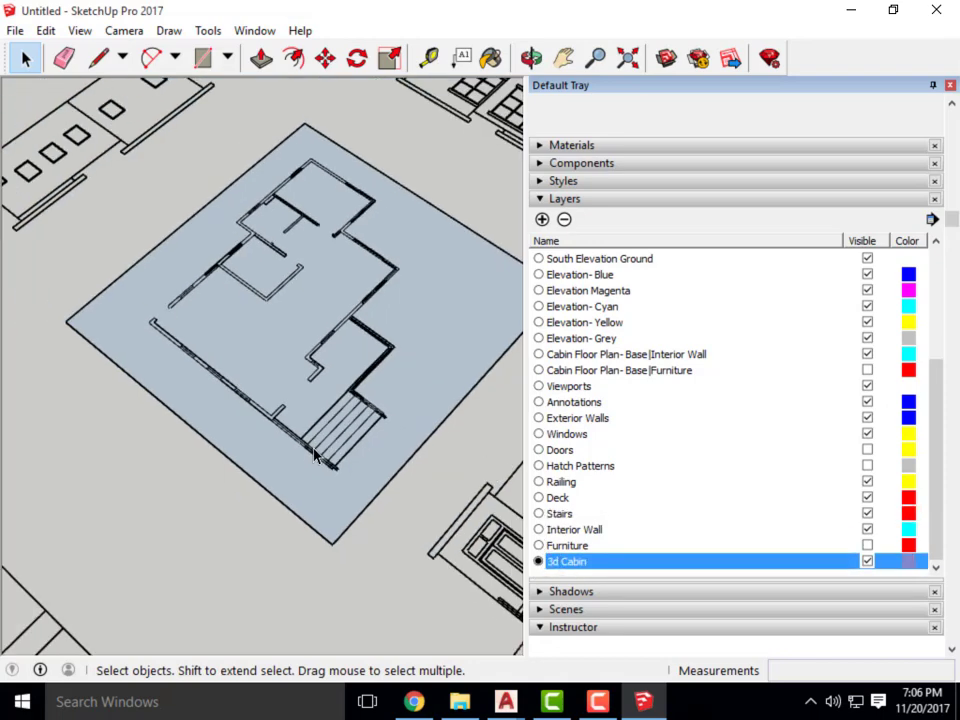
{"action": "scroll", "coordinate": [357, 543], "scroll_direction": "up", "scroll_amount": 2}
Select the plan's grey floor face and delete it.
{"action": "left_click_drag", "start_coordinate": [357, 543], "coordinate": [308, 512]}
{"action": "key", "text": "Delete"}
{"action": "scroll", "coordinate": [343, 397], "scroll_direction": "up", "scroll_amount": 8}
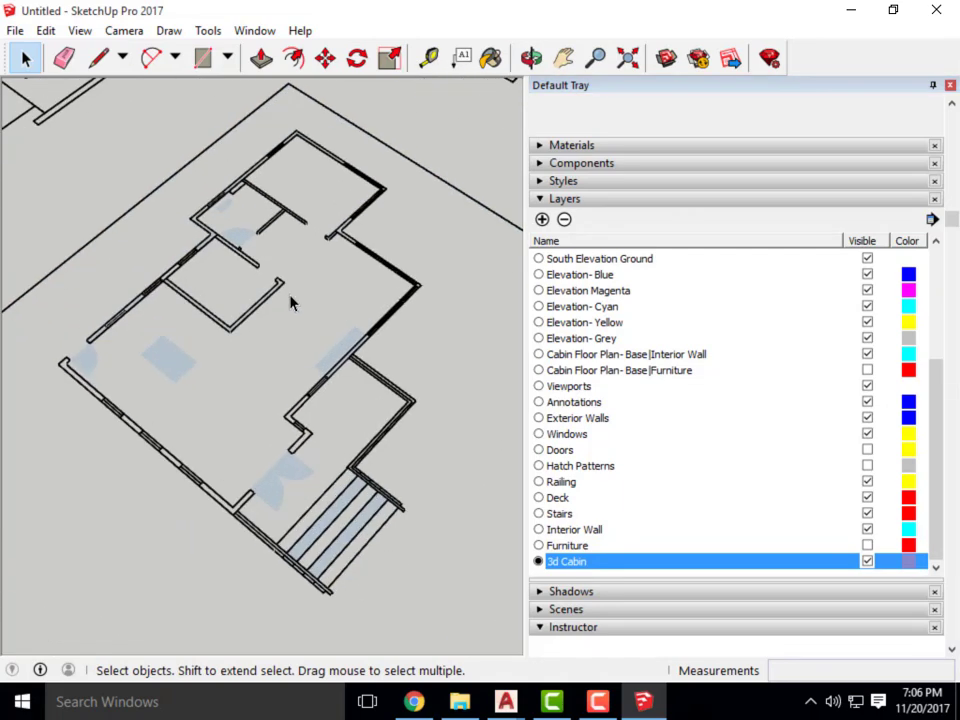
{"action": "scroll", "coordinate": [271, 441], "scroll_direction": "down", "scroll_amount": 3}
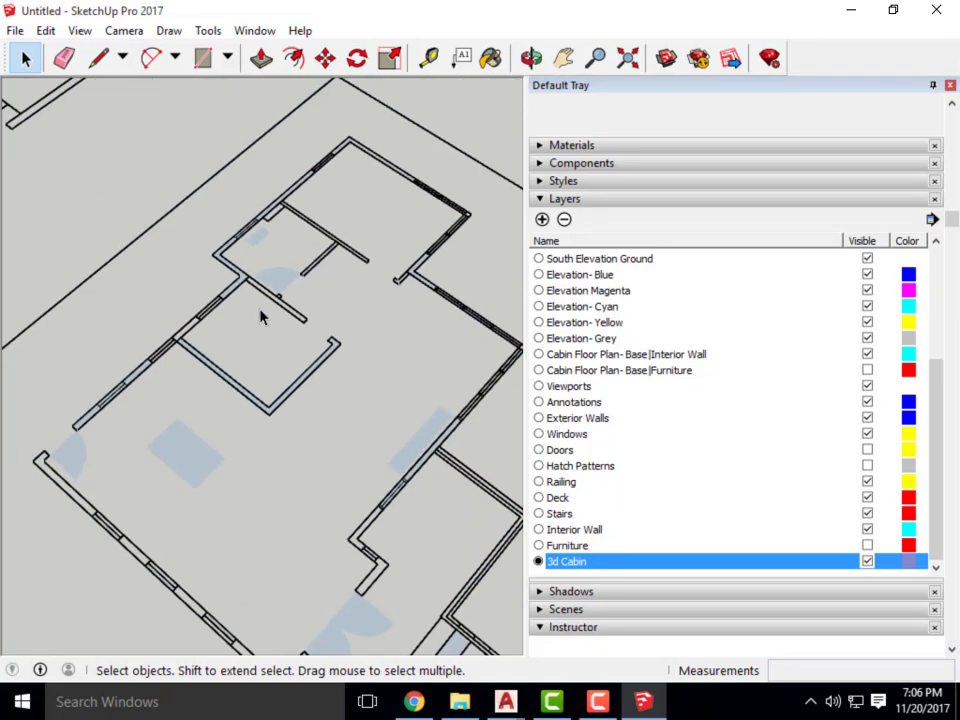
{"action": "middle_click_drag", "start_coordinate": [259, 315], "coordinate": [235, 189]}
{"action": "scroll", "coordinate": [260, 185], "scroll_direction": "down", "scroll_amount": 5}
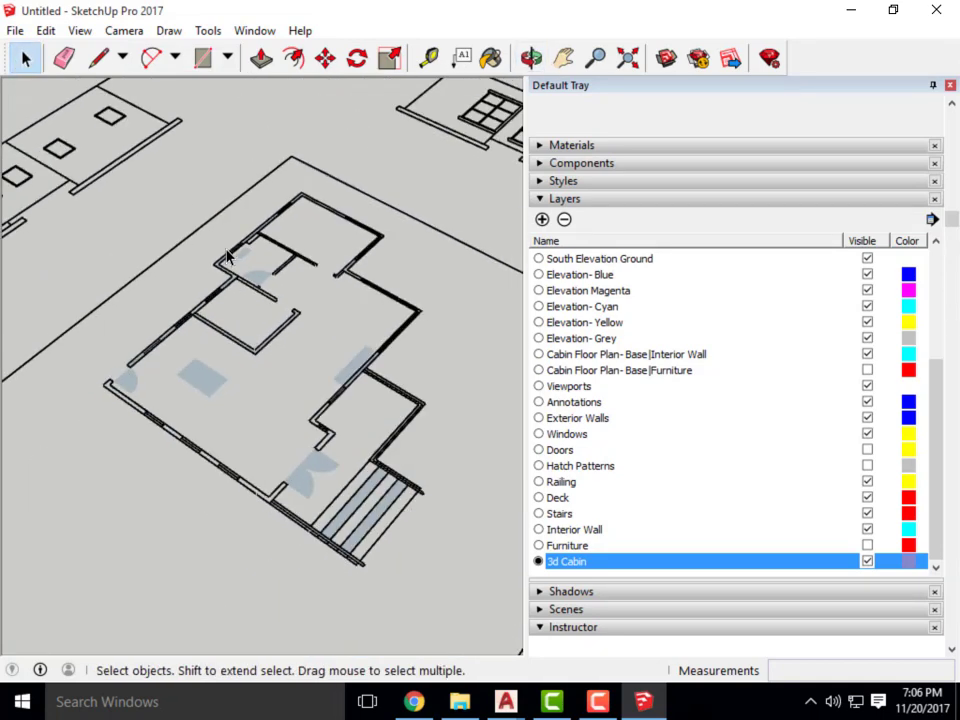
Inspect the remaining wall outlines from top and perspective views.
{"action": "left_click", "coordinate": [259, 185]}
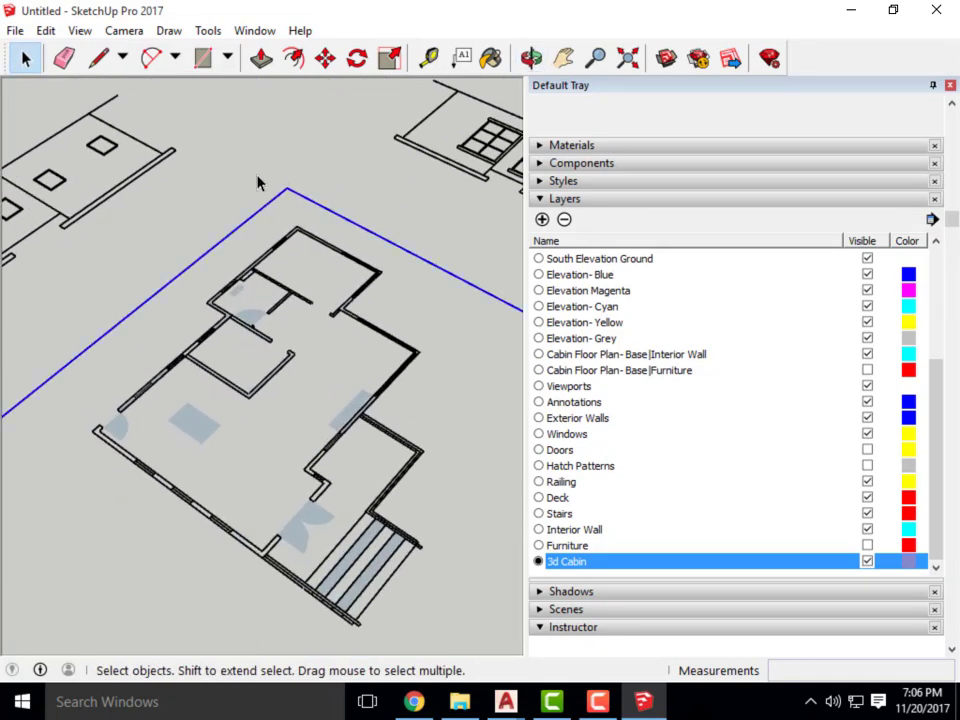
{"action": "left_click", "coordinate": [255, 210]}
{"action": "middle_click_drag", "start_coordinate": [255, 210], "coordinate": [236, 461]}
{"action": "scroll", "coordinate": [253, 311], "scroll_direction": "up", "scroll_amount": 5}
{"action": "scroll", "coordinate": [253, 311], "scroll_direction": "up", "scroll_amount": 4}
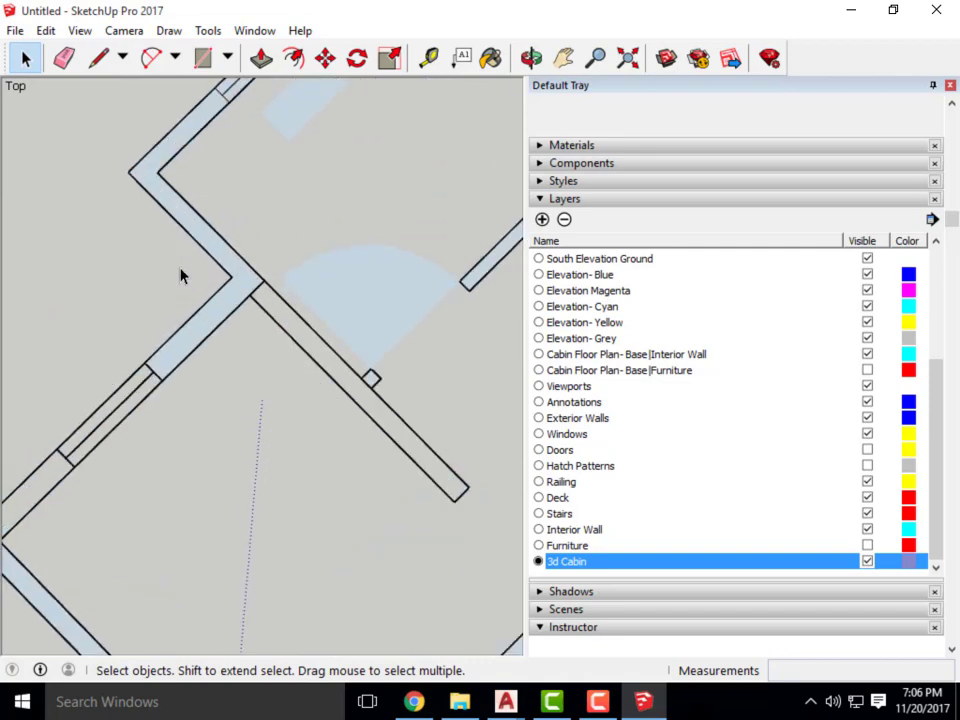
{"action": "scroll", "coordinate": [195, 160], "scroll_direction": "up", "scroll_amount": 2}
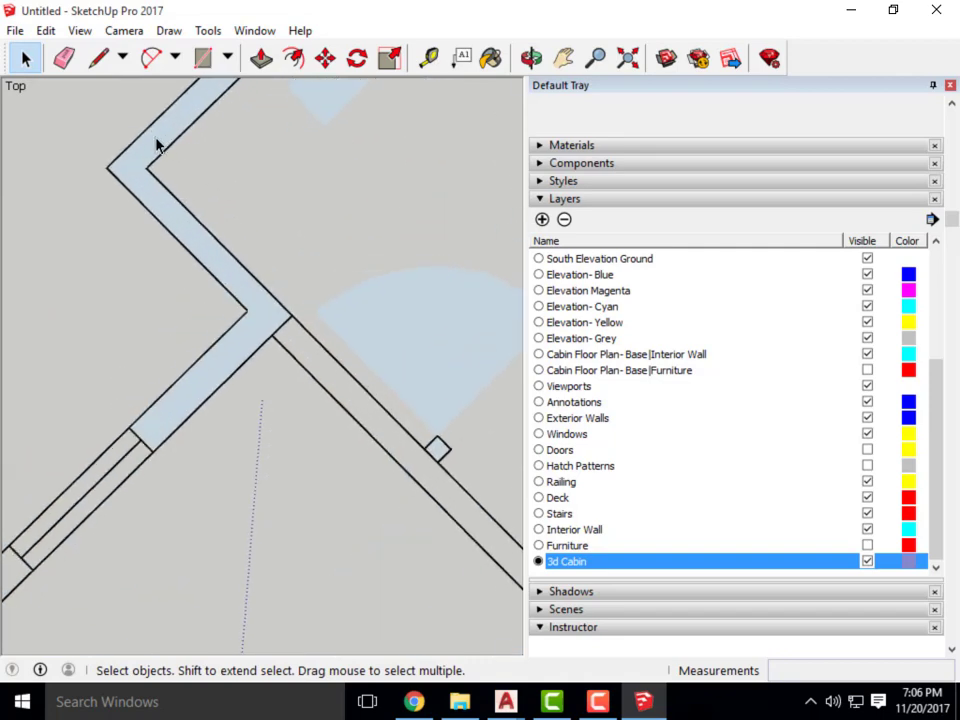
{"action": "scroll", "coordinate": [356, 204], "scroll_direction": "down", "scroll_amount": 8}
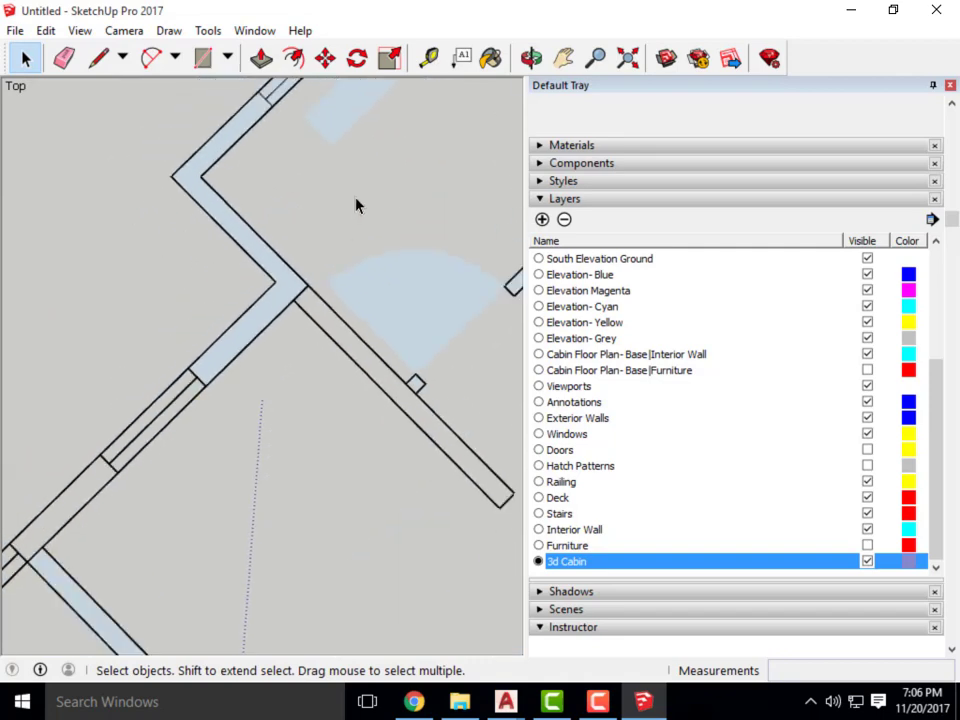
{"action": "scroll", "coordinate": [375, 578], "scroll_direction": "up", "scroll_amount": 4}
{"action": "scroll", "coordinate": [375, 578], "scroll_direction": "down", "scroll_amount": 4}
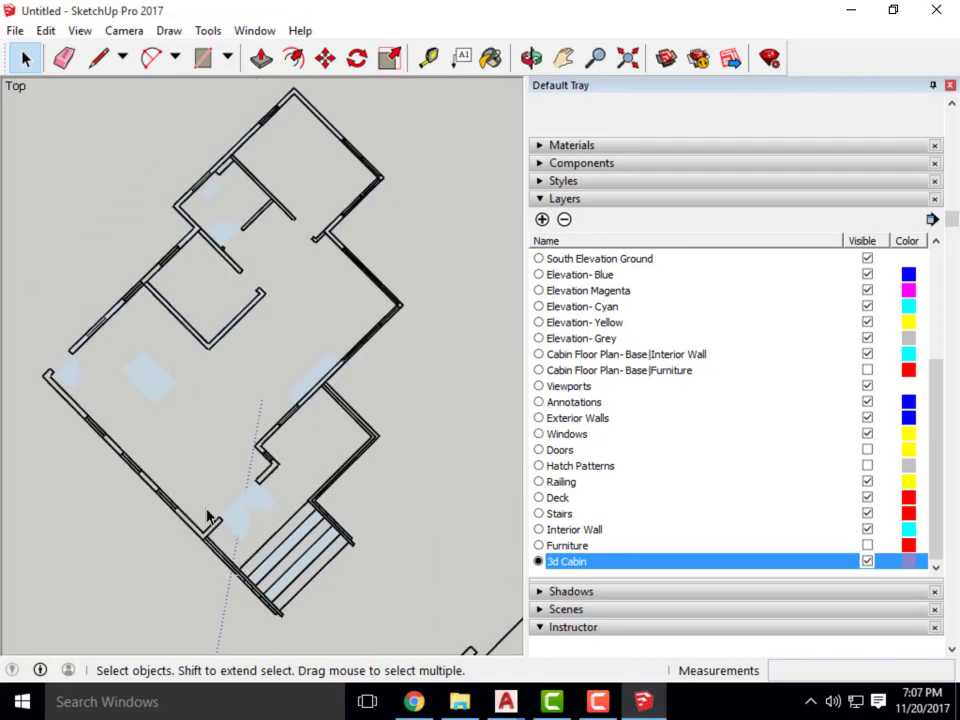
{"action": "scroll", "coordinate": [350, 354], "scroll_direction": "up", "scroll_amount": 4}
{"action": "scroll", "coordinate": [436, 322], "scroll_direction": "up", "scroll_amount": 2}
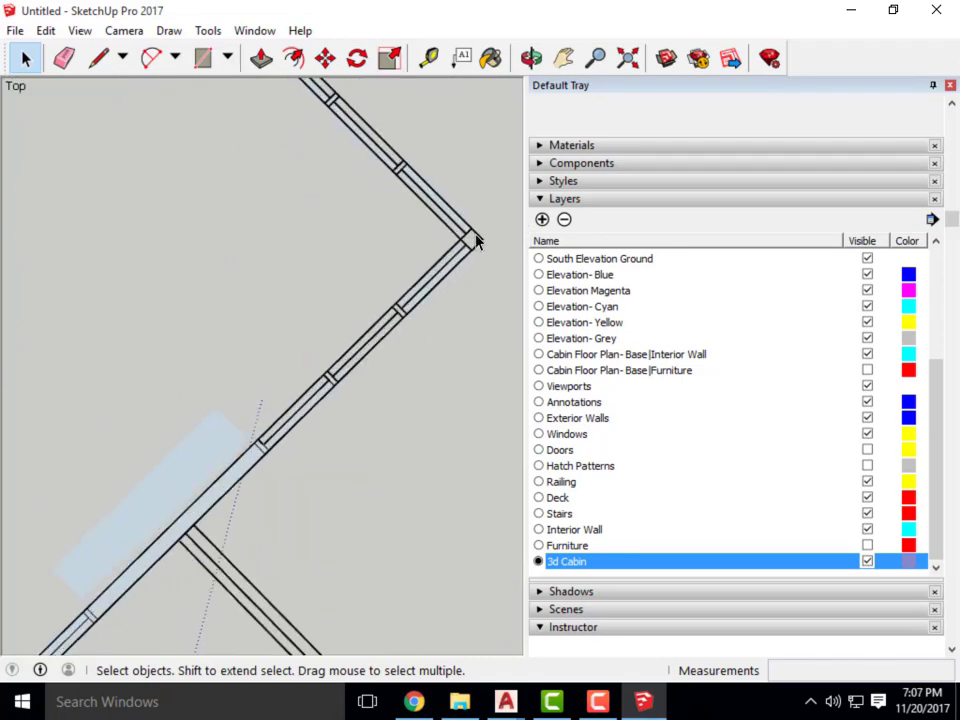
{"action": "scroll", "coordinate": [476, 235], "scroll_direction": "down", "scroll_amount": 3}
{"action": "middle_click_drag", "start_coordinate": [476, 231], "coordinate": [384, 441]}
{"action": "scroll", "coordinate": [384, 441], "scroll_direction": "down", "scroll_amount": 3}
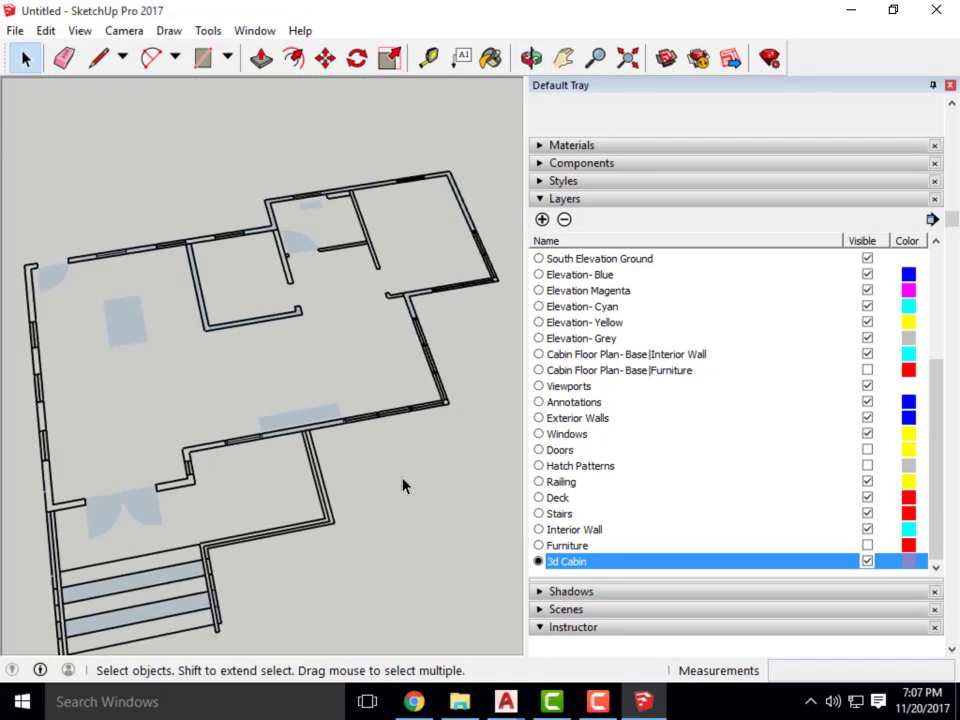
{"action": "middle_click_drag", "start_coordinate": [403, 486], "coordinate": [268, 506]}
{"action": "scroll", "coordinate": [321, 426], "scroll_direction": "down", "scroll_amount": 3}
{"action": "scroll", "coordinate": [326, 420], "scroll_direction": "up", "scroll_amount": 3}
{"action": "scroll", "coordinate": [364, 287], "scroll_direction": "up", "scroll_amount": 2}
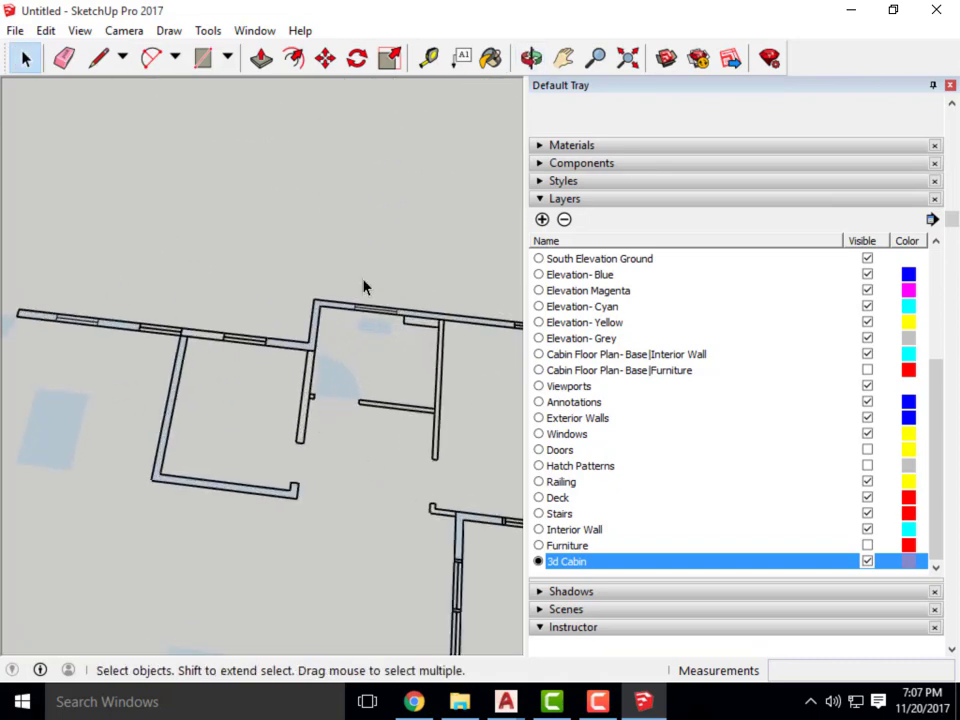
{"action": "scroll", "coordinate": [139, 514], "scroll_direction": "down", "scroll_amount": 4}
{"action": "scroll", "coordinate": [139, 435], "scroll_direction": "up", "scroll_amount": 6}
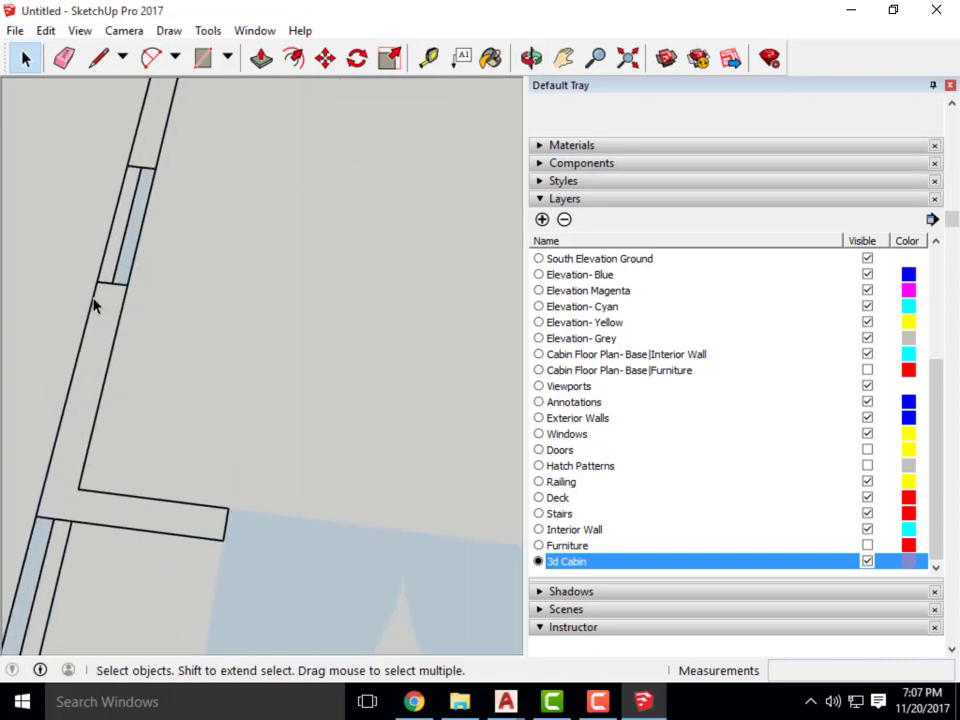
{"action": "scroll", "coordinate": [70, 390], "scroll_direction": "up", "scroll_amount": 1}
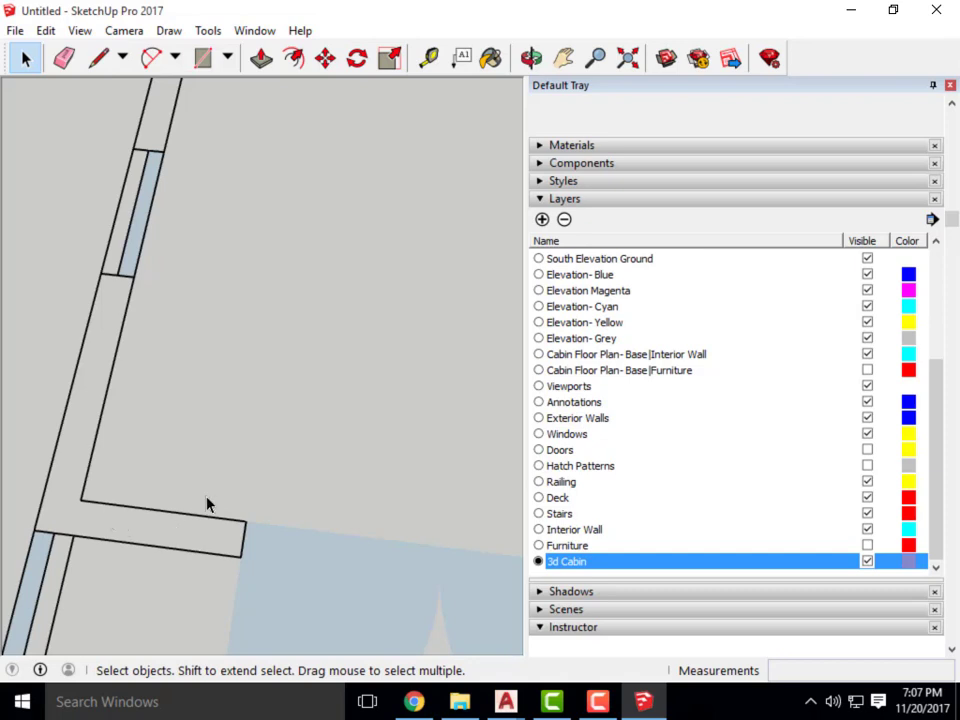
{"action": "scroll", "coordinate": [257, 467], "scroll_direction": "down", "scroll_amount": 3}
{"action": "scroll", "coordinate": [259, 478], "scroll_direction": "up", "scroll_amount": 2}
{"action": "scroll", "coordinate": [119, 390], "scroll_direction": "up", "scroll_amount": 1}
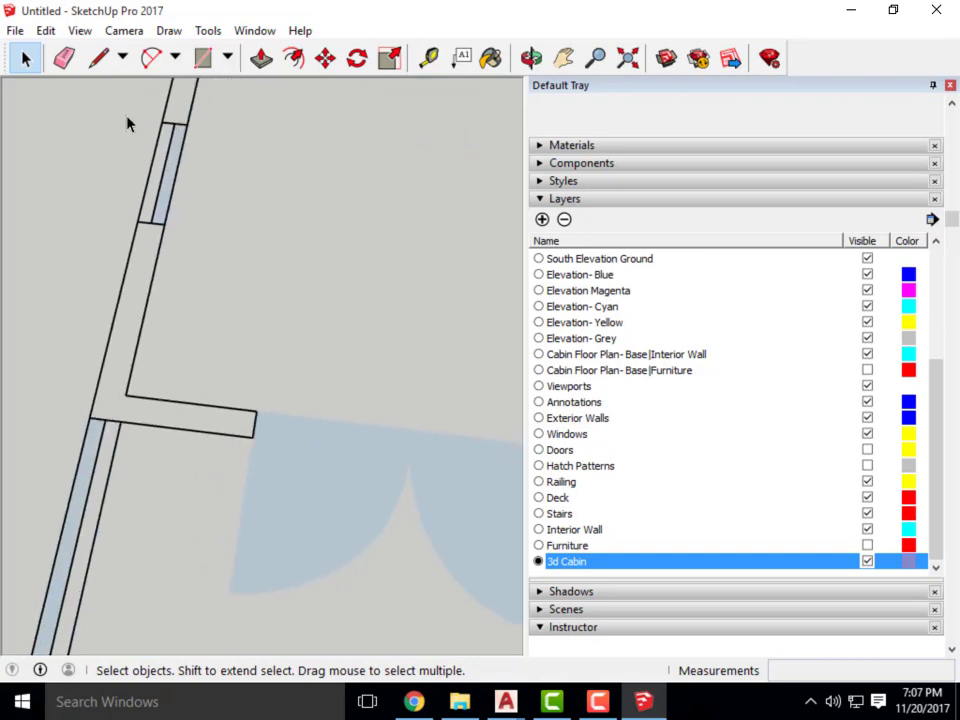
Draw a roughly 4' 9 15/16" edge across the wall's open end to close its outline.
{"action": "left_click", "coordinate": [98, 58]}
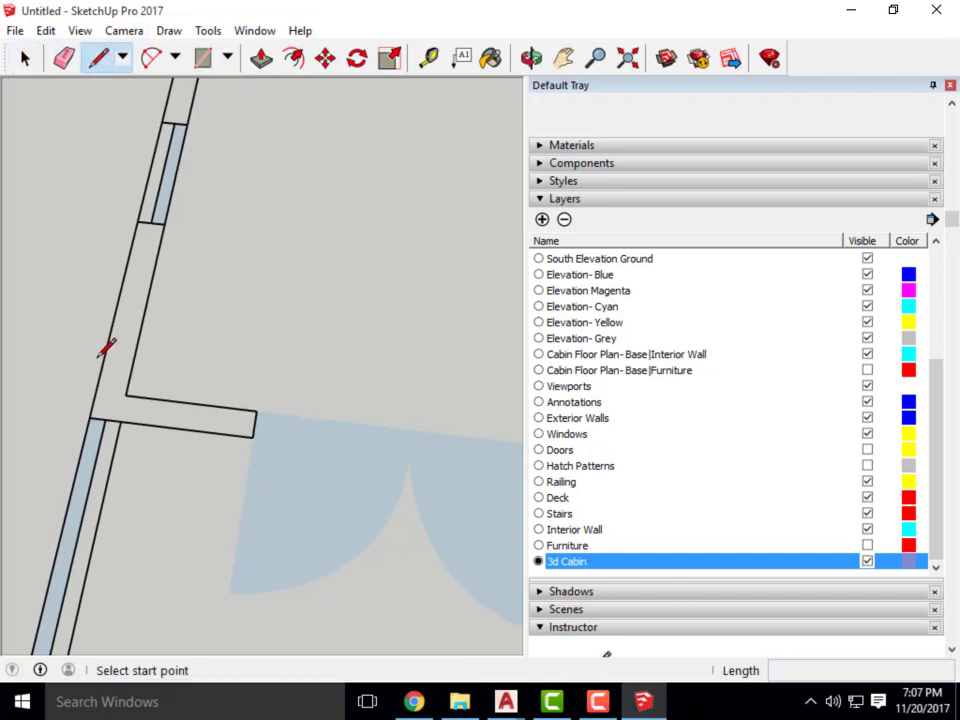
{"action": "scroll", "coordinate": [90, 420], "scroll_direction": "up", "scroll_amount": 2}
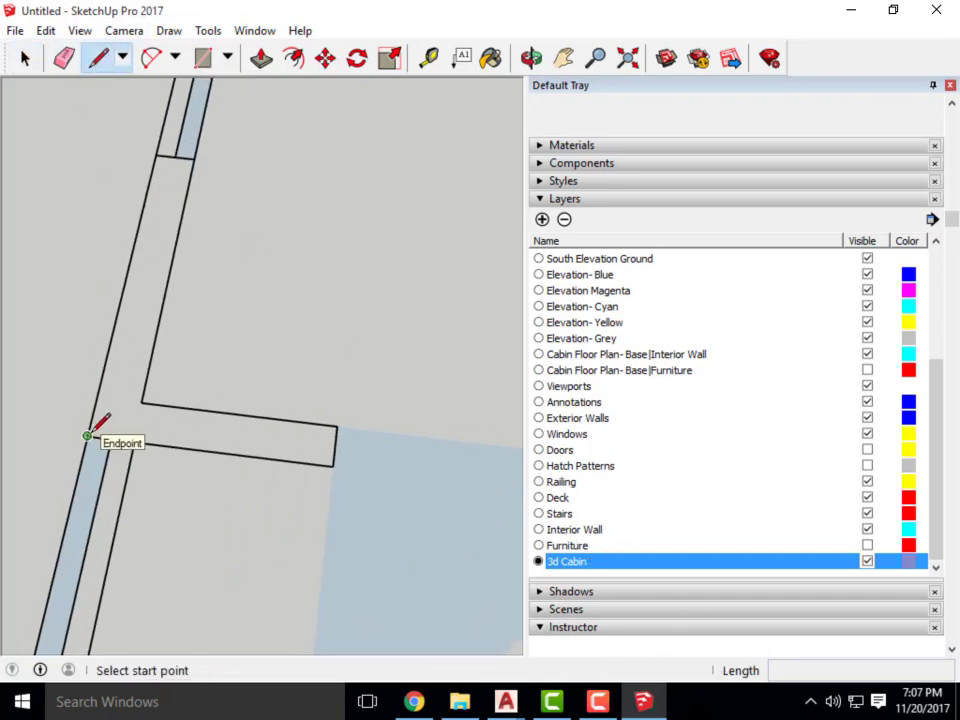
{"action": "left_click", "coordinate": [88, 435]}
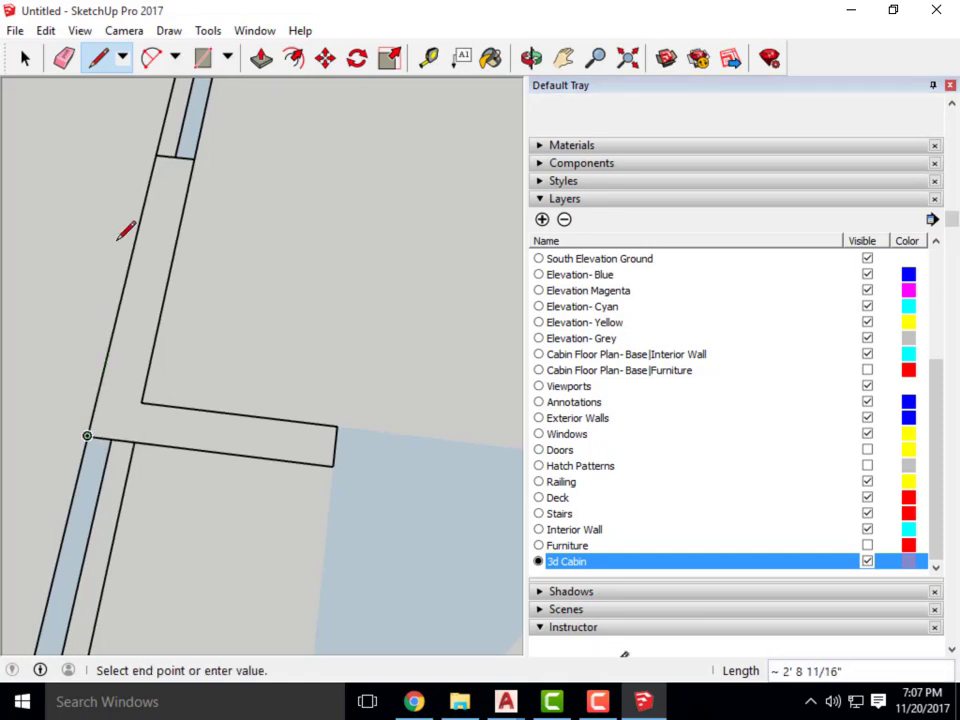
{"action": "middle_click_drag", "start_coordinate": [176, 279], "coordinate": [218, 260]}
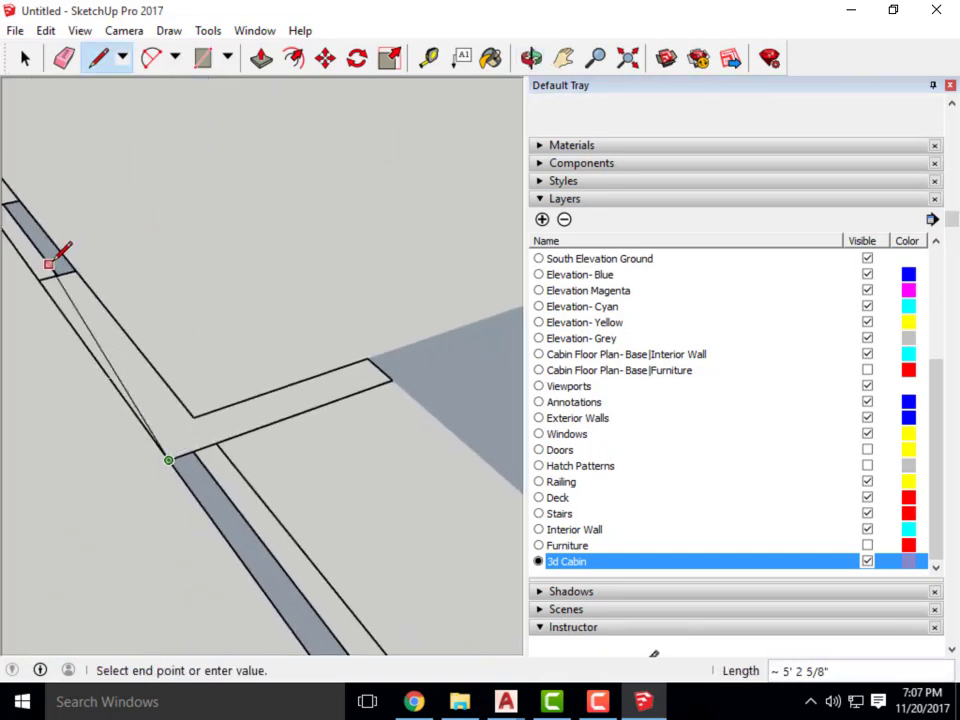
{"action": "scroll", "coordinate": [48, 263], "scroll_direction": "up", "scroll_amount": 2}
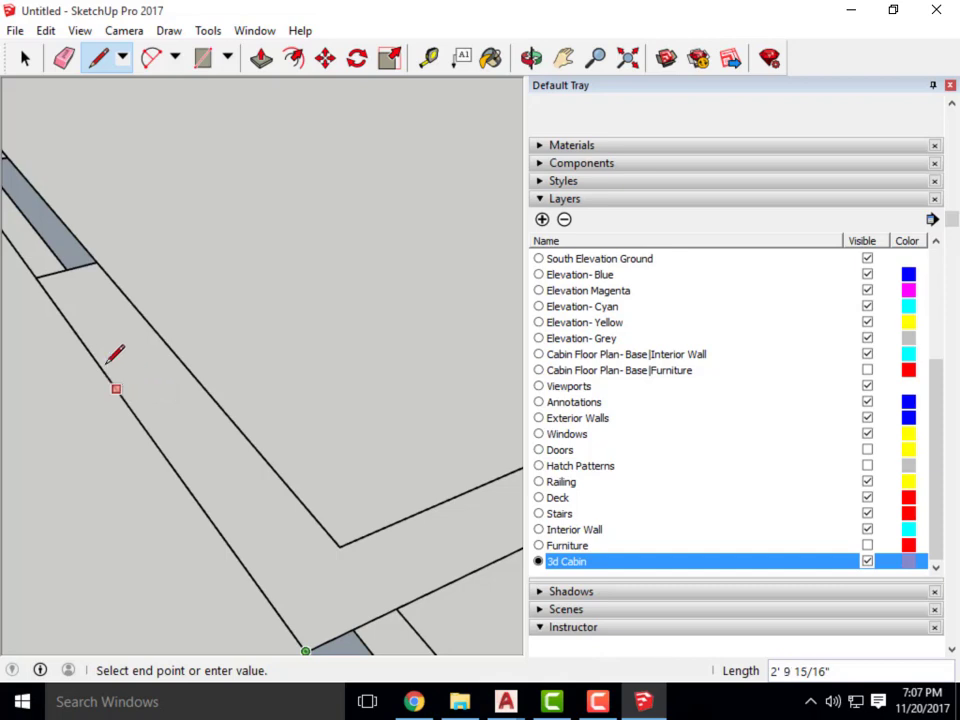
{"action": "left_click", "coordinate": [82, 244]}
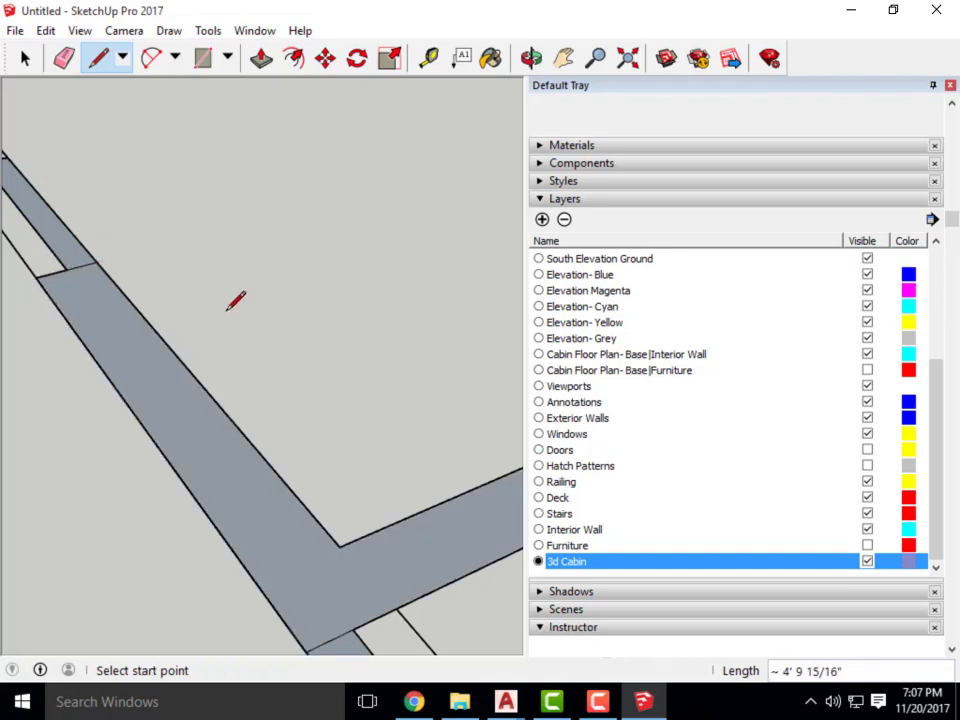
{"action": "scroll", "coordinate": [254, 164], "scroll_direction": "down", "scroll_amount": 5}
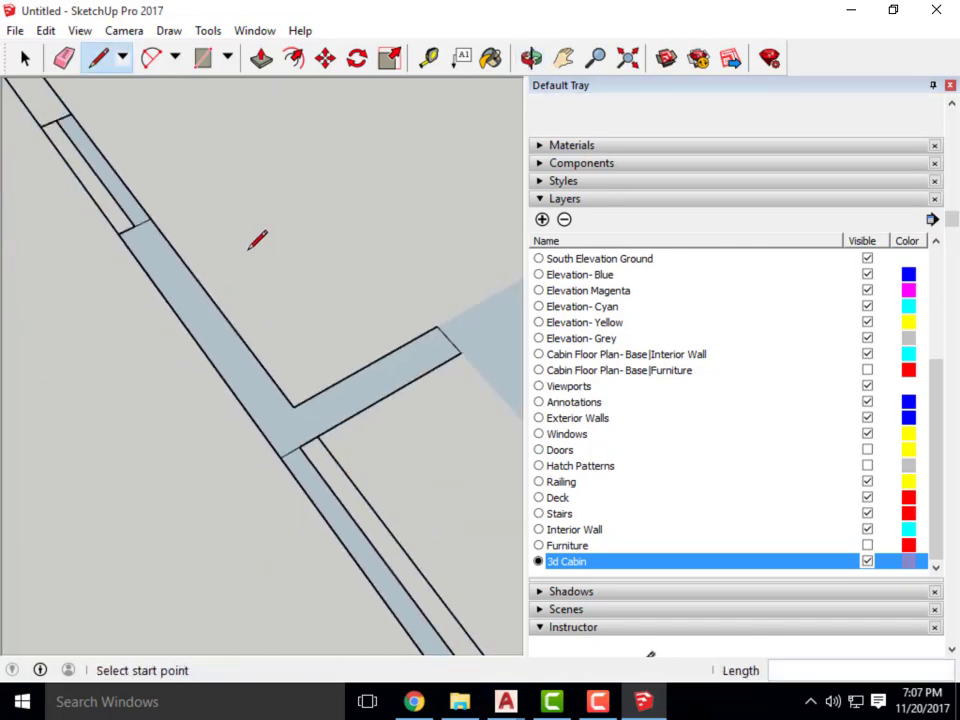
{"action": "left_click", "coordinate": [25, 58]}
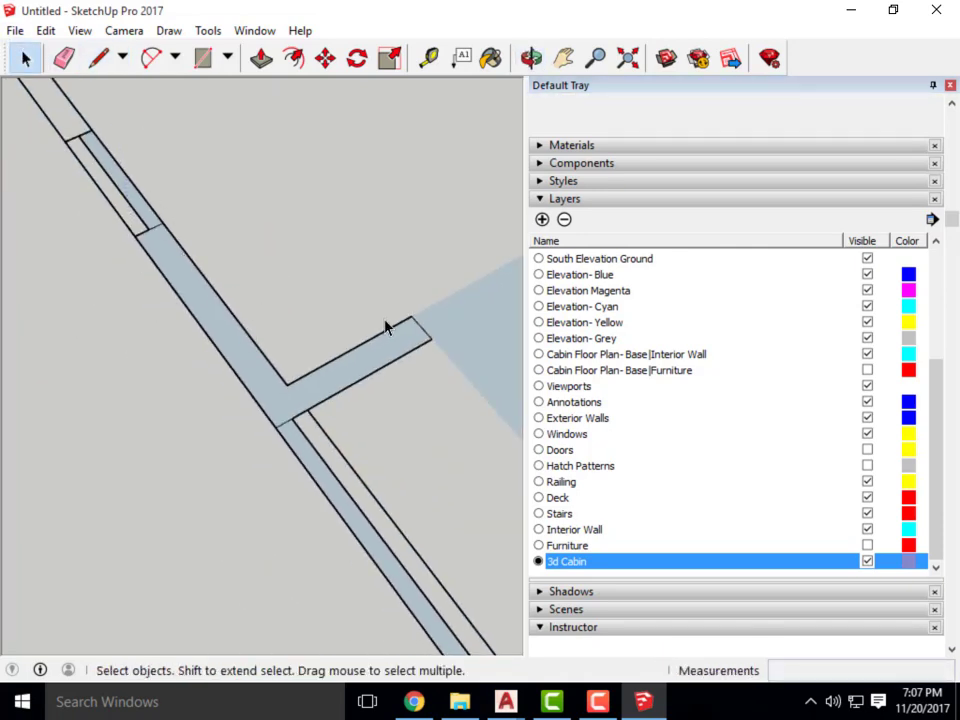
{"action": "scroll", "coordinate": [430, 340], "scroll_direction": "up", "scroll_amount": 3}
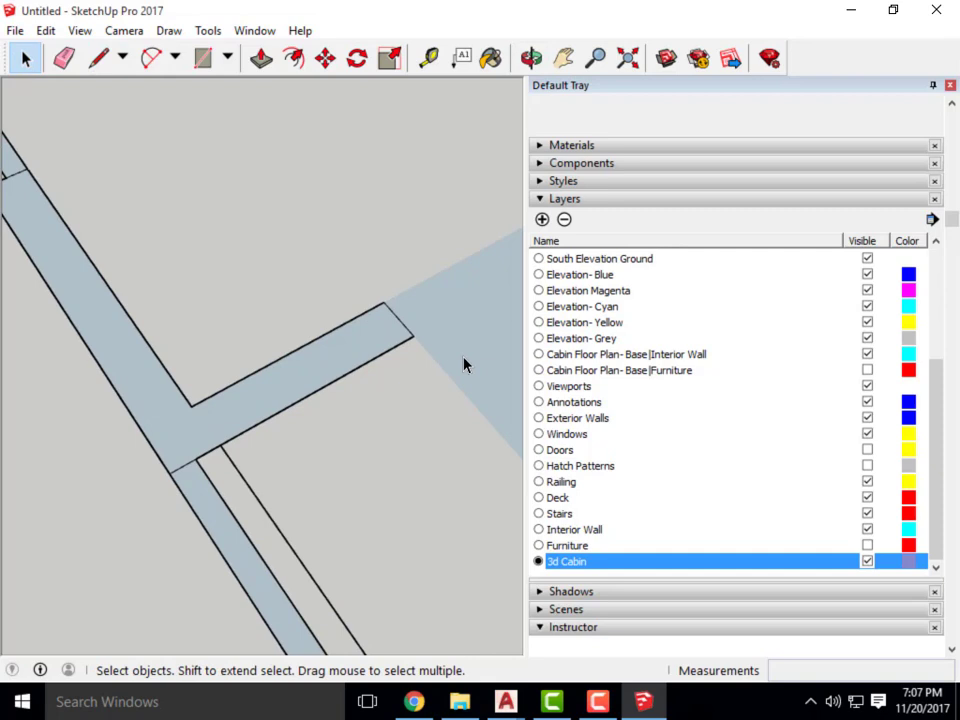
{"action": "scroll", "coordinate": [465, 364], "scroll_direction": "down", "scroll_amount": 3}
{"action": "scroll", "coordinate": [313, 369], "scroll_direction": "up", "scroll_amount": 3}
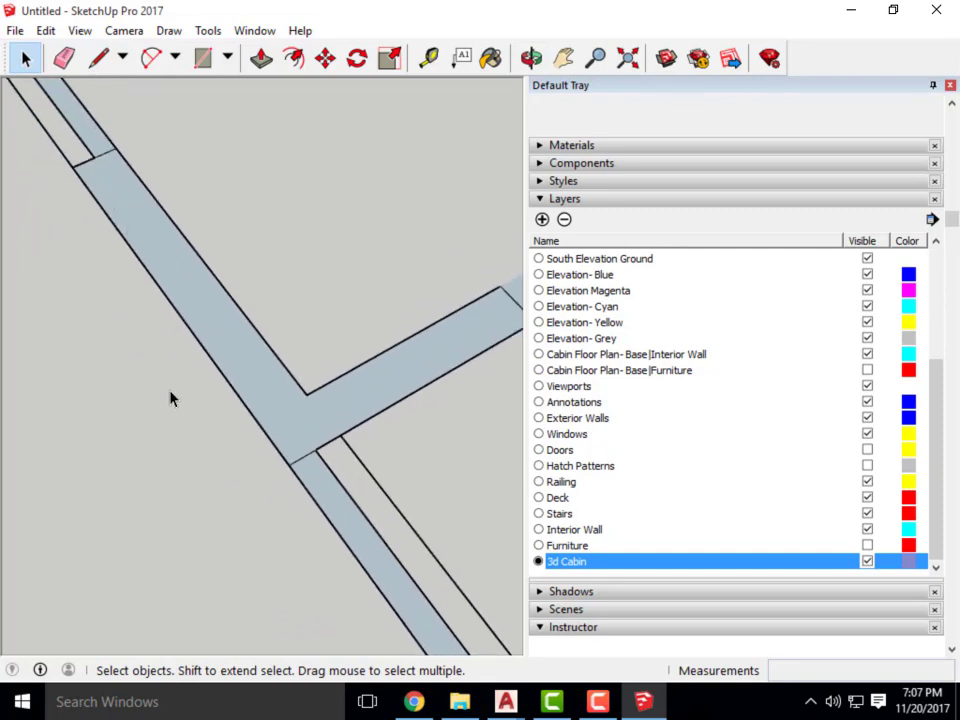
{"action": "scroll", "coordinate": [268, 461], "scroll_direction": "down", "scroll_amount": 3}
{"action": "scroll", "coordinate": [489, 287], "scroll_direction": "down", "scroll_amount": 3}
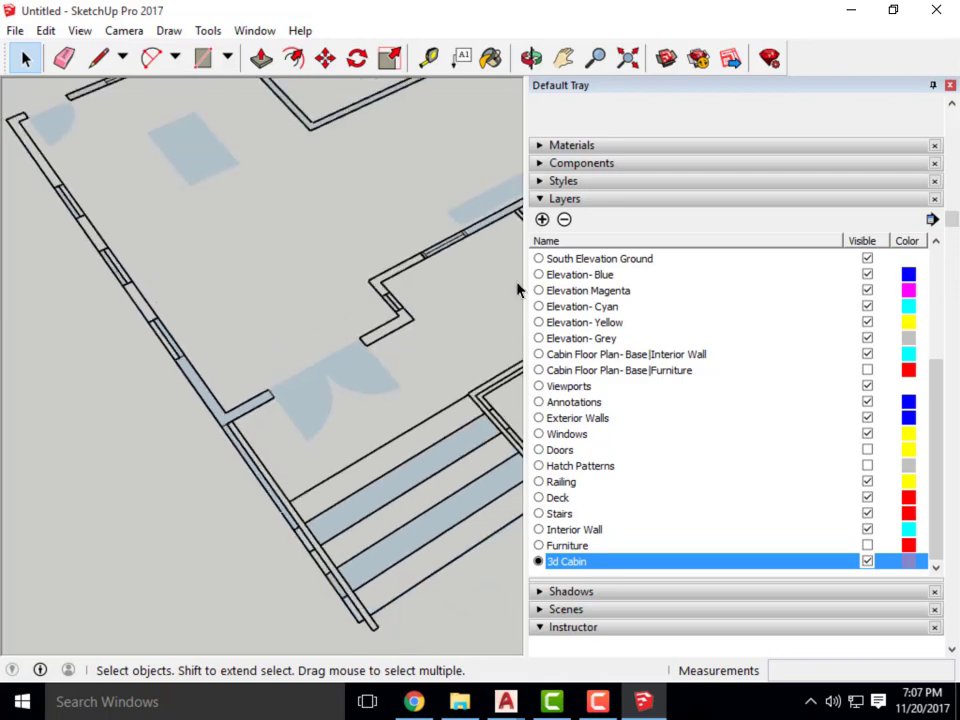
{"action": "scroll", "coordinate": [366, 281], "scroll_direction": "up", "scroll_amount": 3}
{"action": "scroll", "coordinate": [474, 300], "scroll_direction": "down", "scroll_amount": 1}
Draw a line across the first open wall end to close that wall outline into a face.
{"action": "left_click", "coordinate": [98, 58]}
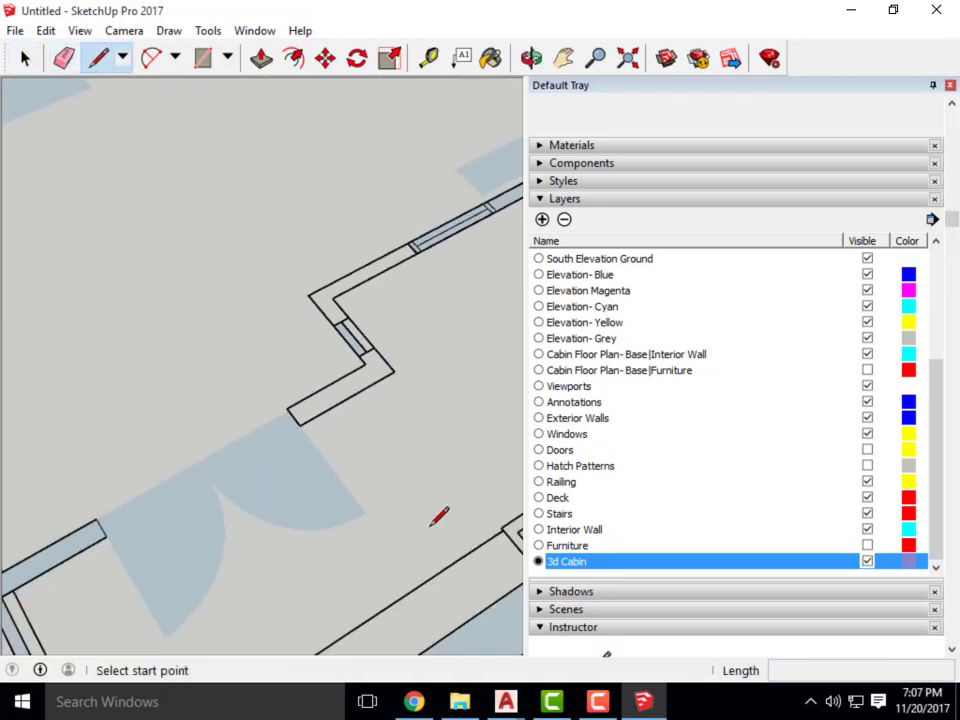
{"action": "scroll", "coordinate": [318, 388], "scroll_direction": "up", "scroll_amount": 2}
{"action": "left_click", "coordinate": [277, 394]}
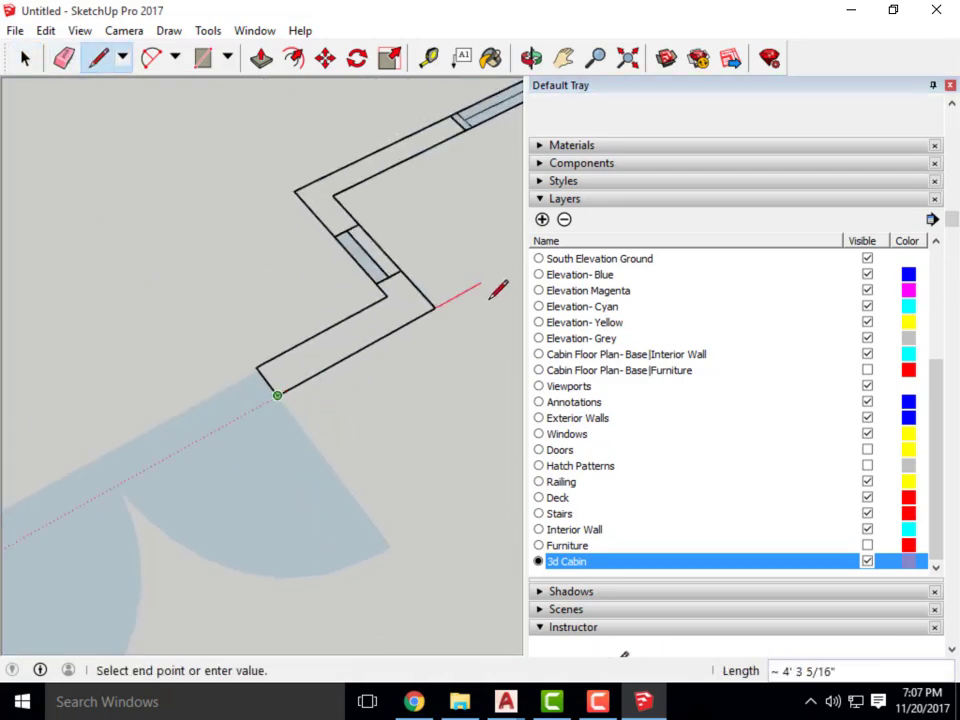
{"action": "left_click", "coordinate": [435, 306]}
{"action": "scroll", "coordinate": [283, 511], "scroll_direction": "up", "scroll_amount": 1}
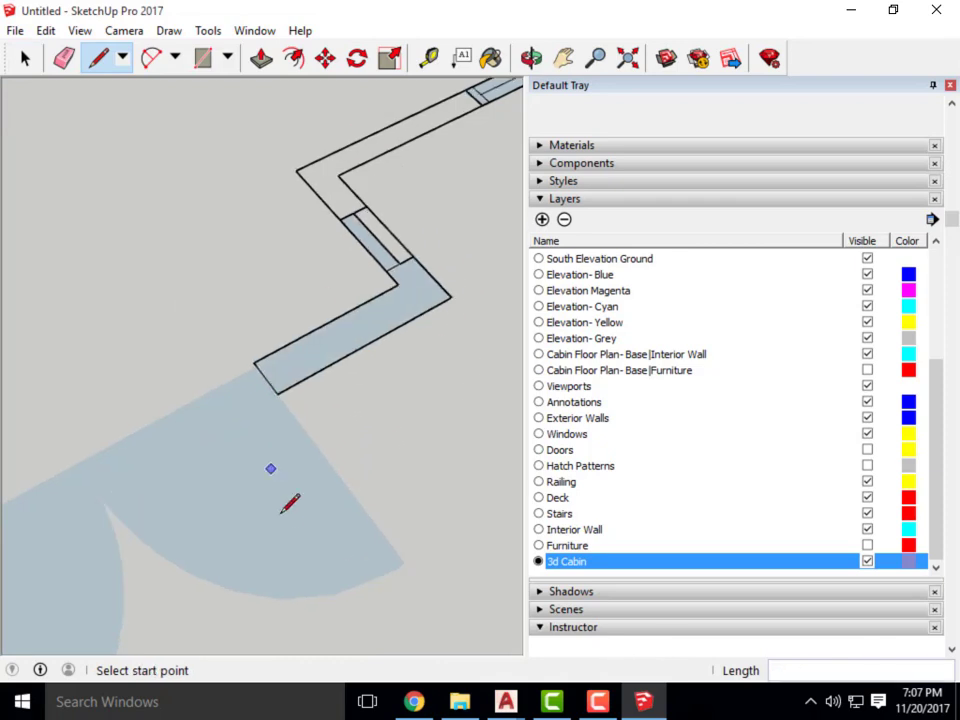
{"action": "scroll", "coordinate": [272, 392], "scroll_direction": "up", "scroll_amount": 2}
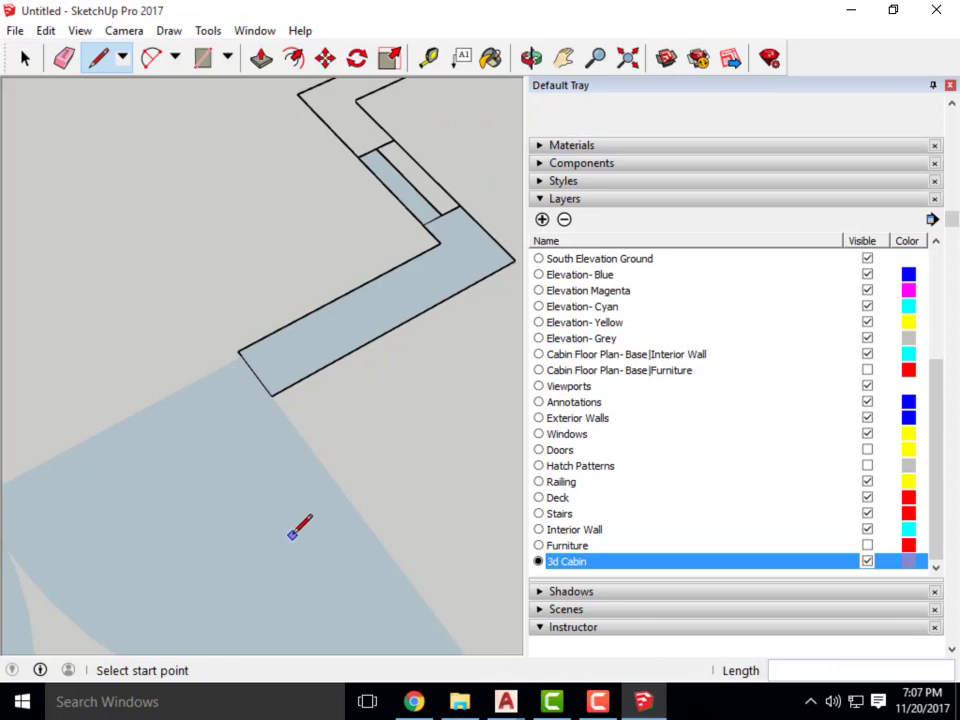
{"action": "scroll", "coordinate": [264, 523], "scroll_direction": "down", "scroll_amount": 2}
{"action": "scroll", "coordinate": [428, 300], "scroll_direction": "up", "scroll_amount": 2}
{"action": "scroll", "coordinate": [253, 268], "scroll_direction": "up", "scroll_amount": 2}
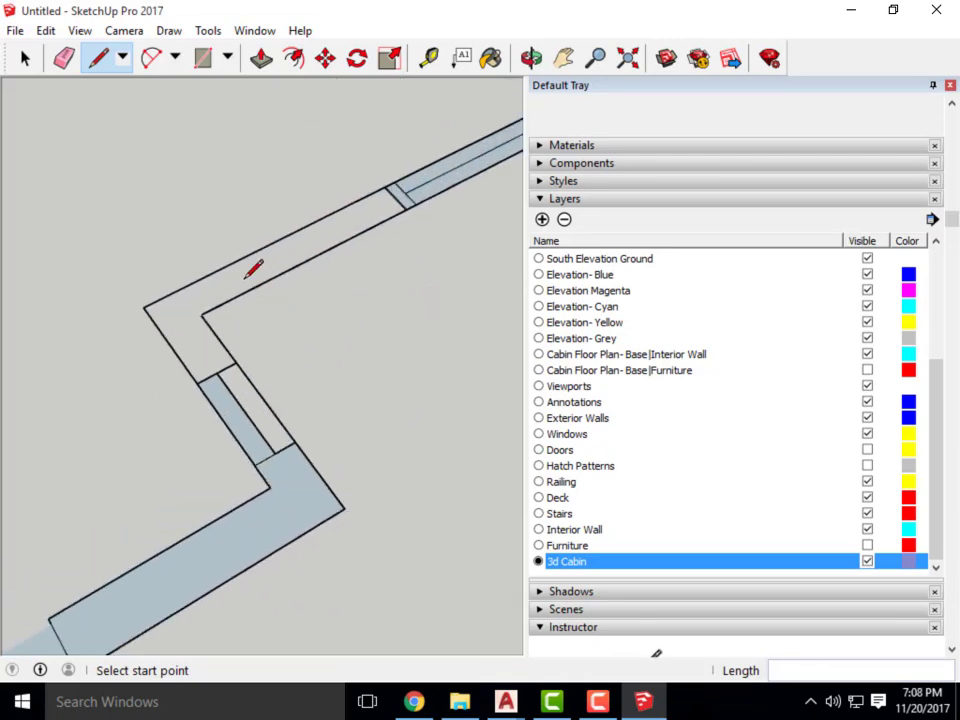
{"action": "scroll", "coordinate": [233, 399], "scroll_direction": "up", "scroll_amount": 1}
Trace edges from the opening corner along the outer wall line, across the wall, and back to the inner corner.
{"action": "left_click", "coordinate": [180, 387]}
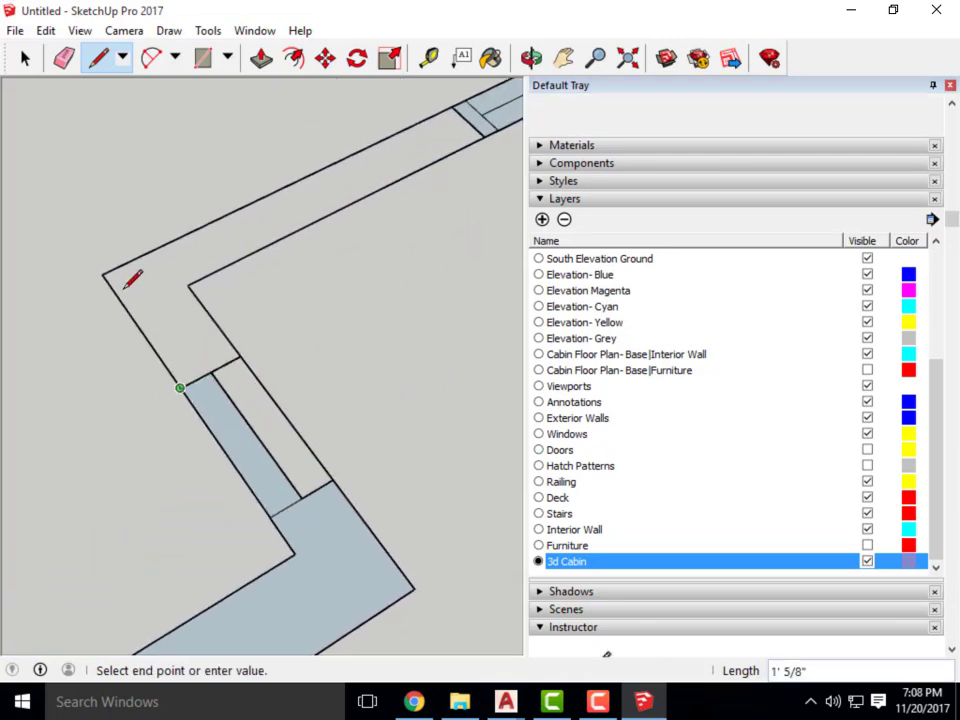
{"action": "left_click", "coordinate": [103, 273]}
{"action": "left_click", "coordinate": [102, 274]}
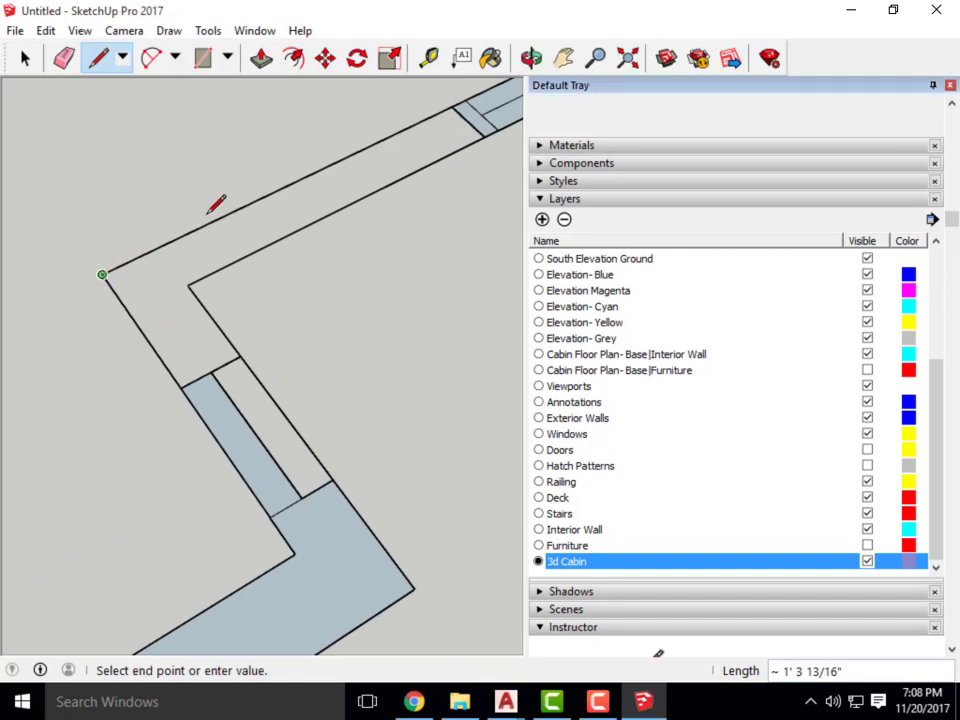
{"action": "left_click", "coordinate": [452, 106]}
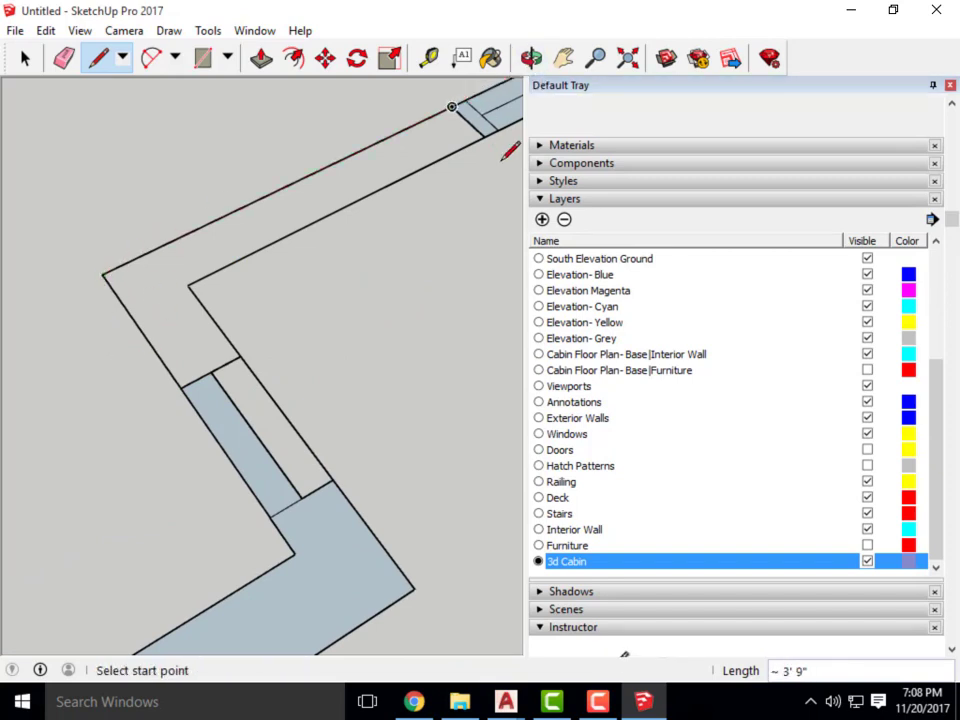
{"action": "left_click", "coordinate": [452, 106]}
{"action": "left_click", "coordinate": [485, 137]}
{"action": "left_click", "coordinate": [485, 137]}
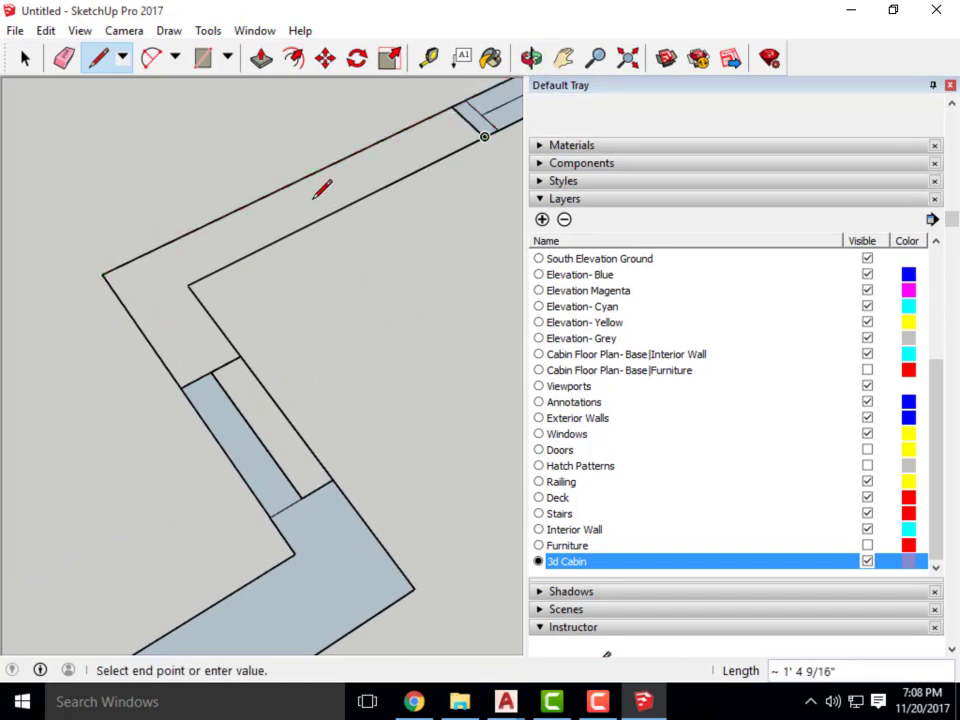
{"action": "left_click", "coordinate": [188, 287]}
{"action": "key", "text": "Escape"}
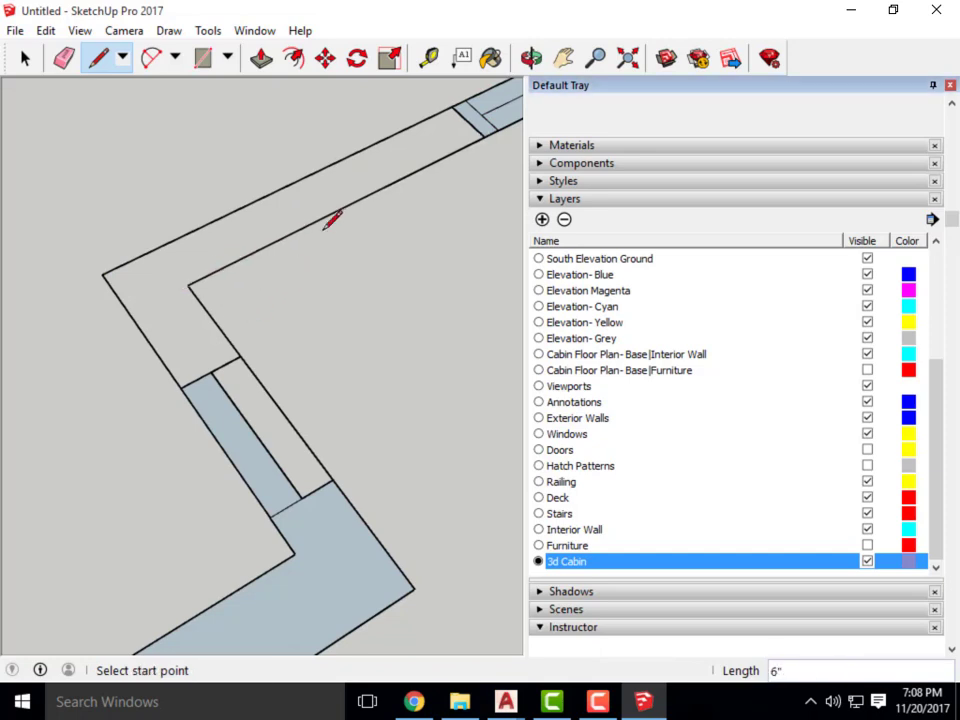
{"action": "scroll", "coordinate": [471, 139], "scroll_direction": "up", "scroll_amount": 3}
Close three more wall gaps with edges ending at the outer corner, a wall corner, and the L-shaped corner.
{"action": "left_click", "coordinate": [497, 130]}
{"action": "scroll", "coordinate": [497, 129], "scroll_direction": "down", "scroll_amount": 3}
{"action": "scroll", "coordinate": [208, 274], "scroll_direction": "up", "scroll_amount": 5}
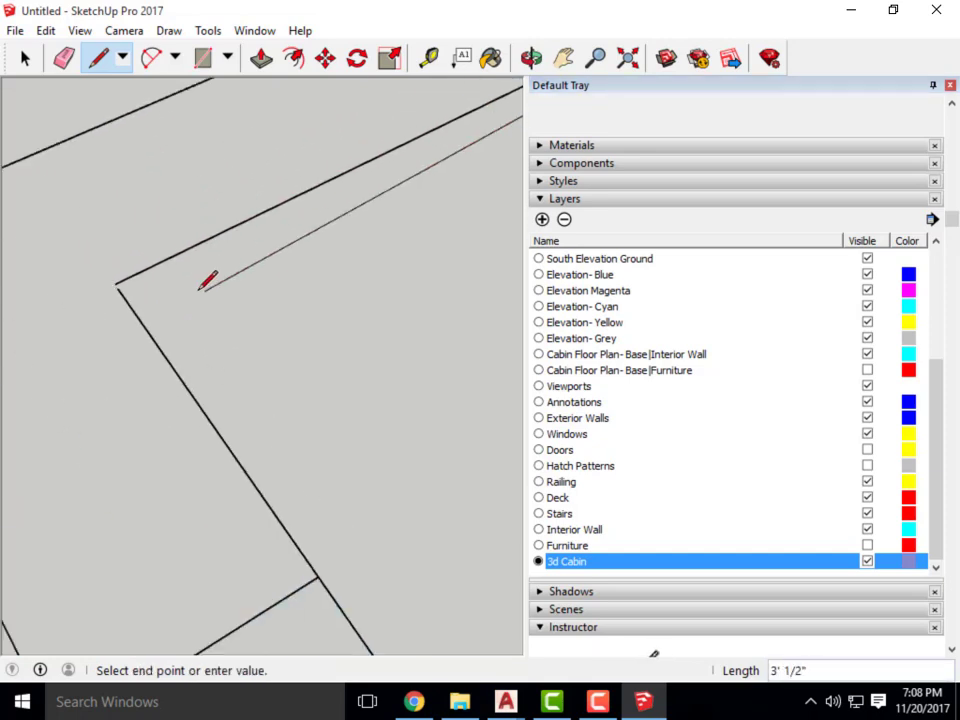
{"action": "left_click", "coordinate": [83, 281]}
{"action": "scroll", "coordinate": [150, 283], "scroll_direction": "down", "scroll_amount": 3}
{"action": "scroll", "coordinate": [176, 321], "scroll_direction": "up", "scroll_amount": 4}
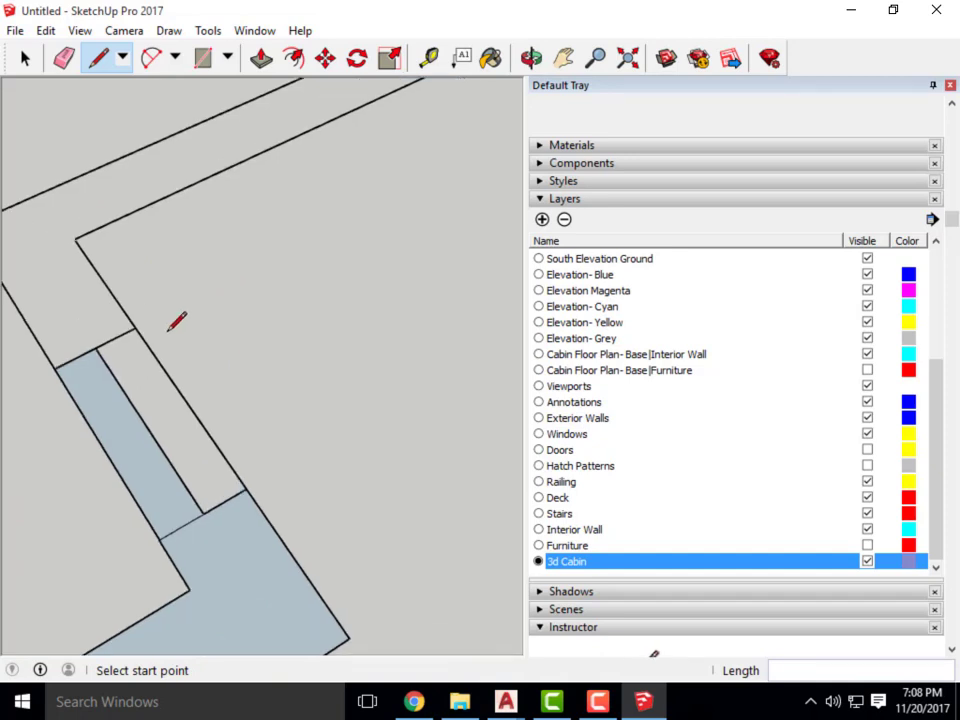
{"action": "left_click", "coordinate": [96, 322]}
{"action": "scroll", "coordinate": [300, 318], "scroll_direction": "down", "scroll_amount": 3}
{"action": "scroll", "coordinate": [184, 332], "scroll_direction": "up", "scroll_amount": 4}
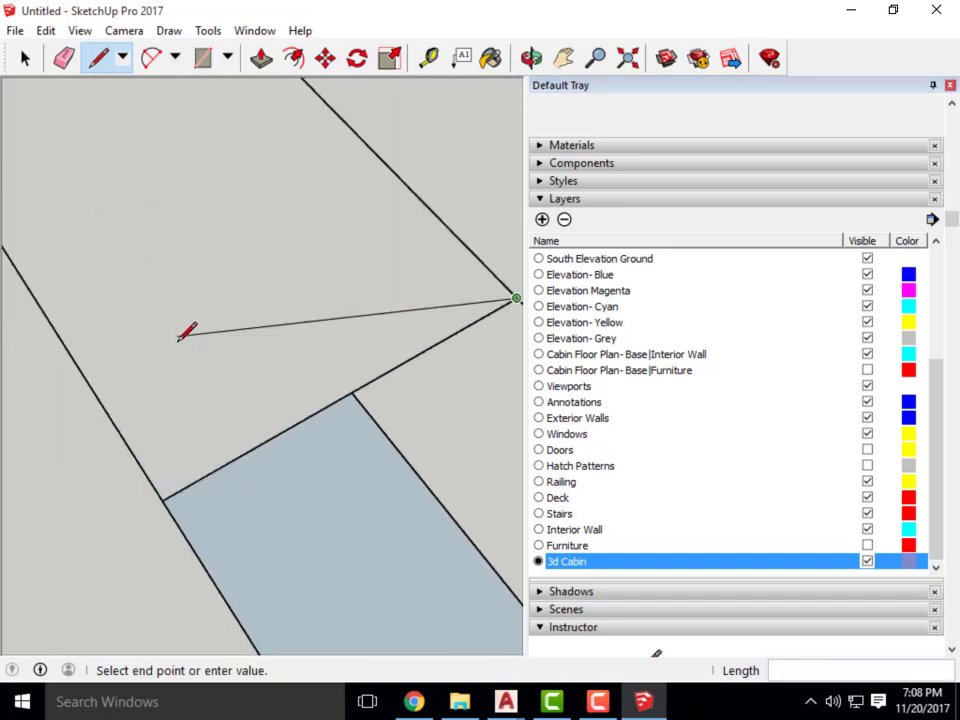
{"action": "left_click", "coordinate": [160, 496]}
{"action": "scroll", "coordinate": [182, 388], "scroll_direction": "down", "scroll_amount": 3}
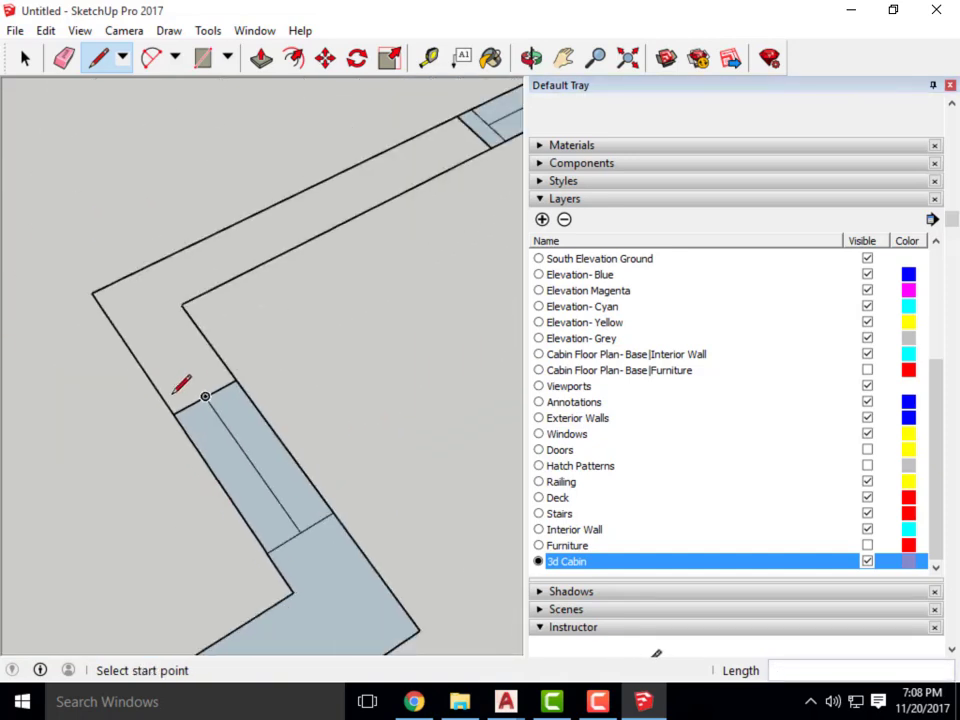
{"action": "scroll", "coordinate": [182, 425], "scroll_direction": "up", "scroll_amount": 3}
{"action": "left_click", "coordinate": [183, 431]}
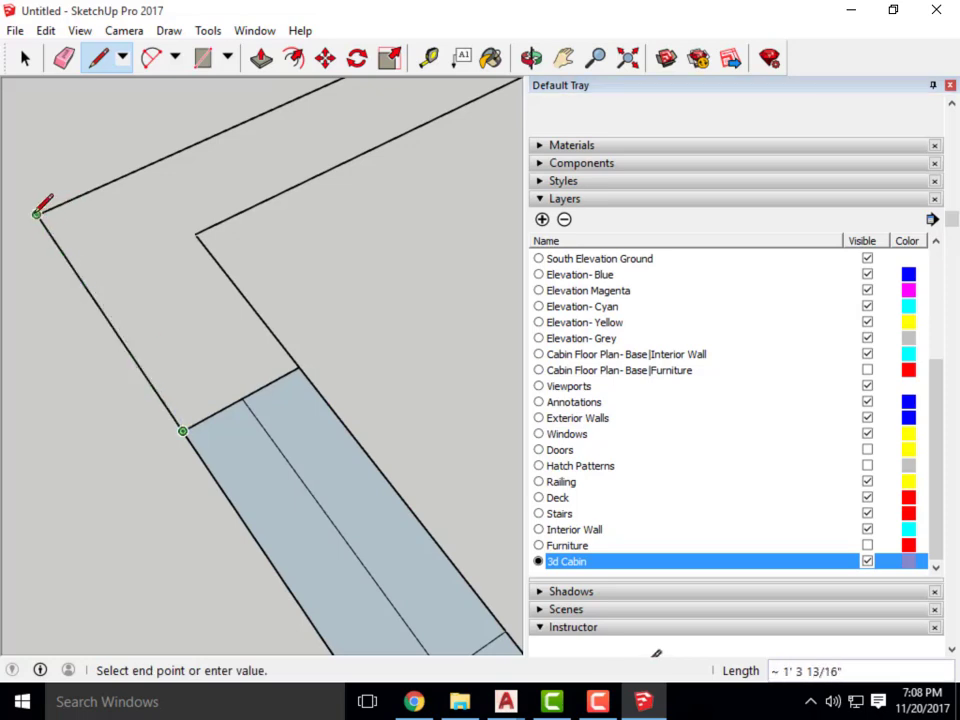
{"action": "scroll", "coordinate": [27, 185], "scroll_direction": "up", "scroll_amount": 5}
{"action": "scroll", "coordinate": [195, 298], "scroll_direction": "down", "scroll_amount": 3}
{"action": "scroll", "coordinate": [154, 281], "scroll_direction": "up", "scroll_amount": 3}
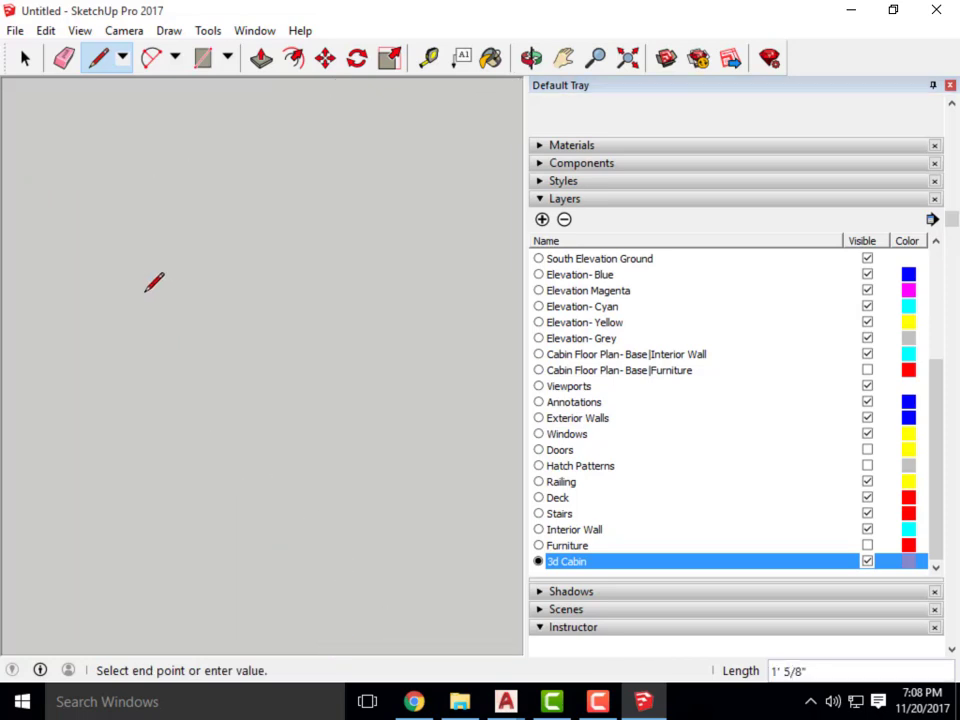
{"action": "scroll", "coordinate": [148, 274], "scroll_direction": "down", "scroll_amount": 3}
{"action": "left_click", "coordinate": [97, 255]}
{"action": "scroll", "coordinate": [40, 220], "scroll_direction": "down", "scroll_amount": 3}
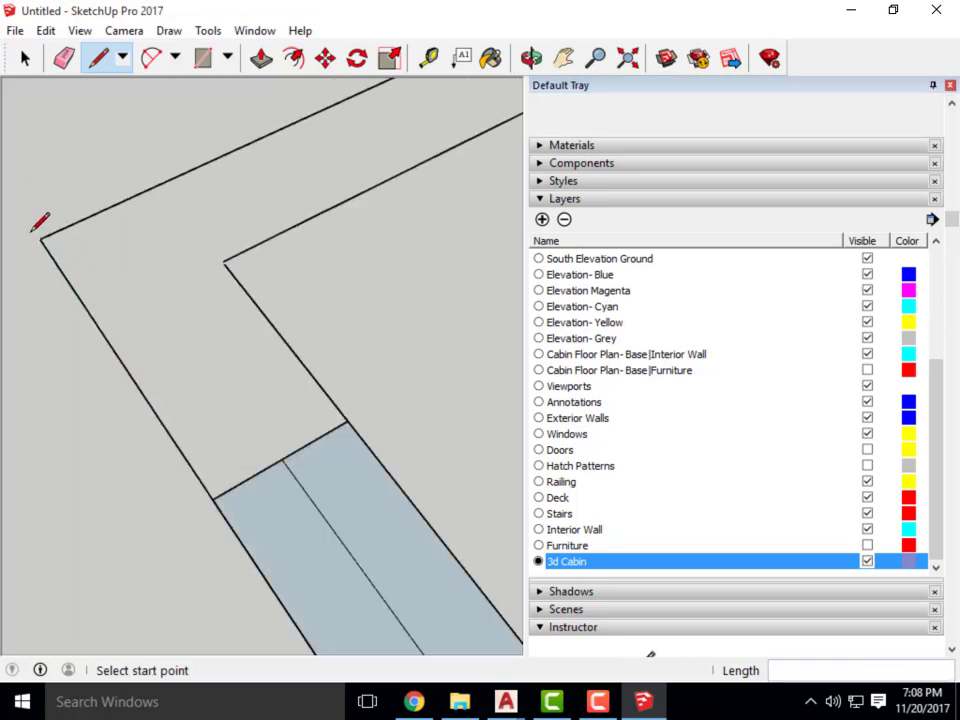
{"action": "scroll", "coordinate": [150, 330], "scroll_direction": "up", "scroll_amount": 1}
{"action": "scroll", "coordinate": [180, 365], "scroll_direction": "down", "scroll_amount": 3}
Back in top-down plan view, draw one more edge across the remaining wall gap to fill another face.
{"action": "mouse_move", "coordinate": [208, 354]}
{"action": "middle_mouse_down"}
{"action": "mouse_move", "coordinate": [223, 332]}
{"action": "mouse_move", "coordinate": [189, 347]}
{"action": "mouse_move", "coordinate": [318, 287]}
{"action": "mouse_move", "coordinate": [317, 339]}
{"action": "mouse_move", "coordinate": [193, 354]}
{"action": "middle_mouse_up"}
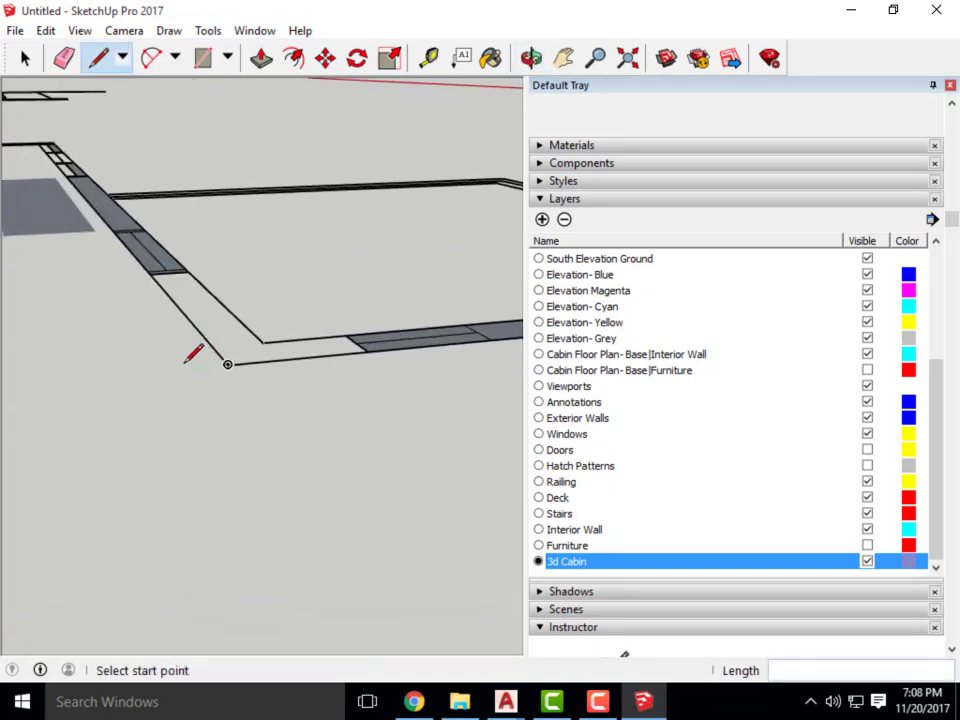
{"action": "scroll", "coordinate": [250, 380], "scroll_direction": "up", "scroll_amount": 2}
{"action": "mouse_move", "coordinate": [285, 392]}
{"action": "middle_mouse_down"}
{"action": "mouse_move", "coordinate": [271, 374]}
{"action": "mouse_move", "coordinate": [272, 414]}
{"action": "middle_mouse_up"}
{"action": "scroll", "coordinate": [129, 521], "scroll_direction": "up", "scroll_amount": 2}
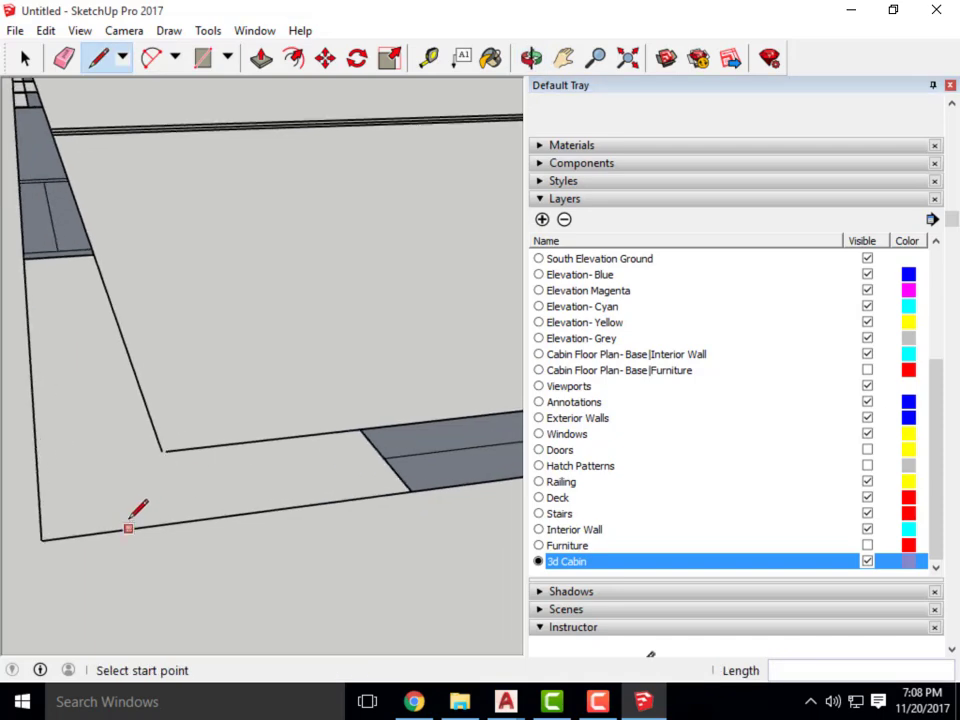
{"action": "scroll", "coordinate": [201, 449], "scroll_direction": "down", "scroll_amount": 2}
{"action": "mouse_move", "coordinate": [306, 268]}
{"action": "middle_mouse_down"}
{"action": "mouse_move", "coordinate": [150, 568]}
{"action": "mouse_move", "coordinate": [321, 90]}
{"action": "middle_mouse_up"}
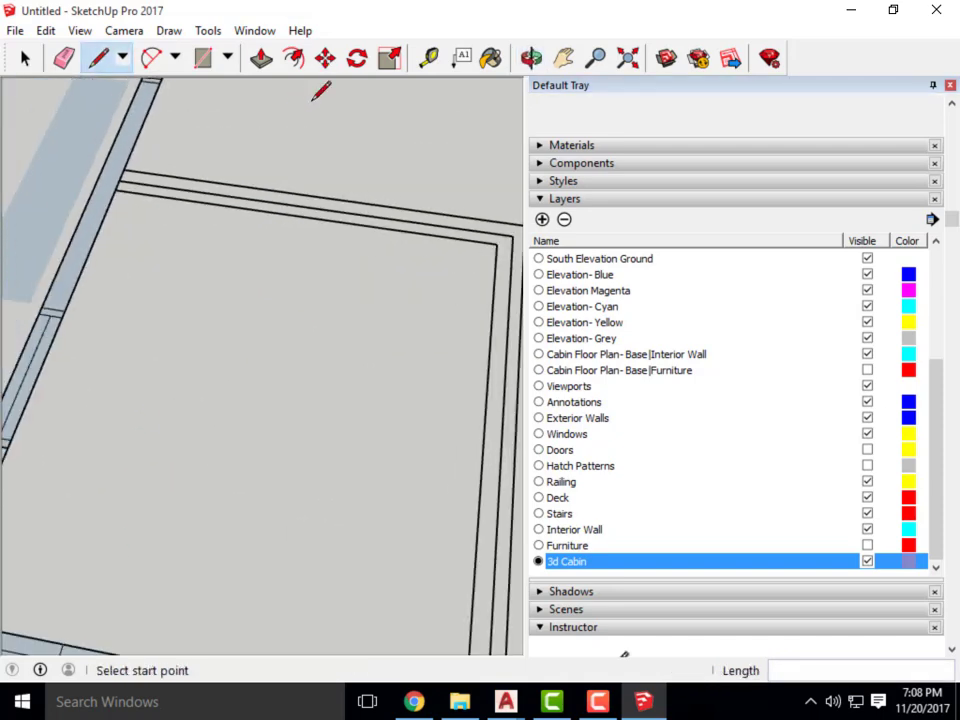
{"action": "scroll", "coordinate": [256, 277], "scroll_direction": "down", "scroll_amount": 2}
{"action": "scroll", "coordinate": [248, 286], "scroll_direction": "up", "scroll_amount": 6}
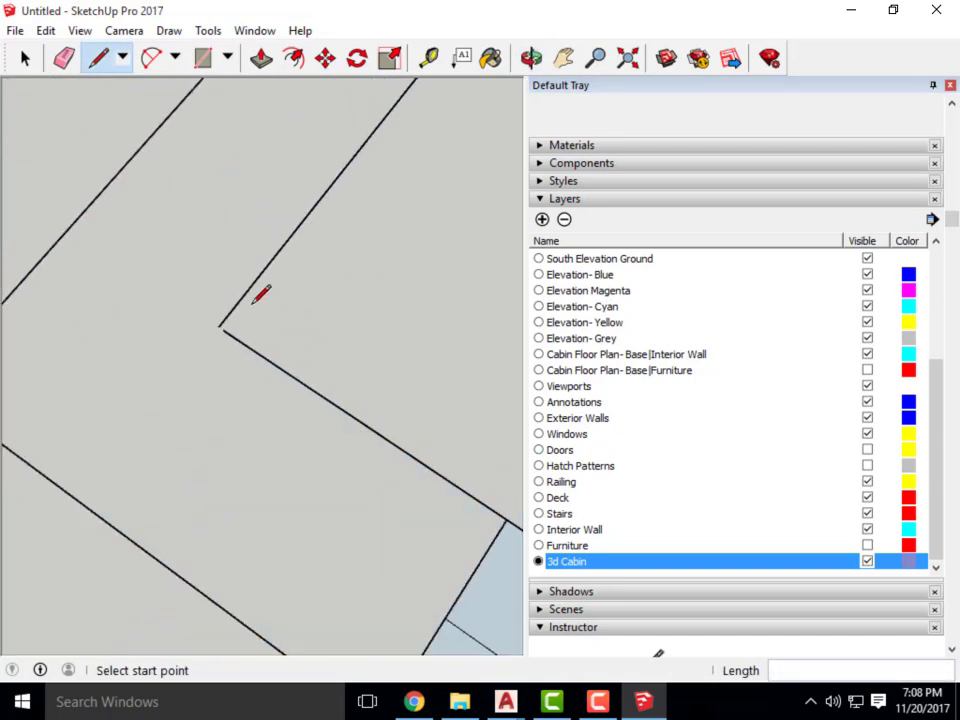
{"action": "left_click", "coordinate": [209, 316]}
{"action": "scroll", "coordinate": [249, 317], "scroll_direction": "down", "scroll_amount": 3}
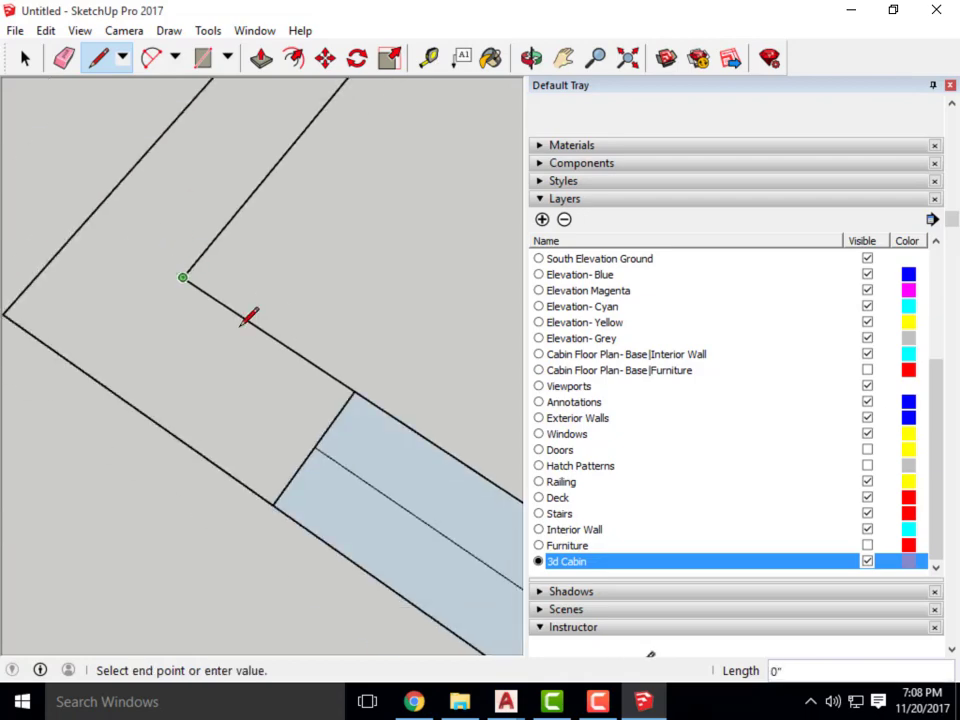
{"action": "left_click", "coordinate": [344, 384]}
{"action": "scroll", "coordinate": [298, 268], "scroll_direction": "down", "scroll_amount": 5}
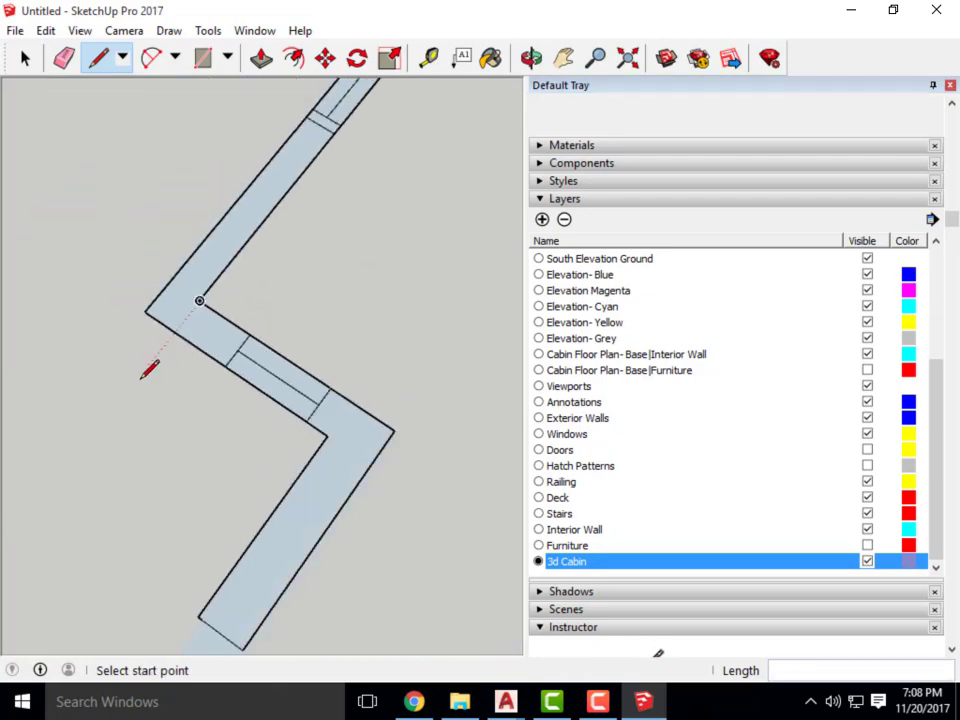
{"action": "scroll", "coordinate": [320, 320], "scroll_direction": "up", "scroll_amount": 2}
{"action": "scroll", "coordinate": [362, 222], "scroll_direction": "up", "scroll_amount": 2}
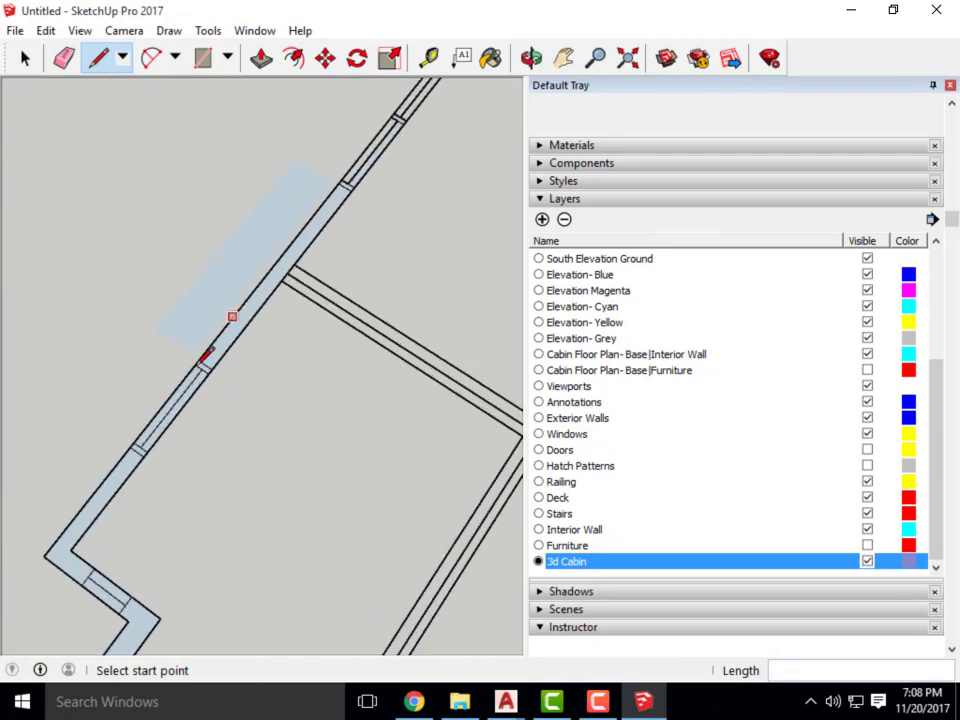
{"action": "scroll", "coordinate": [321, 300], "scroll_direction": "down", "scroll_amount": 3}
{"action": "scroll", "coordinate": [300, 315], "scroll_direction": "up", "scroll_amount": 5}
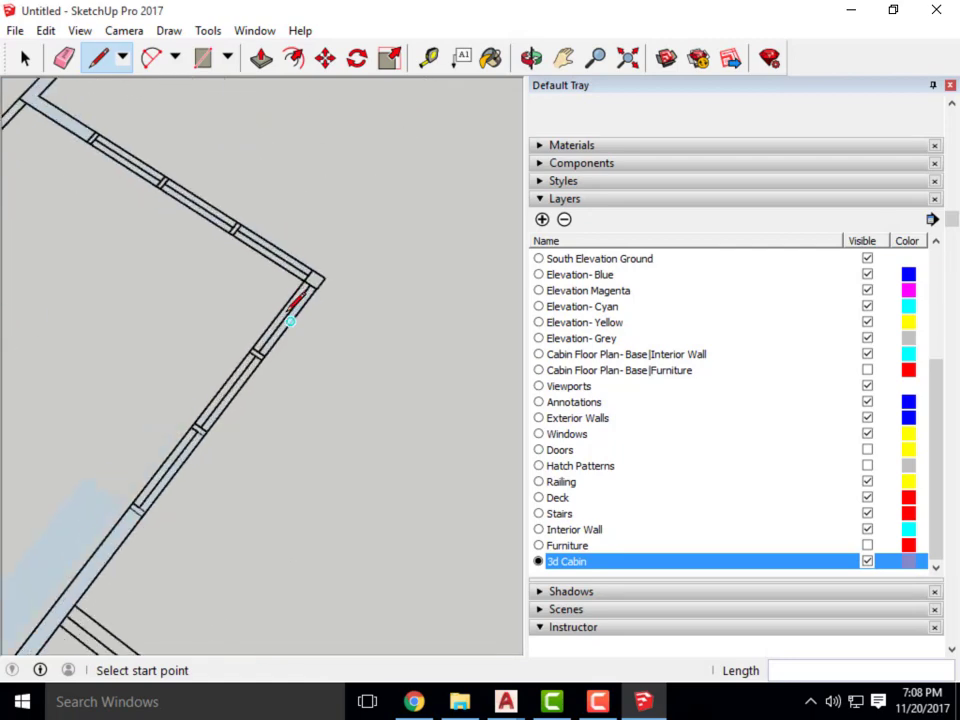
{"action": "scroll", "coordinate": [331, 297], "scroll_direction": "up", "scroll_amount": 2}
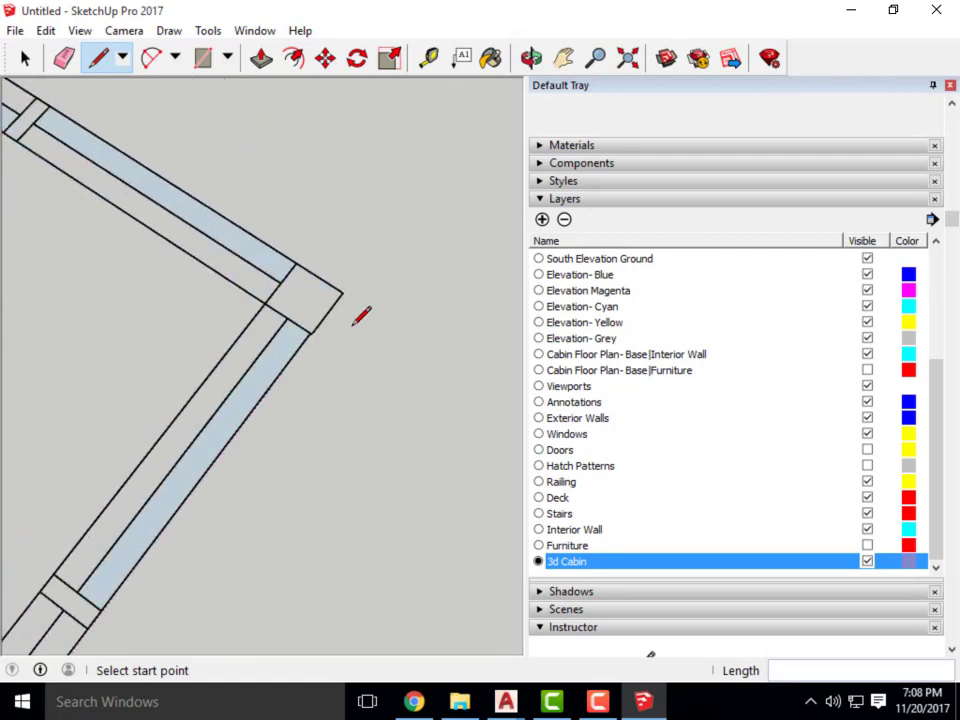
{"action": "scroll", "coordinate": [345, 300], "scroll_direction": "down", "scroll_amount": 1}
Draw a rectangle filling the wall corner from the inner corner to the outer corner.
{"action": "left_click", "coordinate": [202, 58]}
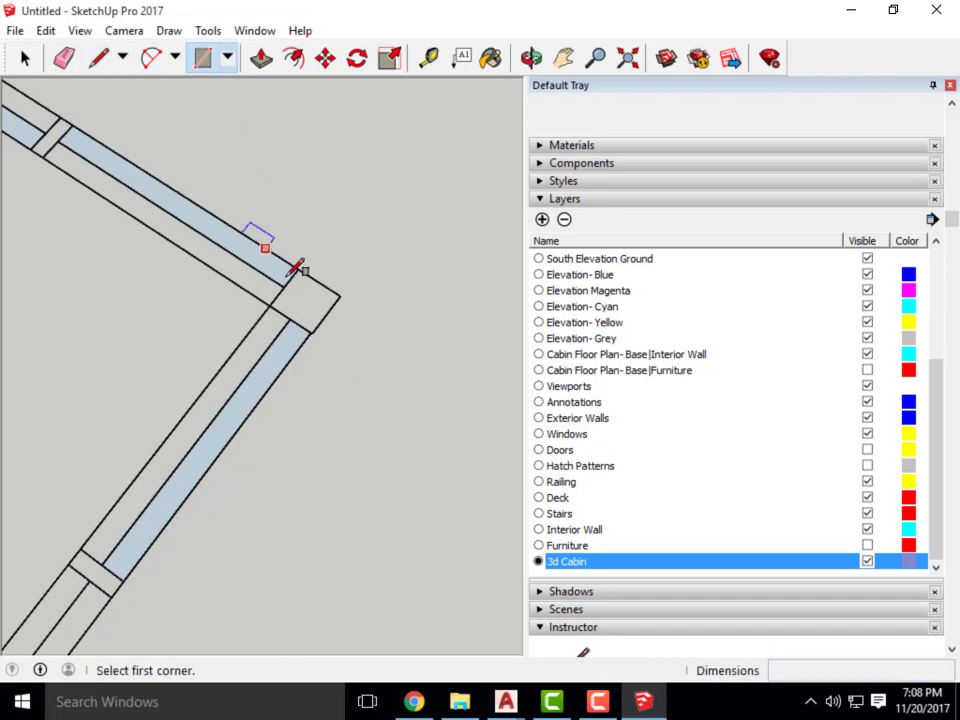
{"action": "scroll", "coordinate": [282, 306], "scroll_direction": "up", "scroll_amount": 1}
{"action": "left_click", "coordinate": [265, 316]}
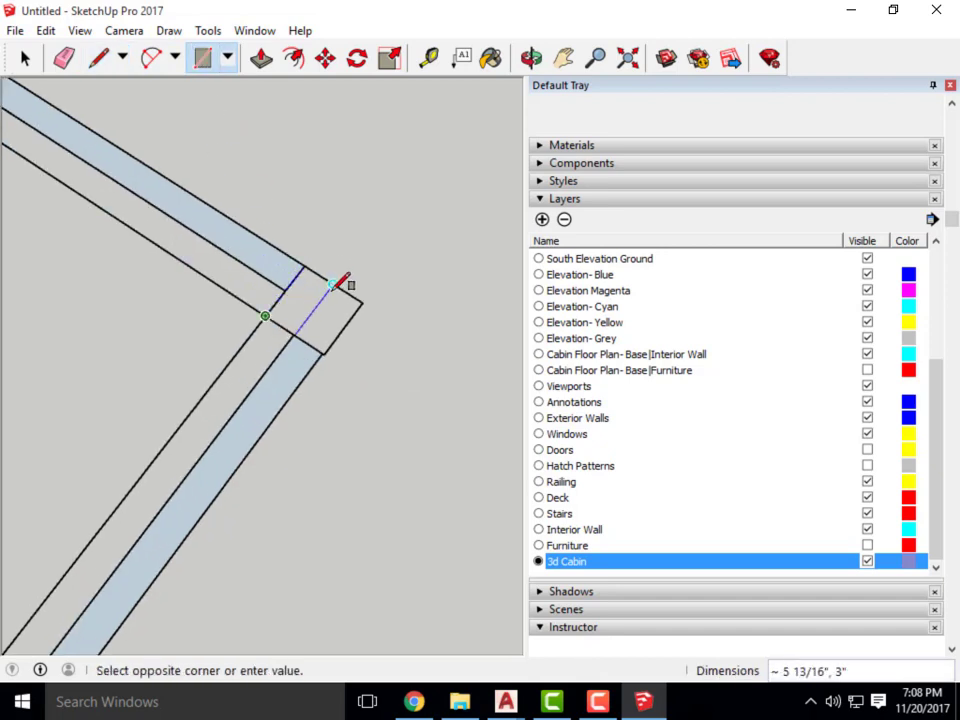
{"action": "left_click", "coordinate": [363, 301]}
{"action": "scroll", "coordinate": [420, 283], "scroll_direction": "down", "scroll_amount": 5}
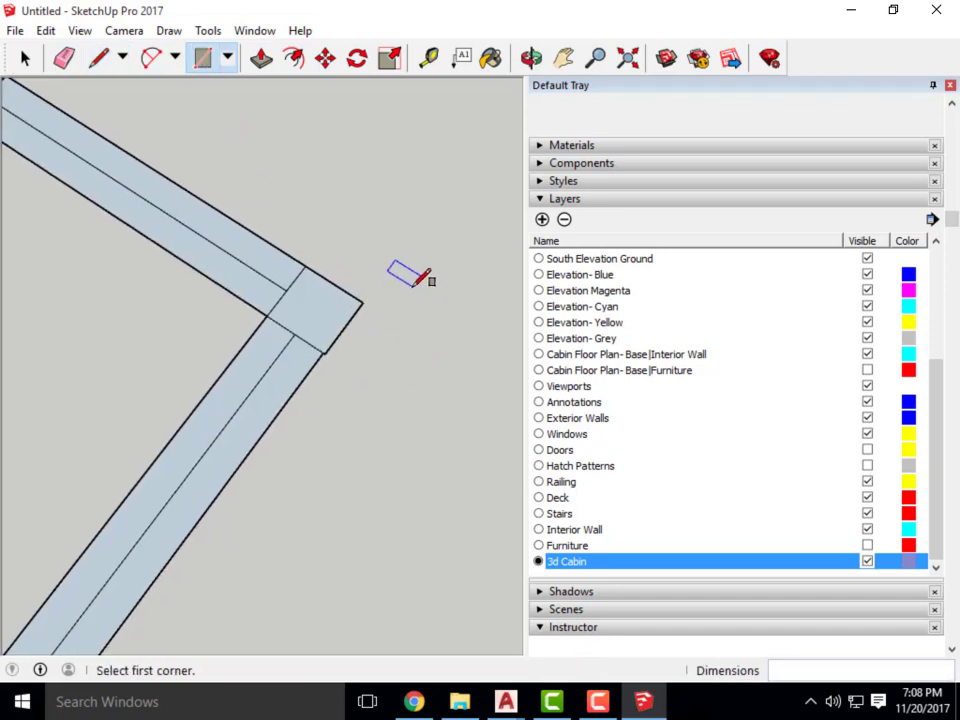
{"action": "scroll", "coordinate": [334, 272], "scroll_direction": "down", "scroll_amount": 3}
{"action": "middle_click_drag", "start_coordinate": [332, 285], "coordinate": [298, 439]}
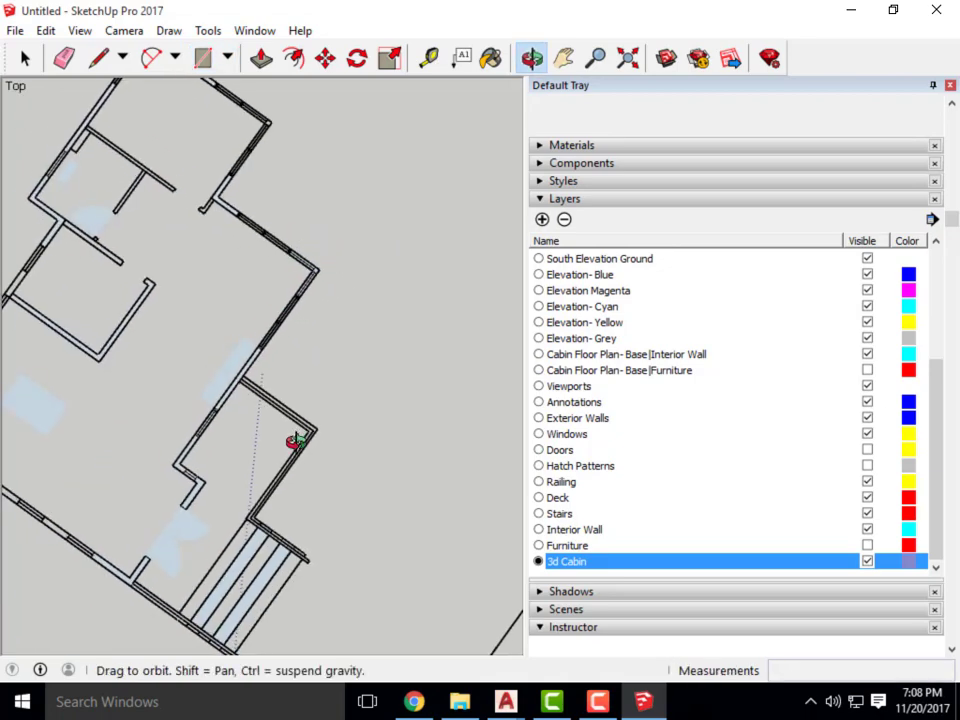
{"action": "scroll", "coordinate": [272, 242], "scroll_direction": "up", "scroll_amount": 3}
{"action": "mouse_move", "coordinate": [272, 242]}
{"action": "middle_mouse_down", "text": "shift"}
{"action": "mouse_move", "coordinate": [370, 400]}
{"action": "mouse_move", "coordinate": [206, 208]}
{"action": "mouse_move", "coordinate": [268, 456]}
{"action": "middle_mouse_up", "text": "shift"}
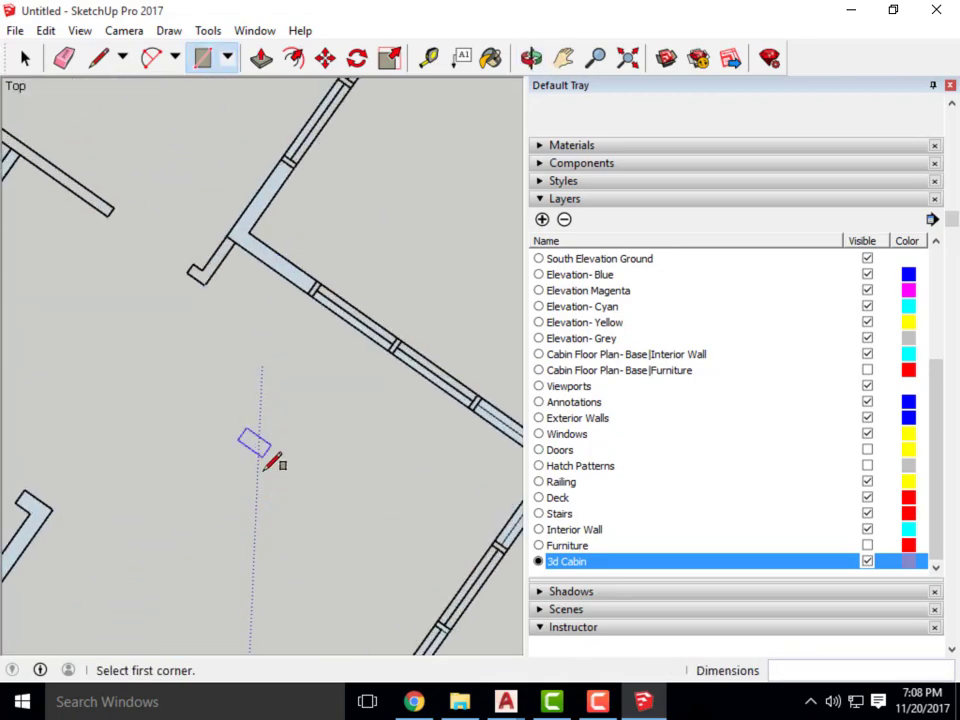
{"action": "scroll", "coordinate": [317, 360], "scroll_direction": "down", "scroll_amount": 3}
{"action": "scroll", "coordinate": [315, 358], "scroll_direction": "up", "scroll_amount": 3}
{"action": "scroll", "coordinate": [313, 358], "scroll_direction": "up", "scroll_amount": 4}
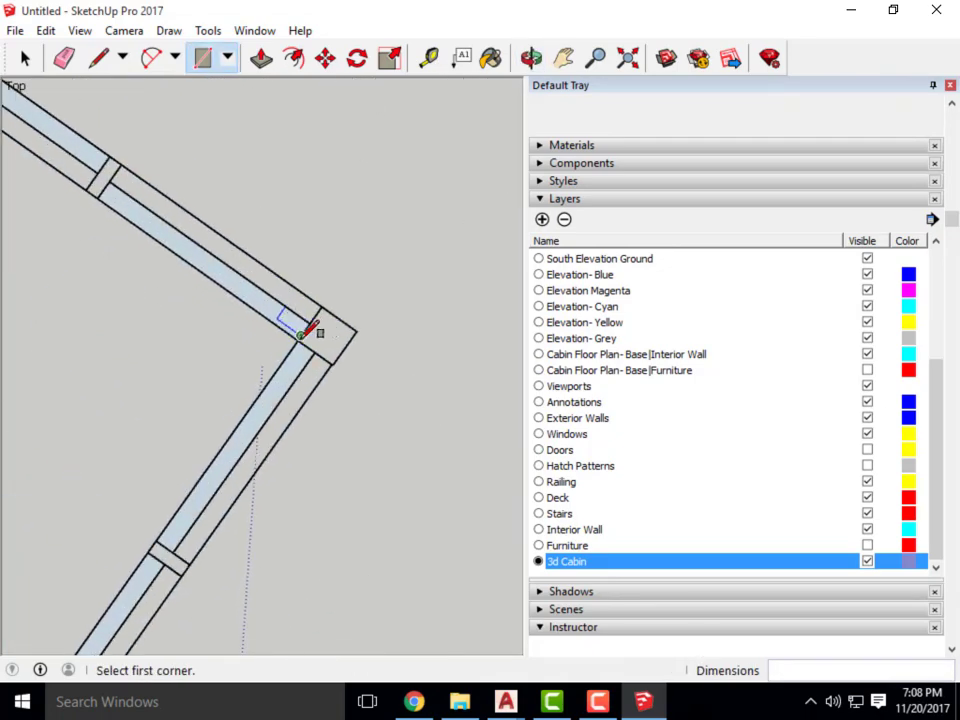
Draw a small rectangle snapped to another wall corner.
{"action": "left_click", "coordinate": [297, 340]}
{"action": "left_click", "coordinate": [357, 329]}
{"action": "scroll", "coordinate": [400, 300], "scroll_direction": "down", "scroll_amount": 8}
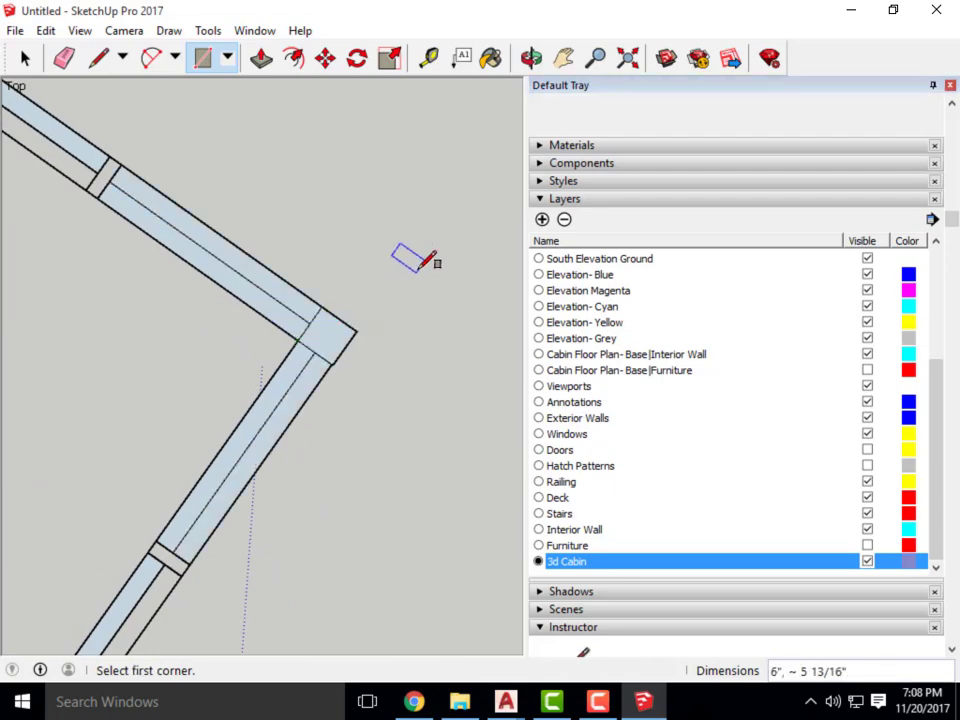
{"action": "middle_click_drag", "start_coordinate": [375, 437], "coordinate": [253, 358]}
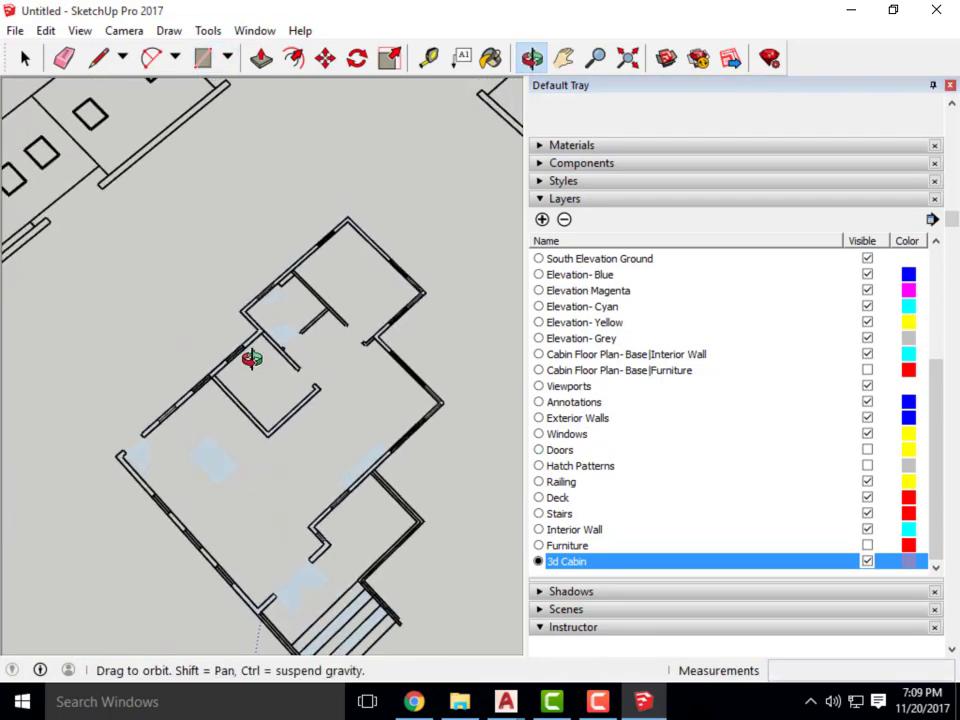
{"action": "scroll", "coordinate": [230, 340], "scroll_direction": "up", "scroll_amount": 6}
{"action": "middle_click_drag", "start_coordinate": [184, 290], "coordinate": [324, 262], "text": "shift"}
{"action": "scroll", "coordinate": [324, 262], "scroll_direction": "down", "scroll_amount": 3}
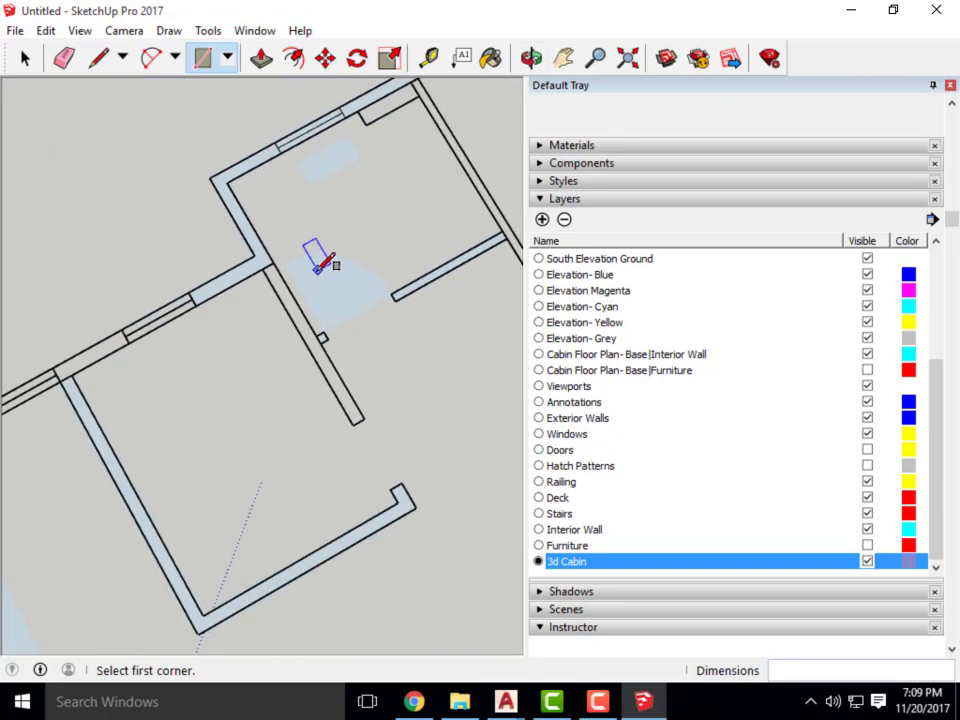
{"action": "scroll", "coordinate": [204, 300], "scroll_direction": "down", "scroll_amount": 3}
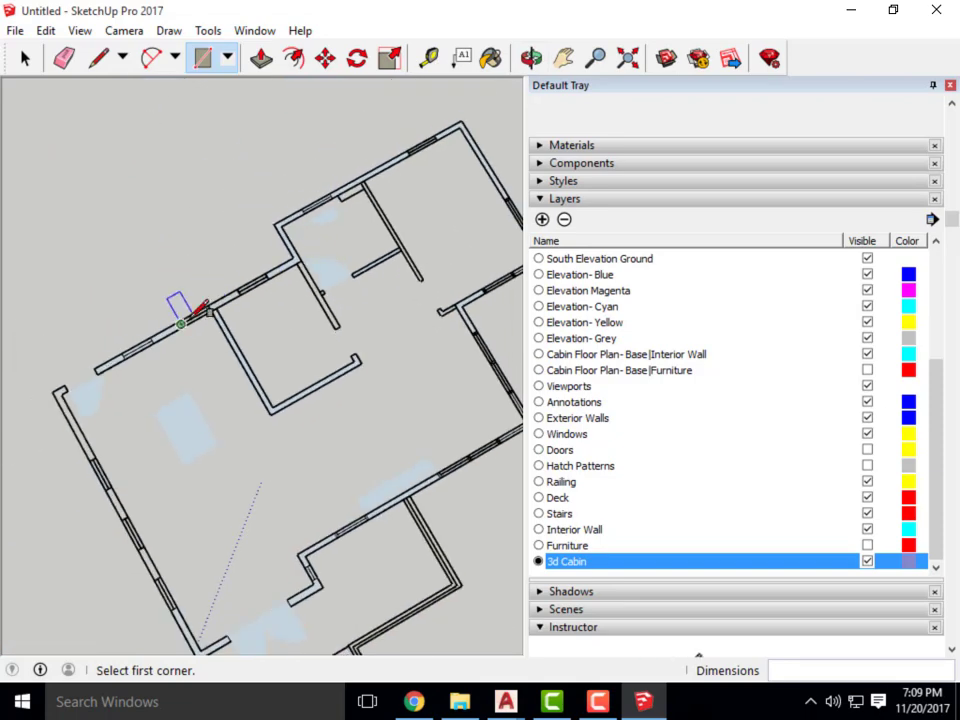
{"action": "scroll", "coordinate": [210, 340], "scroll_direction": "up", "scroll_amount": 4}
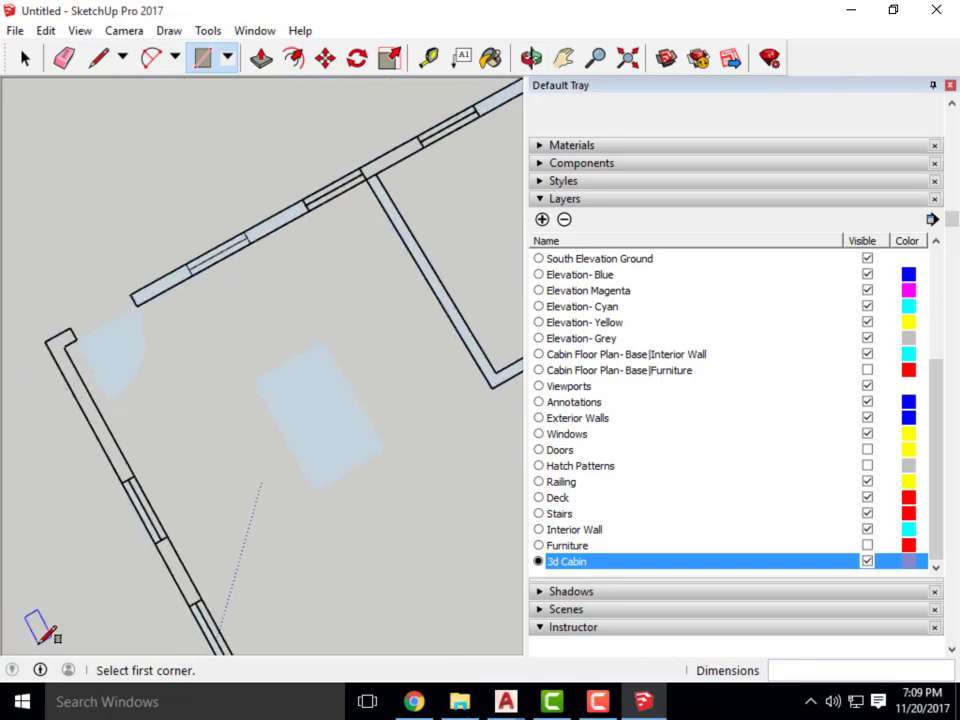
{"action": "scroll", "coordinate": [236, 467], "scroll_direction": "down", "scroll_amount": 3}
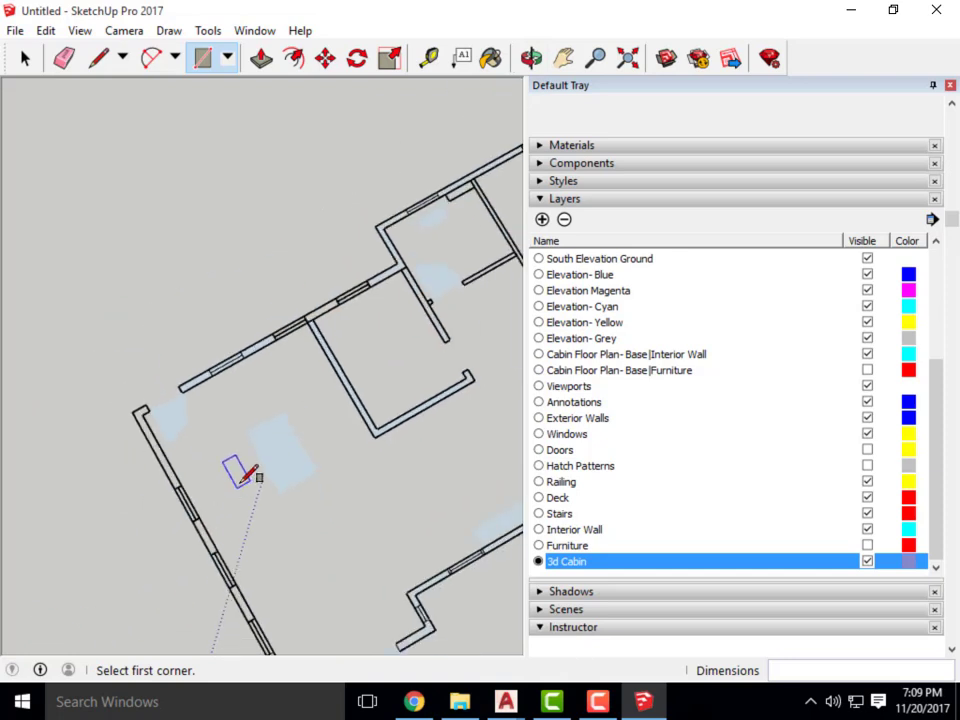
{"action": "scroll", "coordinate": [321, 283], "scroll_direction": "up", "scroll_amount": 5}
{"action": "middle_click_drag", "start_coordinate": [321, 289], "coordinate": [247, 313], "text": "shift"}
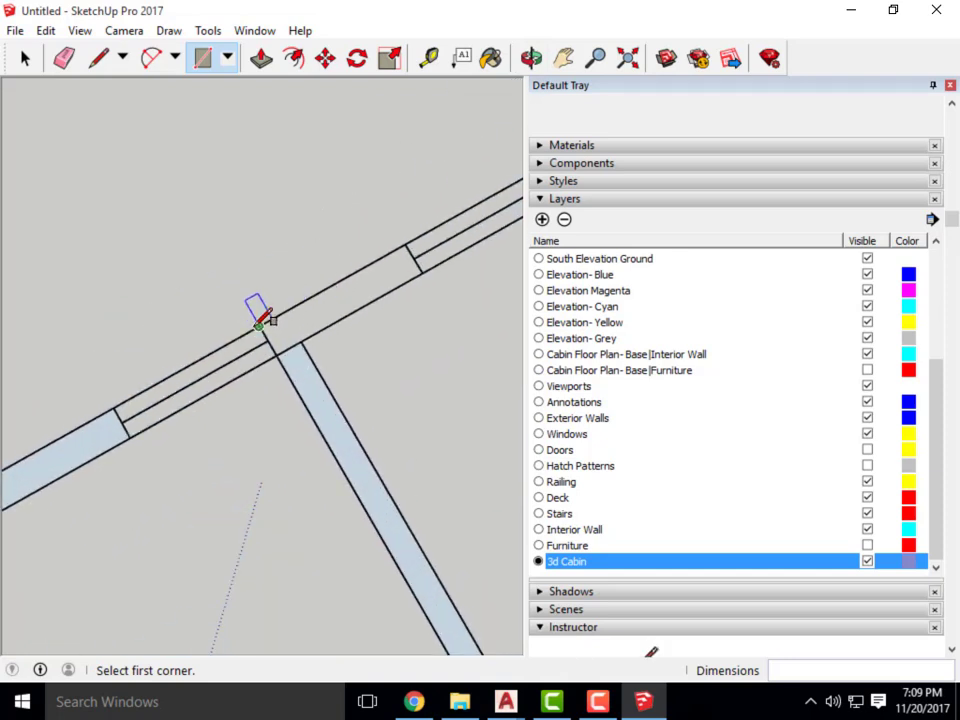
Draw a rectangle across the upper wall.
{"action": "left_click", "coordinate": [259, 326]}
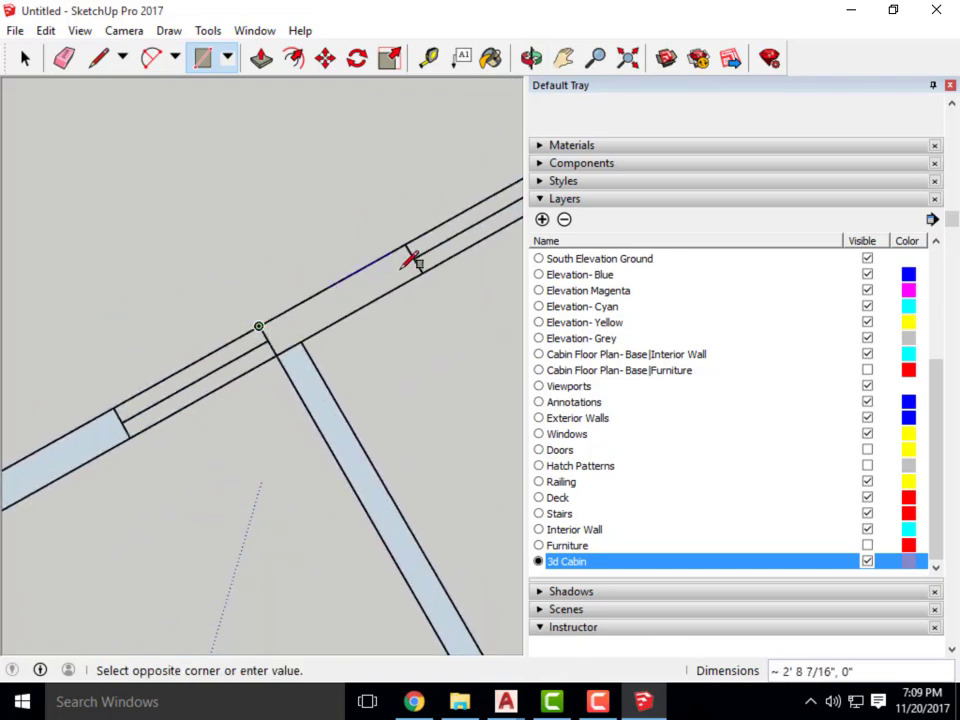
{"action": "left_click", "coordinate": [423, 292]}
{"action": "scroll", "coordinate": [161, 204], "scroll_direction": "down", "scroll_amount": 3}
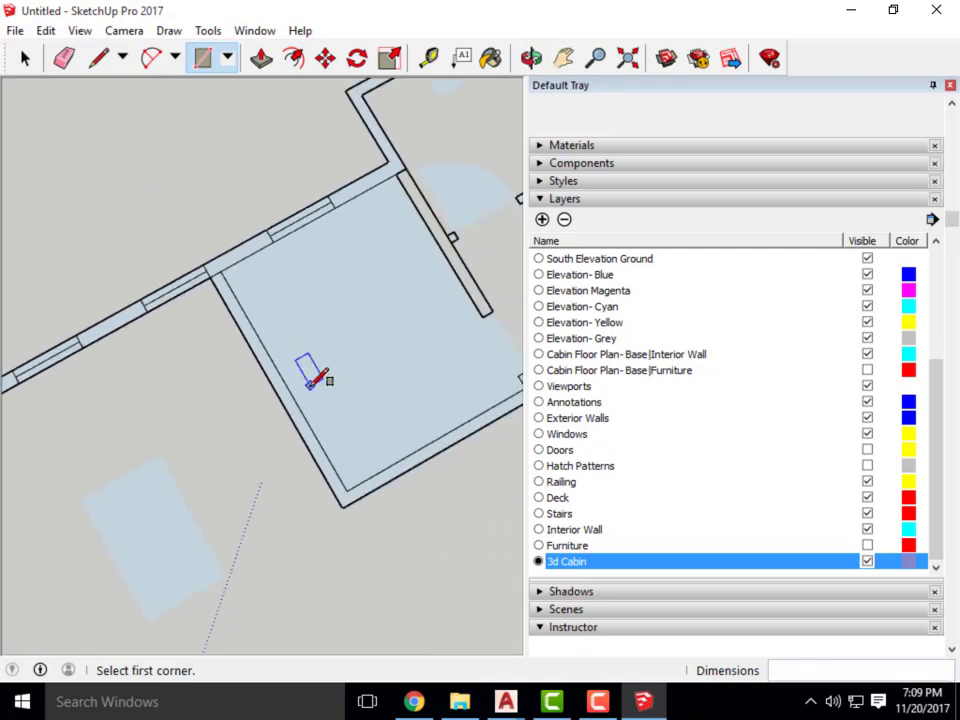
{"action": "scroll", "coordinate": [362, 300], "scroll_direction": "down", "scroll_amount": 2}
{"action": "scroll", "coordinate": [221, 225], "scroll_direction": "up", "scroll_amount": 5}
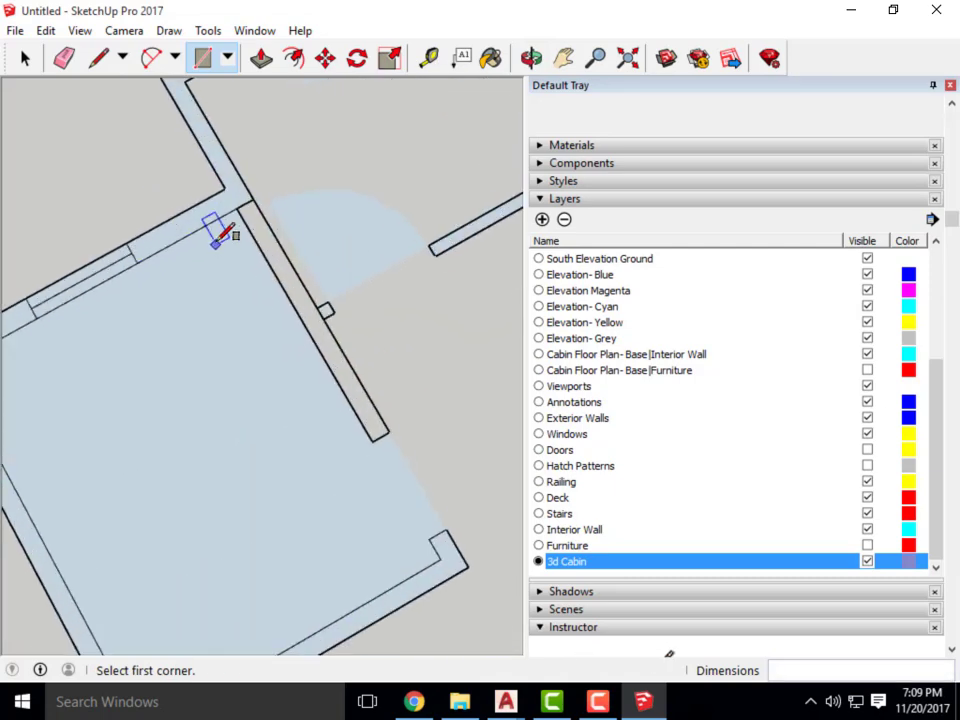
Draw a rectangle from a room's wall corner, then delete the unwanted room-sized face.
{"action": "left_click", "coordinate": [244, 197]}
{"action": "scroll", "coordinate": [238, 200], "scroll_direction": "down", "scroll_amount": 2}
{"action": "scroll", "coordinate": [378, 375], "scroll_direction": "up", "scroll_amount": 2}
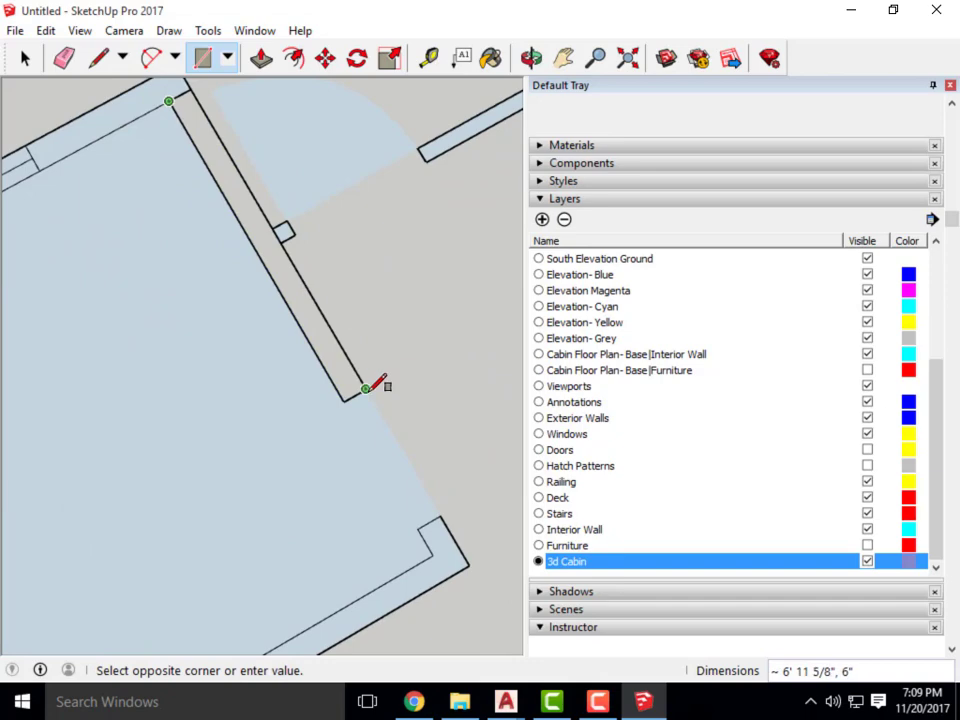
{"action": "left_click", "coordinate": [366, 388]}
{"action": "scroll", "coordinate": [411, 300], "scroll_direction": "down", "scroll_amount": 4}
{"action": "scroll", "coordinate": [411, 300], "scroll_direction": "up", "scroll_amount": 1}
{"action": "left_click", "coordinate": [25, 58]}
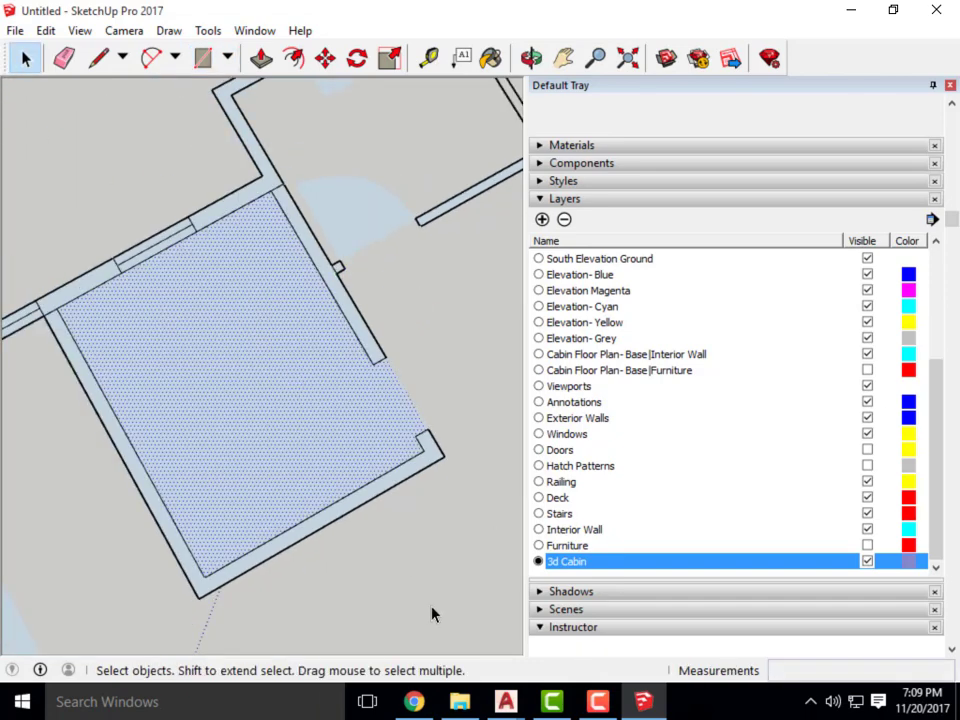
{"action": "key", "text": "Delete"}
{"action": "scroll", "coordinate": [429, 471], "scroll_direction": "down", "scroll_amount": 6}
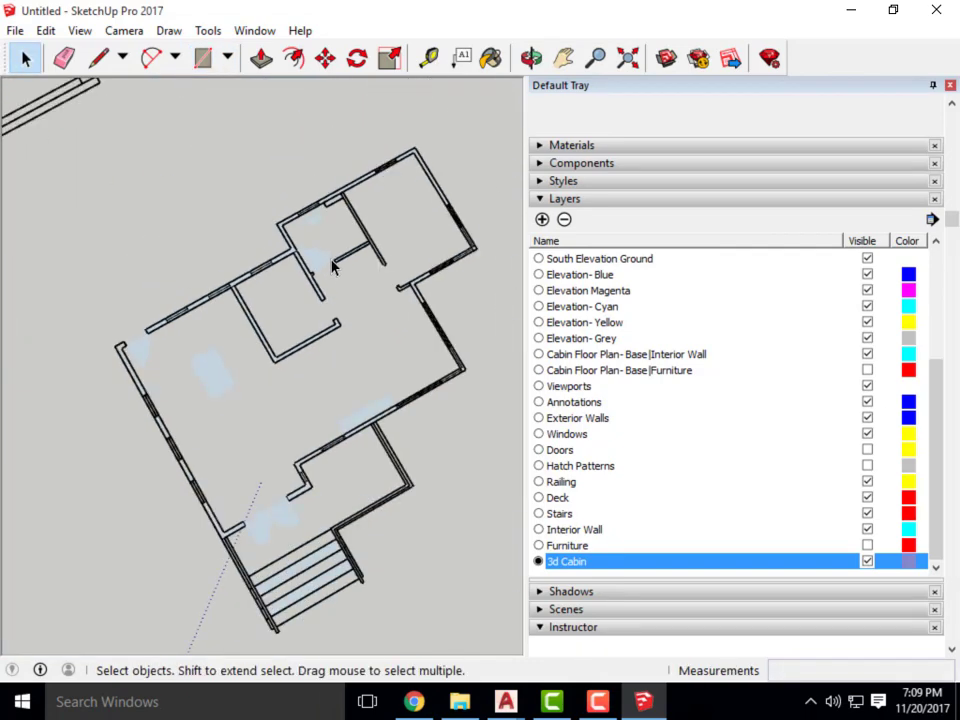
{"action": "scroll", "coordinate": [365, 233], "scroll_direction": "up", "scroll_amount": 3}
{"action": "scroll", "coordinate": [407, 231], "scroll_direction": "up", "scroll_amount": 4}
{"action": "scroll", "coordinate": [231, 197], "scroll_direction": "down", "scroll_amount": 2}
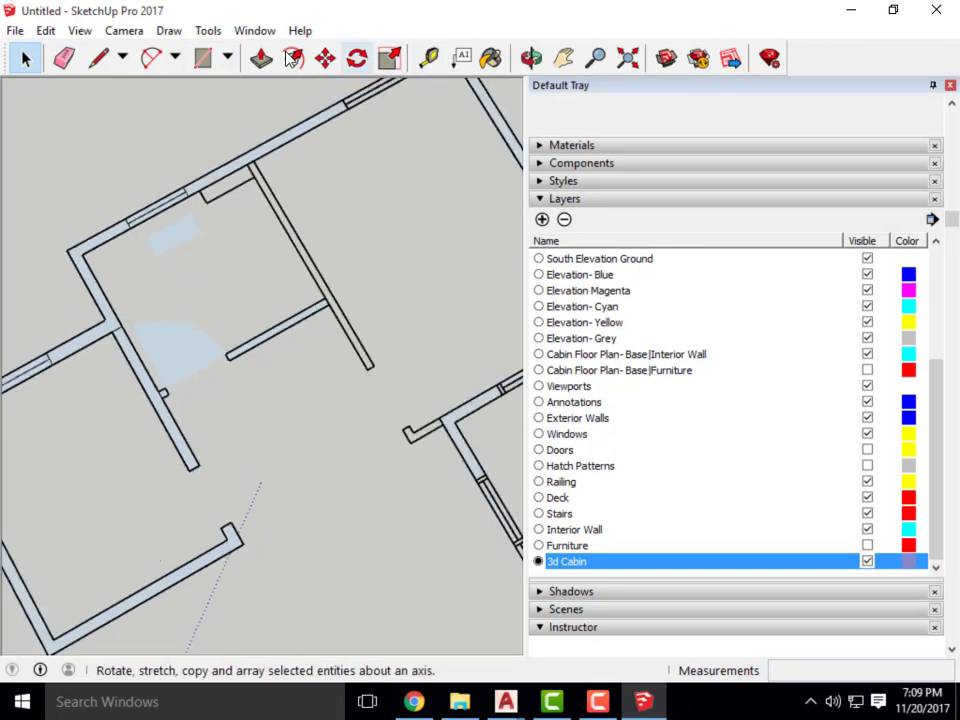
Draw another rectangle from a wall corner to the wall's end, and select the new face.
{"action": "left_click", "coordinate": [261, 58]}
{"action": "scroll", "coordinate": [250, 152], "scroll_direction": "up", "scroll_amount": 3}
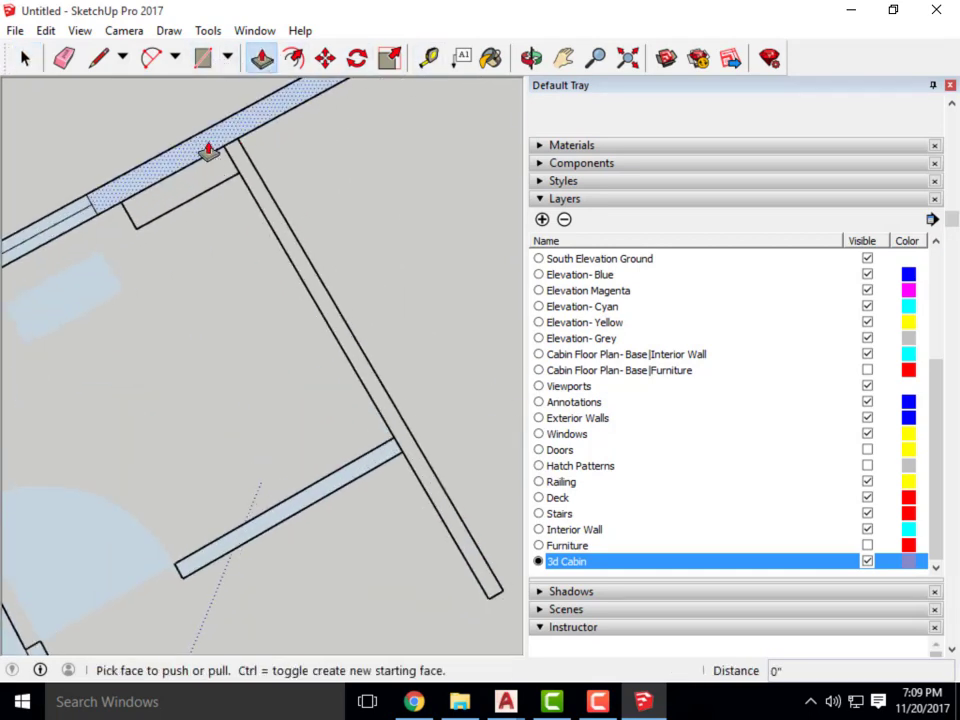
{"action": "left_click", "coordinate": [202, 58]}
{"action": "left_click", "coordinate": [226, 142]}
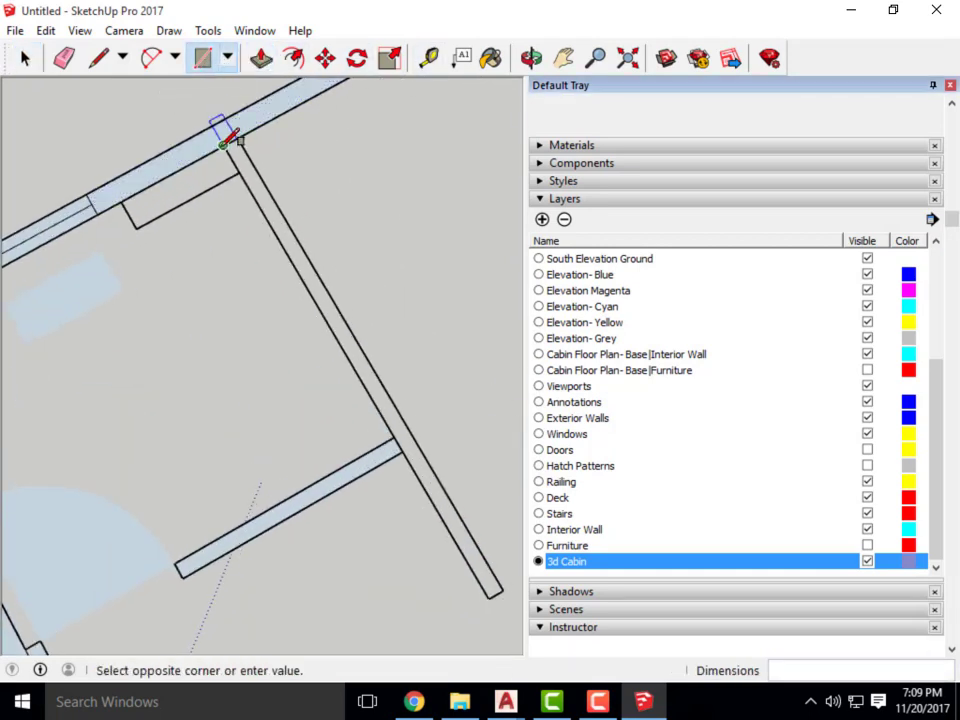
{"action": "scroll", "coordinate": [220, 142], "scroll_direction": "down", "scroll_amount": 2}
{"action": "scroll", "coordinate": [395, 420], "scroll_direction": "up", "scroll_amount": 2}
{"action": "left_click", "coordinate": [383, 381]}
{"action": "scroll", "coordinate": [439, 368], "scroll_direction": "down", "scroll_amount": 3}
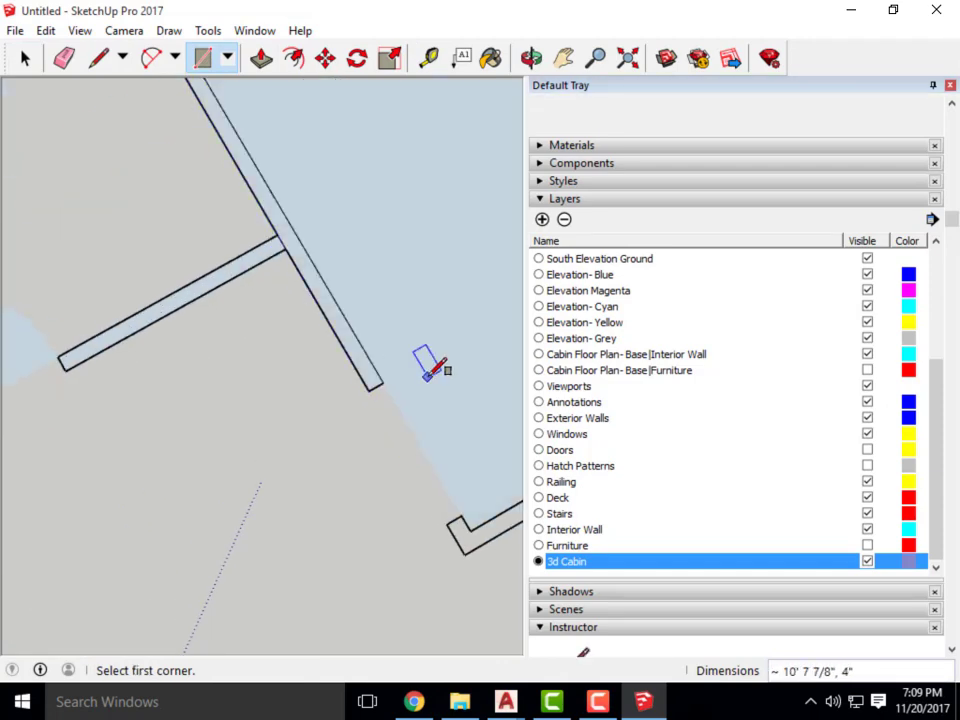
{"action": "scroll", "coordinate": [100, 143], "scroll_direction": "down", "scroll_amount": 2}
{"action": "scroll", "coordinate": [18, 443], "scroll_direction": "up", "scroll_amount": 3}
{"action": "scroll", "coordinate": [18, 443], "scroll_direction": "down", "scroll_amount": 2}
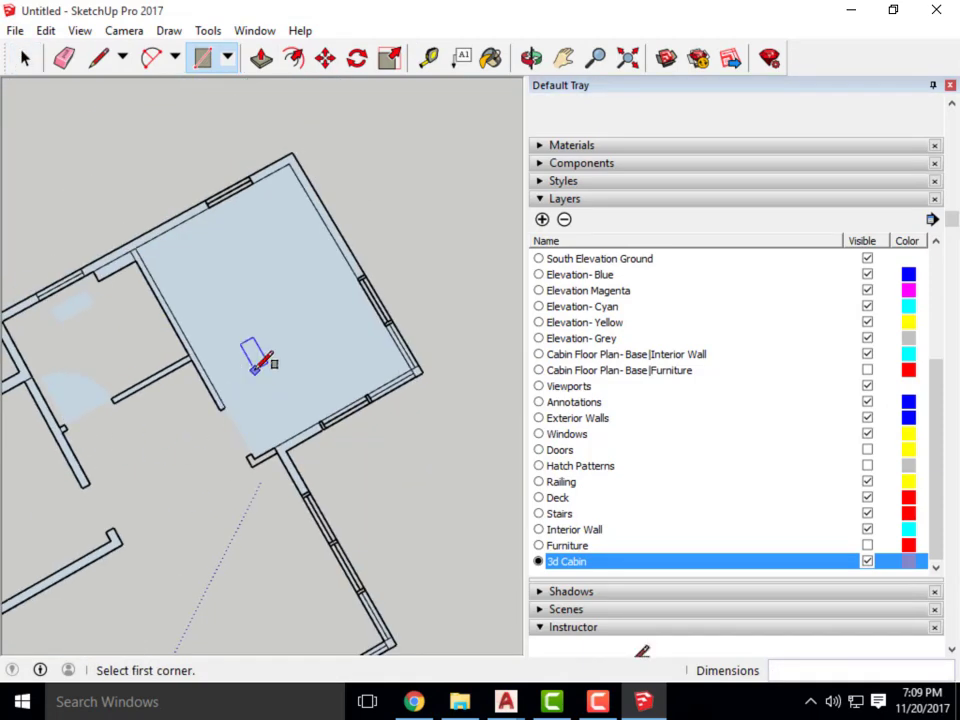
{"action": "left_click", "coordinate": [25, 58]}
{"action": "left_click", "coordinate": [308, 283]}
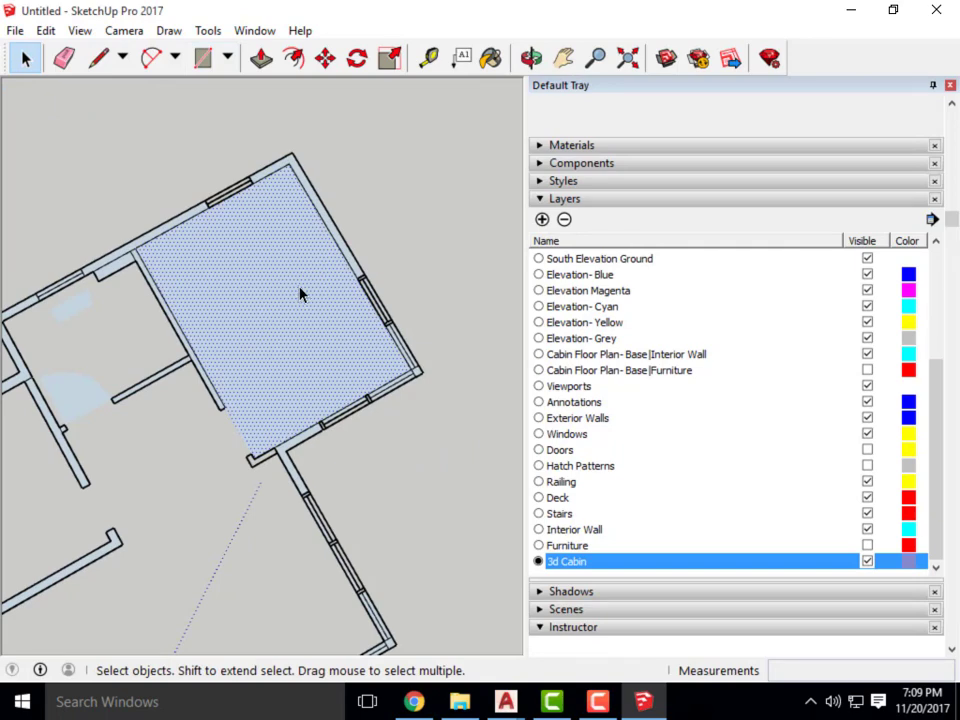
{"action": "scroll", "coordinate": [300, 294], "scroll_direction": "down", "scroll_amount": 5}
{"action": "middle_click_drag", "start_coordinate": [414, 296], "coordinate": [294, 467]}
{"action": "scroll", "coordinate": [268, 396], "scroll_direction": "up", "scroll_amount": 3}
{"action": "scroll", "coordinate": [324, 487], "scroll_direction": "up", "scroll_amount": 3}
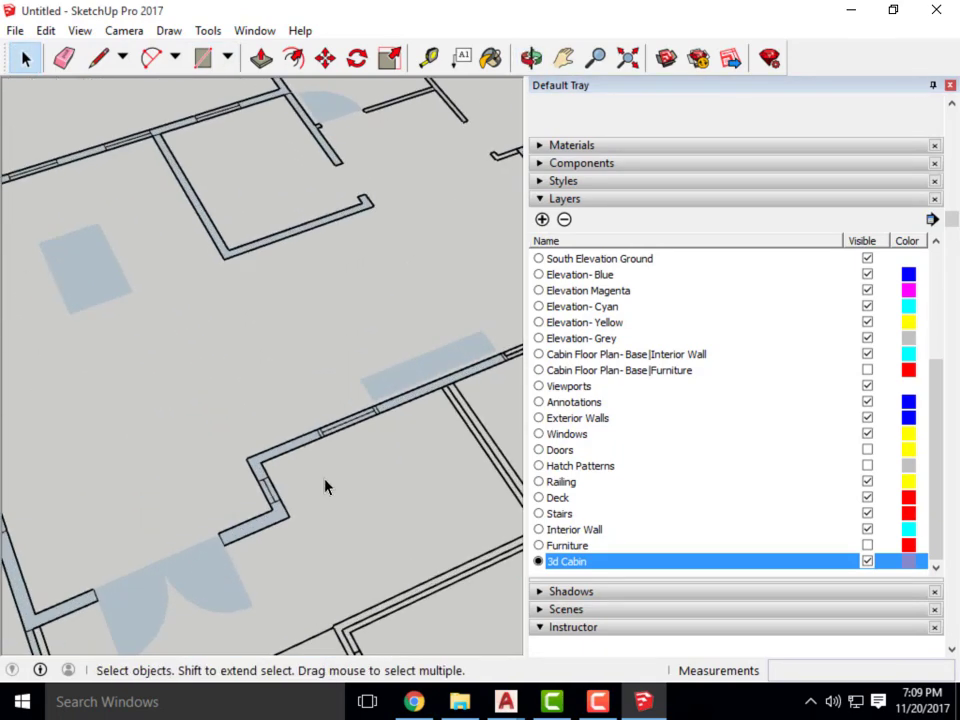
{"action": "scroll", "coordinate": [270, 460], "scroll_direction": "up", "scroll_amount": 2}
{"action": "scroll", "coordinate": [223, 439], "scroll_direction": "down", "scroll_amount": 3}
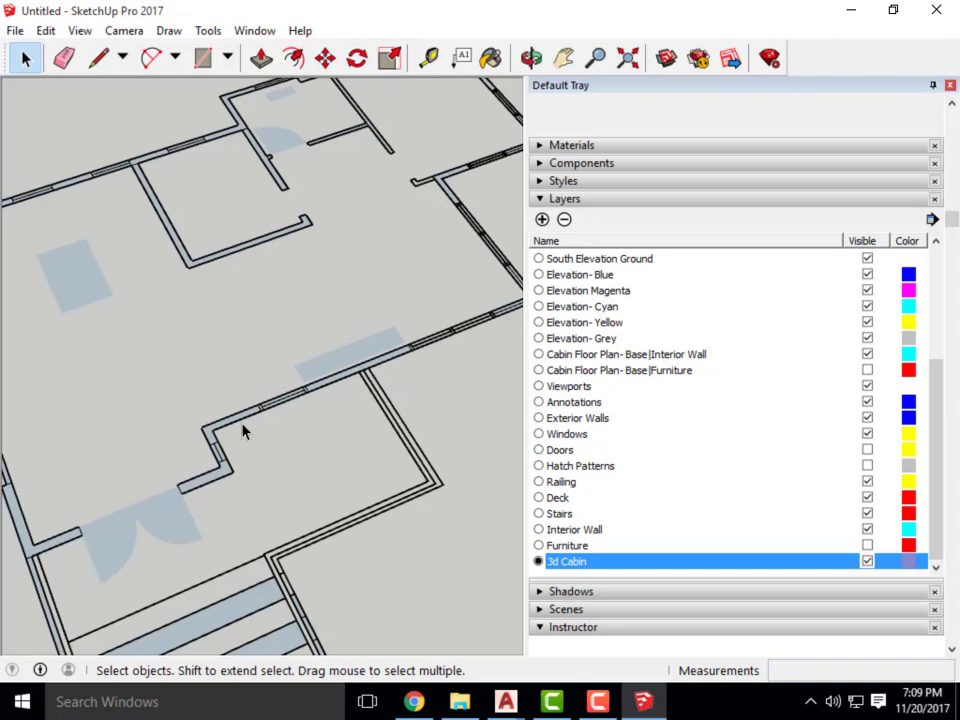
{"action": "left_click", "coordinate": [260, 57]}
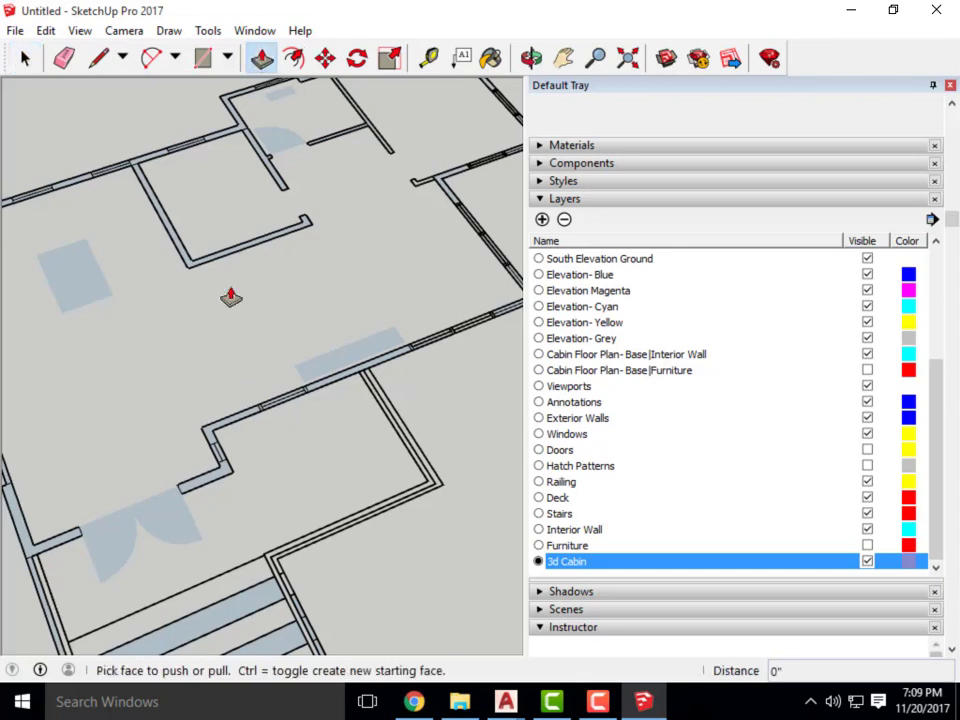
{"action": "scroll", "coordinate": [213, 440], "scroll_direction": "up", "scroll_amount": 3}
{"action": "left_click_drag", "start_coordinate": [213, 440], "coordinate": [232, 295]}
{"action": "scroll", "coordinate": [222, 225], "scroll_direction": "down", "scroll_amount": 2}
{"action": "scroll", "coordinate": [222, 225], "scroll_direction": "down", "scroll_amount": 1}
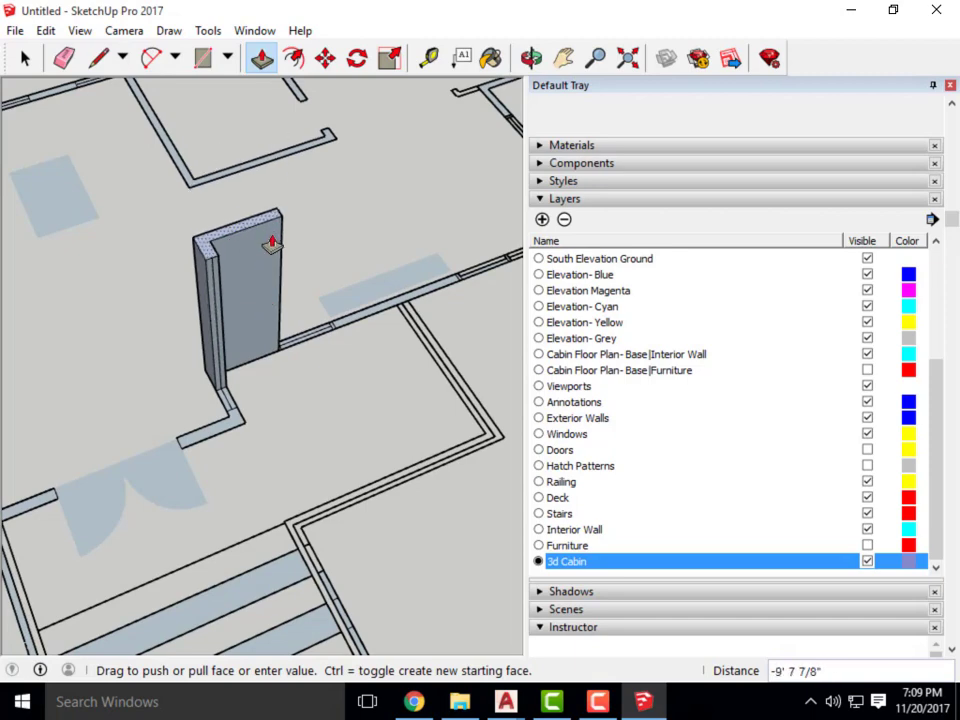
{"action": "scroll", "coordinate": [272, 243], "scroll_direction": "down", "scroll_amount": 5}
{"action": "key", "text": "Escape"}
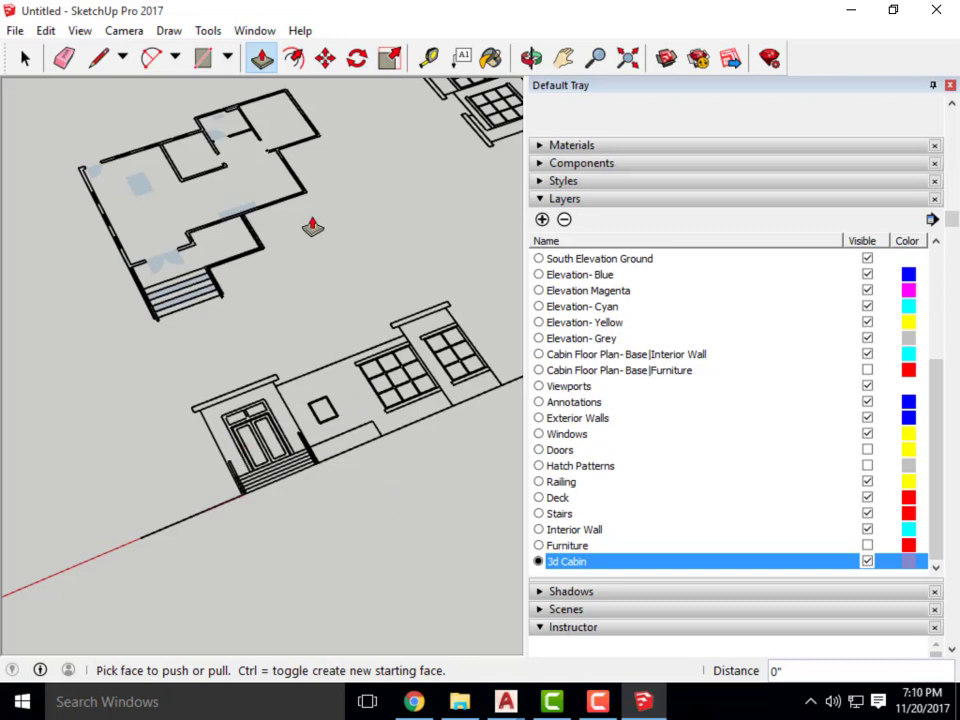
Measure across the floor plan with the Tape Measure (about 35' 5/8"), then return to Select.
{"action": "left_click", "coordinate": [433, 60]}
{"action": "scroll", "coordinate": [319, 420], "scroll_direction": "up", "scroll_amount": 3}
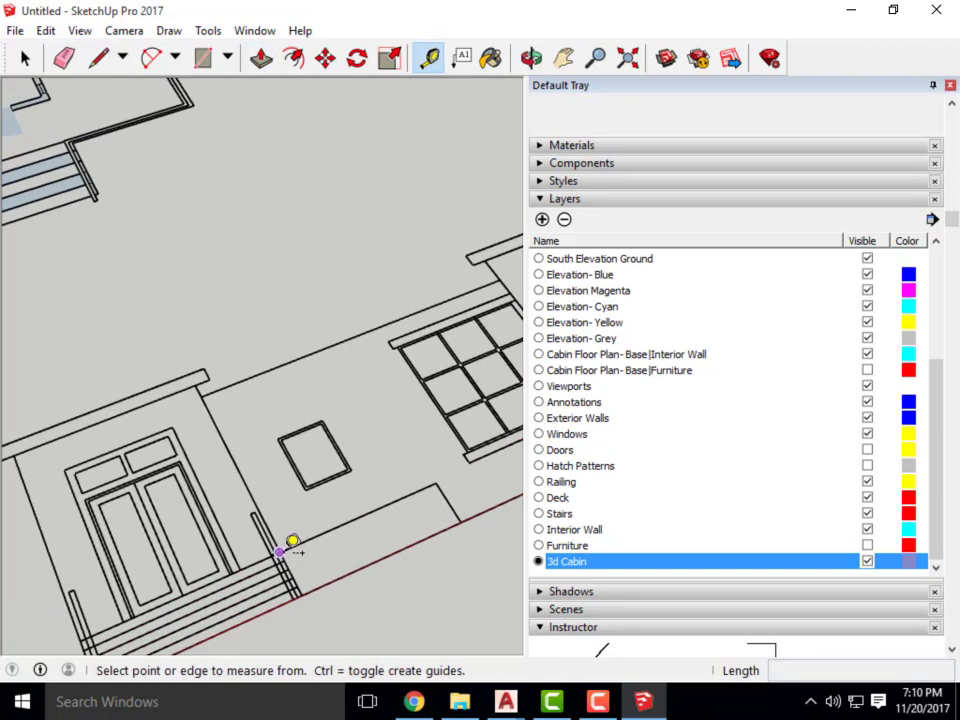
{"action": "left_click", "coordinate": [279, 551]}
{"action": "left_click", "coordinate": [279, 551]}
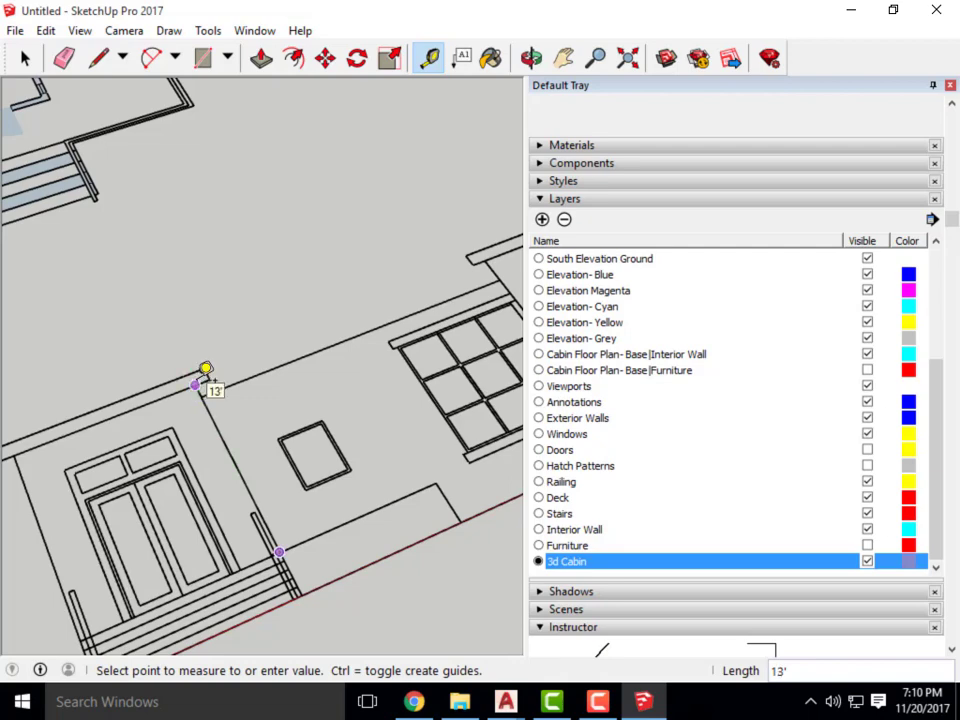
{"action": "scroll", "coordinate": [315, 514], "scroll_direction": "down", "scroll_amount": 3}
{"action": "scroll", "coordinate": [236, 386], "scroll_direction": "up", "scroll_amount": 2}
{"action": "left_click", "coordinate": [170, 196]}
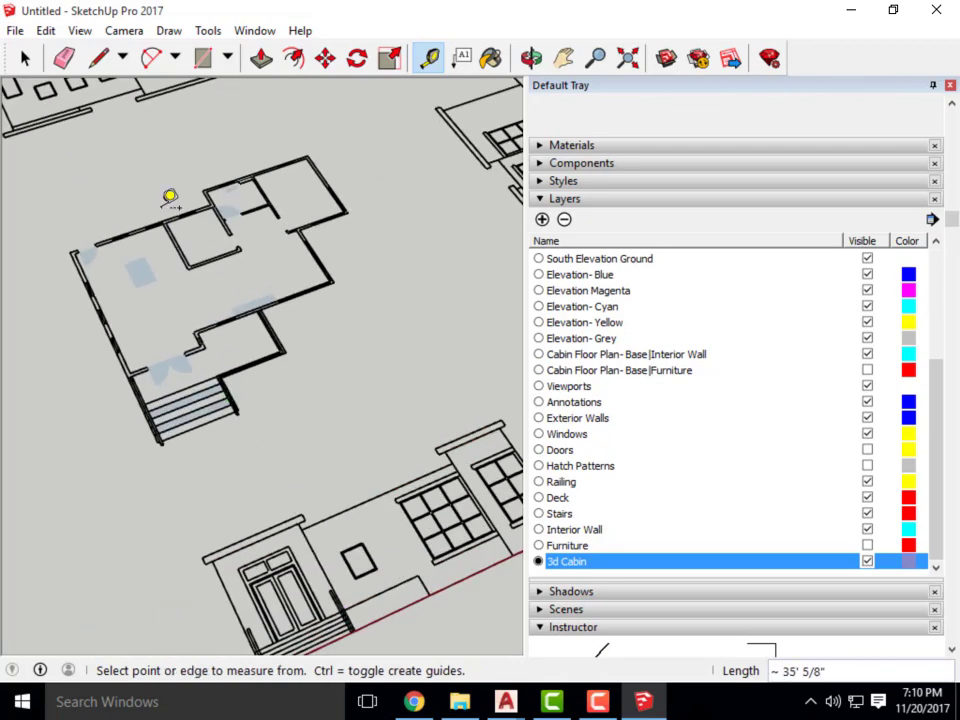
{"action": "scroll", "coordinate": [193, 341], "scroll_direction": "up", "scroll_amount": 3}
{"action": "scroll", "coordinate": [238, 359], "scroll_direction": "up", "scroll_amount": 3}
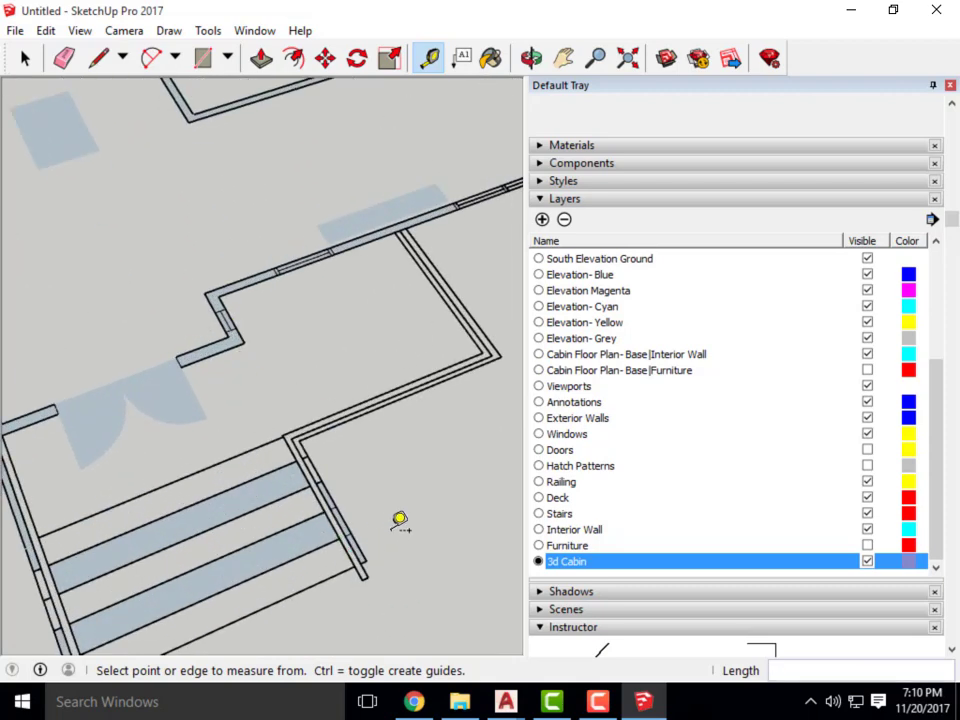
{"action": "key", "text": "space"}
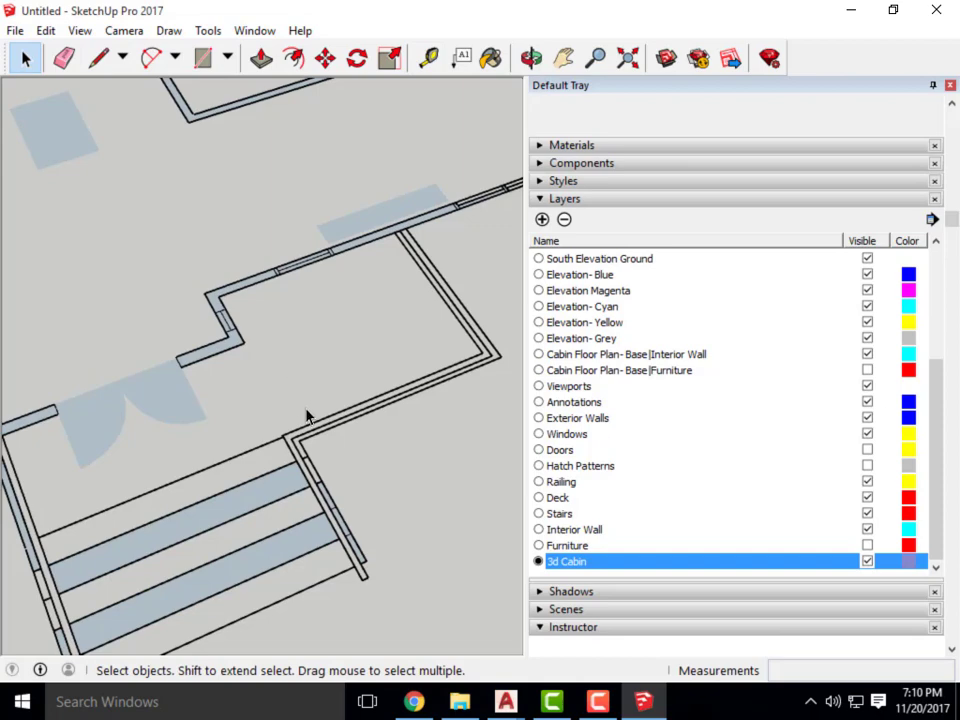
{"action": "scroll", "coordinate": [304, 320], "scroll_direction": "down", "scroll_amount": 6}
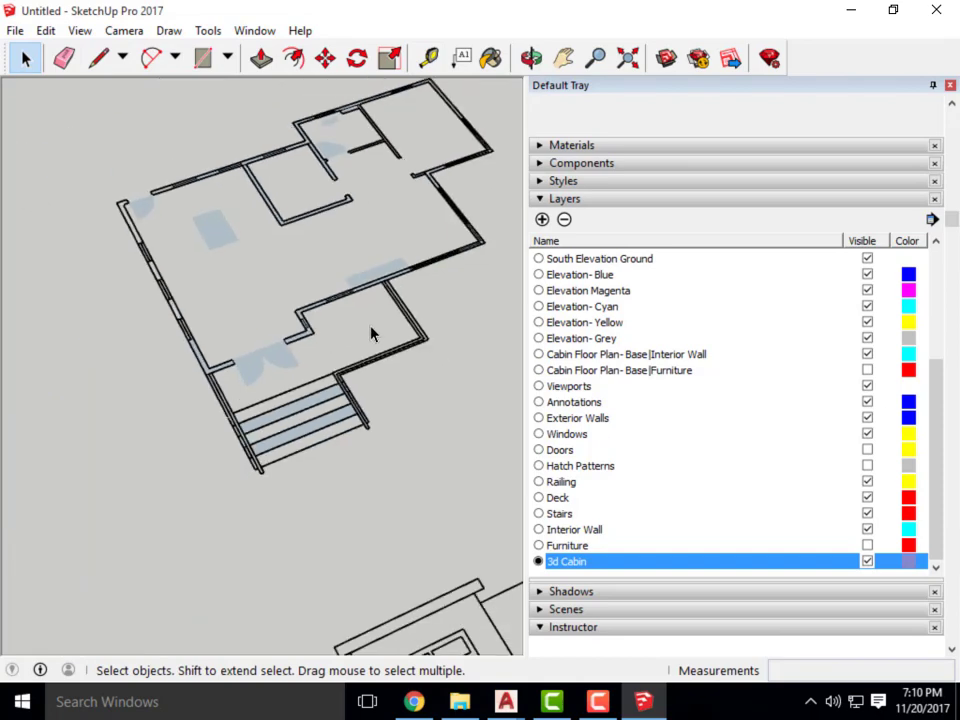
{"action": "scroll", "coordinate": [225, 462], "scroll_direction": "down", "scroll_amount": 3}
{"action": "middle_click_drag", "start_coordinate": [219, 459], "coordinate": [197, 508]}
{"action": "scroll", "coordinate": [265, 510], "scroll_direction": "up", "scroll_amount": 3}
{"action": "scroll", "coordinate": [265, 510], "scroll_direction": "up", "scroll_amount": 2}
{"action": "left_click", "coordinate": [236, 440]}
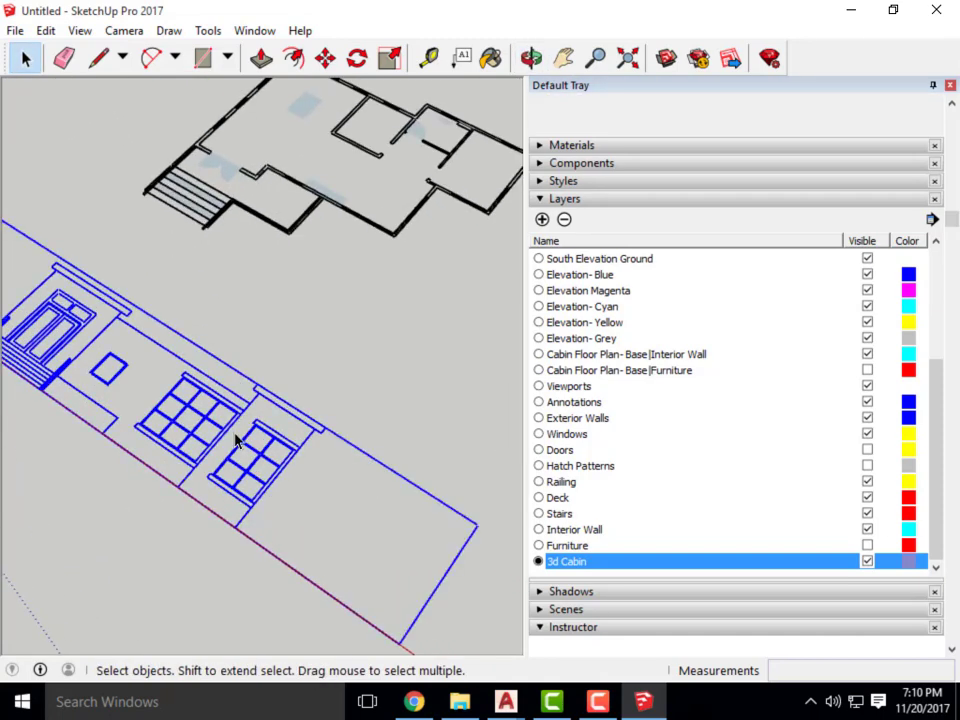
{"action": "scroll", "coordinate": [298, 413], "scroll_direction": "down", "scroll_amount": 1}
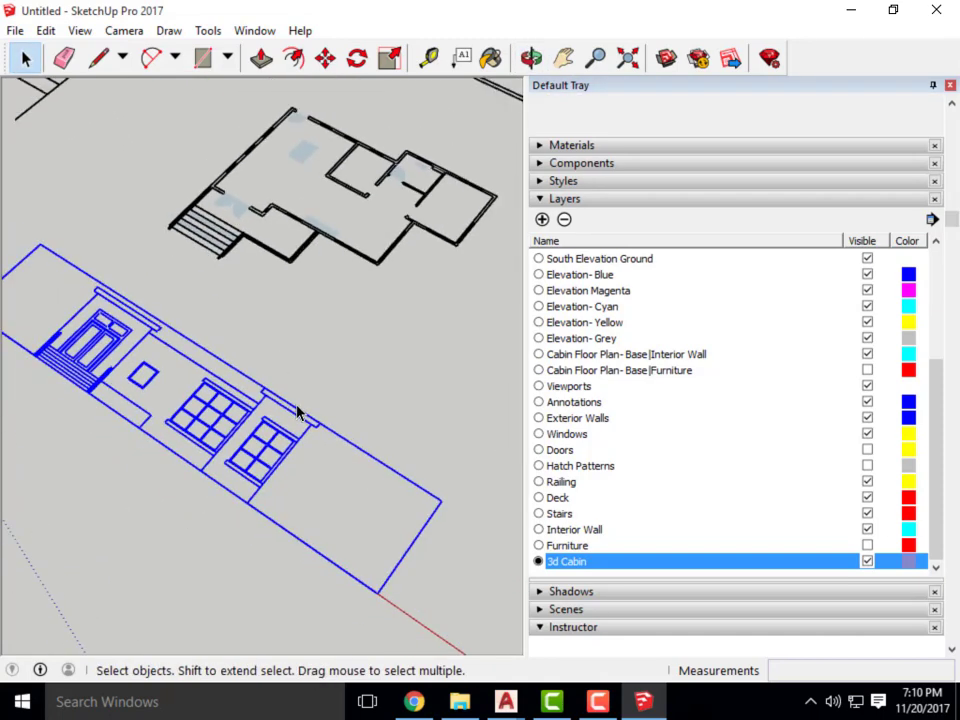
{"action": "mouse_move", "coordinate": [300, 414]}
{"action": "middle_mouse_down"}
{"action": "mouse_move", "coordinate": [321, 439]}
{"action": "mouse_move", "coordinate": [253, 369]}
{"action": "mouse_move", "coordinate": [283, 404]}
{"action": "middle_mouse_up"}
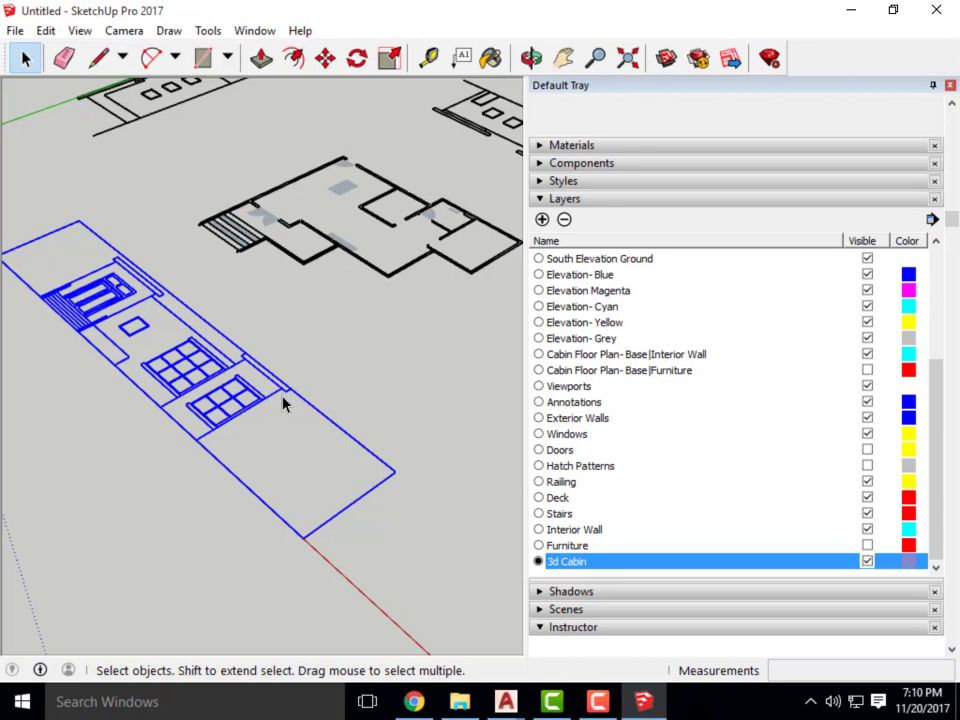
{"action": "scroll", "coordinate": [291, 414], "scroll_direction": "down", "scroll_amount": 3}
{"action": "scroll", "coordinate": [333, 437], "scroll_direction": "up", "scroll_amount": 4}
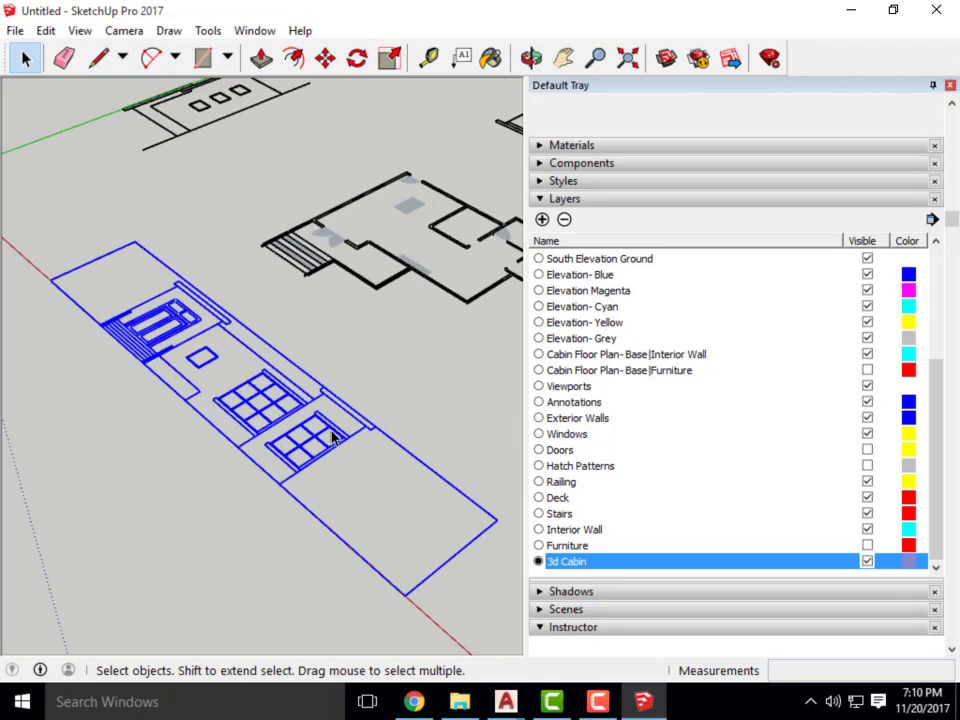
Draw a 4' 6 1/2" by 4' 11 3/4" rectangle on the ground beside the elevation.
{"action": "left_click", "coordinate": [201, 66]}
{"action": "scroll", "coordinate": [317, 364], "scroll_direction": "down", "scroll_amount": 3}
{"action": "scroll", "coordinate": [397, 408], "scroll_direction": "up", "scroll_amount": 5}
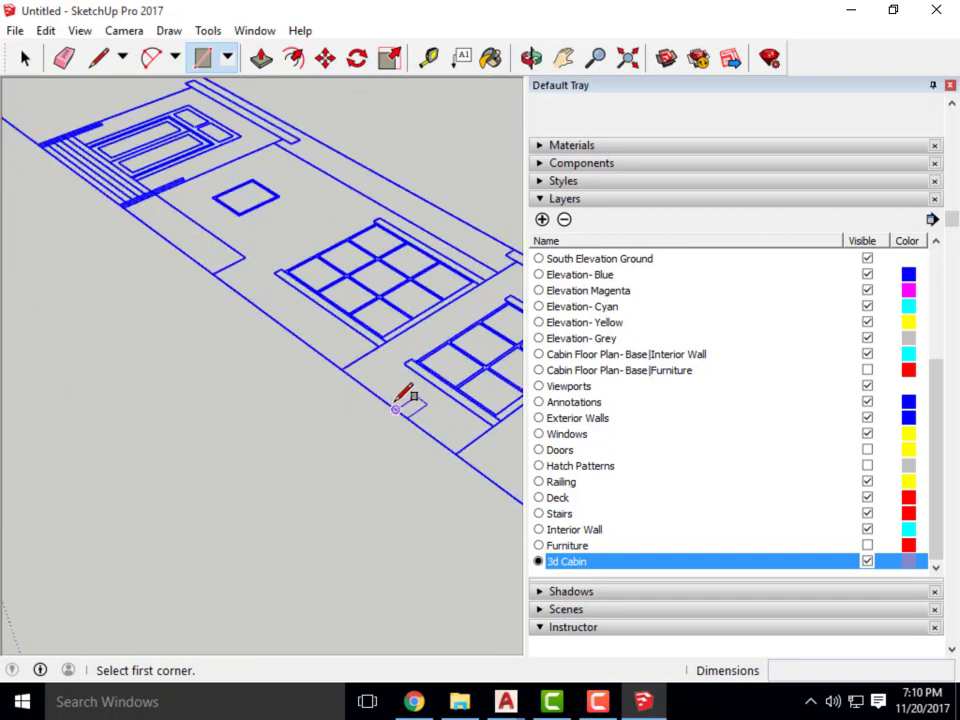
{"action": "left_click", "coordinate": [341, 369]}
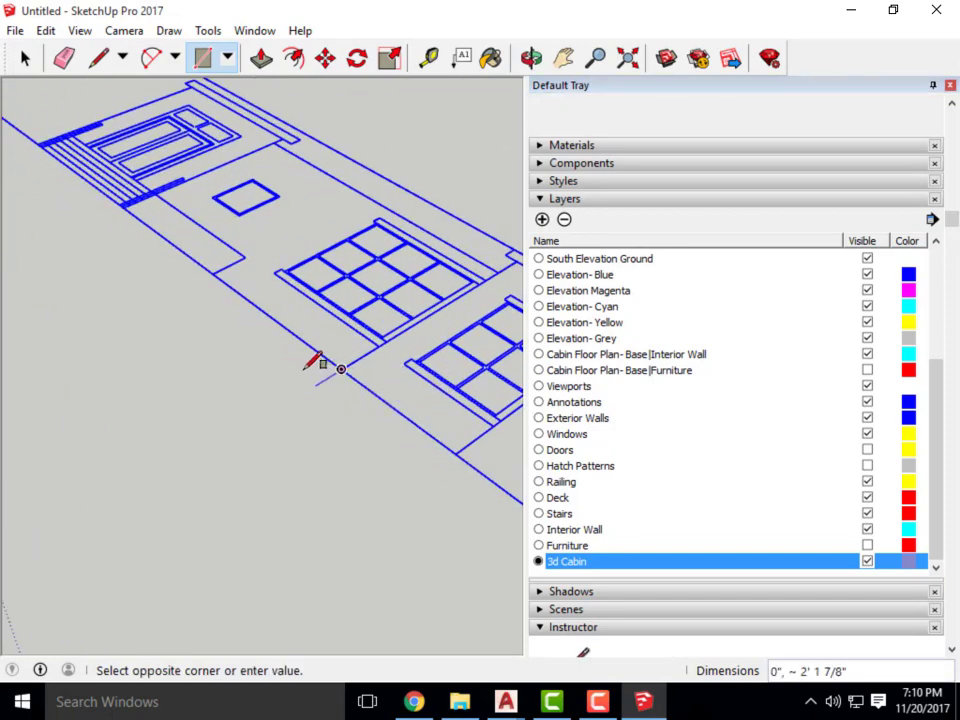
{"action": "left_click", "coordinate": [233, 365]}
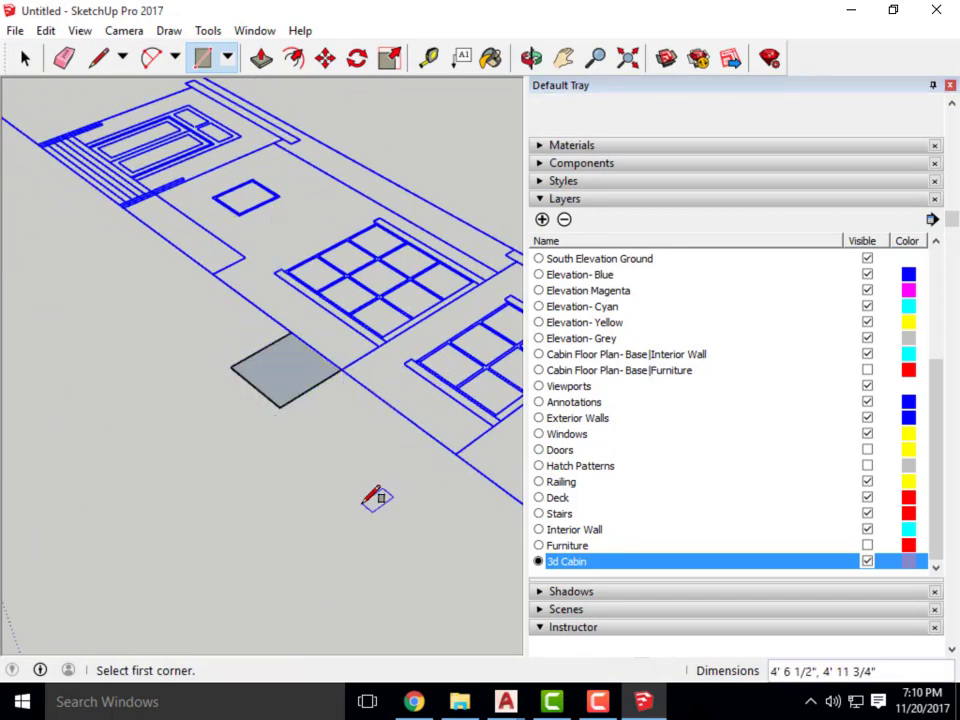
Push/Pull the rectangle up into a box and orbit to inspect it.
{"action": "left_click", "coordinate": [25, 58]}
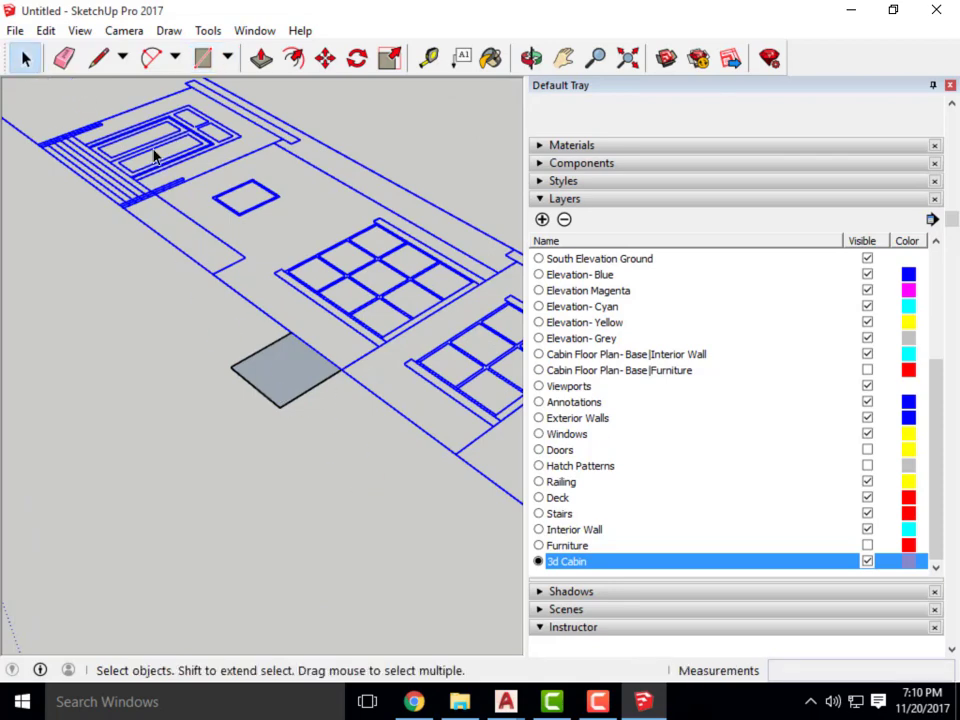
{"action": "left_click", "coordinate": [261, 58]}
{"action": "left_click_drag", "start_coordinate": [253, 342], "coordinate": [259, 418]}
{"action": "scroll", "coordinate": [152, 489], "scroll_direction": "down", "scroll_amount": 3}
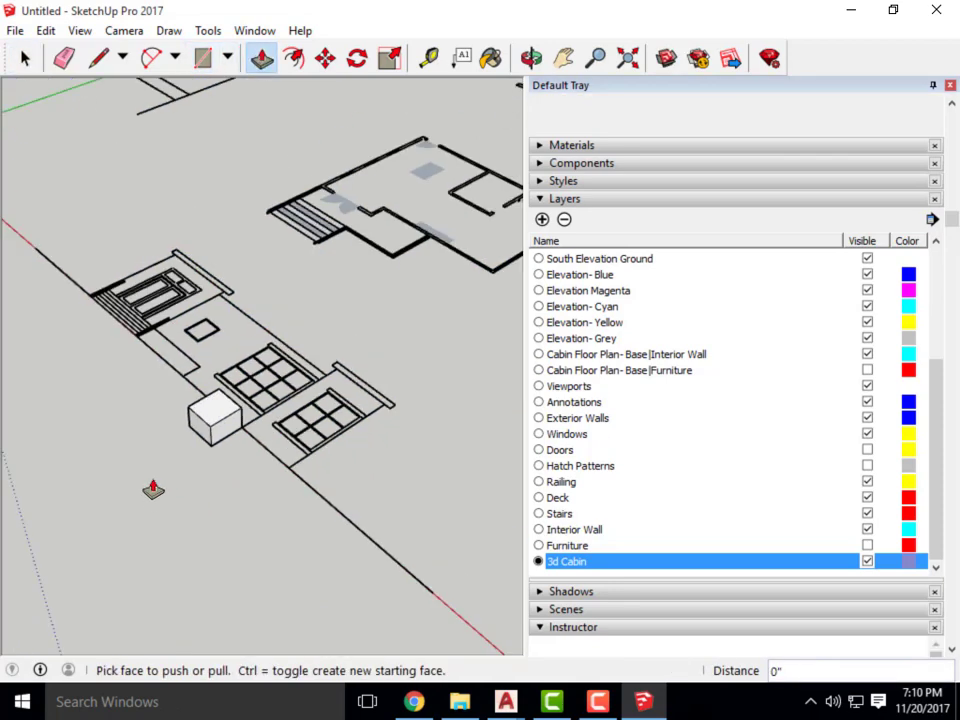
{"action": "middle_click_drag", "start_coordinate": [152, 489], "coordinate": [220, 487]}
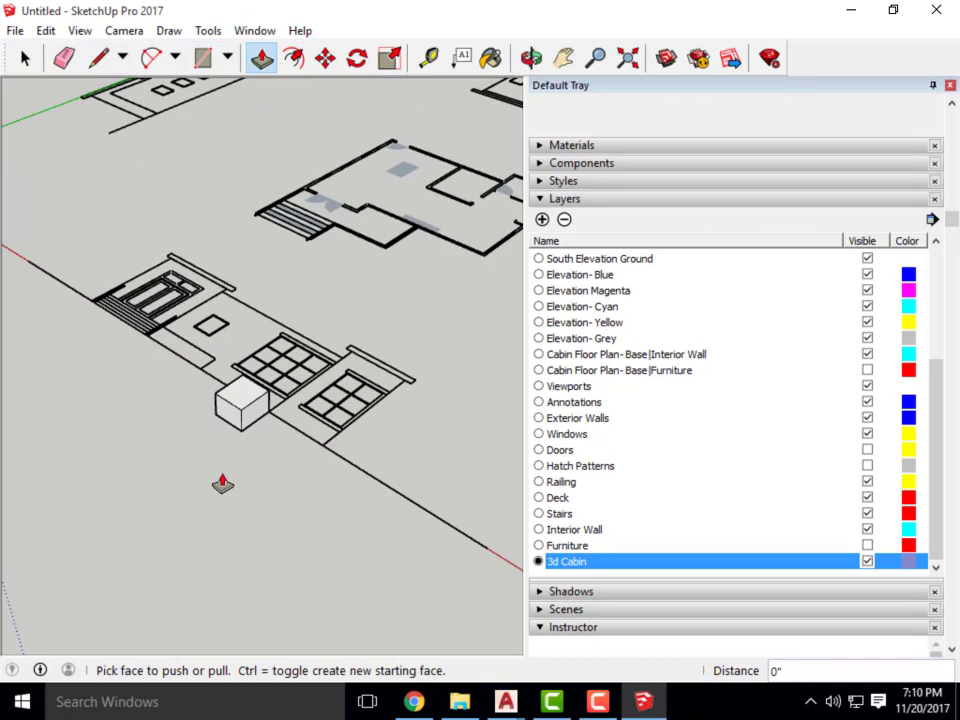
{"action": "scroll", "coordinate": [274, 412], "scroll_direction": "up", "scroll_amount": 3}
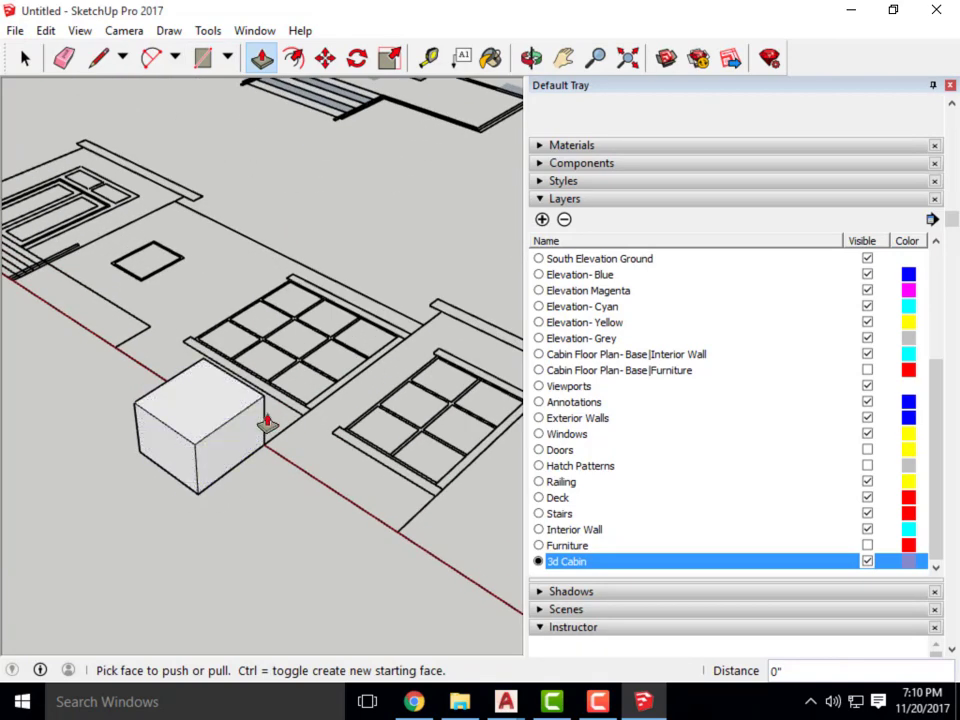
{"action": "middle_click", "coordinate": [355, 524]}
{"action": "middle_click_drag", "start_coordinate": [355, 524], "coordinate": [330, 505]}
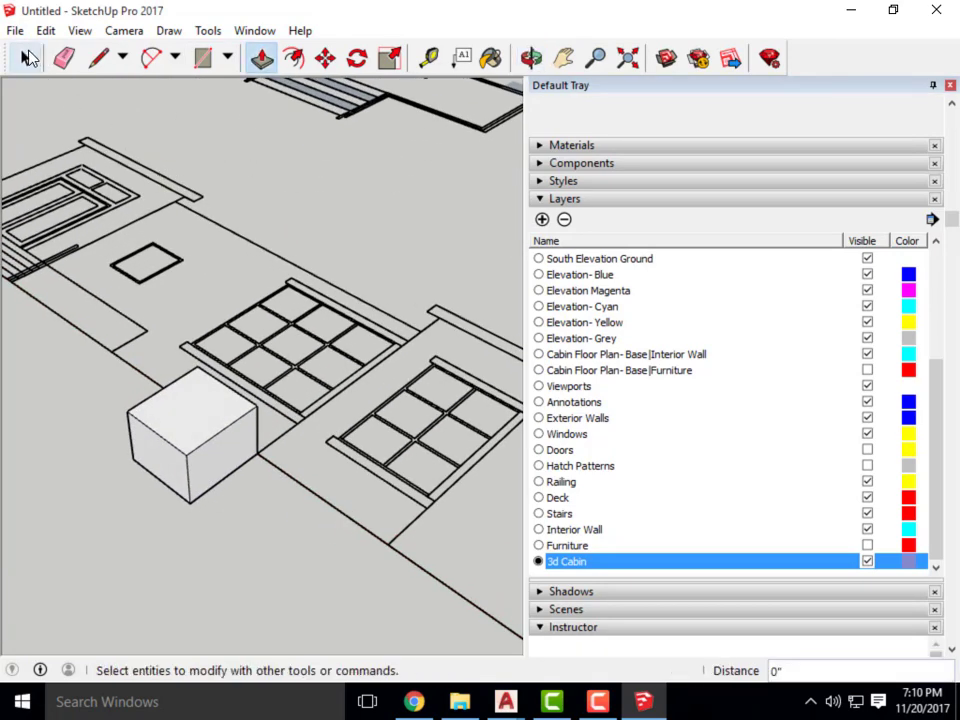
{"action": "left_click", "coordinate": [25, 58]}
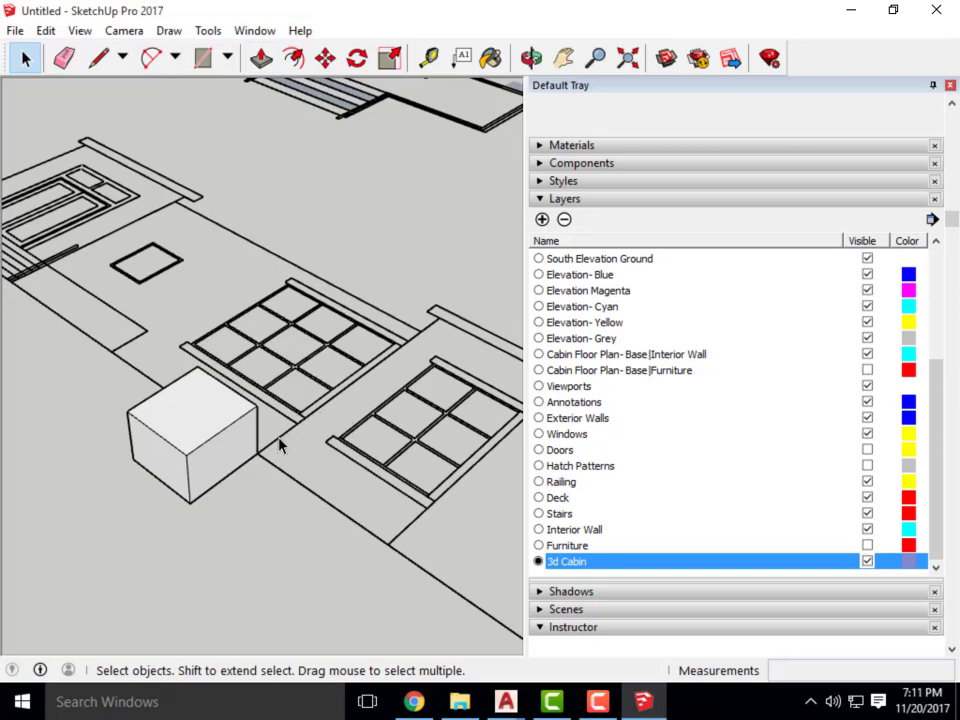
Rotate the door-and-windows elevation 90° about its bottom edge so it stands upright.
{"action": "scroll", "coordinate": [285, 435], "scroll_direction": "up", "scroll_amount": 2}
{"action": "left_click", "coordinate": [307, 407]}
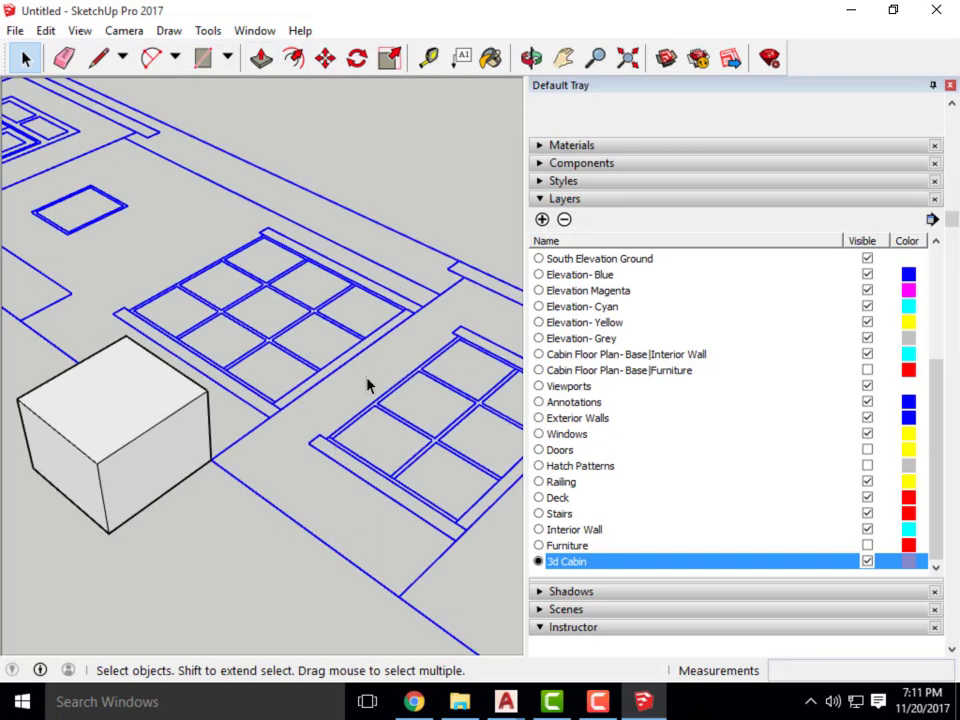
{"action": "scroll", "coordinate": [367, 385], "scroll_direction": "down", "scroll_amount": 3}
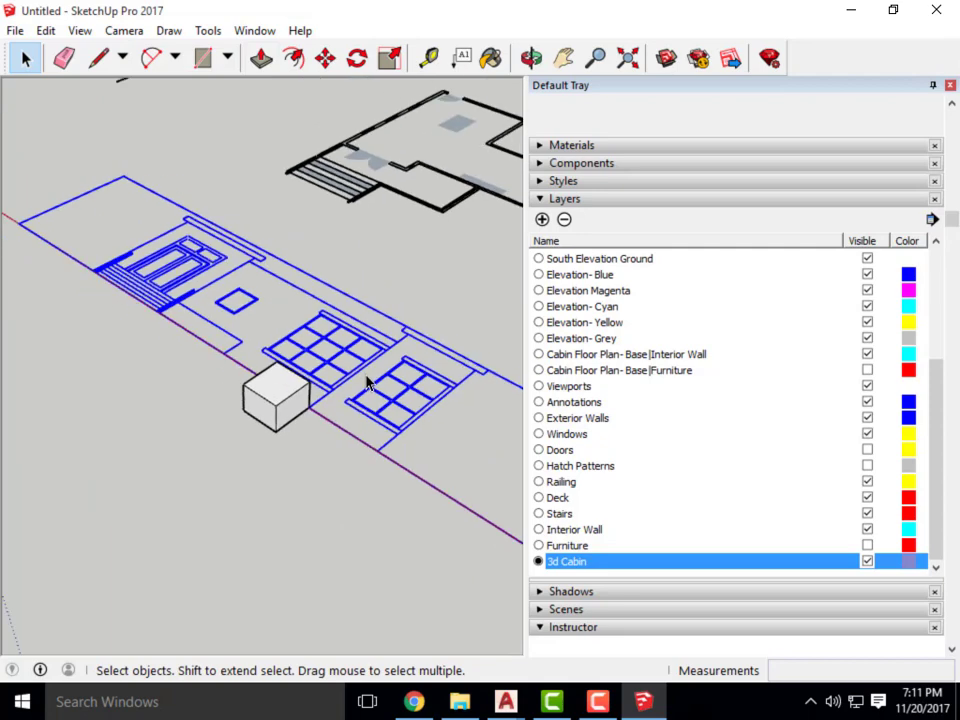
{"action": "left_click", "coordinate": [358, 58]}
{"action": "scroll", "coordinate": [386, 386], "scroll_direction": "up", "scroll_amount": 5}
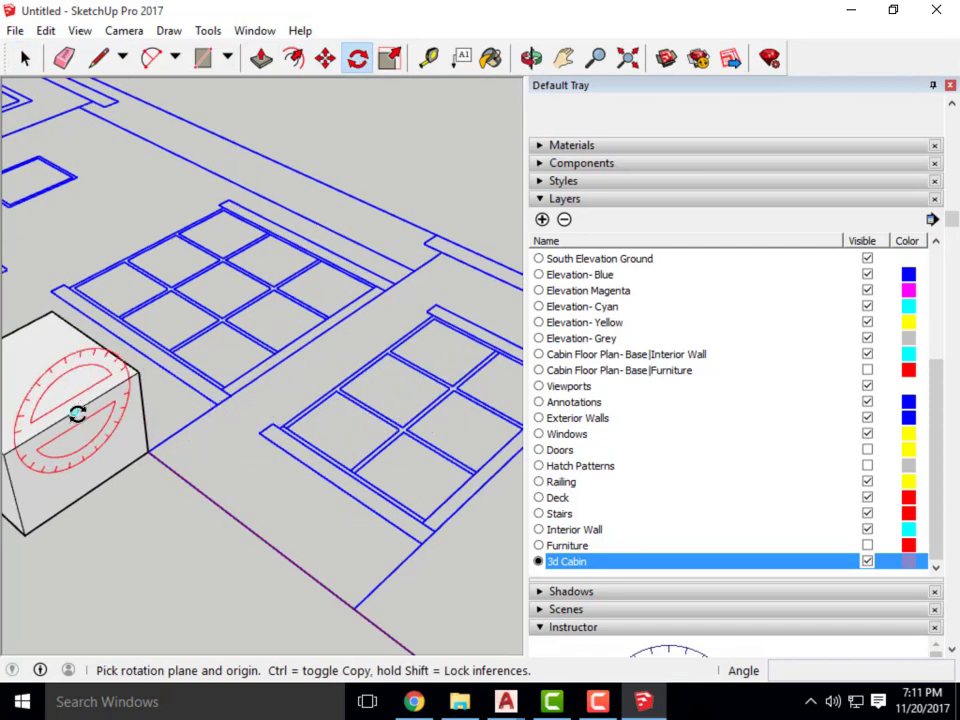
{"action": "scroll", "coordinate": [274, 413], "scroll_direction": "down", "scroll_amount": 3}
{"action": "scroll", "coordinate": [186, 443], "scroll_direction": "up", "scroll_amount": 3}
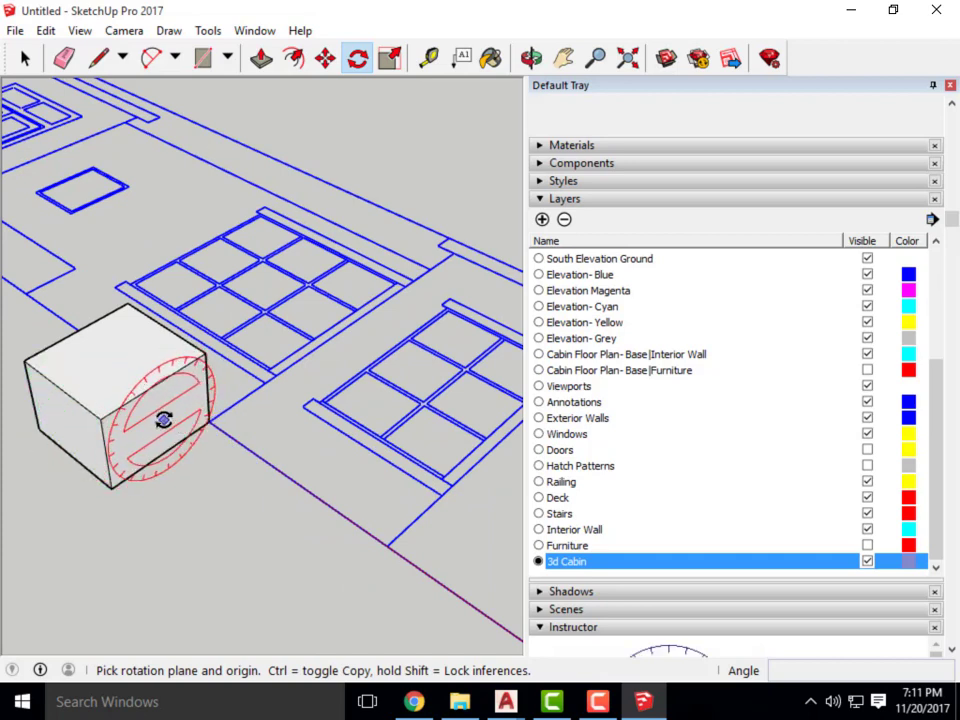
{"action": "middle_click_drag", "start_coordinate": [170, 422], "coordinate": [144, 294]}
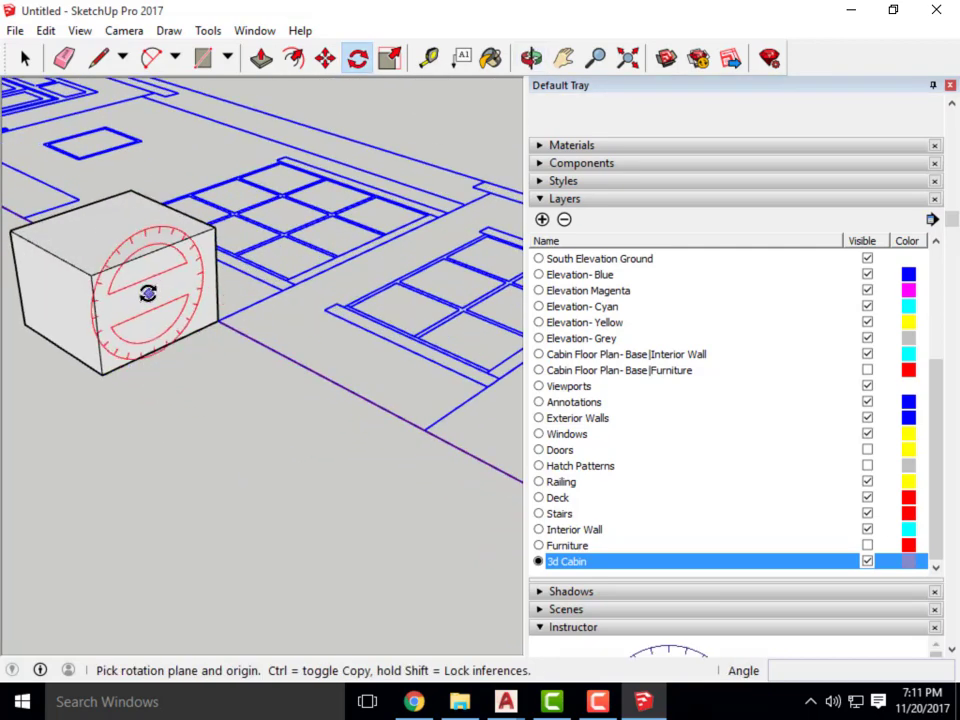
{"action": "left_click", "coordinate": [217, 320]}
{"action": "left_click", "coordinate": [285, 297]}
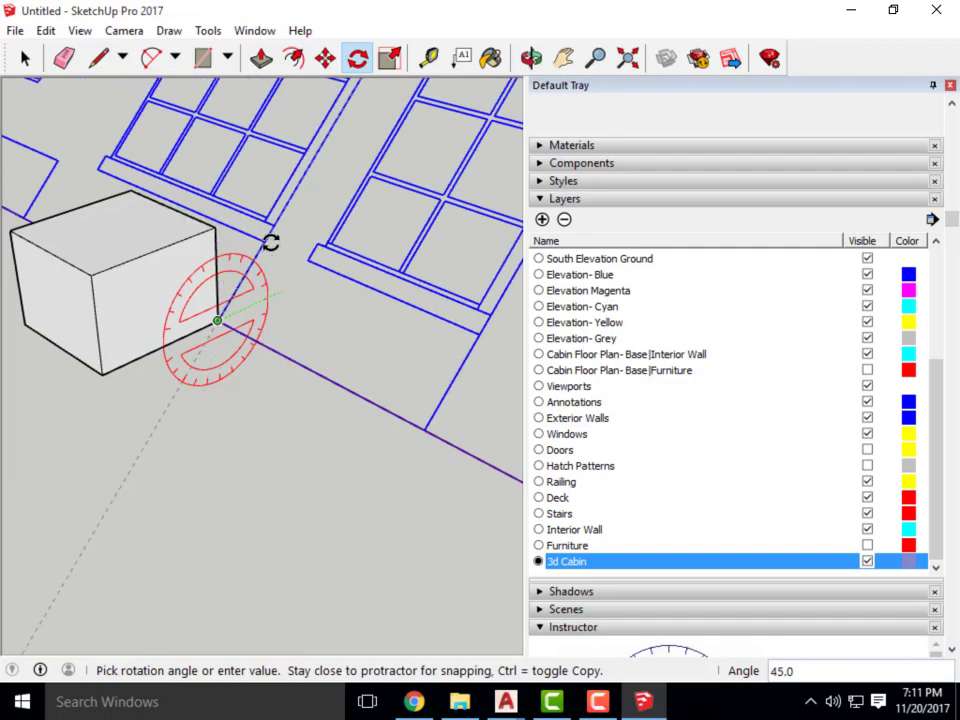
{"action": "left_click", "coordinate": [217, 246]}
{"action": "scroll", "coordinate": [175, 480], "scroll_direction": "down", "scroll_amount": 5}
{"action": "middle_click_drag", "start_coordinate": [182, 508], "coordinate": [336, 465]}
{"action": "scroll", "coordinate": [336, 465], "scroll_direction": "up", "scroll_amount": 6}
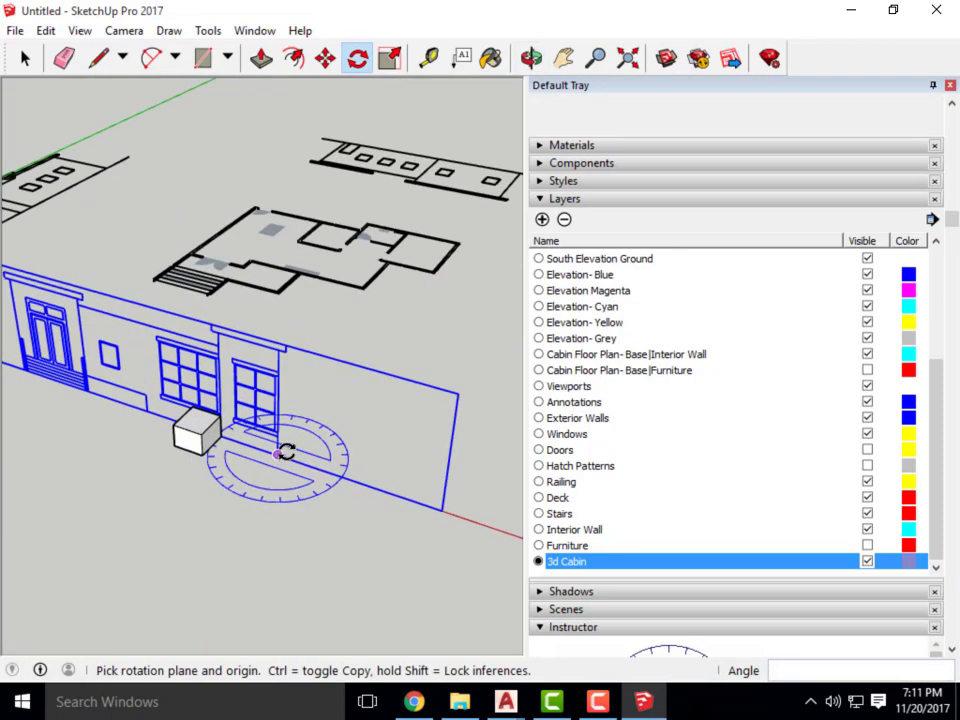
Select only the temporary box in front of the wall and delete it.
{"action": "left_click", "coordinate": [26, 58]}
{"action": "scroll", "coordinate": [171, 461], "scroll_direction": "up", "scroll_amount": 5}
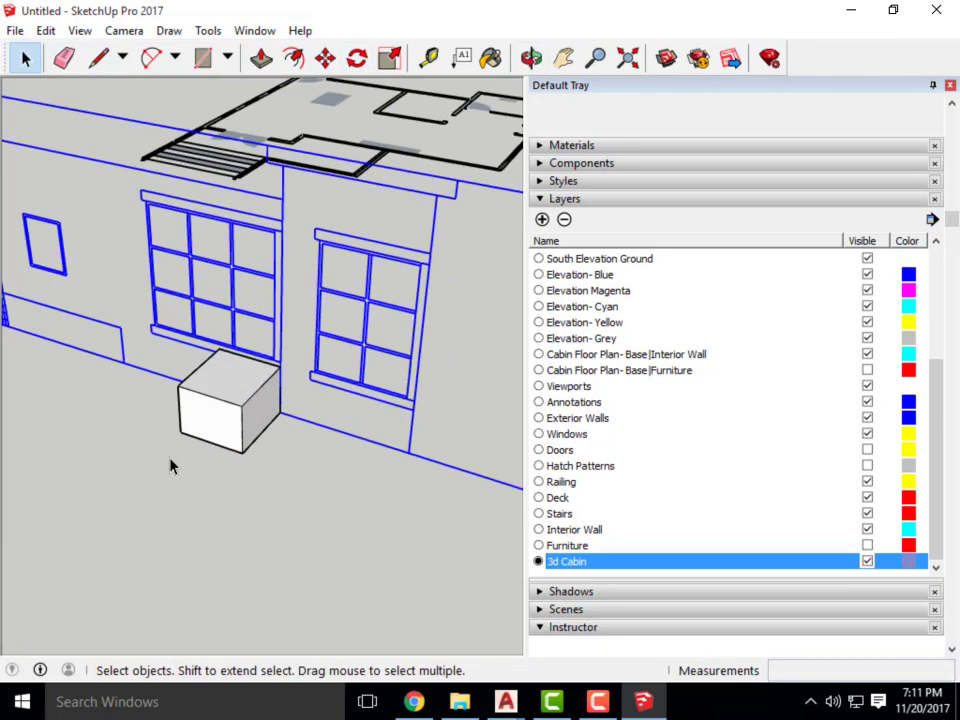
{"action": "left_click_drag", "start_coordinate": [243, 420], "coordinate": [240, 424]}
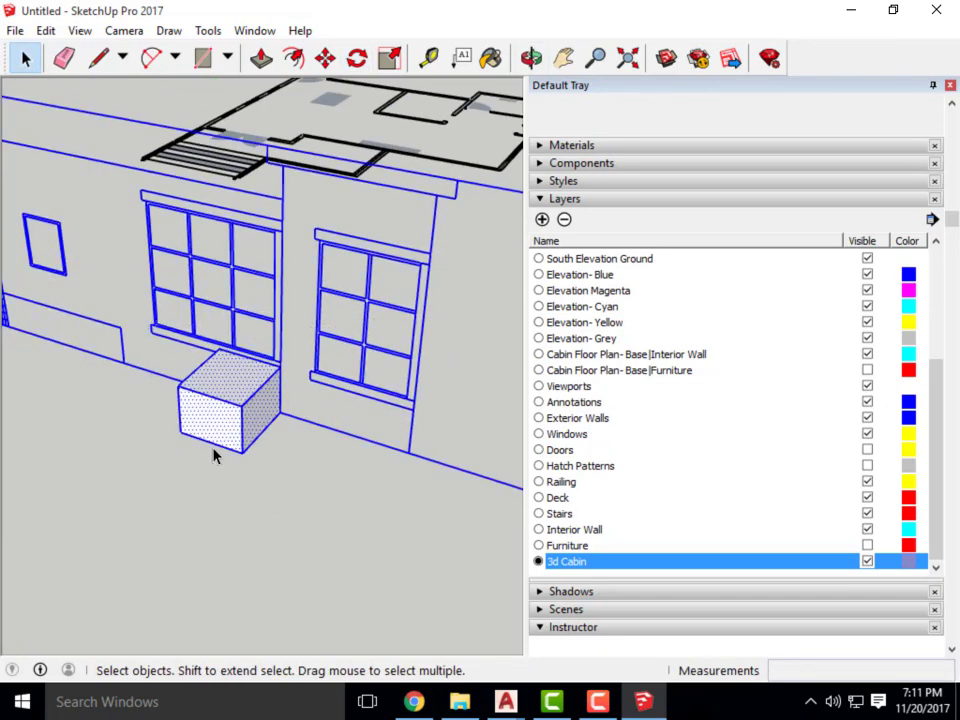
{"action": "scroll", "coordinate": [213, 455], "scroll_direction": "down", "scroll_amount": 3}
{"action": "left_click_drag", "start_coordinate": [347, 493], "coordinate": [252, 410]}
{"action": "key", "text": "Delete"}
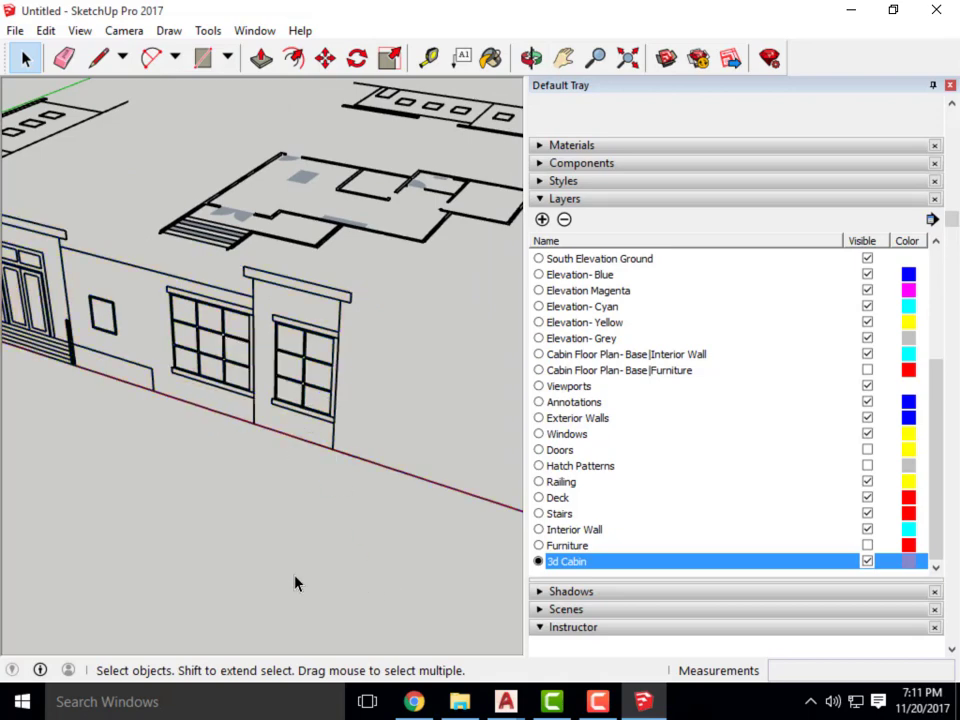
{"action": "scroll", "coordinate": [384, 534], "scroll_direction": "down", "scroll_amount": 3}
{"action": "scroll", "coordinate": [231, 510], "scroll_direction": "up", "scroll_amount": 1}
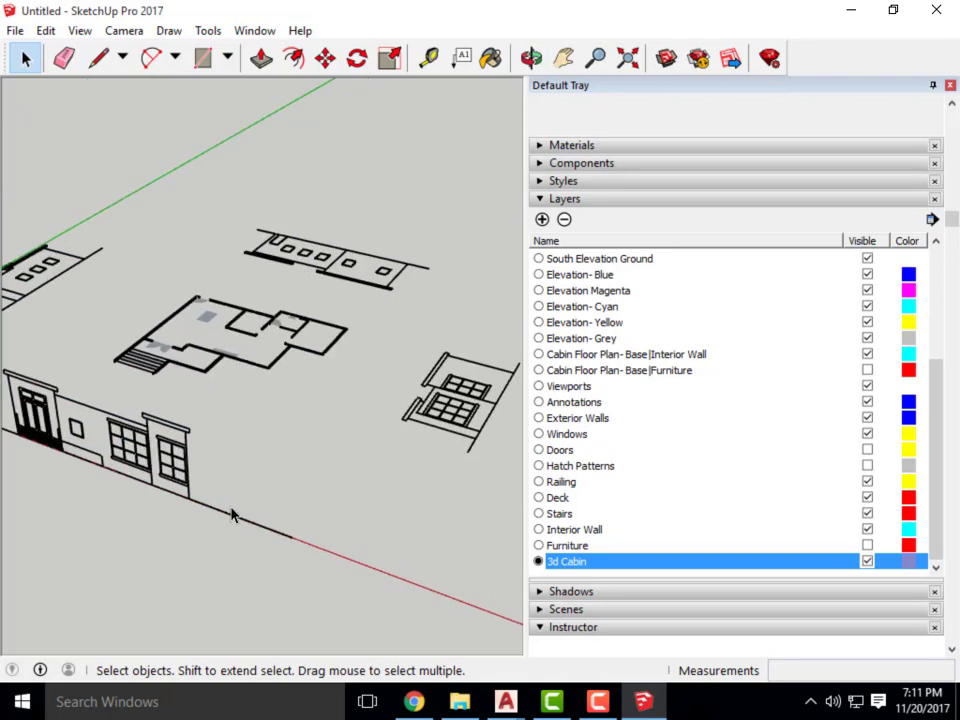
Draw a marker square at the first elevation's corner and pull it up into a box.
{"action": "scroll", "coordinate": [380, 447], "scroll_direction": "down", "scroll_amount": 2}
{"action": "scroll", "coordinate": [380, 445], "scroll_direction": "up", "scroll_amount": 5}
{"action": "left_click", "coordinate": [261, 58]}
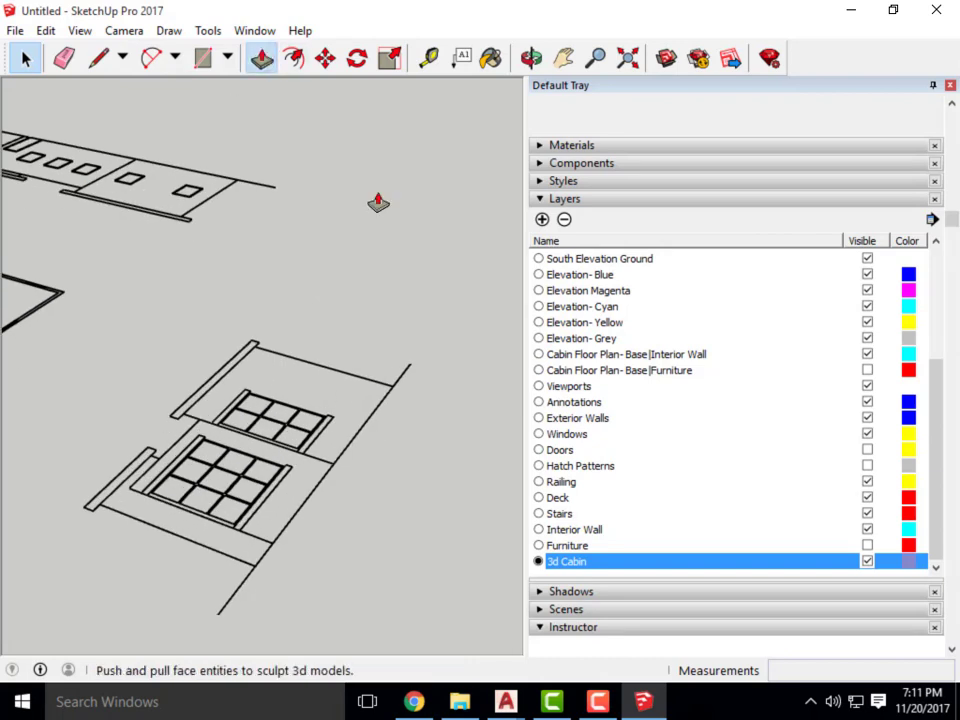
{"action": "scroll", "coordinate": [338, 465], "scroll_direction": "up", "scroll_amount": 1}
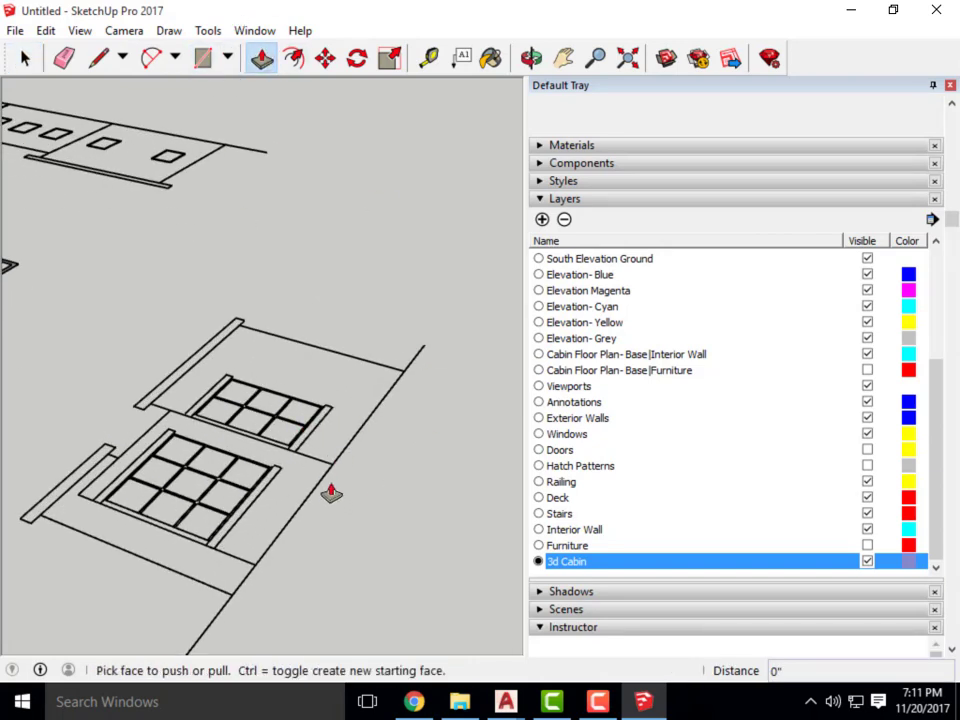
{"action": "left_click", "coordinate": [202, 58]}
{"action": "left_click", "coordinate": [332, 464]}
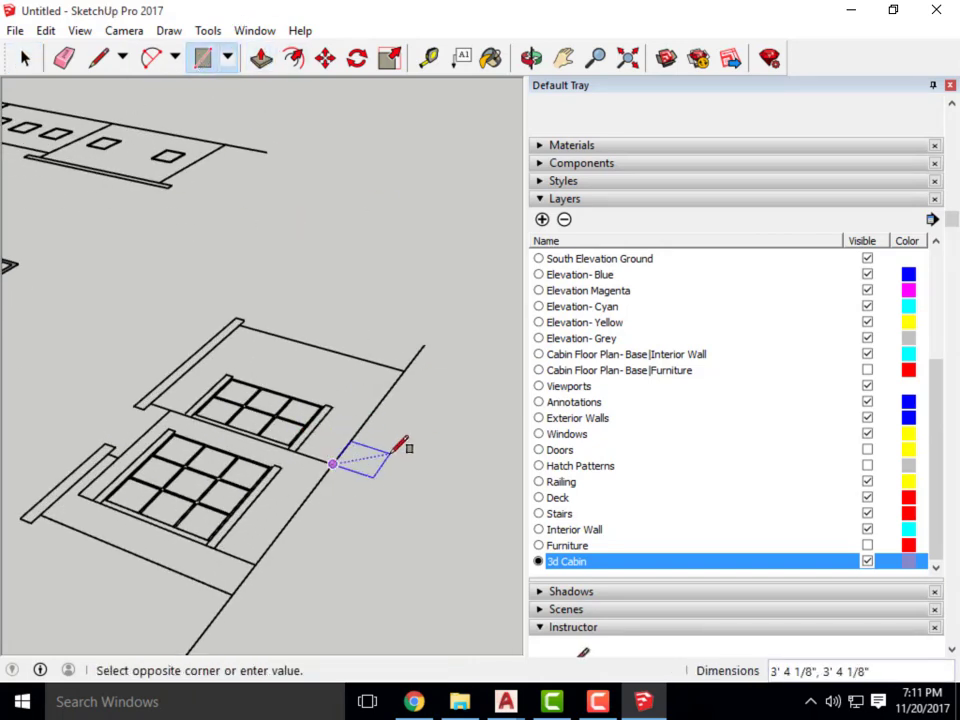
{"action": "left_click", "coordinate": [392, 450]}
{"action": "left_click", "coordinate": [261, 58]}
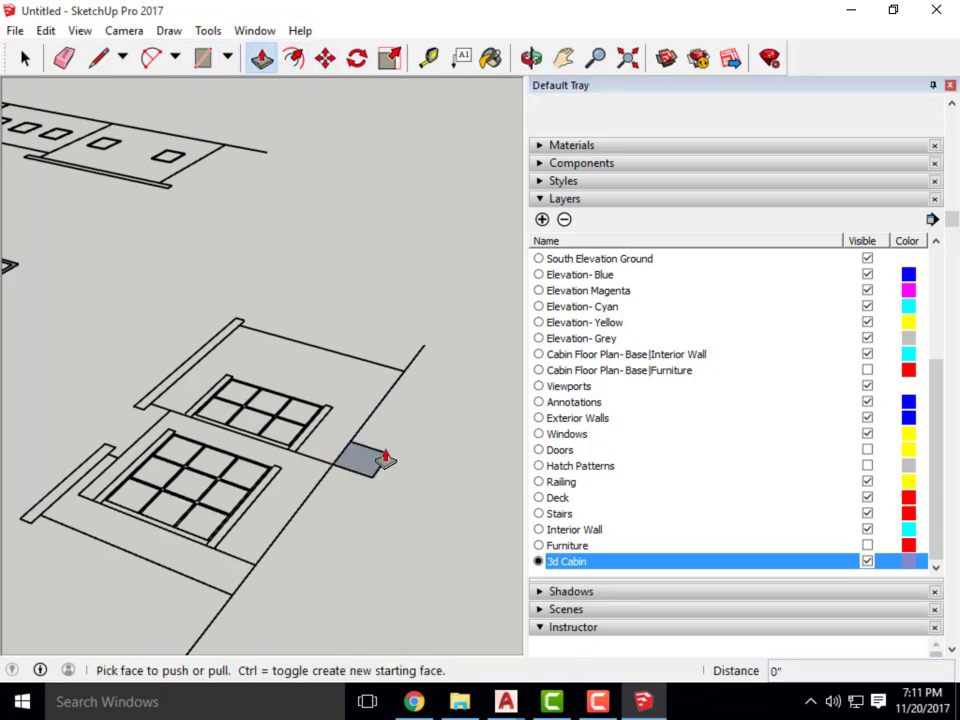
{"action": "left_click_drag", "start_coordinate": [385, 459], "coordinate": [368, 439]}
{"action": "scroll", "coordinate": [366, 525], "scroll_direction": "down", "scroll_amount": 2}
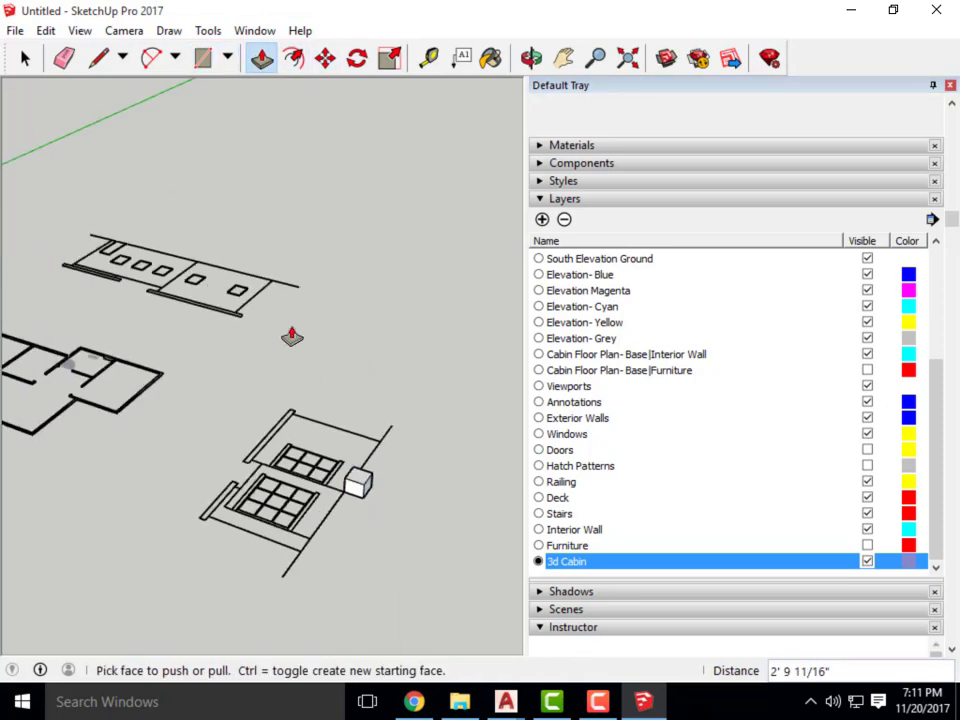
{"action": "mouse_move", "coordinate": [291, 337]}
{"action": "middle_mouse_down"}
{"action": "mouse_move", "coordinate": [34, 386]}
{"action": "mouse_move", "coordinate": [133, 450]}
{"action": "mouse_move", "coordinate": [212, 559]}
{"action": "mouse_move", "coordinate": [219, 405]}
{"action": "mouse_move", "coordinate": [298, 317]}
{"action": "middle_mouse_up"}
Add a second marker box at the next elevation's corner with Rectangle and Push/Pull.
{"action": "left_click", "coordinate": [201, 58]}
{"action": "scroll", "coordinate": [198, 398], "scroll_direction": "up", "scroll_amount": 2}
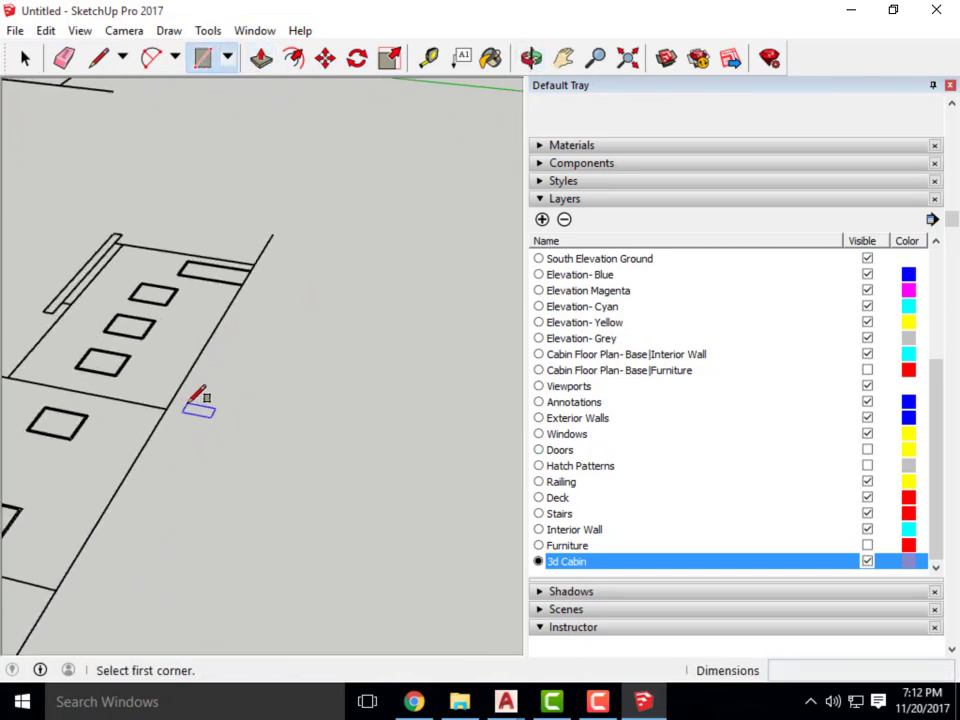
{"action": "left_click", "coordinate": [168, 405]}
{"action": "left_click", "coordinate": [216, 392]}
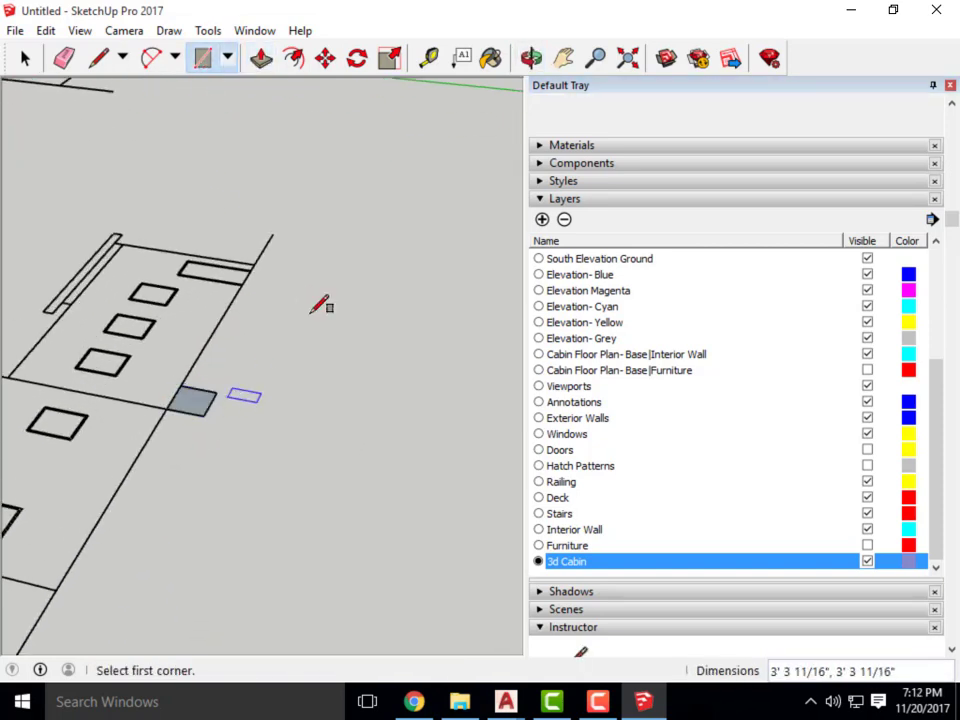
{"action": "left_click", "coordinate": [261, 58]}
{"action": "scroll", "coordinate": [197, 403], "scroll_direction": "up", "scroll_amount": 2}
{"action": "left_click_drag", "start_coordinate": [197, 403], "coordinate": [197, 362]}
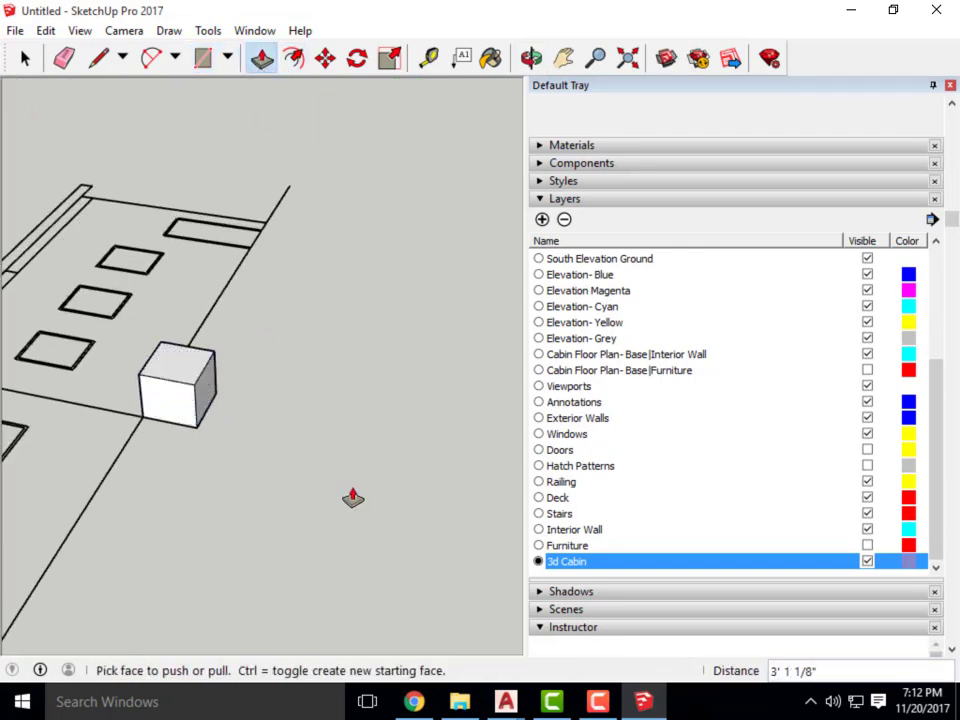
{"action": "scroll", "coordinate": [354, 497], "scroll_direction": "down", "scroll_amount": 5}
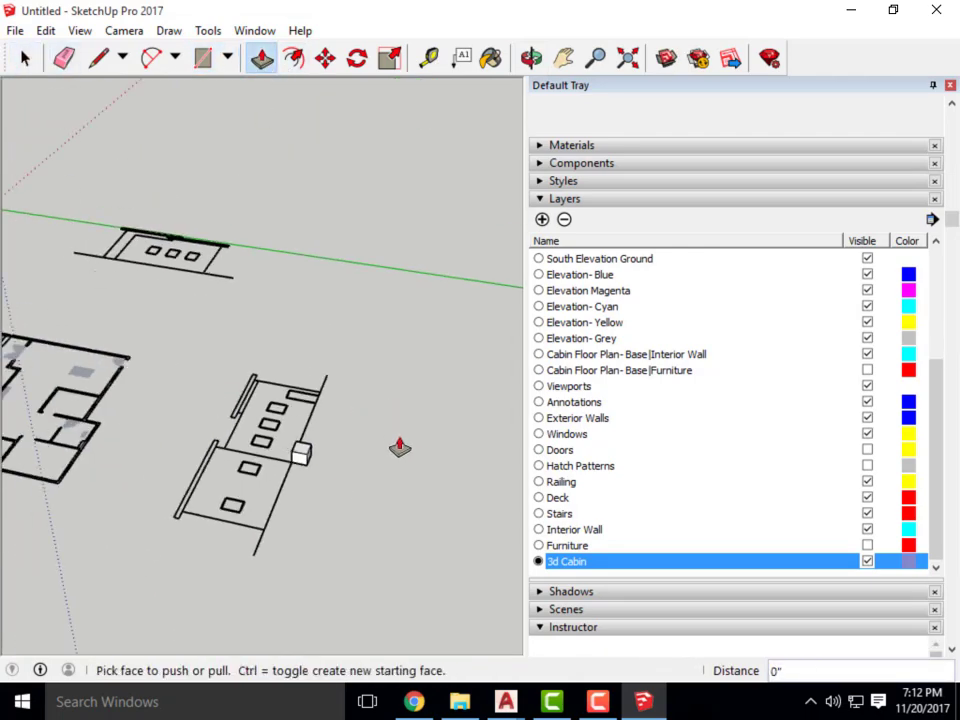
{"action": "middle_click_drag", "start_coordinate": [399, 446], "coordinate": [236, 332]}
Add a third marker box at the three-window elevation's corner.
{"action": "scroll", "coordinate": [260, 260], "scroll_direction": "up", "scroll_amount": 3}
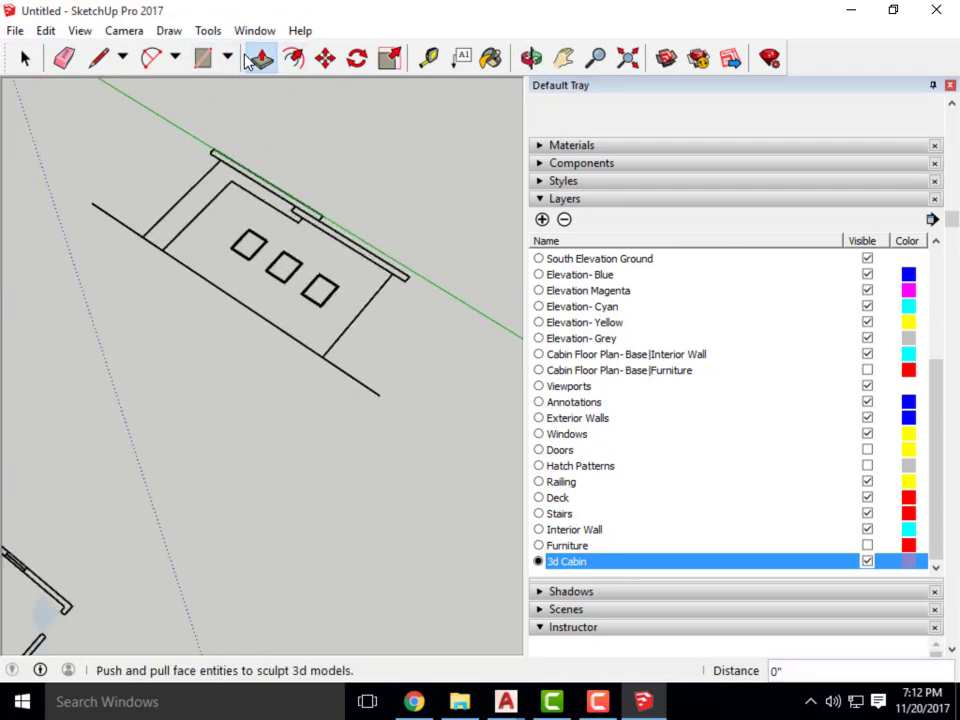
{"action": "left_click", "coordinate": [203, 58]}
{"action": "scroll", "coordinate": [310, 317], "scroll_direction": "up", "scroll_amount": 1}
{"action": "left_click", "coordinate": [325, 329]}
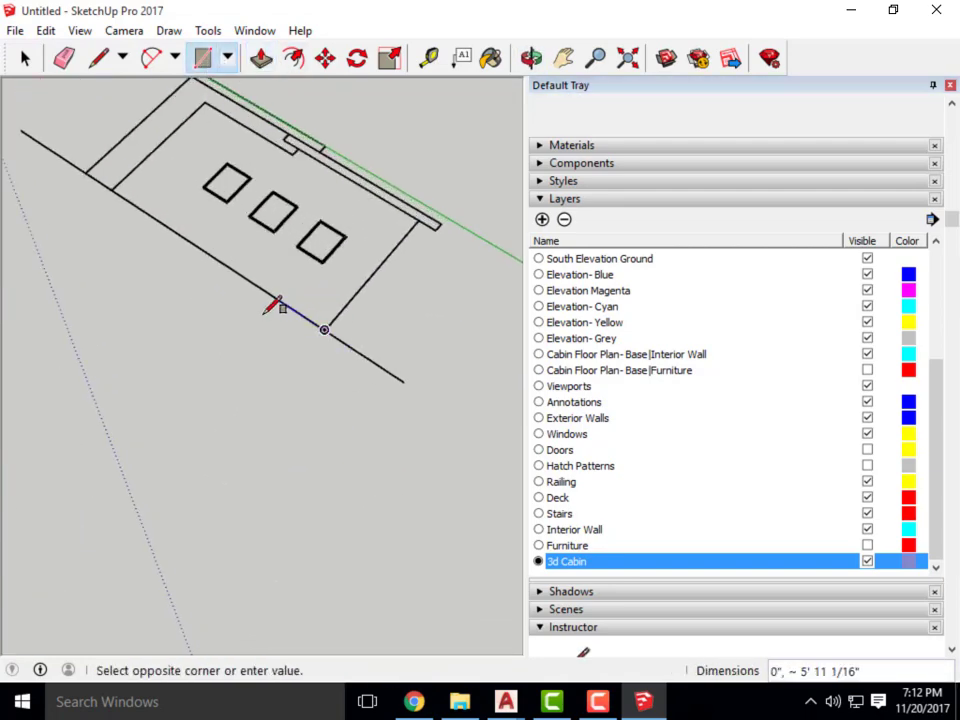
{"action": "left_click", "coordinate": [252, 333]}
{"action": "left_click", "coordinate": [261, 58]}
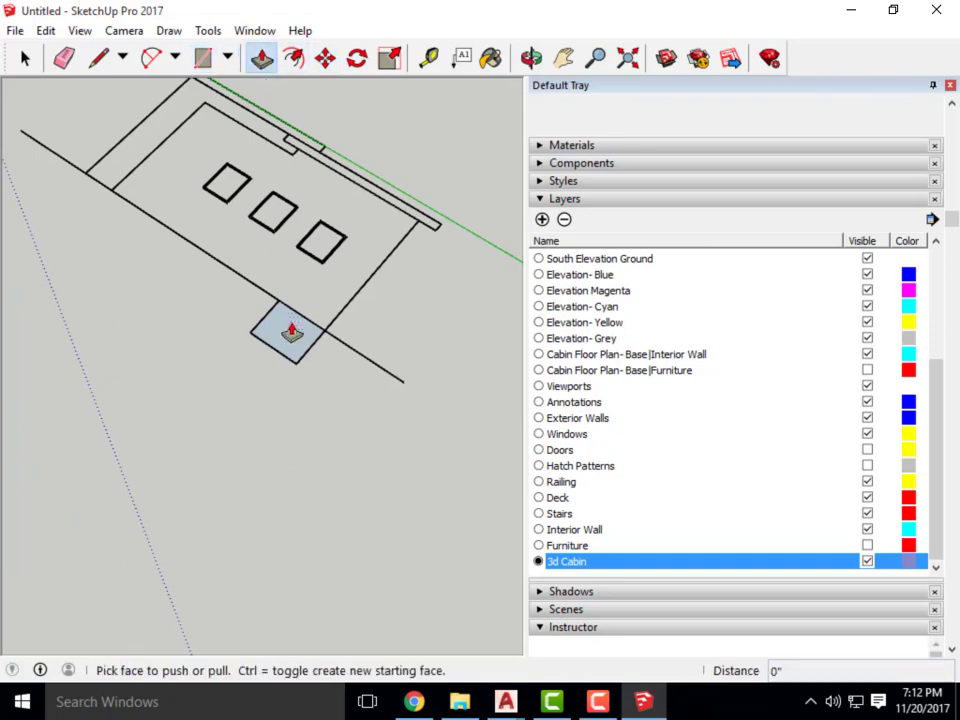
{"action": "left_click_drag", "start_coordinate": [285, 326], "coordinate": [289, 313]}
{"action": "middle_click_drag", "start_coordinate": [285, 289], "coordinate": [422, 343]}
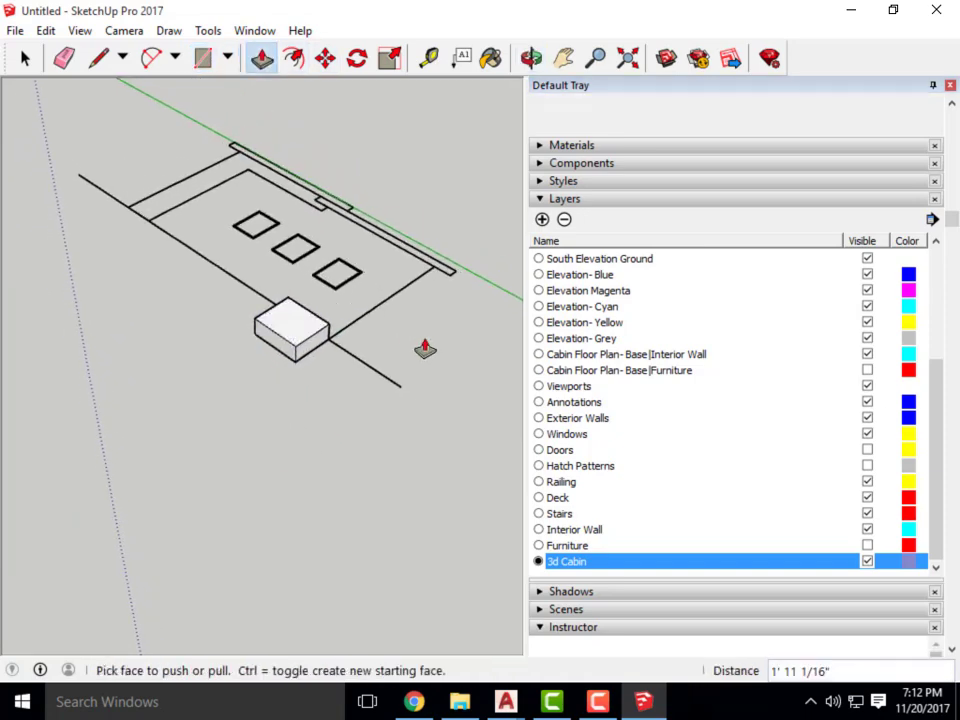
{"action": "left_click", "coordinate": [25, 58]}
{"action": "scroll", "coordinate": [282, 350], "scroll_direction": "down", "scroll_amount": 3}
{"action": "scroll", "coordinate": [347, 382], "scroll_direction": "up", "scroll_amount": 5}
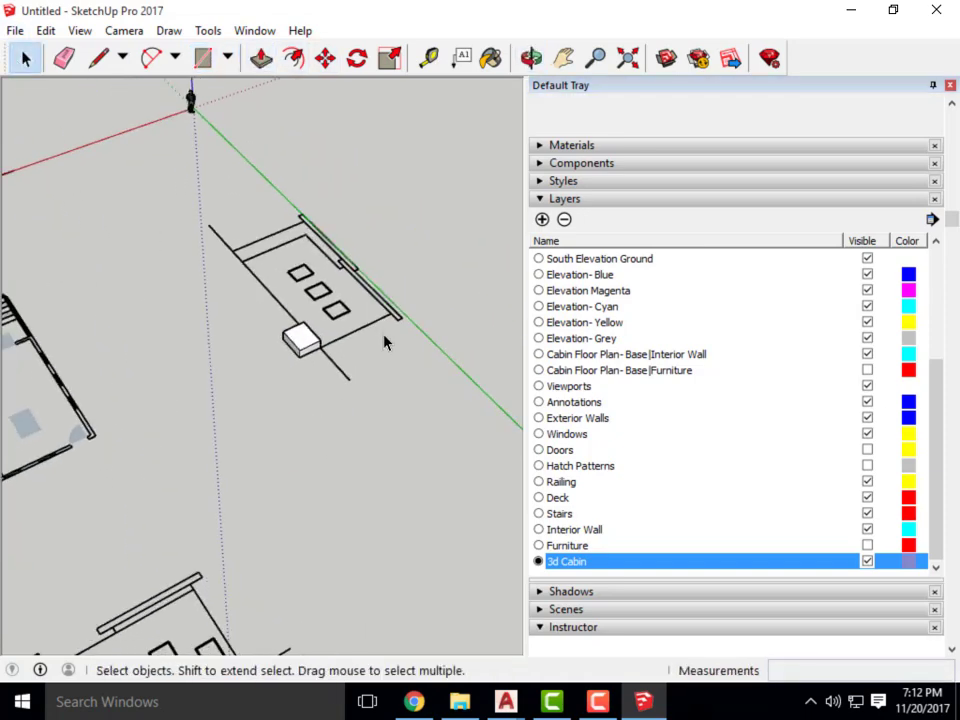
Select the three-window elevation and make a first rotation about its marker box corner.
{"action": "left_click", "coordinate": [337, 316]}
{"action": "scroll", "coordinate": [337, 425], "scroll_direction": "up", "scroll_amount": 1}
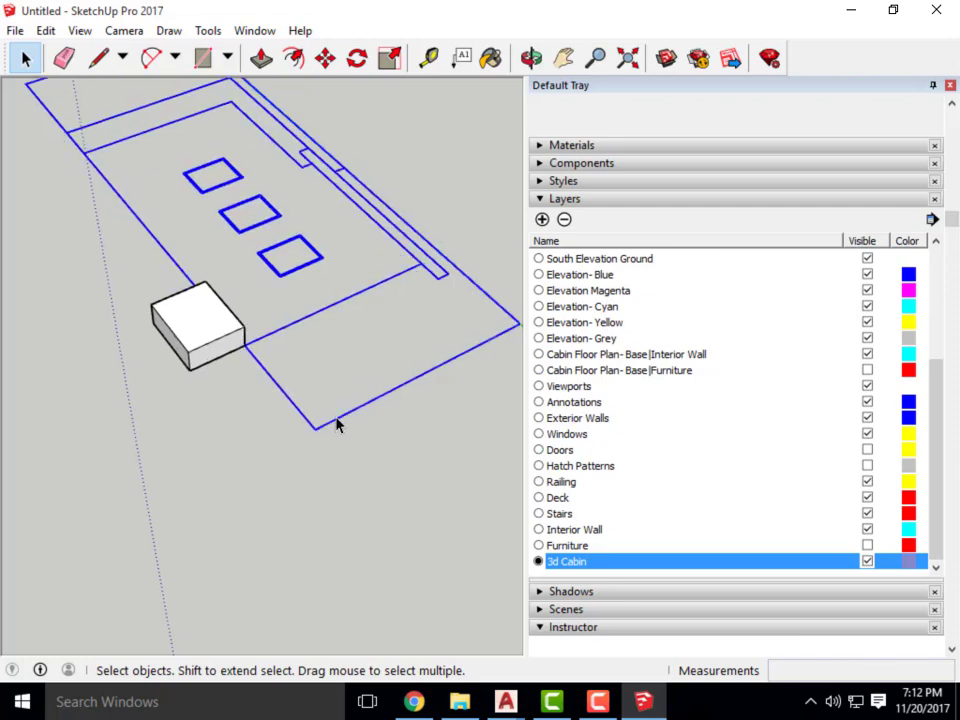
{"action": "left_click", "coordinate": [357, 58]}
{"action": "scroll", "coordinate": [199, 321], "scroll_direction": "up", "scroll_amount": 5}
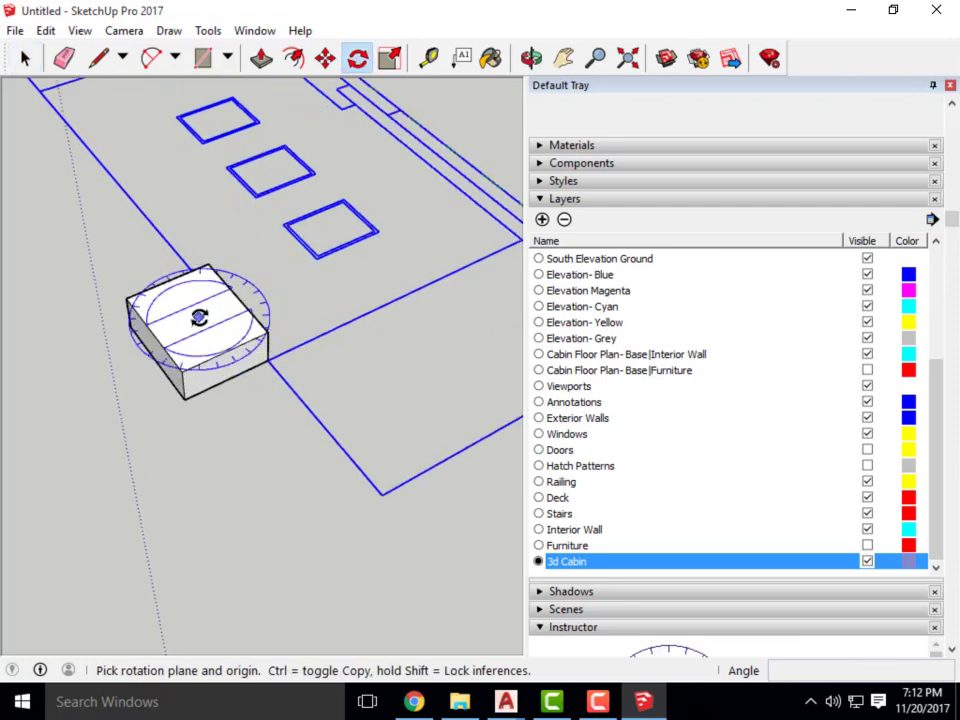
{"action": "middle_click_drag", "start_coordinate": [265, 372], "coordinate": [287, 360]}
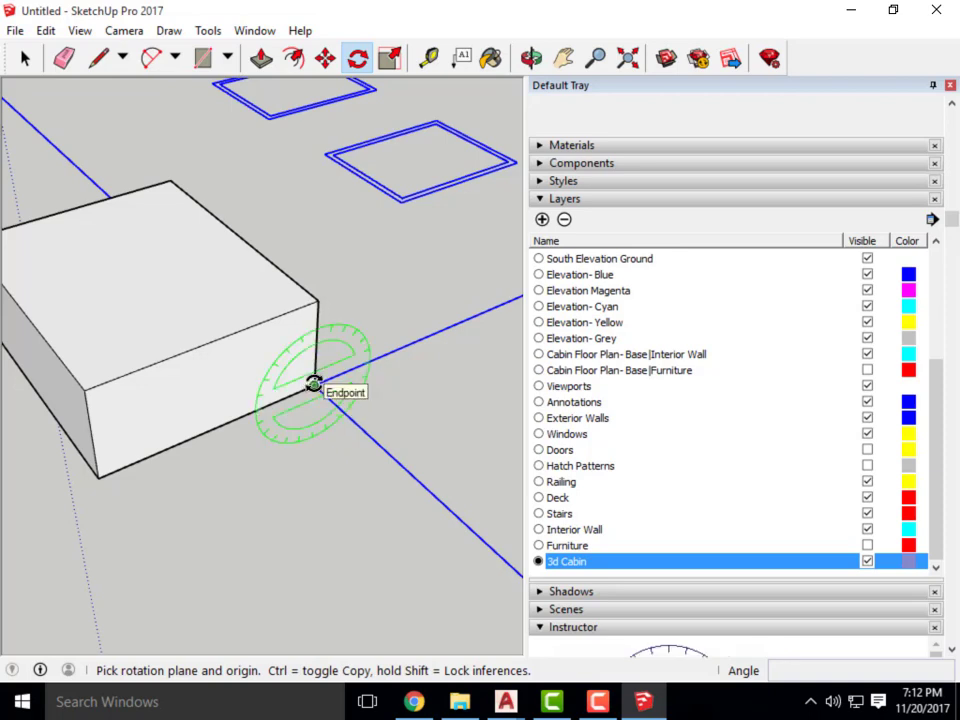
{"action": "left_click", "coordinate": [314, 384]}
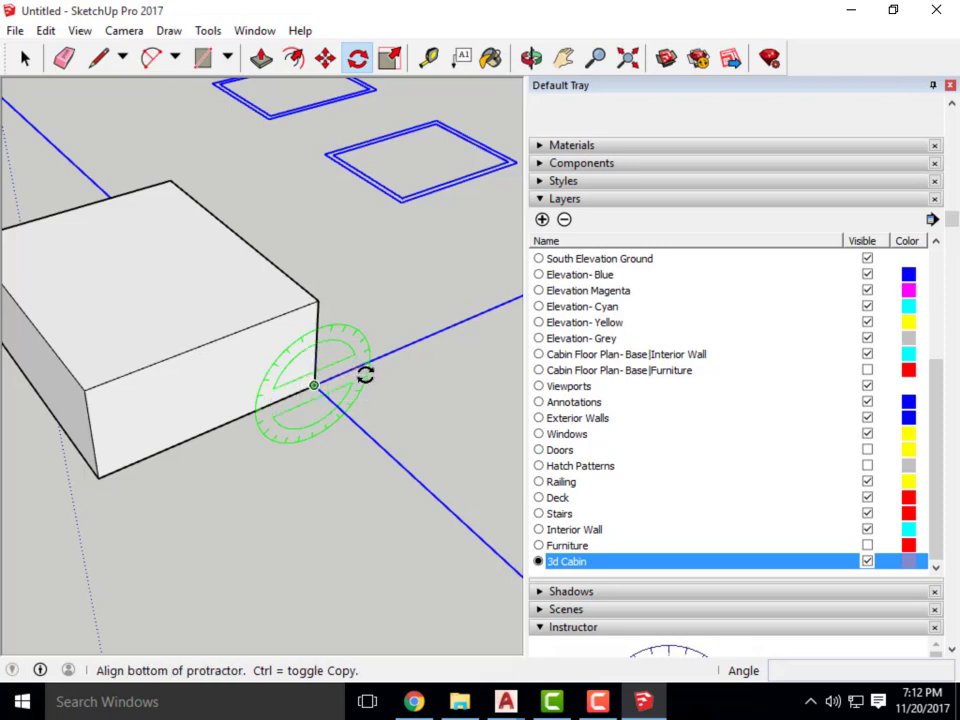
{"action": "left_click", "coordinate": [364, 372]}
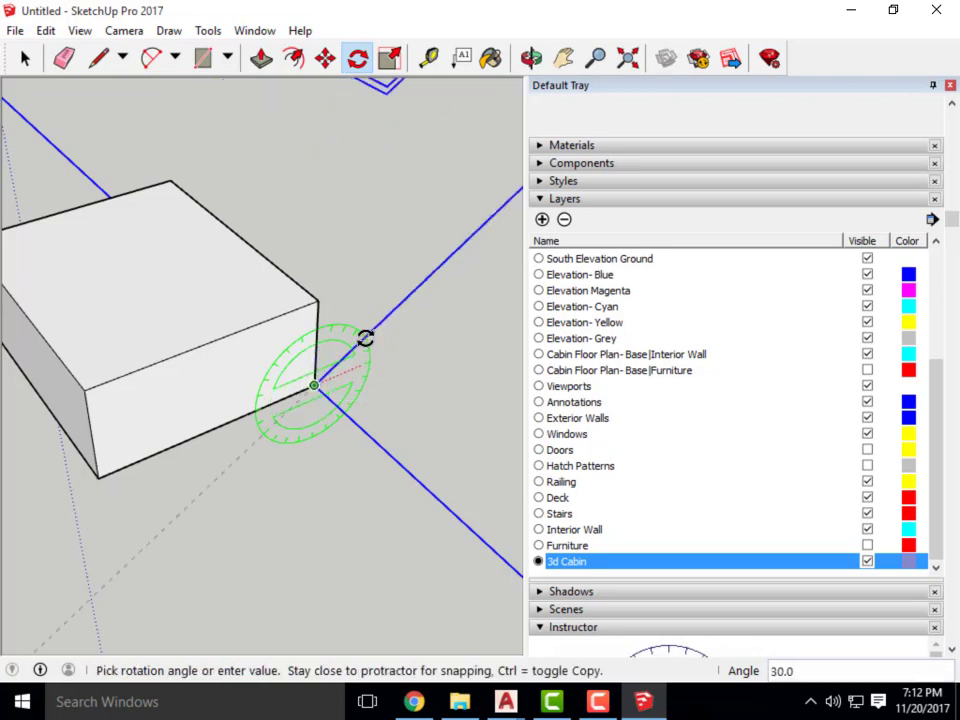
{"action": "left_click", "coordinate": [315, 302]}
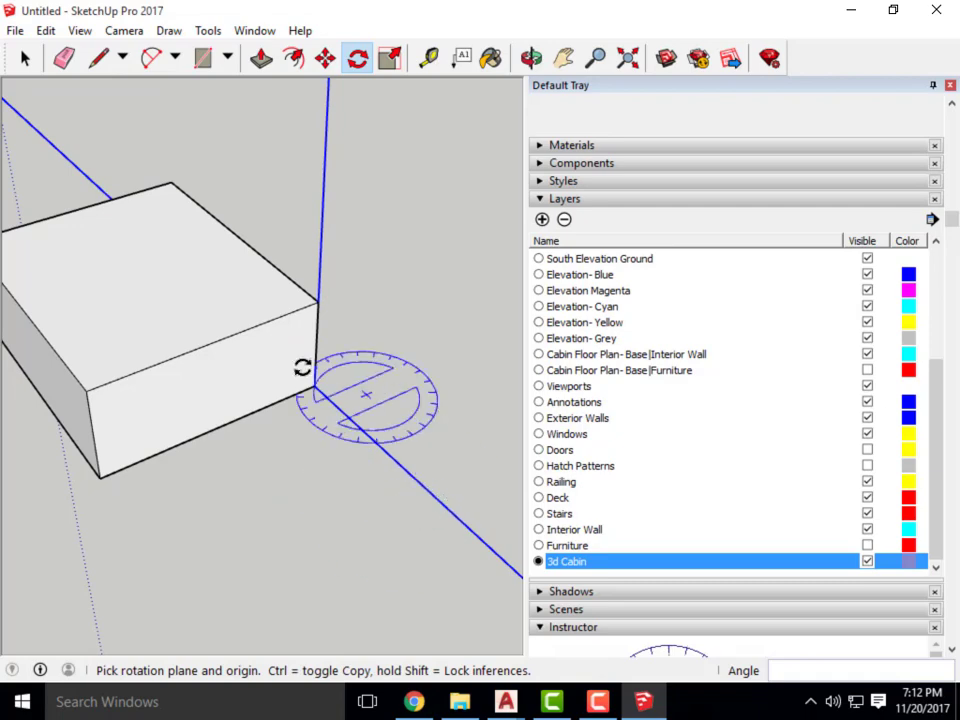
{"action": "scroll", "coordinate": [302, 367], "scroll_direction": "down", "scroll_amount": 10}
{"action": "middle_click_drag", "start_coordinate": [321, 450], "coordinate": [354, 531]}
{"action": "left_click", "coordinate": [25, 60]}
Rotate the elevation 90° about the box's bottom corner so it stands upright.
{"action": "scroll", "coordinate": [294, 500], "scroll_direction": "up", "scroll_amount": 5}
{"action": "scroll", "coordinate": [369, 529], "scroll_direction": "up", "scroll_amount": 6}
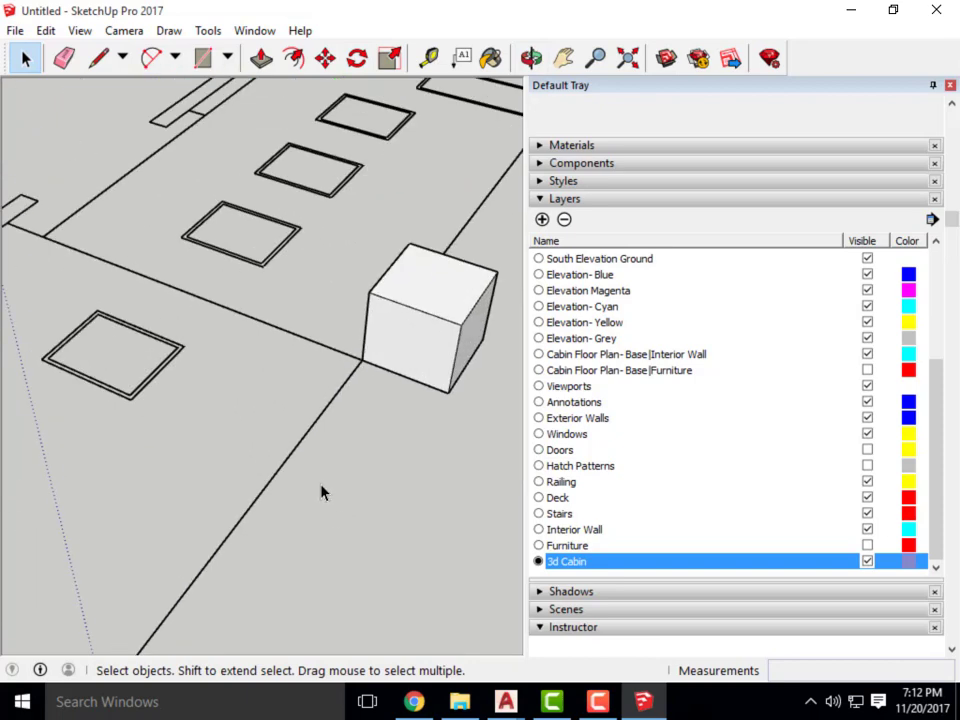
{"action": "scroll", "coordinate": [315, 460], "scroll_direction": "up", "scroll_amount": 1}
{"action": "key", "text": "ctrl+a"}
{"action": "left_click", "coordinate": [357, 58]}
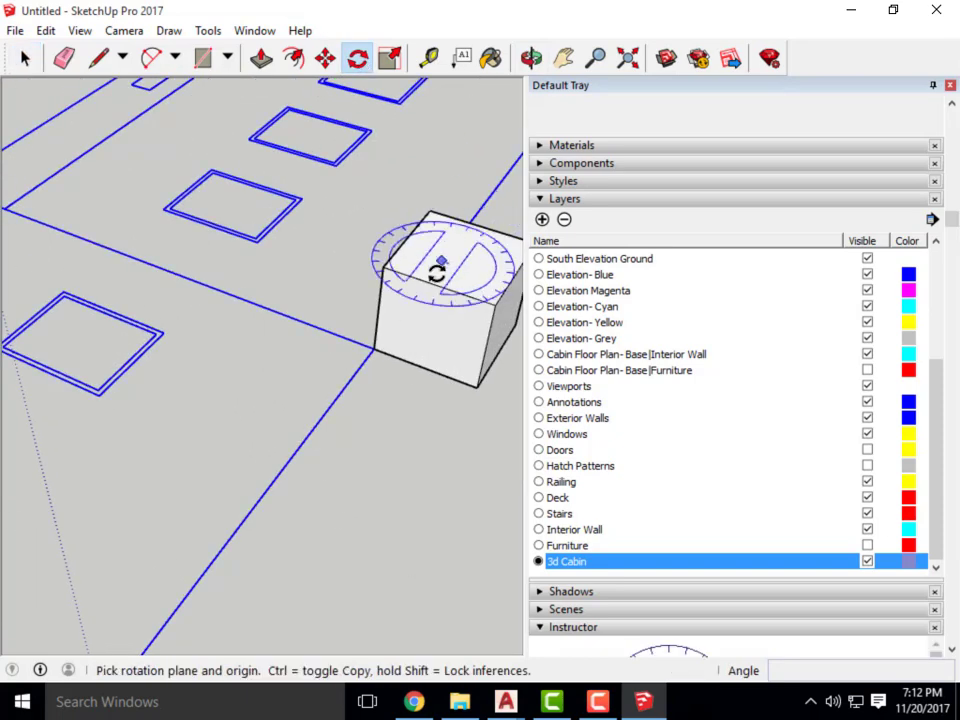
{"action": "scroll", "coordinate": [437, 280], "scroll_direction": "up", "scroll_amount": 2}
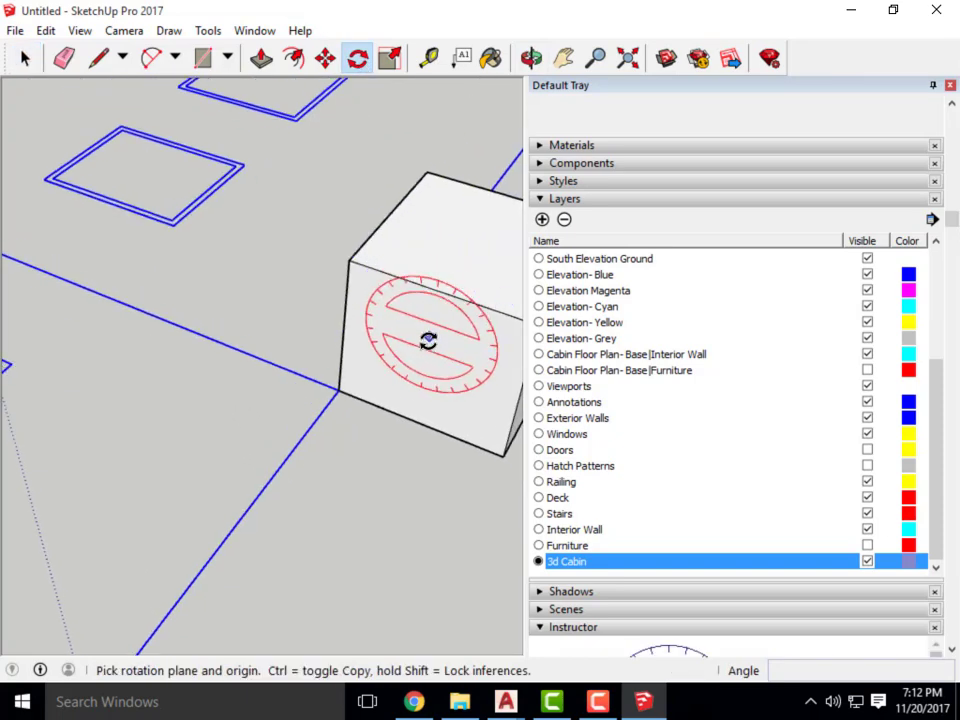
{"action": "left_click", "coordinate": [339, 387]}
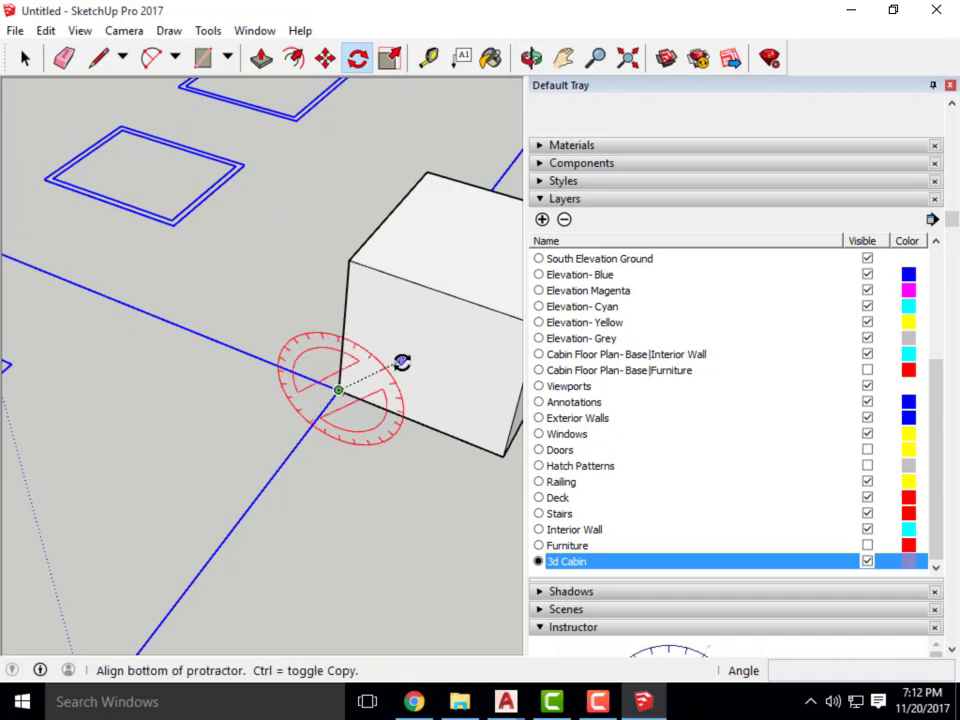
{"action": "left_click", "coordinate": [345, 313]}
{"action": "left_click", "coordinate": [431, 429]}
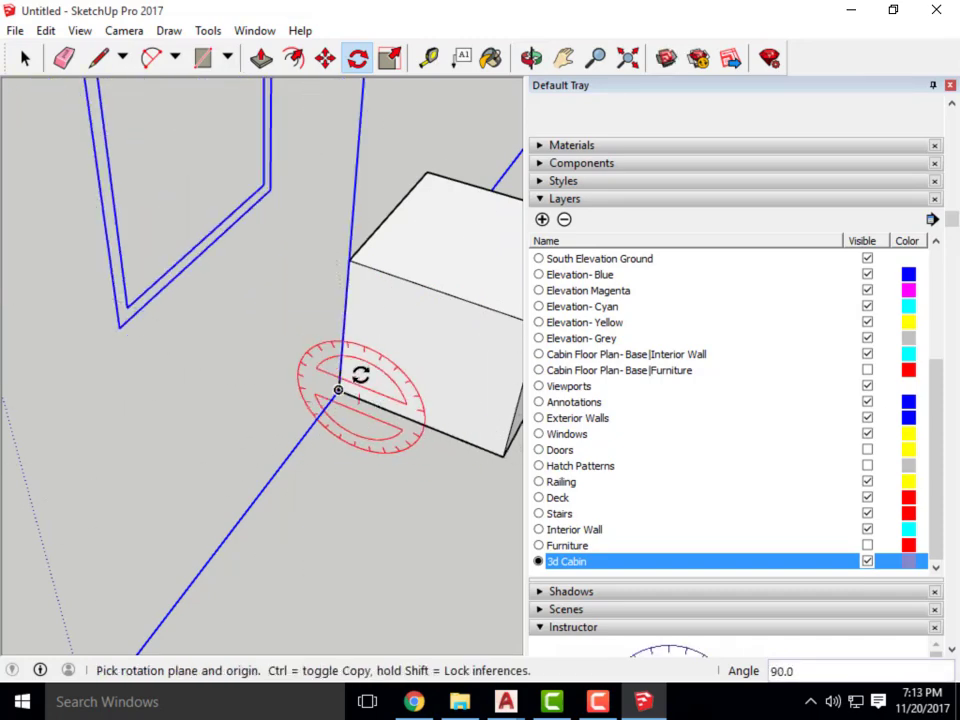
{"action": "scroll", "coordinate": [360, 375], "scroll_direction": "down", "scroll_amount": 3}
{"action": "left_click", "coordinate": [25, 58]}
{"action": "scroll", "coordinate": [300, 298], "scroll_direction": "down", "scroll_amount": 5}
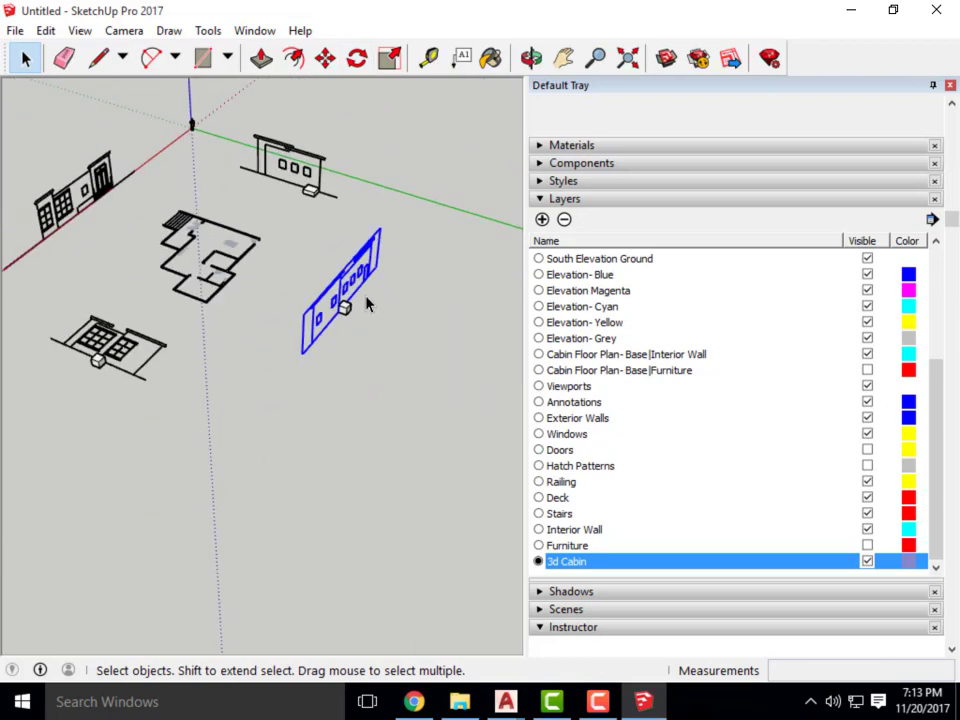
Rotate the last window elevation 90° about its bottom corner using the vertical edge.
{"action": "middle_click_drag", "start_coordinate": [368, 302], "coordinate": [226, 390]}
{"action": "scroll", "coordinate": [285, 362], "scroll_direction": "up", "scroll_amount": 6}
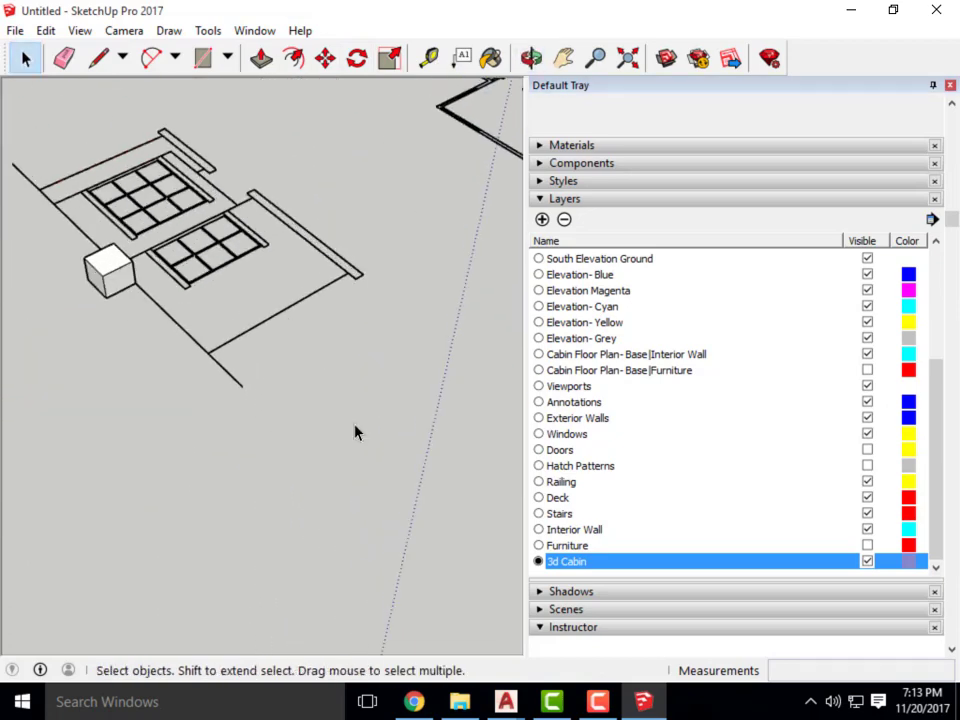
{"action": "scroll", "coordinate": [306, 375], "scroll_direction": "up", "scroll_amount": 3}
{"action": "scroll", "coordinate": [335, 354], "scroll_direction": "down", "scroll_amount": 3}
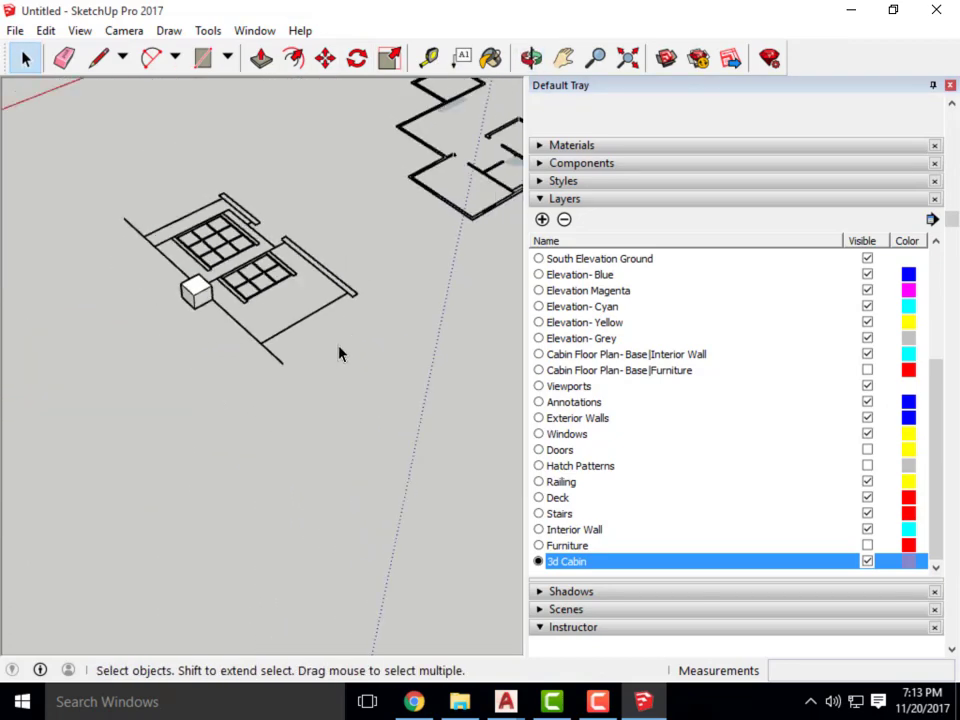
{"action": "left_click", "coordinate": [289, 264]}
{"action": "scroll", "coordinate": [311, 369], "scroll_direction": "down", "scroll_amount": 3}
{"action": "scroll", "coordinate": [311, 369], "scroll_direction": "up", "scroll_amount": 4}
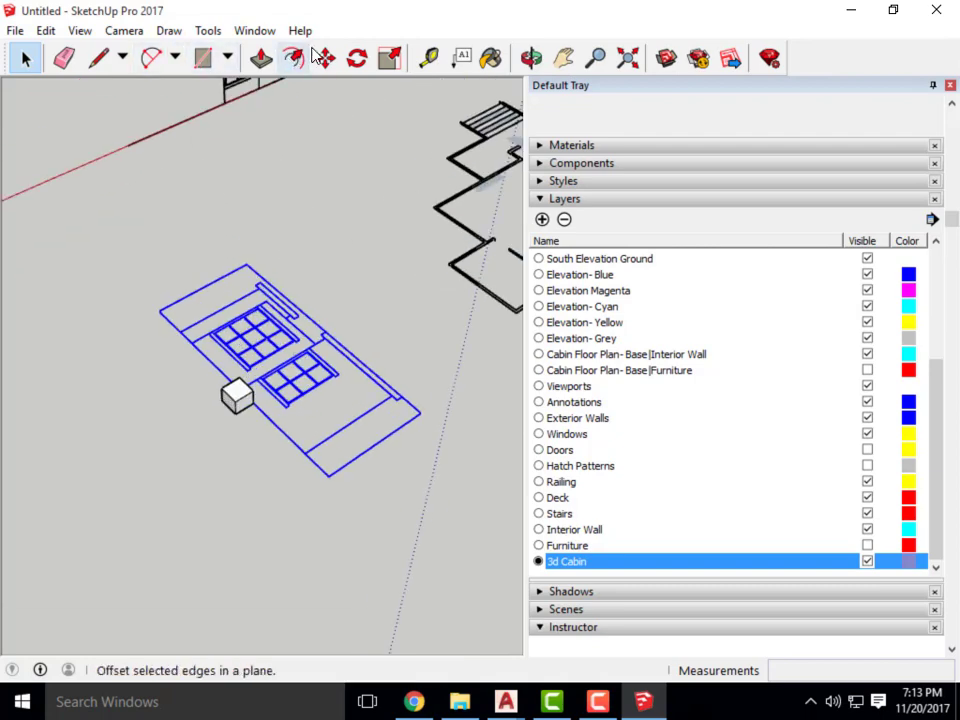
{"action": "left_click", "coordinate": [357, 58]}
{"action": "scroll", "coordinate": [245, 343], "scroll_direction": "up", "scroll_amount": 3}
{"action": "scroll", "coordinate": [313, 325], "scroll_direction": "up", "scroll_amount": 5}
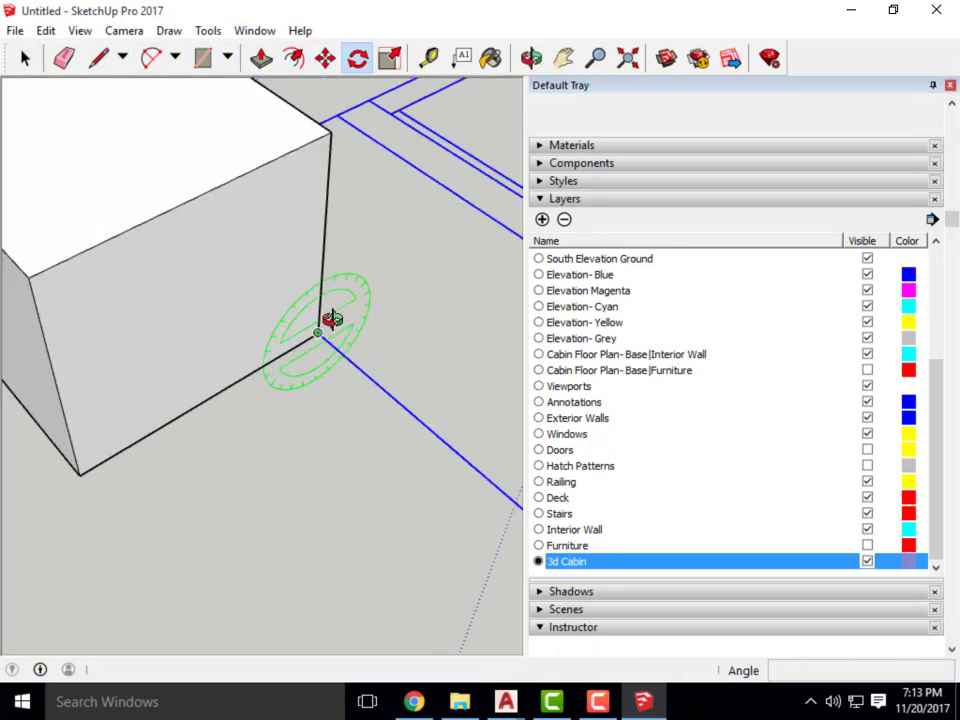
{"action": "left_click", "coordinate": [317, 332]}
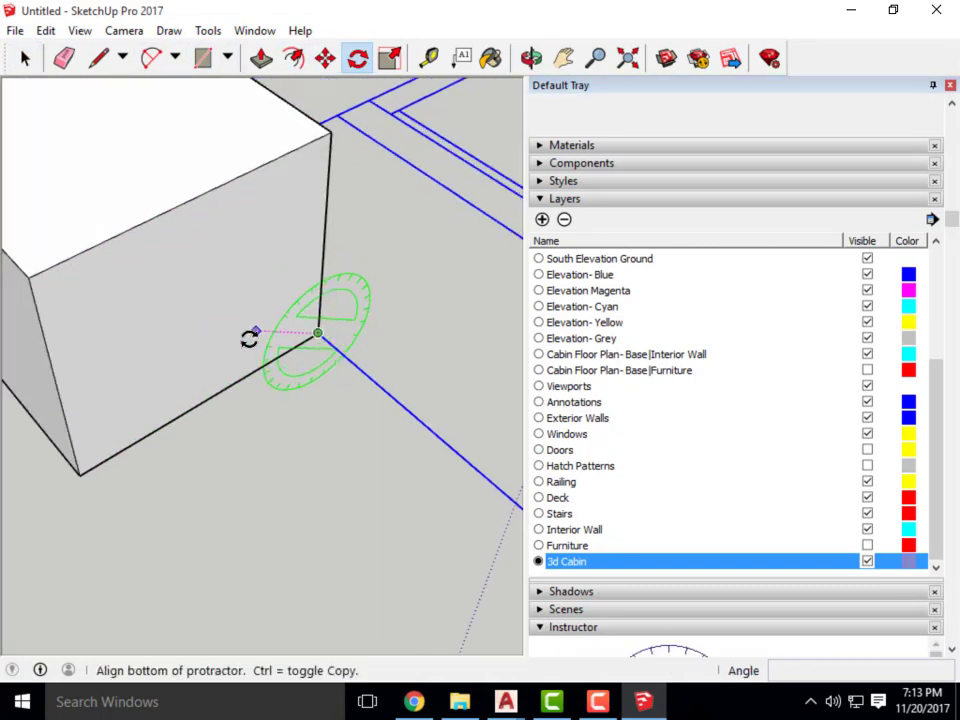
{"action": "left_click", "coordinate": [323, 242]}
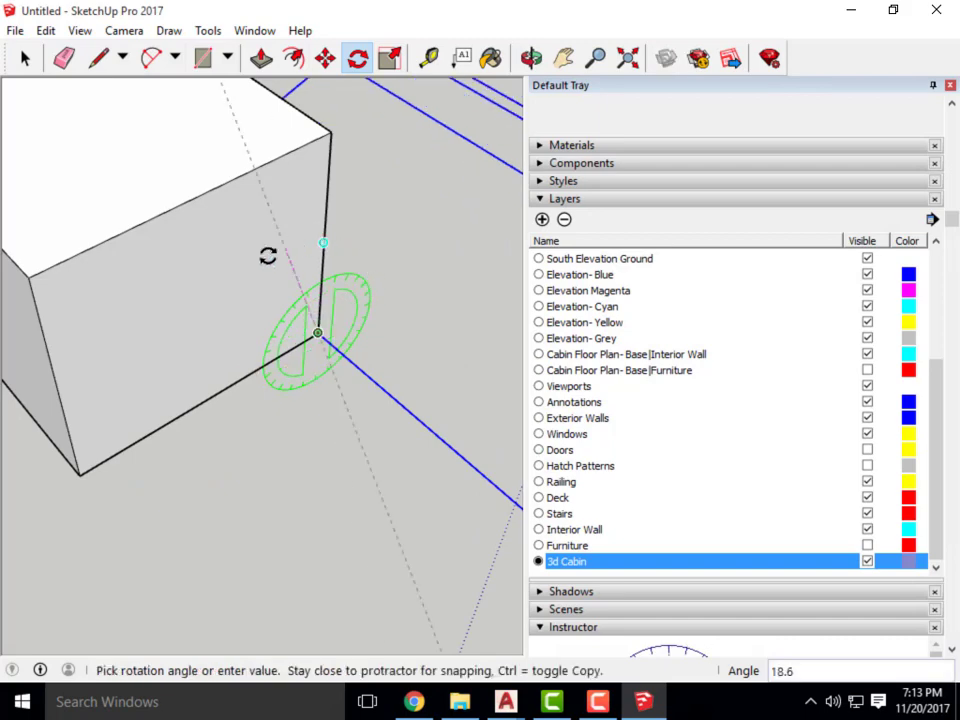
{"action": "left_click", "coordinate": [193, 405]}
{"action": "scroll", "coordinate": [180, 394], "scroll_direction": "down", "scroll_amount": 5}
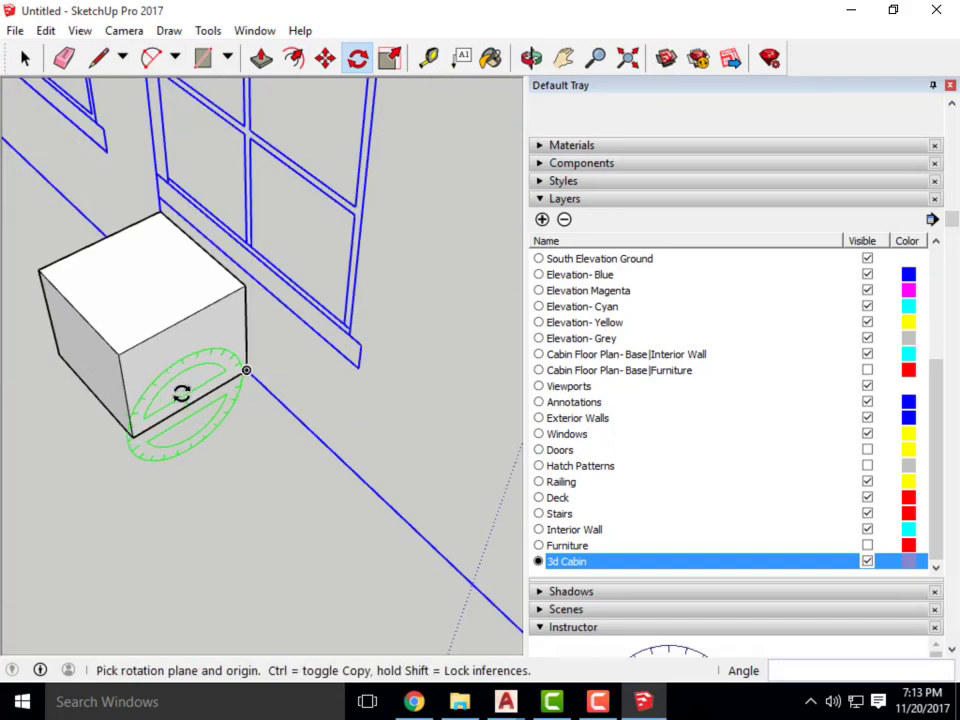
Orbit to see all elevations around the plan, then select a wall and its cube.
{"action": "left_click", "coordinate": [25, 60]}
{"action": "scroll", "coordinate": [178, 392], "scroll_direction": "down", "scroll_amount": 8}
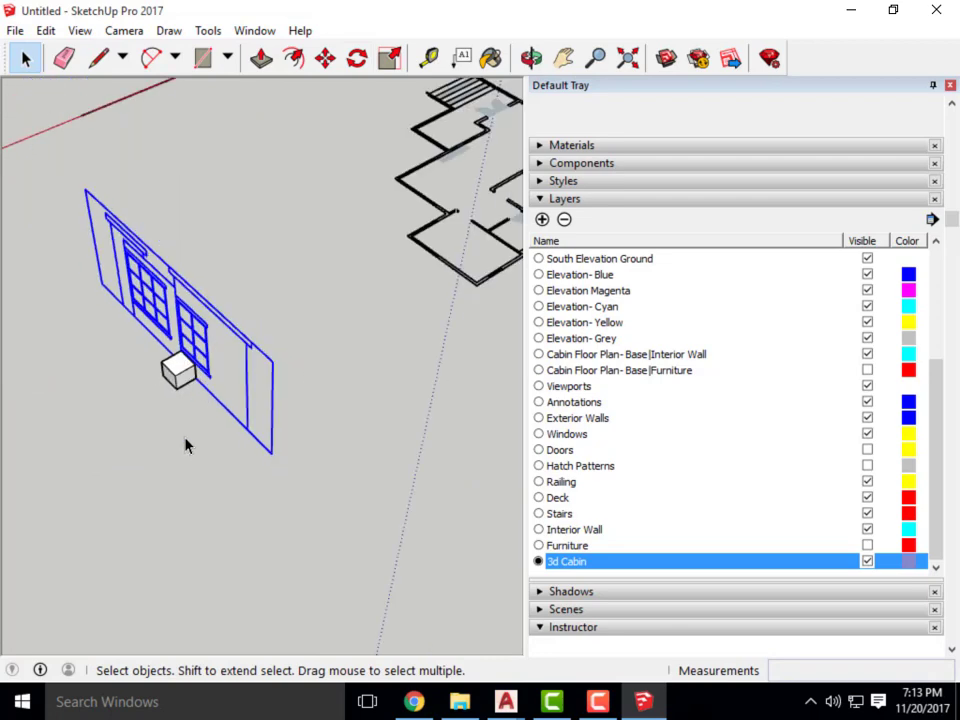
{"action": "key", "text": "o"}
{"action": "left_click_drag", "start_coordinate": [370, 364], "coordinate": [463, 347]}
{"action": "key", "text": "space"}
{"action": "scroll", "coordinate": [300, 420], "scroll_direction": "up", "scroll_amount": 5}
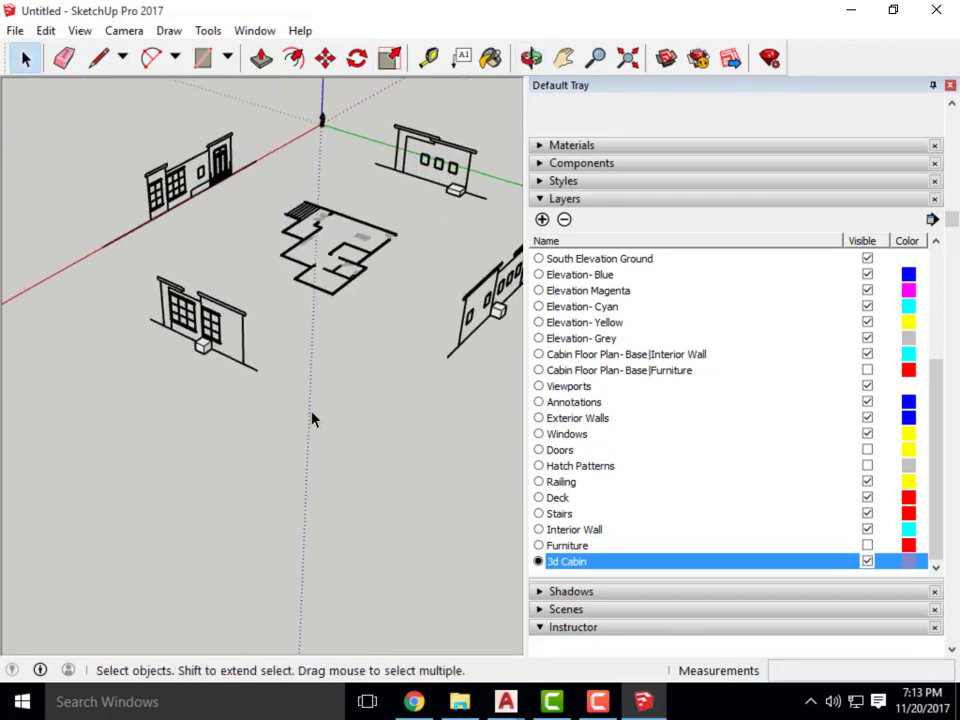
{"action": "scroll", "coordinate": [222, 391], "scroll_direction": "up", "scroll_amount": 3}
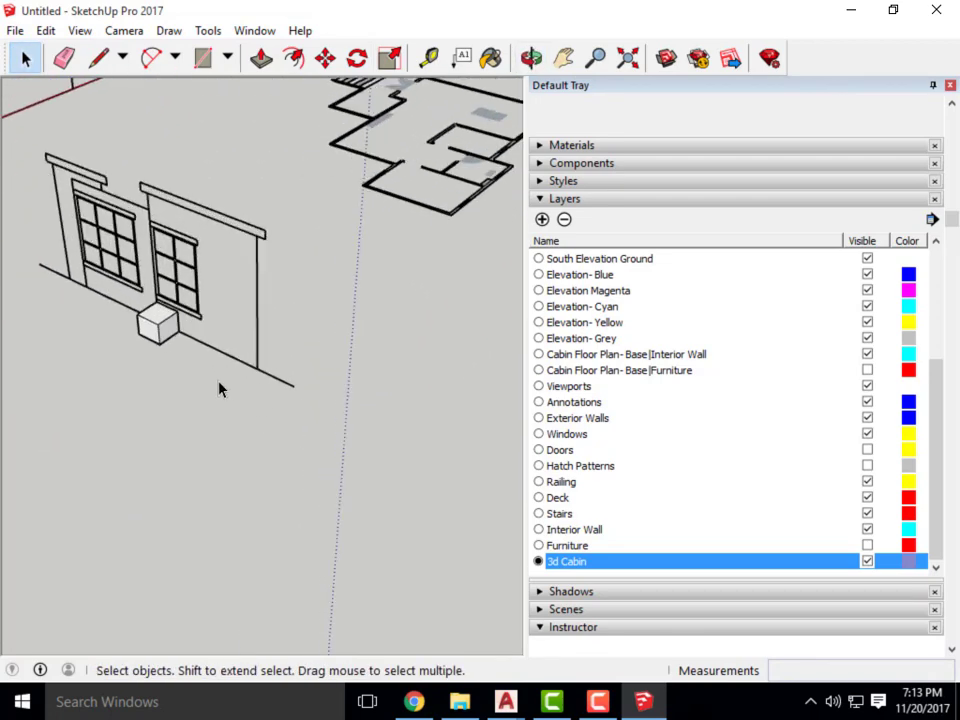
{"action": "left_click", "coordinate": [108, 285]}
{"action": "left_click", "coordinate": [157, 322]}
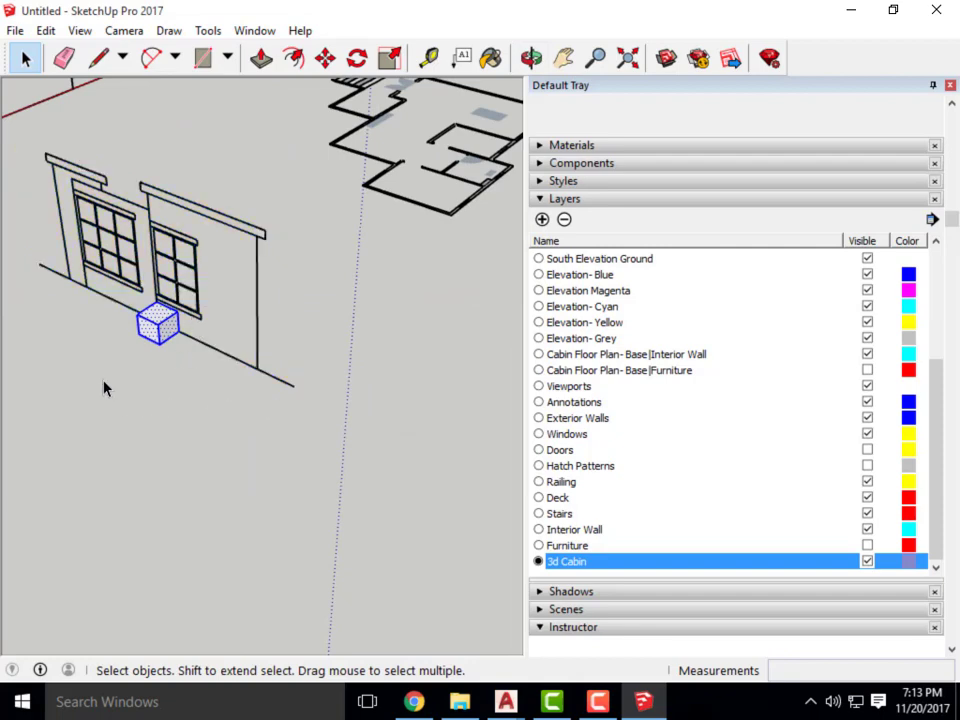
{"action": "scroll", "coordinate": [104, 388], "scroll_direction": "down", "scroll_amount": 6}
{"action": "scroll", "coordinate": [300, 370], "scroll_direction": "up", "scroll_amount": 5}
Select other elevation walls with their cubes, deselecting the walls to leave only cubes.
{"action": "left_click", "coordinate": [318, 318], "text": "shift"}
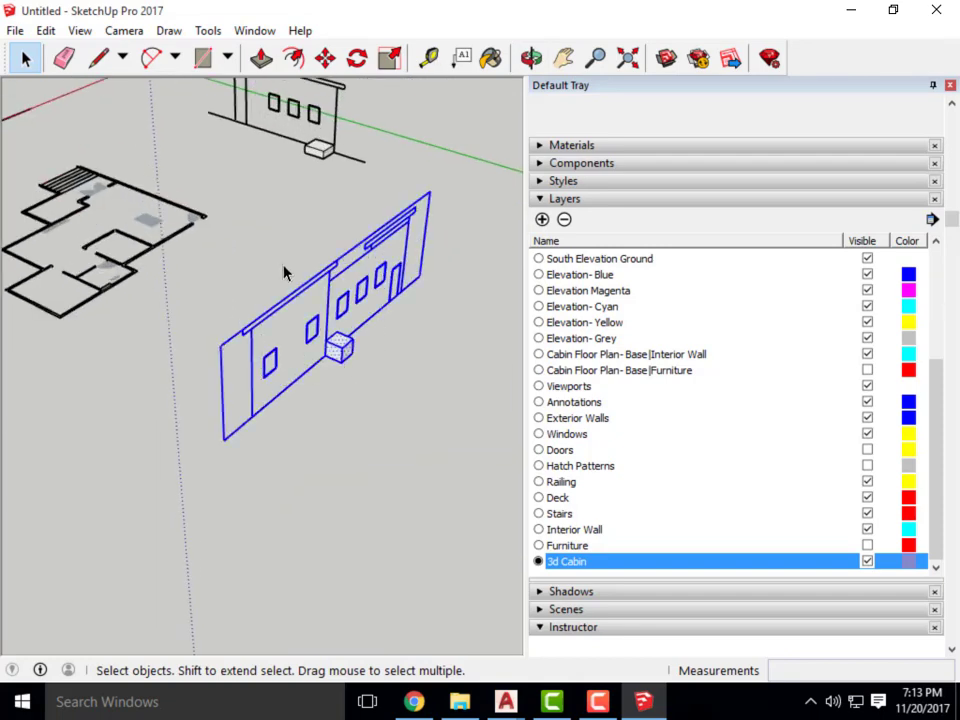
{"action": "scroll", "coordinate": [324, 385], "scroll_direction": "up", "scroll_amount": 3}
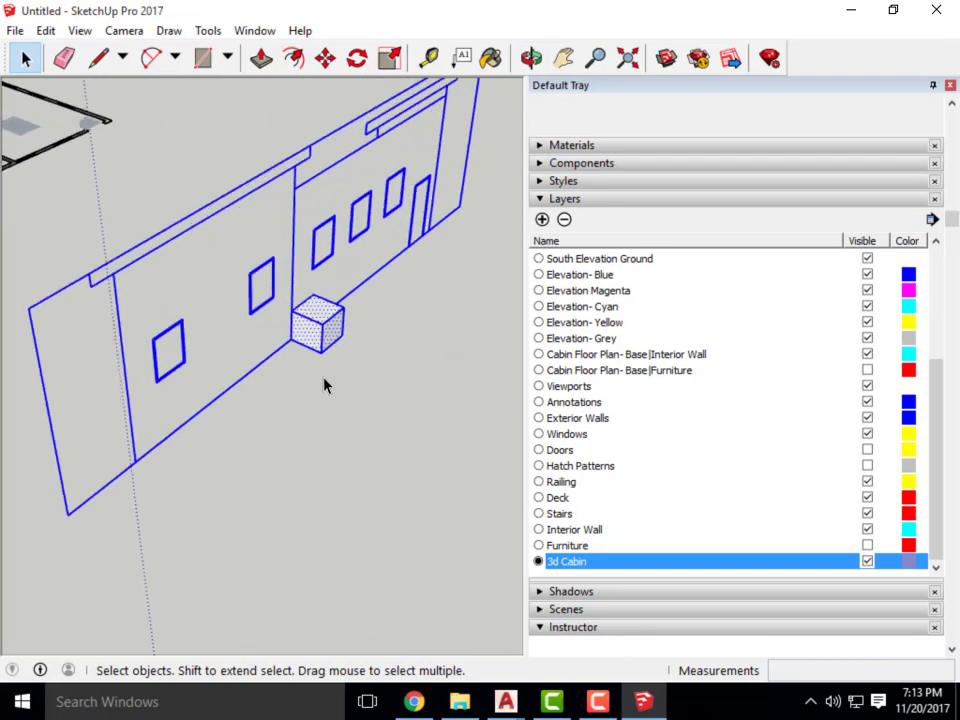
{"action": "left_click", "coordinate": [218, 333], "text": "shift"}
{"action": "scroll", "coordinate": [268, 623], "scroll_direction": "down", "scroll_amount": 4}
{"action": "scroll", "coordinate": [334, 452], "scroll_direction": "down", "scroll_amount": 3}
{"action": "left_click", "coordinate": [334, 452]}
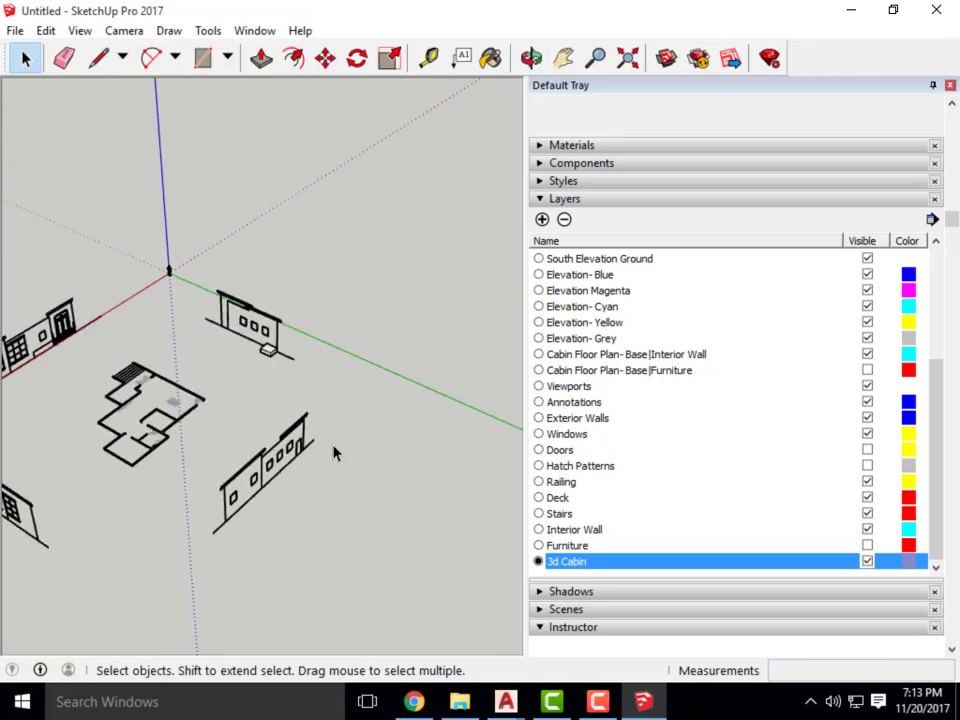
{"action": "scroll", "coordinate": [285, 336], "scroll_direction": "up", "scroll_amount": 6}
{"action": "left_click_drag", "start_coordinate": [362, 422], "coordinate": [238, 280]}
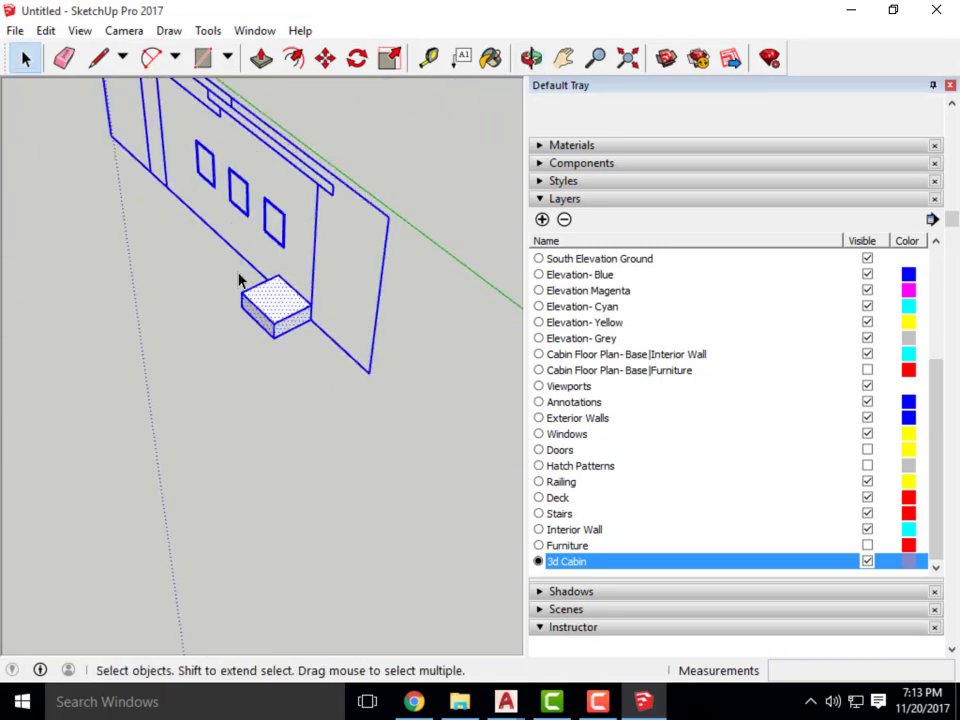
{"action": "left_click", "coordinate": [336, 335], "text": "shift"}
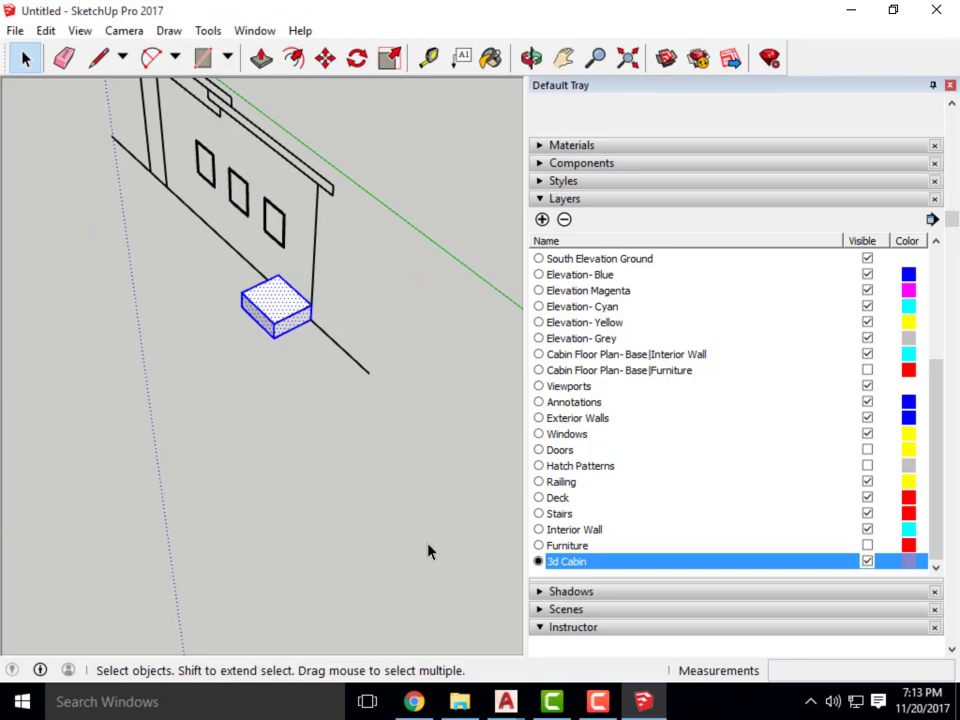
{"action": "scroll", "coordinate": [369, 336], "scroll_direction": "down", "scroll_amount": 5}
Orbit and zoom to inspect the floor plan and the upright elevations beside it.
{"action": "middle_click_drag", "start_coordinate": [294, 493], "coordinate": [276, 411]}
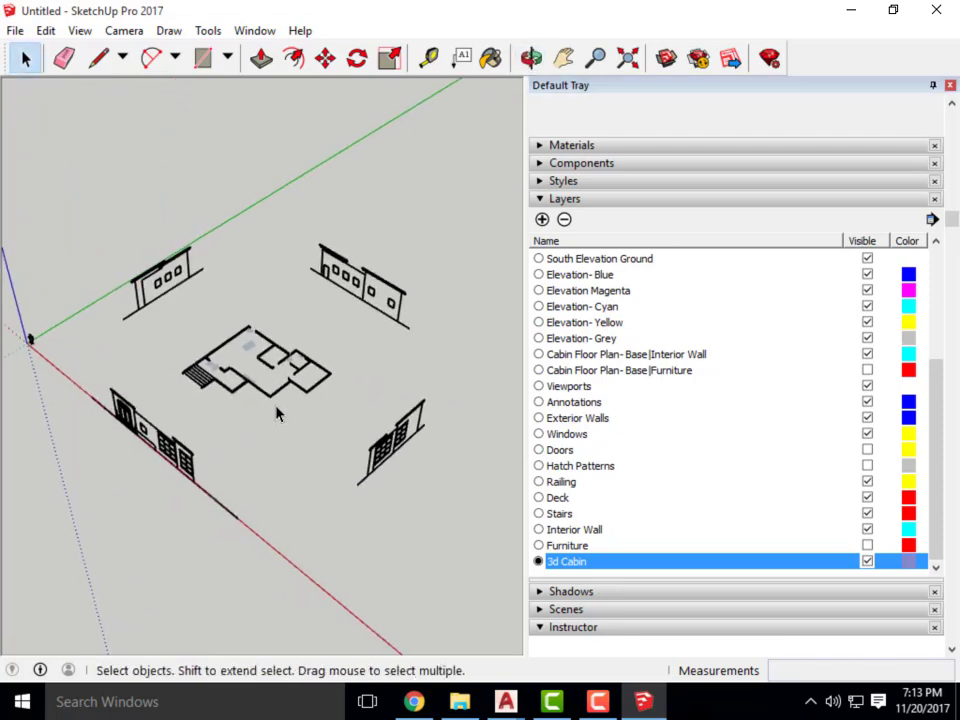
{"action": "scroll", "coordinate": [255, 437], "scroll_direction": "up", "scroll_amount": 4}
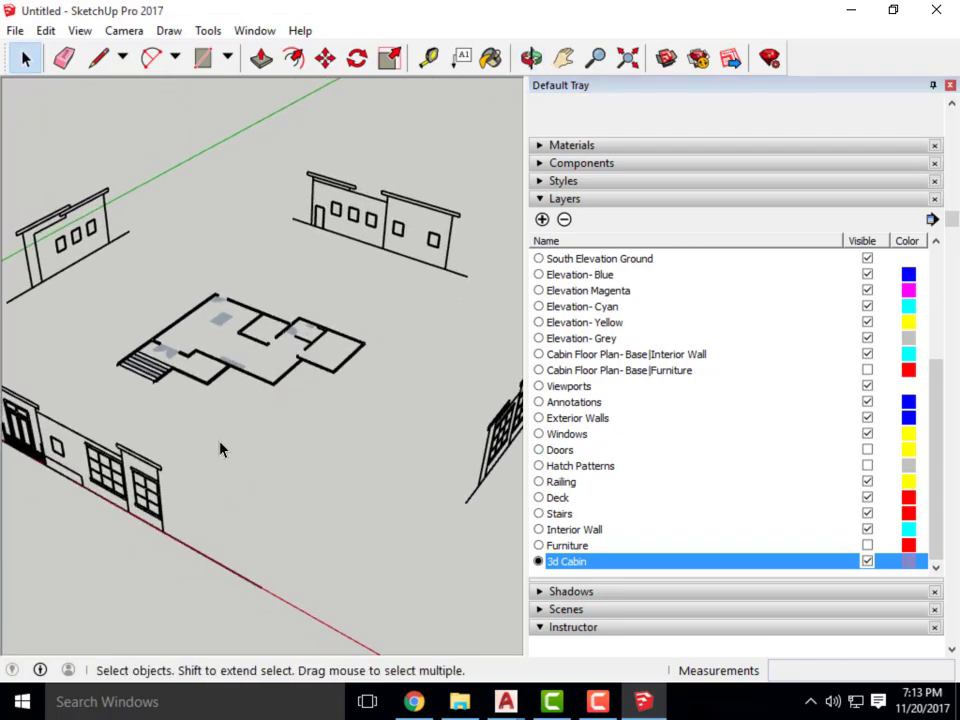
{"action": "middle_click_drag", "start_coordinate": [150, 443], "coordinate": [240, 300]}
{"action": "scroll", "coordinate": [253, 296], "scroll_direction": "up", "scroll_amount": 4}
{"action": "scroll", "coordinate": [105, 308], "scroll_direction": "up", "scroll_amount": 3}
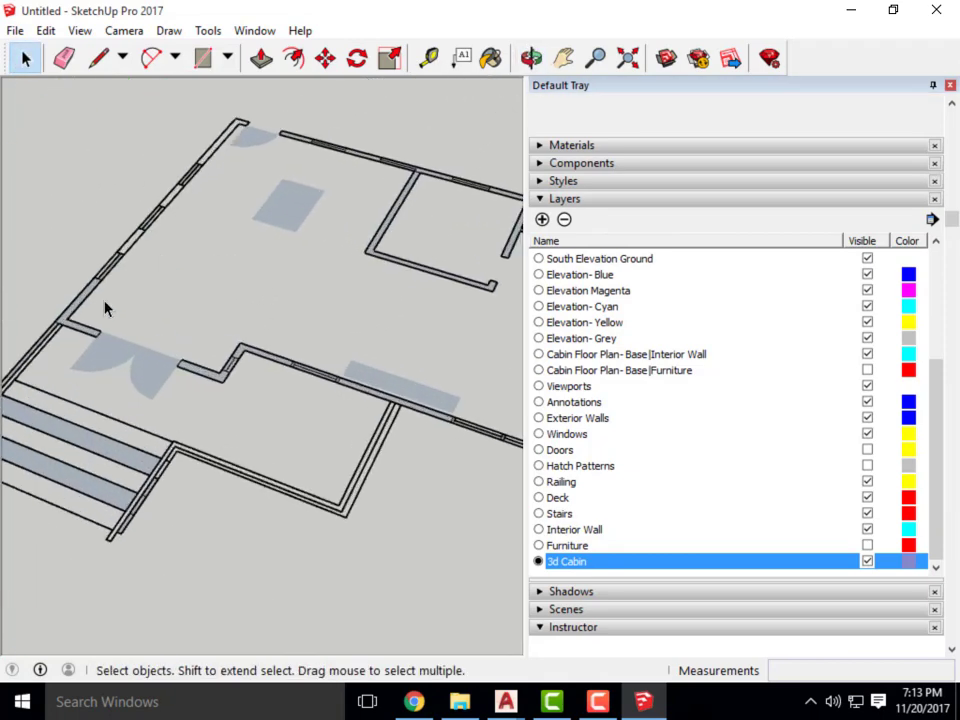
{"action": "scroll", "coordinate": [105, 308], "scroll_direction": "up", "scroll_amount": 2}
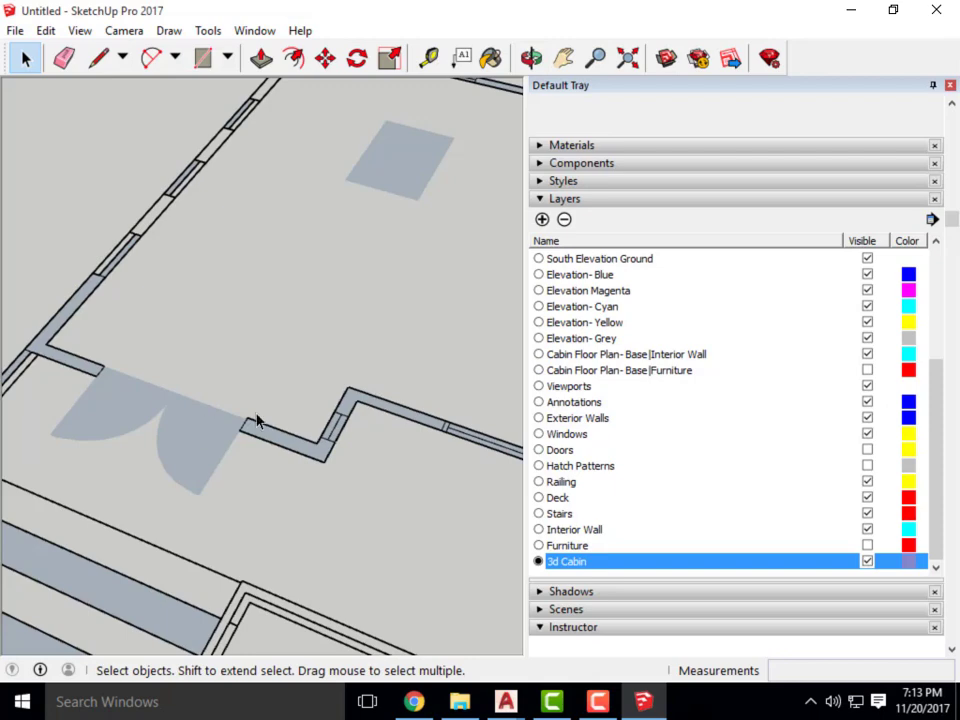
{"action": "scroll", "coordinate": [256, 421], "scroll_direction": "down", "scroll_amount": 5}
{"action": "middle_click_drag", "start_coordinate": [469, 354], "coordinate": [123, 338]}
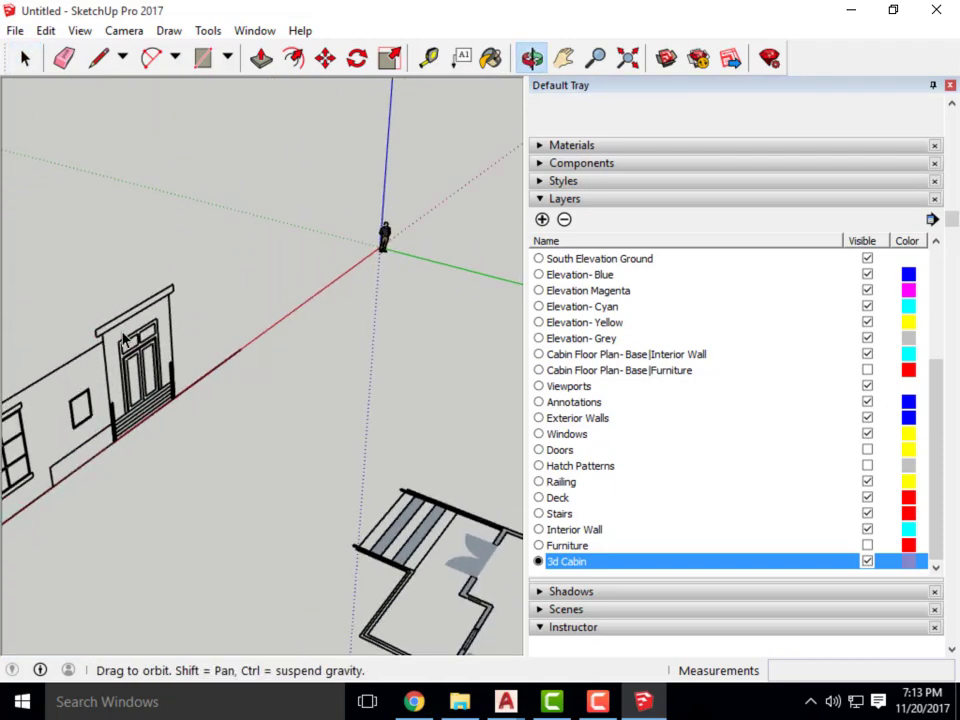
{"action": "scroll", "coordinate": [98, 253], "scroll_direction": "up", "scroll_amount": 2}
{"action": "scroll", "coordinate": [128, 257], "scroll_direction": "down", "scroll_amount": 4}
{"action": "left_click", "coordinate": [261, 58]}
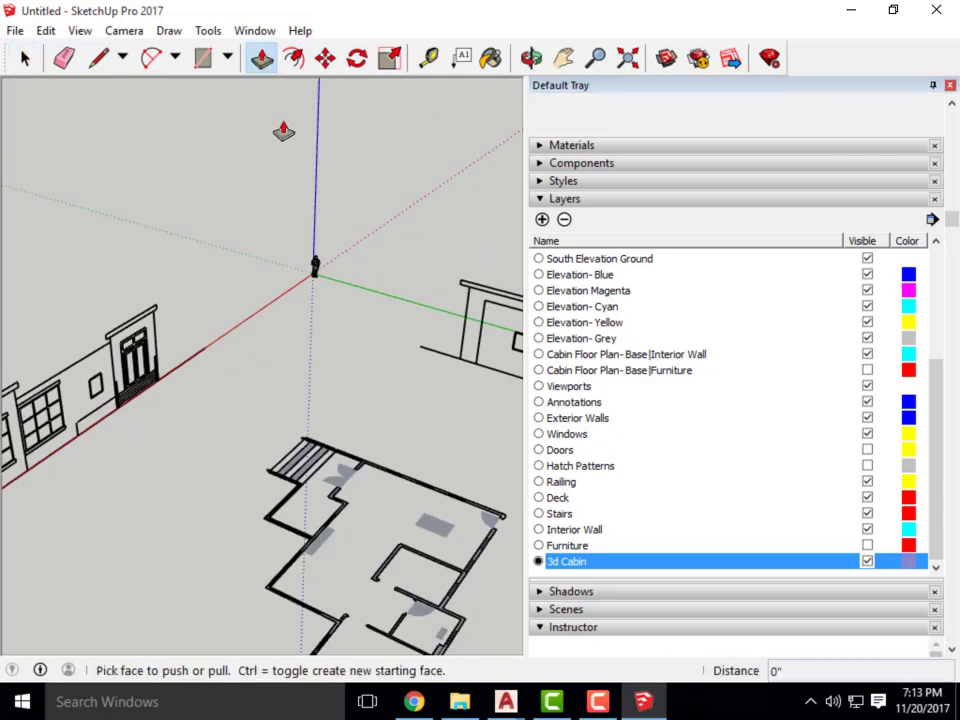
{"action": "scroll", "coordinate": [294, 497], "scroll_direction": "up", "scroll_amount": 8}
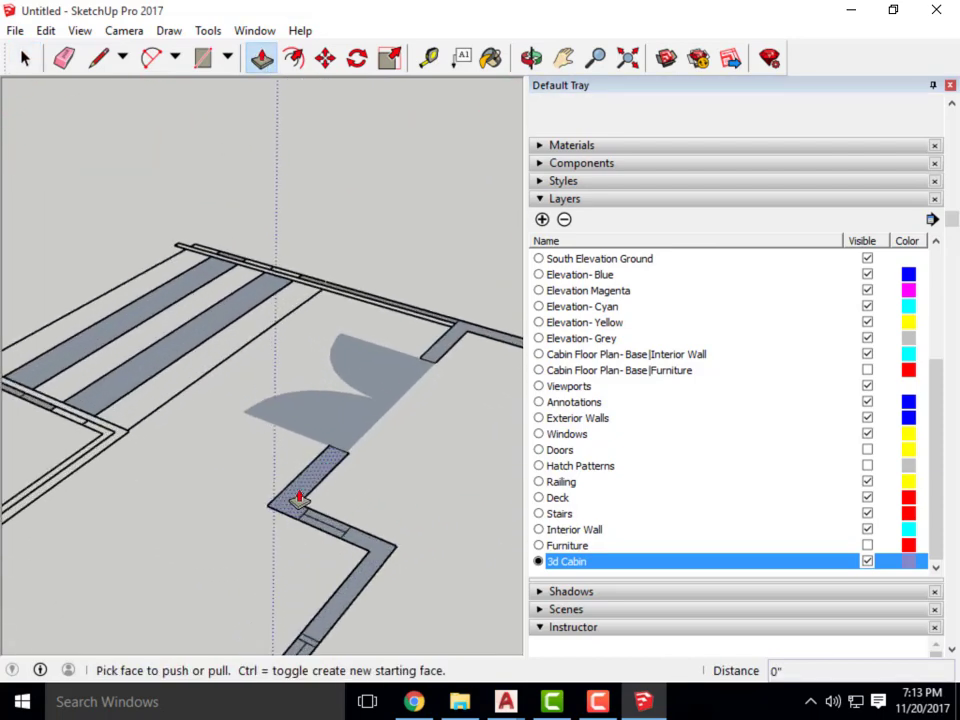
{"action": "scroll", "coordinate": [291, 497], "scroll_direction": "down", "scroll_amount": 2}
{"action": "left_click", "coordinate": [291, 497]}
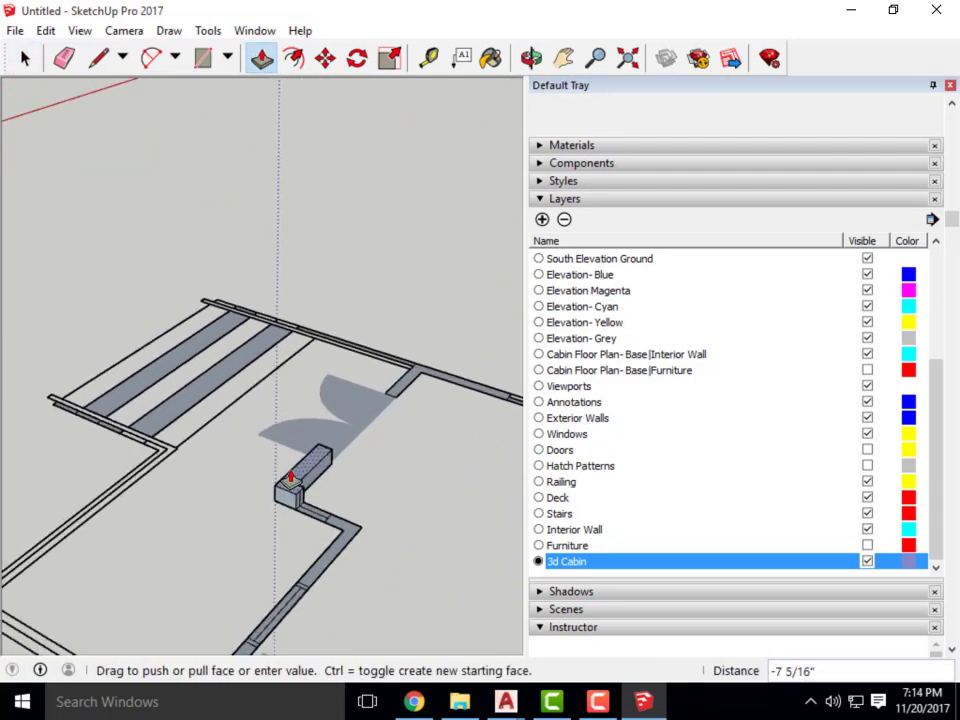
{"action": "scroll", "coordinate": [289, 456], "scroll_direction": "down", "scroll_amount": 3}
{"action": "scroll", "coordinate": [284, 378], "scroll_direction": "up", "scroll_amount": 1}
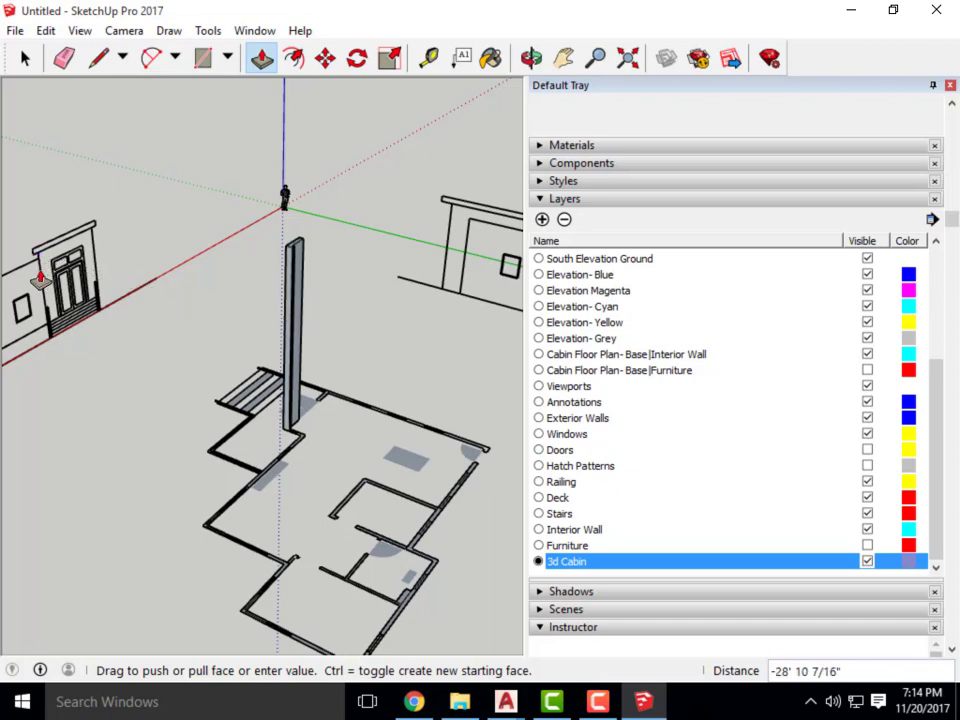
{"action": "scroll", "coordinate": [38, 250], "scroll_direction": "up", "scroll_amount": 4}
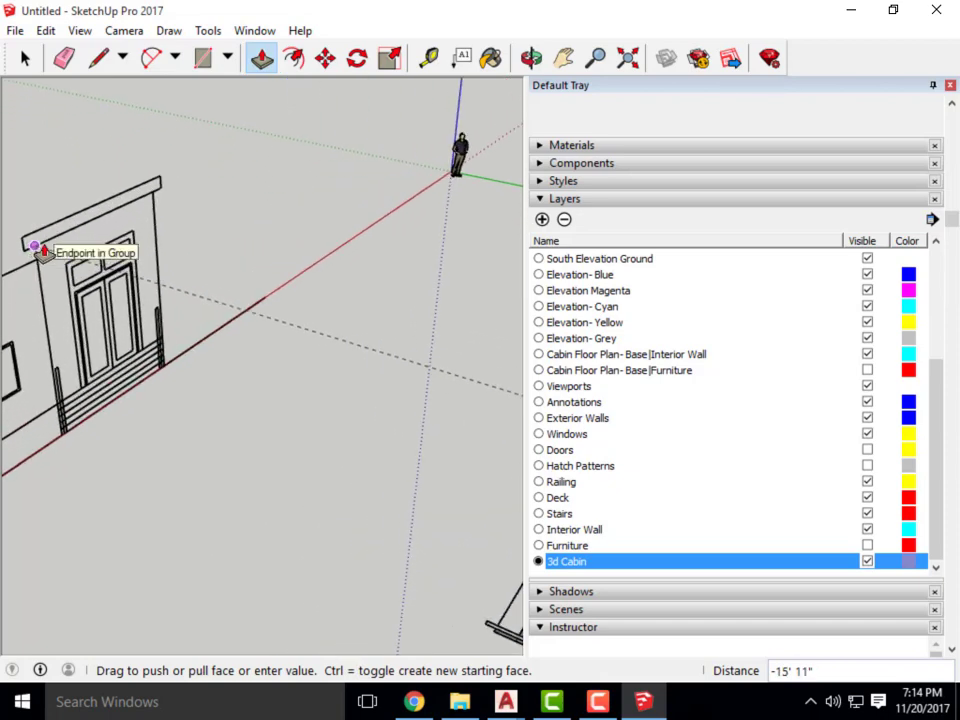
{"action": "scroll", "coordinate": [38, 250], "scroll_direction": "down", "scroll_amount": 5}
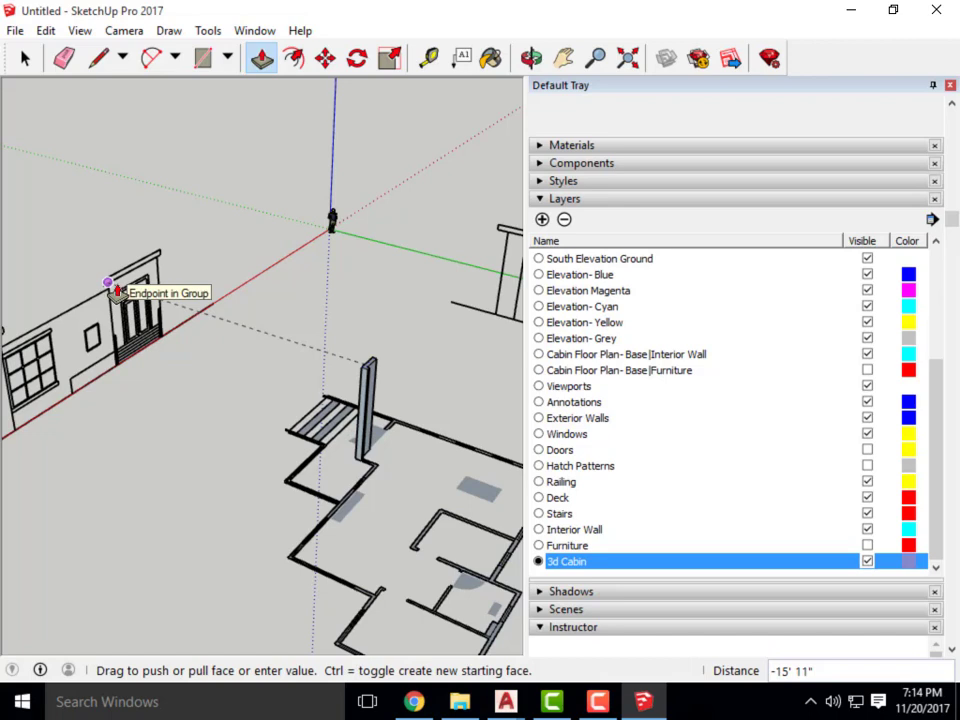
{"action": "scroll", "coordinate": [116, 291], "scroll_direction": "up", "scroll_amount": 2}
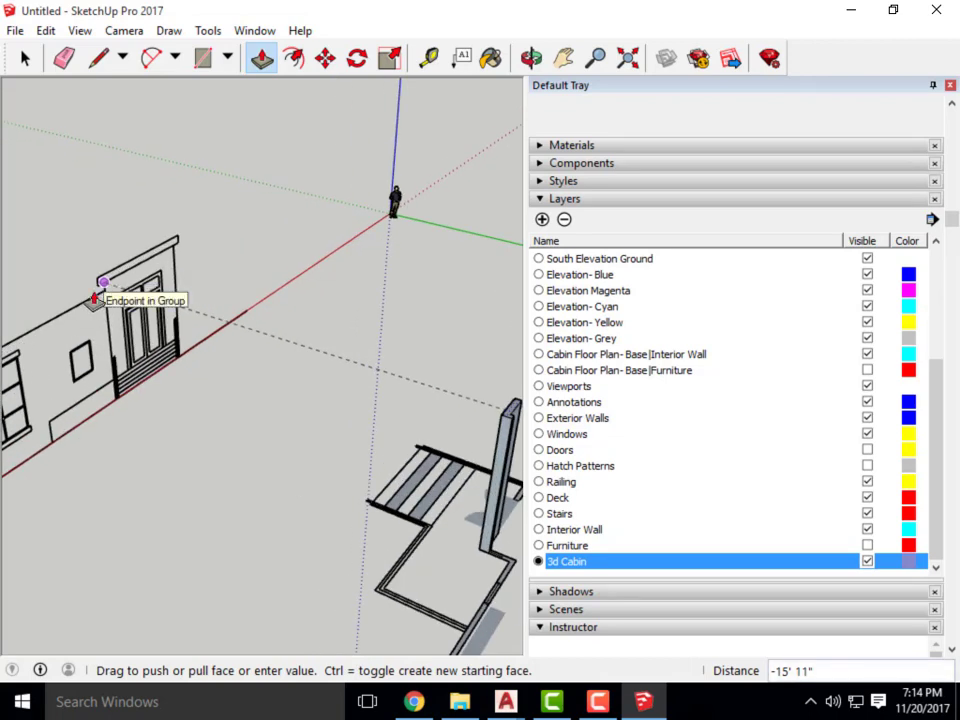
{"action": "key", "text": "Escape"}
{"action": "left_click", "coordinate": [24, 59]}
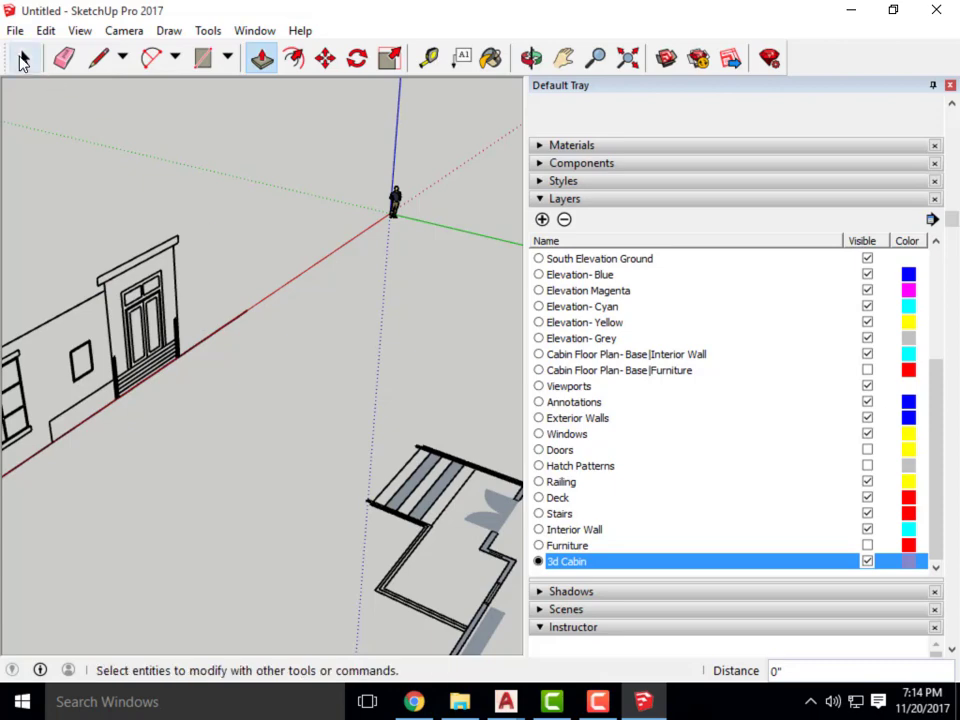
Orbit and zoom around the model to frame the floor plan among the four elevations.
{"action": "left_click", "coordinate": [24, 59]}
{"action": "scroll", "coordinate": [180, 190], "scroll_direction": "down", "scroll_amount": 2}
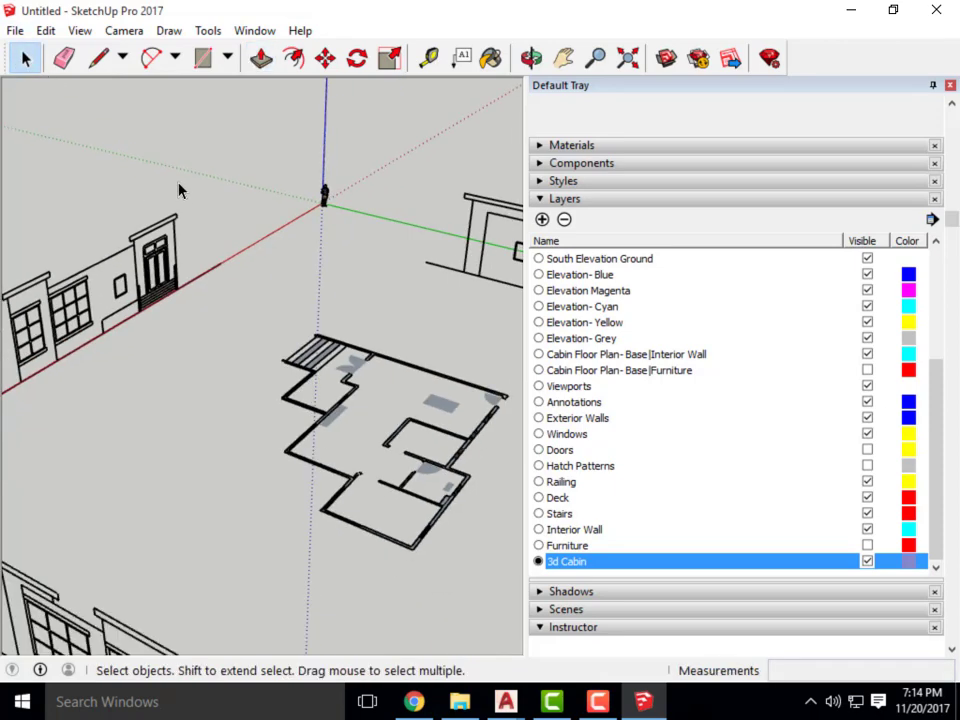
{"action": "middle_click_drag", "start_coordinate": [275, 393], "coordinate": [285, 456]}
{"action": "scroll", "coordinate": [360, 343], "scroll_direction": "up", "scroll_amount": 5}
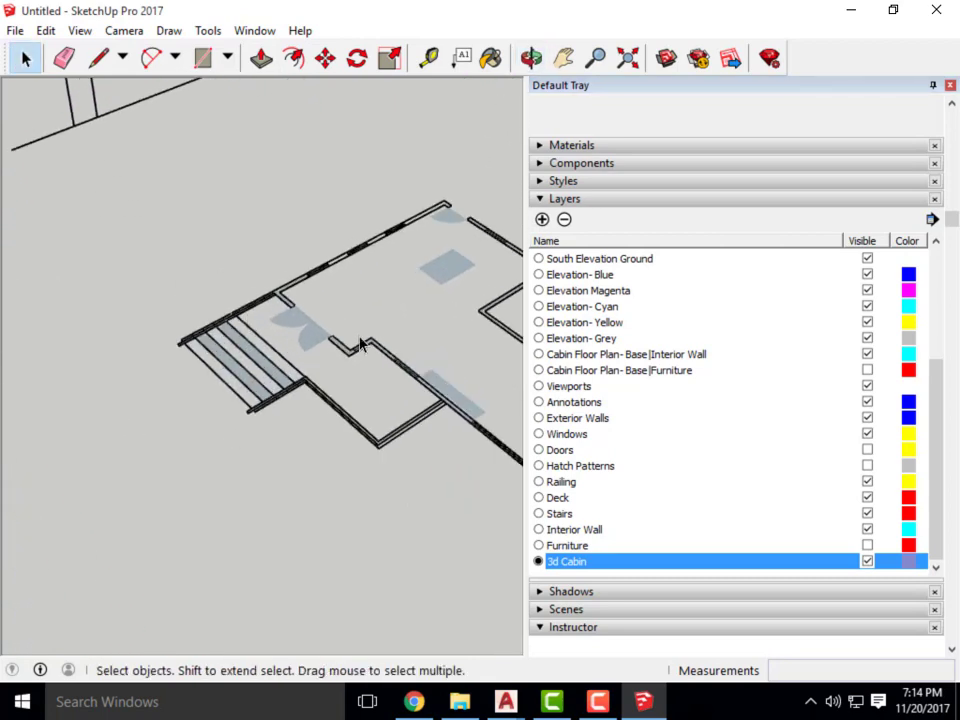
{"action": "scroll", "coordinate": [226, 260], "scroll_direction": "down", "scroll_amount": 2}
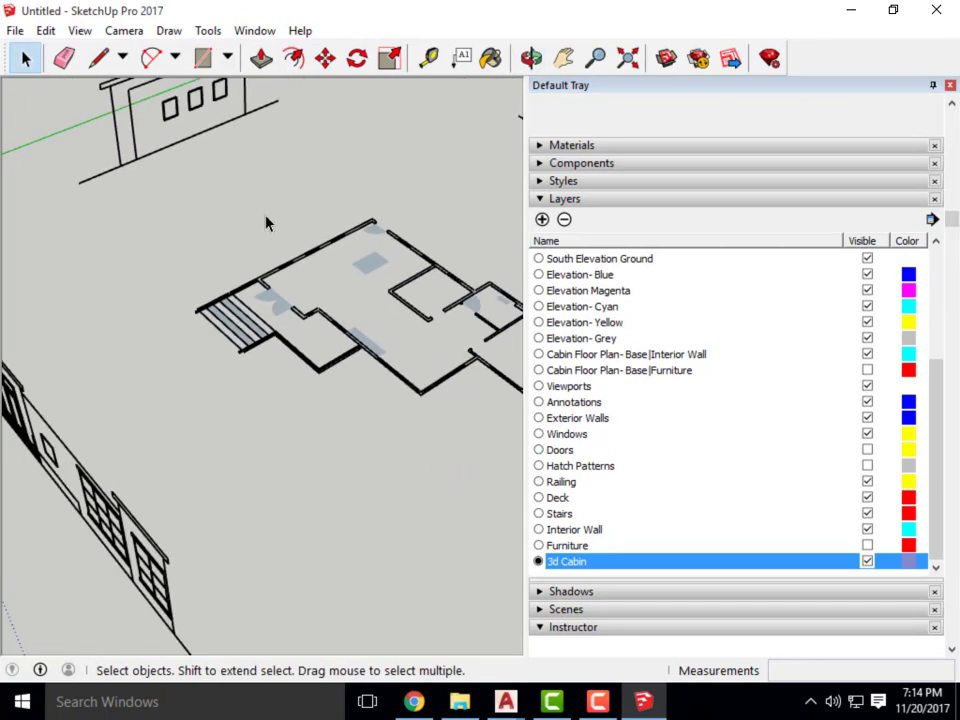
{"action": "middle_click_drag", "start_coordinate": [266, 222], "coordinate": [281, 311]}
{"action": "scroll", "coordinate": [250, 320], "scroll_direction": "up", "scroll_amount": 4}
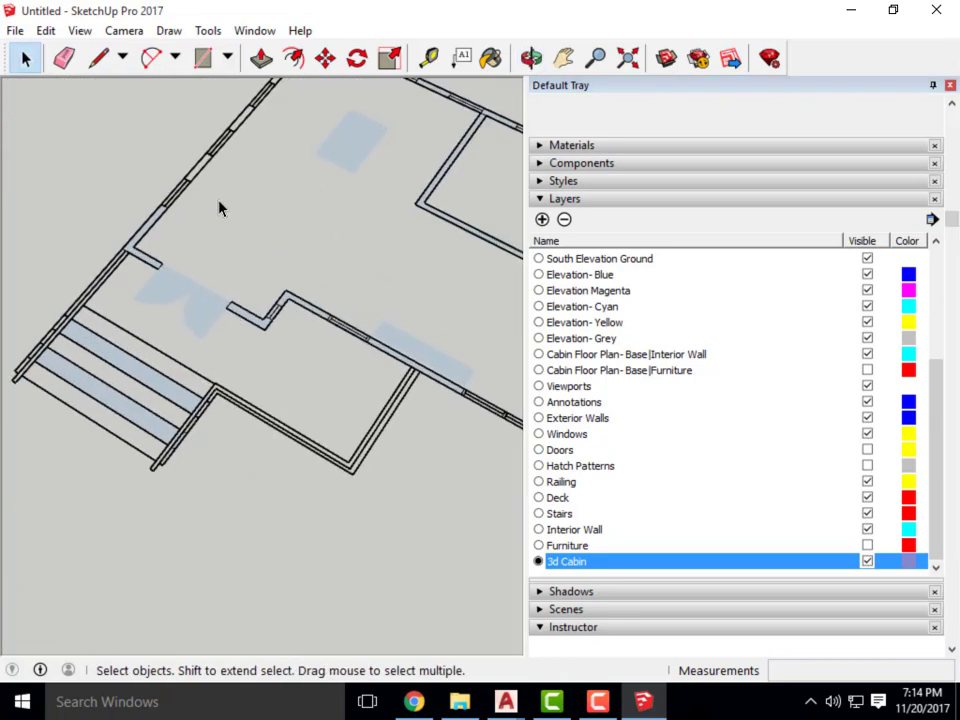
{"action": "middle_click_drag", "start_coordinate": [322, 282], "coordinate": [82, 400]}
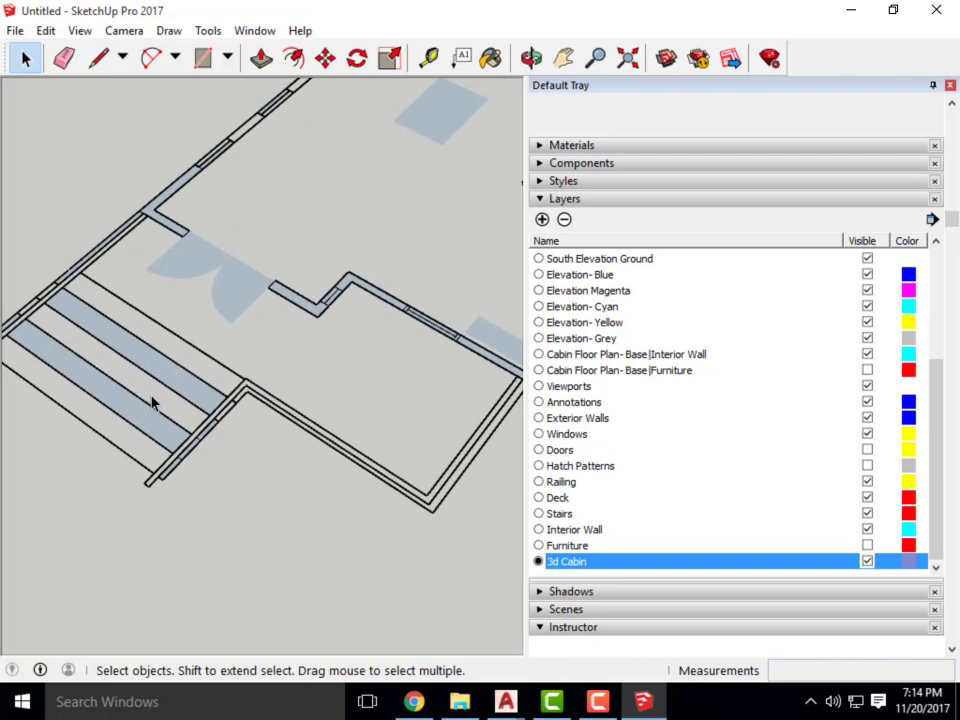
{"action": "scroll", "coordinate": [152, 402], "scroll_direction": "down", "scroll_amount": 5}
{"action": "middle_click_drag", "start_coordinate": [354, 336], "coordinate": [285, 310]}
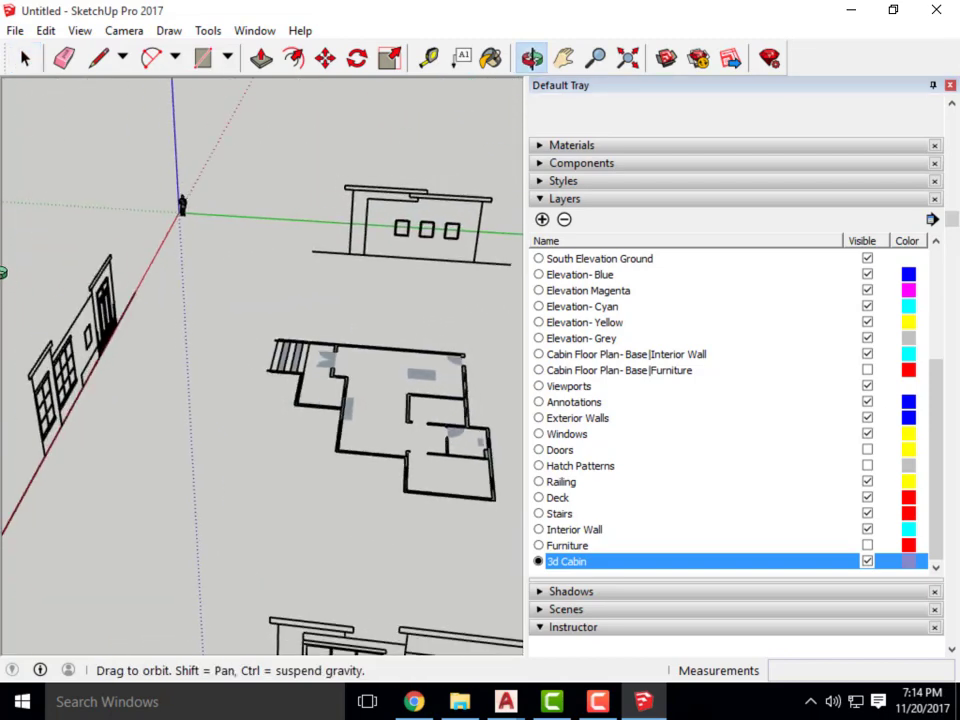
{"action": "scroll", "coordinate": [366, 384], "scroll_direction": "up", "scroll_amount": 5}
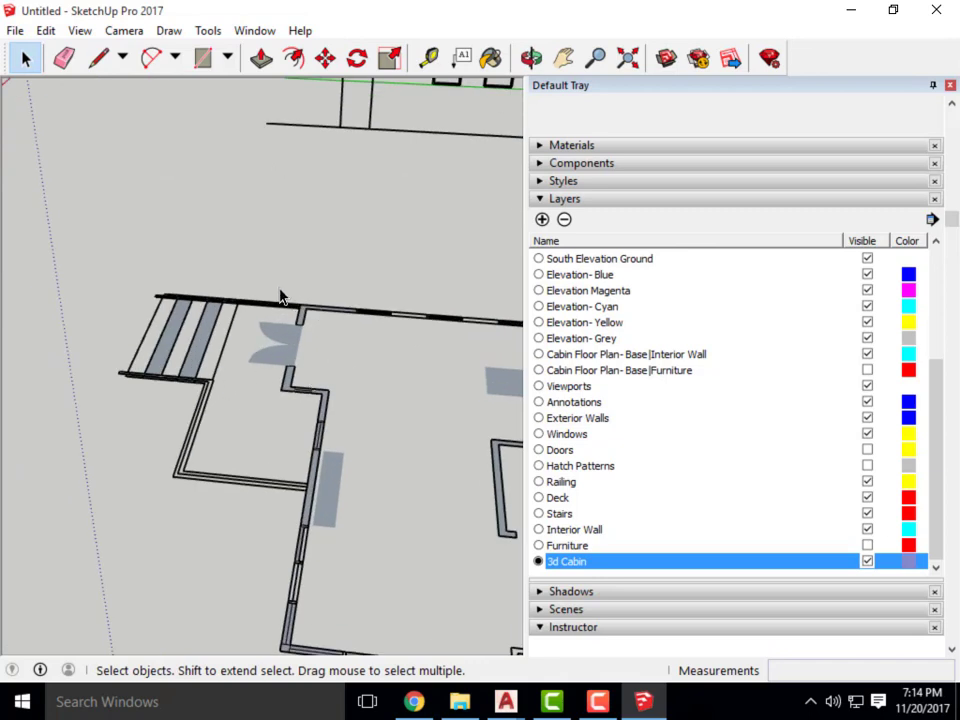
{"action": "scroll", "coordinate": [280, 297], "scroll_direction": "down", "scroll_amount": 8}
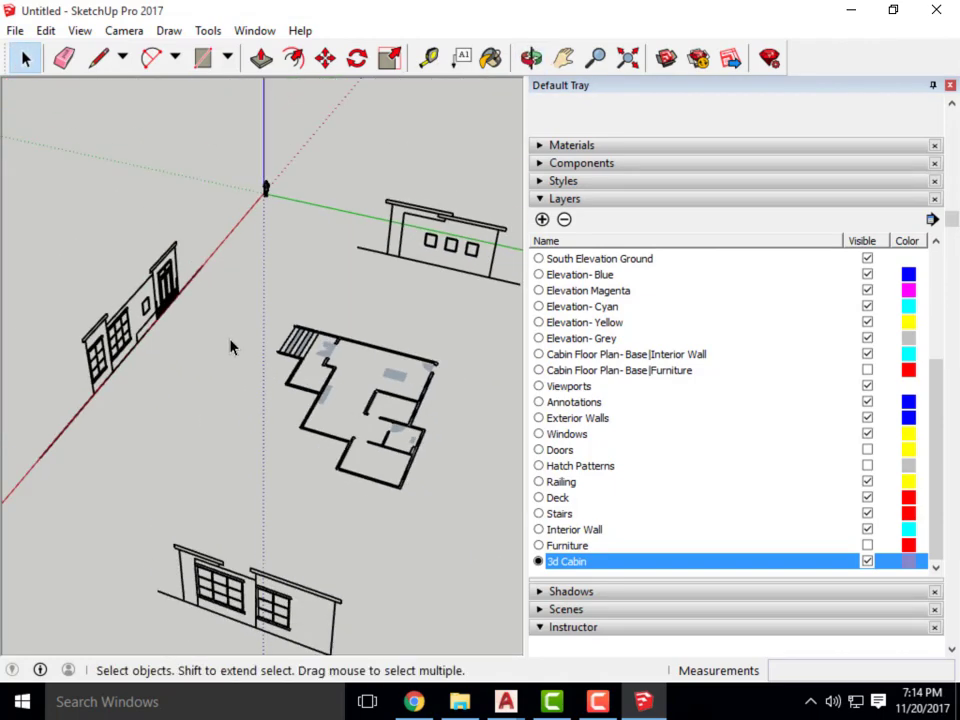
{"action": "scroll", "coordinate": [144, 272], "scroll_direction": "up", "scroll_amount": 8}
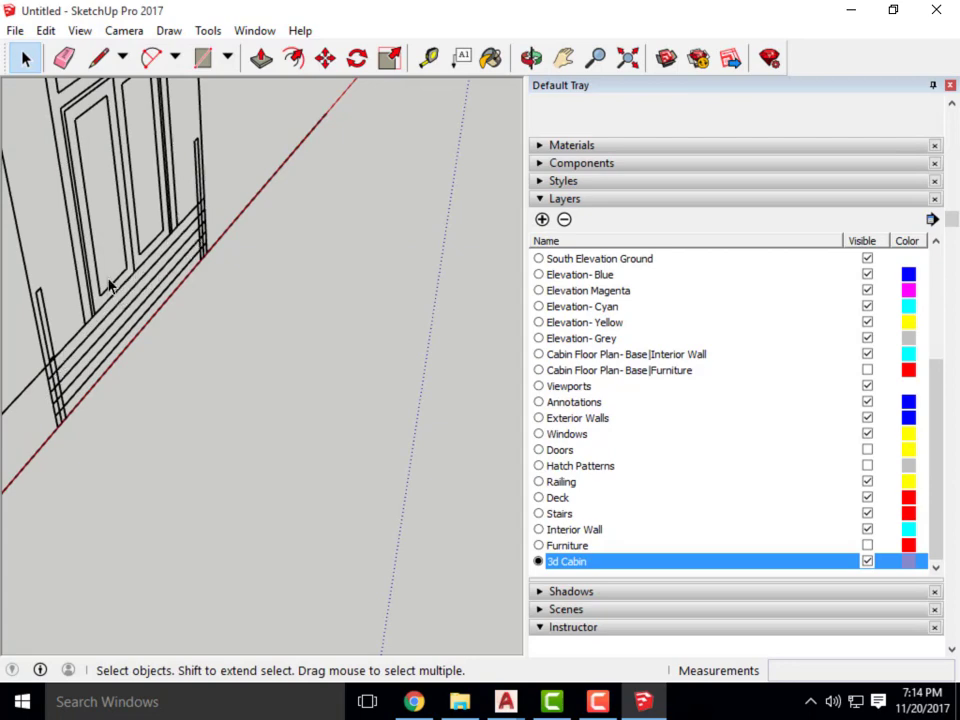
{"action": "scroll", "coordinate": [205, 312], "scroll_direction": "down", "scroll_amount": 4}
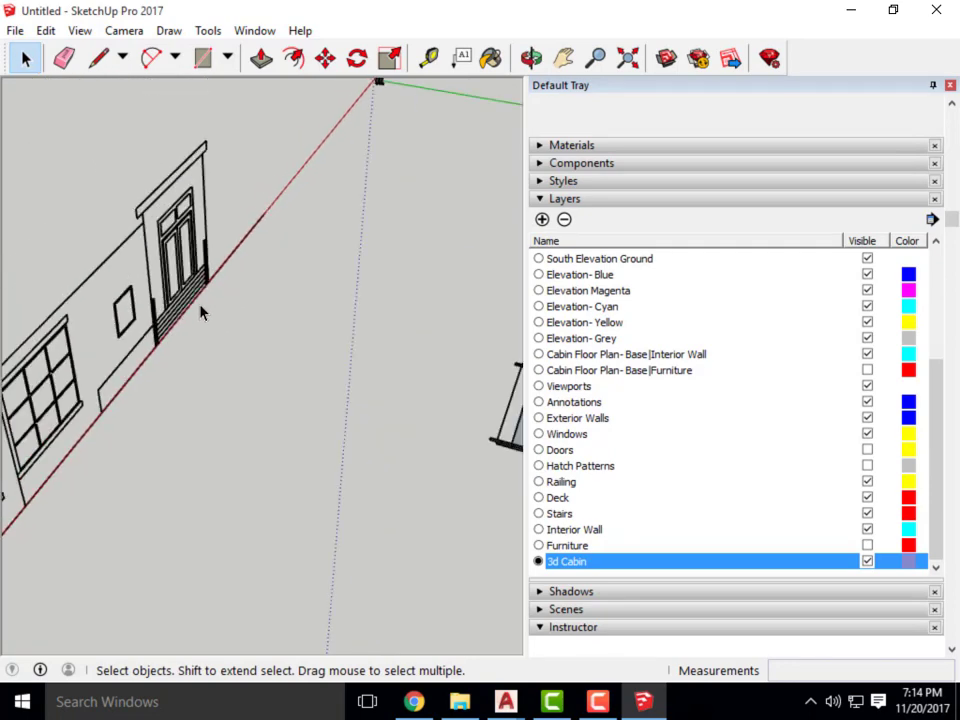
{"action": "scroll", "coordinate": [247, 311], "scroll_direction": "down", "scroll_amount": 3}
Select the entire floor plan with a crossing selection window.
{"action": "middle_click_drag", "start_coordinate": [378, 401], "coordinate": [422, 426]}
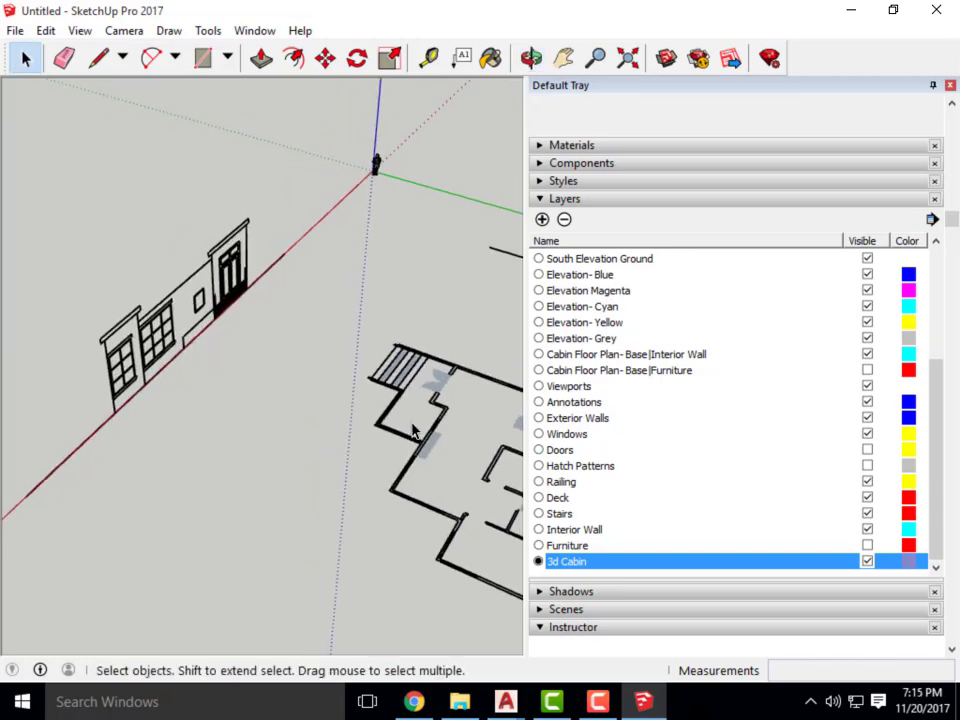
{"action": "scroll", "coordinate": [430, 396], "scroll_direction": "up", "scroll_amount": 1}
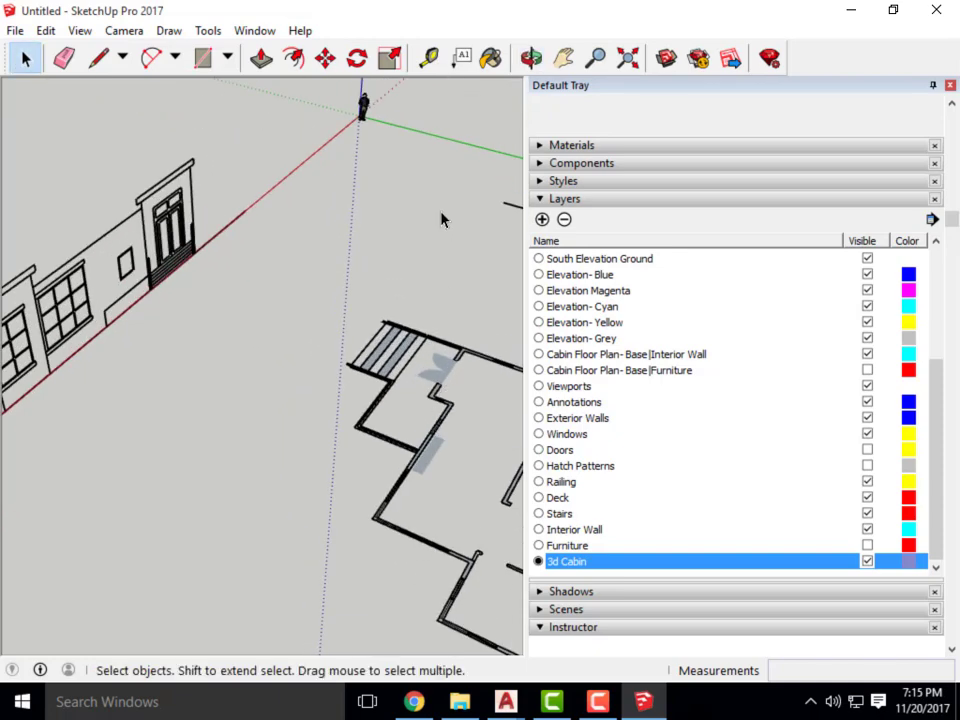
{"action": "scroll", "coordinate": [240, 332], "scroll_direction": "down", "scroll_amount": 4}
{"action": "scroll", "coordinate": [381, 429], "scroll_direction": "up", "scroll_amount": 2}
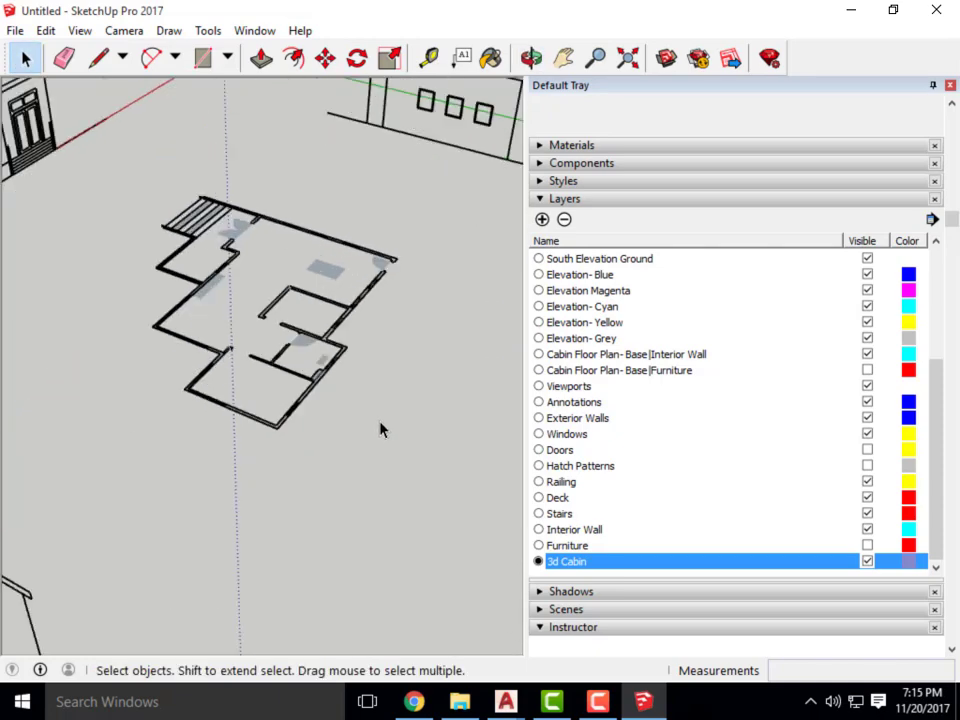
{"action": "scroll", "coordinate": [389, 440], "scroll_direction": "down", "scroll_amount": 2}
{"action": "left_click_drag", "start_coordinate": [227, 268], "coordinate": [226, 267]}
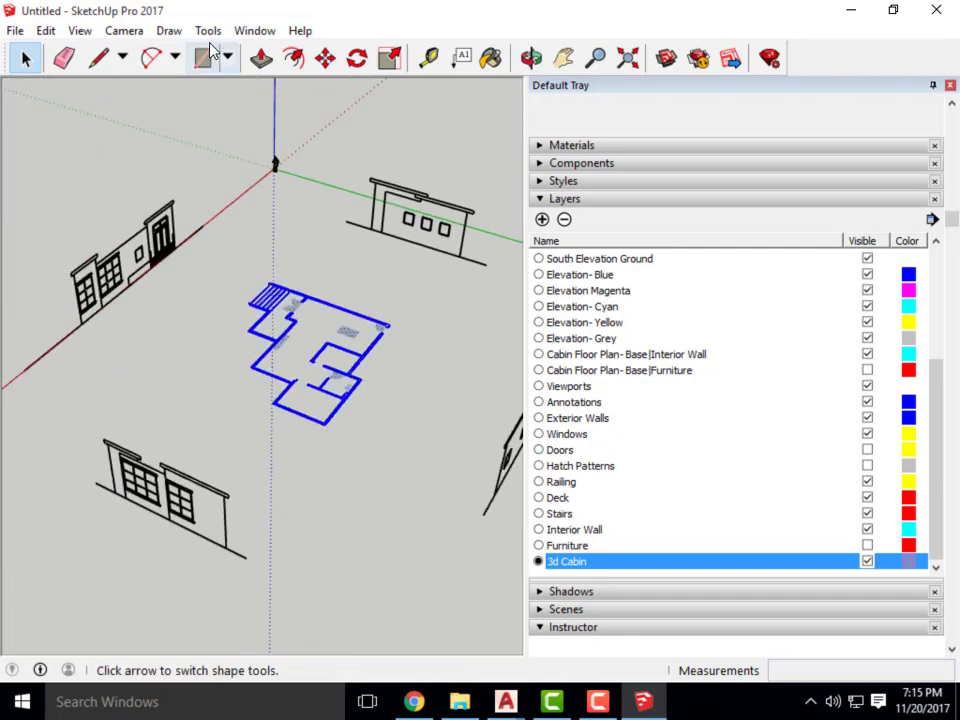
Move the floor plan by its corner to sit among the elevations.
{"action": "scroll", "coordinate": [289, 86], "scroll_direction": "up", "scroll_amount": 1}
{"action": "left_click", "coordinate": [325, 58]}
{"action": "scroll", "coordinate": [250, 400], "scroll_direction": "up", "scroll_amount": 6}
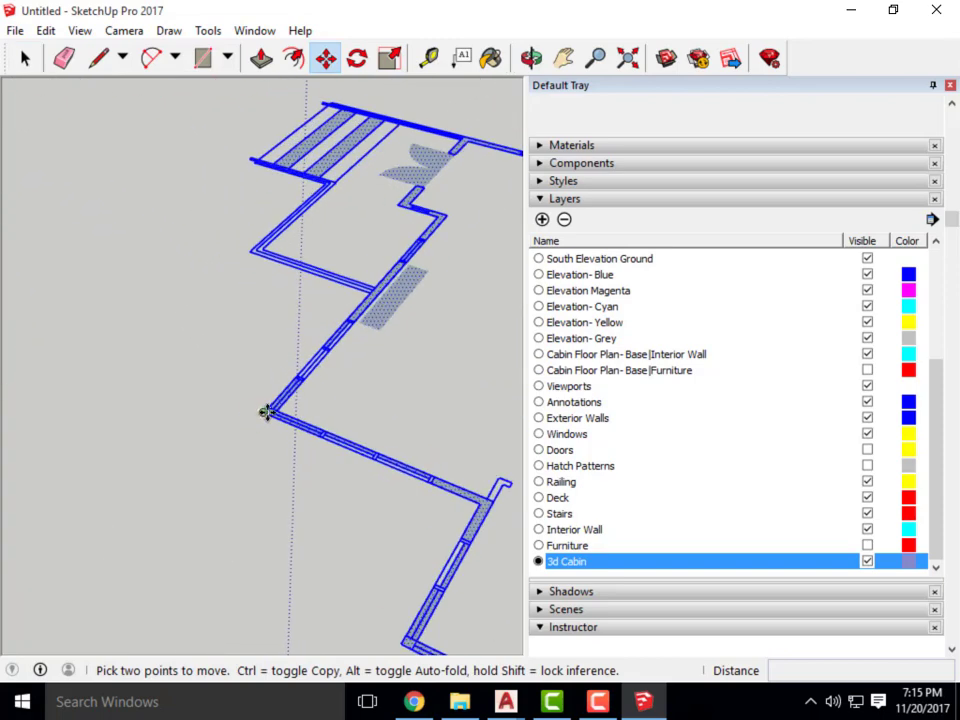
{"action": "scroll", "coordinate": [267, 412], "scroll_direction": "down", "scroll_amount": 3}
{"action": "left_click", "coordinate": [266, 410]}
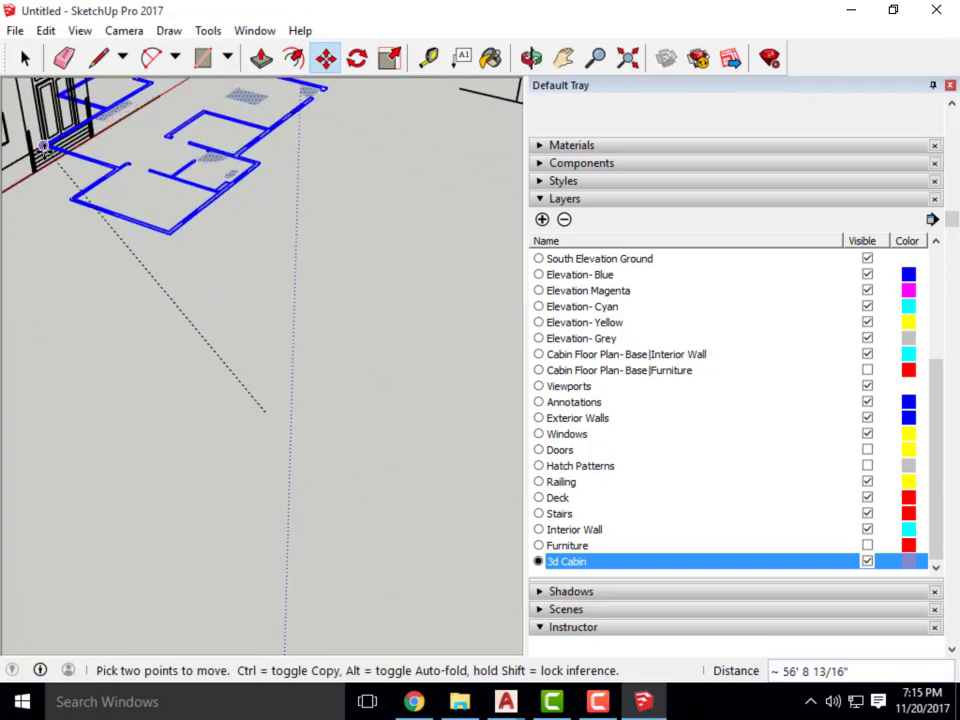
{"action": "left_click", "coordinate": [300, 364]}
{"action": "scroll", "coordinate": [264, 321], "scroll_direction": "down", "scroll_amount": 3}
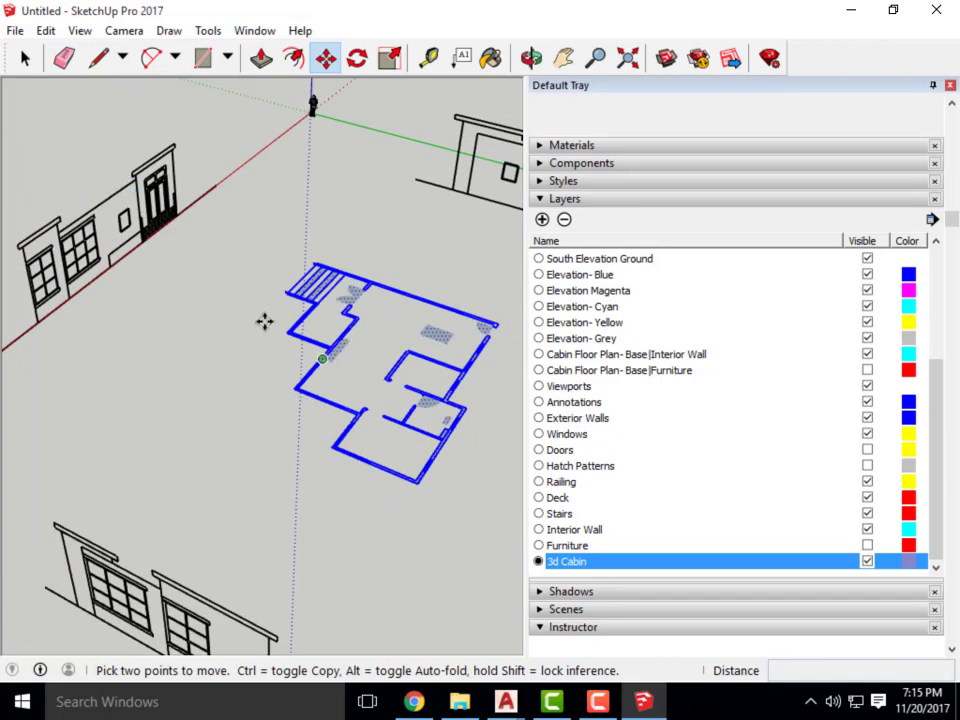
{"action": "scroll", "coordinate": [280, 330], "scroll_direction": "up", "scroll_amount": 6}
Measure the elevations' floor height above ground with Tape Measure: 2' 11".
{"action": "left_click", "coordinate": [429, 58]}
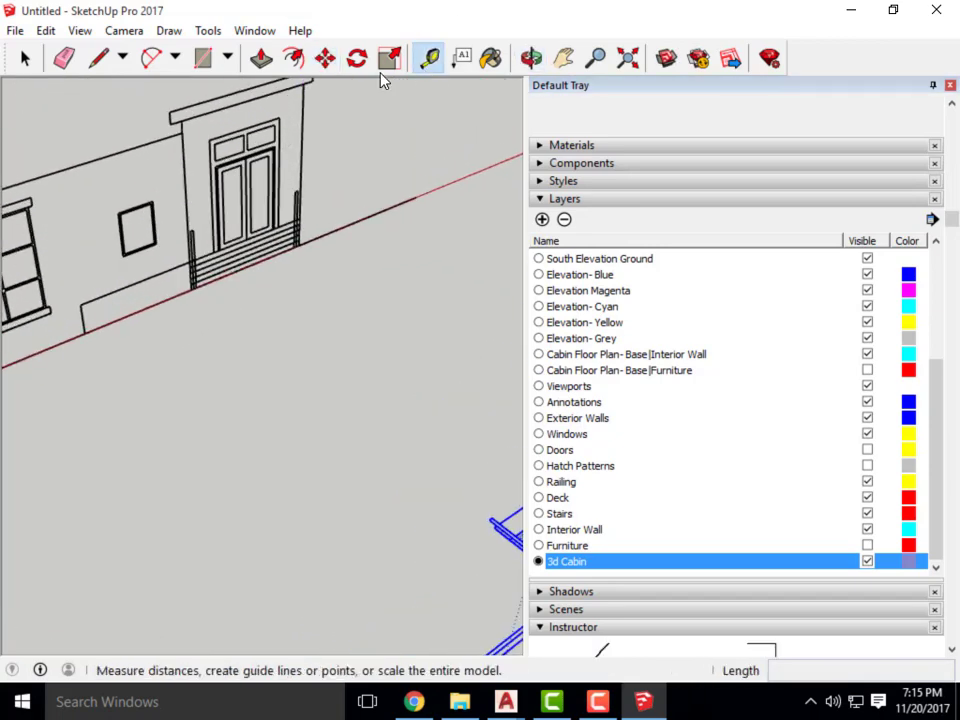
{"action": "scroll", "coordinate": [261, 223], "scroll_direction": "up", "scroll_amount": 5}
{"action": "left_click", "coordinate": [199, 237]}
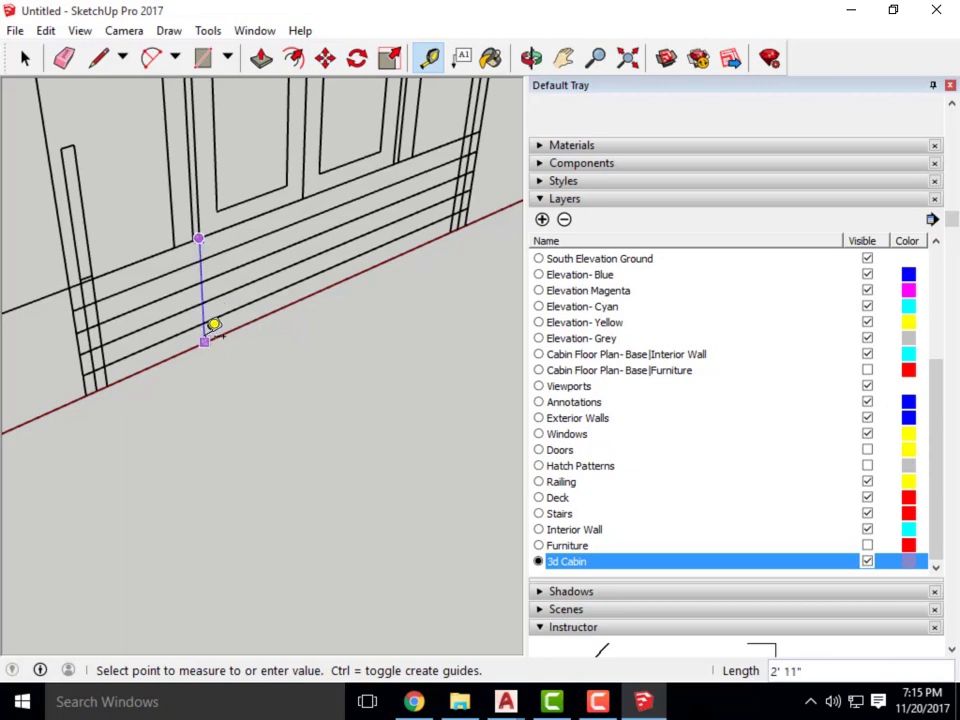
{"action": "scroll", "coordinate": [216, 300], "scroll_direction": "down", "scroll_amount": 3}
{"action": "key", "text": "Escape"}
{"action": "left_click", "coordinate": [25, 58]}
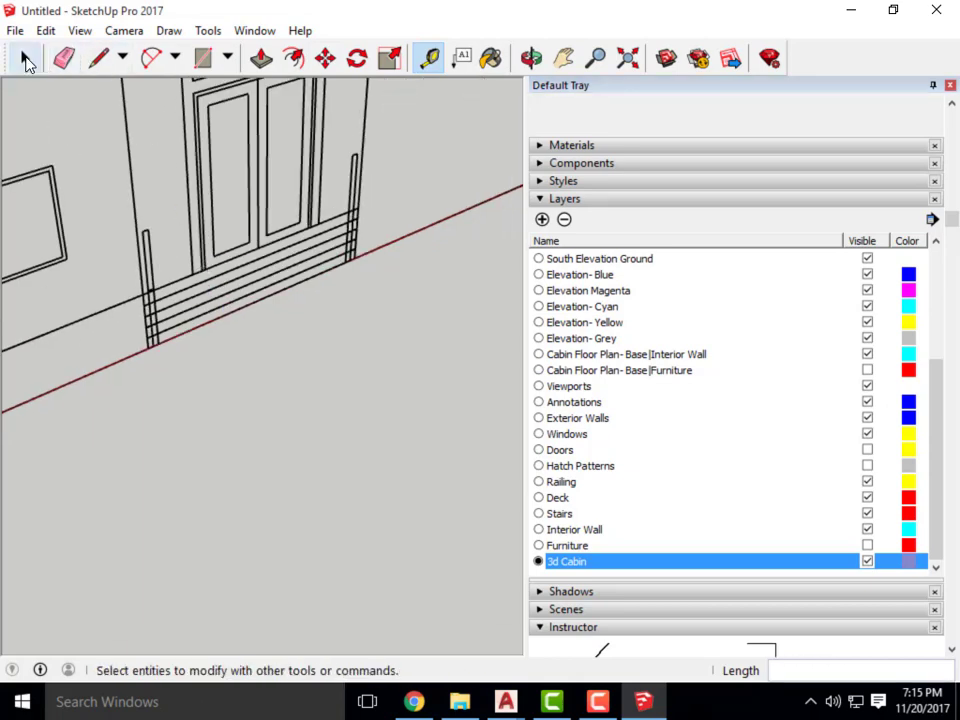
{"action": "scroll", "coordinate": [222, 313], "scroll_direction": "down", "scroll_amount": 5}
Move the floor plan 2'-11" up the blue axis from its corner.
{"action": "middle_click_drag", "start_coordinate": [225, 311], "coordinate": [283, 430]}
{"action": "scroll", "coordinate": [349, 450], "scroll_direction": "up", "scroll_amount": 2}
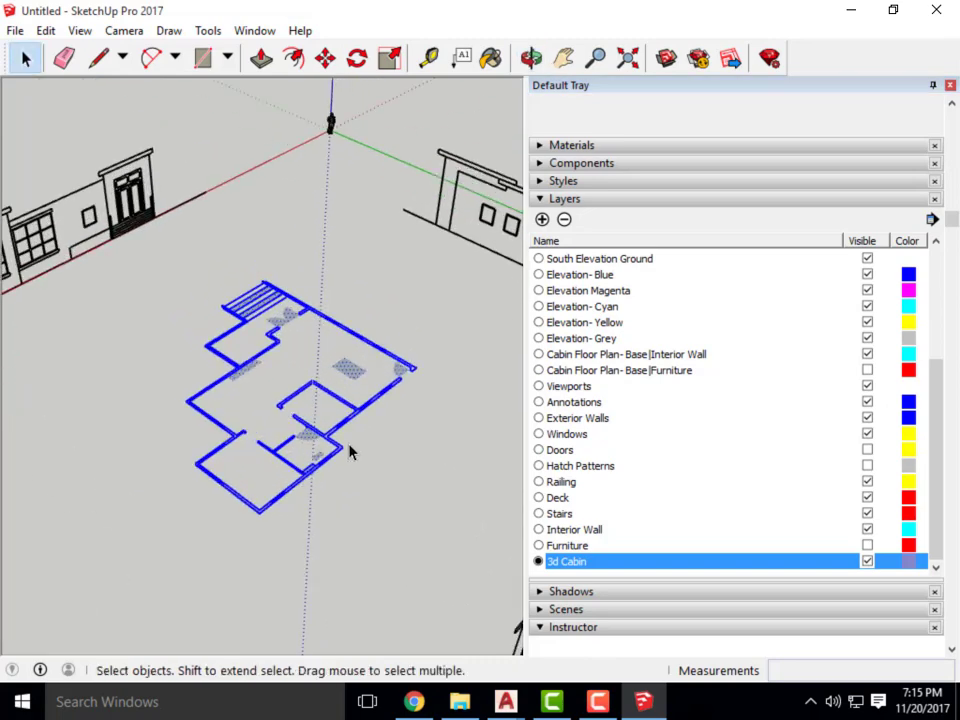
{"action": "left_click", "coordinate": [326, 58]}
{"action": "scroll", "coordinate": [257, 514], "scroll_direction": "up", "scroll_amount": 2}
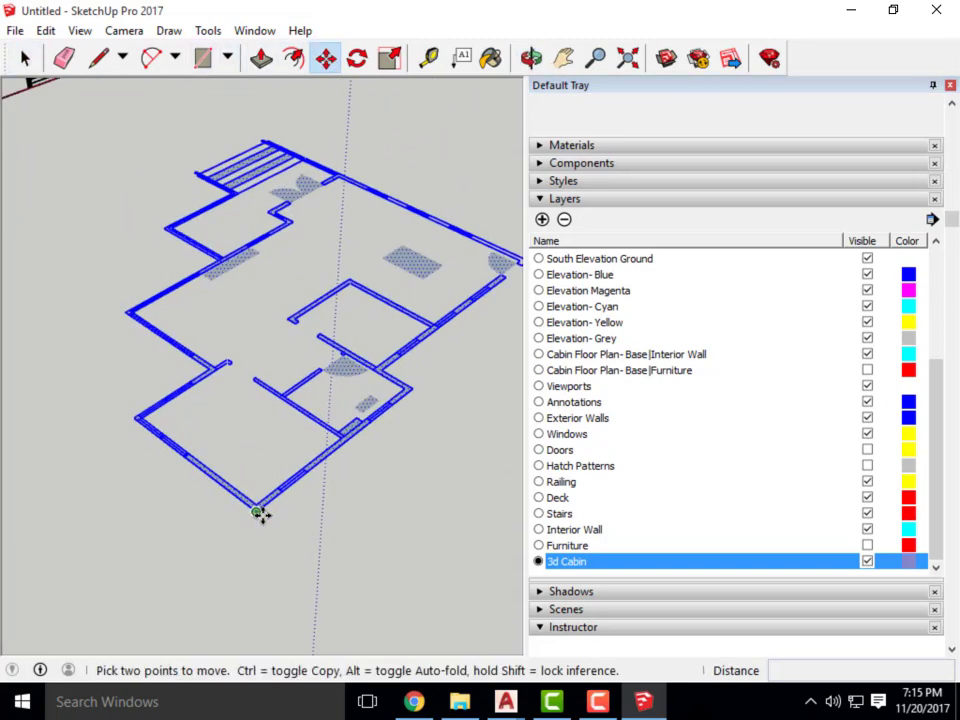
{"action": "left_click", "coordinate": [257, 514]}
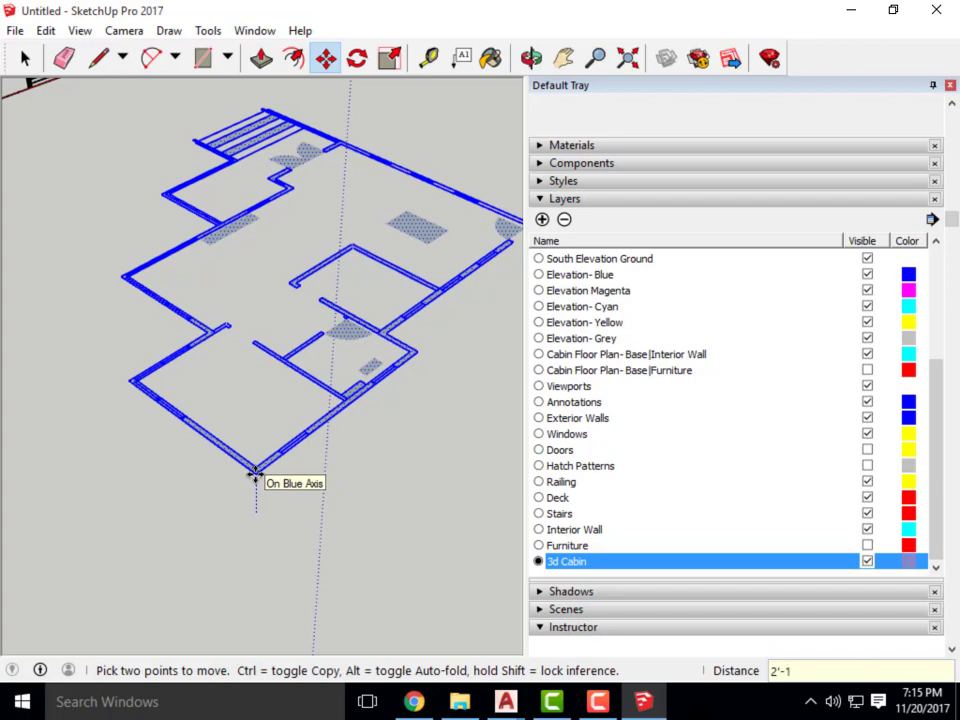
{"action": "type", "text": "2'-11\""}
{"action": "key", "text": "Return"}
{"action": "scroll", "coordinate": [375, 311], "scroll_direction": "down", "scroll_amount": 4}
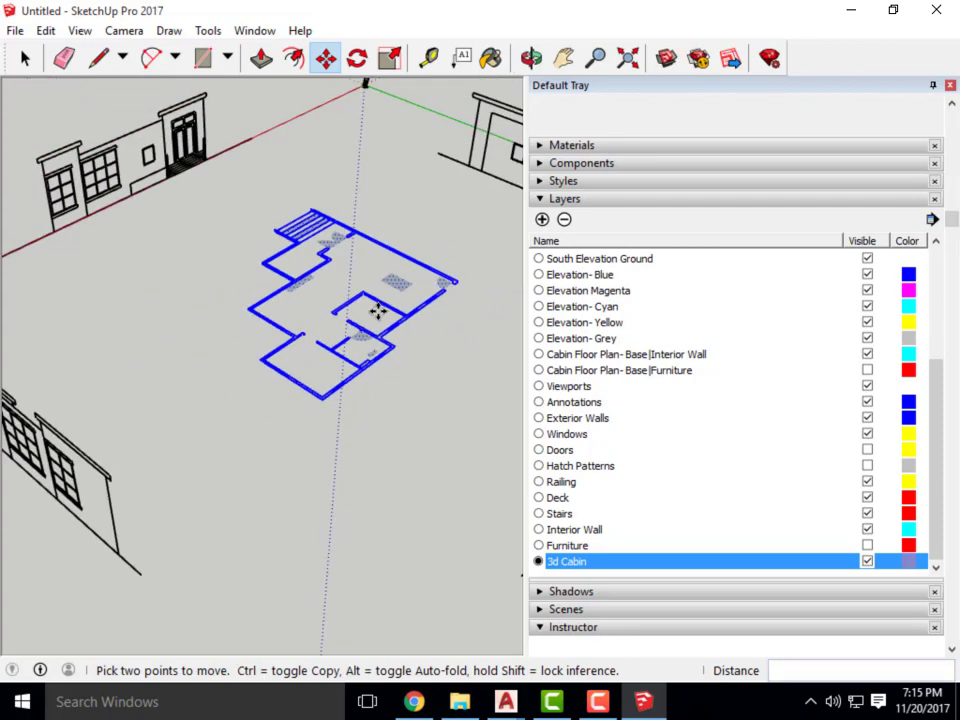
{"action": "scroll", "coordinate": [347, 443], "scroll_direction": "down", "scroll_amount": 3}
Orbit to check the raised plan's height against the elevations.
{"action": "middle_click_drag", "start_coordinate": [347, 443], "coordinate": [257, 411]}
{"action": "scroll", "coordinate": [150, 386], "scroll_direction": "up", "scroll_amount": 3}
{"action": "middle_click_drag", "start_coordinate": [150, 386], "coordinate": [513, 445]}
{"action": "scroll", "coordinate": [366, 356], "scroll_direction": "down", "scroll_amount": 3}
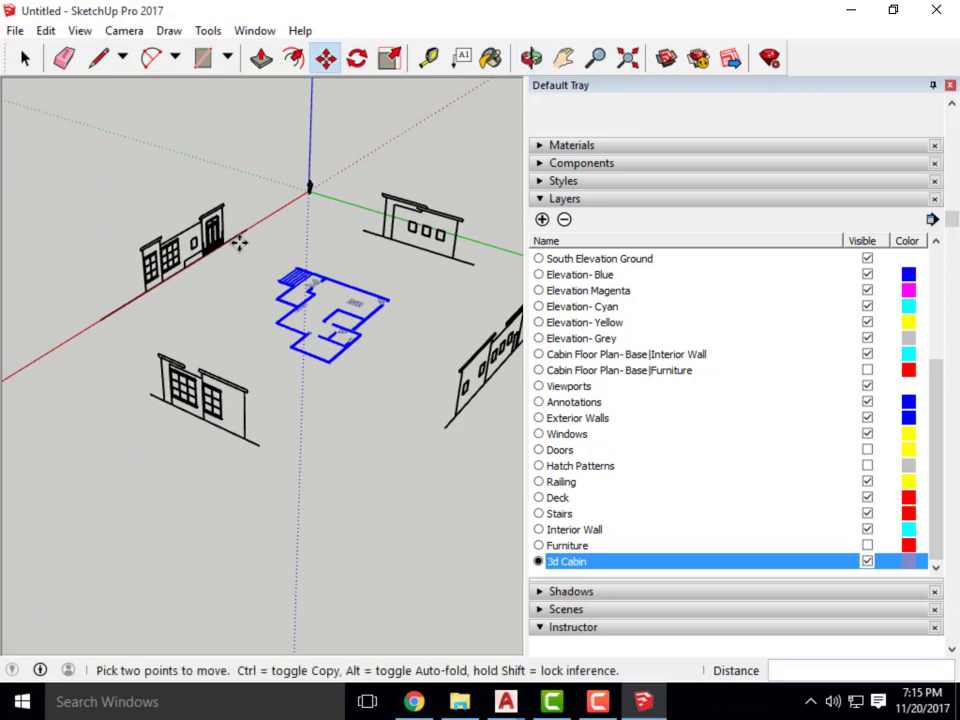
{"action": "scroll", "coordinate": [300, 250], "scroll_direction": "up", "scroll_amount": 5}
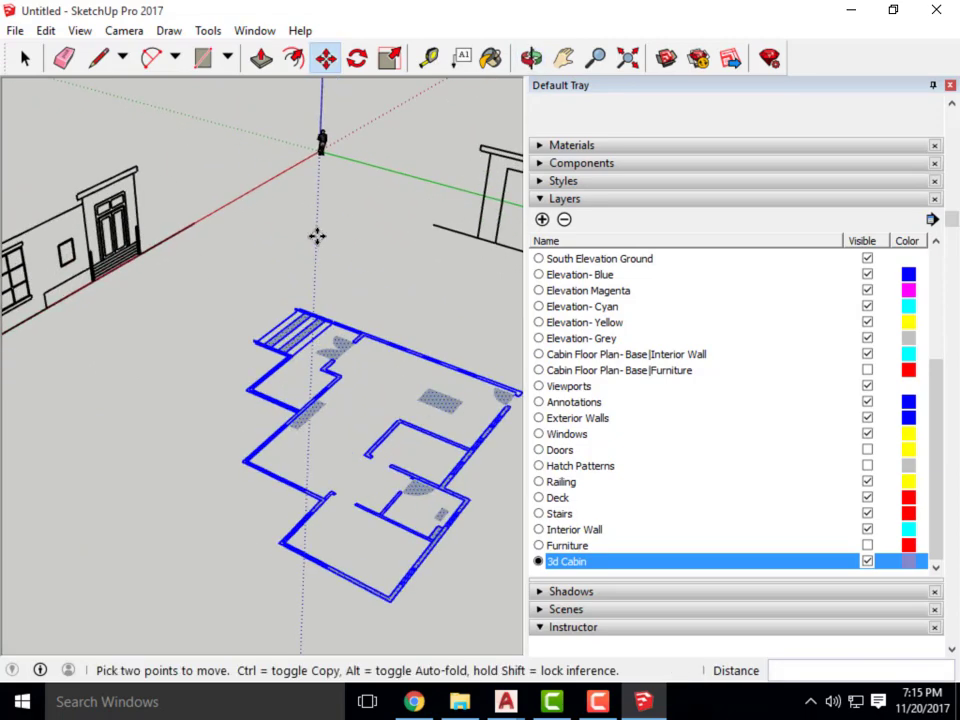
{"action": "middle_click_drag", "start_coordinate": [316, 236], "coordinate": [202, 80]}
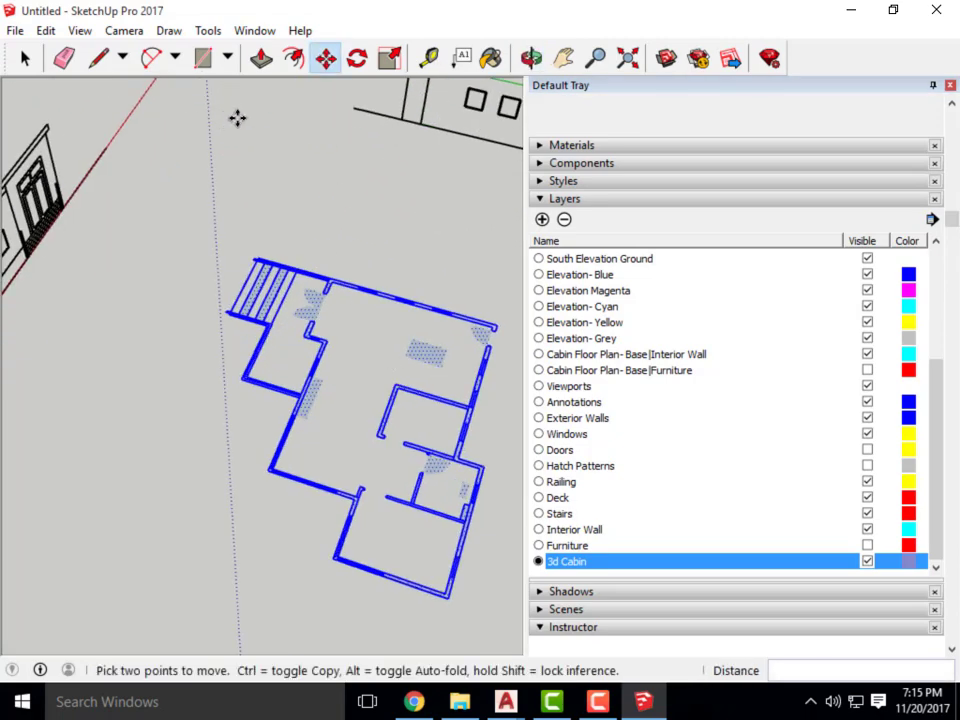
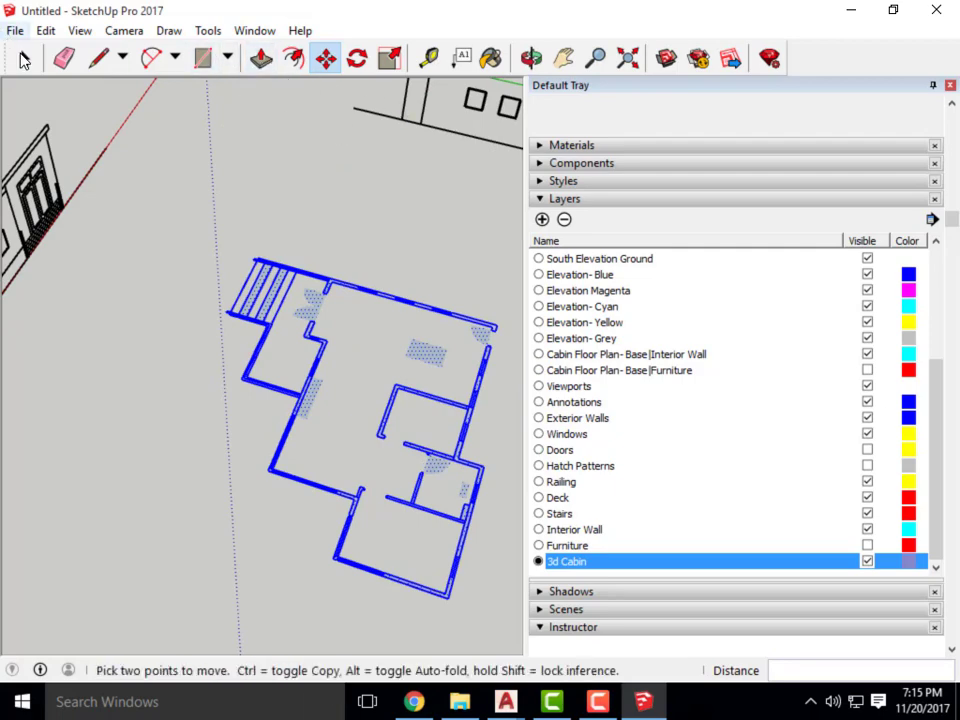
Deselect the floor plan and pull the first wall face near the entrance up to 14' 10".
{"action": "left_click", "coordinate": [25, 60]}
{"action": "left_click", "coordinate": [291, 208]}
{"action": "scroll", "coordinate": [326, 340], "scroll_direction": "up", "scroll_amount": 3}
{"action": "left_click", "coordinate": [261, 58]}
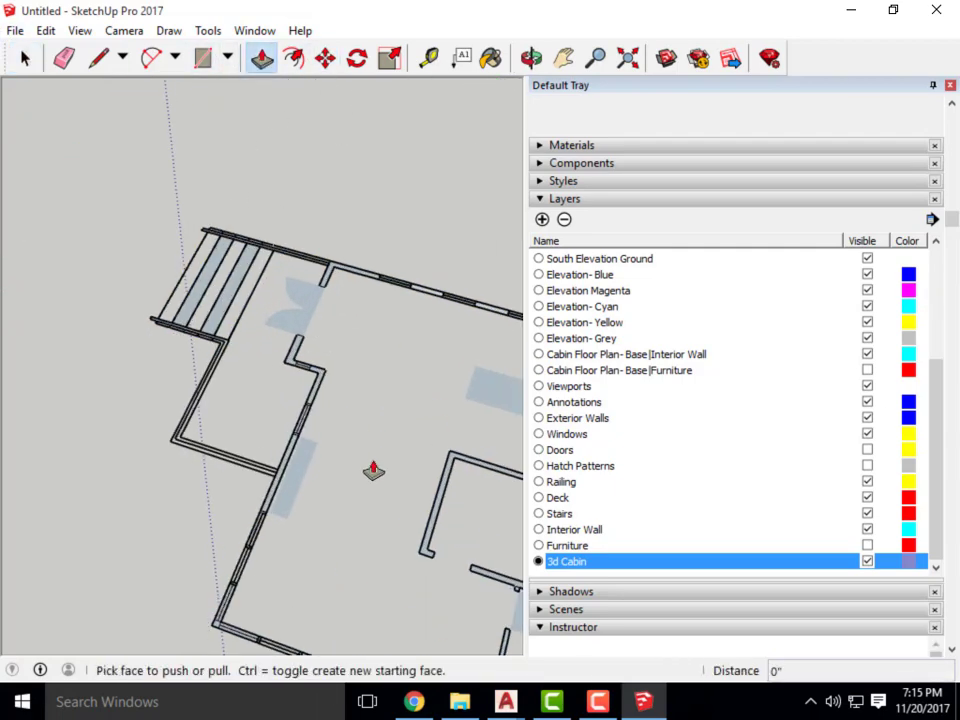
{"action": "scroll", "coordinate": [315, 356], "scroll_direction": "up", "scroll_amount": 4}
{"action": "left_click", "coordinate": [313, 369]}
{"action": "scroll", "coordinate": [313, 340], "scroll_direction": "down", "scroll_amount": 4}
{"action": "scroll", "coordinate": [313, 318], "scroll_direction": "down", "scroll_amount": 4}
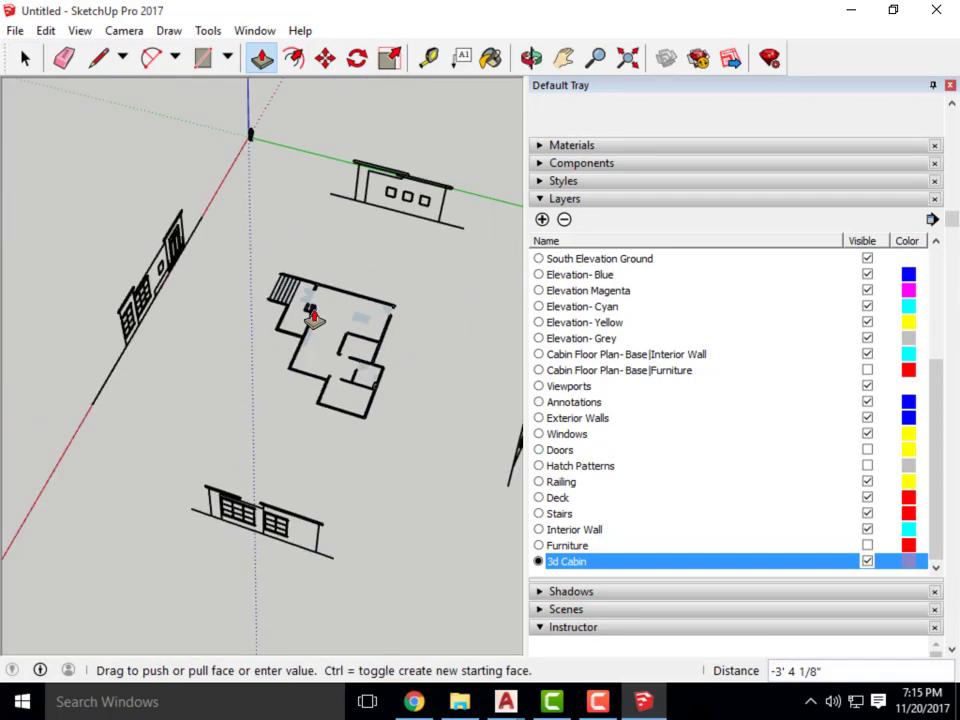
{"action": "mouse_move", "coordinate": [306, 311]}
{"action": "middle_mouse_down"}
{"action": "mouse_move", "coordinate": [249, 283]}
{"action": "mouse_move", "coordinate": [301, 328]}
{"action": "middle_mouse_up"}
{"action": "scroll", "coordinate": [330, 245], "scroll_direction": "up", "scroll_amount": 3}
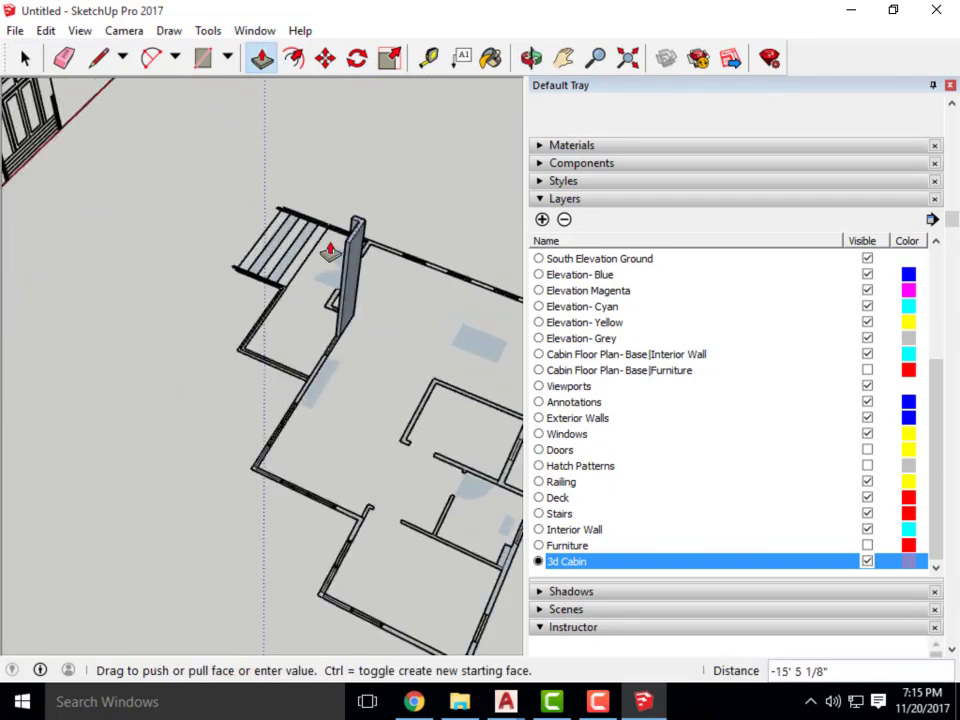
{"action": "scroll", "coordinate": [335, 252], "scroll_direction": "down", "scroll_amount": 4}
{"action": "scroll", "coordinate": [121, 205], "scroll_direction": "up", "scroll_amount": 3}
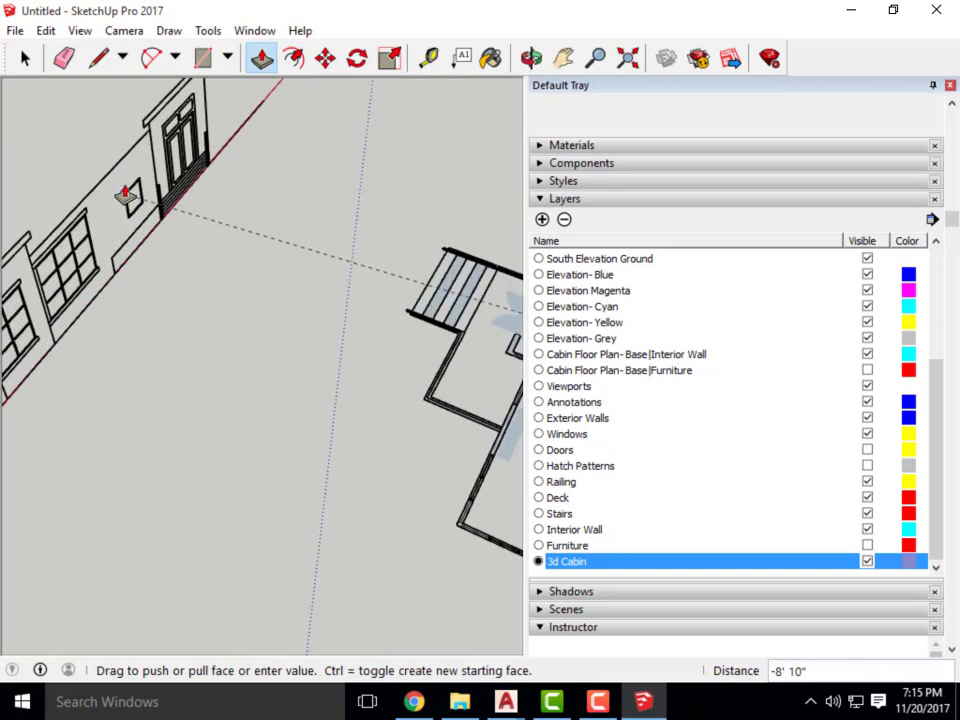
{"action": "left_click", "coordinate": [150, 137]}
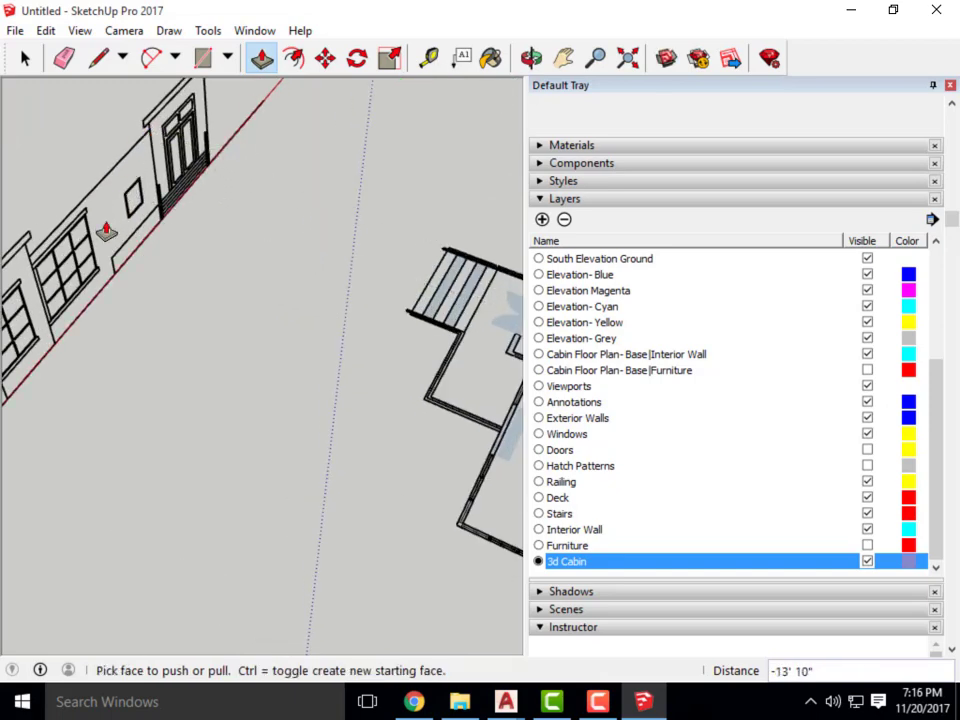
{"action": "scroll", "coordinate": [410, 340], "scroll_direction": "up", "scroll_amount": 5}
Extrude a second wall face up to the same elevation height.
{"action": "left_click", "coordinate": [410, 340]}
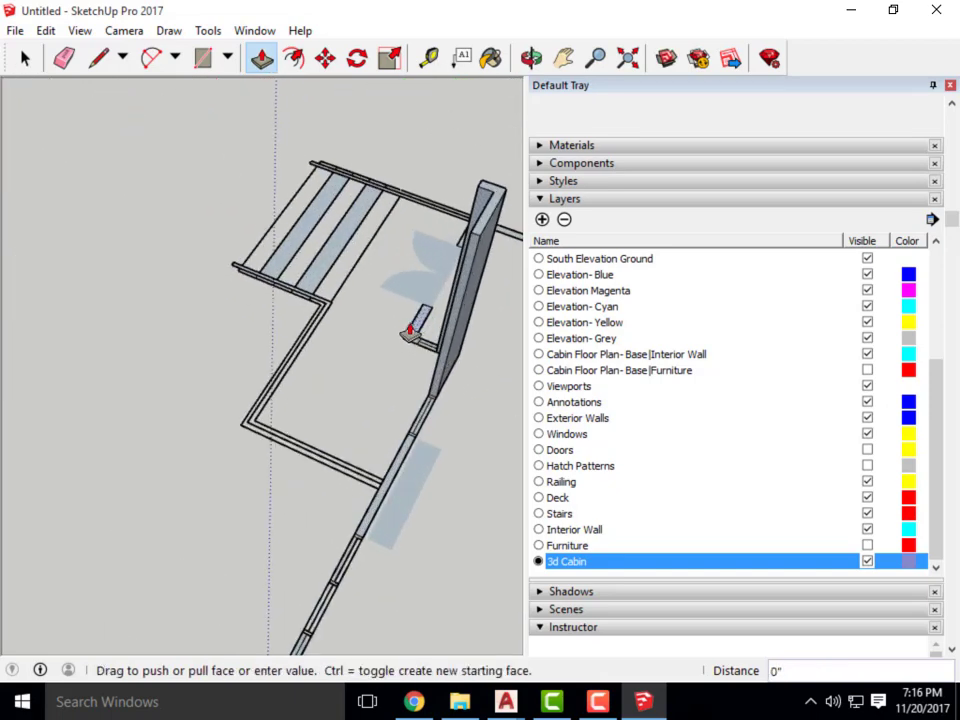
{"action": "scroll", "coordinate": [407, 300], "scroll_direction": "down", "scroll_amount": 3}
{"action": "scroll", "coordinate": [100, 110], "scroll_direction": "up", "scroll_amount": 2}
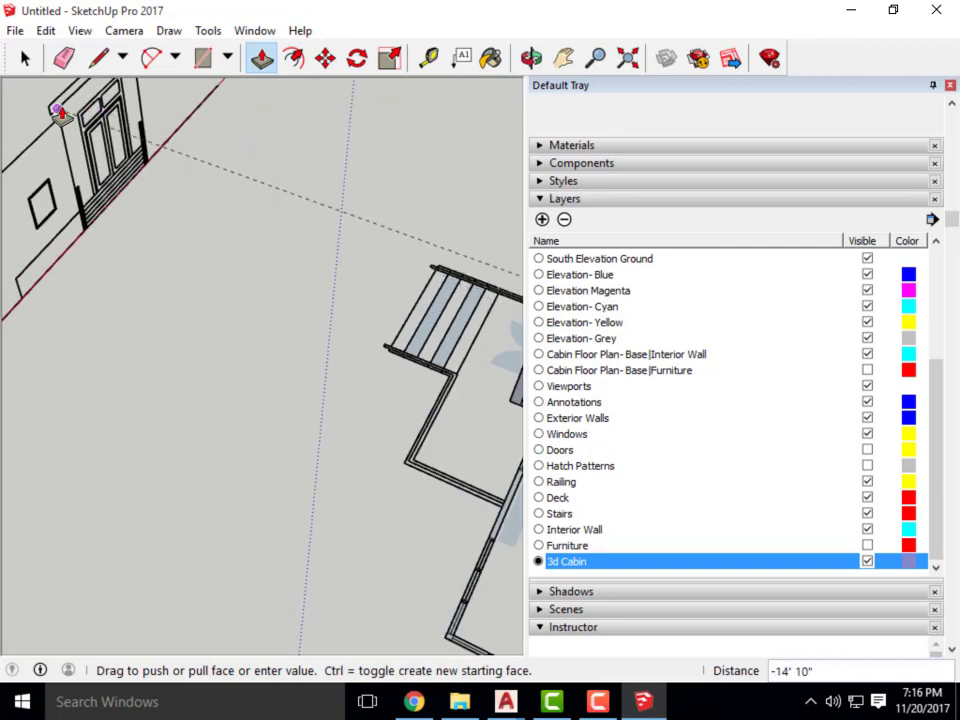
{"action": "left_click", "coordinate": [60, 113]}
{"action": "scroll", "coordinate": [107, 360], "scroll_direction": "down", "scroll_amount": 3}
{"action": "scroll", "coordinate": [480, 326], "scroll_direction": "down", "scroll_amount": 3}
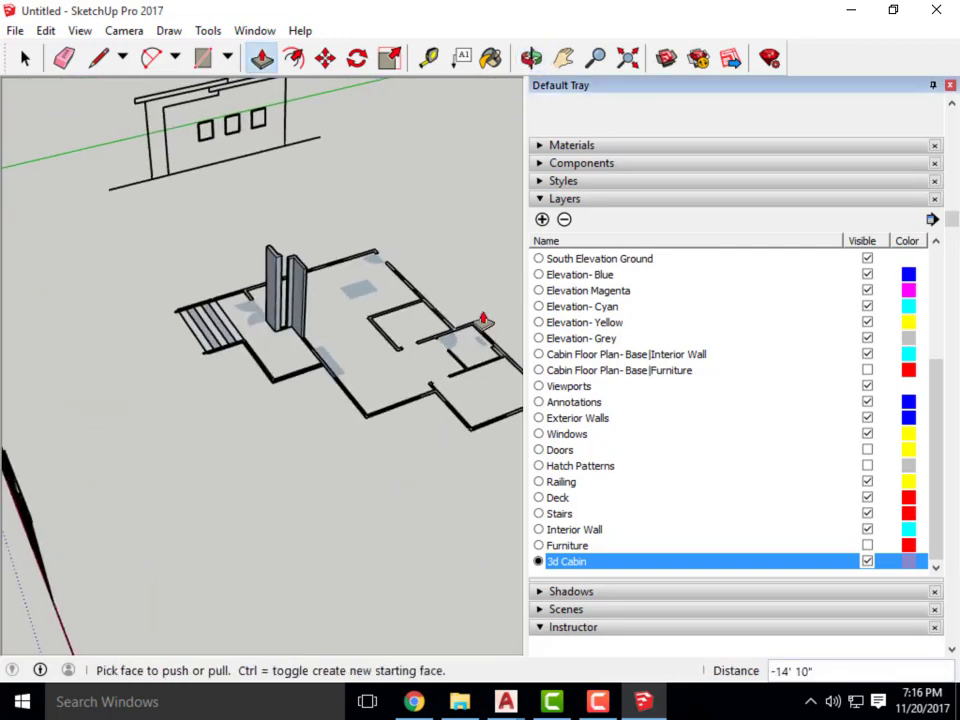
Raise the hatched wall face beside the stairs to full height and check the walls.
{"action": "middle_click_drag", "start_coordinate": [480, 326], "coordinate": [207, 410]}
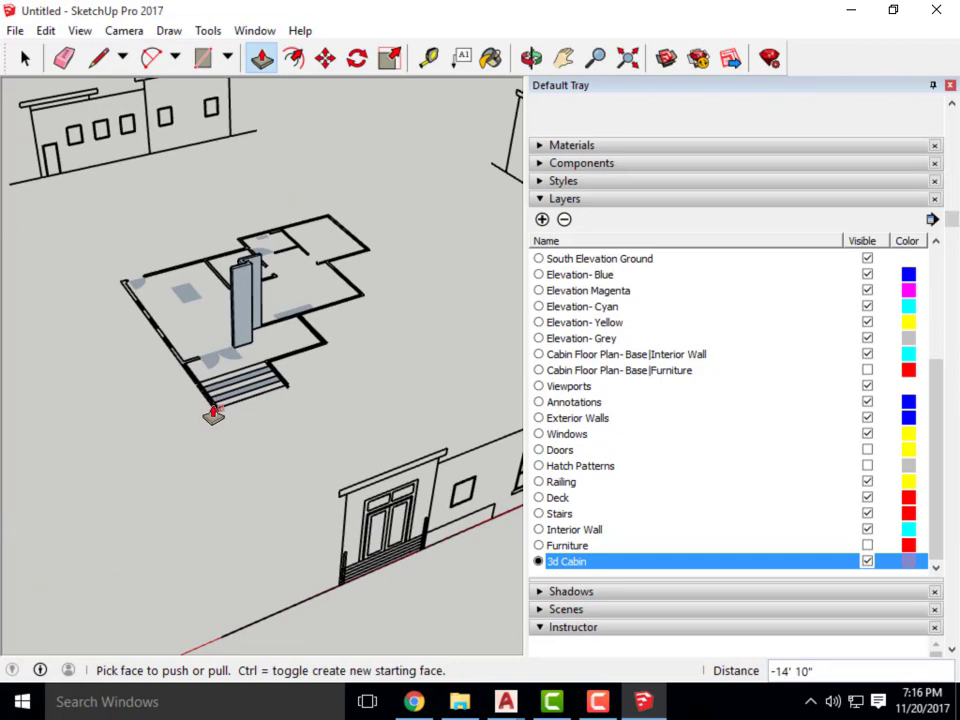
{"action": "mouse_move", "coordinate": [213, 414]}
{"action": "middle_mouse_down"}
{"action": "mouse_move", "coordinate": [204, 396]}
{"action": "mouse_move", "coordinate": [373, 411]}
{"action": "mouse_move", "coordinate": [231, 407]}
{"action": "middle_mouse_up"}
{"action": "scroll", "coordinate": [227, 395], "scroll_direction": "up", "scroll_amount": 5}
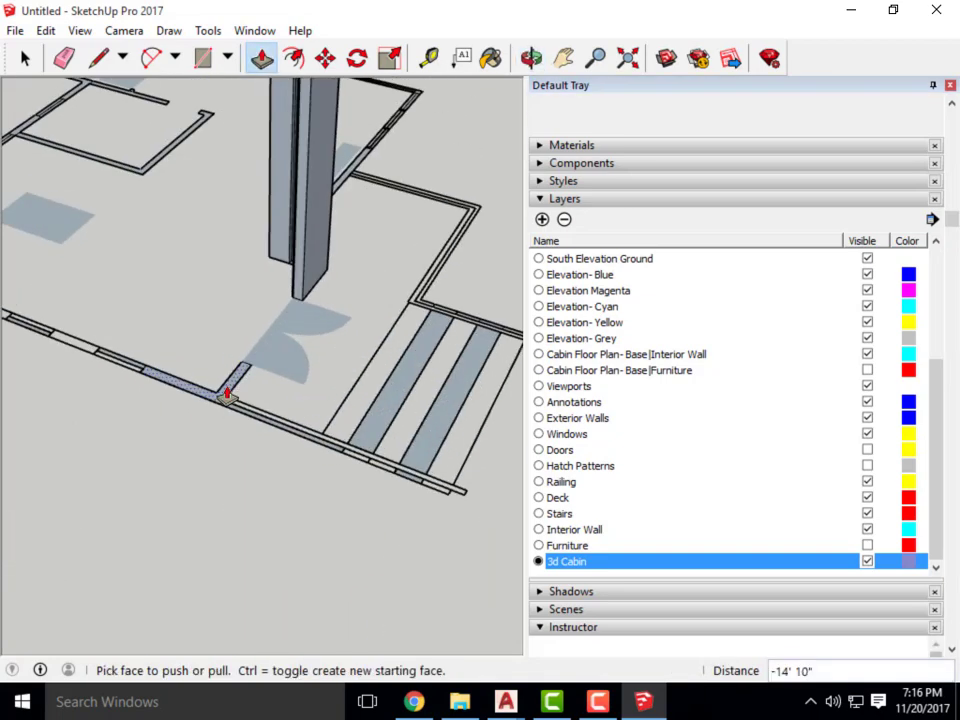
{"action": "scroll", "coordinate": [227, 395], "scroll_direction": "down", "scroll_amount": 2}
{"action": "left_click", "coordinate": [221, 380]}
{"action": "scroll", "coordinate": [212, 340], "scroll_direction": "down", "scroll_amount": 6}
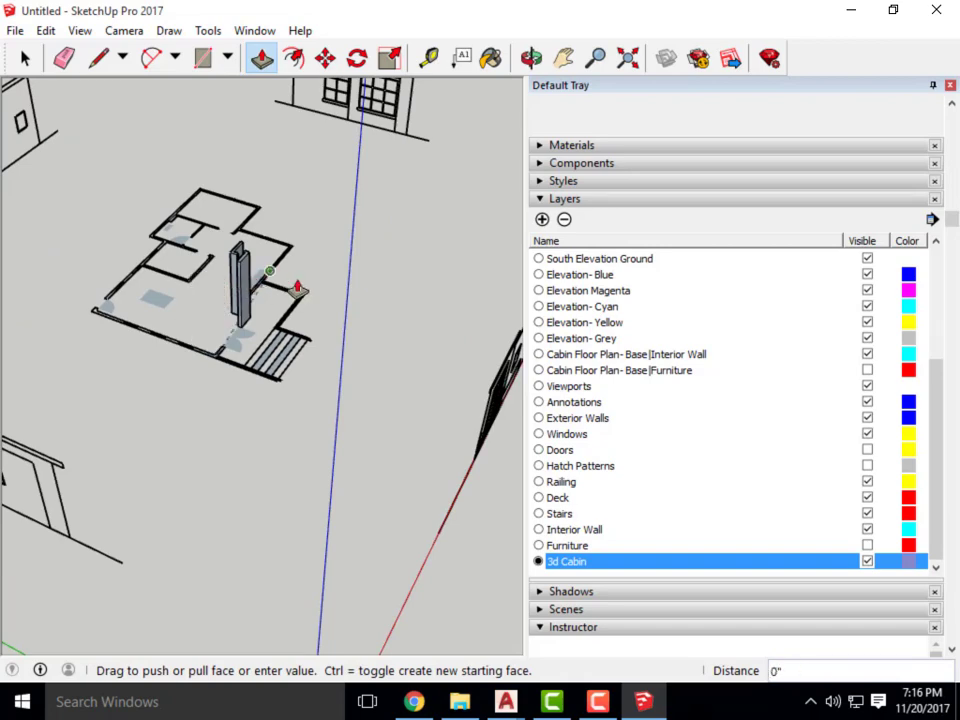
{"action": "middle_click_drag", "start_coordinate": [448, 345], "coordinate": [443, 300]}
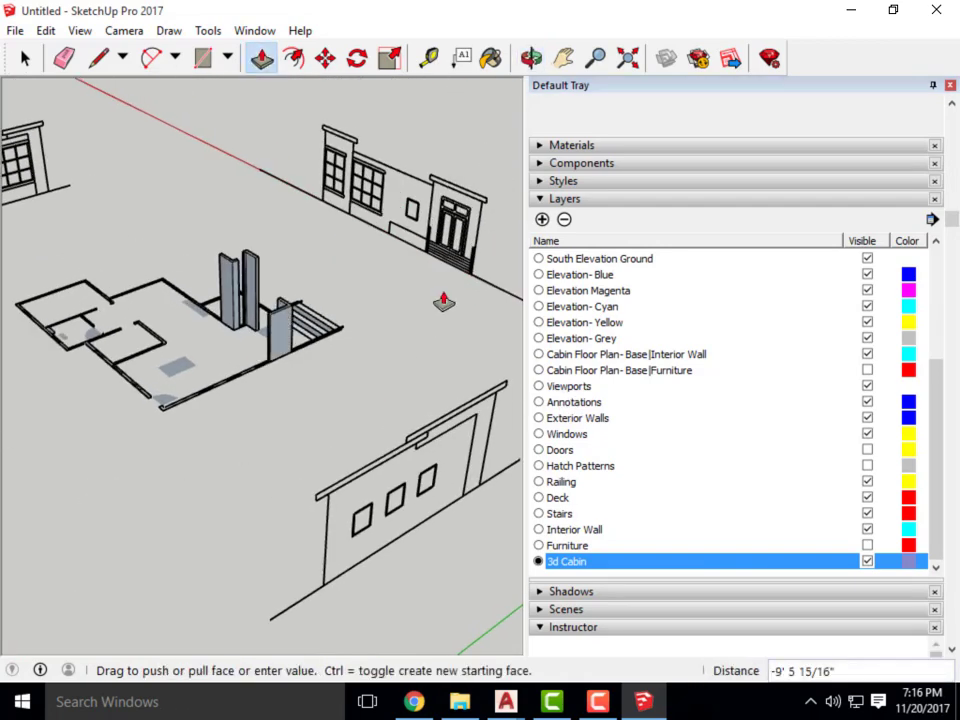
{"action": "scroll", "coordinate": [497, 193], "scroll_direction": "up", "scroll_amount": 4}
{"action": "scroll", "coordinate": [401, 272], "scroll_direction": "down", "scroll_amount": 5}
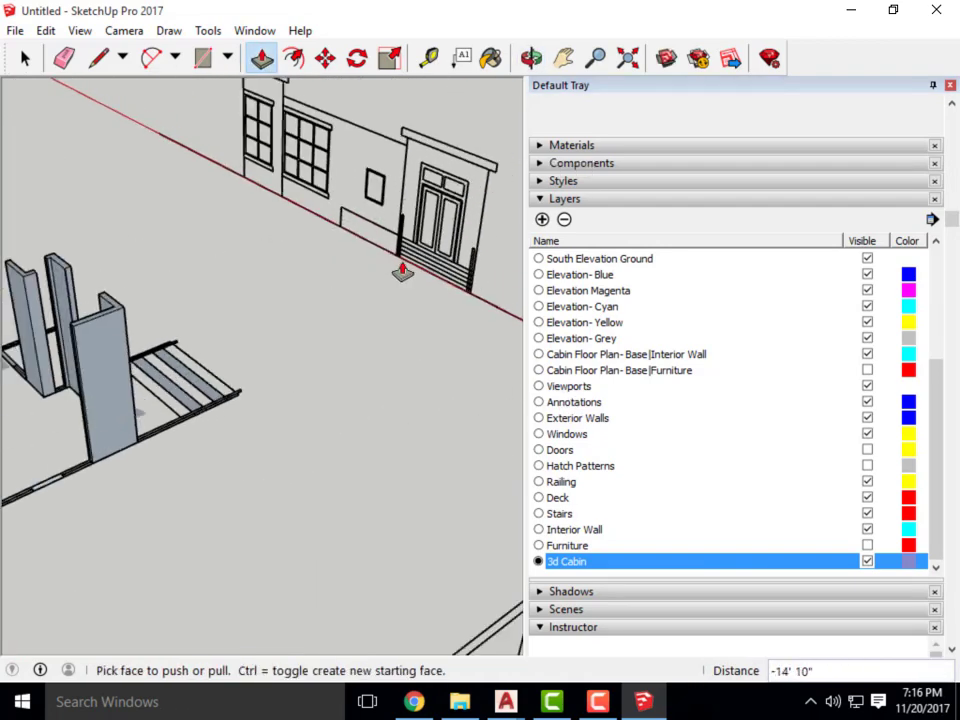
{"action": "middle_click_drag", "start_coordinate": [377, 354], "coordinate": [296, 364]}
{"action": "scroll", "coordinate": [341, 390], "scroll_direction": "down", "scroll_amount": 5}
{"action": "scroll", "coordinate": [200, 470], "scroll_direction": "up", "scroll_amount": 5}
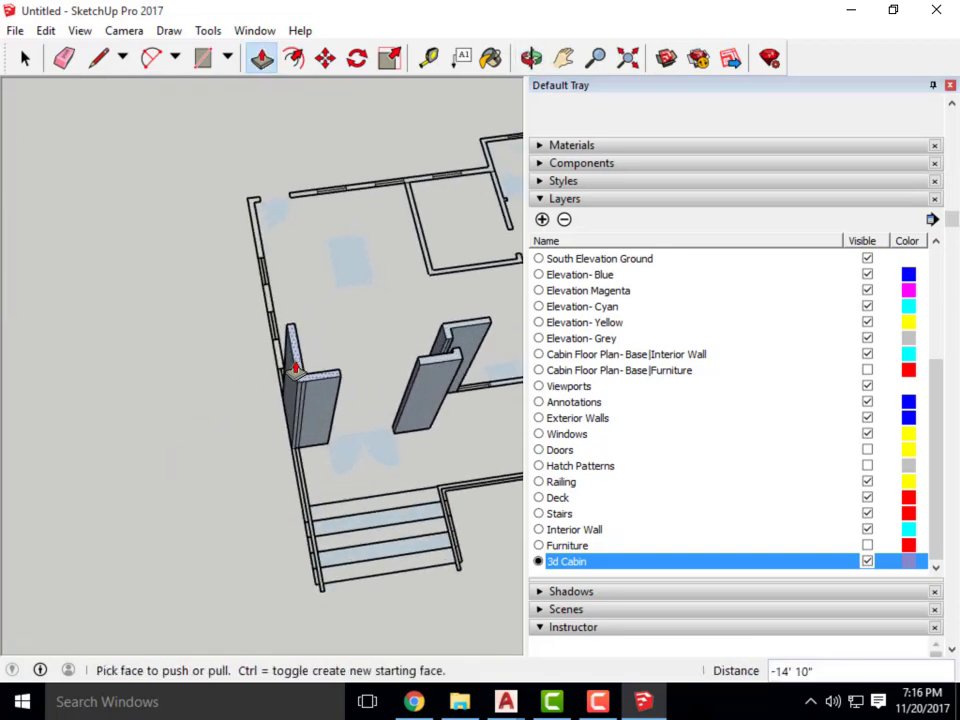
{"action": "scroll", "coordinate": [266, 360], "scroll_direction": "up", "scroll_amount": 3}
{"action": "scroll", "coordinate": [270, 400], "scroll_direction": "down", "scroll_amount": 3}
{"action": "scroll", "coordinate": [261, 401], "scroll_direction": "up", "scroll_amount": 5}
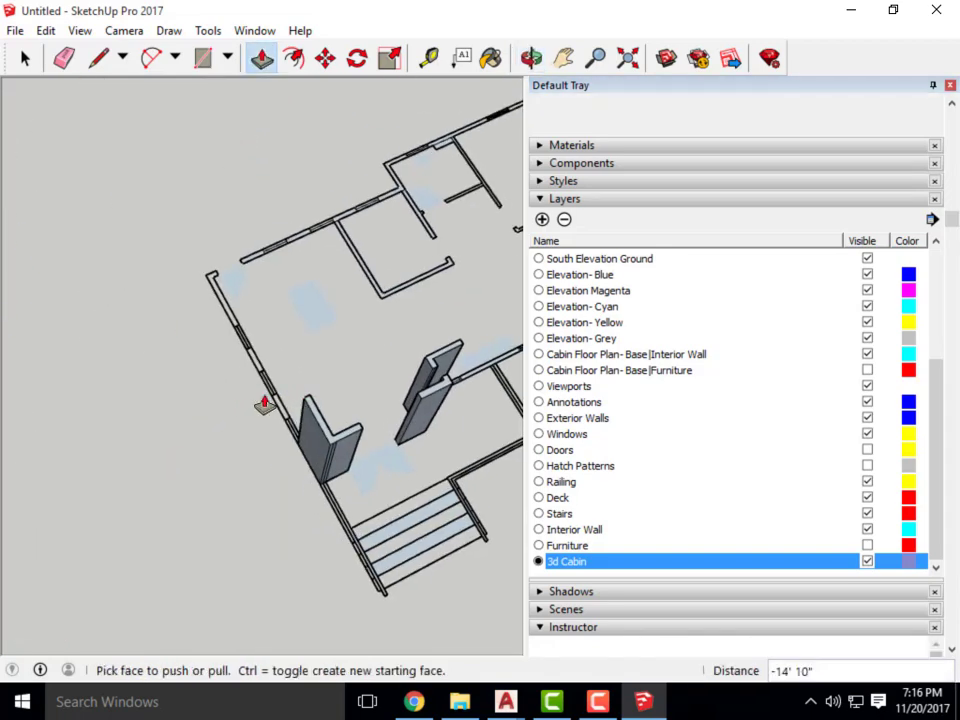
Draw a large rectangle from the outer wall edge to the wall corner.
{"action": "left_click", "coordinate": [212, 60]}
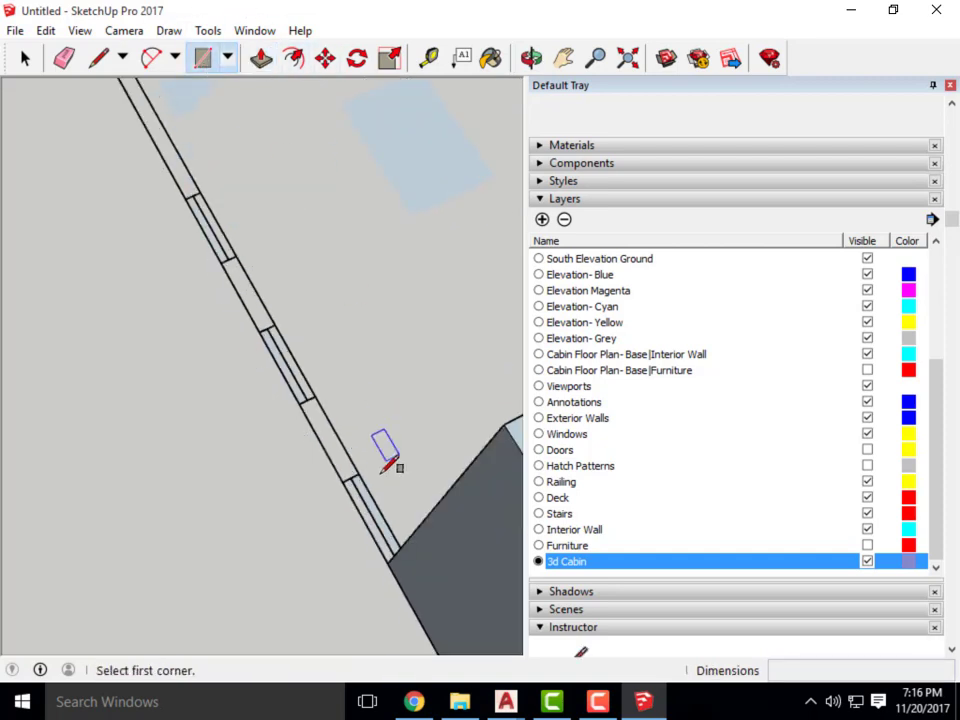
{"action": "scroll", "coordinate": [380, 470], "scroll_direction": "up", "scroll_amount": 2}
{"action": "left_click", "coordinate": [362, 489]}
{"action": "left_click", "coordinate": [272, 379]}
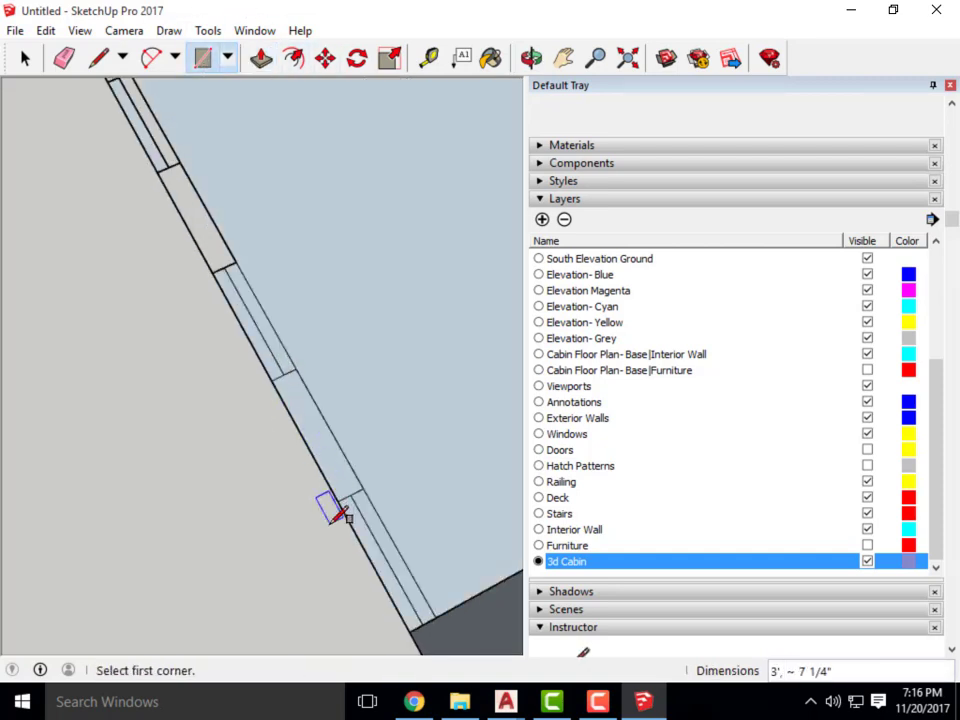
{"action": "scroll", "coordinate": [257, 289], "scroll_direction": "up", "scroll_amount": 2}
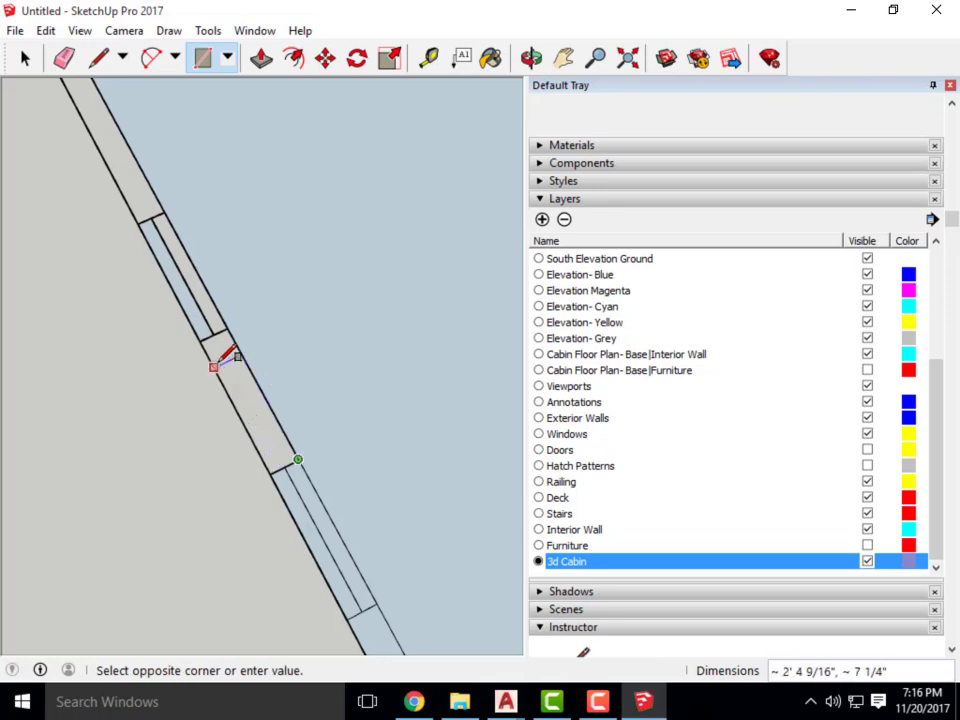
{"action": "left_click", "coordinate": [201, 339]}
{"action": "scroll", "coordinate": [300, 450], "scroll_direction": "down", "scroll_amount": 3}
{"action": "scroll", "coordinate": [218, 373], "scroll_direction": "up", "scroll_amount": 2}
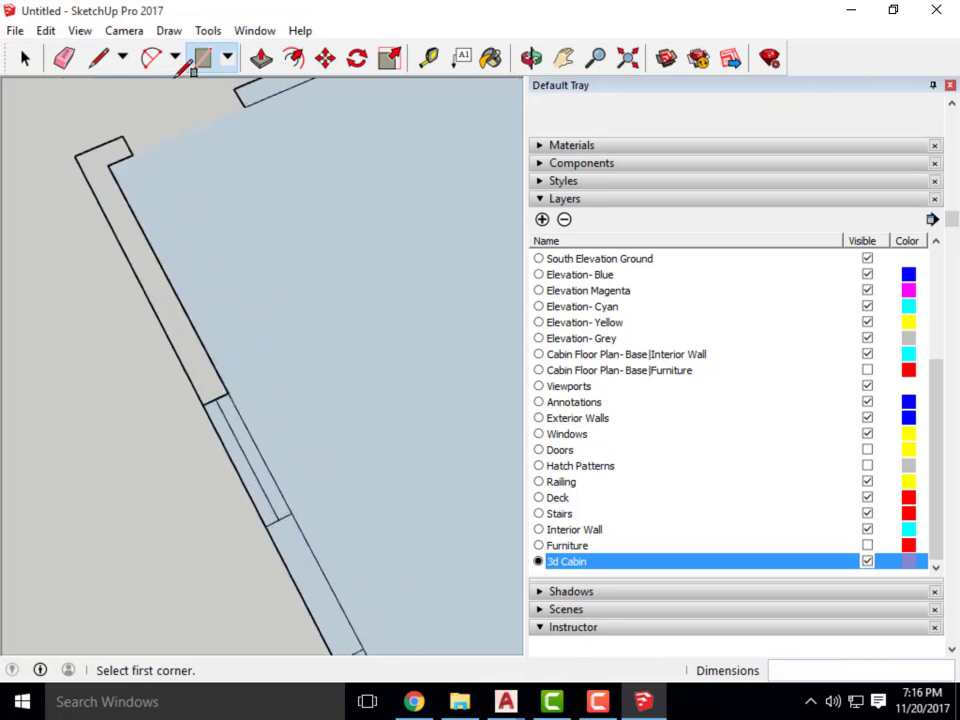
Start a line at the wall corner, then go back to the Select tool.
{"action": "left_click", "coordinate": [98, 60]}
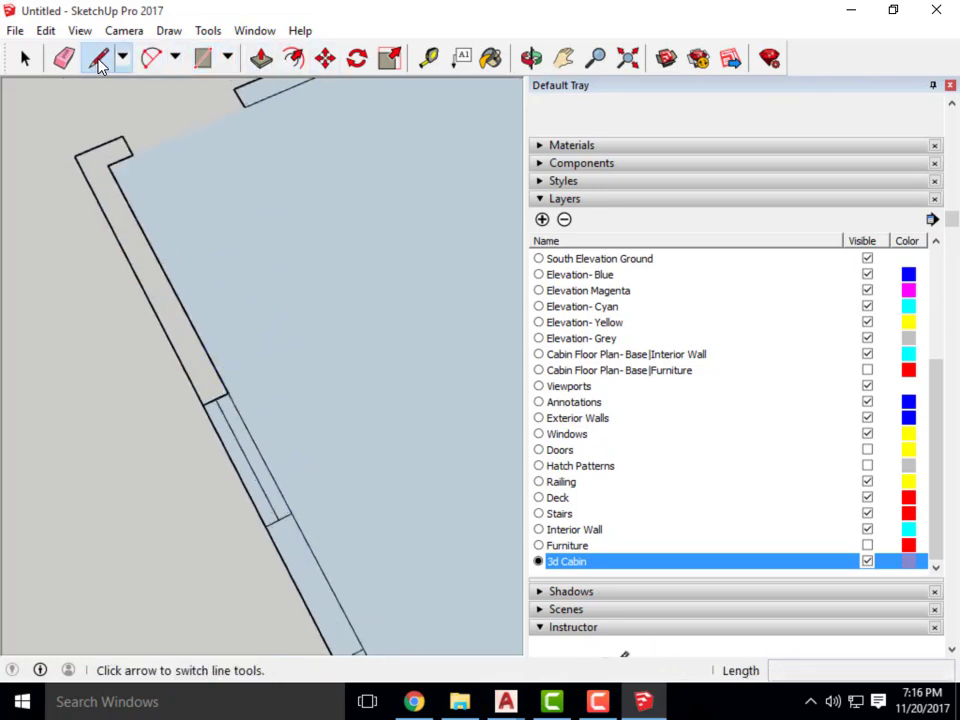
{"action": "left_click", "coordinate": [202, 404]}
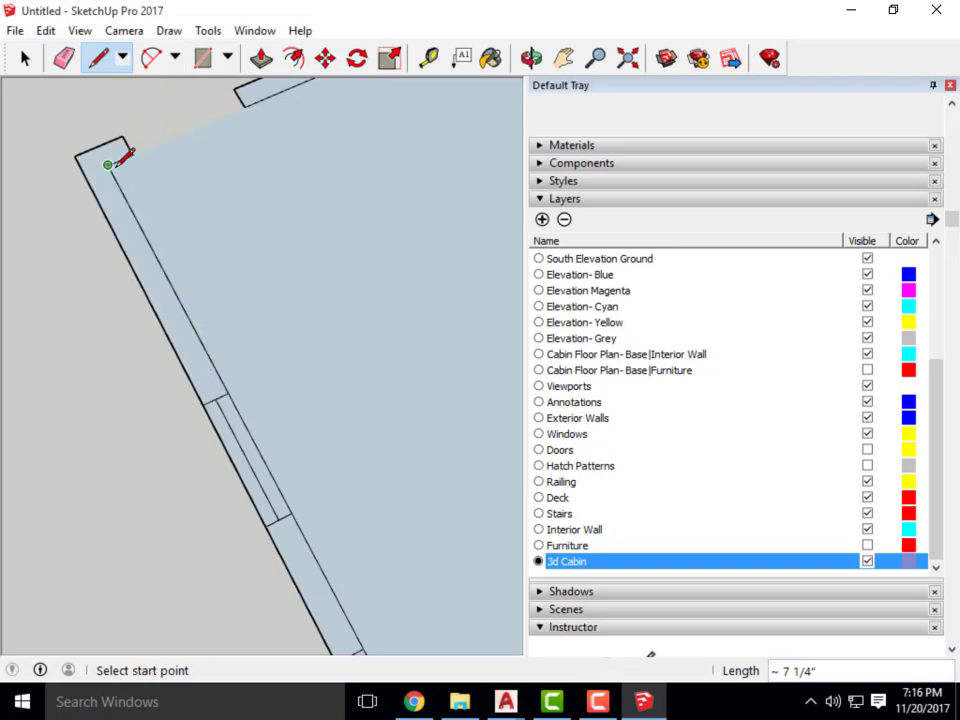
{"action": "left_click", "coordinate": [25, 57]}
{"action": "scroll", "coordinate": [148, 224], "scroll_direction": "down", "scroll_amount": 2}
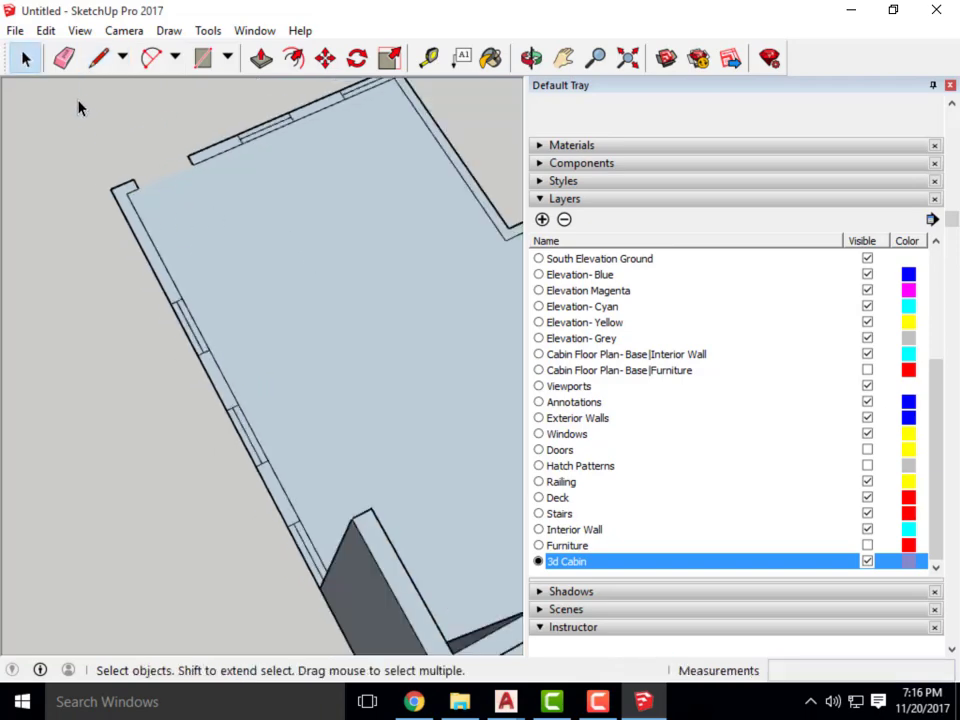
Select the large blue face and orbit around the cabin.
{"action": "left_click", "coordinate": [278, 280]}
{"action": "scroll", "coordinate": [276, 279], "scroll_direction": "up", "scroll_amount": 3}
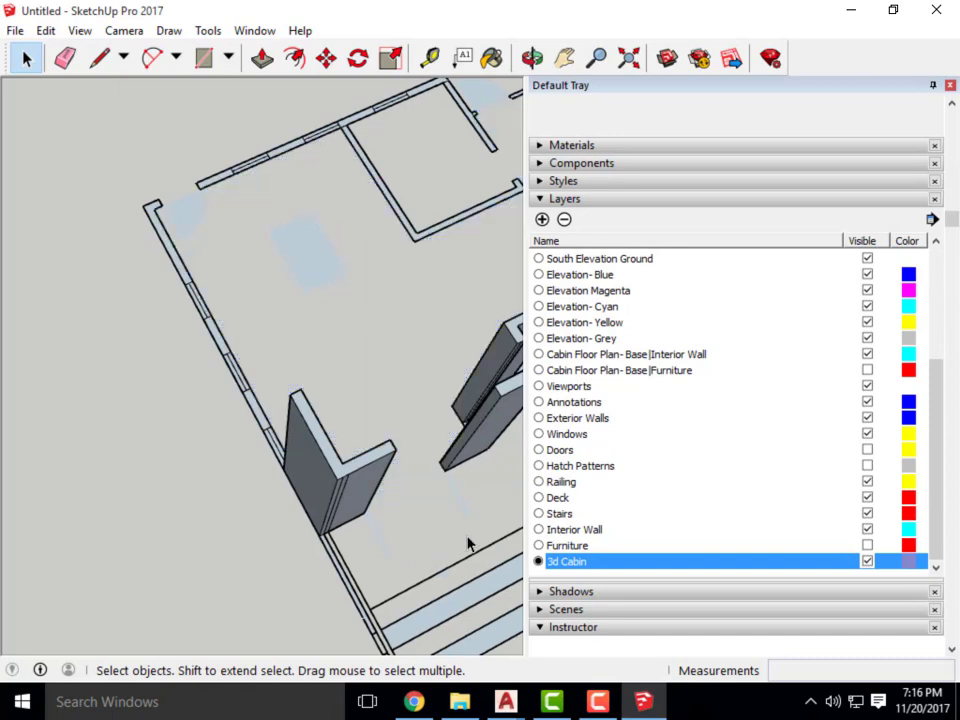
{"action": "scroll", "coordinate": [468, 543], "scroll_direction": "up", "scroll_amount": 2}
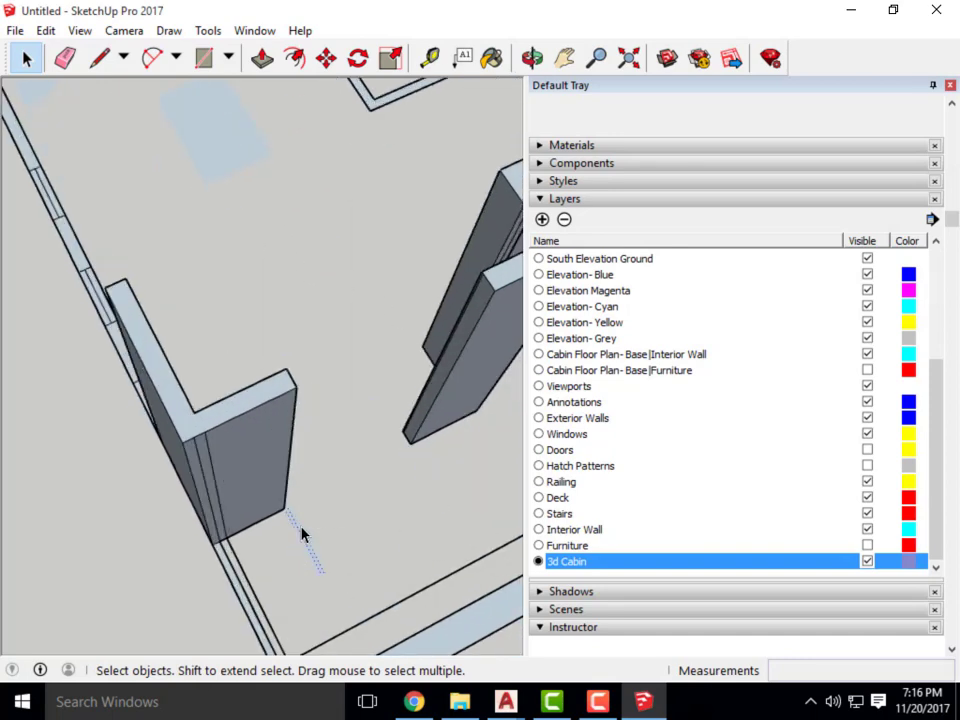
{"action": "scroll", "coordinate": [267, 367], "scroll_direction": "down", "scroll_amount": 3}
{"action": "scroll", "coordinate": [428, 261], "scroll_direction": "up", "scroll_amount": 4}
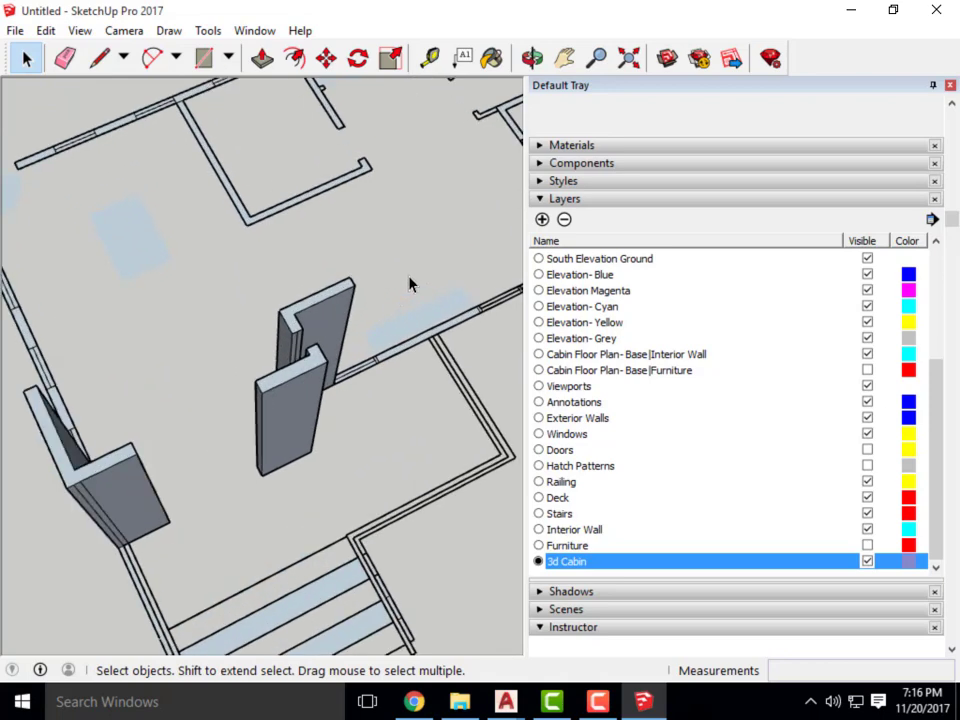
{"action": "scroll", "coordinate": [411, 279], "scroll_direction": "down", "scroll_amount": 5}
{"action": "middle_click_drag", "start_coordinate": [311, 371], "coordinate": [240, 150]}
{"action": "scroll", "coordinate": [418, 452], "scroll_direction": "down", "scroll_amount": 4}
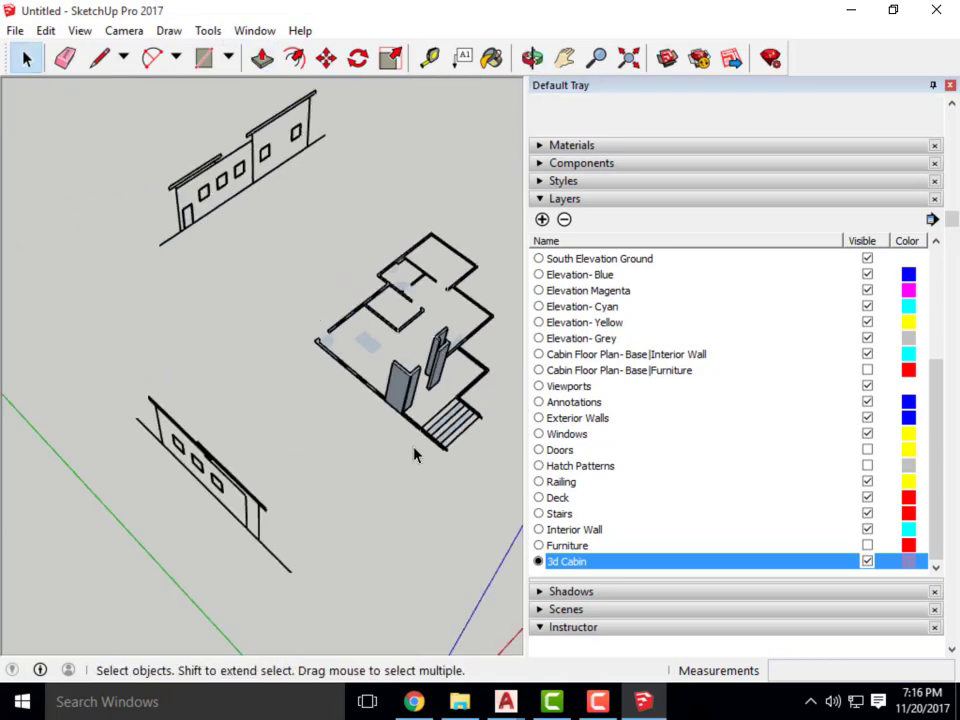
{"action": "scroll", "coordinate": [337, 402], "scroll_direction": "up", "scroll_amount": 8}
With Push/Pull, recess the window face deeper into the wall.
{"action": "left_click", "coordinate": [262, 59]}
{"action": "middle_click_drag", "start_coordinate": [320, 380], "coordinate": [348, 447]}
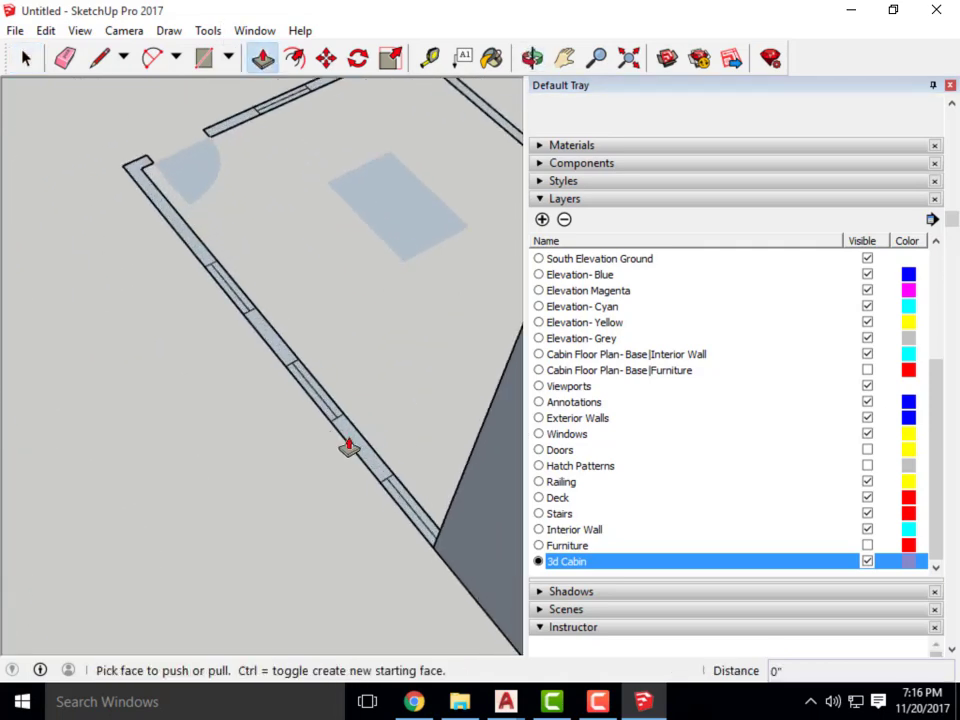
{"action": "double_click", "coordinate": [365, 461]}
{"action": "scroll", "coordinate": [375, 455], "scroll_direction": "down", "scroll_amount": 3}
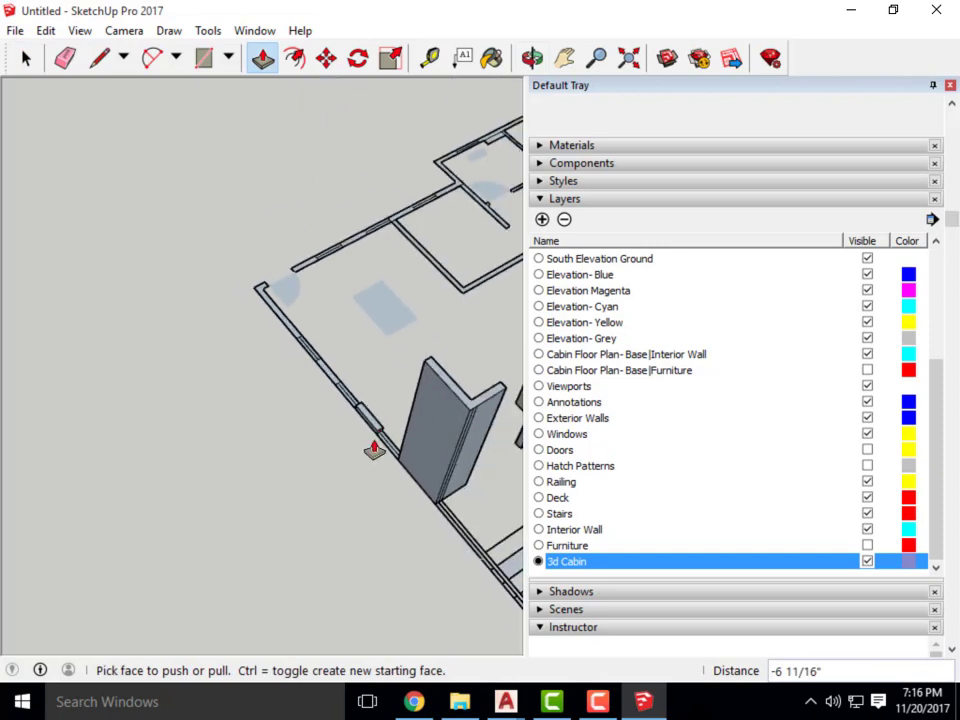
{"action": "scroll", "coordinate": [374, 450], "scroll_direction": "up", "scroll_amount": 3}
{"action": "left_click_drag", "start_coordinate": [373, 433], "coordinate": [381, 339]}
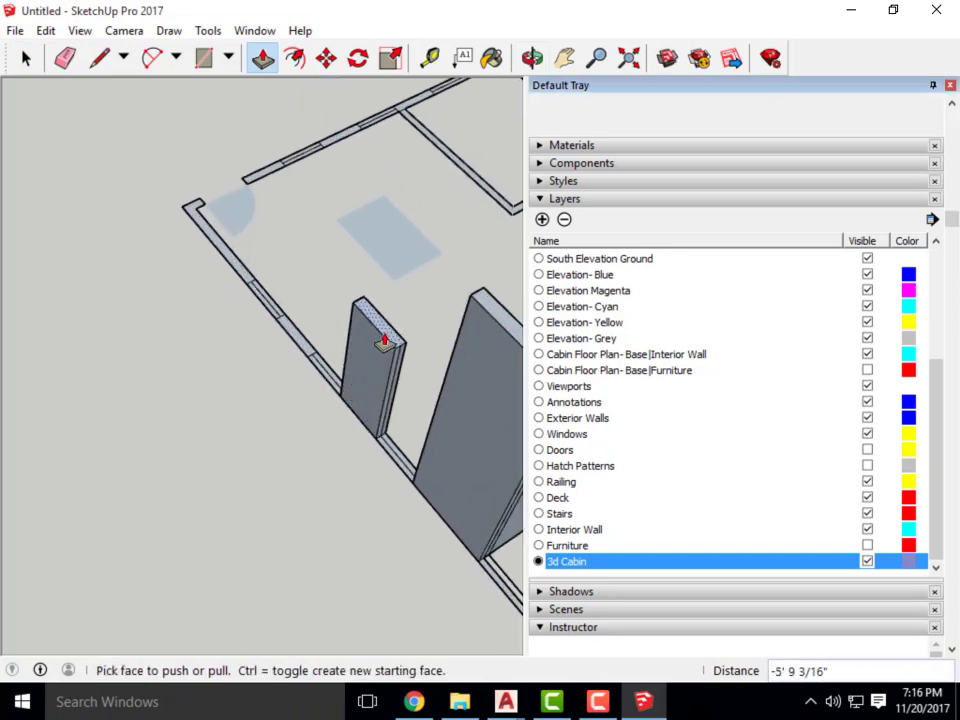
{"action": "scroll", "coordinate": [399, 390], "scroll_direction": "down", "scroll_amount": 3}
Pull the short and thin front wall pieces up to full wall height.
{"action": "middle_click_drag", "start_coordinate": [399, 390], "coordinate": [386, 579]}
{"action": "scroll", "coordinate": [270, 521], "scroll_direction": "up", "scroll_amount": 6}
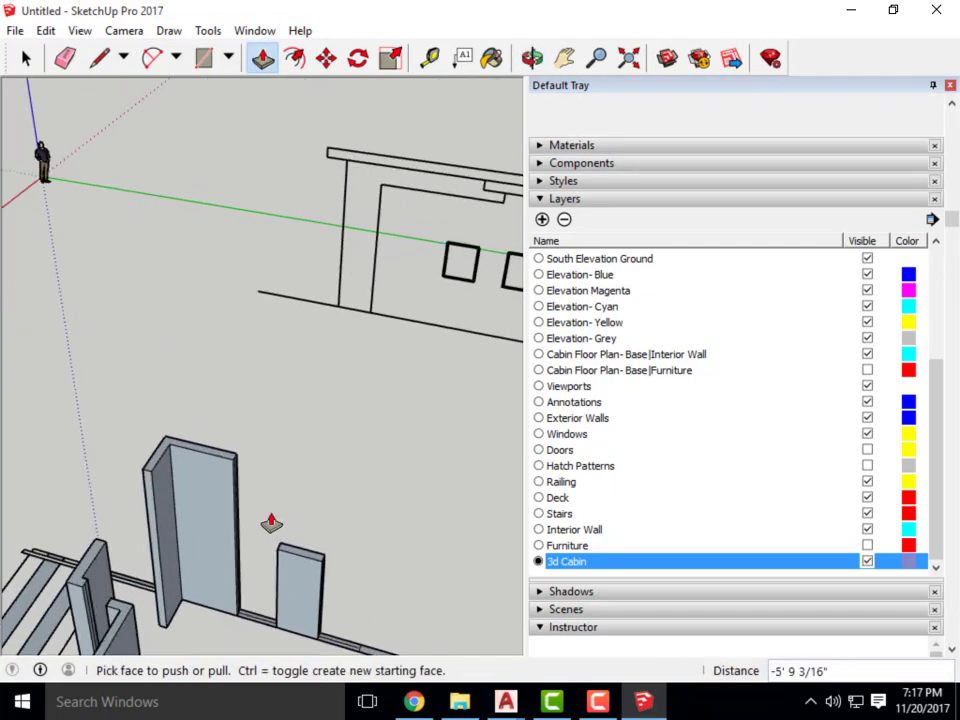
{"action": "scroll", "coordinate": [307, 489], "scroll_direction": "down", "scroll_amount": 3}
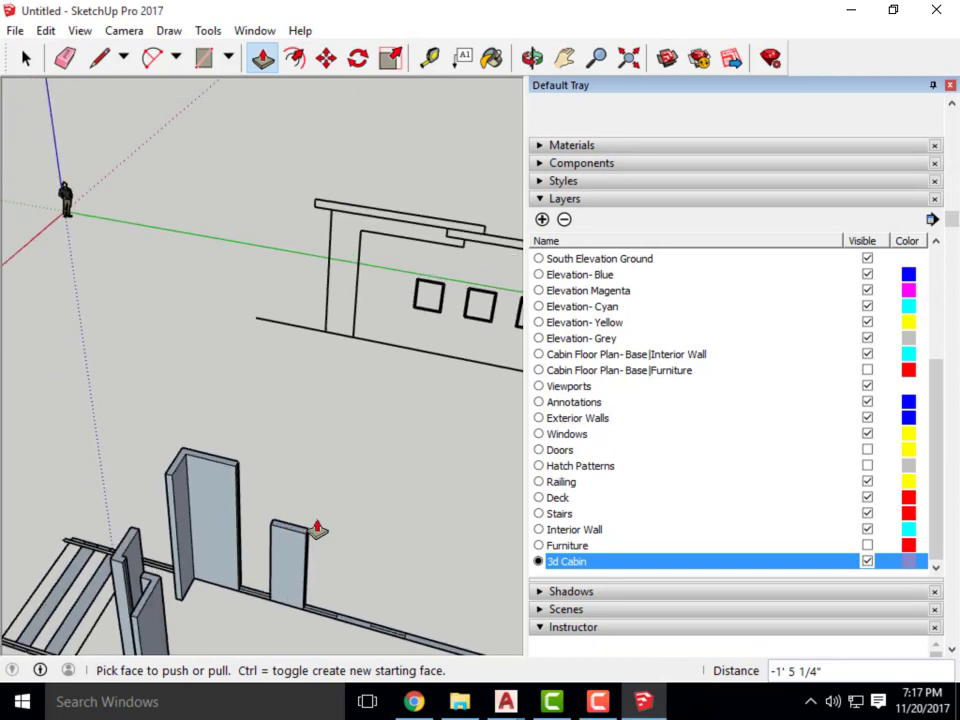
{"action": "middle_click_drag", "start_coordinate": [317, 527], "coordinate": [216, 523]}
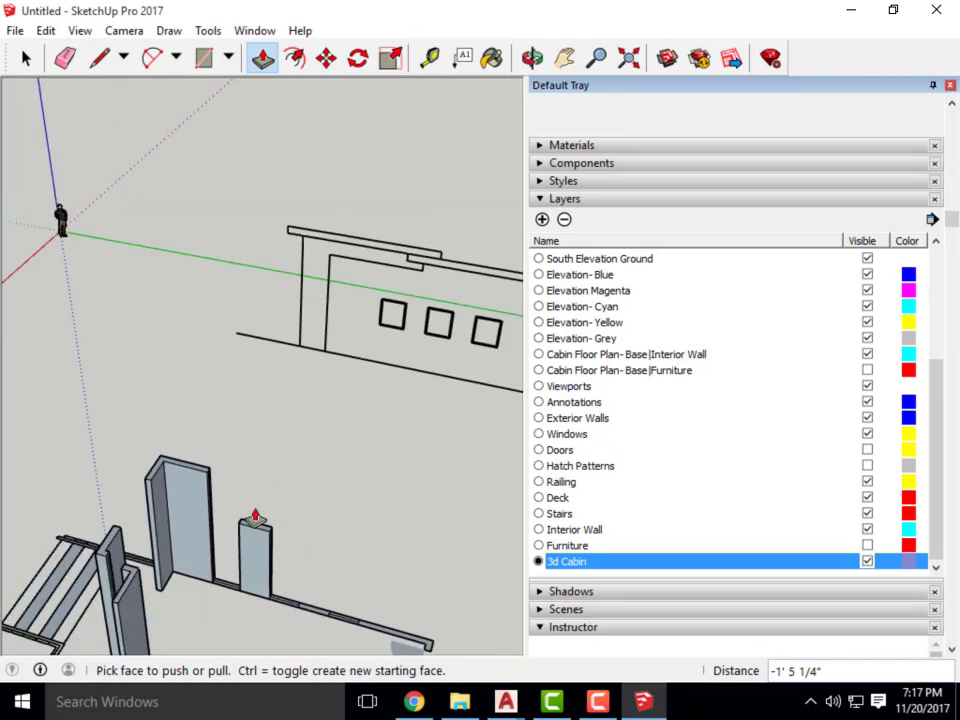
{"action": "scroll", "coordinate": [287, 540], "scroll_direction": "up", "scroll_amount": 4}
{"action": "left_click_drag", "start_coordinate": [257, 530], "coordinate": [341, 212]}
{"action": "middle_click_drag", "start_coordinate": [340, 330], "coordinate": [270, 388]}
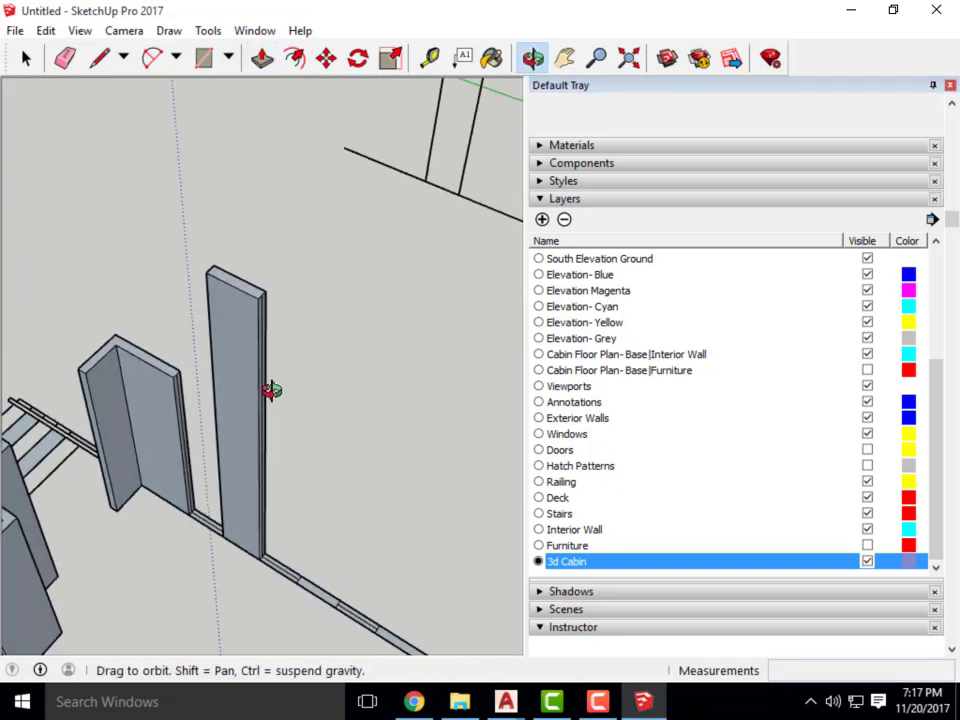
{"action": "scroll", "coordinate": [266, 379], "scroll_direction": "down", "scroll_amount": 4}
{"action": "scroll", "coordinate": [300, 310], "scroll_direction": "up", "scroll_amount": 2}
{"action": "scroll", "coordinate": [250, 340], "scroll_direction": "up", "scroll_amount": 3}
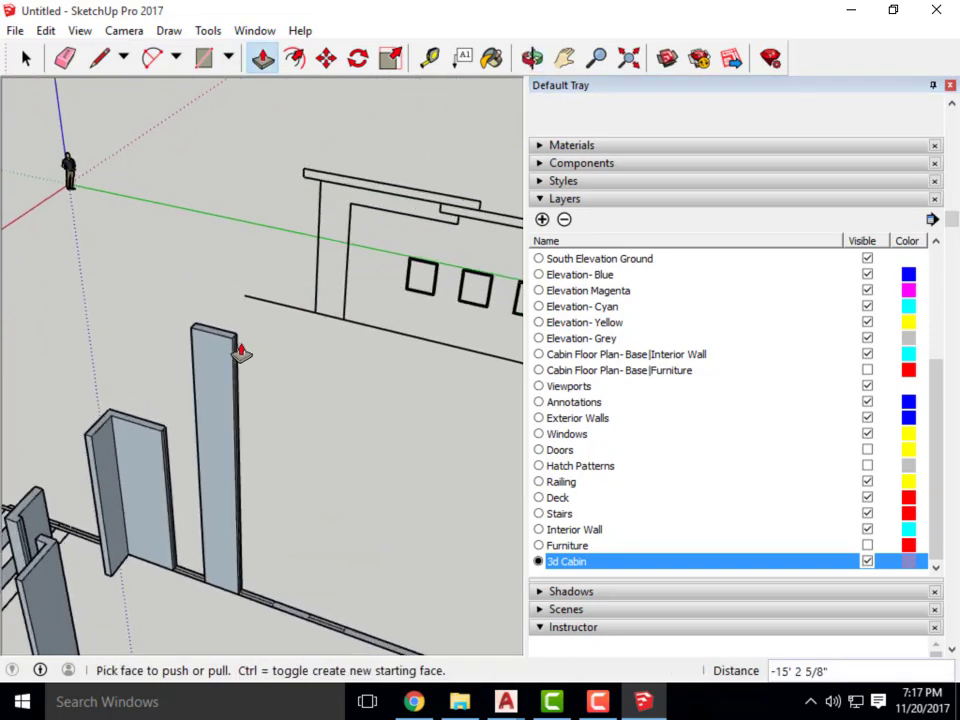
{"action": "left_click_drag", "start_coordinate": [221, 334], "coordinate": [377, 184]}
Raise the small block on the front wall into a tall pillar.
{"action": "scroll", "coordinate": [262, 292], "scroll_direction": "down", "scroll_amount": 3}
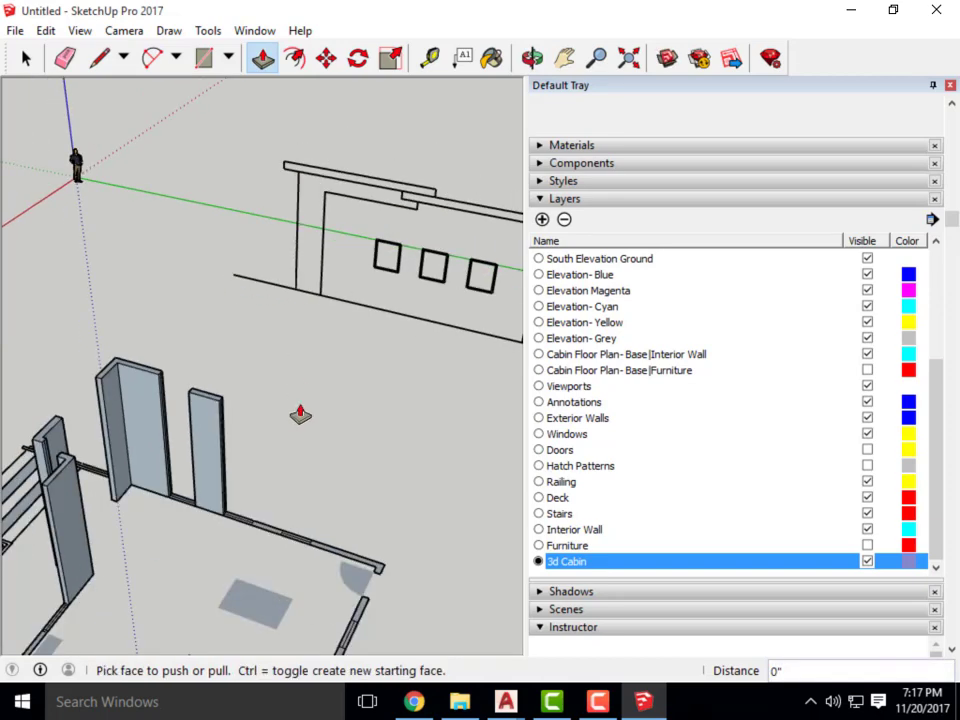
{"action": "middle_click_drag", "start_coordinate": [296, 411], "coordinate": [410, 497]}
{"action": "scroll", "coordinate": [354, 500], "scroll_direction": "up", "scroll_amount": 2}
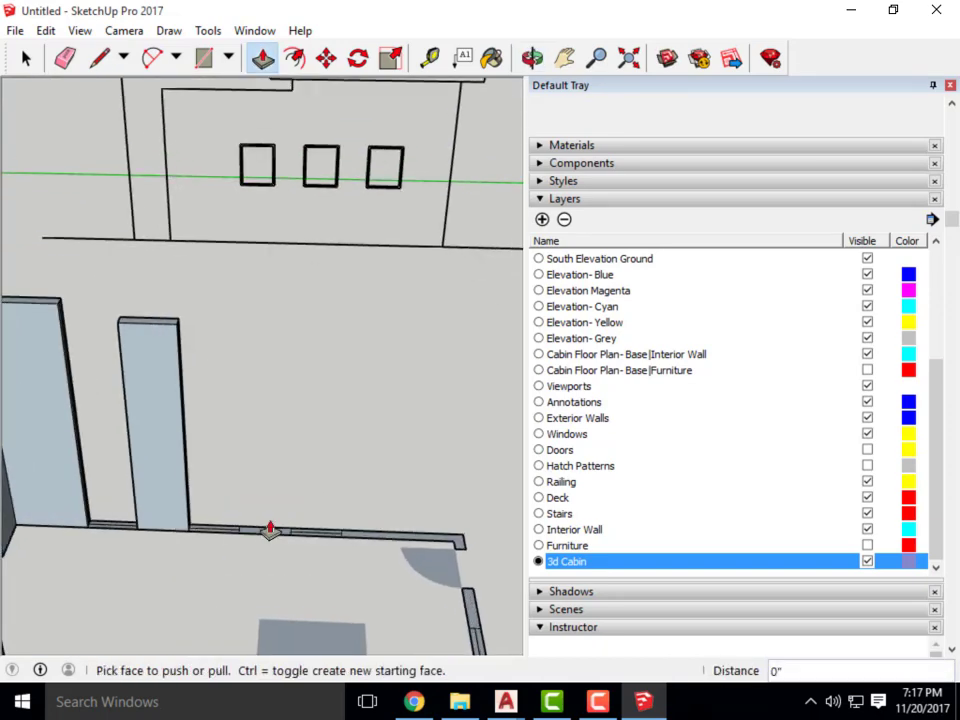
{"action": "left_click_drag", "start_coordinate": [269, 481], "coordinate": [267, 271]}
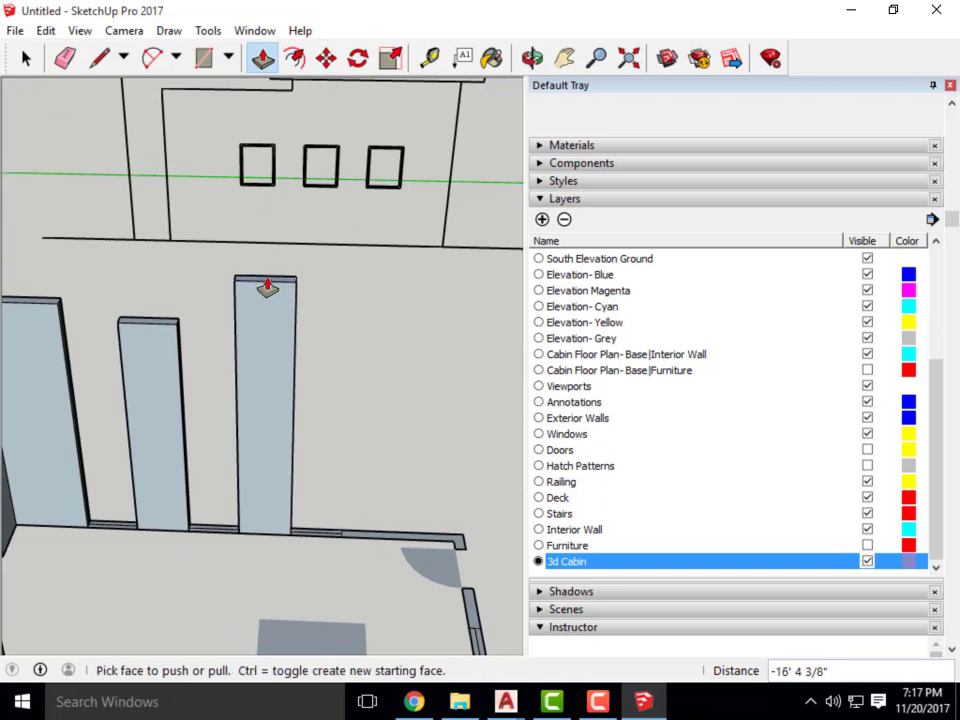
Match the pillar to the neighbouring wall height and raise the lower-right floor face into a block.
{"action": "left_click_drag", "start_coordinate": [267, 287], "coordinate": [163, 100]}
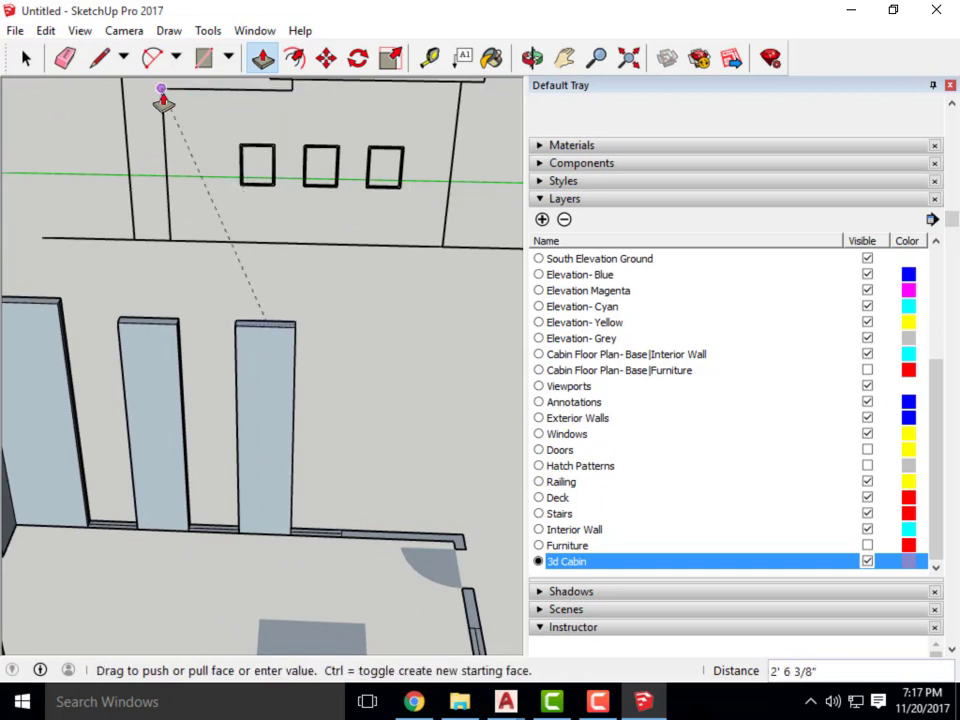
{"action": "scroll", "coordinate": [405, 555], "scroll_direction": "up", "scroll_amount": 2}
{"action": "left_click_drag", "start_coordinate": [386, 540], "coordinate": [301, 118]}
{"action": "scroll", "coordinate": [400, 420], "scroll_direction": "down", "scroll_amount": 2}
{"action": "scroll", "coordinate": [341, 343], "scroll_direction": "down", "scroll_amount": 2}
Pull the corner wall up and snap it to the other walls' height.
{"action": "middle_click_drag", "start_coordinate": [443, 457], "coordinate": [435, 379]}
{"action": "scroll", "coordinate": [435, 379], "scroll_direction": "up", "scroll_amount": 6}
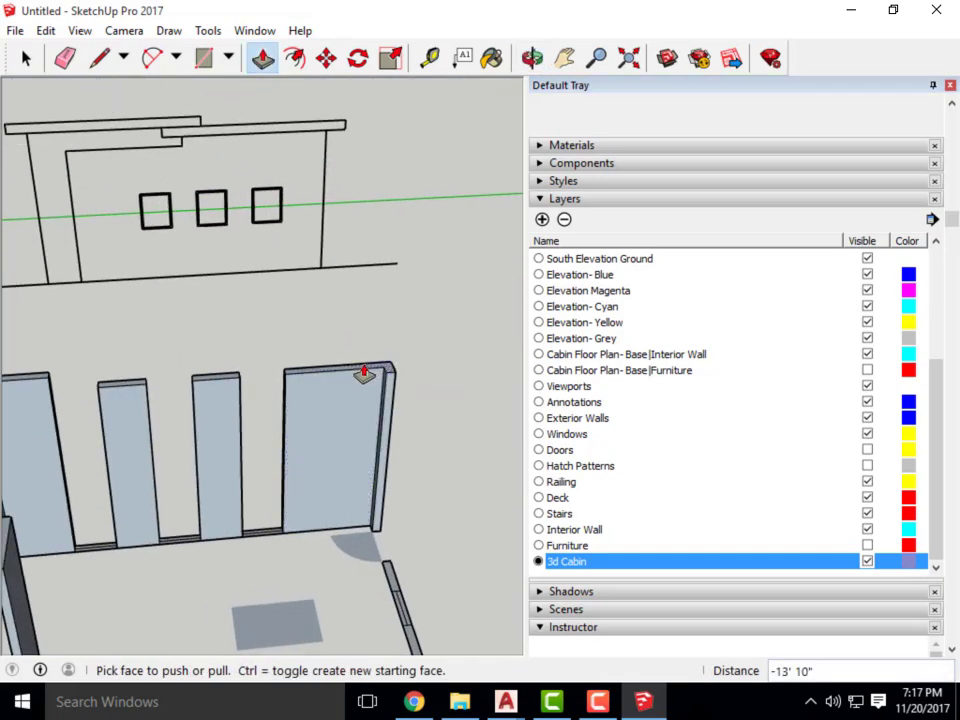
{"action": "left_click_drag", "start_coordinate": [364, 374], "coordinate": [326, 157]}
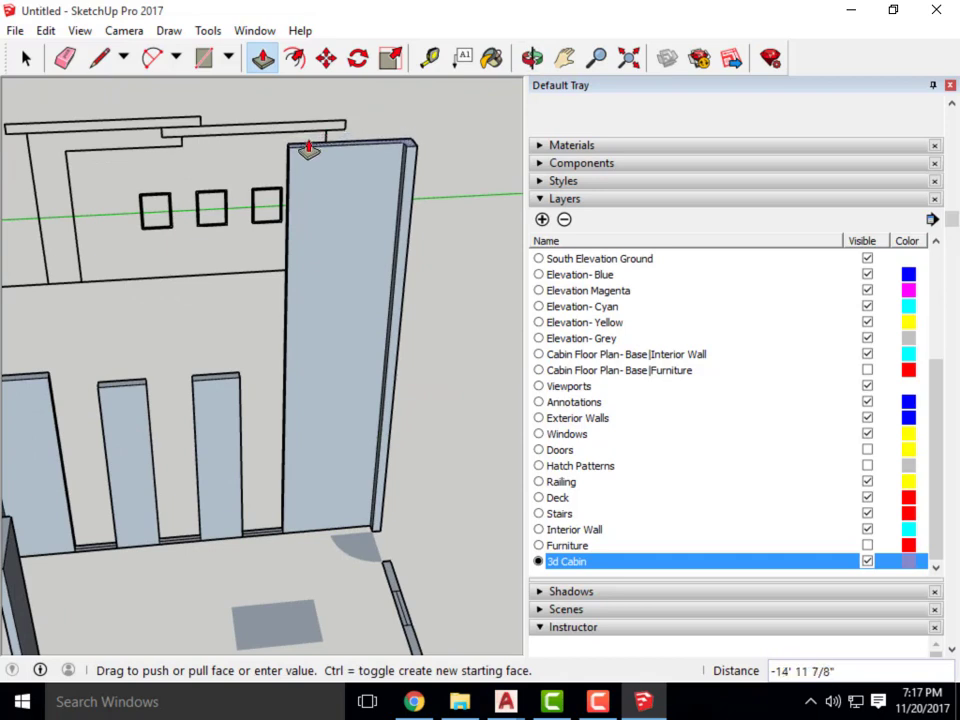
{"action": "left_click_drag", "start_coordinate": [195, 155], "coordinate": [182, 146]}
{"action": "scroll", "coordinate": [264, 231], "scroll_direction": "down", "scroll_amount": 2}
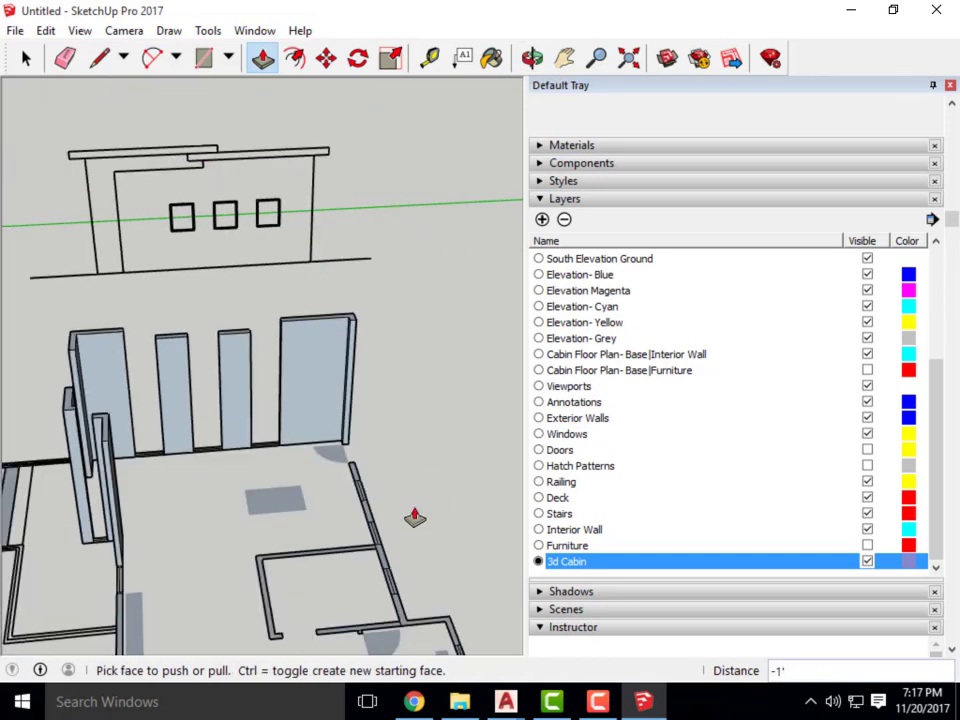
{"action": "scroll", "coordinate": [354, 519], "scroll_direction": "down", "scroll_amount": 4}
Raise the wall face near the stairs to 13' 10".
{"action": "mouse_move", "coordinate": [407, 519]}
{"action": "middle_mouse_down"}
{"action": "mouse_move", "coordinate": [367, 568]}
{"action": "mouse_move", "coordinate": [343, 446]}
{"action": "mouse_move", "coordinate": [231, 561]}
{"action": "mouse_move", "coordinate": [339, 519]}
{"action": "middle_mouse_up"}
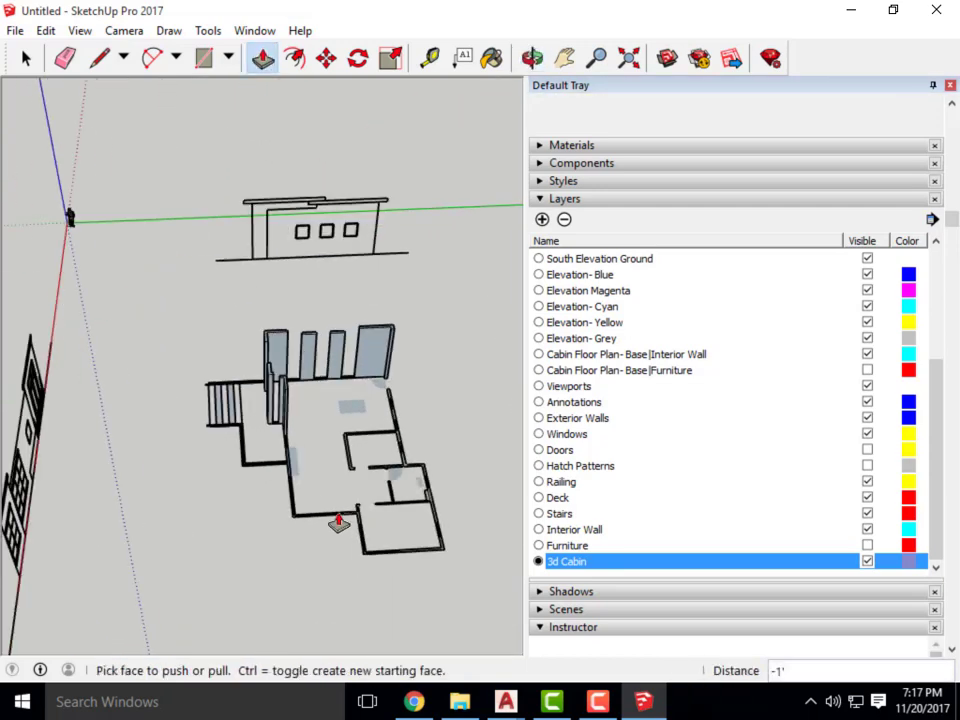
{"action": "scroll", "coordinate": [84, 530], "scroll_direction": "up", "scroll_amount": 3}
{"action": "scroll", "coordinate": [336, 493], "scroll_direction": "down", "scroll_amount": 2}
{"action": "scroll", "coordinate": [272, 476], "scroll_direction": "up", "scroll_amount": 8}
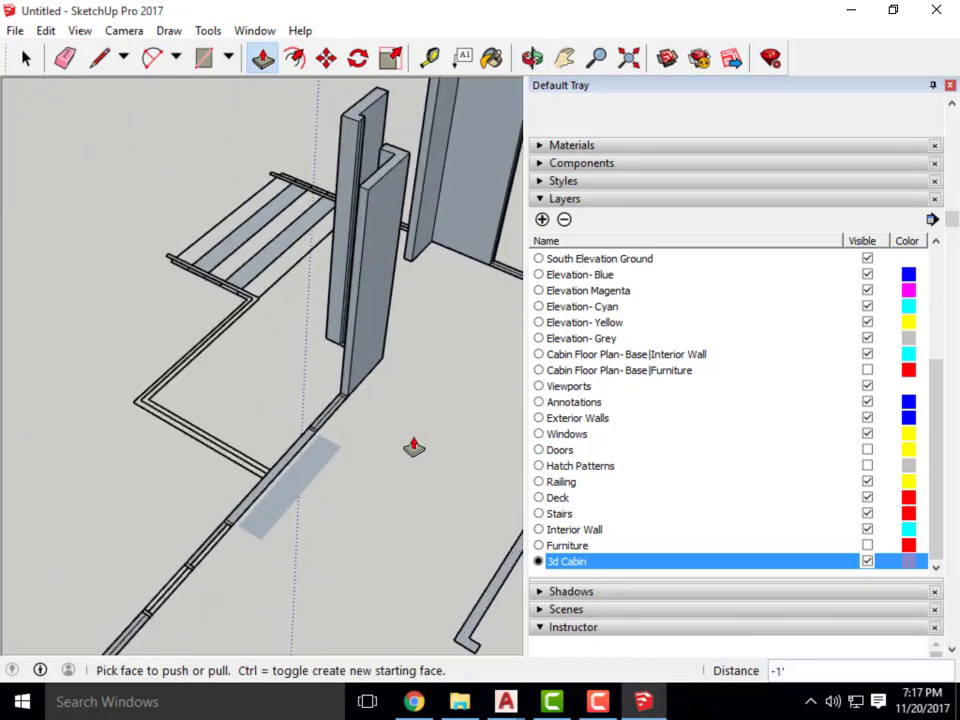
{"action": "scroll", "coordinate": [245, 498], "scroll_direction": "down", "scroll_amount": 1}
{"action": "left_click", "coordinate": [255, 508]}
{"action": "scroll", "coordinate": [315, 435], "scroll_direction": "down", "scroll_amount": 3}
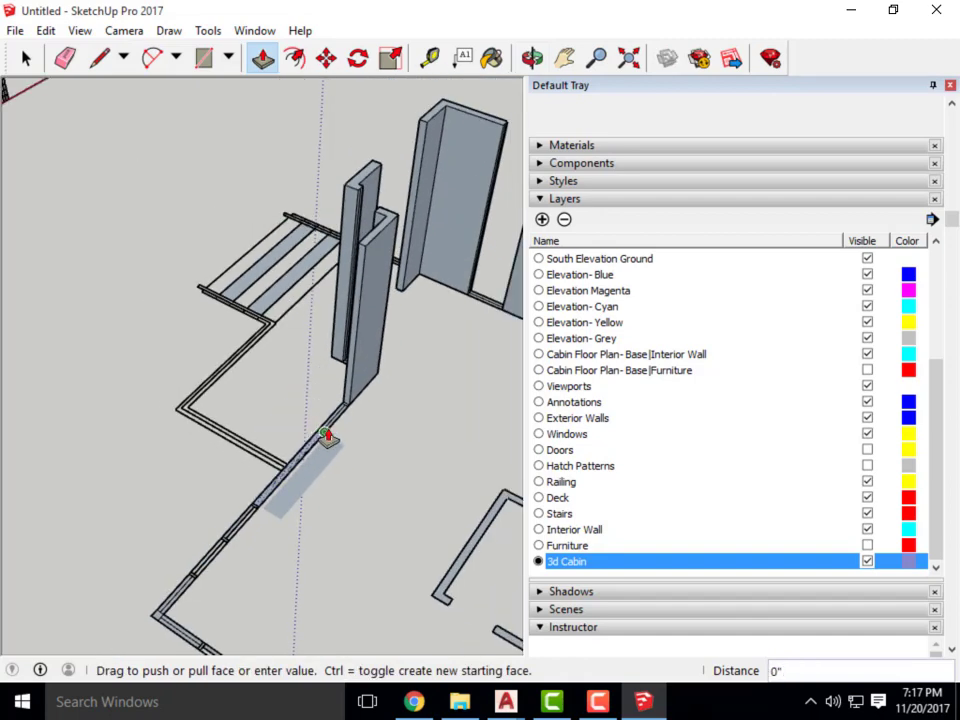
{"action": "scroll", "coordinate": [65, 268], "scroll_direction": "down", "scroll_amount": 2}
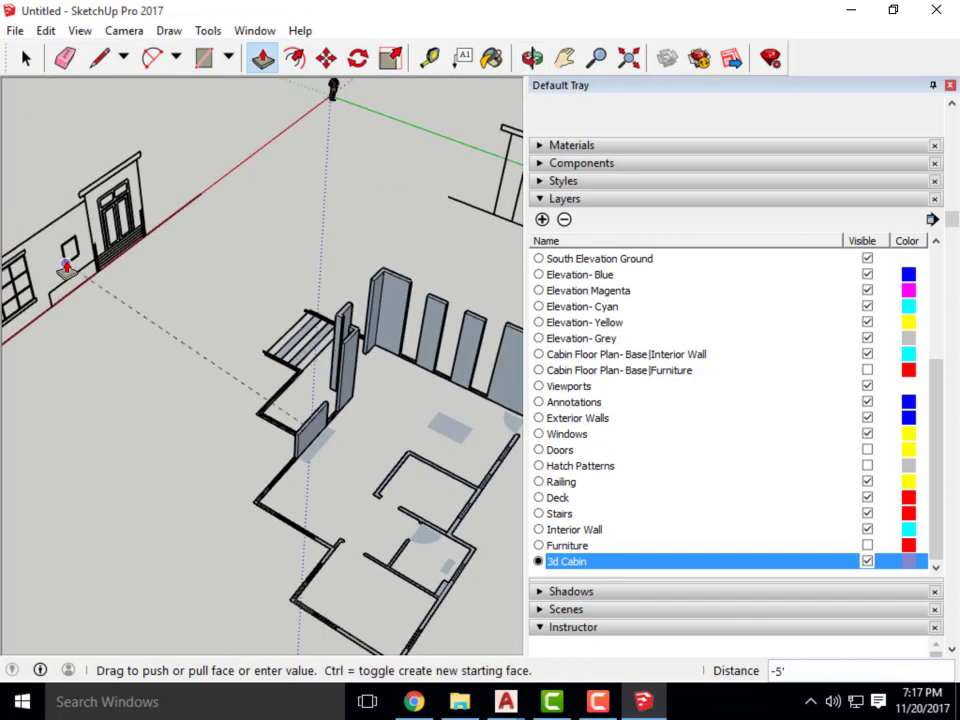
{"action": "left_click", "coordinate": [85, 210]}
{"action": "scroll", "coordinate": [313, 418], "scroll_direction": "down", "scroll_amount": 5}
{"action": "scroll", "coordinate": [214, 386], "scroll_direction": "up", "scroll_amount": 8}
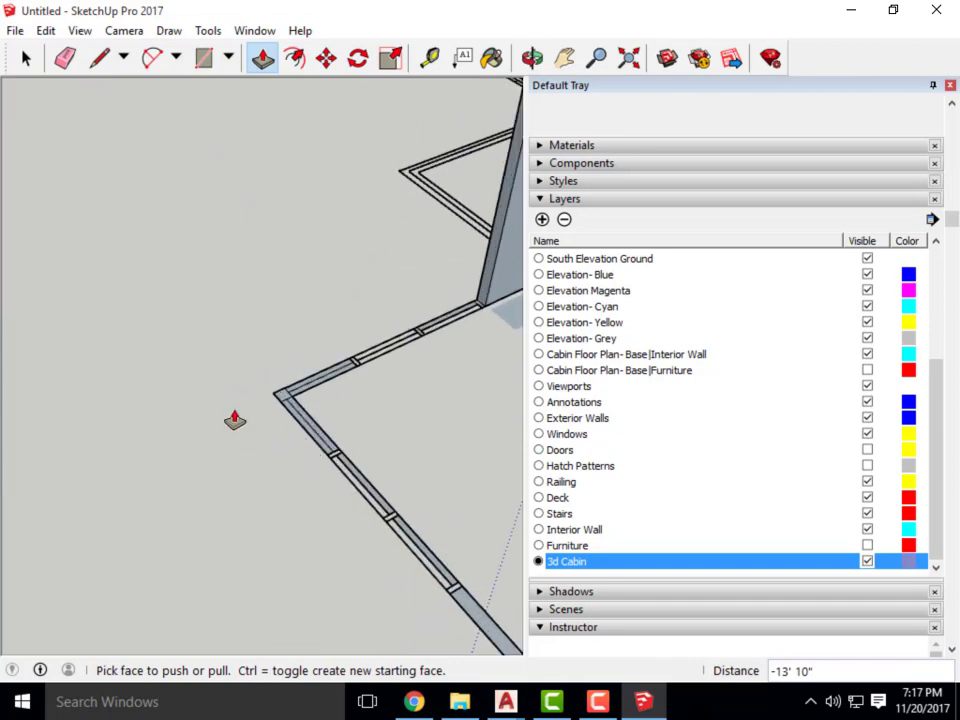
{"action": "left_click", "coordinate": [27, 60]}
{"action": "scroll", "coordinate": [115, 310], "scroll_direction": "down", "scroll_amount": 3}
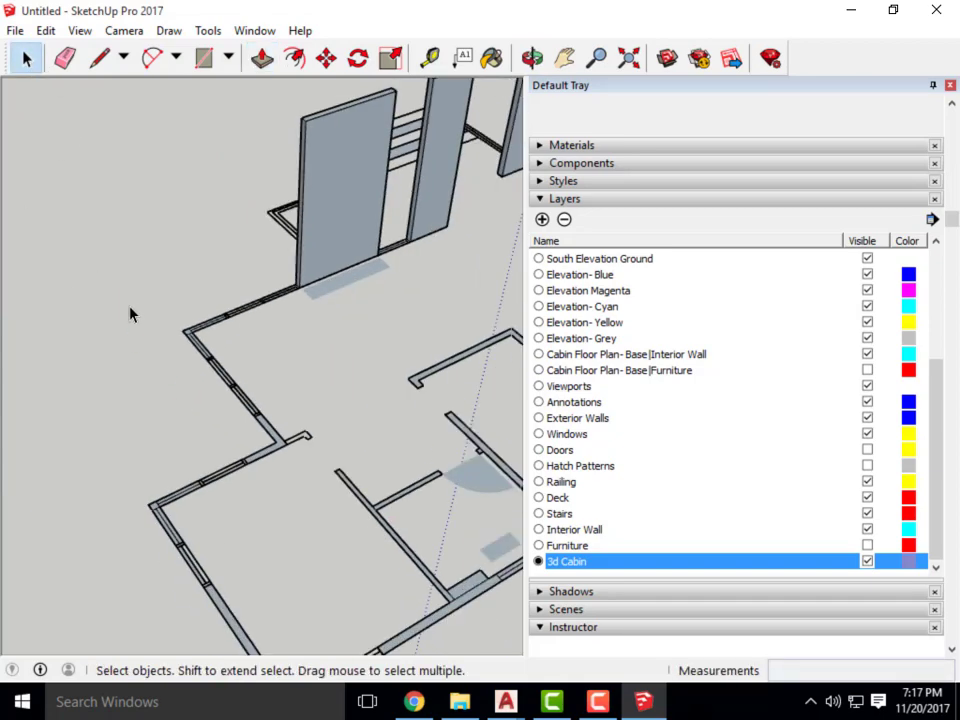
{"action": "scroll", "coordinate": [306, 465], "scroll_direction": "up", "scroll_amount": 4}
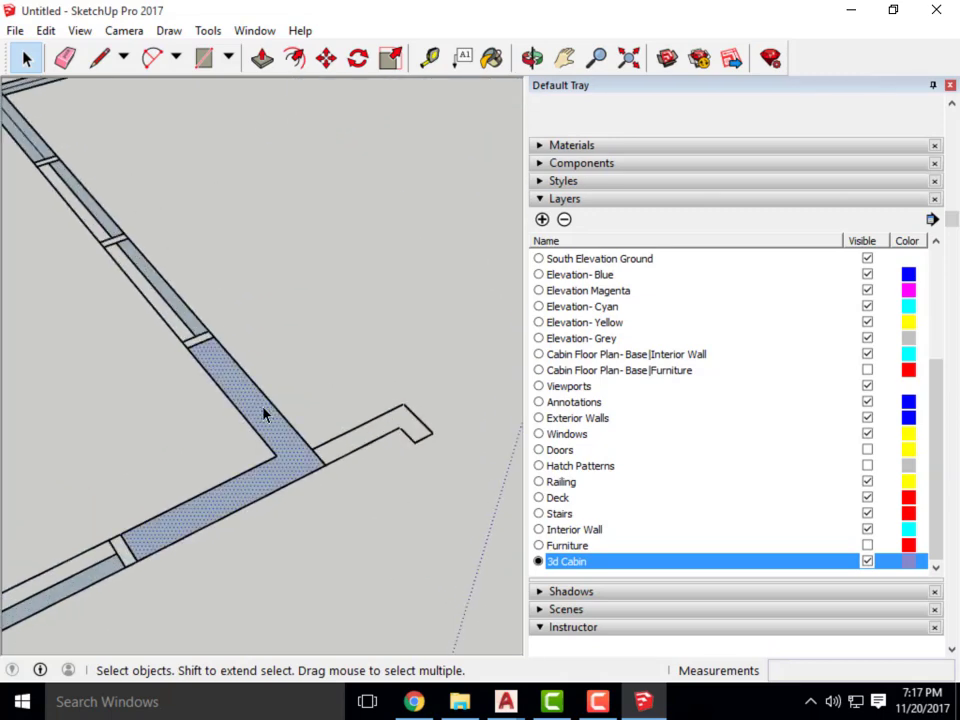
{"action": "scroll", "coordinate": [369, 384], "scroll_direction": "down", "scroll_amount": 6}
{"action": "middle_click_drag", "start_coordinate": [386, 392], "coordinate": [193, 283]}
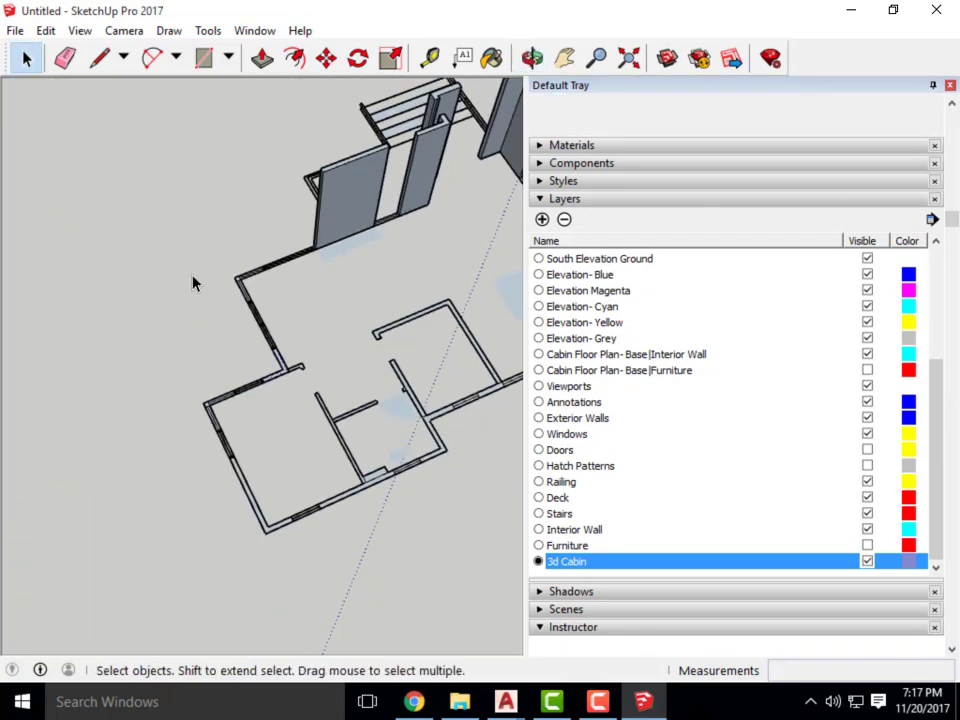
{"action": "scroll", "coordinate": [287, 332], "scroll_direction": "down", "scroll_amount": 4}
{"action": "middle_click_drag", "start_coordinate": [287, 332], "coordinate": [261, 394]}
{"action": "scroll", "coordinate": [312, 289], "scroll_direction": "up", "scroll_amount": 5}
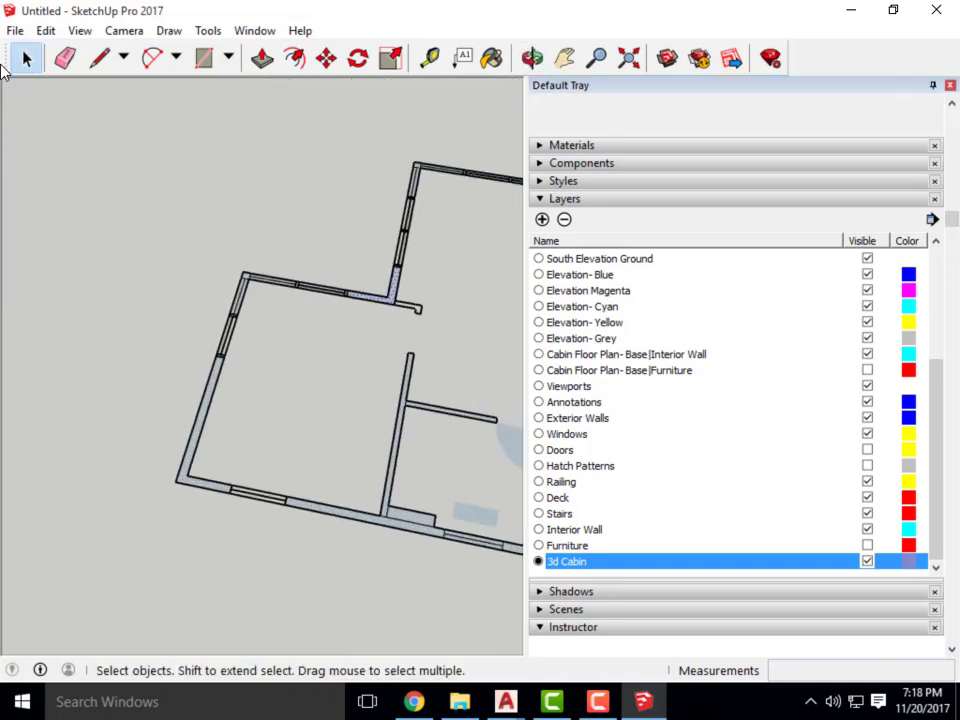
{"action": "scroll", "coordinate": [335, 236], "scroll_direction": "down", "scroll_amount": 4}
{"action": "middle_click_drag", "start_coordinate": [381, 257], "coordinate": [339, 255]}
{"action": "scroll", "coordinate": [339, 255], "scroll_direction": "up", "scroll_amount": 6}
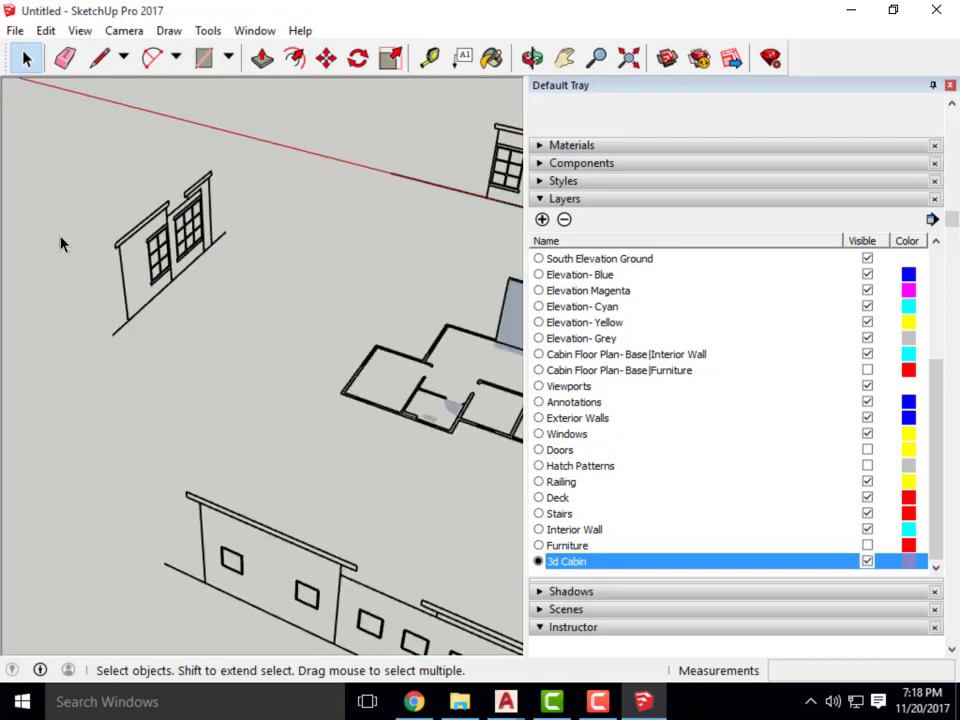
{"action": "middle_click_drag", "start_coordinate": [197, 326], "coordinate": [230, 486]}
{"action": "scroll", "coordinate": [201, 301], "scroll_direction": "up", "scroll_amount": 4}
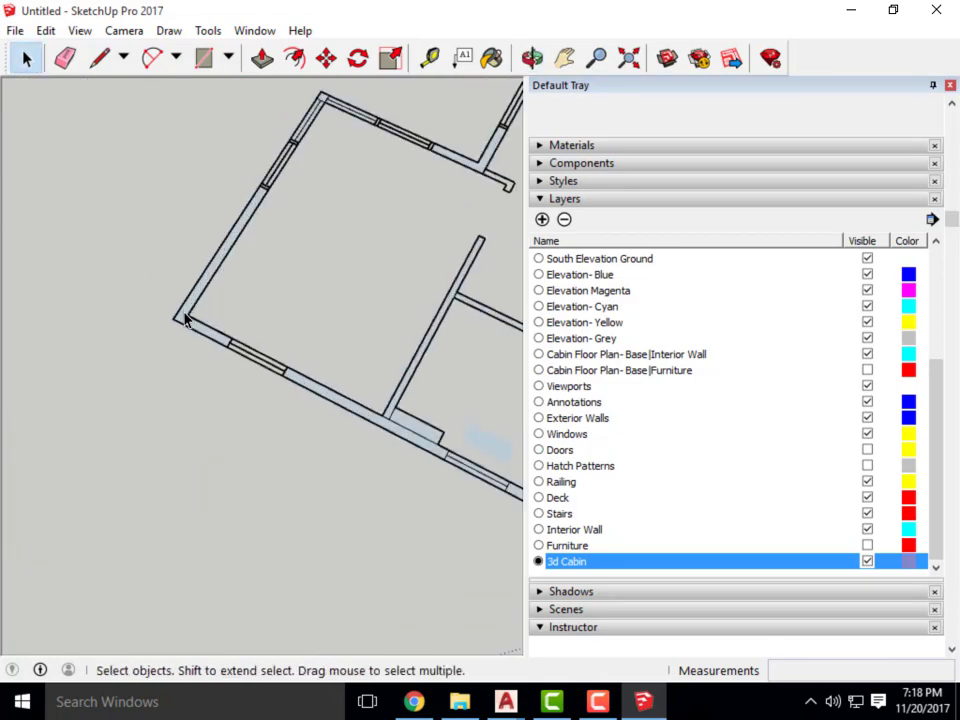
{"action": "scroll", "coordinate": [206, 337], "scroll_direction": "up", "scroll_amount": 3}
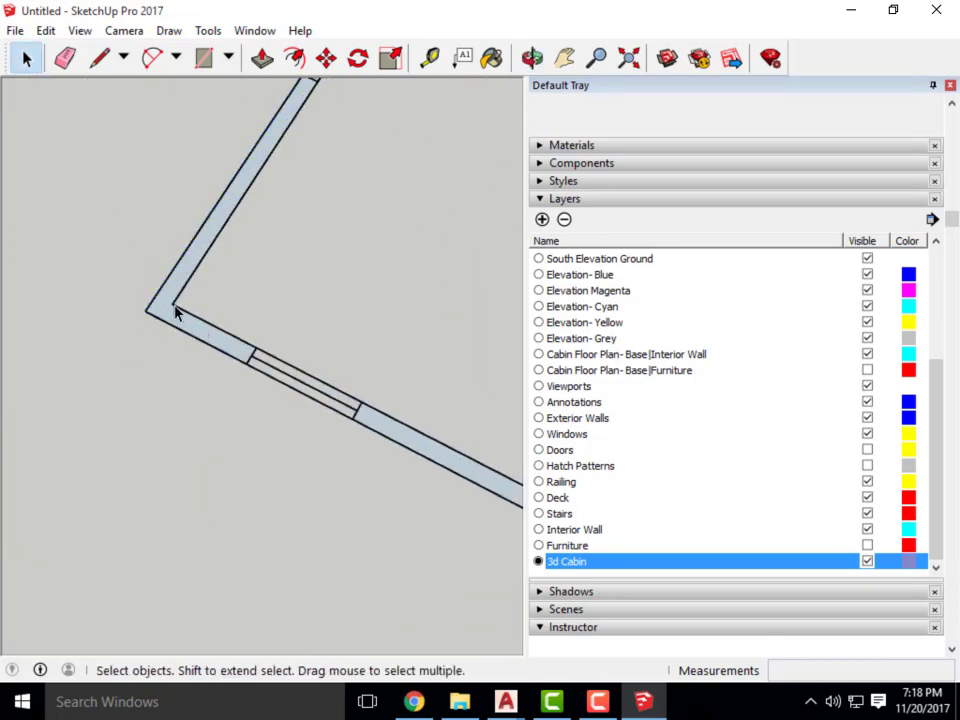
{"action": "scroll", "coordinate": [163, 345], "scroll_direction": "down", "scroll_amount": 3}
{"action": "scroll", "coordinate": [300, 400], "scroll_direction": "up", "scroll_amount": 3}
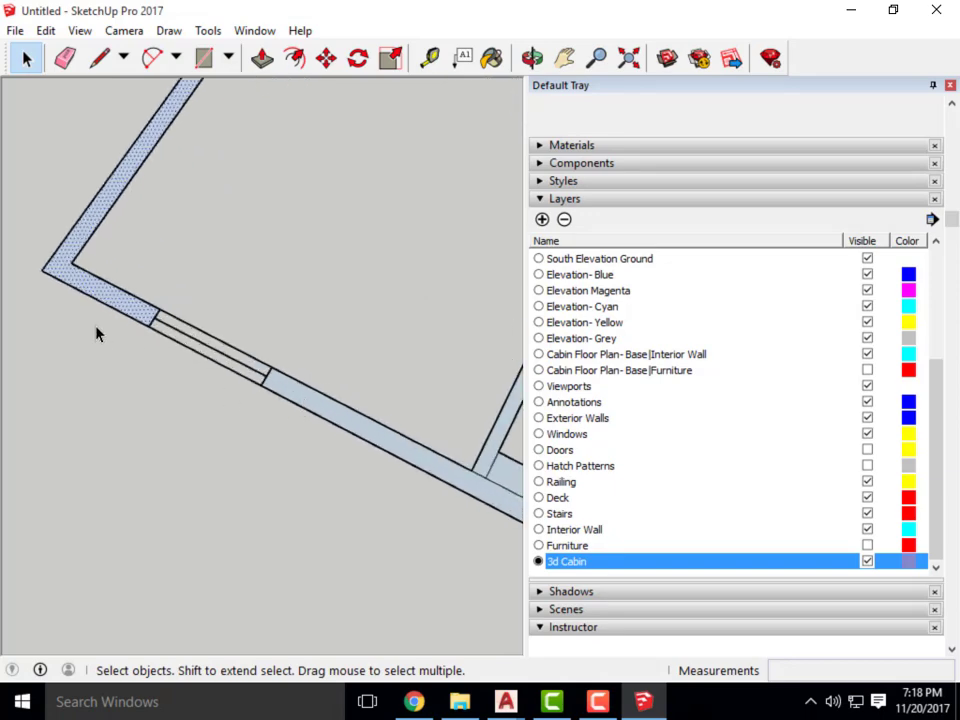
{"action": "scroll", "coordinate": [360, 439], "scroll_direction": "down", "scroll_amount": 5}
{"action": "middle_click_drag", "start_coordinate": [360, 430], "coordinate": [362, 386]}
{"action": "scroll", "coordinate": [350, 352], "scroll_direction": "up", "scroll_amount": 3}
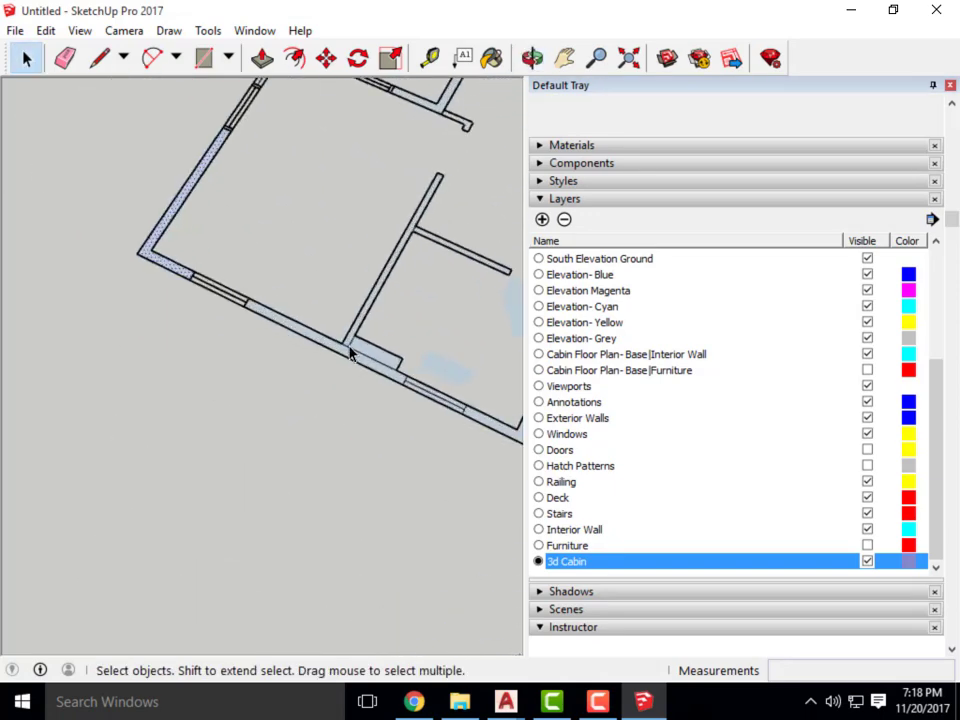
{"action": "scroll", "coordinate": [340, 356], "scroll_direction": "down", "scroll_amount": 2}
{"action": "scroll", "coordinate": [152, 349], "scroll_direction": "down", "scroll_amount": 2}
{"action": "scroll", "coordinate": [170, 268], "scroll_direction": "up", "scroll_amount": 4}
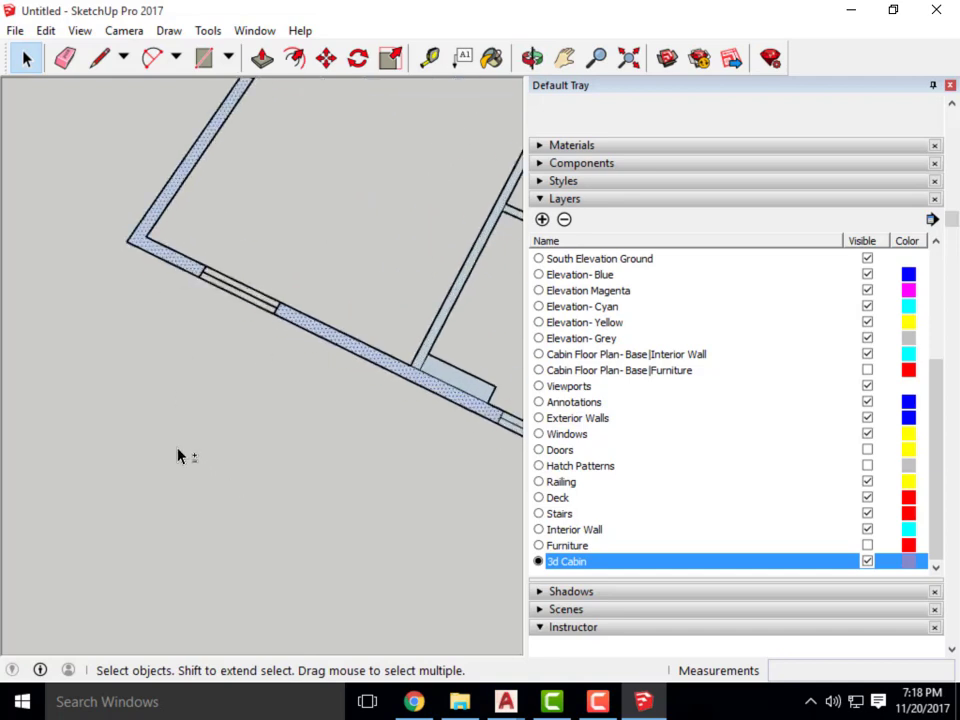
{"action": "scroll", "coordinate": [143, 392], "scroll_direction": "down", "scroll_amount": 3}
{"action": "scroll", "coordinate": [336, 432], "scroll_direction": "up", "scroll_amount": 4}
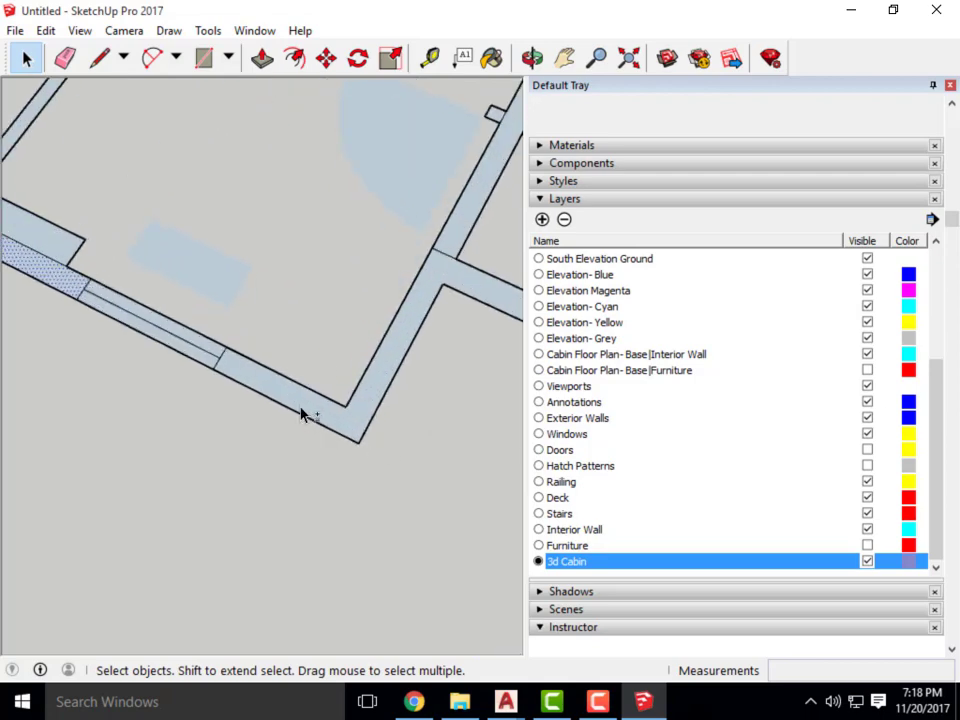
{"action": "scroll", "coordinate": [348, 494], "scroll_direction": "down", "scroll_amount": 2}
{"action": "scroll", "coordinate": [317, 424], "scroll_direction": "down", "scroll_amount": 1}
{"action": "scroll", "coordinate": [328, 165], "scroll_direction": "up", "scroll_amount": 4}
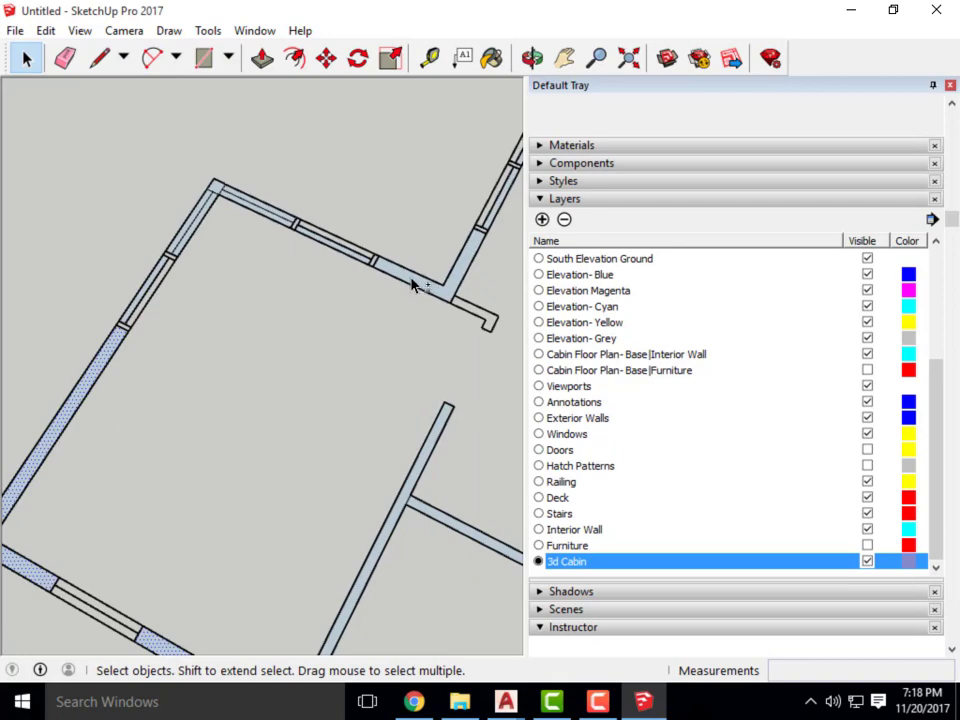
{"action": "scroll", "coordinate": [420, 285], "scroll_direction": "down", "scroll_amount": 2}
{"action": "middle_click_drag", "start_coordinate": [420, 285], "coordinate": [328, 257]}
{"action": "scroll", "coordinate": [337, 309], "scroll_direction": "up", "scroll_amount": 3}
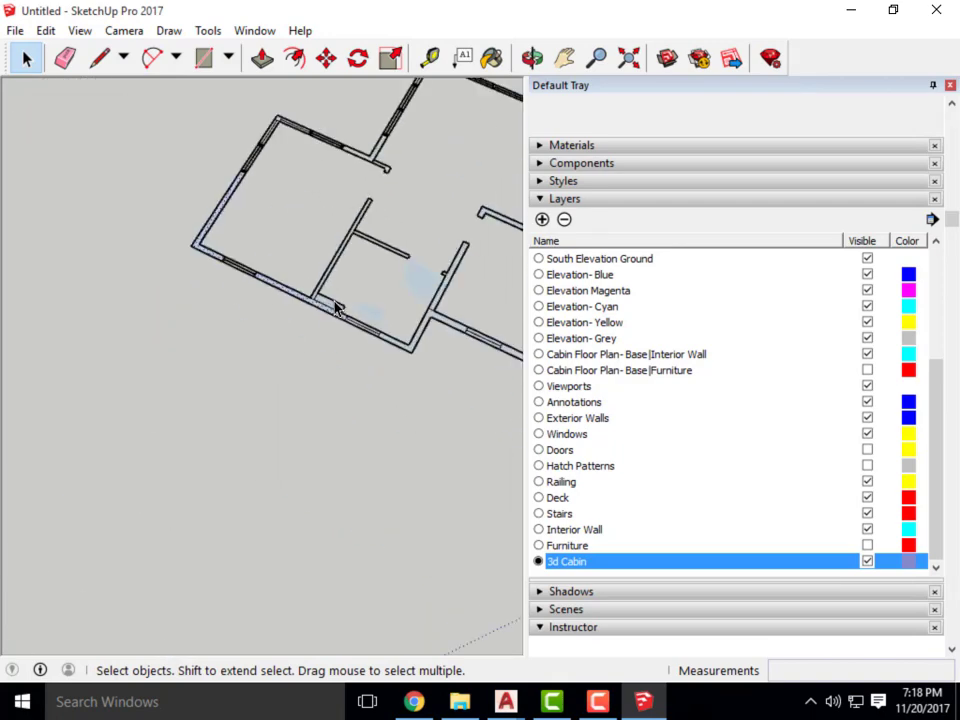
{"action": "scroll", "coordinate": [238, 287], "scroll_direction": "down", "scroll_amount": 2}
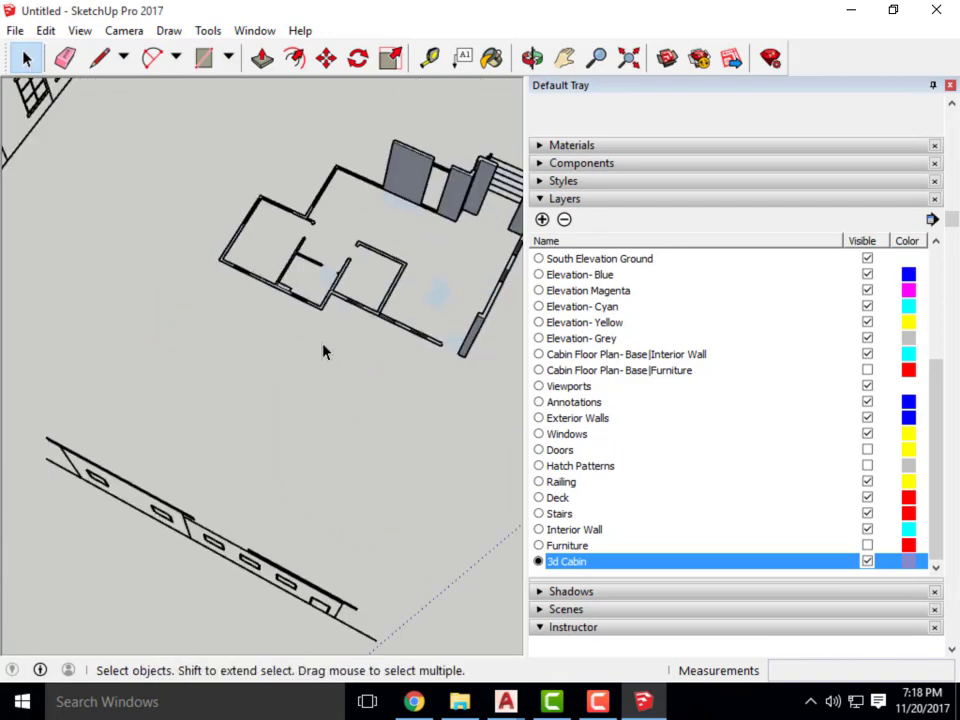
{"action": "middle_click_drag", "start_coordinate": [324, 349], "coordinate": [350, 391]}
{"action": "scroll", "coordinate": [306, 336], "scroll_direction": "up", "scroll_amount": 4}
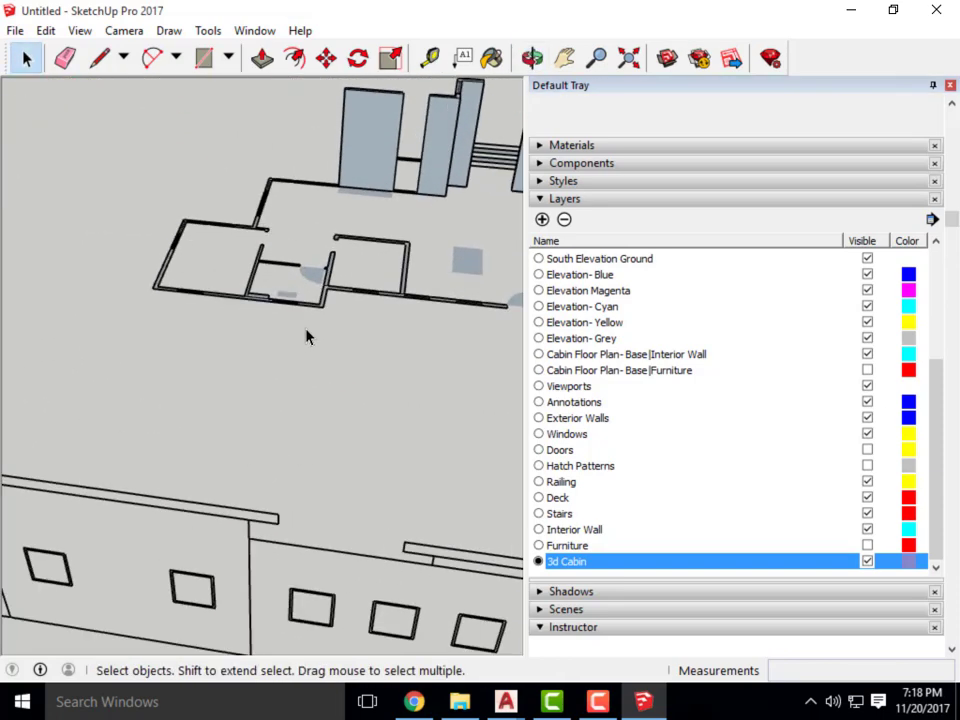
{"action": "scroll", "coordinate": [326, 300], "scroll_direction": "down", "scroll_amount": 6}
{"action": "scroll", "coordinate": [326, 347], "scroll_direction": "up", "scroll_amount": 6}
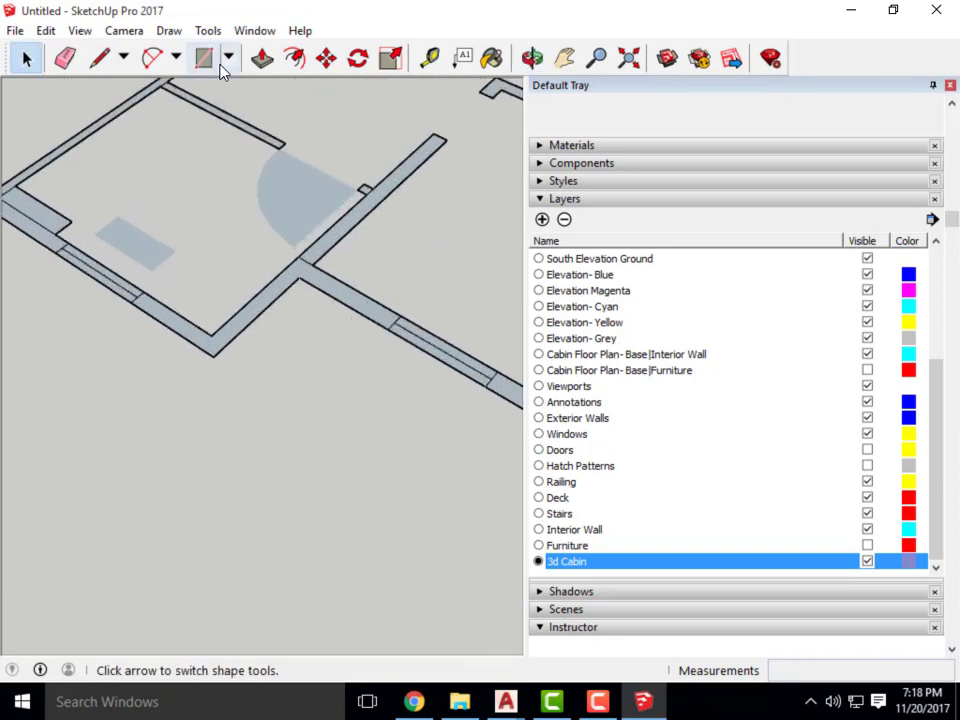
Start a line at the wall endpoint, then orbit to a top-down view of the plan.
{"action": "middle_click_drag", "start_coordinate": [170, 120], "coordinate": [285, 225]}
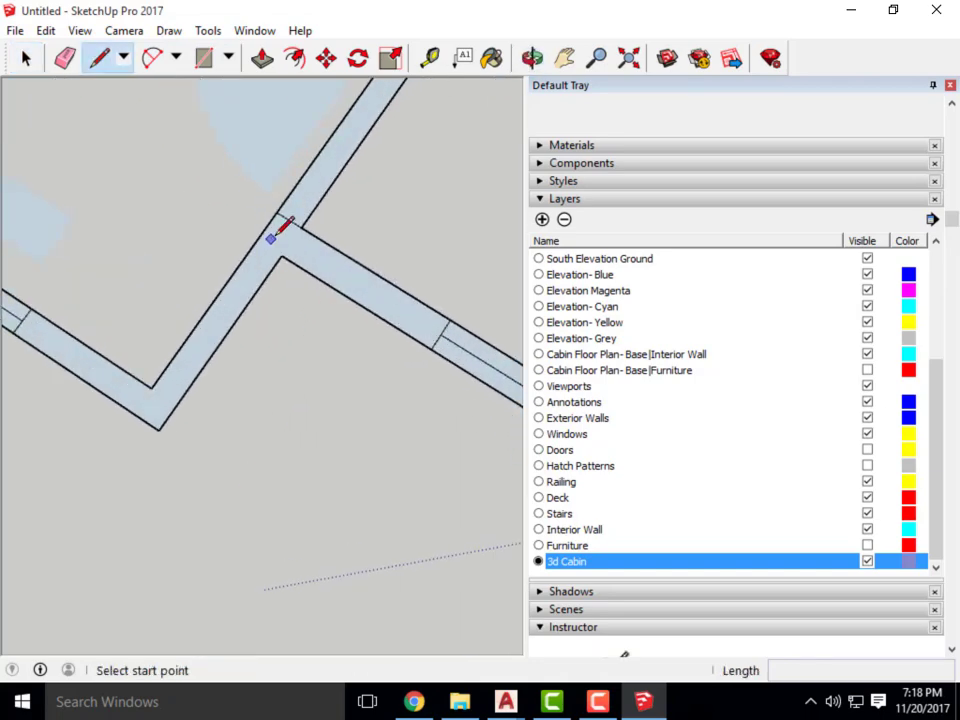
{"action": "left_click", "coordinate": [282, 255]}
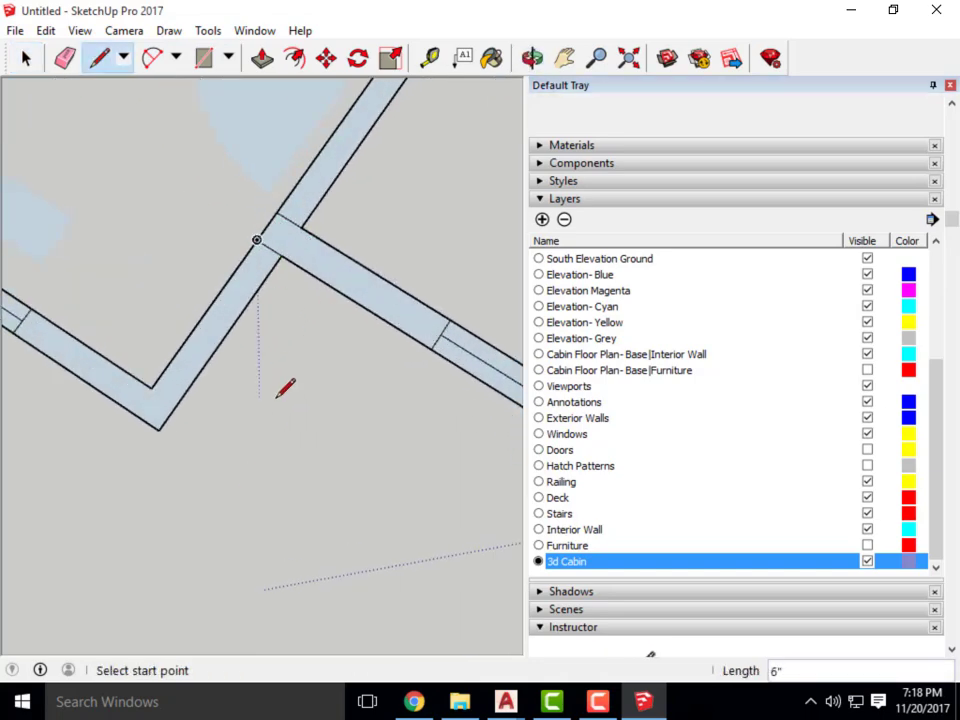
{"action": "scroll", "coordinate": [256, 396], "scroll_direction": "down", "scroll_amount": 3}
{"action": "middle_click_drag", "start_coordinate": [279, 388], "coordinate": [161, 167]}
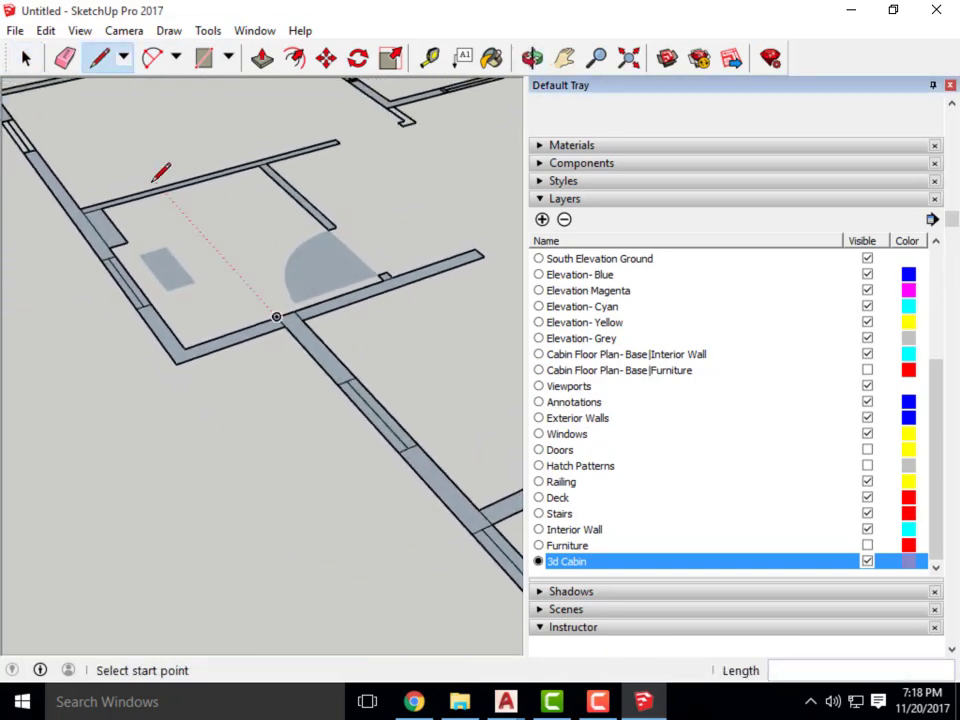
{"action": "scroll", "coordinate": [284, 345], "scroll_direction": "down", "scroll_amount": 1}
{"action": "middle_click_drag", "start_coordinate": [278, 337], "coordinate": [420, 401]}
{"action": "scroll", "coordinate": [366, 461], "scroll_direction": "down", "scroll_amount": 3}
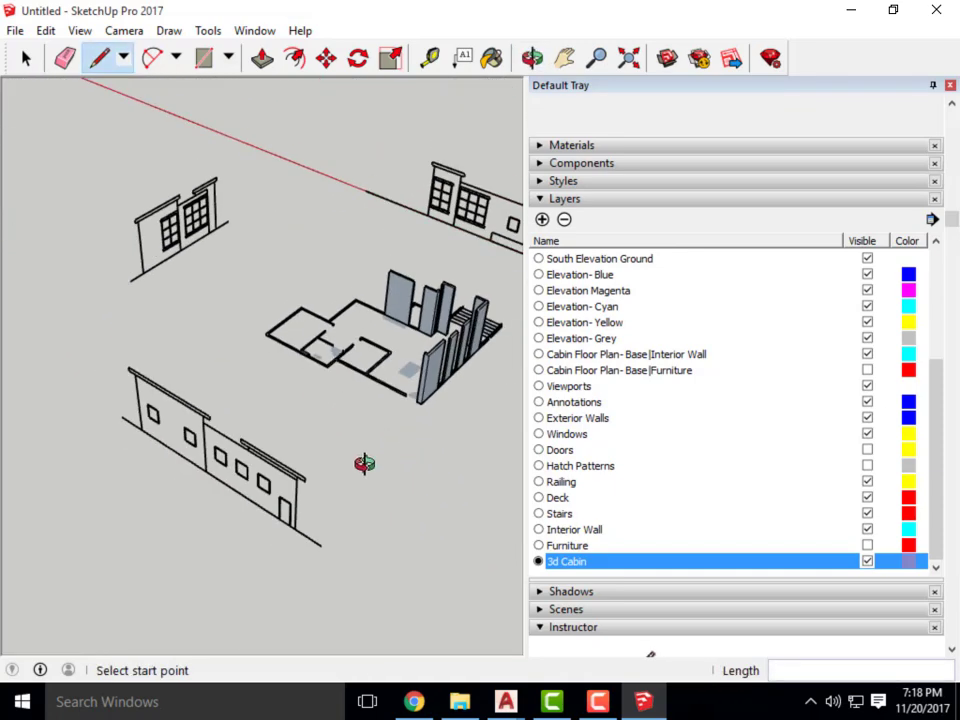
{"action": "middle_click_drag", "start_coordinate": [366, 461], "coordinate": [291, 483]}
{"action": "scroll", "coordinate": [336, 326], "scroll_direction": "up", "scroll_amount": 5}
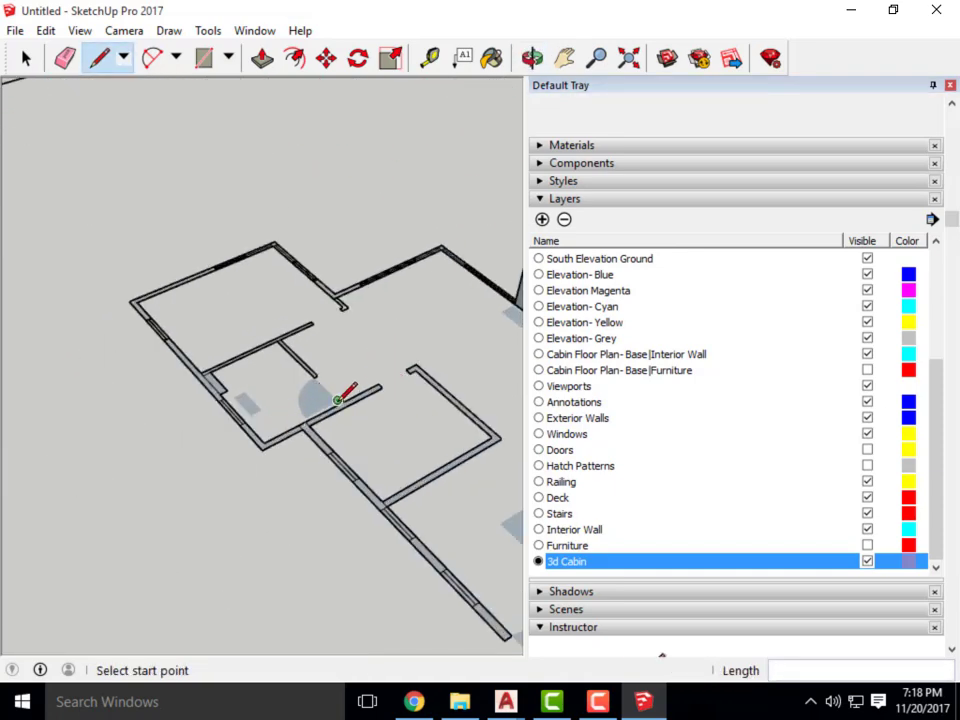
{"action": "scroll", "coordinate": [440, 403], "scroll_direction": "up", "scroll_amount": 3}
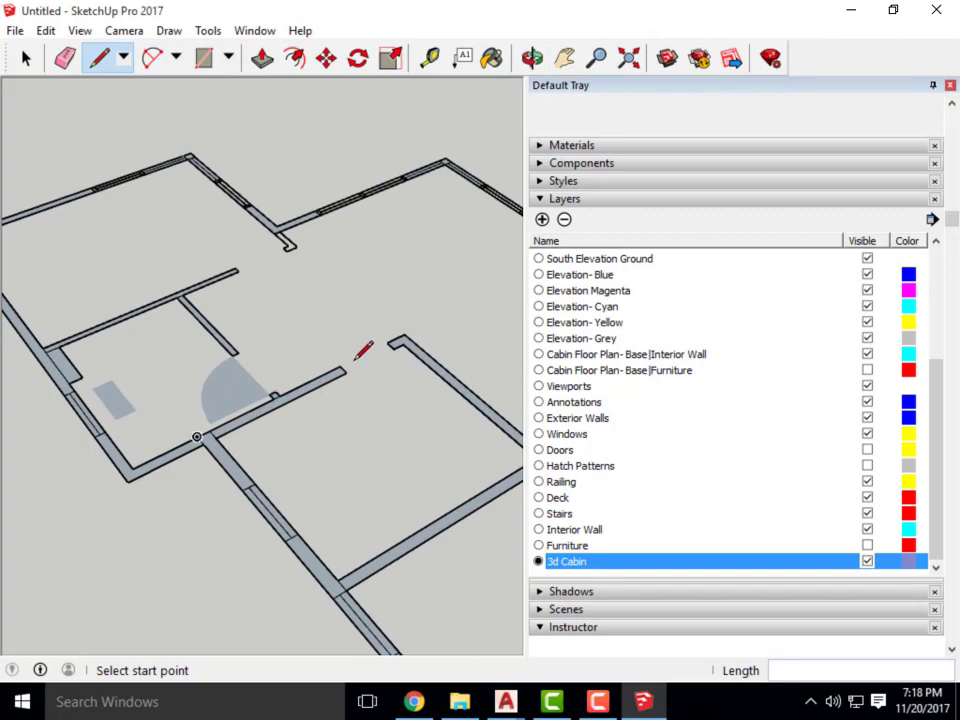
{"action": "scroll", "coordinate": [284, 368], "scroll_direction": "down", "scroll_amount": 3}
{"action": "middle_click_drag", "start_coordinate": [336, 350], "coordinate": [336, 461]}
{"action": "scroll", "coordinate": [253, 257], "scroll_direction": "up", "scroll_amount": 5}
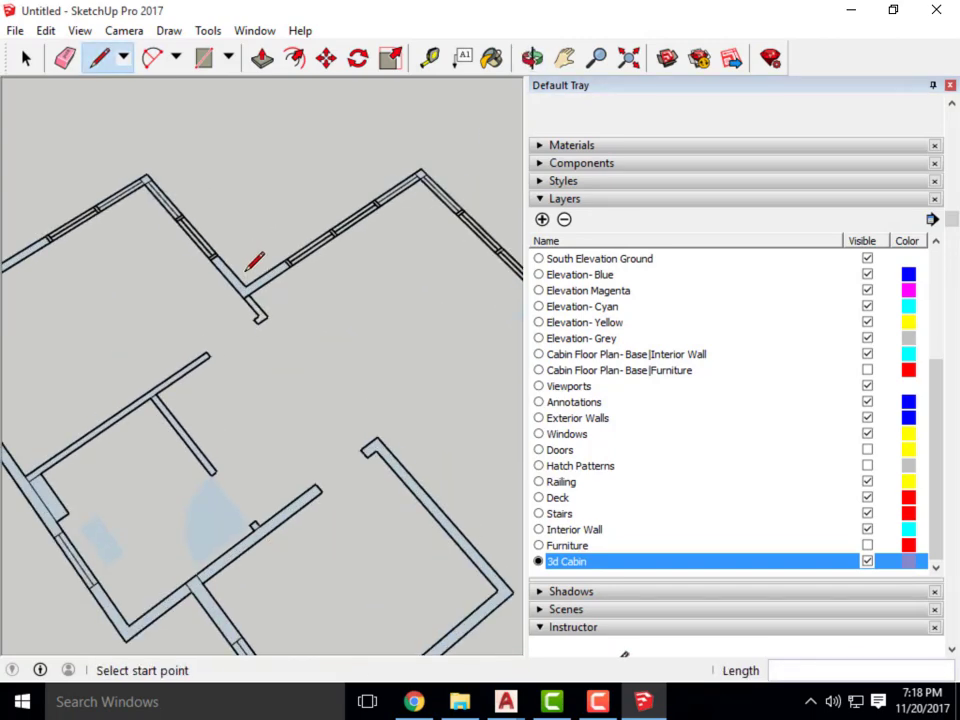
Start a line at the wall corner, cancel it with Esc, and return to Select.
{"action": "left_click", "coordinate": [253, 290]}
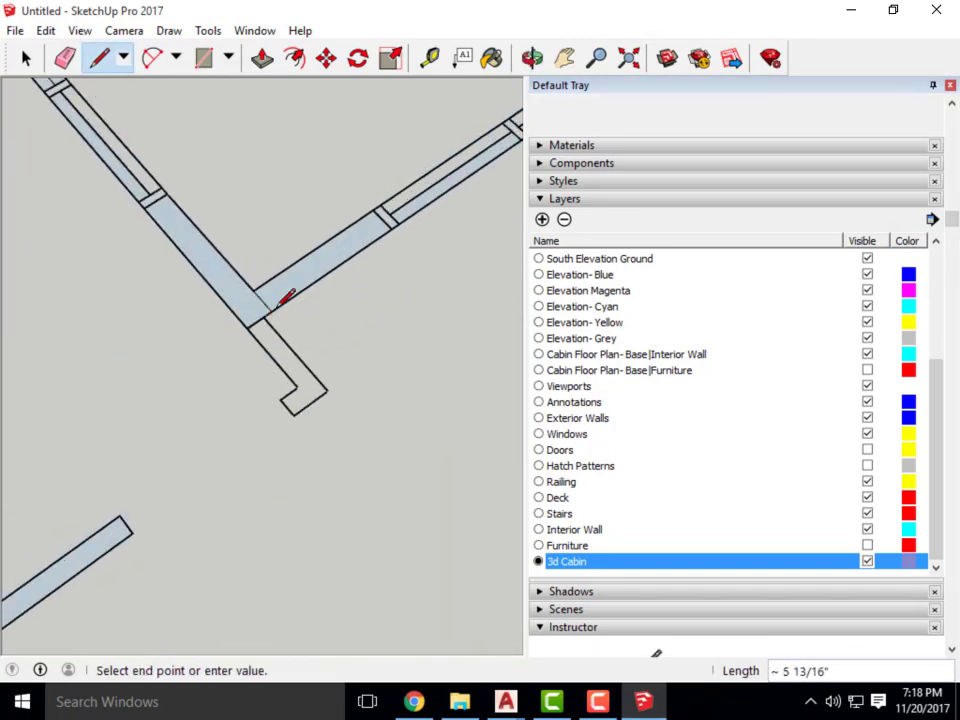
{"action": "key", "text": "Escape"}
{"action": "scroll", "coordinate": [426, 321], "scroll_direction": "down", "scroll_amount": 4}
{"action": "scroll", "coordinate": [285, 287], "scroll_direction": "up", "scroll_amount": 2}
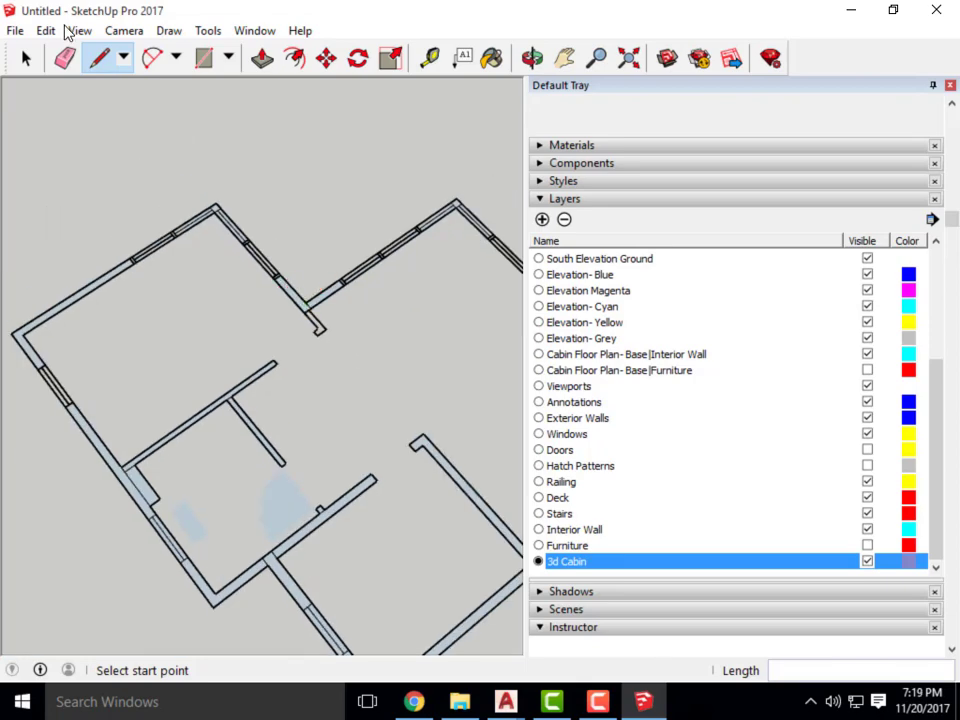
{"action": "left_click", "coordinate": [40, 60]}
{"action": "scroll", "coordinate": [204, 236], "scroll_direction": "up", "scroll_amount": 6}
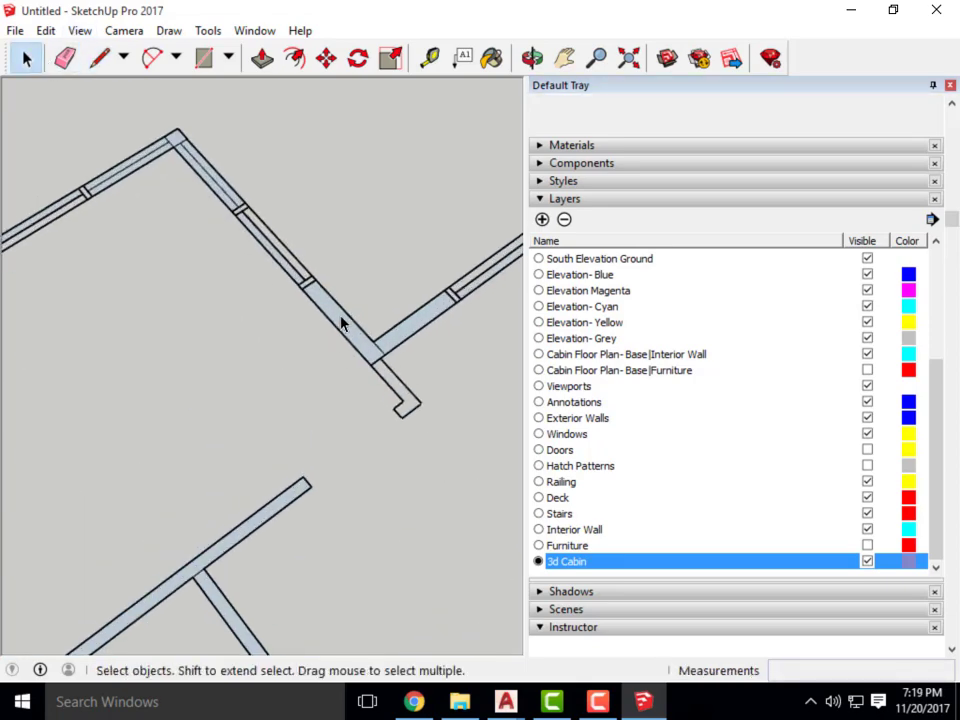
Orbit the plan into 3D, start raising a wall face with Push/Pull, then cancel.
{"action": "scroll", "coordinate": [470, 389], "scroll_direction": "down", "scroll_amount": 2}
{"action": "scroll", "coordinate": [265, 214], "scroll_direction": "up", "scroll_amount": 2}
{"action": "scroll", "coordinate": [280, 195], "scroll_direction": "down", "scroll_amount": 3}
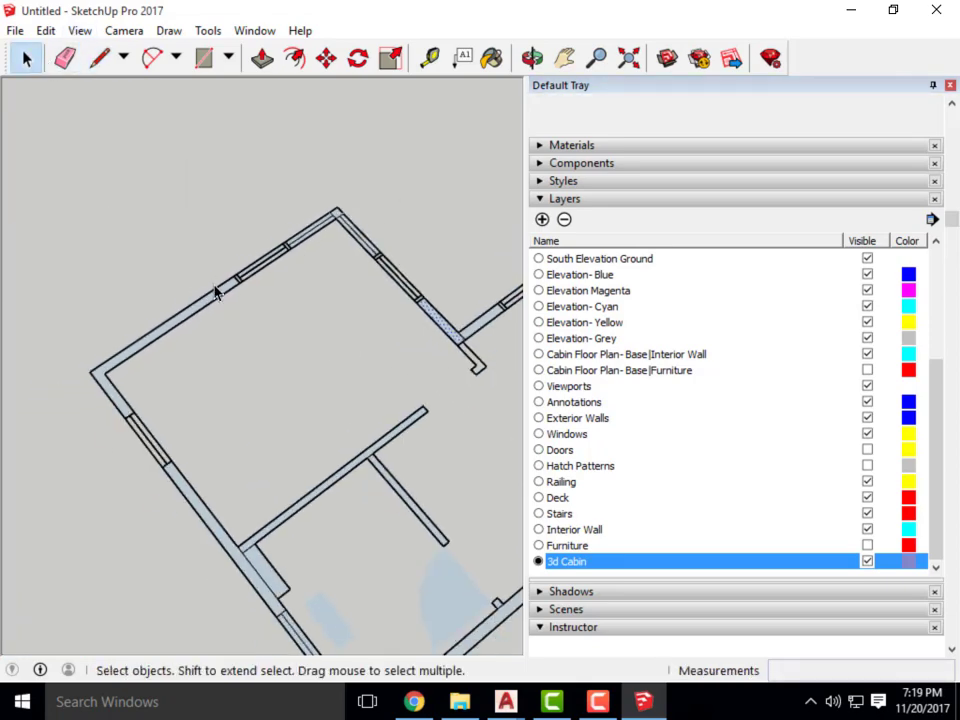
{"action": "scroll", "coordinate": [217, 307], "scroll_direction": "up", "scroll_amount": 3}
{"action": "scroll", "coordinate": [167, 118], "scroll_direction": "down", "scroll_amount": 3}
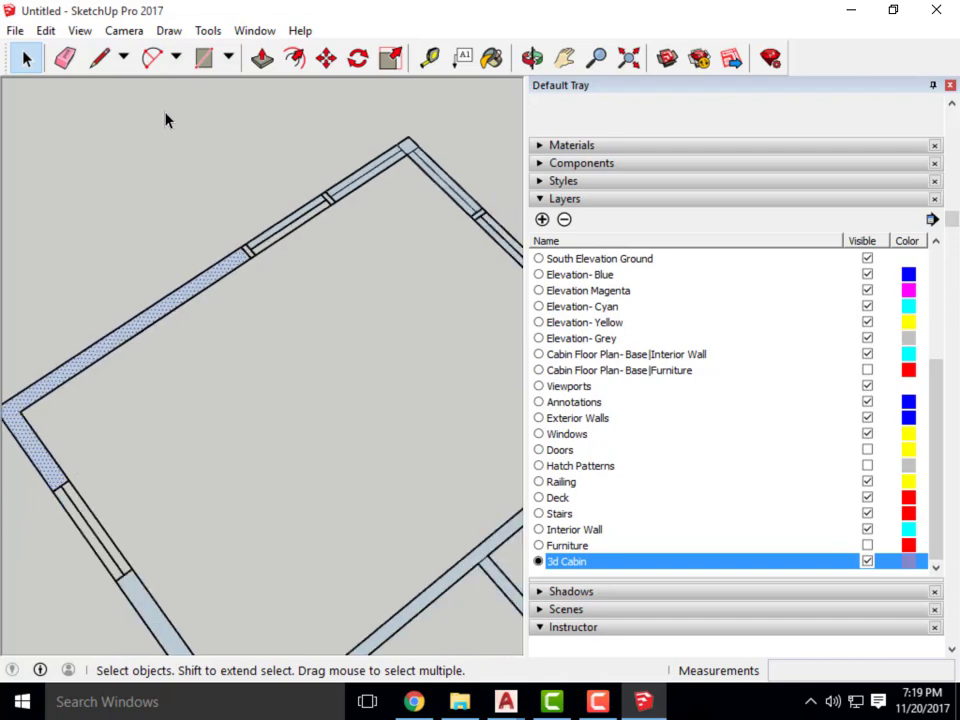
{"action": "scroll", "coordinate": [178, 463], "scroll_direction": "up", "scroll_amount": 4}
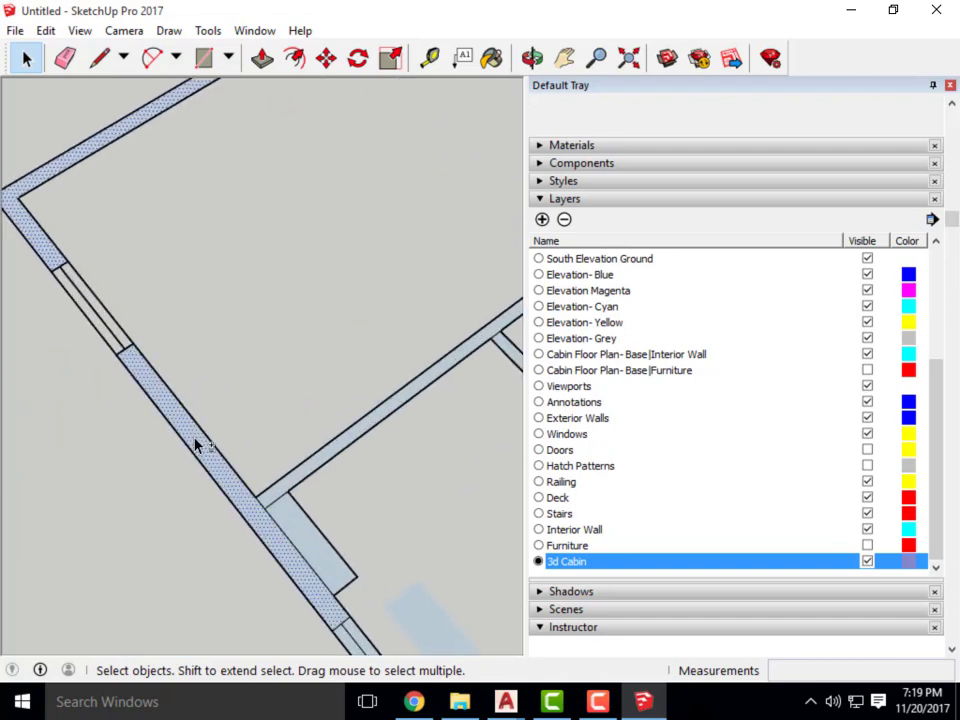
{"action": "scroll", "coordinate": [167, 189], "scroll_direction": "down", "scroll_amount": 3}
{"action": "scroll", "coordinate": [309, 415], "scroll_direction": "up", "scroll_amount": 4}
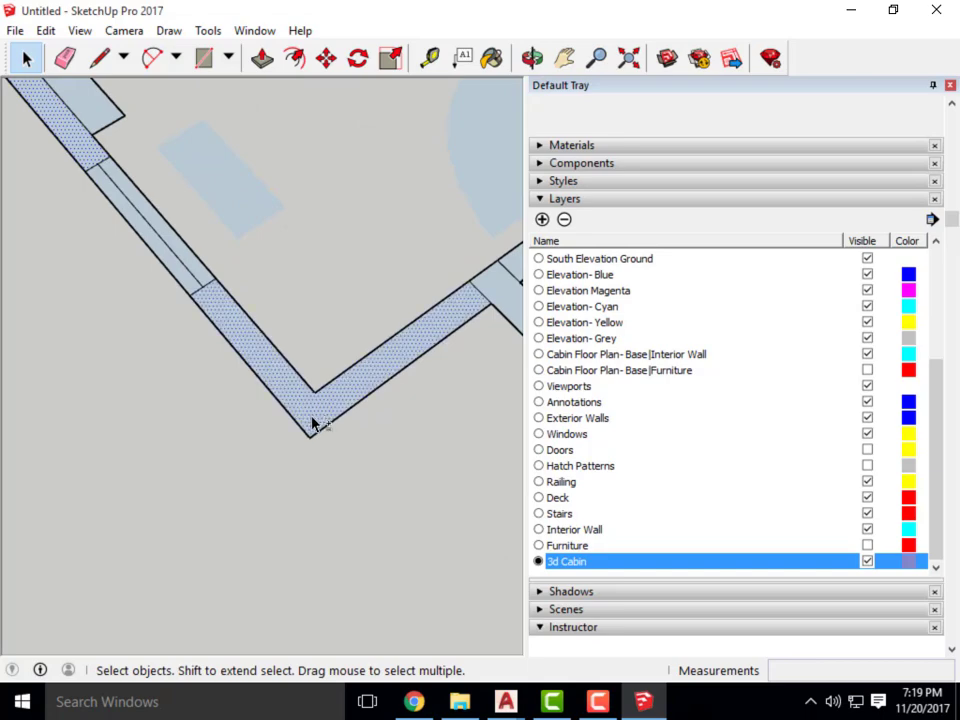
{"action": "scroll", "coordinate": [312, 424], "scroll_direction": "down", "scroll_amount": 4}
{"action": "middle_click_drag", "start_coordinate": [384, 454], "coordinate": [194, 135]}
{"action": "scroll", "coordinate": [351, 322], "scroll_direction": "up", "scroll_amount": 2}
{"action": "left_click", "coordinate": [262, 58]}
{"action": "scroll", "coordinate": [259, 499], "scroll_direction": "down", "scroll_amount": 2}
{"action": "scroll", "coordinate": [253, 456], "scroll_direction": "up", "scroll_amount": 3}
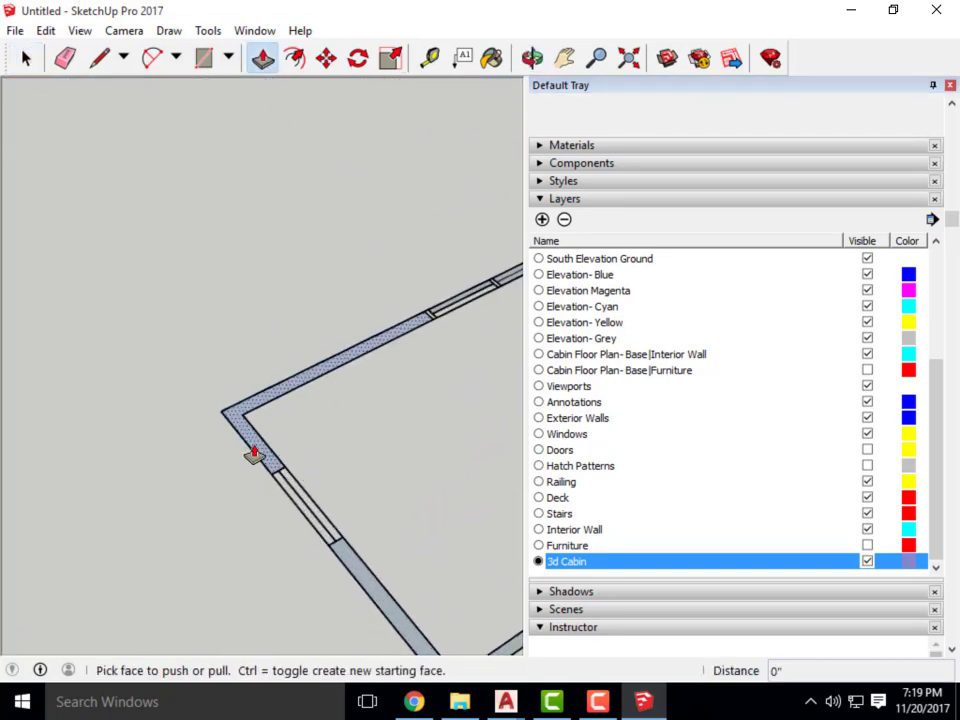
{"action": "left_click", "coordinate": [253, 450]}
{"action": "scroll", "coordinate": [255, 420], "scroll_direction": "down", "scroll_amount": 2}
{"action": "scroll", "coordinate": [283, 465], "scroll_direction": "up", "scroll_amount": 1}
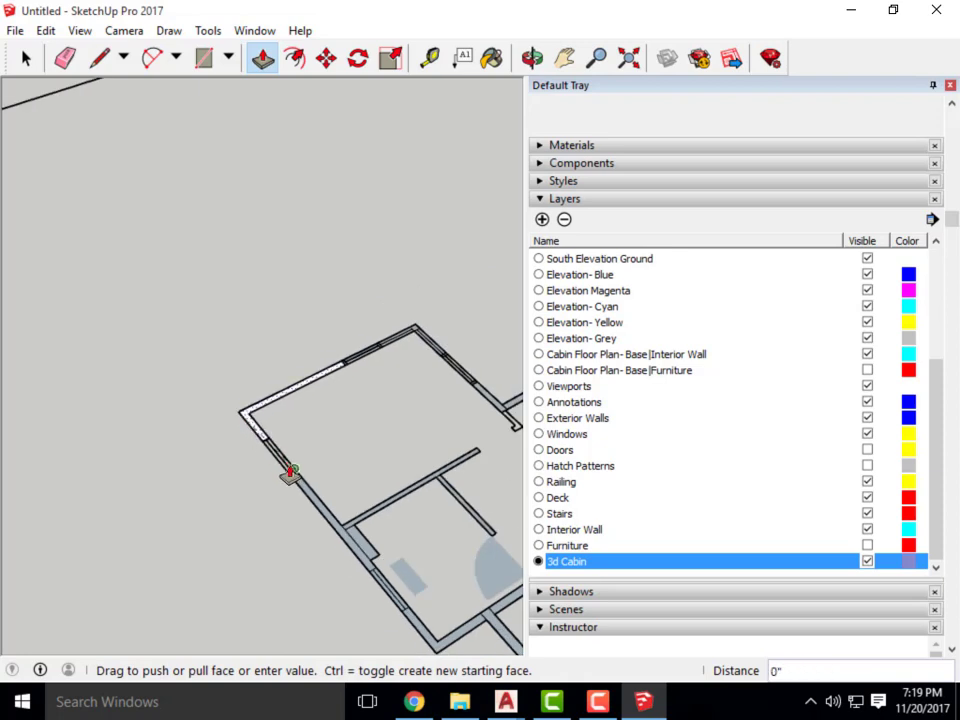
{"action": "key", "text": "Escape"}
{"action": "scroll", "coordinate": [221, 380], "scroll_direction": "up", "scroll_amount": 1}
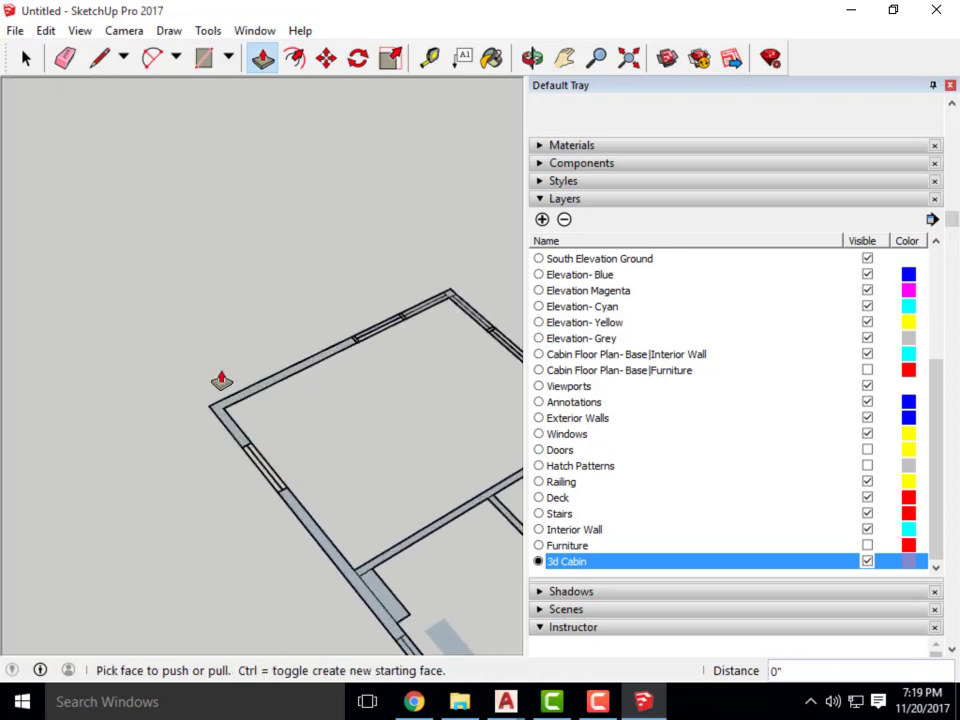
Select the top faces of the two outer walls joined at the corner.
{"action": "left_click", "coordinate": [30, 55]}
{"action": "scroll", "coordinate": [248, 445], "scroll_direction": "up", "scroll_amount": 2}
{"action": "scroll", "coordinate": [116, 219], "scroll_direction": "up", "scroll_amount": 1}
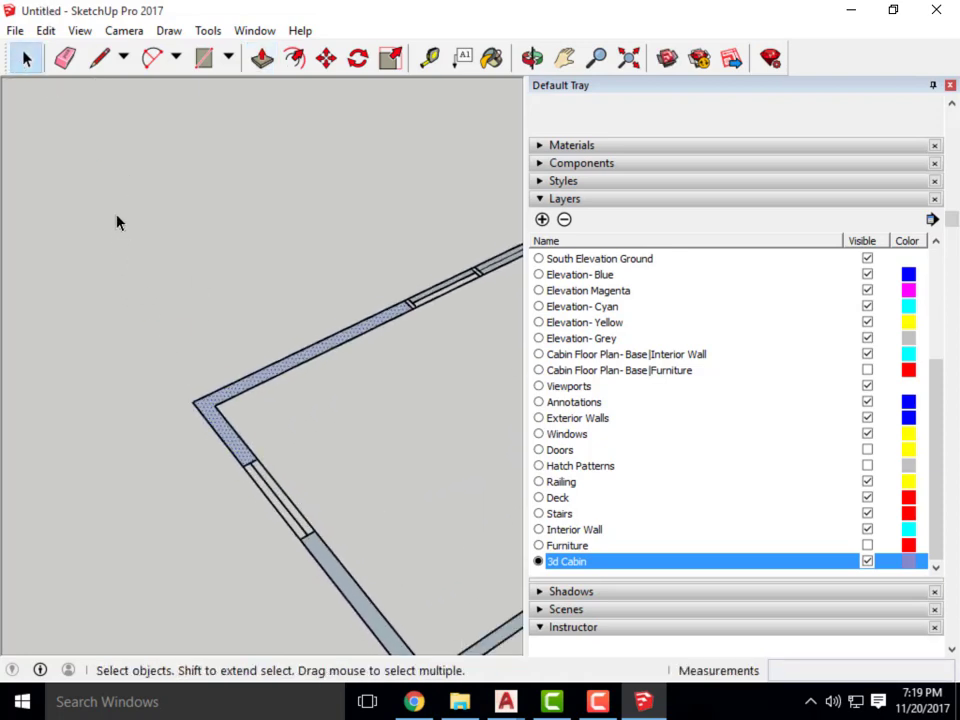
{"action": "left_click", "coordinate": [321, 561]}
{"action": "scroll", "coordinate": [197, 446], "scroll_direction": "down", "scroll_amount": 3}
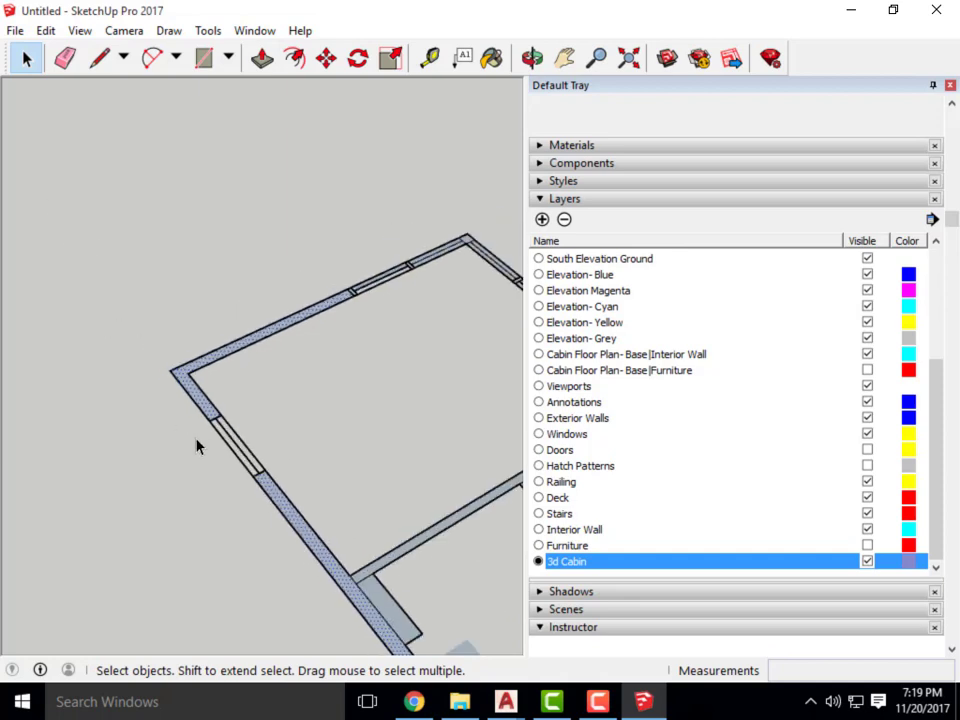
{"action": "middle_click_drag", "start_coordinate": [197, 446], "coordinate": [435, 313]}
{"action": "scroll", "coordinate": [384, 306], "scroll_direction": "up", "scroll_amount": 3}
{"action": "scroll", "coordinate": [289, 388], "scroll_direction": "down", "scroll_amount": 2}
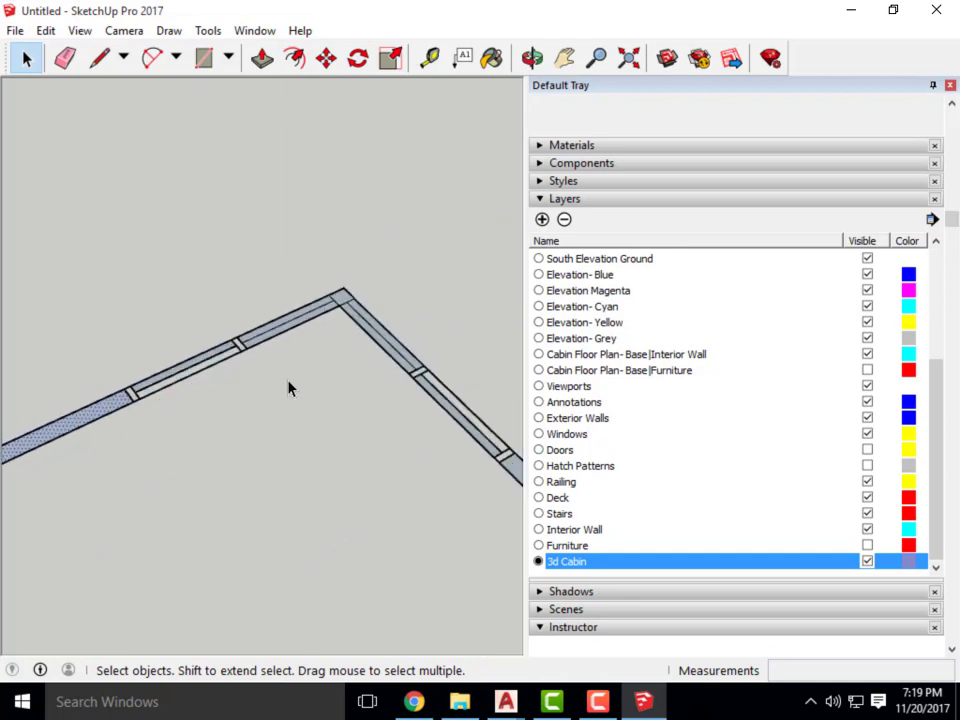
{"action": "scroll", "coordinate": [204, 336], "scroll_direction": "down", "scroll_amount": 1}
{"action": "scroll", "coordinate": [450, 452], "scroll_direction": "up", "scroll_amount": 3}
{"action": "scroll", "coordinate": [454, 413], "scroll_direction": "down", "scroll_amount": 4}
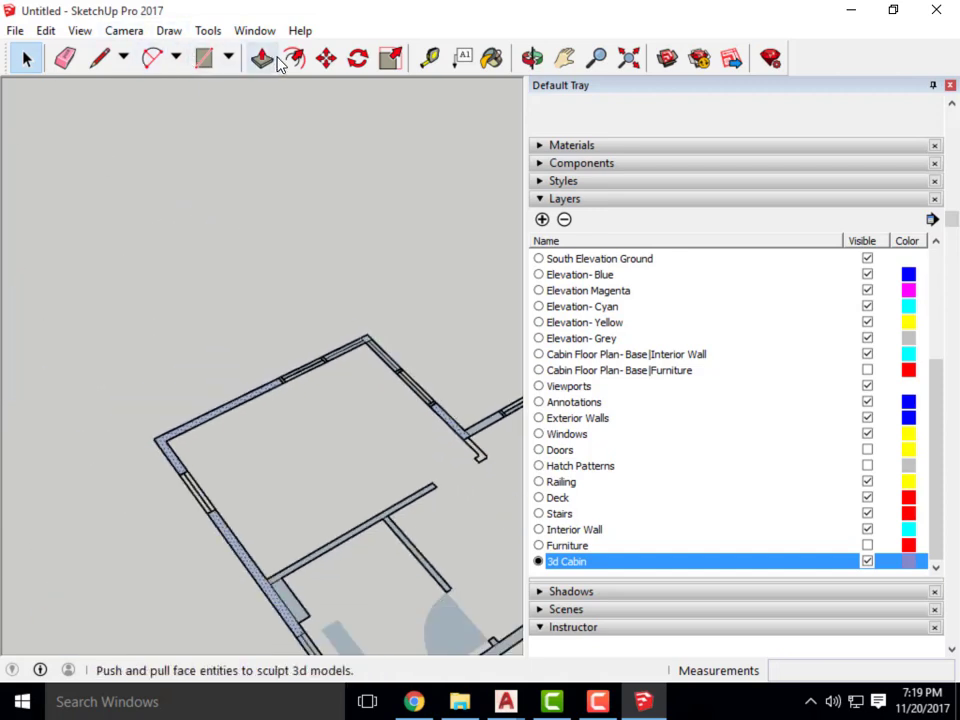
Pull one wall face out 15' 10", then push a wall face back 15' 10".
{"action": "scroll", "coordinate": [210, 419], "scroll_direction": "up", "scroll_amount": 2}
{"action": "scroll", "coordinate": [396, 465], "scroll_direction": "down", "scroll_amount": 3}
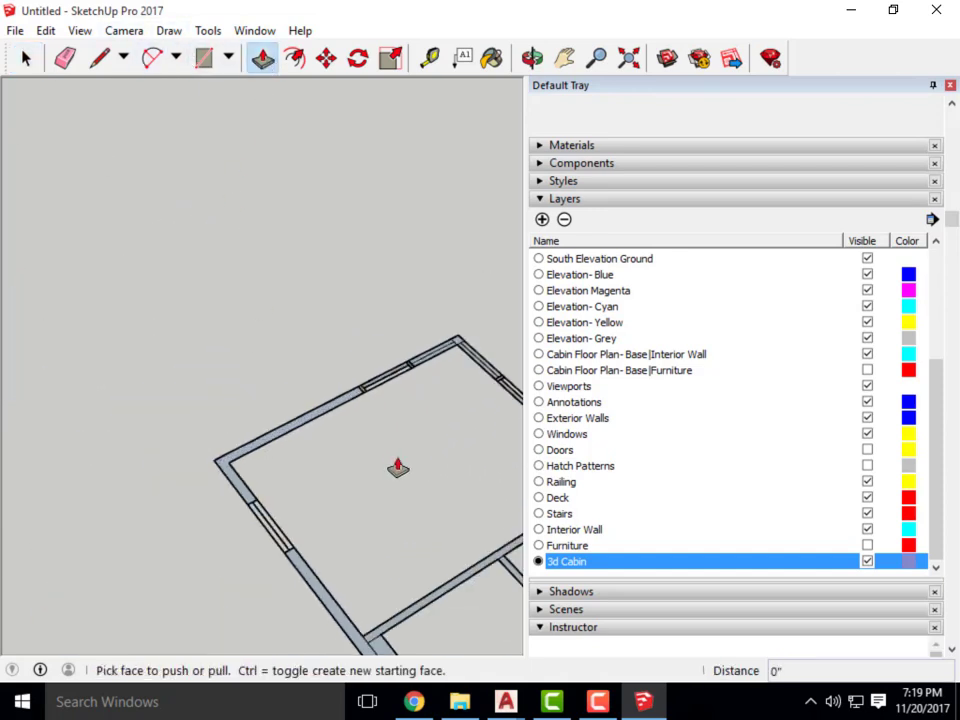
{"action": "scroll", "coordinate": [304, 467], "scroll_direction": "down", "scroll_amount": 2}
{"action": "scroll", "coordinate": [413, 505], "scroll_direction": "up", "scroll_amount": 1}
{"action": "scroll", "coordinate": [408, 498], "scroll_direction": "up", "scroll_amount": 3}
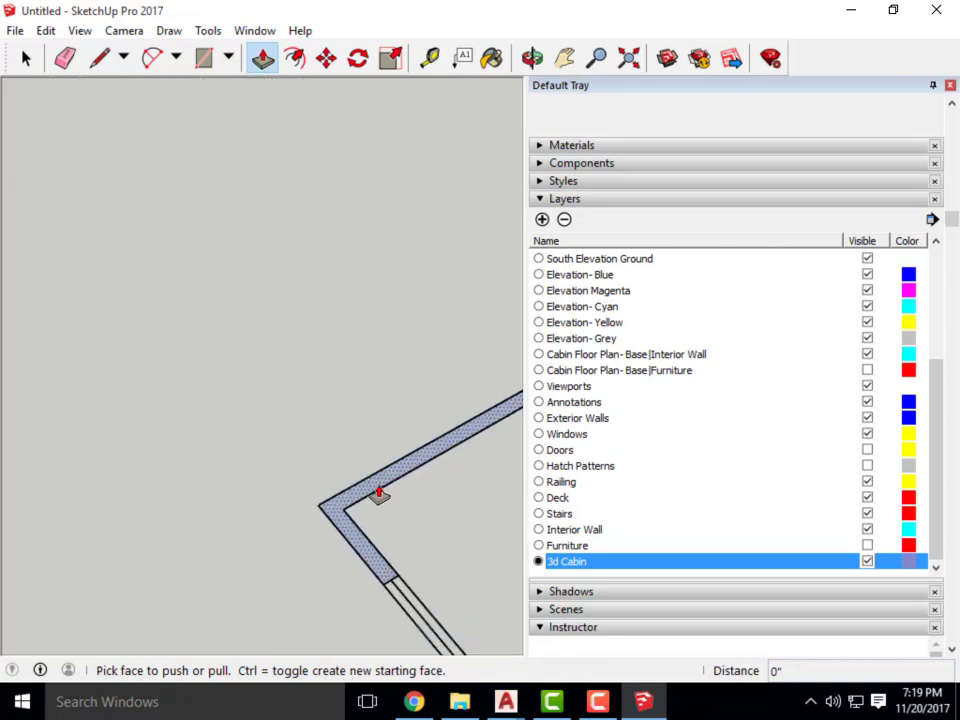
{"action": "left_click", "coordinate": [377, 491]}
{"action": "scroll", "coordinate": [139, 176], "scroll_direction": "down", "scroll_amount": 3}
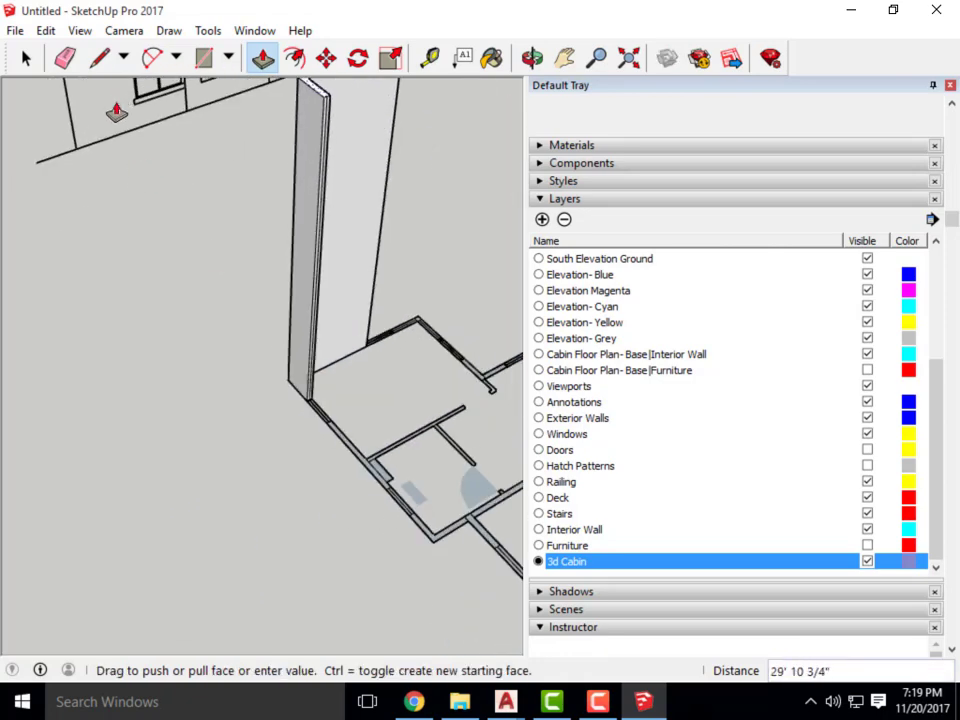
{"action": "scroll", "coordinate": [160, 209], "scroll_direction": "up", "scroll_amount": 2}
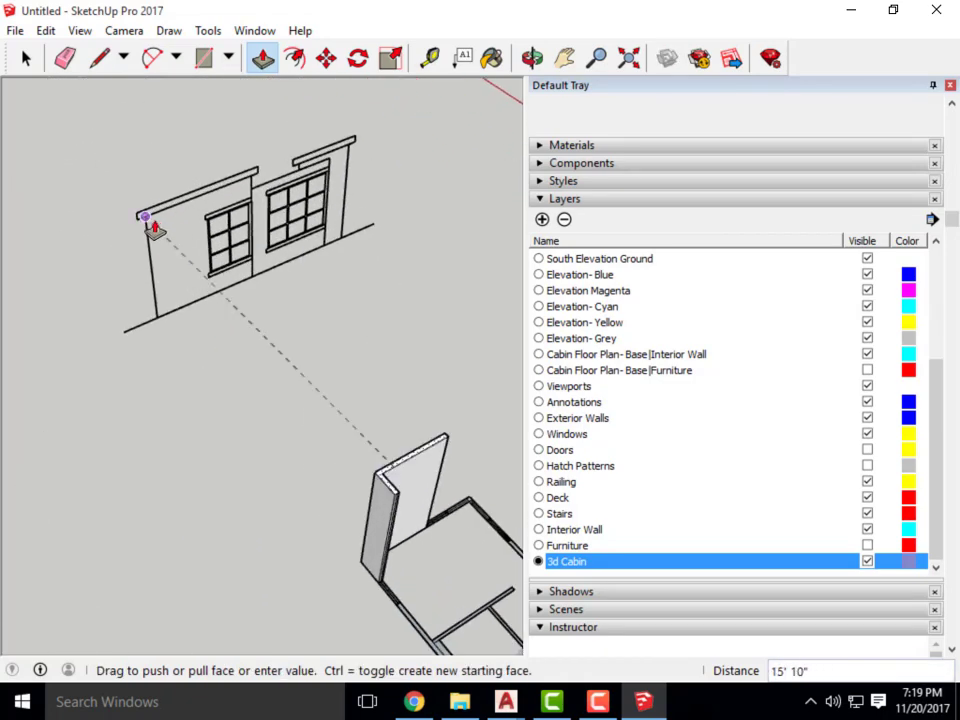
{"action": "left_click", "coordinate": [146, 216]}
{"action": "scroll", "coordinate": [298, 404], "scroll_direction": "up", "scroll_amount": 3}
{"action": "scroll", "coordinate": [298, 404], "scroll_direction": "up", "scroll_amount": 2}
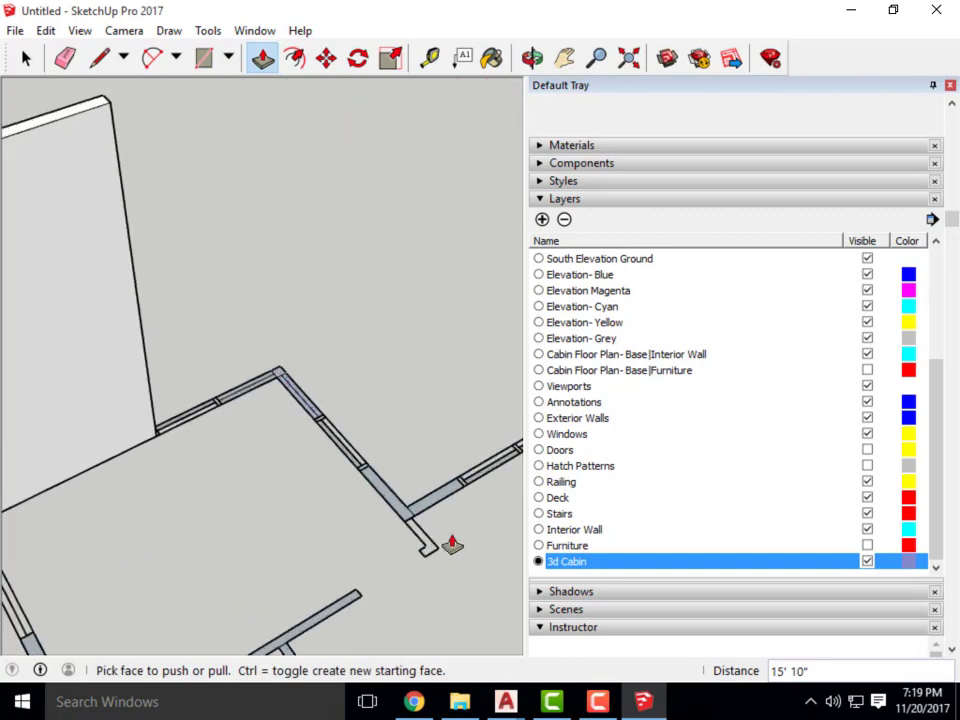
{"action": "left_click", "coordinate": [395, 505]}
{"action": "scroll", "coordinate": [392, 460], "scroll_direction": "down", "scroll_amount": 5}
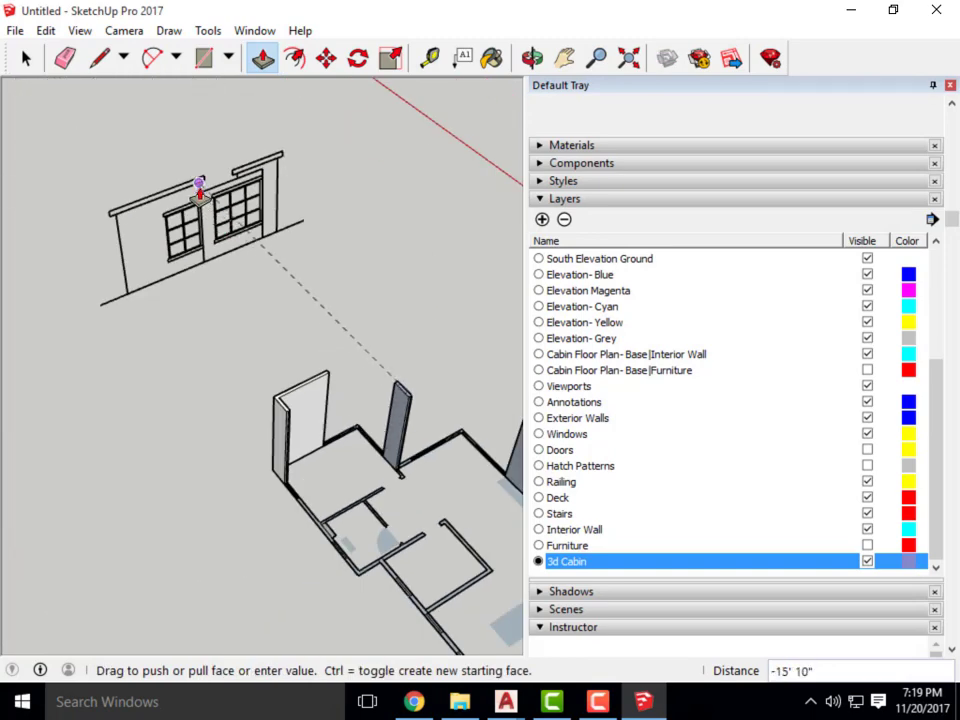
{"action": "left_click", "coordinate": [199, 191]}
{"action": "scroll", "coordinate": [321, 321], "scroll_direction": "down", "scroll_amount": 3}
{"action": "scroll", "coordinate": [332, 340], "scroll_direction": "up", "scroll_amount": 2}
{"action": "scroll", "coordinate": [333, 347], "scroll_direction": "down", "scroll_amount": 4}
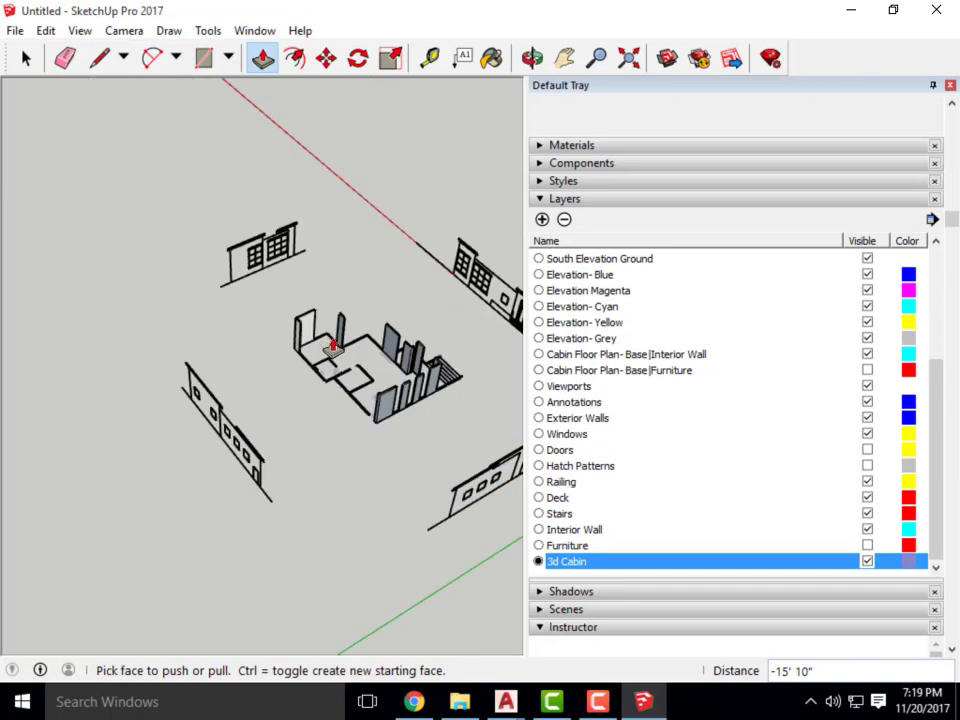
Pull the low wall up from the floor plan and extend its top face.
{"action": "middle_click_drag", "start_coordinate": [333, 347], "coordinate": [493, 336]}
{"action": "scroll", "coordinate": [468, 420], "scroll_direction": "up", "scroll_amount": 3}
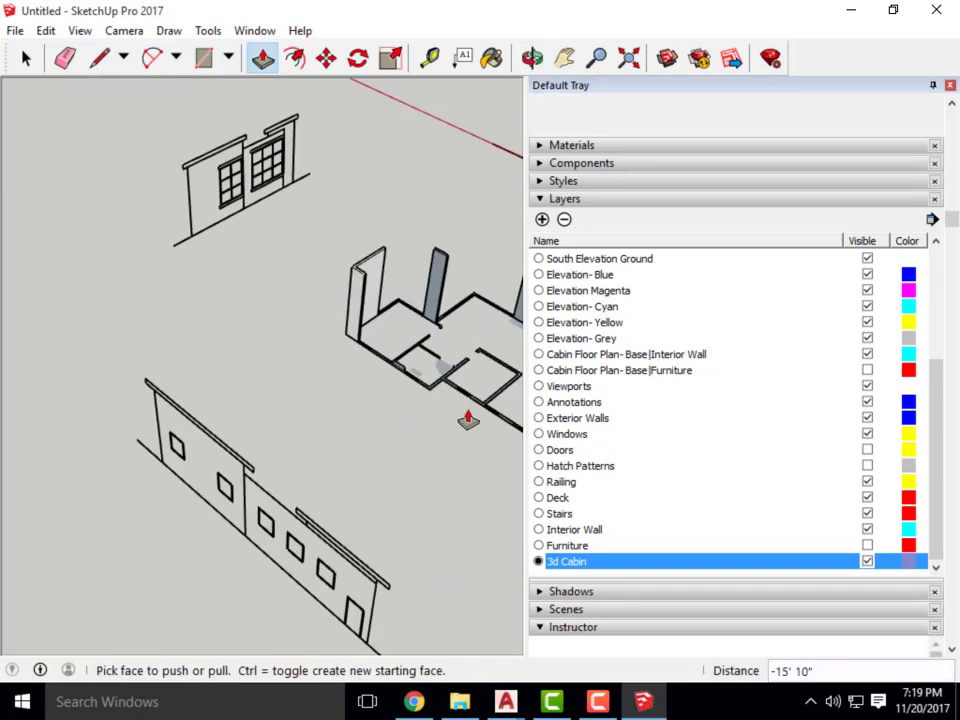
{"action": "scroll", "coordinate": [306, 326], "scroll_direction": "up", "scroll_amount": 4}
{"action": "scroll", "coordinate": [313, 290], "scroll_direction": "down", "scroll_amount": 2}
{"action": "scroll", "coordinate": [327, 292], "scroll_direction": "up", "scroll_amount": 1}
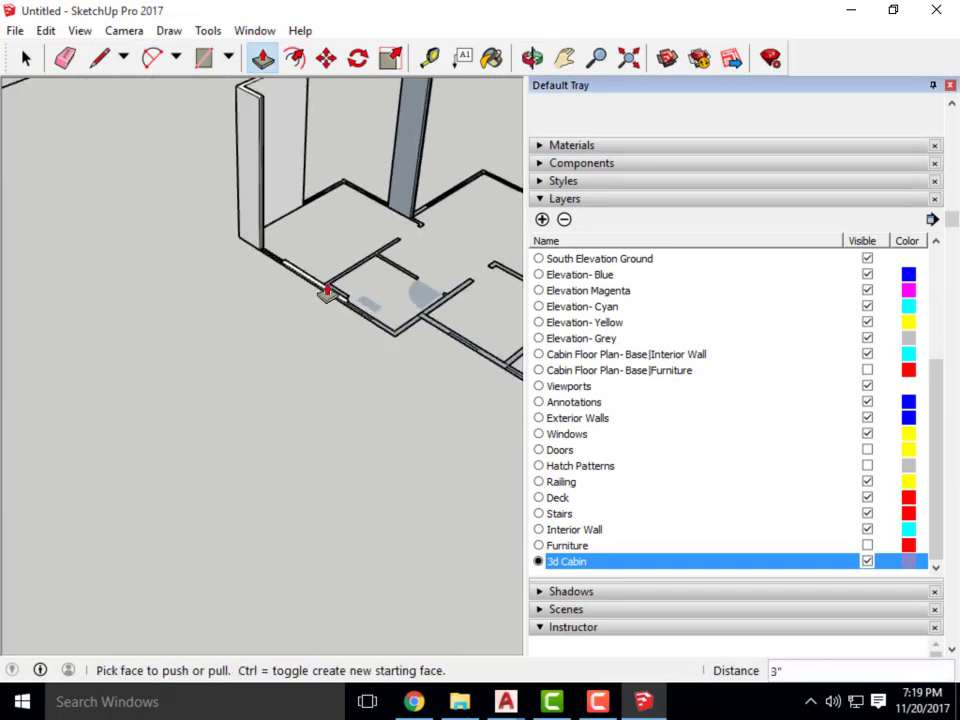
{"action": "scroll", "coordinate": [324, 298], "scroll_direction": "up", "scroll_amount": 2}
{"action": "left_click_drag", "start_coordinate": [321, 302], "coordinate": [328, 272]}
{"action": "scroll", "coordinate": [334, 281], "scroll_direction": "up", "scroll_amount": 3}
{"action": "left_click", "coordinate": [333, 285]}
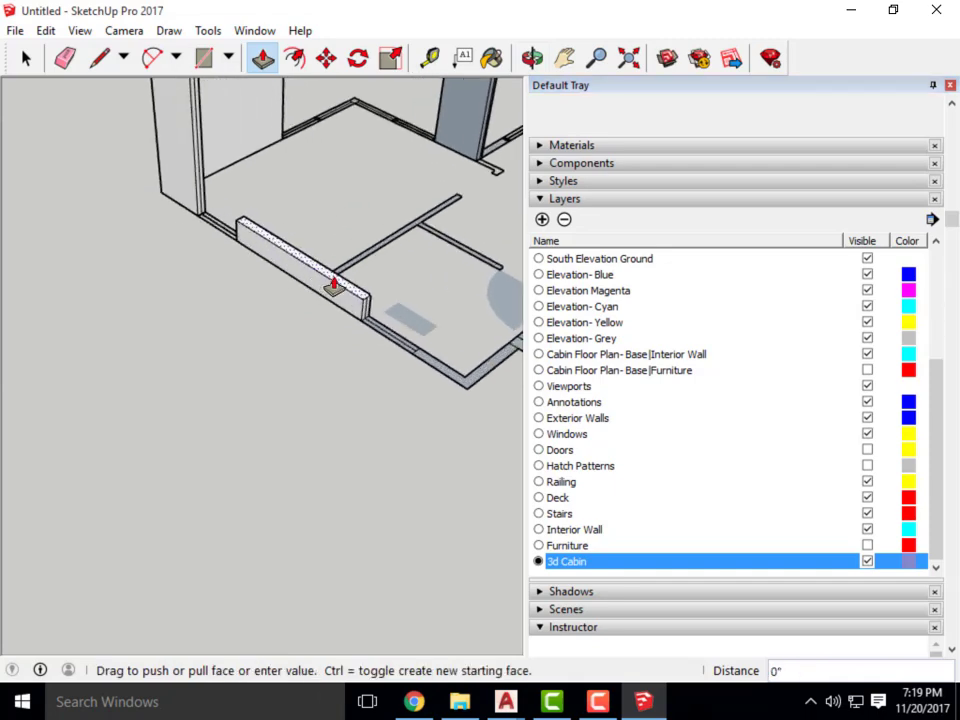
{"action": "left_click", "coordinate": [325, 280]}
{"action": "scroll", "coordinate": [325, 460], "scroll_direction": "down", "scroll_amount": 2}
Raise a wall face to 5' 10 1/8" with Push/Pull.
{"action": "key", "text": "p"}
{"action": "scroll", "coordinate": [332, 476], "scroll_direction": "up", "scroll_amount": 5}
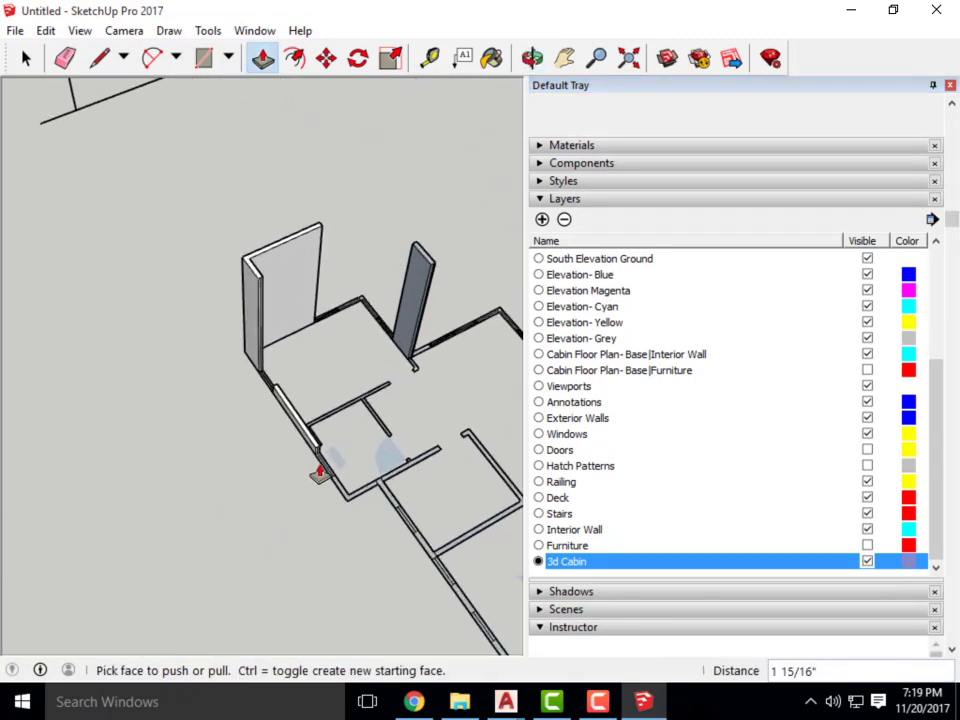
{"action": "scroll", "coordinate": [306, 369], "scroll_direction": "down", "scroll_amount": 3}
{"action": "left_click_drag", "start_coordinate": [306, 425], "coordinate": [308, 362]}
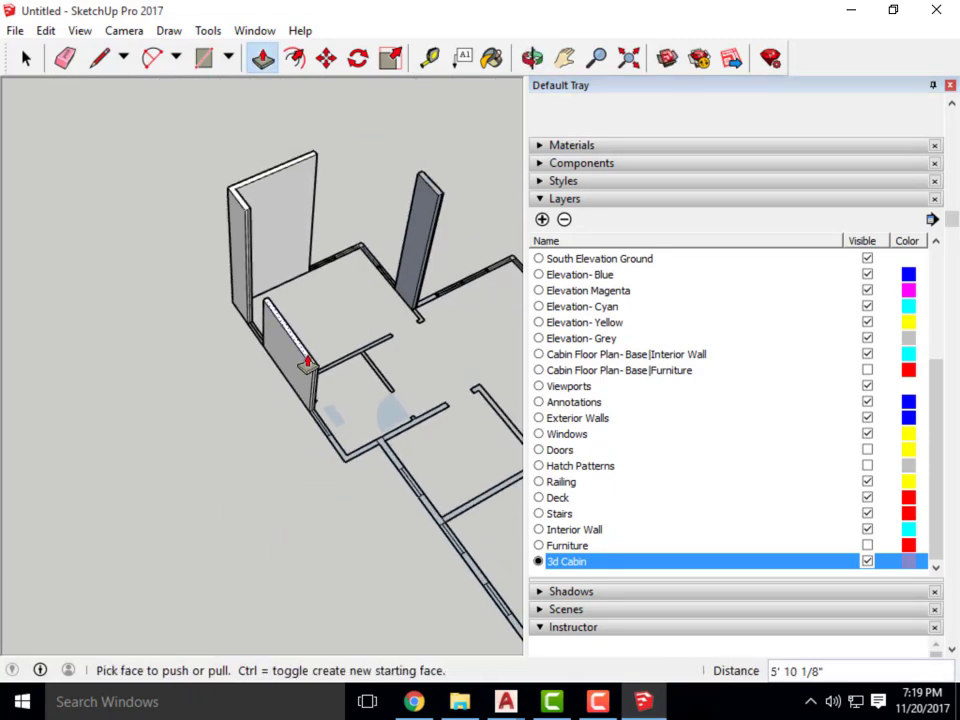
Push the hatched wall face back, removing most of it.
{"action": "middle_click_drag", "start_coordinate": [199, 345], "coordinate": [141, 476]}
{"action": "scroll", "coordinate": [321, 446], "scroll_direction": "down", "scroll_amount": 3}
{"action": "scroll", "coordinate": [333, 477], "scroll_direction": "up", "scroll_amount": 3}
{"action": "scroll", "coordinate": [272, 454], "scroll_direction": "up", "scroll_amount": 2}
{"action": "scroll", "coordinate": [243, 452], "scroll_direction": "up", "scroll_amount": 3}
{"action": "scroll", "coordinate": [242, 447], "scroll_direction": "down", "scroll_amount": 3}
{"action": "scroll", "coordinate": [242, 497], "scroll_direction": "up", "scroll_amount": 3}
{"action": "scroll", "coordinate": [300, 462], "scroll_direction": "up", "scroll_amount": 2}
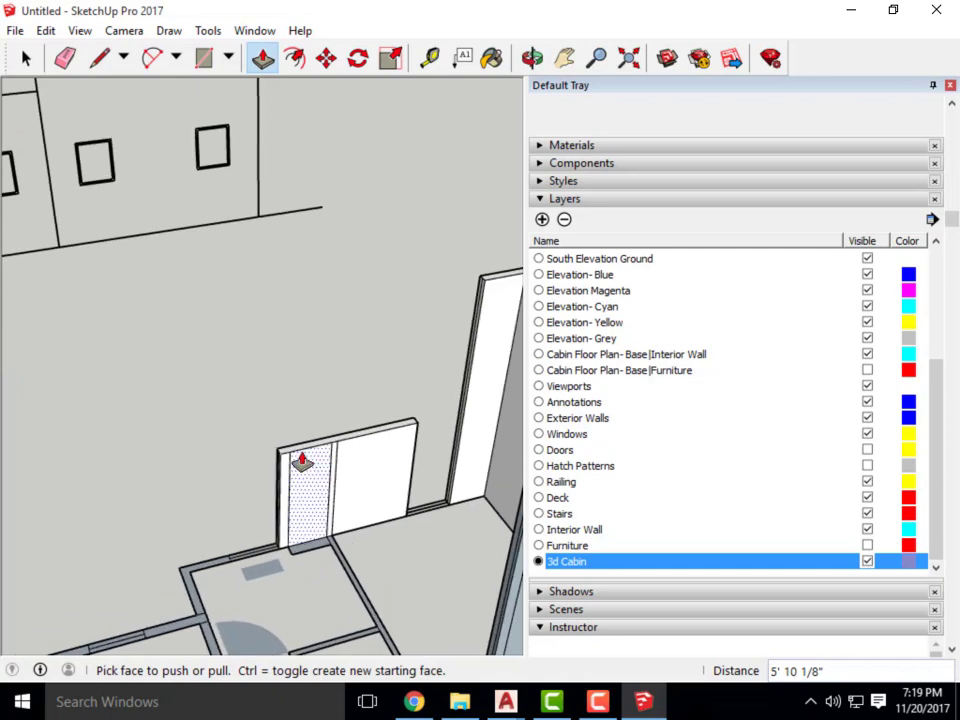
{"action": "left_click_drag", "start_coordinate": [296, 454], "coordinate": [155, 246]}
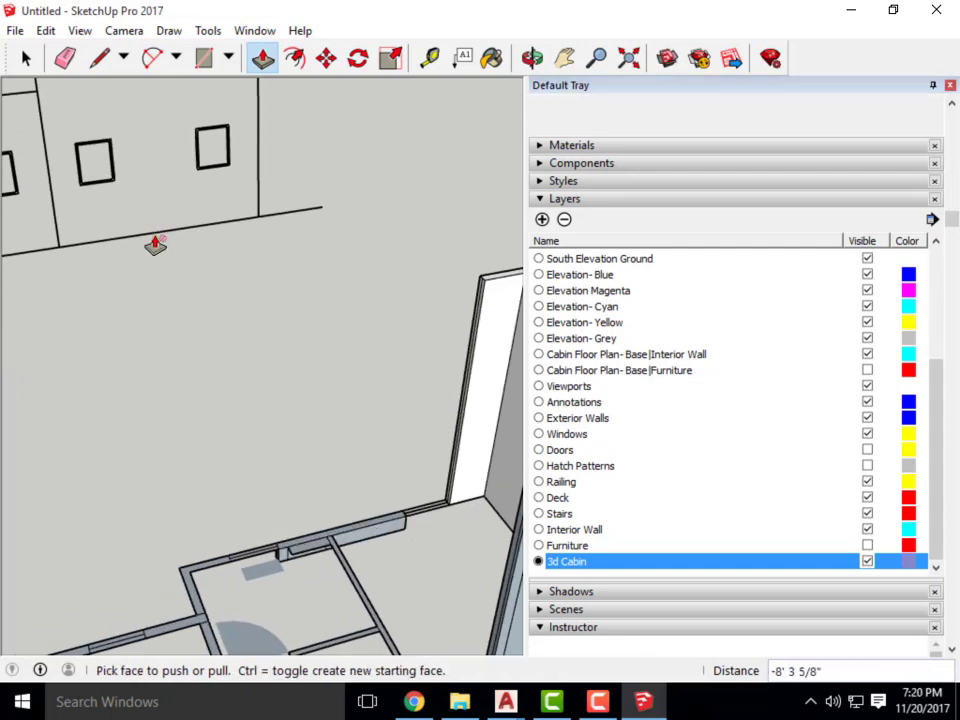
{"action": "scroll", "coordinate": [321, 462], "scroll_direction": "down", "scroll_amount": 2}
{"action": "scroll", "coordinate": [370, 570], "scroll_direction": "up", "scroll_amount": 3}
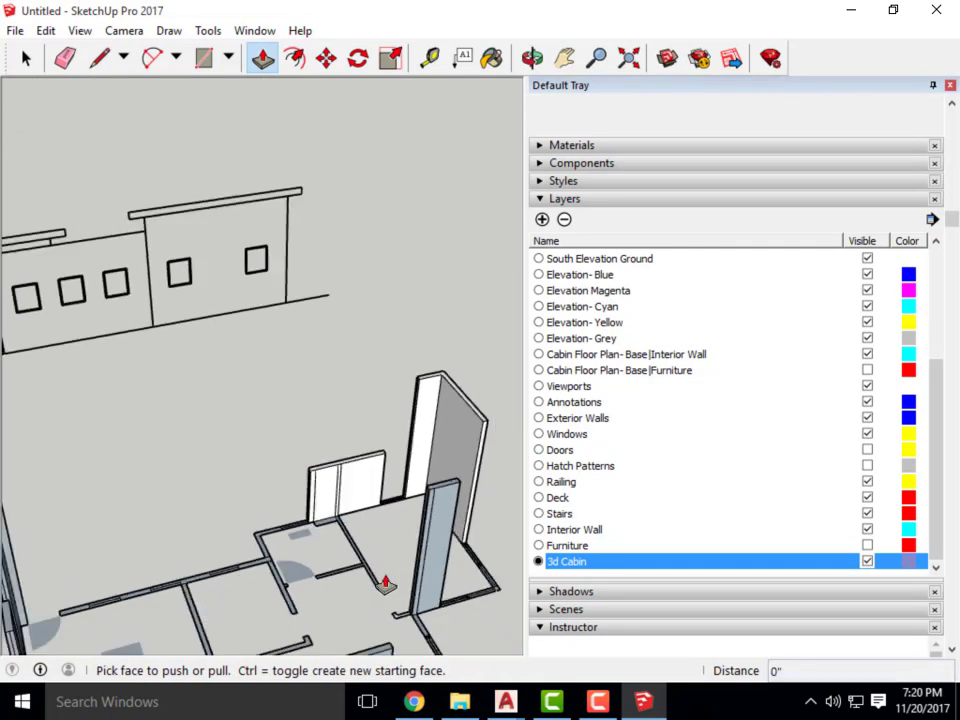
Raise another wall outline face to 8' 7 3/8".
{"action": "left_click", "coordinate": [345, 527]}
{"action": "left_click_drag", "start_coordinate": [345, 527], "coordinate": [124, 199]}
{"action": "scroll", "coordinate": [250, 407], "scroll_direction": "down", "scroll_amount": 2}
{"action": "scroll", "coordinate": [250, 407], "scroll_direction": "down", "scroll_amount": 2}
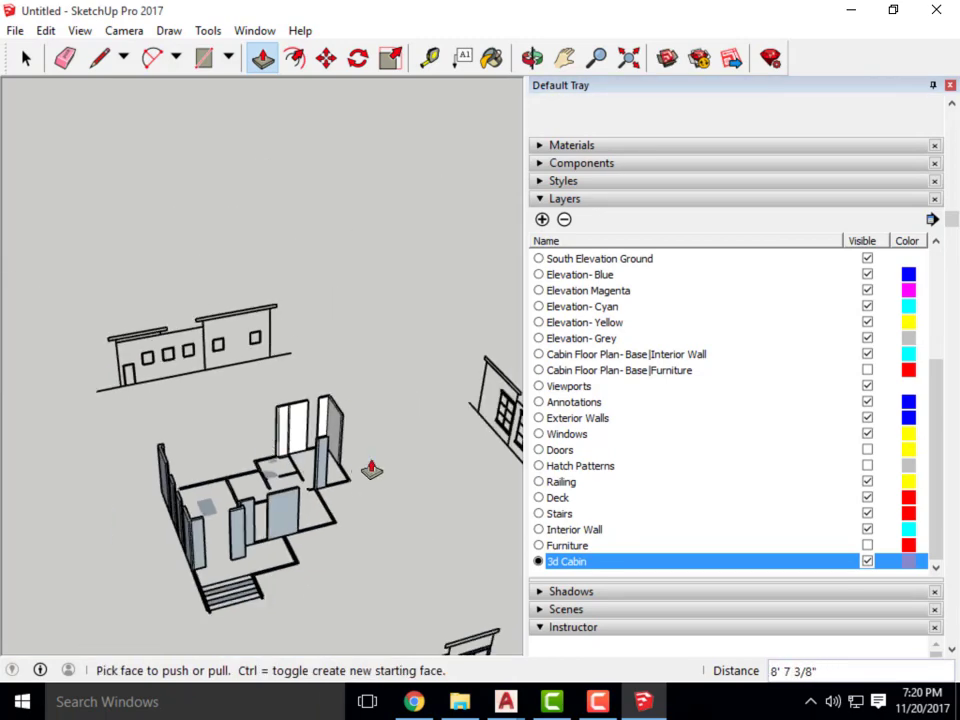
Orbit around the raised walls to compare them with the four elevations, then pick the Line tool.
{"action": "middle_click_drag", "start_coordinate": [371, 465], "coordinate": [279, 598]}
{"action": "scroll", "coordinate": [268, 585], "scroll_direction": "up", "scroll_amount": 5}
{"action": "scroll", "coordinate": [265, 490], "scroll_direction": "up", "scroll_amount": 2}
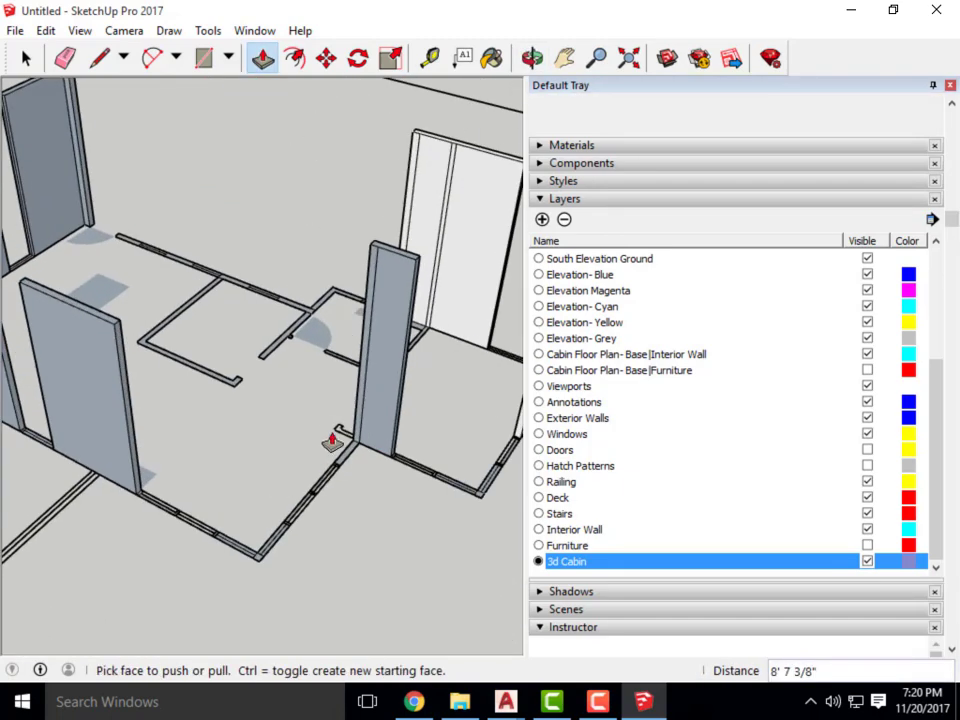
{"action": "scroll", "coordinate": [294, 411], "scroll_direction": "down", "scroll_amount": 3}
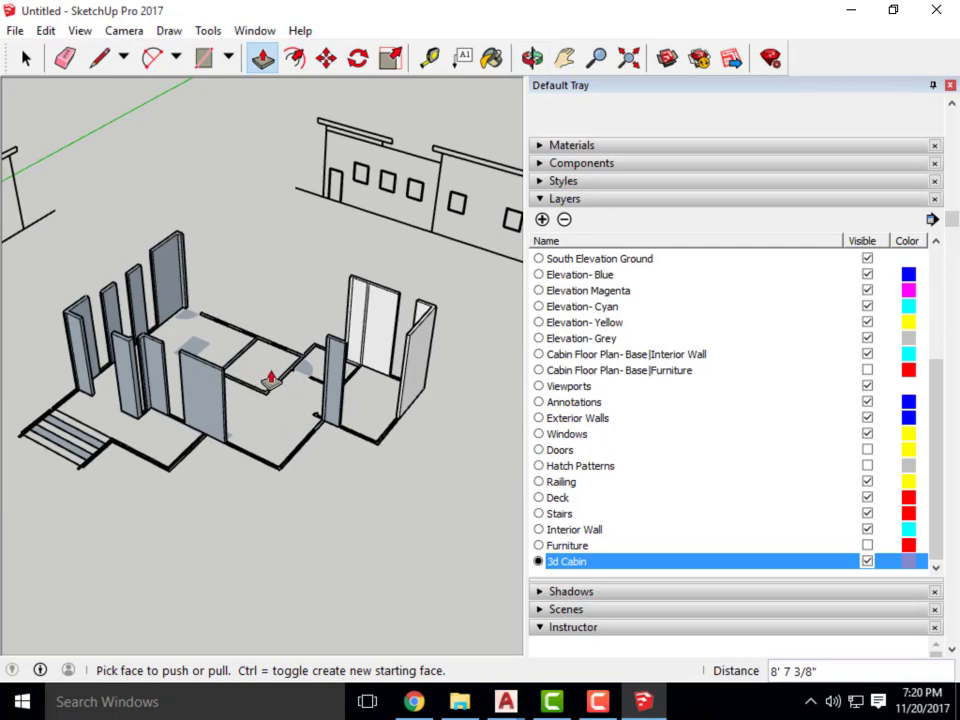
{"action": "scroll", "coordinate": [270, 378], "scroll_direction": "down", "scroll_amount": 3}
{"action": "middle_click_drag", "start_coordinate": [306, 386], "coordinate": [157, 421]}
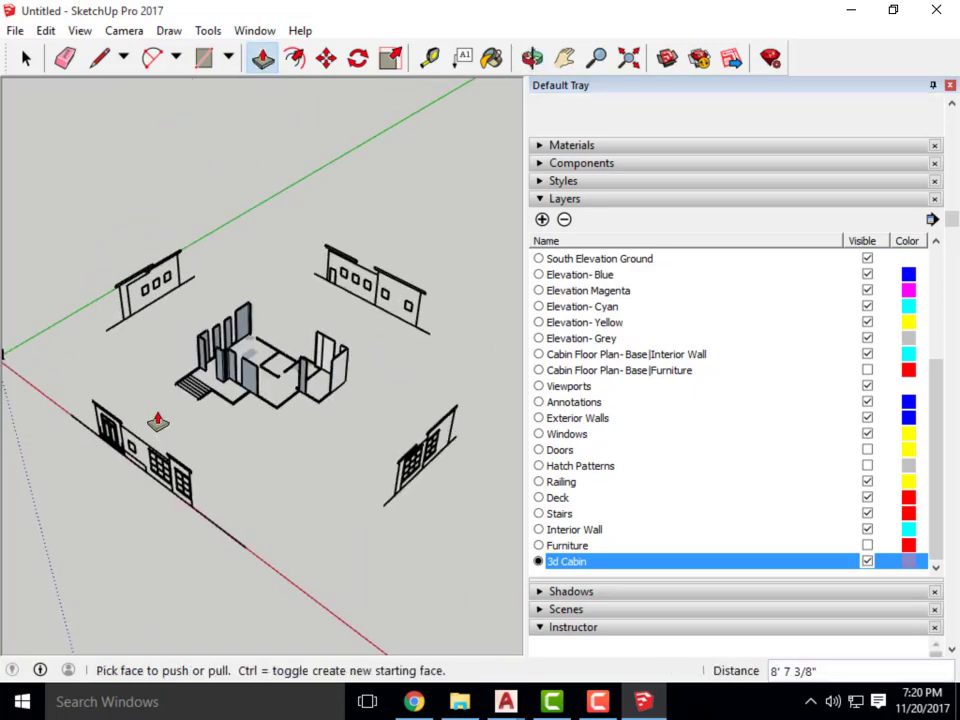
{"action": "scroll", "coordinate": [266, 409], "scroll_direction": "up", "scroll_amount": 5}
{"action": "middle_click_drag", "start_coordinate": [253, 499], "coordinate": [207, 396]}
{"action": "scroll", "coordinate": [362, 437], "scroll_direction": "down", "scroll_amount": 3}
{"action": "scroll", "coordinate": [296, 446], "scroll_direction": "down", "scroll_amount": 3}
{"action": "scroll", "coordinate": [274, 454], "scroll_direction": "up", "scroll_amount": 3}
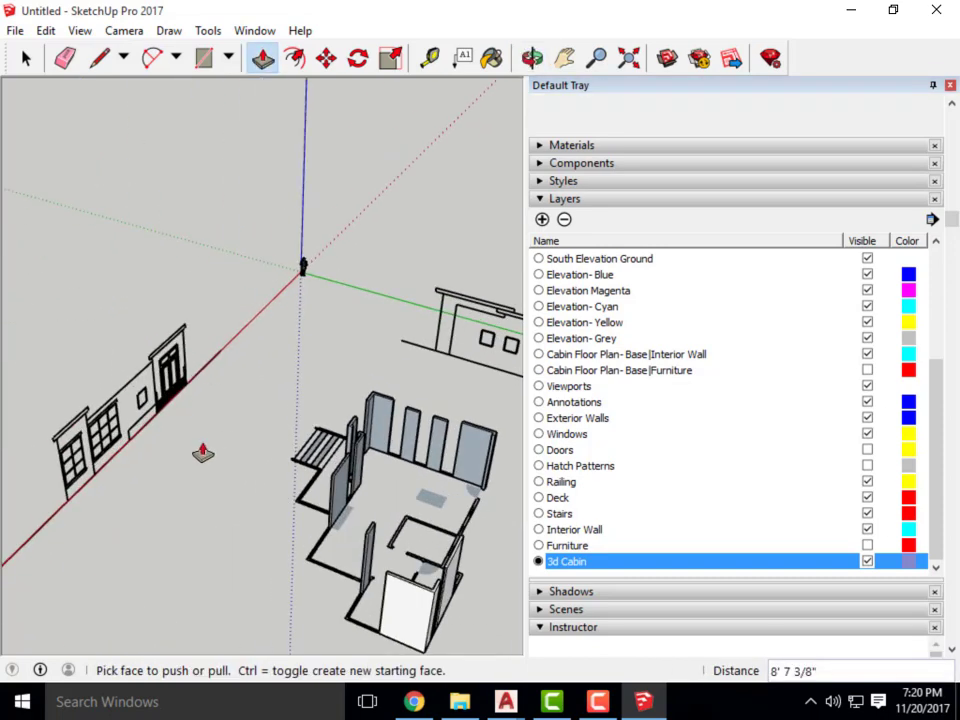
{"action": "middle_click_drag", "start_coordinate": [203, 453], "coordinate": [190, 430]}
{"action": "scroll", "coordinate": [178, 414], "scroll_direction": "up", "scroll_amount": 5}
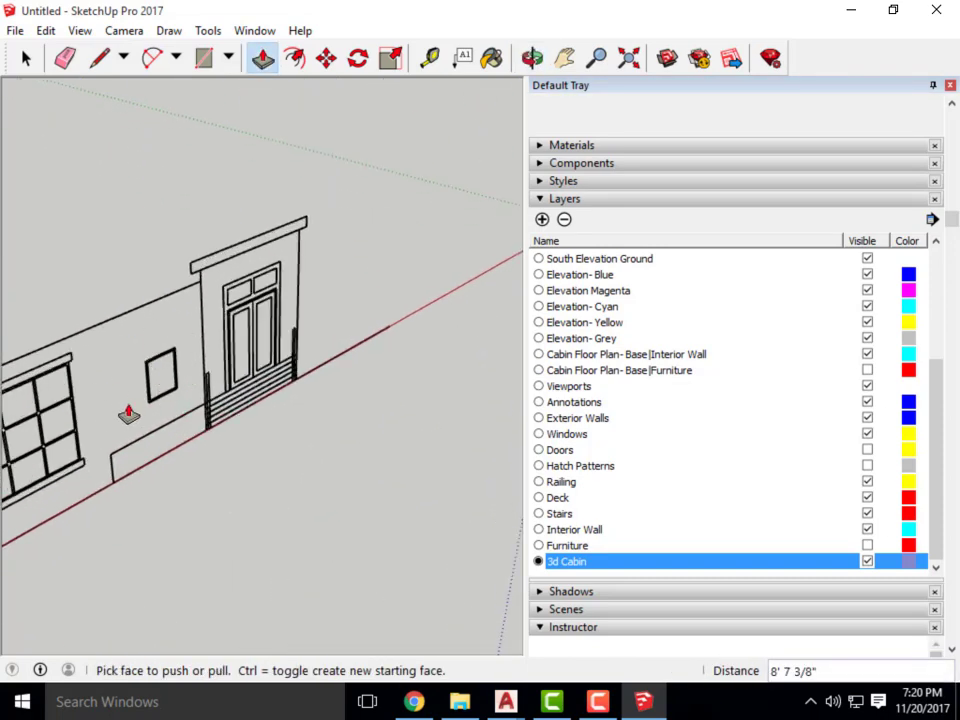
{"action": "scroll", "coordinate": [128, 413], "scroll_direction": "down", "scroll_amount": 3}
{"action": "middle_click_drag", "start_coordinate": [100, 335], "coordinate": [318, 462]}
{"action": "left_click", "coordinate": [100, 58]}
{"action": "scroll", "coordinate": [100, 425], "scroll_direction": "up", "scroll_amount": 5}
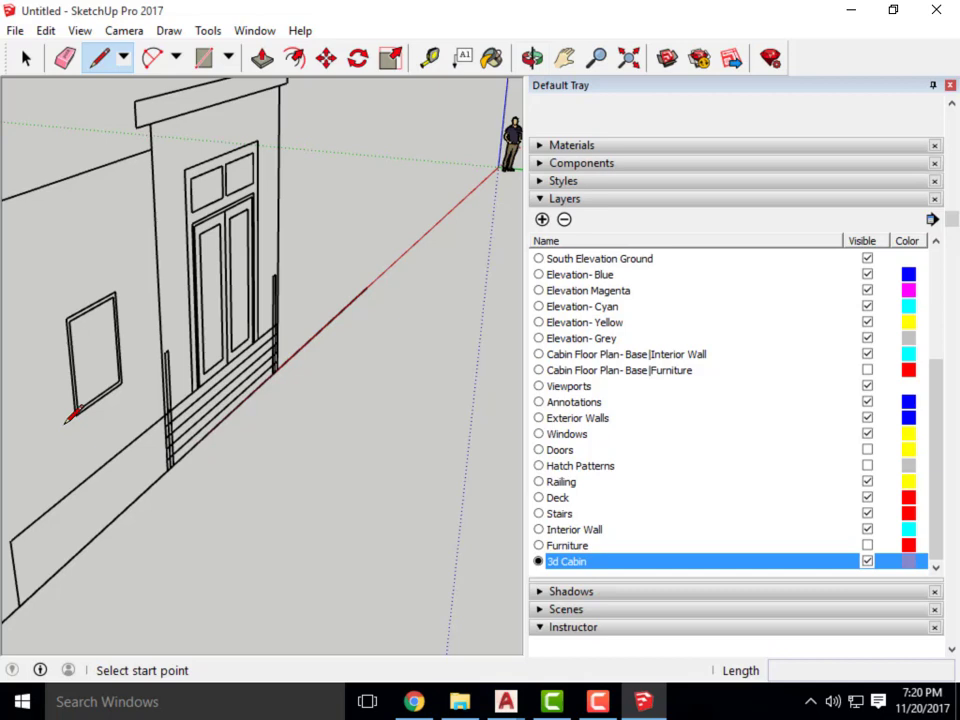
Draw a line from the elevation window's corner across to the cabin wall edge.
{"action": "scroll", "coordinate": [96, 396], "scroll_direction": "up", "scroll_amount": 2}
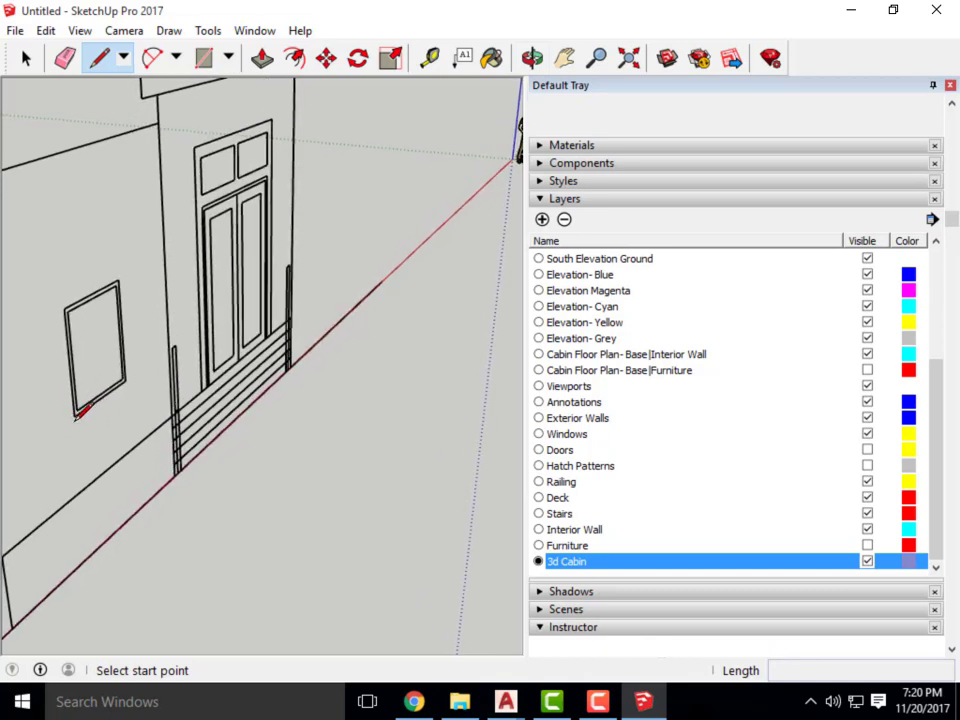
{"action": "left_click", "coordinate": [74, 415]}
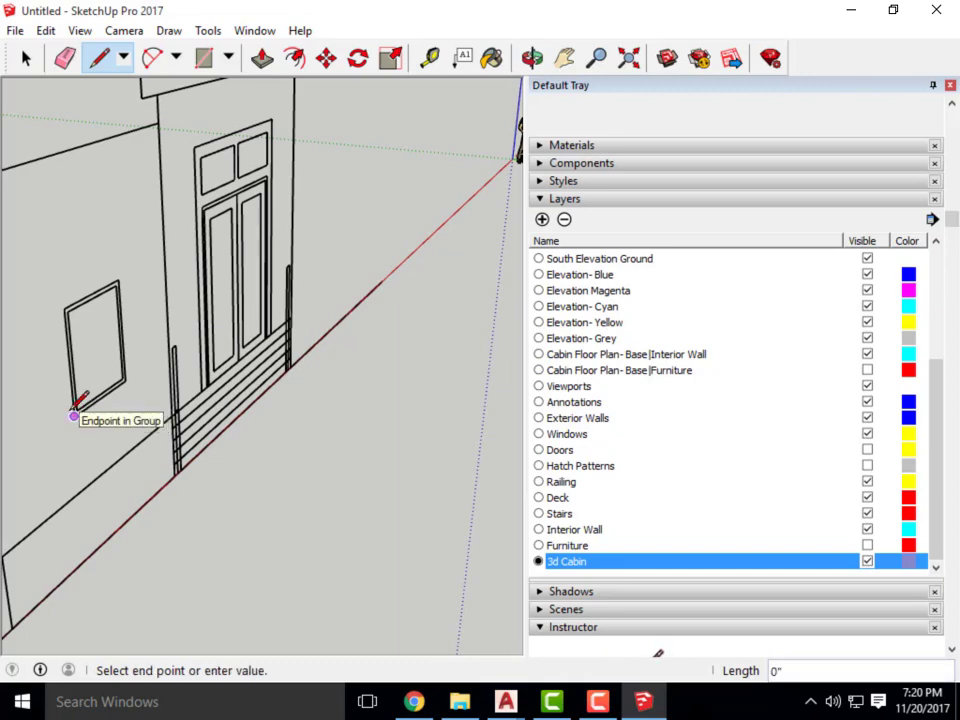
{"action": "scroll", "coordinate": [75, 412], "scroll_direction": "down", "scroll_amount": 6}
{"action": "mouse_move", "coordinate": [84, 412]}
{"action": "middle_mouse_down"}
{"action": "mouse_move", "coordinate": [375, 566]}
{"action": "mouse_move", "coordinate": [257, 495]}
{"action": "middle_mouse_up"}
{"action": "scroll", "coordinate": [252, 465], "scroll_direction": "up", "scroll_amount": 5}
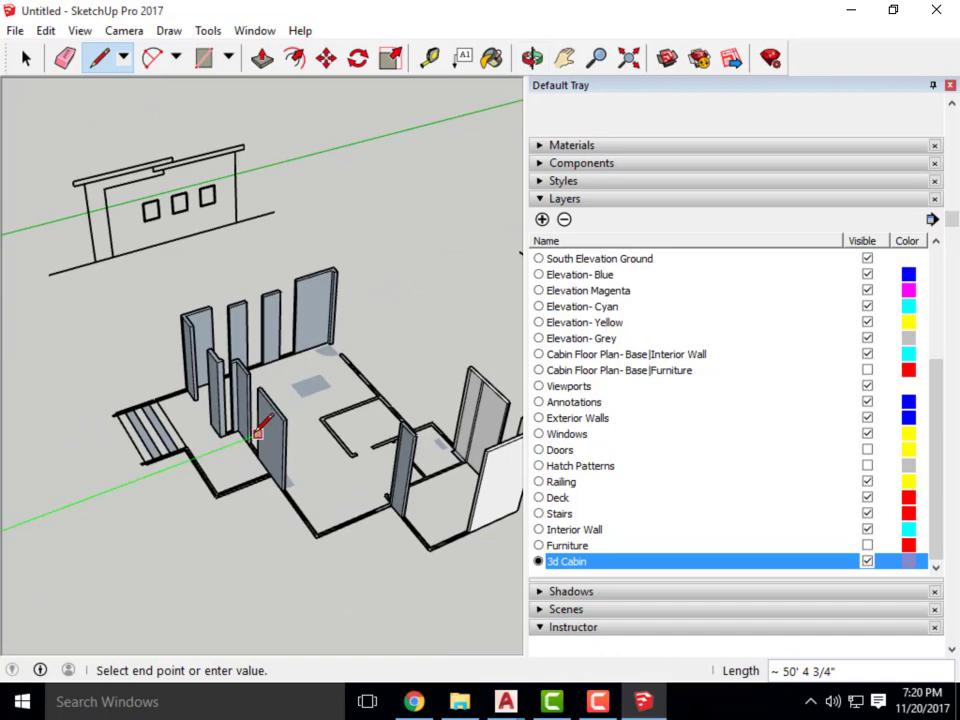
{"action": "scroll", "coordinate": [258, 432], "scroll_direction": "up", "scroll_amount": 3}
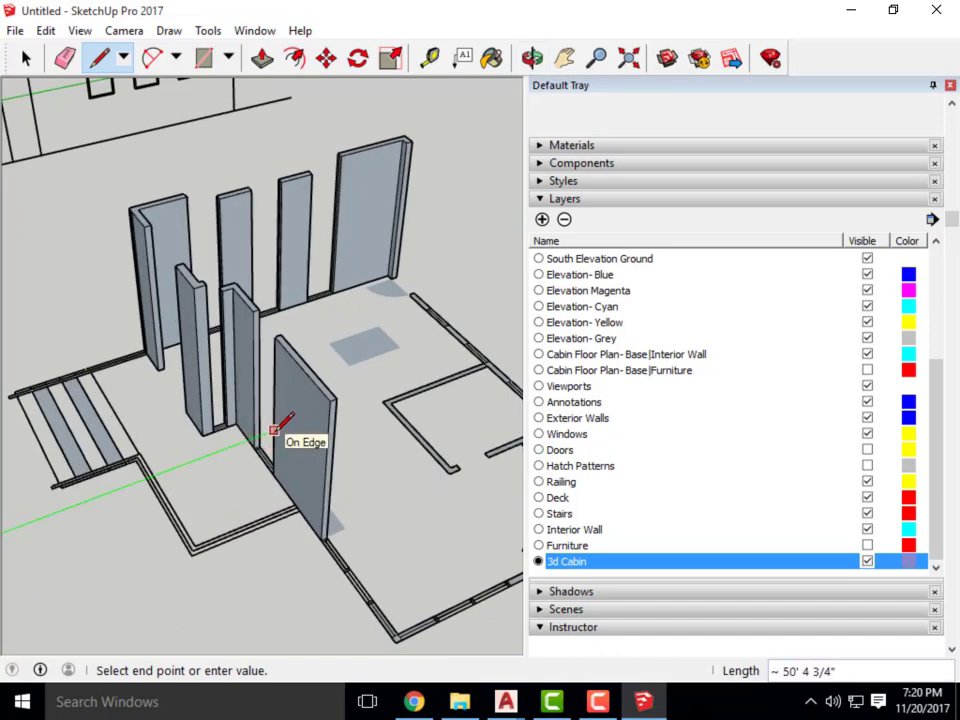
{"action": "scroll", "coordinate": [300, 470], "scroll_direction": "down", "scroll_amount": 5}
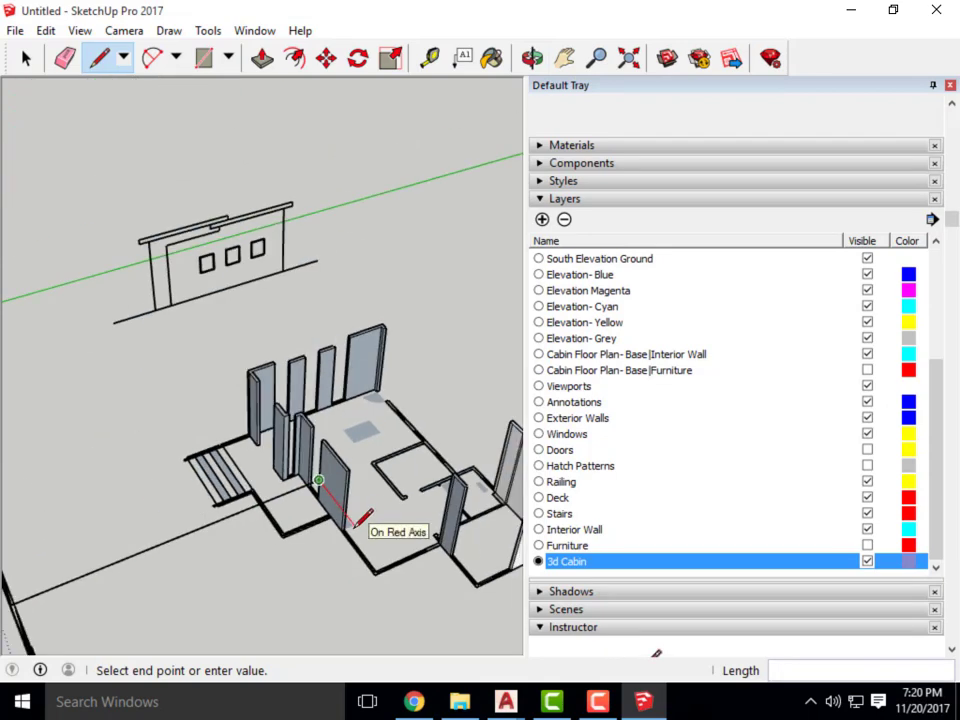
{"action": "mouse_move", "coordinate": [320, 518]}
{"action": "middle_mouse_down"}
{"action": "mouse_move", "coordinate": [453, 393]}
{"action": "mouse_move", "coordinate": [390, 470]}
{"action": "middle_mouse_up"}
{"action": "scroll", "coordinate": [300, 400], "scroll_direction": "up", "scroll_amount": 6}
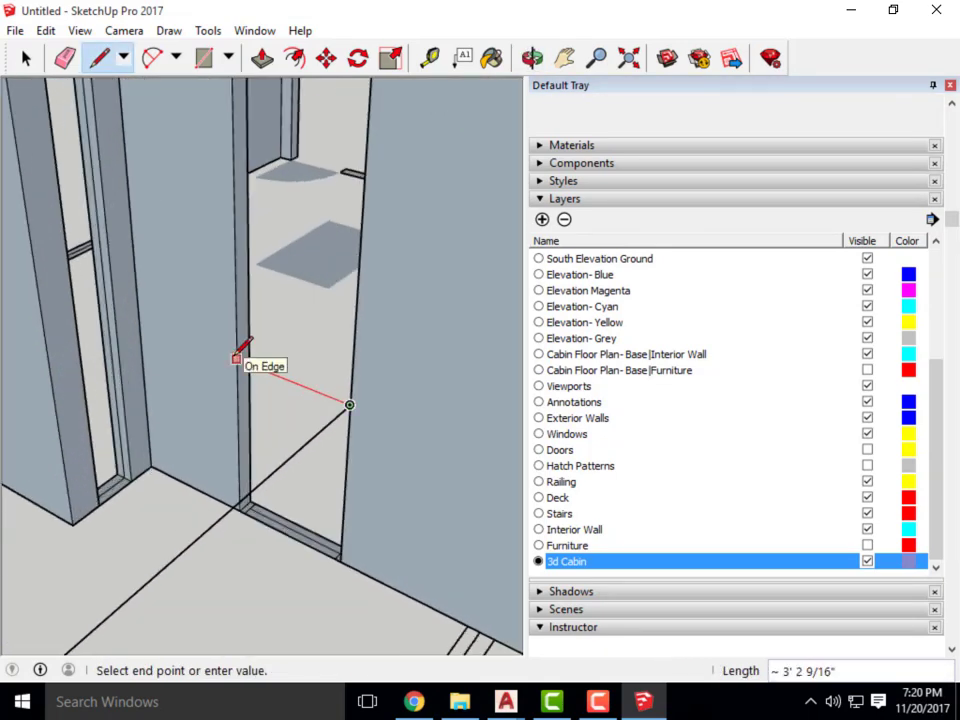
{"action": "left_click", "coordinate": [237, 358]}
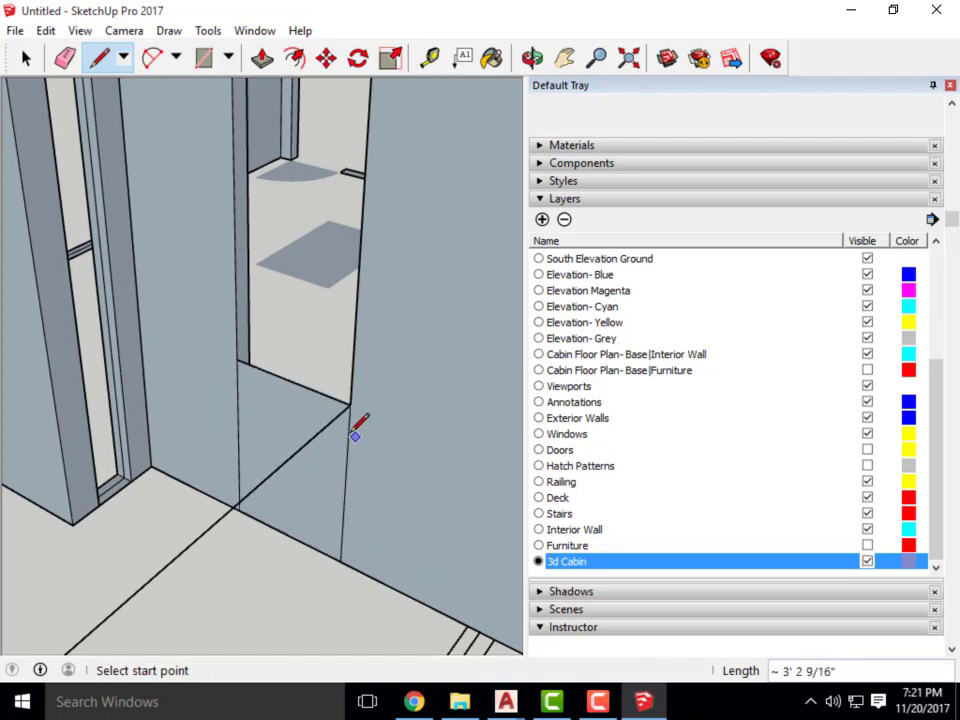
Delete the stray floor-wall edge and the vertical edge below the window.
{"action": "key", "text": "space"}
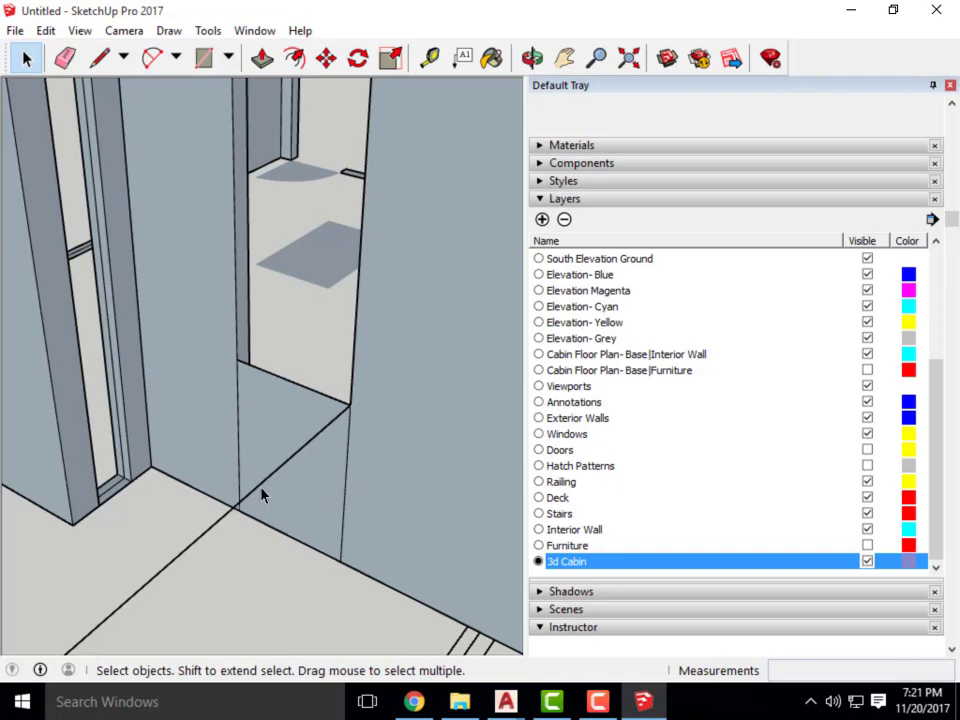
{"action": "left_click", "coordinate": [260, 486]}
{"action": "key", "text": "Delete"}
{"action": "left_click", "coordinate": [343, 523]}
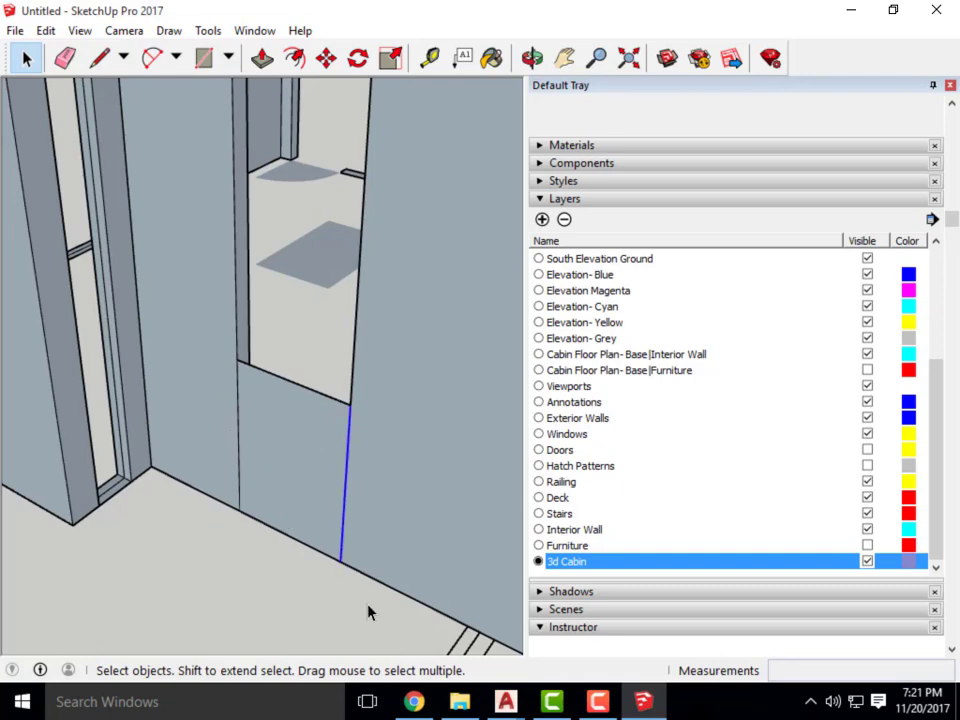
{"action": "key", "text": "Delete"}
{"action": "scroll", "coordinate": [248, 422], "scroll_direction": "down", "scroll_amount": 4}
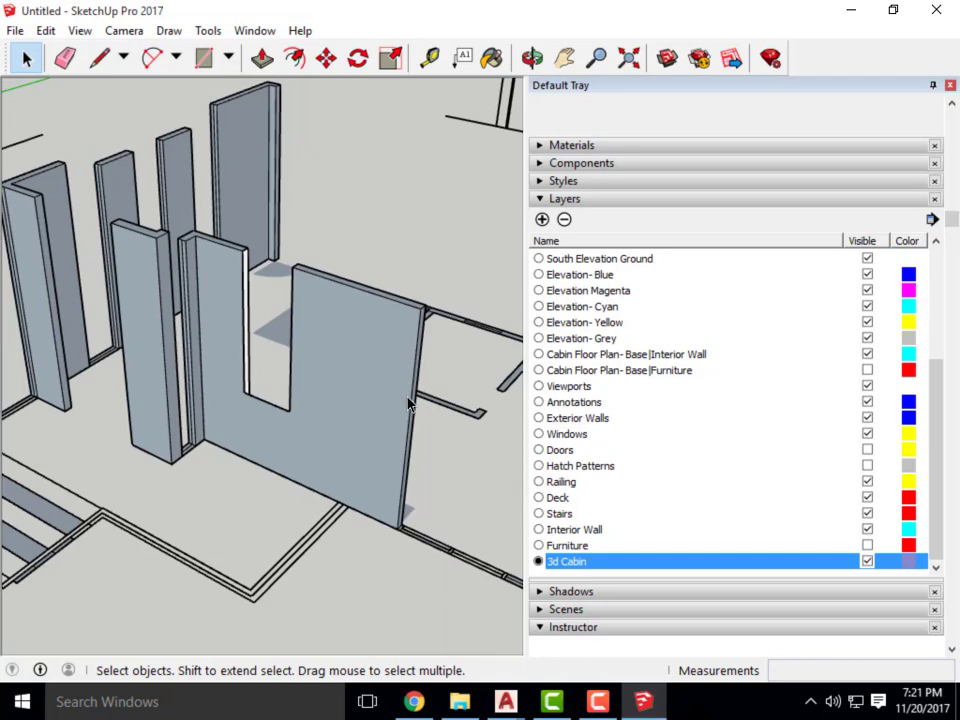
{"action": "middle_click_drag", "start_coordinate": [399, 416], "coordinate": [396, 493]}
Draw a short line at the first bottom corner of the wall opening.
{"action": "scroll", "coordinate": [326, 418], "scroll_direction": "up", "scroll_amount": 5}
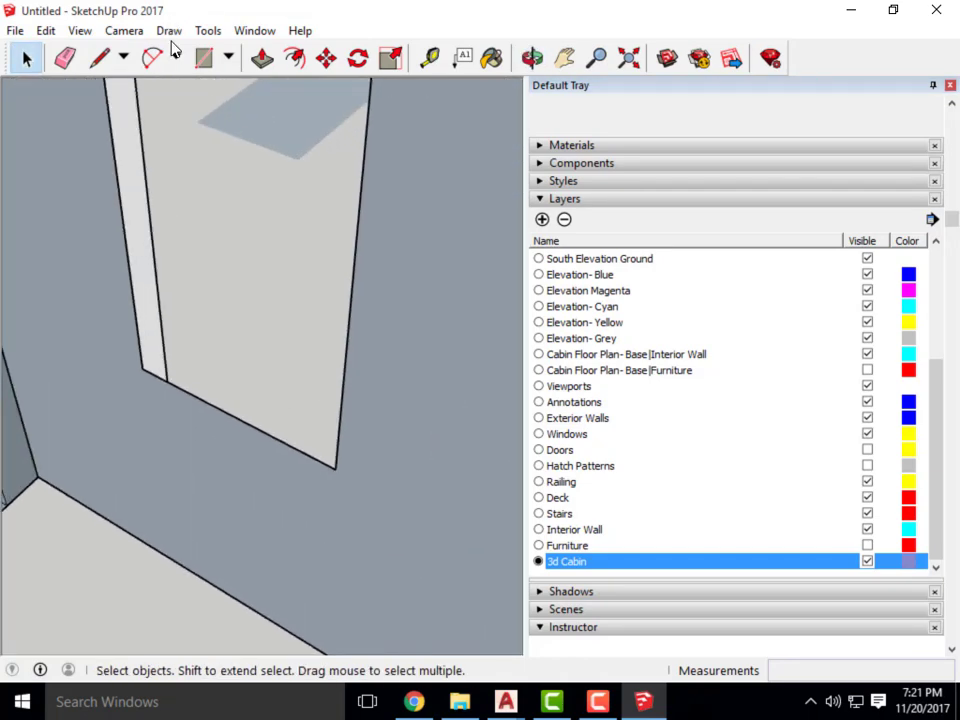
{"action": "left_click", "coordinate": [100, 58]}
{"action": "scroll", "coordinate": [168, 342], "scroll_direction": "up", "scroll_amount": 2}
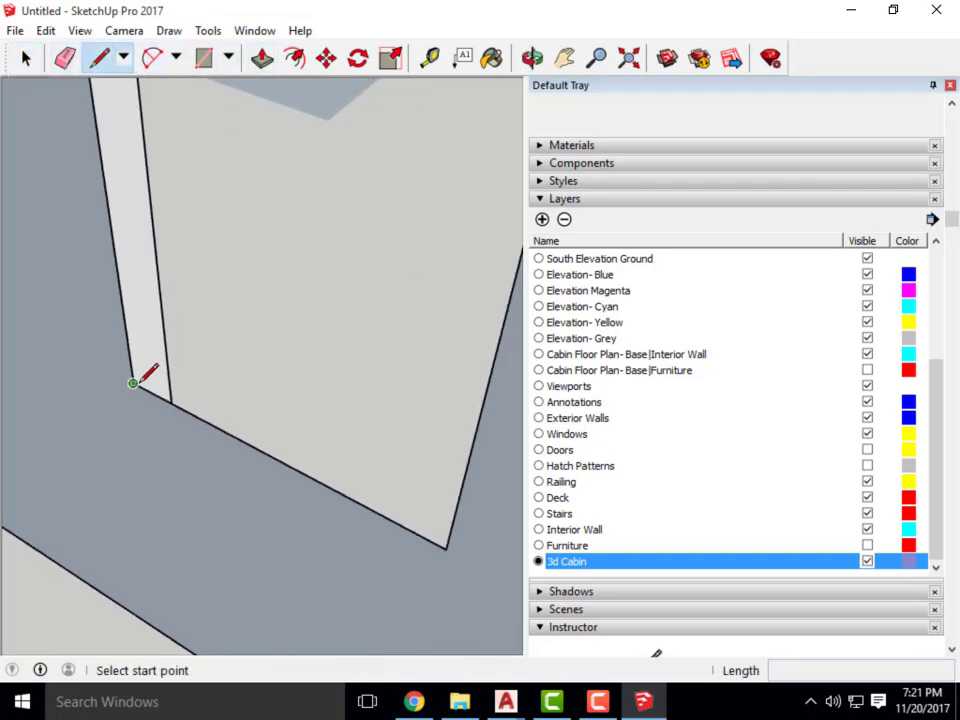
{"action": "left_click", "coordinate": [133, 383]}
{"action": "left_click", "coordinate": [184, 411]}
{"action": "middle_click_drag", "start_coordinate": [184, 411], "coordinate": [103, 454]}
{"action": "scroll", "coordinate": [225, 429], "scroll_direction": "down", "scroll_amount": 3}
{"action": "middle_click_drag", "start_coordinate": [225, 429], "coordinate": [212, 444]}
{"action": "scroll", "coordinate": [268, 370], "scroll_direction": "up", "scroll_amount": 4}
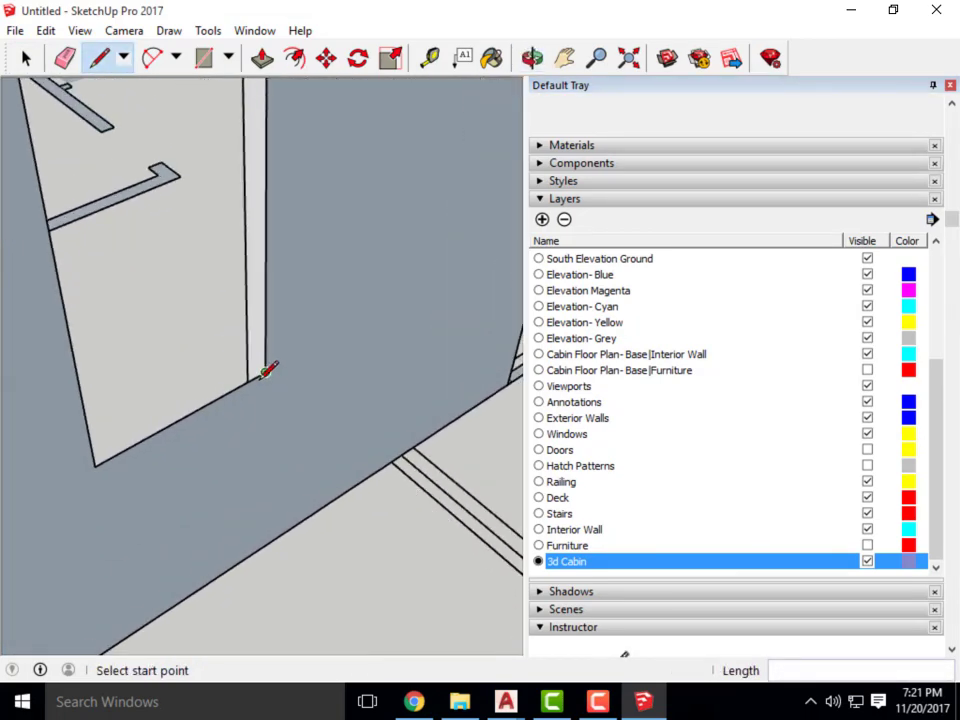
Close the triangular face at the other corner and draw a line along the next wall corner.
{"action": "left_click", "coordinate": [265, 371]}
{"action": "scroll", "coordinate": [264, 339], "scroll_direction": "up", "scroll_amount": 2}
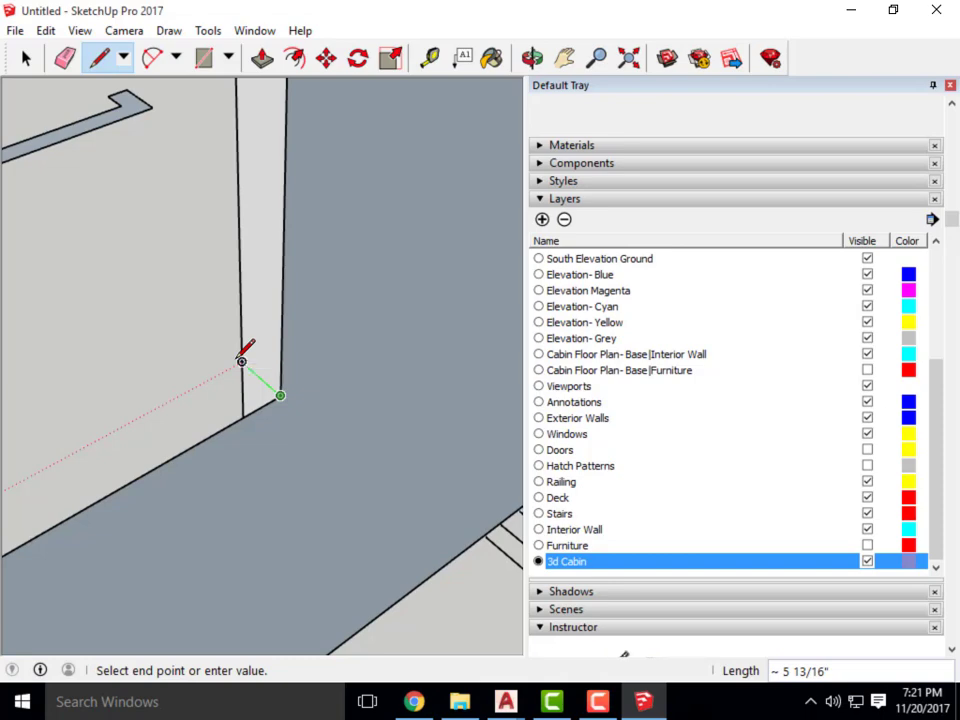
{"action": "left_click", "coordinate": [243, 362]}
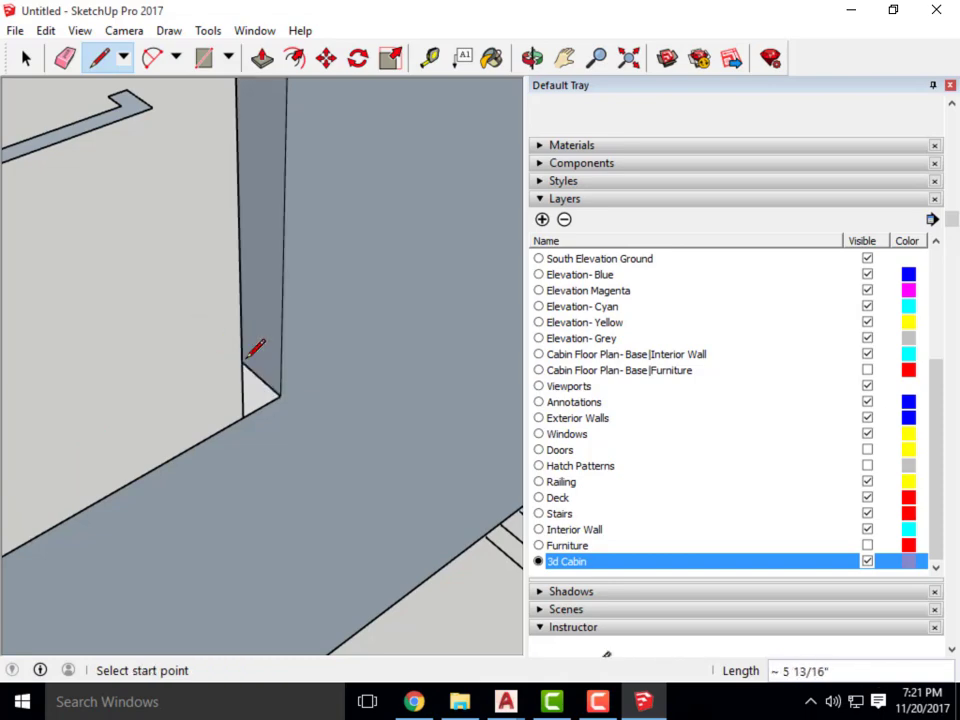
{"action": "middle_click_drag", "start_coordinate": [255, 348], "coordinate": [527, 463]}
{"action": "scroll", "coordinate": [332, 343], "scroll_direction": "up", "scroll_amount": 5}
{"action": "left_click", "coordinate": [305, 341]}
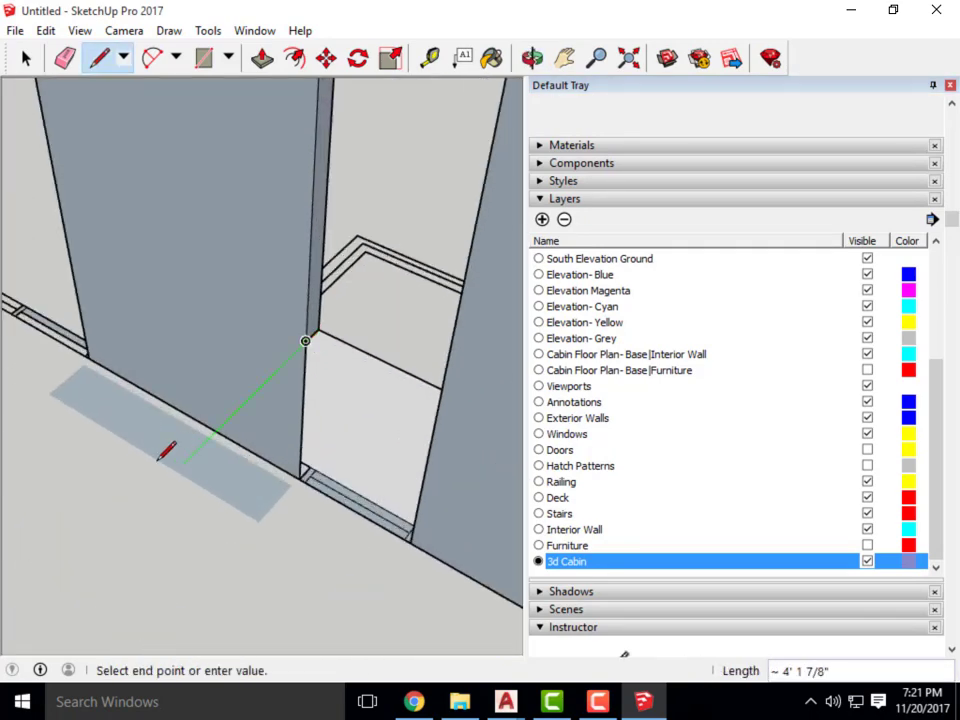
{"action": "middle_click_drag", "start_coordinate": [165, 452], "coordinate": [390, 508]}
{"action": "left_click", "coordinate": [512, 273]}
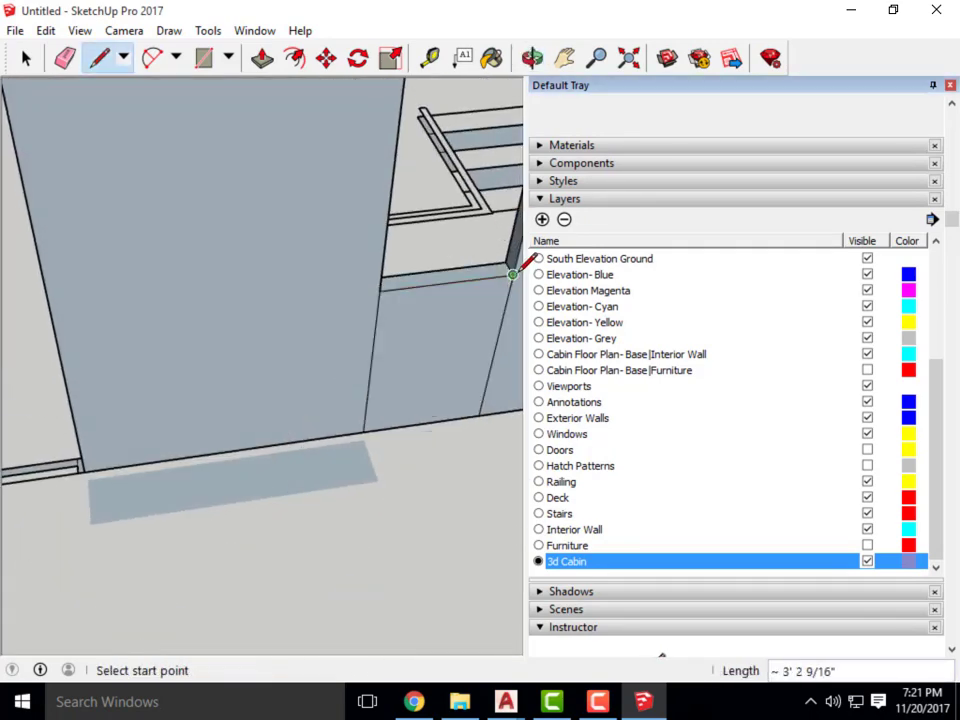
{"action": "scroll", "coordinate": [246, 403], "scroll_direction": "down", "scroll_amount": 5}
{"action": "middle_click_drag", "start_coordinate": [246, 403], "coordinate": [192, 98]}
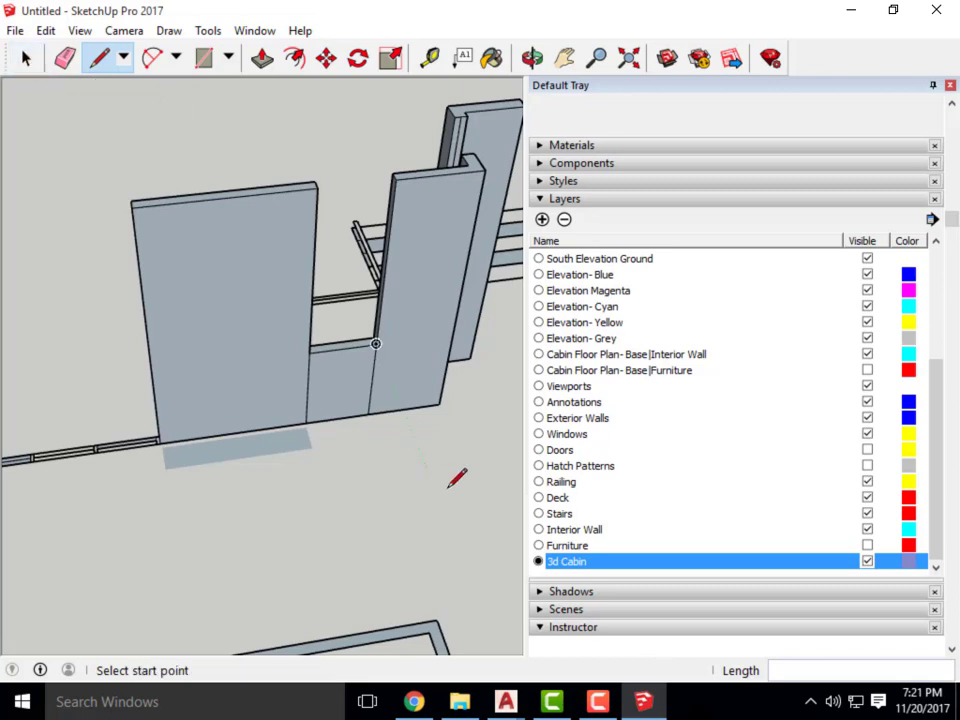
{"action": "scroll", "coordinate": [445, 445], "scroll_direction": "up", "scroll_amount": 3}
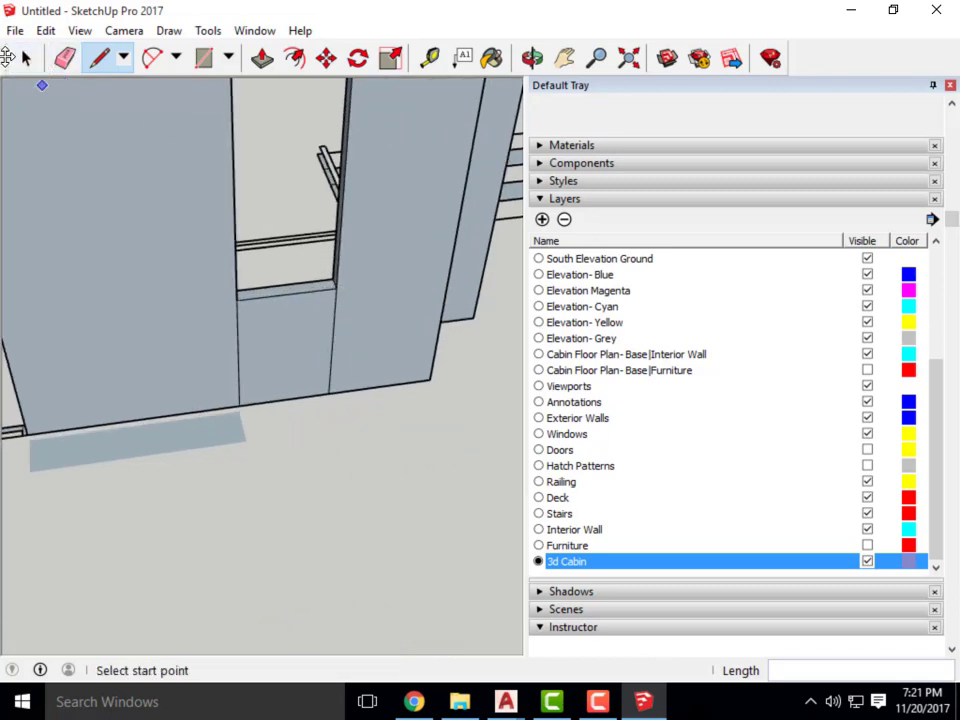
Delete the vertical edge below the door opening.
{"action": "left_click", "coordinate": [26, 58]}
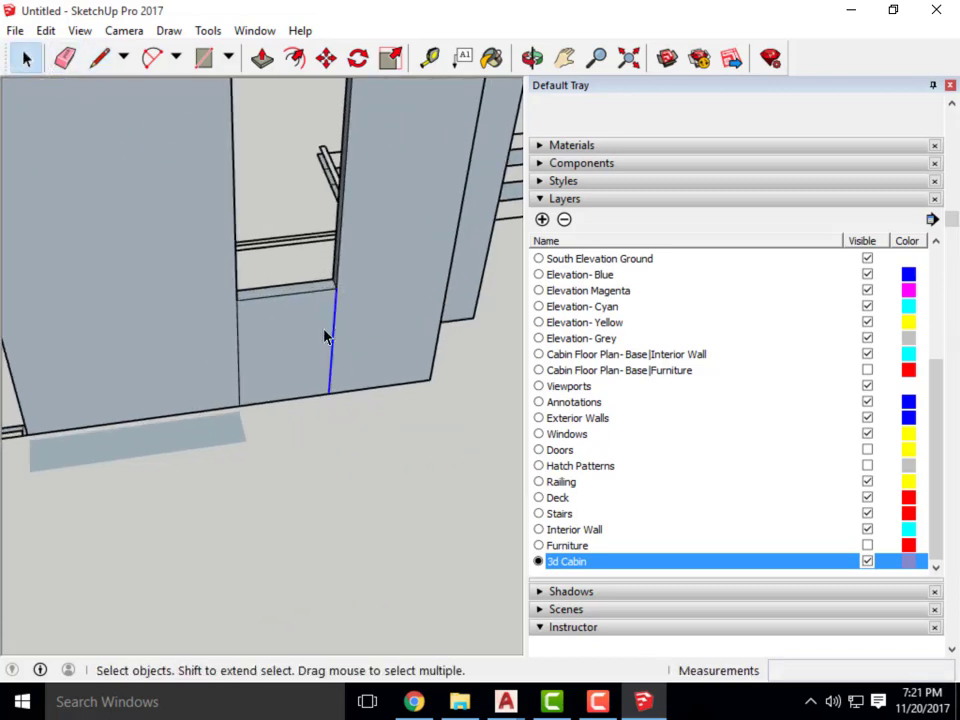
{"action": "key", "text": "Delete"}
{"action": "scroll", "coordinate": [283, 383], "scroll_direction": "down", "scroll_amount": 5}
{"action": "middle_click_drag", "start_coordinate": [405, 413], "coordinate": [255, 444]}
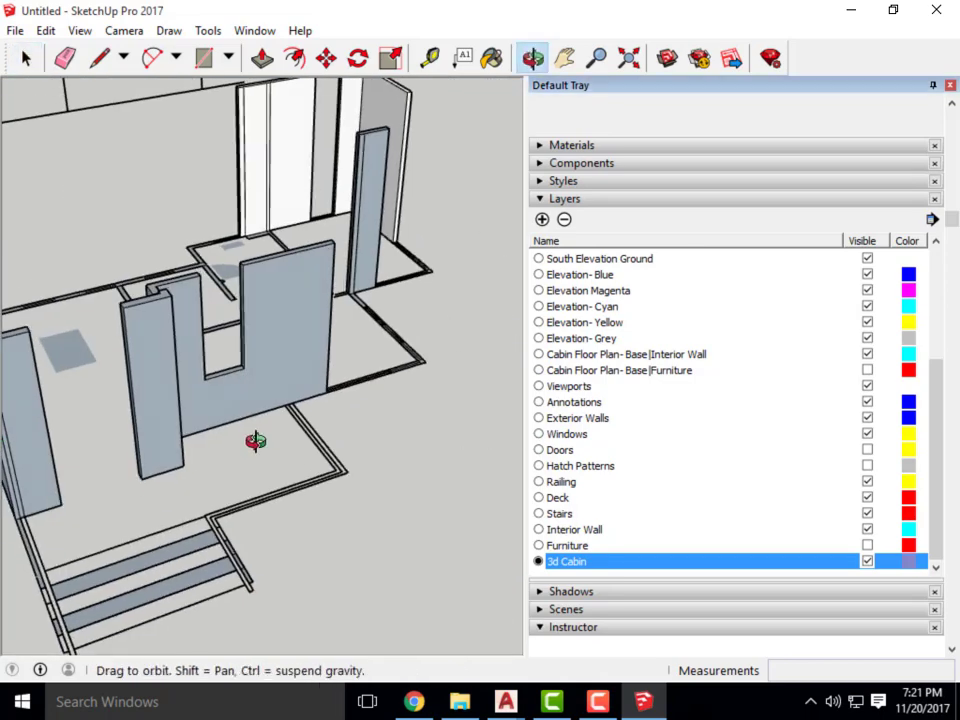
{"action": "scroll", "coordinate": [180, 350], "scroll_direction": "up", "scroll_amount": 6}
{"action": "scroll", "coordinate": [180, 350], "scroll_direction": "up", "scroll_amount": 2}
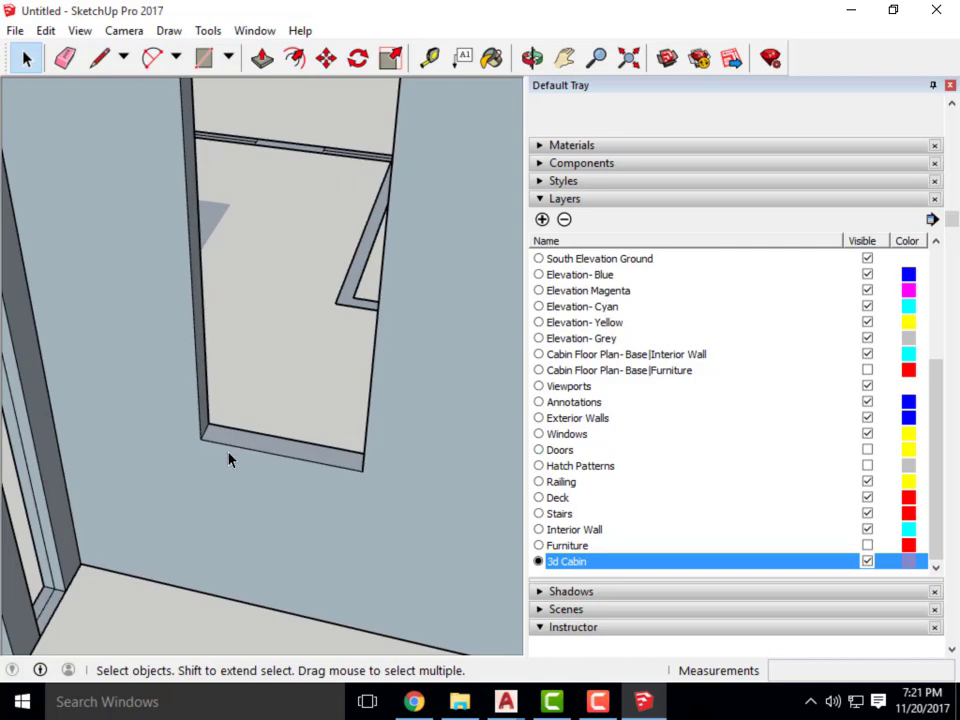
{"action": "scroll", "coordinate": [343, 401], "scroll_direction": "down", "scroll_amount": 8}
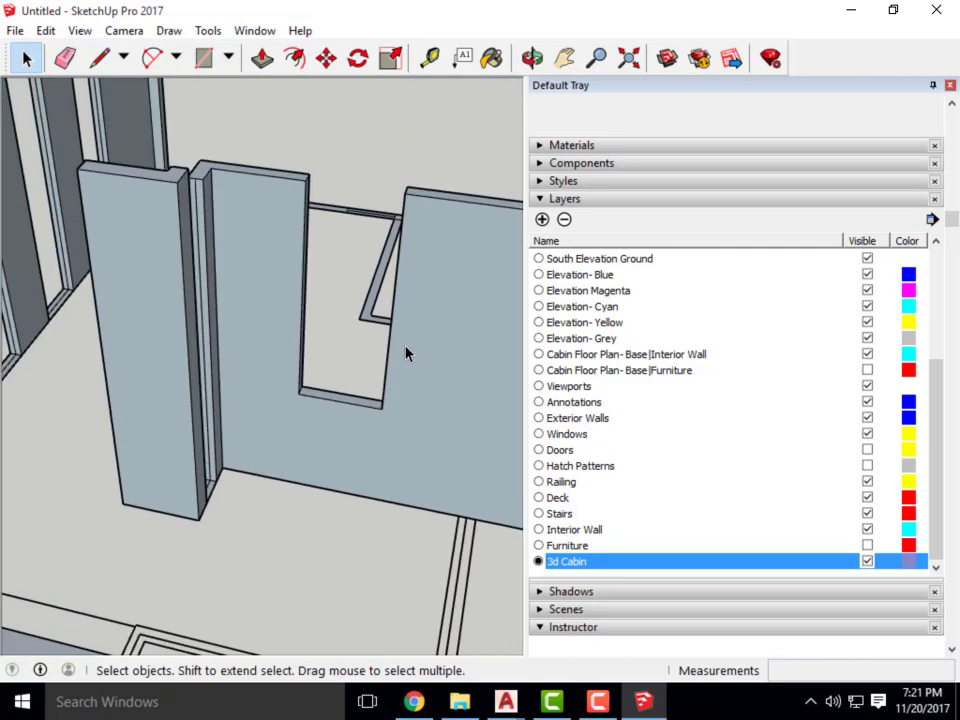
{"action": "scroll", "coordinate": [167, 418], "scroll_direction": "down", "scroll_amount": 5}
{"action": "middle_click_drag", "start_coordinate": [167, 418], "coordinate": [81, 308]}
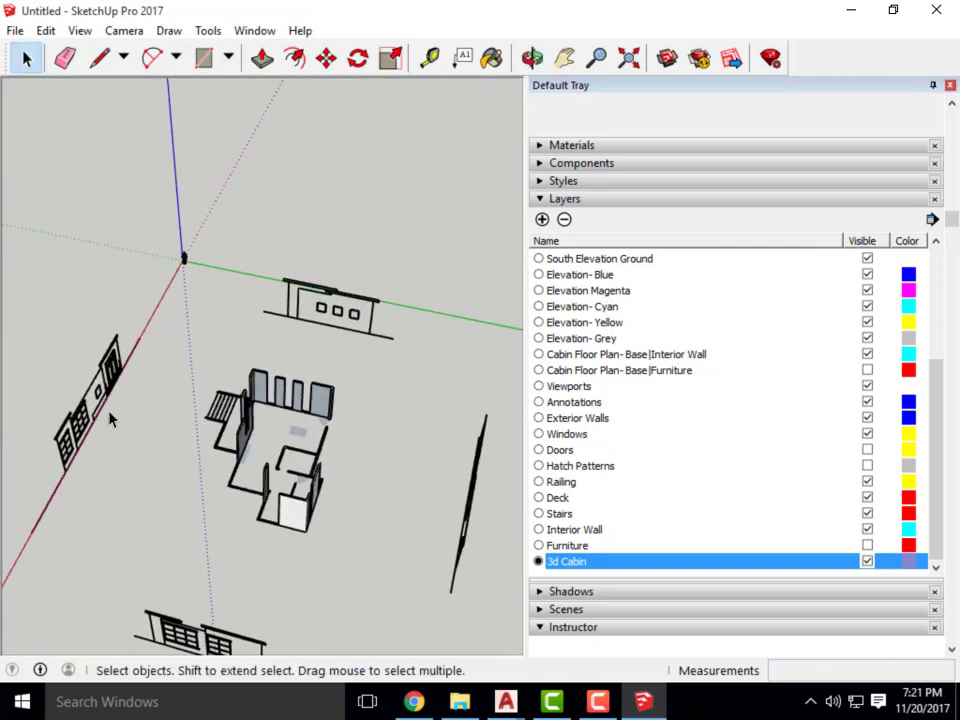
Draw a line from the elevation window's corner to the wall edge to carry the window height over.
{"action": "scroll", "coordinate": [81, 308], "scroll_direction": "up", "scroll_amount": 6}
{"action": "left_click", "coordinate": [99, 58]}
{"action": "scroll", "coordinate": [86, 400], "scroll_direction": "up", "scroll_amount": 5}
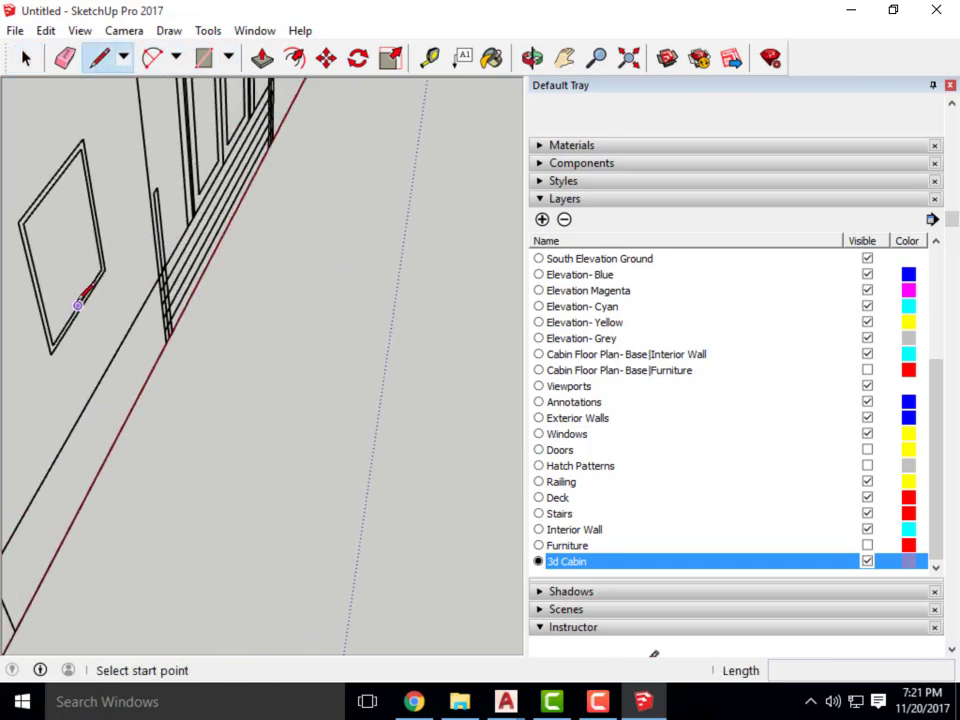
{"action": "scroll", "coordinate": [95, 360], "scroll_direction": "down", "scroll_amount": 3}
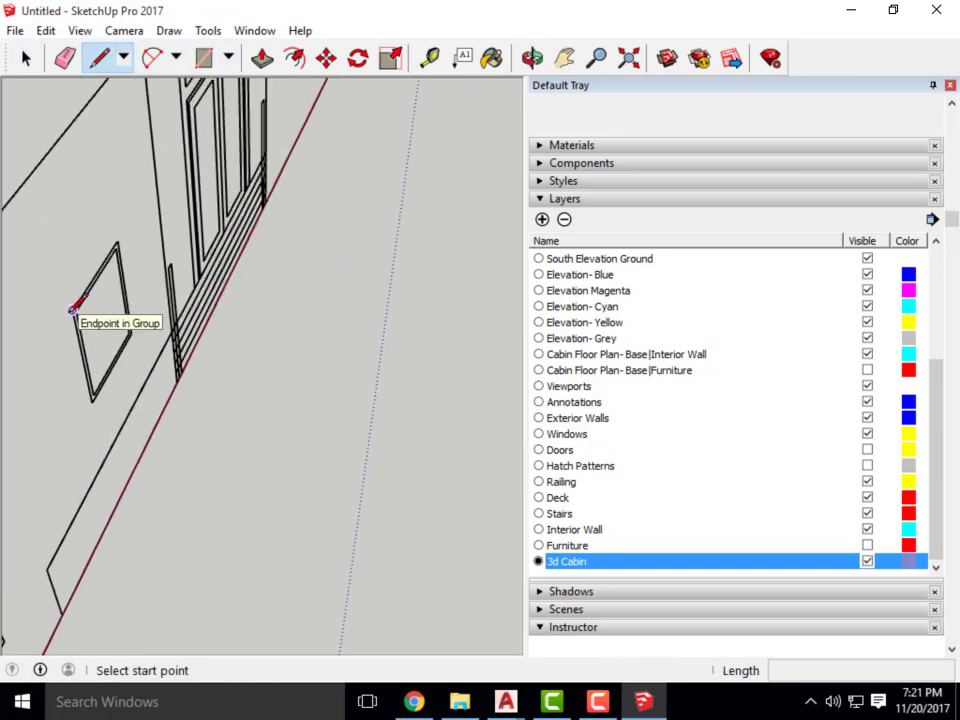
{"action": "left_click", "coordinate": [70, 308]}
{"action": "scroll", "coordinate": [75, 306], "scroll_direction": "up", "scroll_amount": 4}
{"action": "scroll", "coordinate": [96, 354], "scroll_direction": "down", "scroll_amount": 5}
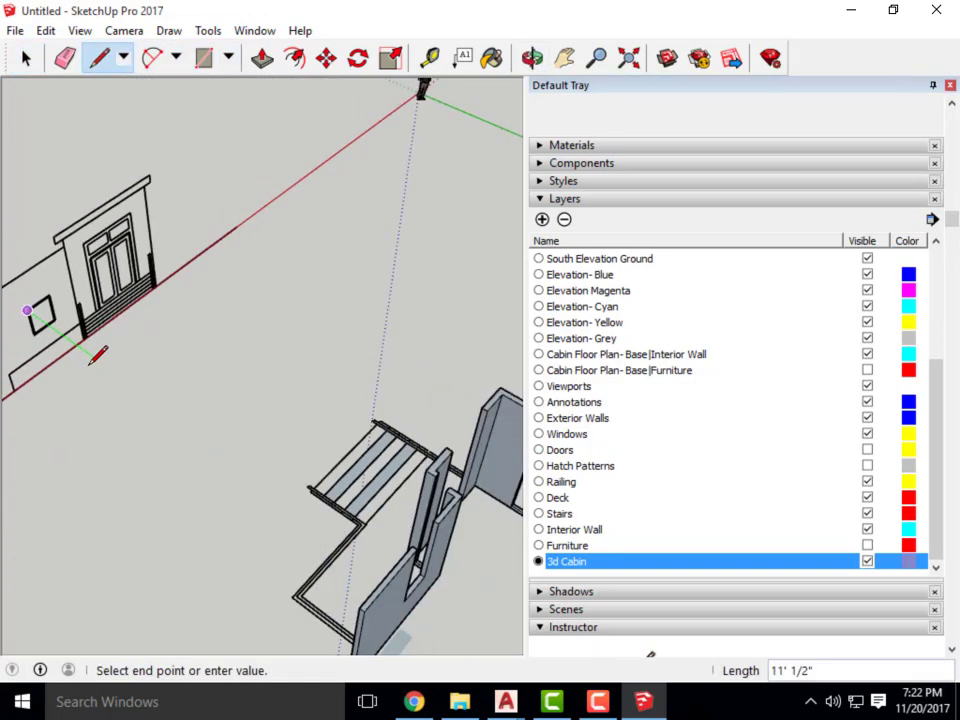
{"action": "mouse_move", "coordinate": [96, 354]}
{"action": "middle_mouse_down"}
{"action": "mouse_move", "coordinate": [439, 443]}
{"action": "mouse_move", "coordinate": [390, 412]}
{"action": "middle_mouse_up"}
{"action": "scroll", "coordinate": [221, 489], "scroll_direction": "down", "scroll_amount": 3}
{"action": "scroll", "coordinate": [450, 386], "scroll_direction": "up", "scroll_amount": 5}
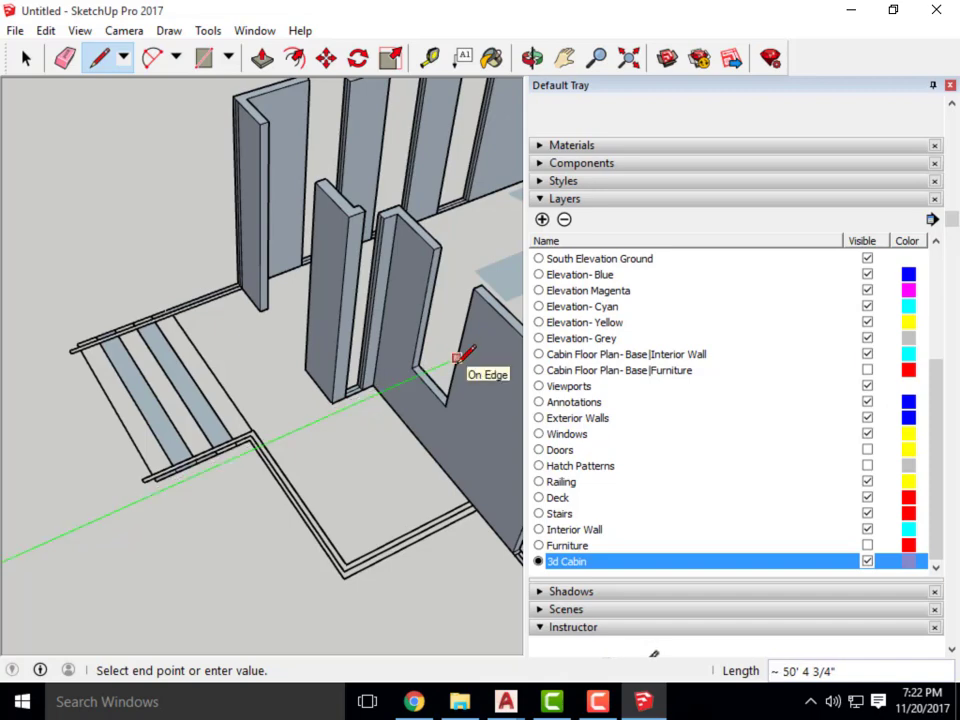
{"action": "left_click", "coordinate": [456, 358]}
{"action": "scroll", "coordinate": [455, 360], "scroll_direction": "up", "scroll_amount": 3}
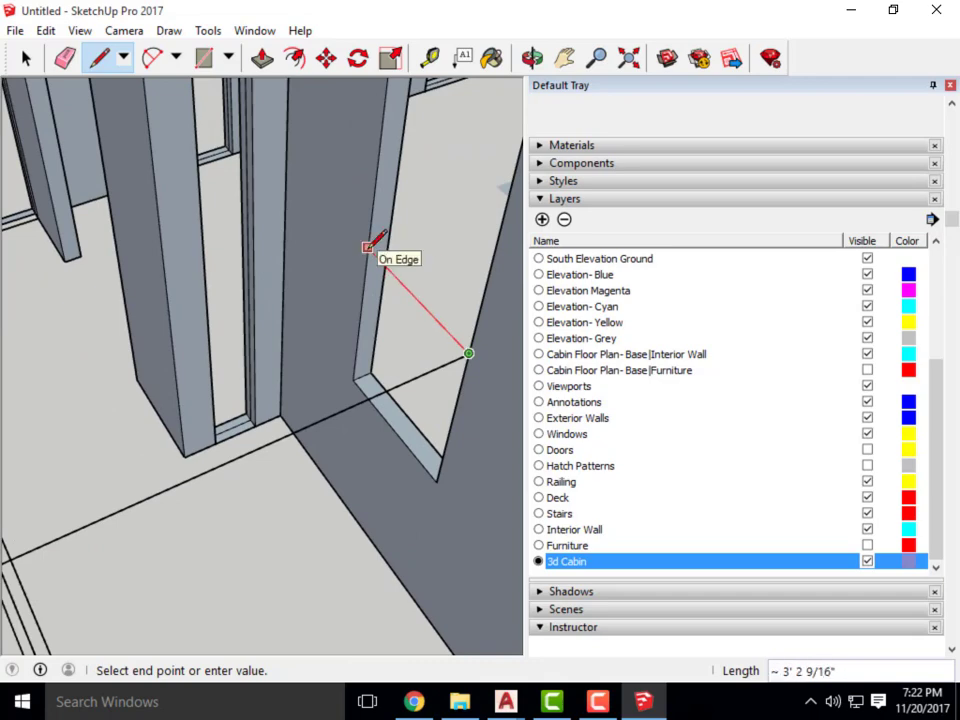
{"action": "left_click", "coordinate": [367, 243]}
{"action": "scroll", "coordinate": [228, 355], "scroll_direction": "down", "scroll_amount": 3}
Draw a sill-height line across the inner side of the window opening.
{"action": "left_click", "coordinate": [26, 58]}
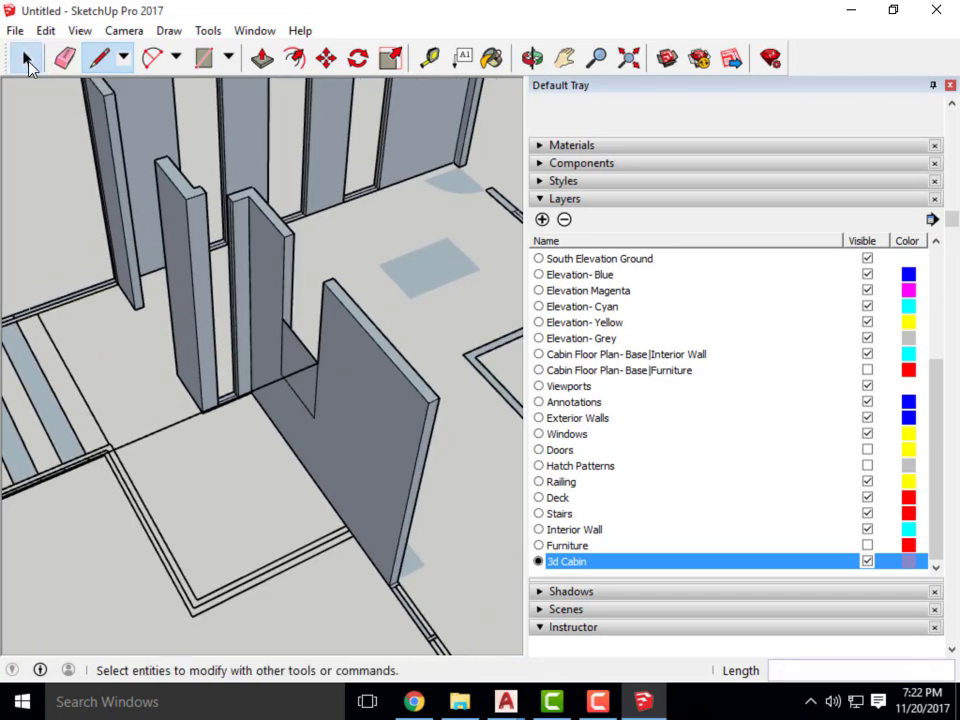
{"action": "middle_click_drag", "start_coordinate": [170, 434], "coordinate": [319, 456]}
{"action": "scroll", "coordinate": [350, 326], "scroll_direction": "up", "scroll_amount": 3}
{"action": "scroll", "coordinate": [318, 357], "scroll_direction": "up", "scroll_amount": 2}
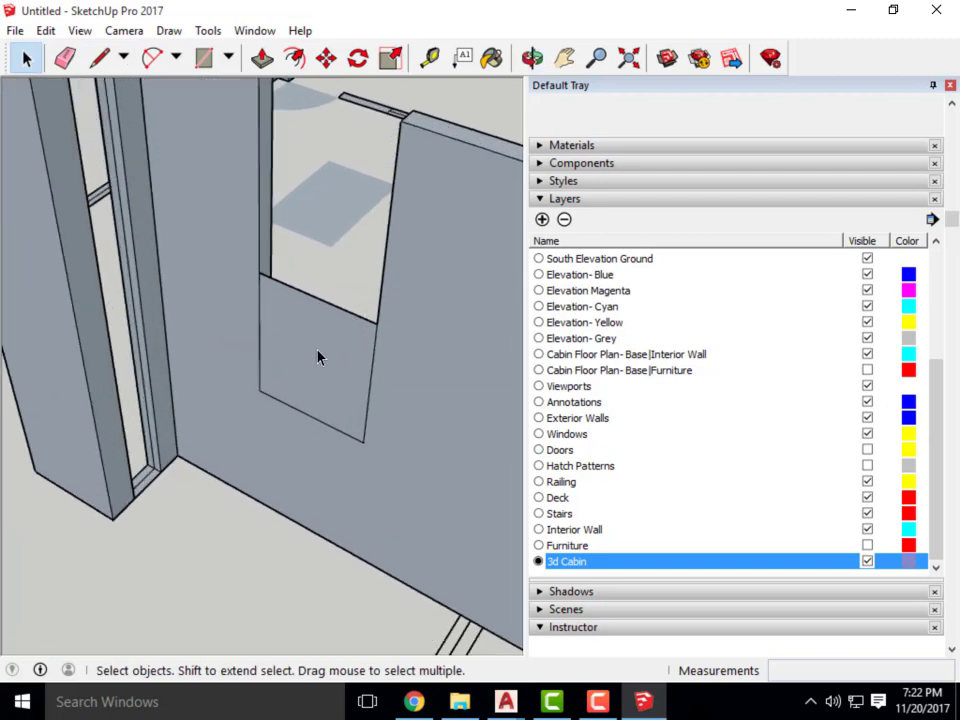
{"action": "middle_click_drag", "start_coordinate": [368, 369], "coordinate": [210, 220]}
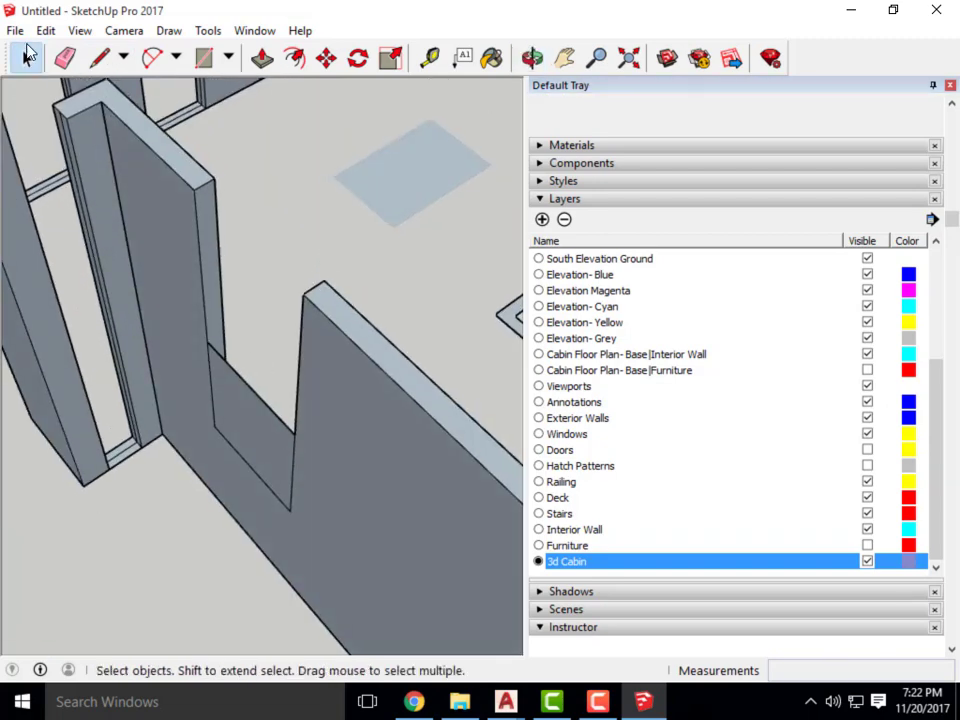
{"action": "left_click", "coordinate": [99, 58]}
{"action": "scroll", "coordinate": [210, 345], "scroll_direction": "up", "scroll_amount": 3}
{"action": "left_click", "coordinate": [170, 325]}
{"action": "key", "text": "Escape"}
{"action": "scroll", "coordinate": [283, 369], "scroll_direction": "down", "scroll_amount": 3}
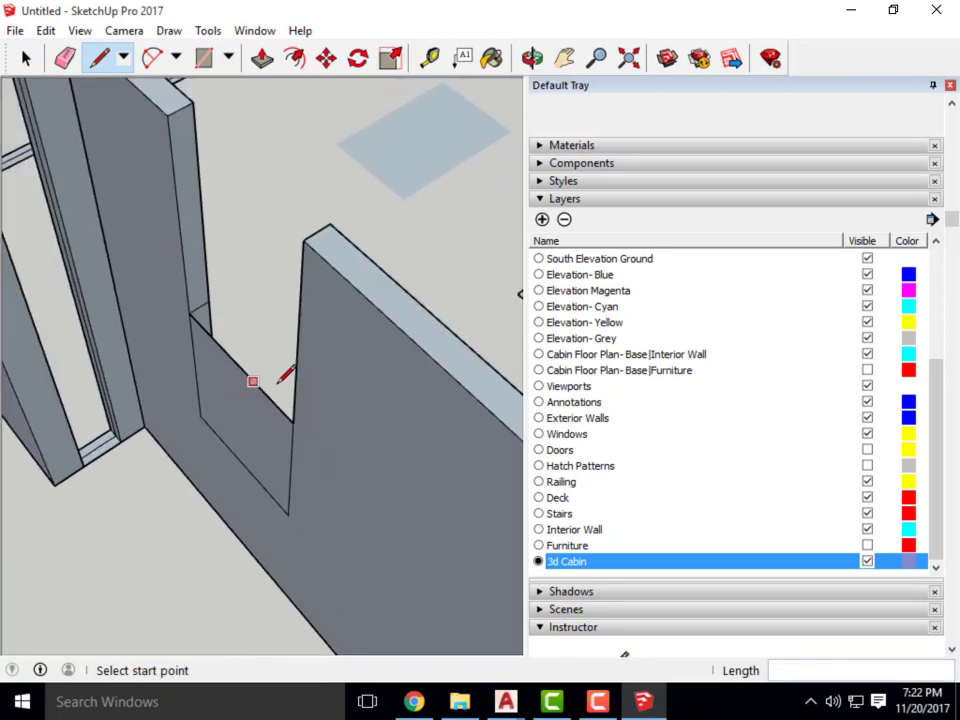
{"action": "middle_click_drag", "start_coordinate": [283, 369], "coordinate": [171, 296]}
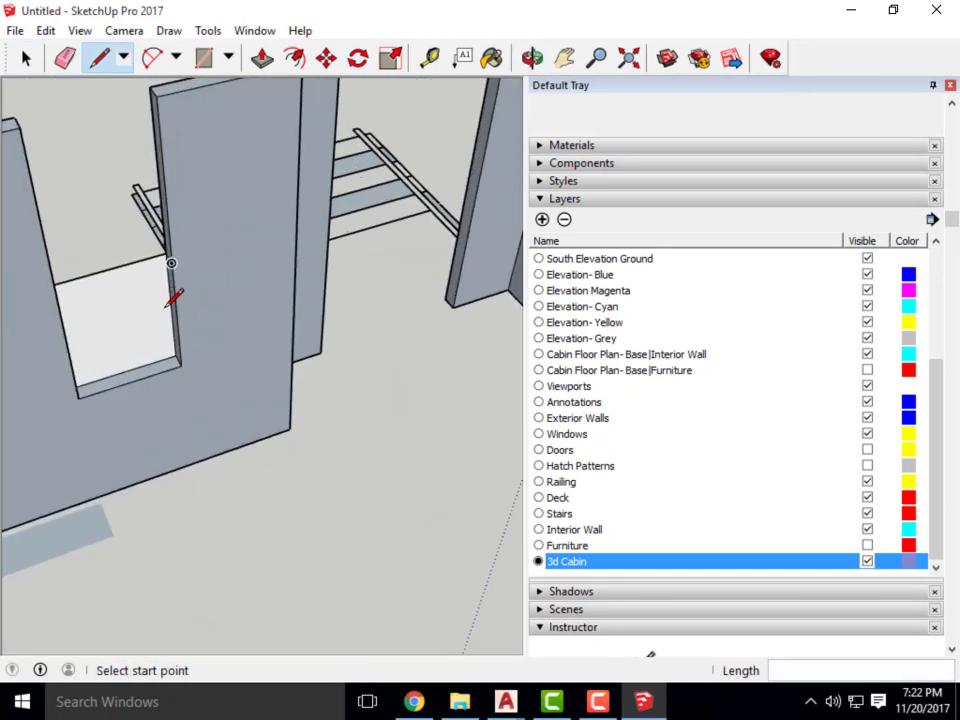
{"action": "scroll", "coordinate": [51, 401], "scroll_direction": "up", "scroll_amount": 3}
{"action": "scroll", "coordinate": [323, 372], "scroll_direction": "down", "scroll_amount": 5}
{"action": "scroll", "coordinate": [323, 372], "scroll_direction": "up", "scroll_amount": 8}
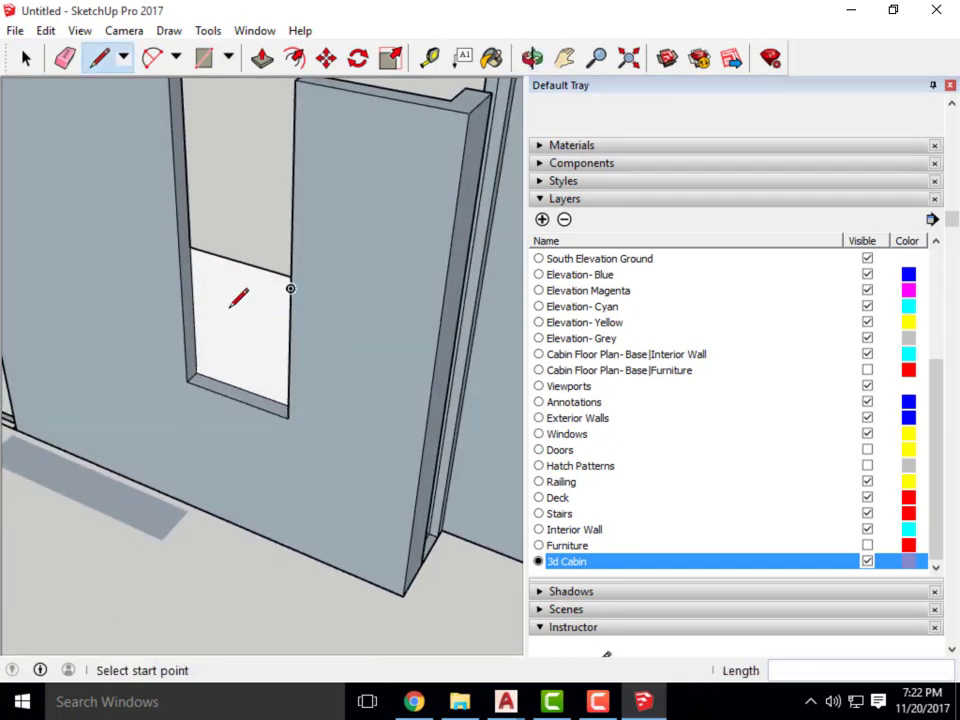
{"action": "left_click", "coordinate": [212, 239]}
{"action": "key", "text": "Escape"}
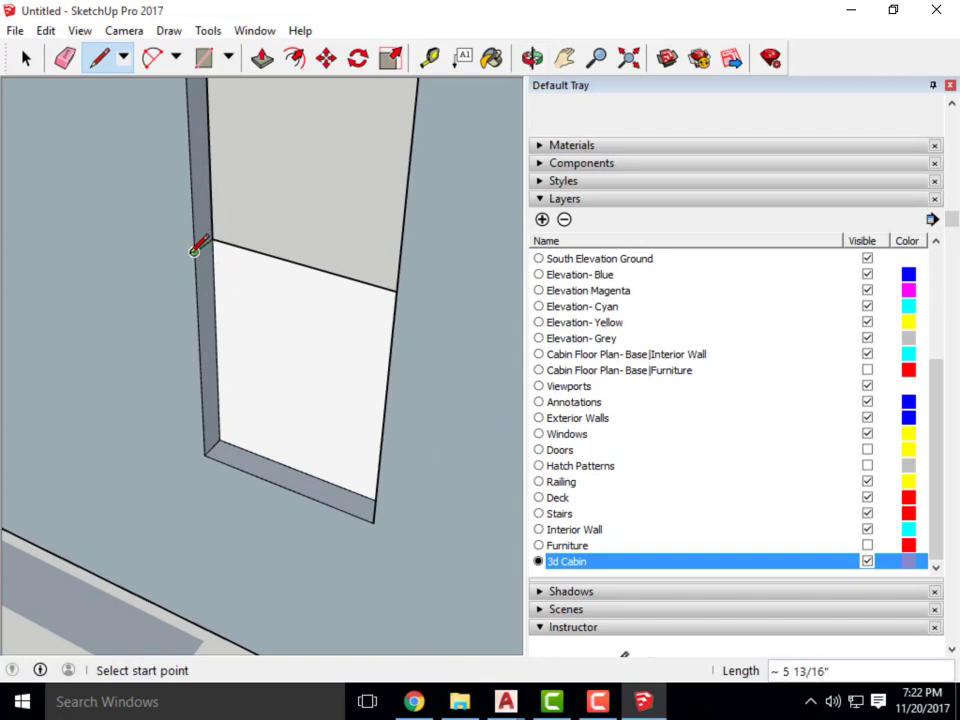
{"action": "scroll", "coordinate": [197, 242], "scroll_direction": "down", "scroll_amount": 2}
{"action": "left_click", "coordinate": [180, 259]}
{"action": "middle_click_drag", "start_coordinate": [146, 283], "coordinate": [435, 380]}
{"action": "scroll", "coordinate": [332, 306], "scroll_direction": "up", "scroll_amount": 3}
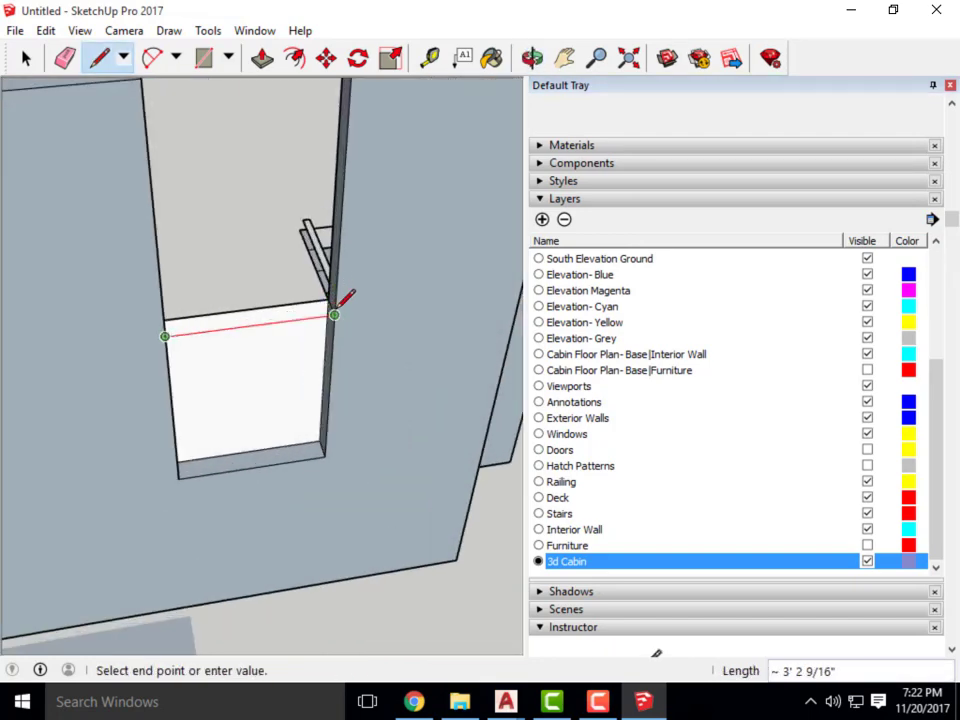
{"action": "left_click", "coordinate": [334, 311]}
Select the face filling the window opening and delete it.
{"action": "left_click", "coordinate": [20, 57]}
{"action": "left_click", "coordinate": [300, 421]}
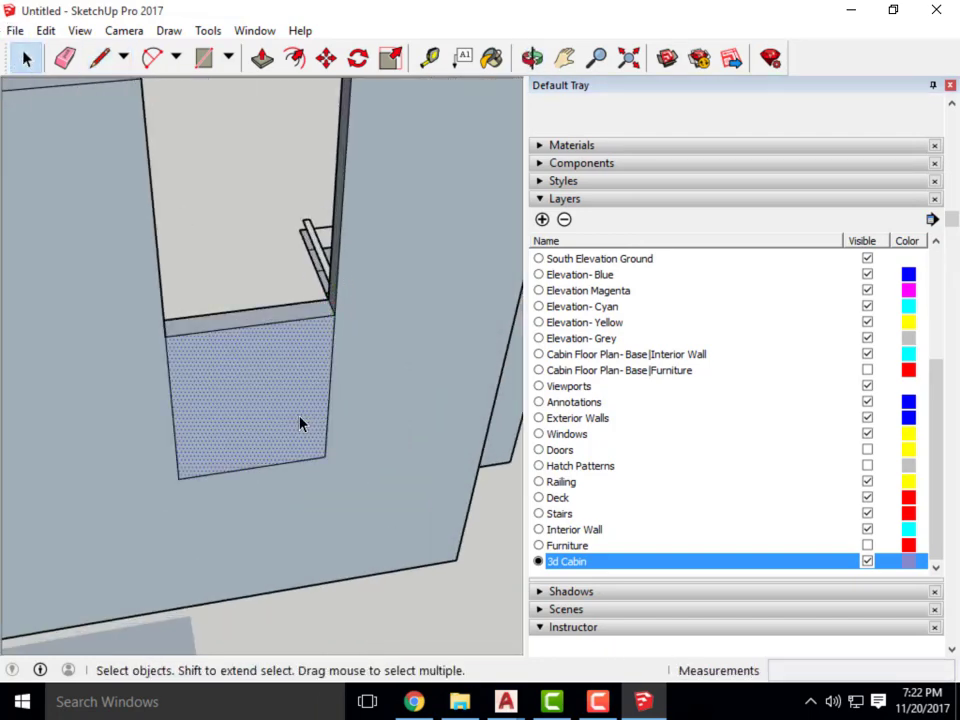
{"action": "key", "text": "Delete"}
{"action": "middle_click_drag", "start_coordinate": [197, 432], "coordinate": [251, 391]}
{"action": "scroll", "coordinate": [324, 315], "scroll_direction": "up", "scroll_amount": 5}
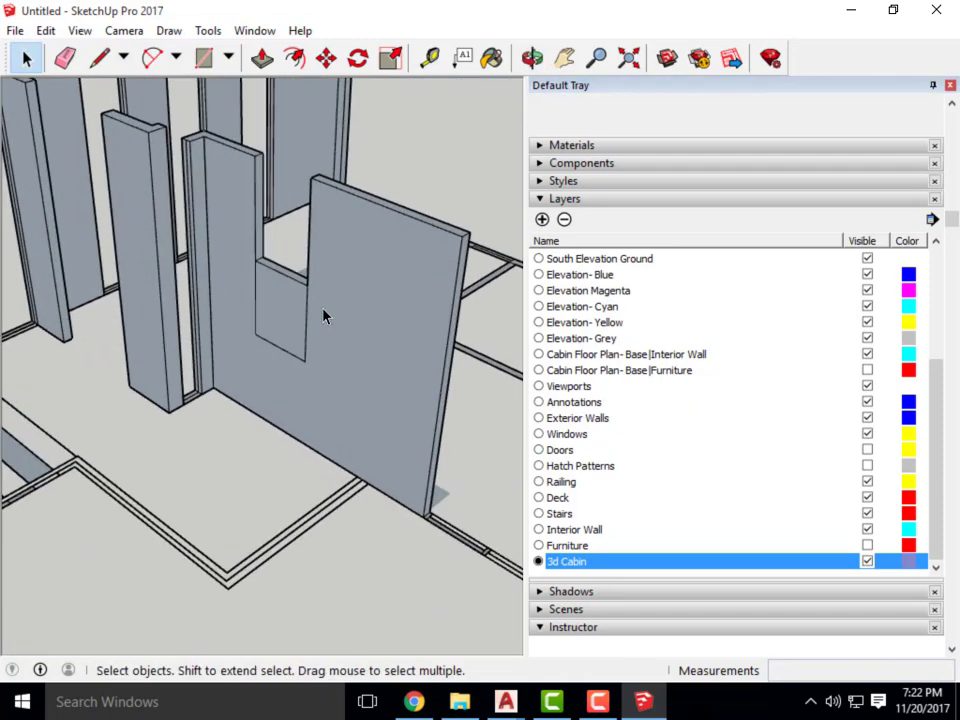
{"action": "scroll", "coordinate": [215, 513], "scroll_direction": "down", "scroll_amount": 5}
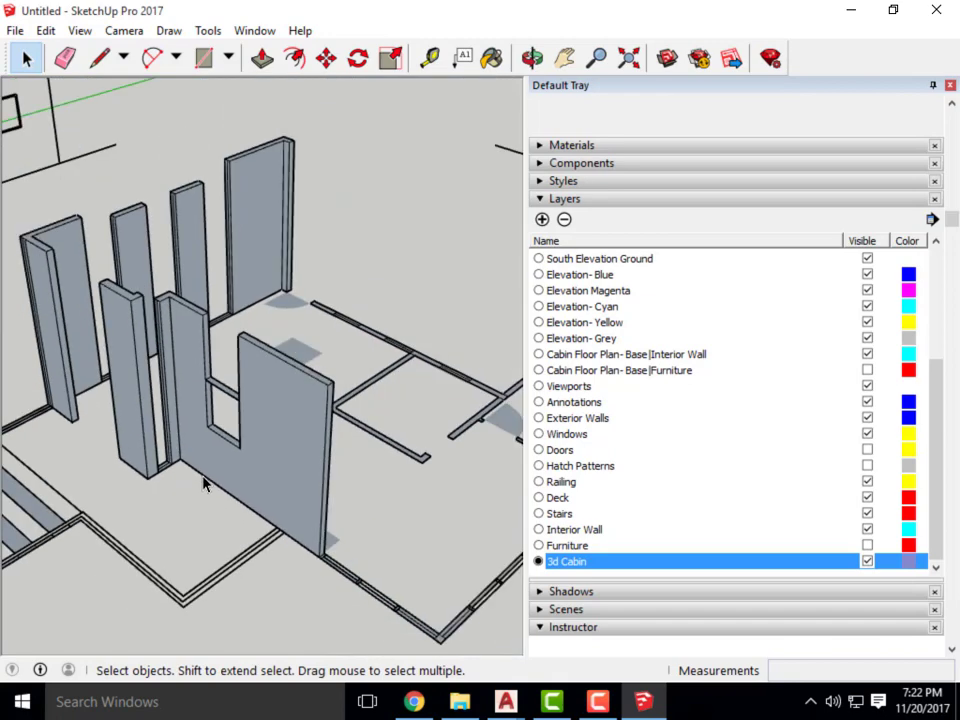
{"action": "middle_click_drag", "start_coordinate": [215, 513], "coordinate": [363, 428]}
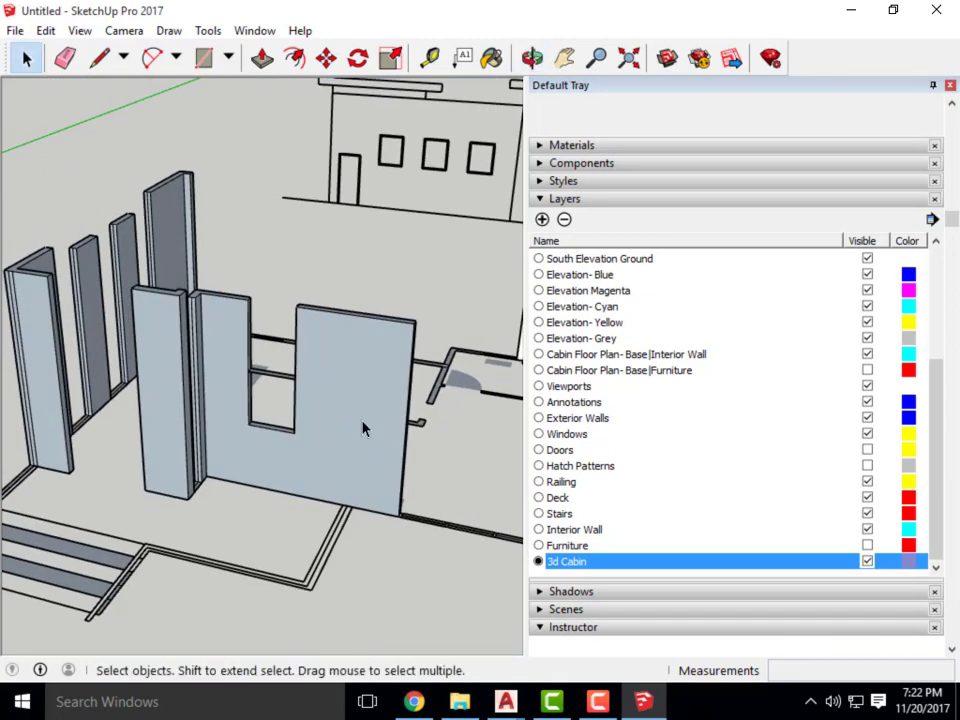
{"action": "scroll", "coordinate": [341, 392], "scroll_direction": "up", "scroll_amount": 3}
{"action": "middle_click_drag", "start_coordinate": [341, 392], "coordinate": [270, 494]}
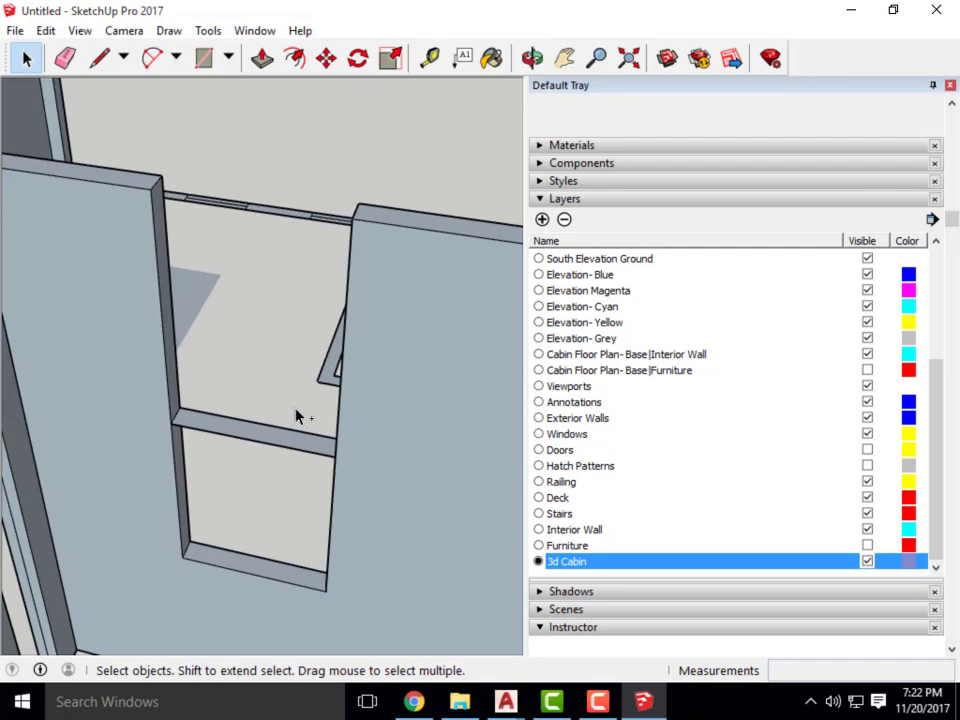
{"action": "middle_click_drag", "start_coordinate": [311, 414], "coordinate": [364, 506]}
{"action": "scroll", "coordinate": [311, 439], "scroll_direction": "up", "scroll_amount": 3}
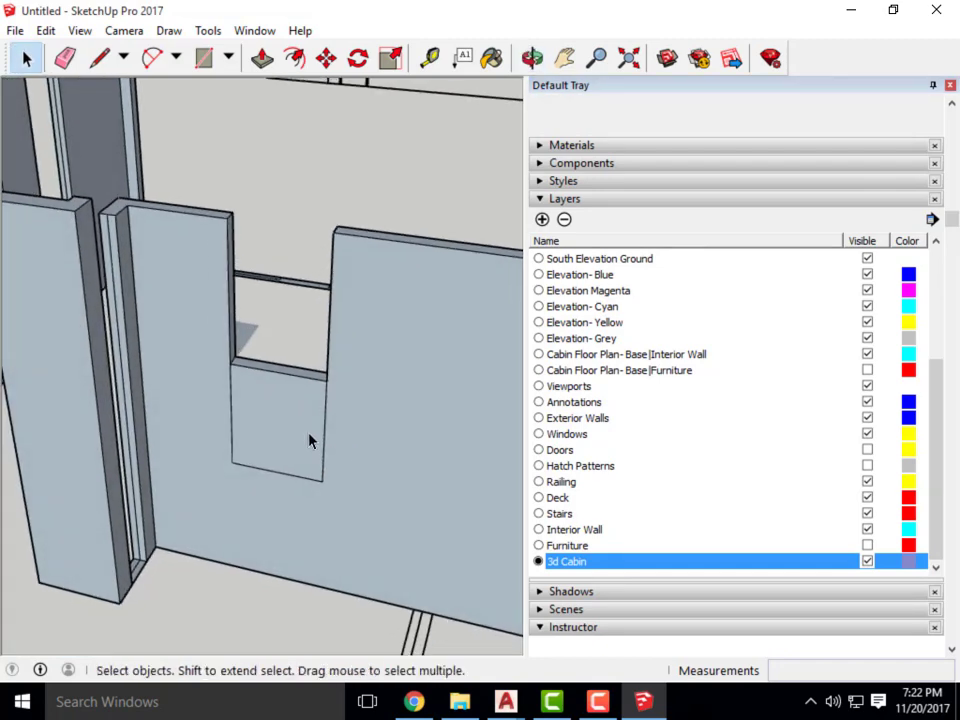
{"action": "scroll", "coordinate": [309, 443], "scroll_direction": "up", "scroll_amount": 1}
{"action": "scroll", "coordinate": [306, 438], "scroll_direction": "up", "scroll_amount": 2}
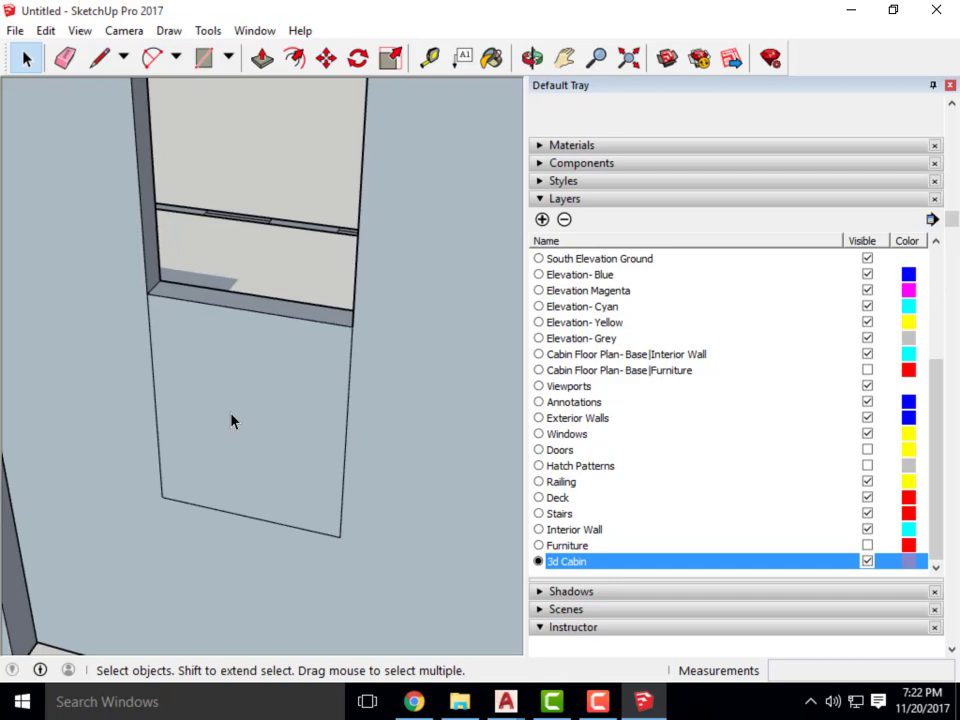
{"action": "scroll", "coordinate": [334, 401], "scroll_direction": "down", "scroll_amount": 5}
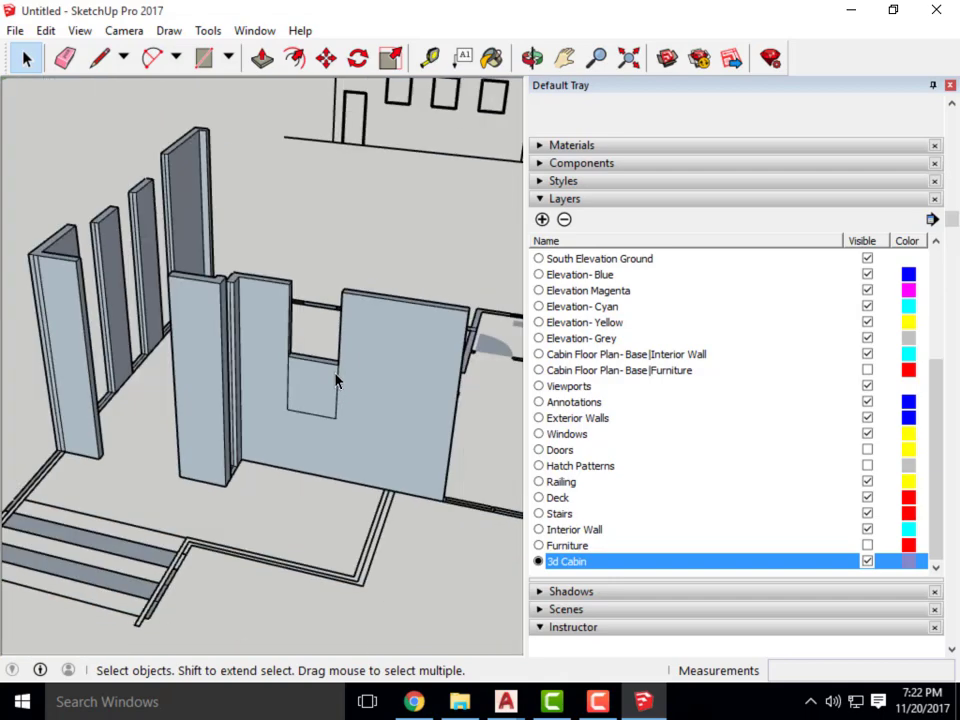
{"action": "middle_click_drag", "start_coordinate": [378, 388], "coordinate": [396, 364]}
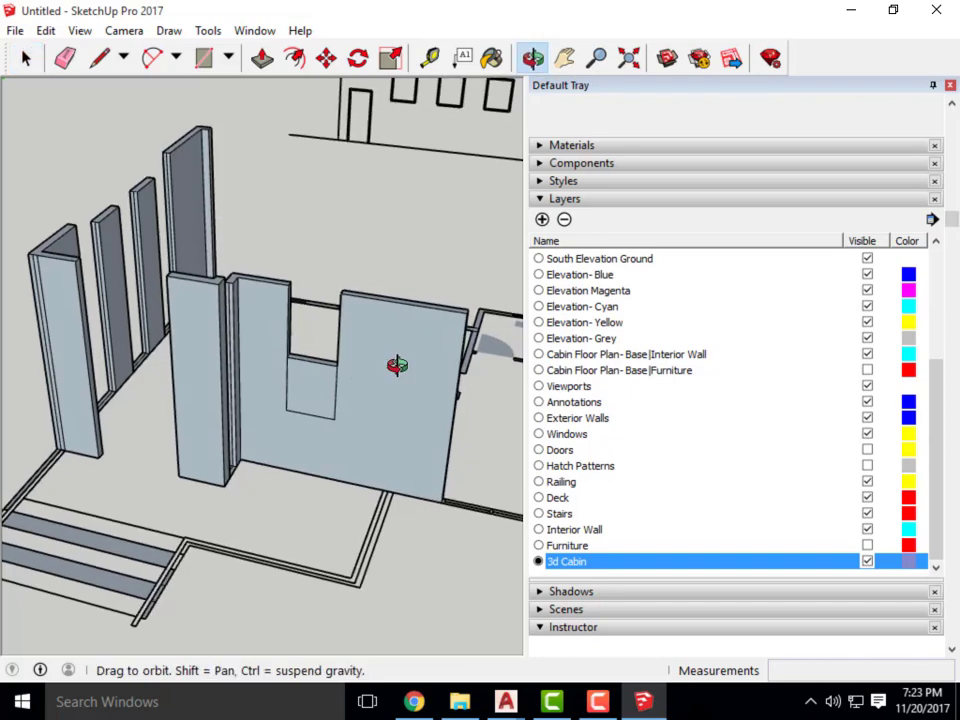
{"action": "scroll", "coordinate": [364, 392], "scroll_direction": "up", "scroll_amount": 2}
{"action": "scroll", "coordinate": [446, 407], "scroll_direction": "down", "scroll_amount": 6}
{"action": "middle_click_drag", "start_coordinate": [446, 407], "coordinate": [420, 400]}
{"action": "scroll", "coordinate": [300, 450], "scroll_direction": "down", "scroll_amount": 4}
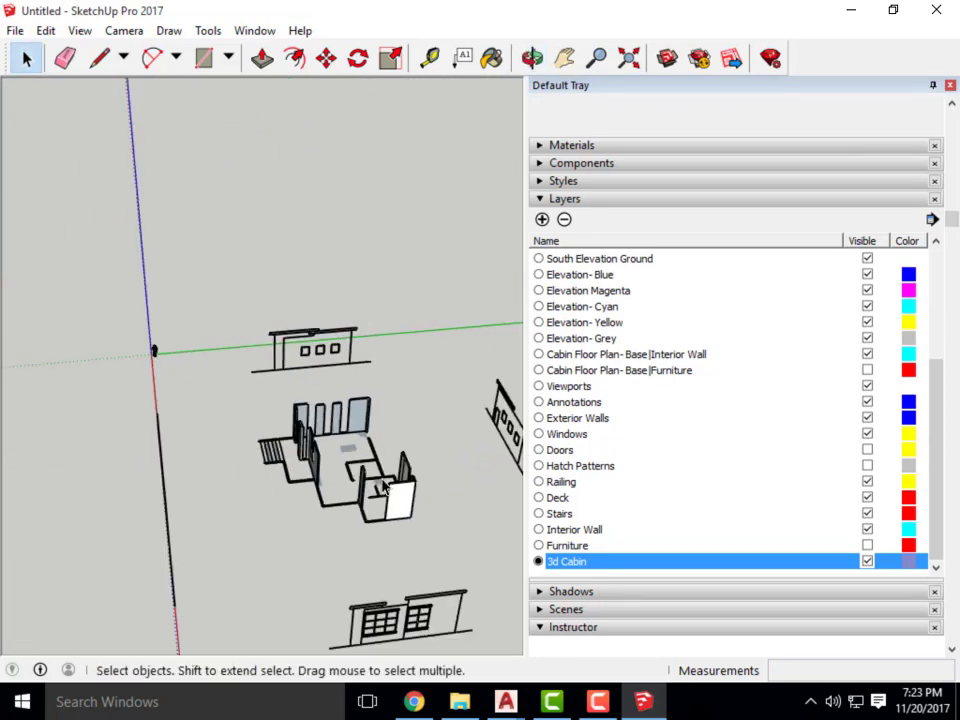
{"action": "middle_click_drag", "start_coordinate": [300, 450], "coordinate": [261, 484]}
{"action": "scroll", "coordinate": [345, 528], "scroll_direction": "up", "scroll_amount": 6}
{"action": "scroll", "coordinate": [191, 377], "scroll_direction": "up", "scroll_amount": 3}
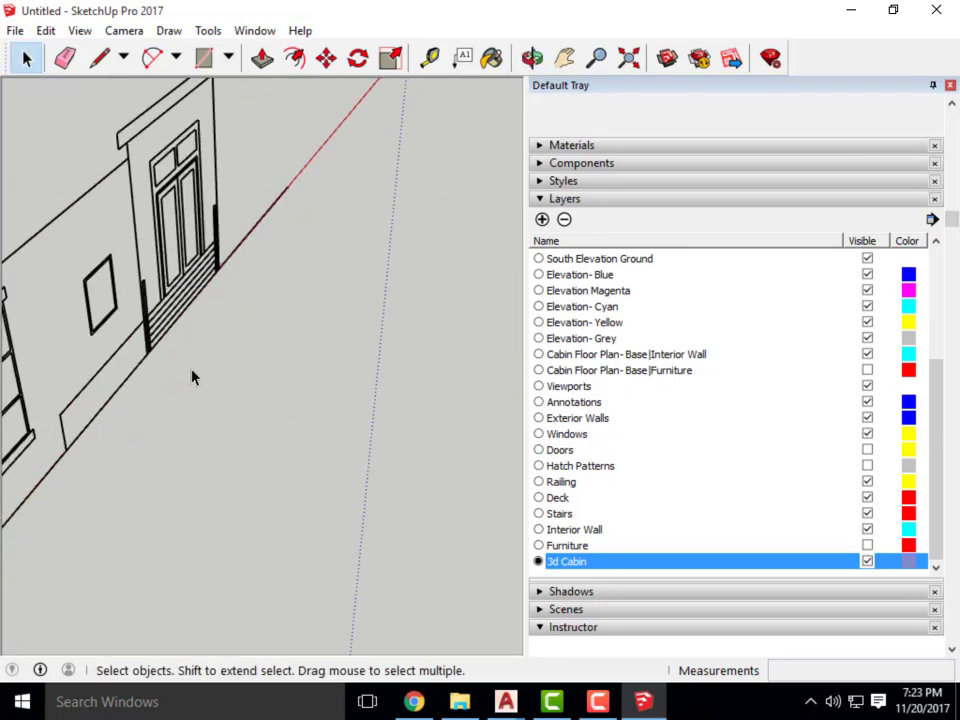
{"action": "scroll", "coordinate": [73, 302], "scroll_direction": "up", "scroll_amount": 3}
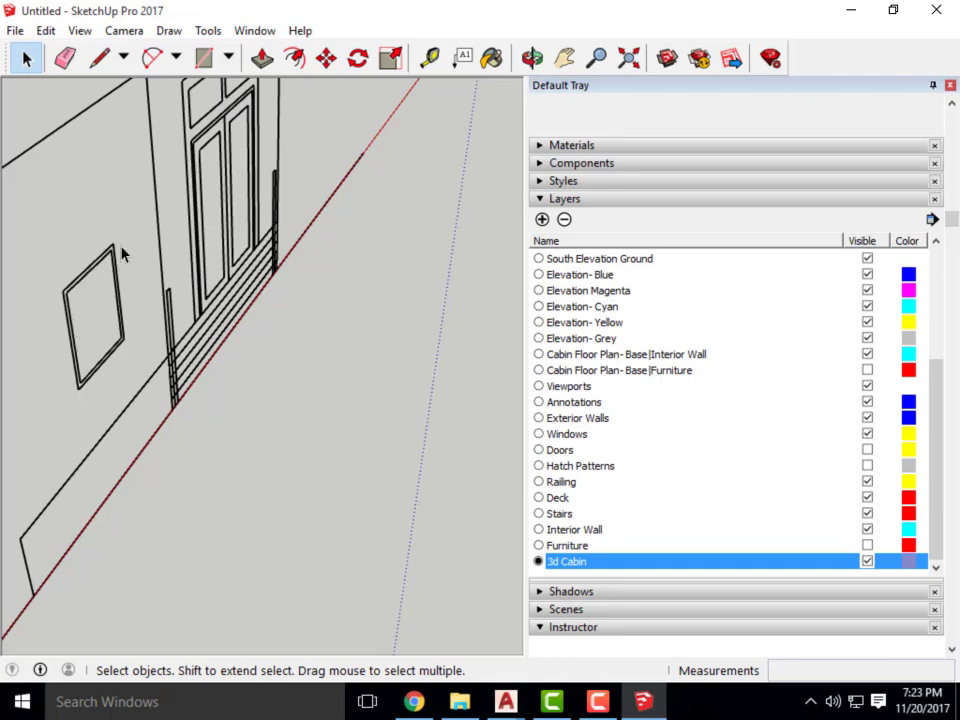
{"action": "scroll", "coordinate": [125, 440], "scroll_direction": "down", "scroll_amount": 5}
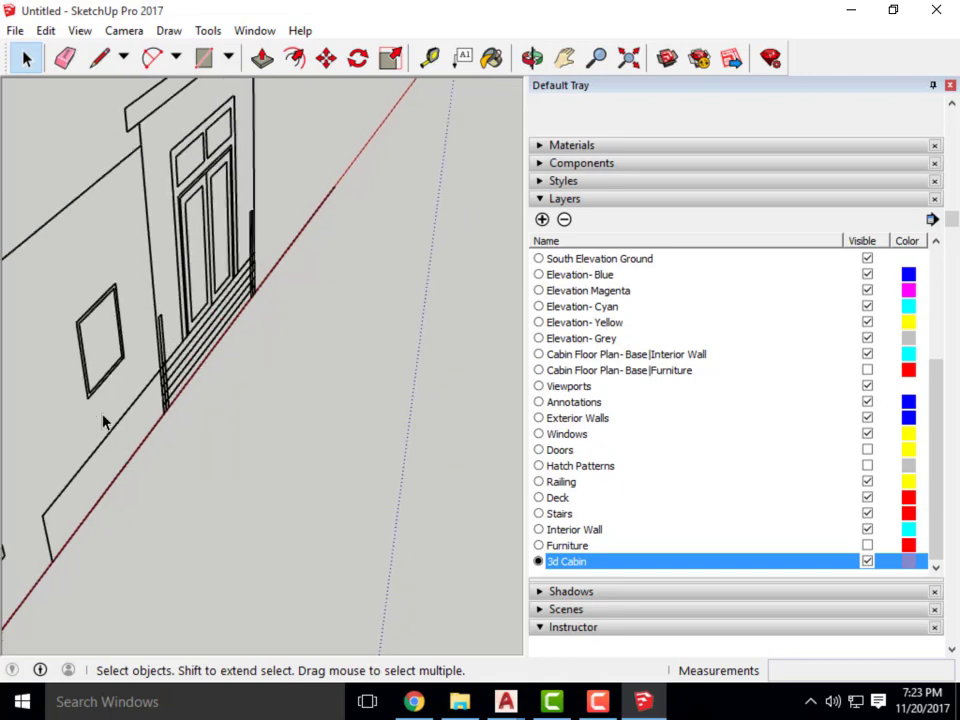
{"action": "middle_click_drag", "start_coordinate": [110, 420], "coordinate": [152, 437]}
{"action": "scroll", "coordinate": [152, 437], "scroll_direction": "down", "scroll_amount": 2}
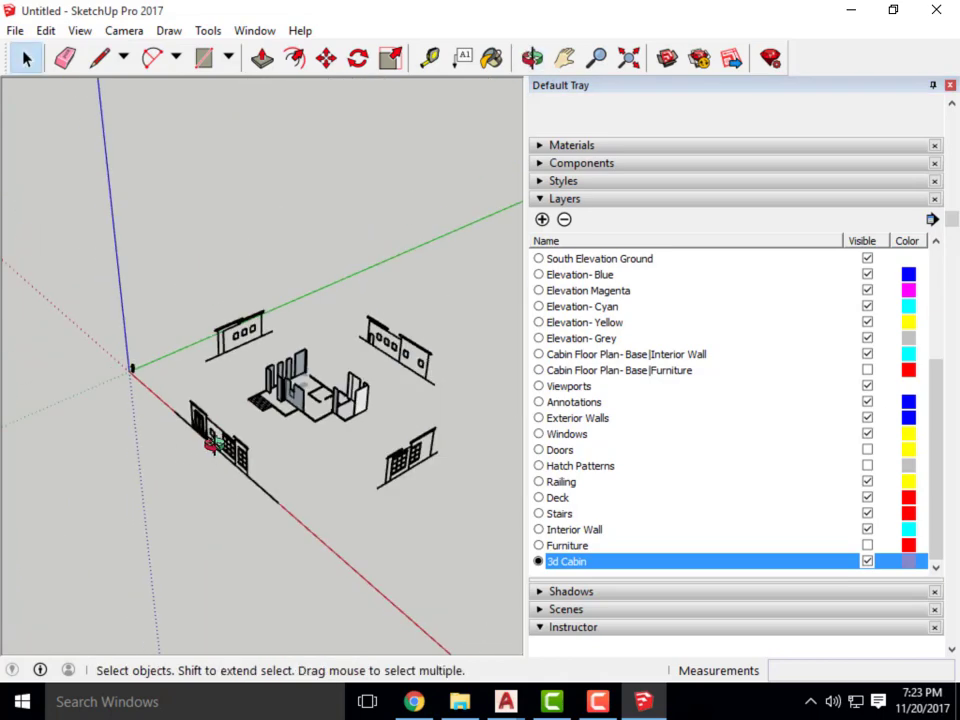
{"action": "scroll", "coordinate": [317, 437], "scroll_direction": "up", "scroll_amount": 8}
{"action": "middle_click_drag", "start_coordinate": [237, 512], "coordinate": [269, 364]}
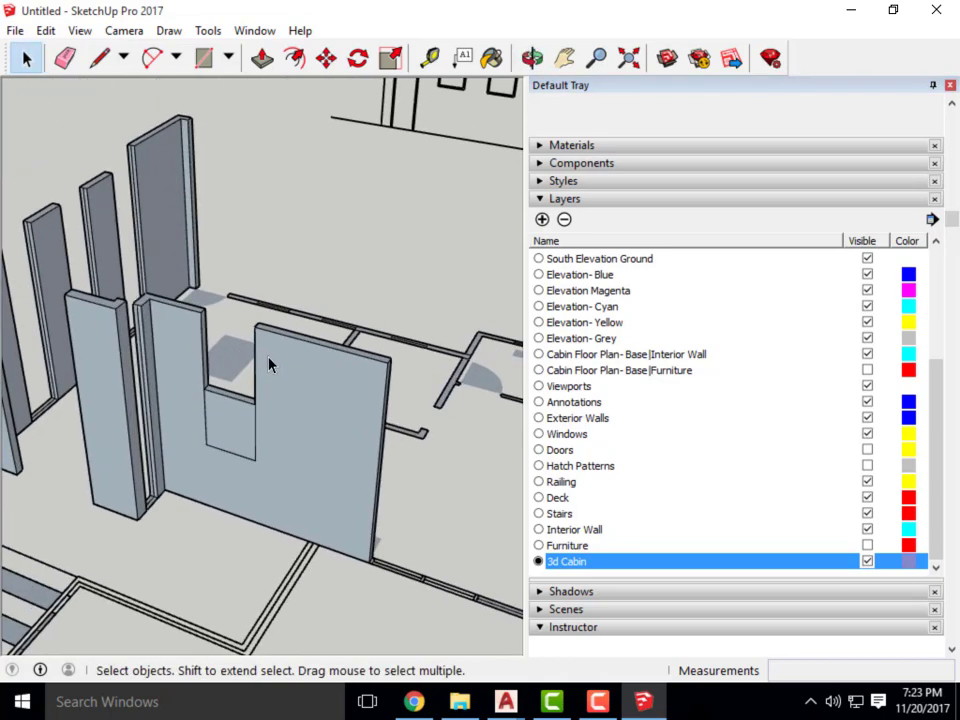
Offset the lower wall panel's edge inward by 2 inches to outline an inner panel face.
{"action": "left_click", "coordinate": [295, 60]}
{"action": "scroll", "coordinate": [214, 407], "scroll_direction": "up", "scroll_amount": 5}
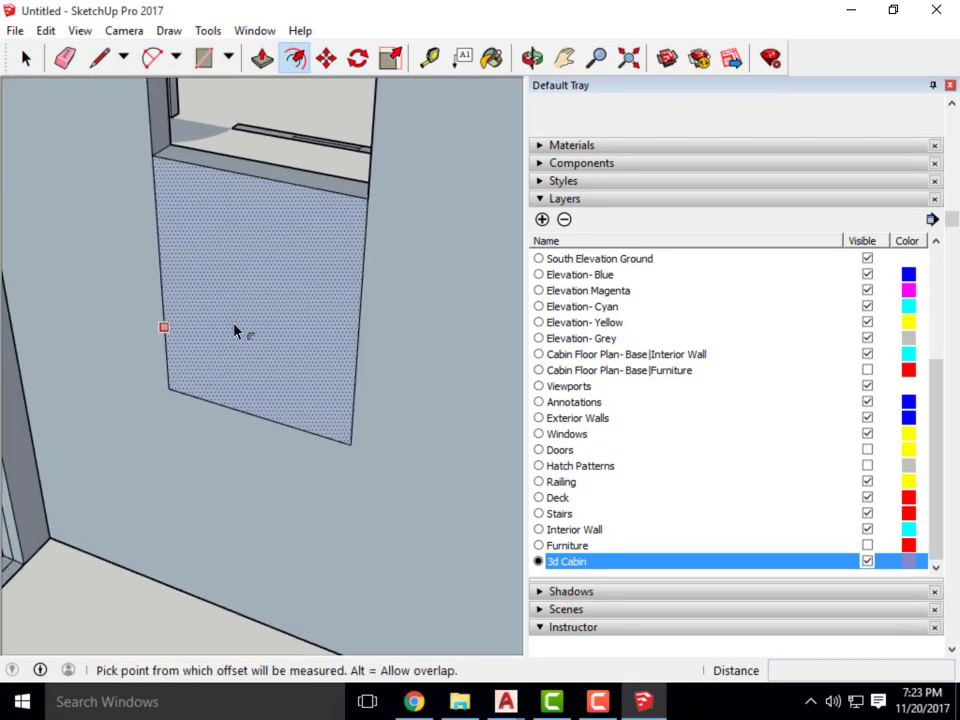
{"action": "left_click", "coordinate": [164, 302]}
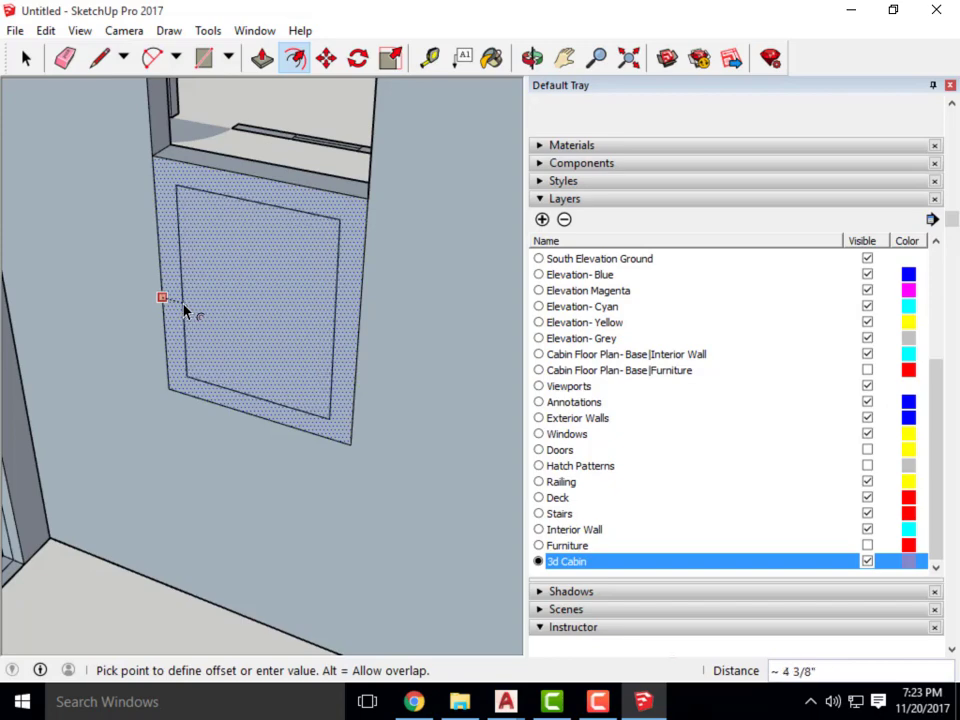
{"action": "type", "text": "2"}
{"action": "key", "text": "Return"}
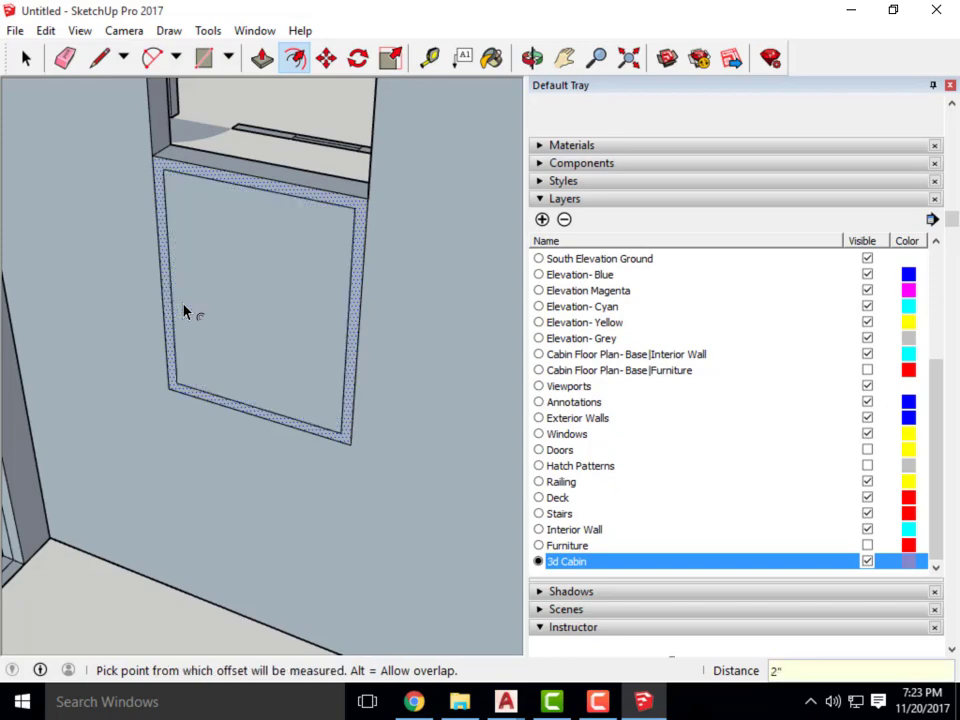
{"action": "middle_click_drag", "start_coordinate": [183, 312], "coordinate": [490, 475]}
{"action": "scroll", "coordinate": [246, 317], "scroll_direction": "up", "scroll_amount": 4}
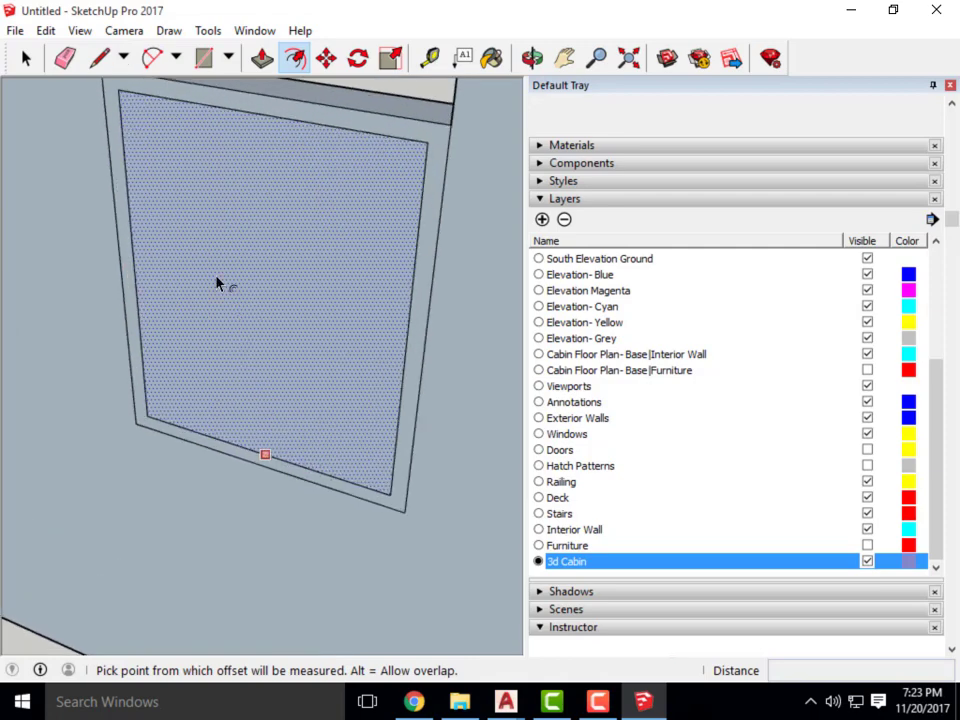
{"action": "scroll", "coordinate": [235, 160], "scroll_direction": "up", "scroll_amount": 2}
{"action": "left_click", "coordinate": [262, 58]}
{"action": "scroll", "coordinate": [201, 378], "scroll_direction": "up", "scroll_amount": 3}
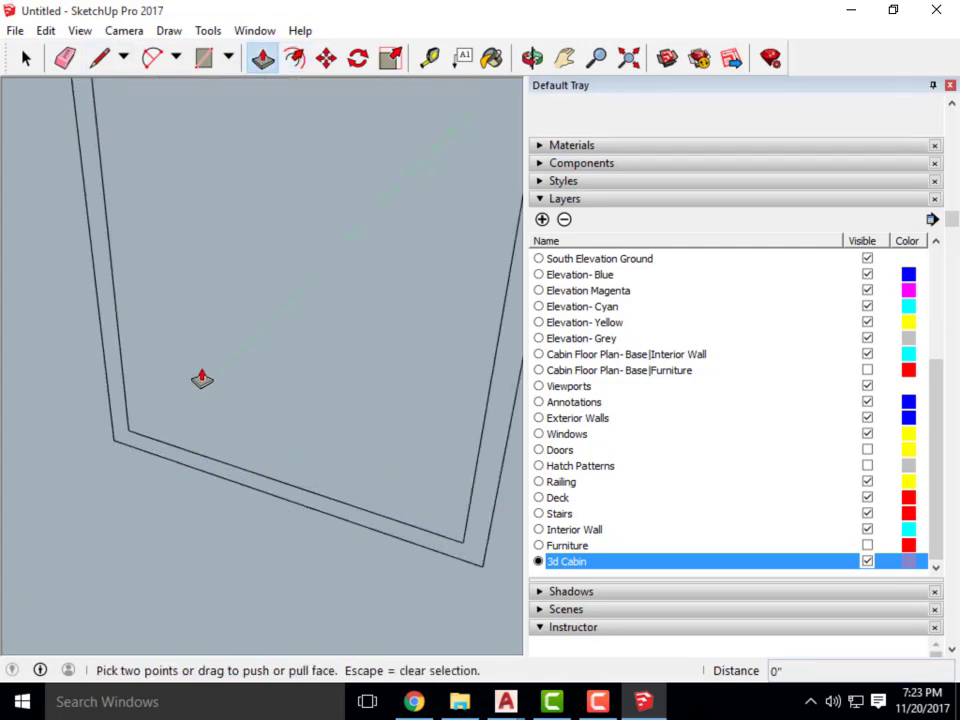
{"action": "scroll", "coordinate": [127, 394], "scroll_direction": "up", "scroll_amount": 1}
{"action": "left_click", "coordinate": [27, 60]}
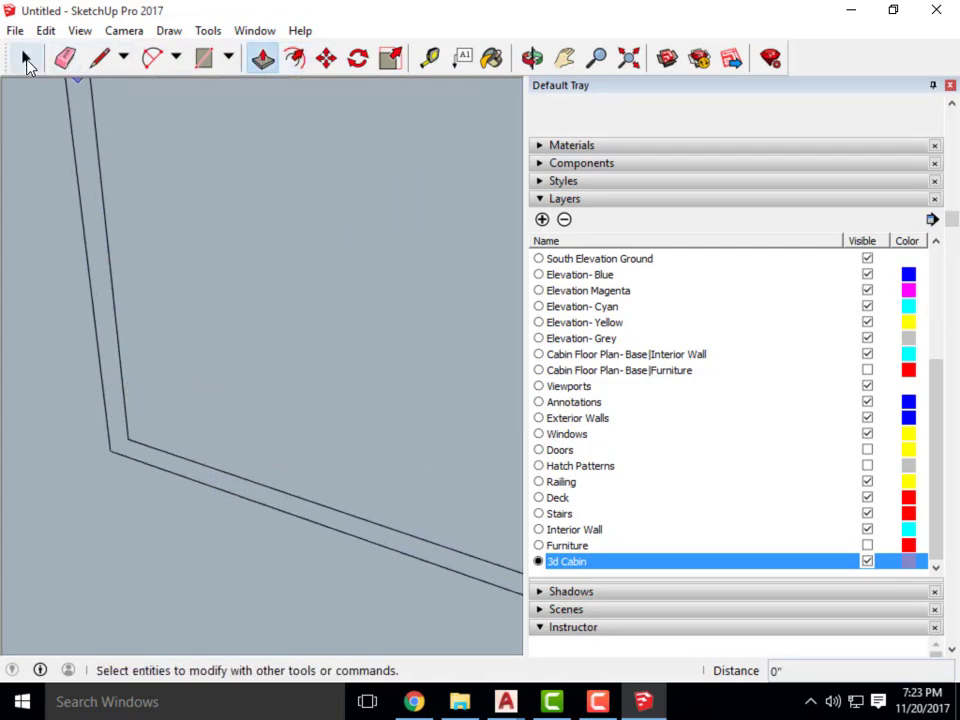
Select the inner window panel face and push it with Push/Pull.
{"action": "scroll", "coordinate": [270, 386], "scroll_direction": "down", "scroll_amount": 3}
{"action": "middle_click_drag", "start_coordinate": [270, 386], "coordinate": [245, 320]}
{"action": "left_click", "coordinate": [276, 66]}
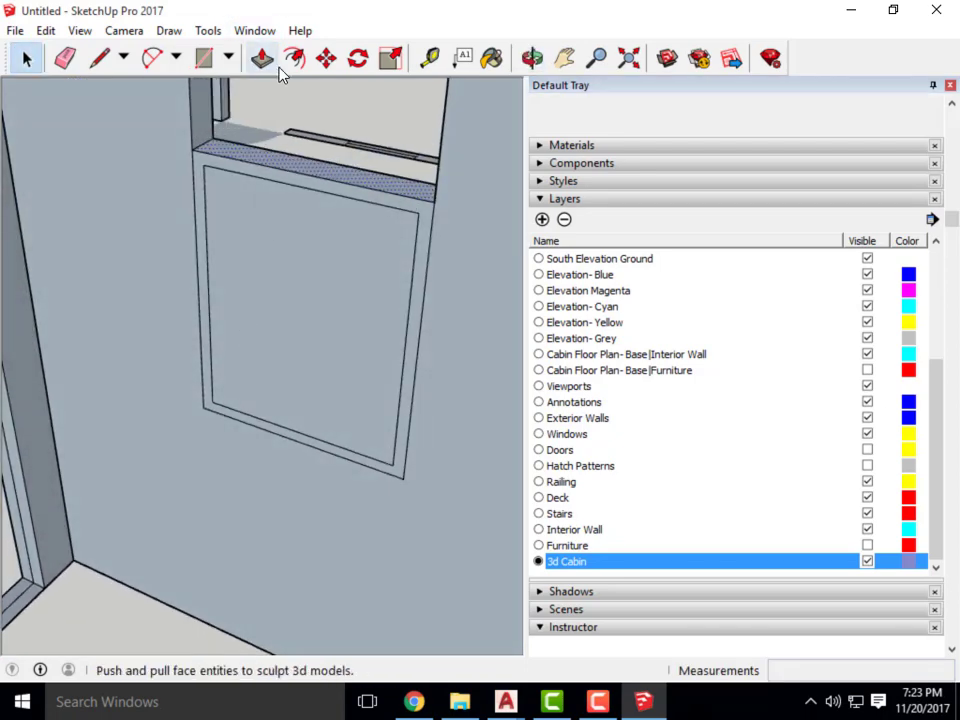
{"action": "scroll", "coordinate": [212, 326], "scroll_direction": "up", "scroll_amount": 3}
{"action": "scroll", "coordinate": [222, 378], "scroll_direction": "down", "scroll_amount": 4}
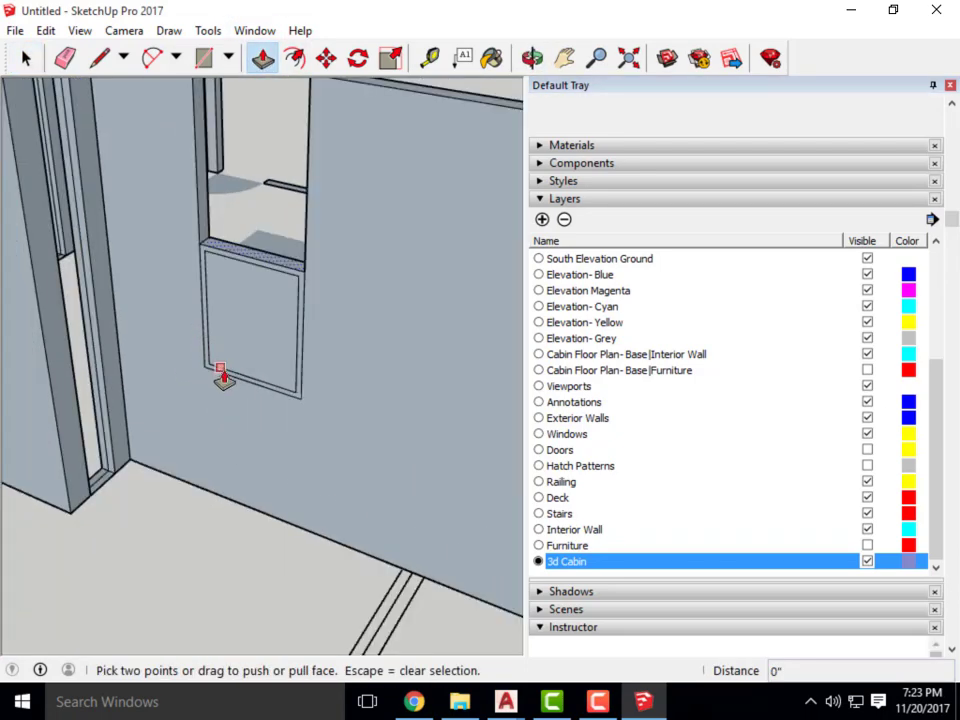
{"action": "middle_click_drag", "start_coordinate": [222, 378], "coordinate": [255, 245]}
{"action": "left_click", "coordinate": [27, 60]}
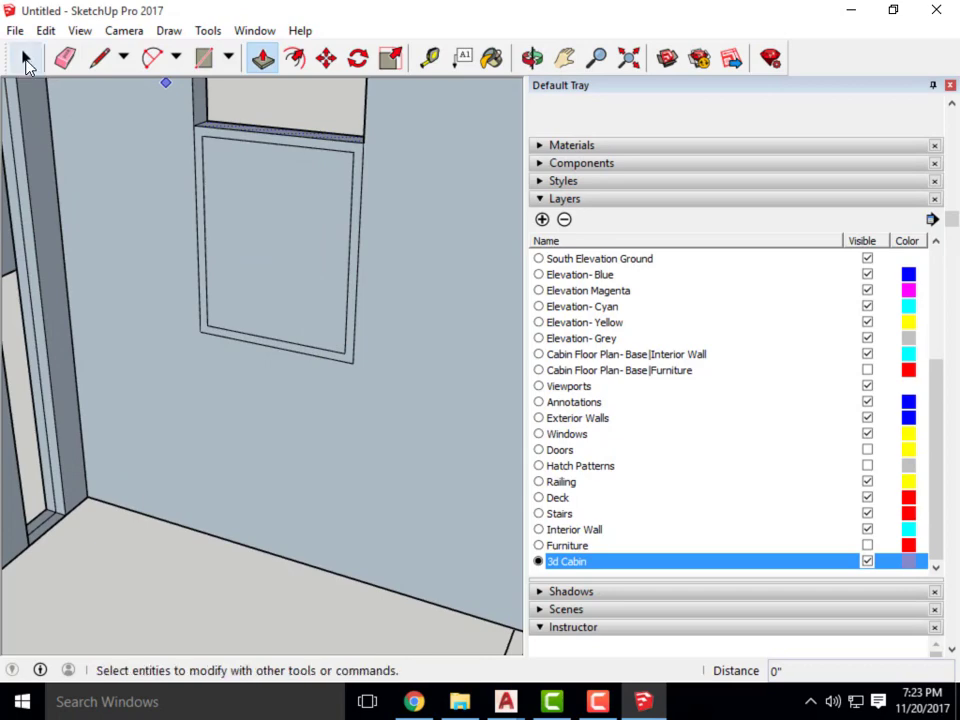
{"action": "left_click", "coordinate": [27, 61]}
{"action": "left_click", "coordinate": [265, 270]}
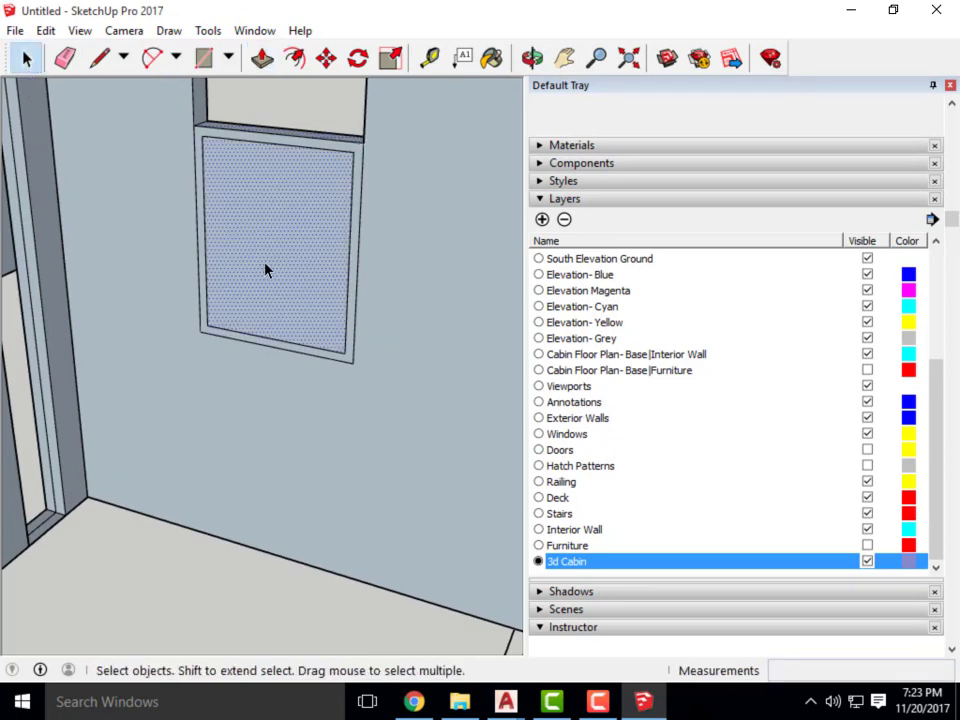
{"action": "middle_click_drag", "start_coordinate": [265, 270], "coordinate": [225, 150]}
{"action": "left_click", "coordinate": [262, 58]}
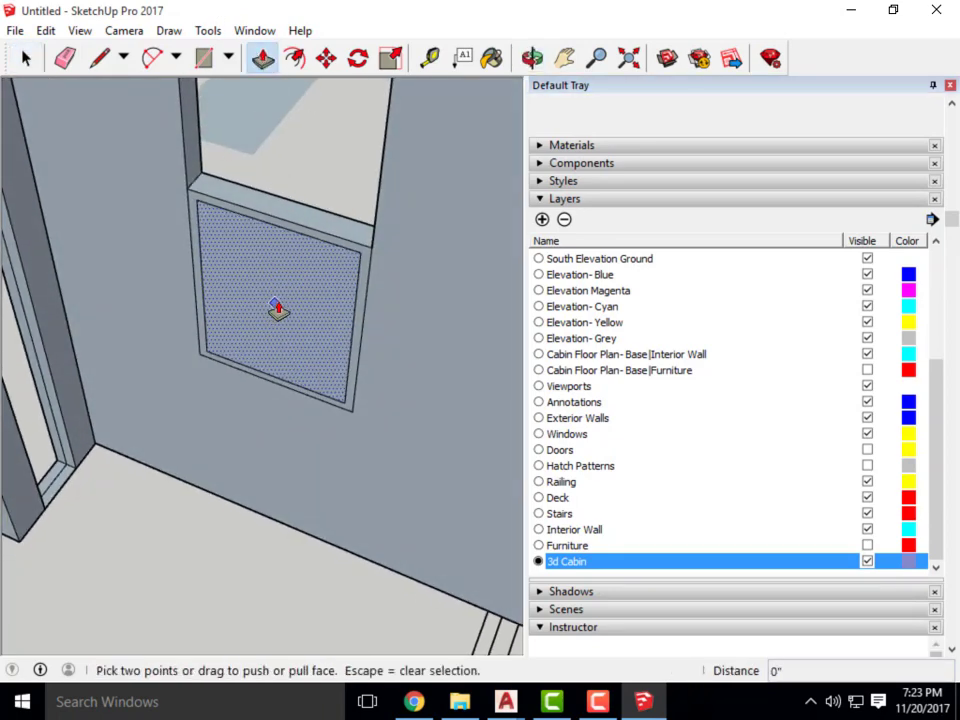
{"action": "scroll", "coordinate": [275, 313], "scroll_direction": "up", "scroll_amount": 2}
{"action": "left_click", "coordinate": [276, 316]}
{"action": "scroll", "coordinate": [278, 316], "scroll_direction": "up", "scroll_amount": 3}
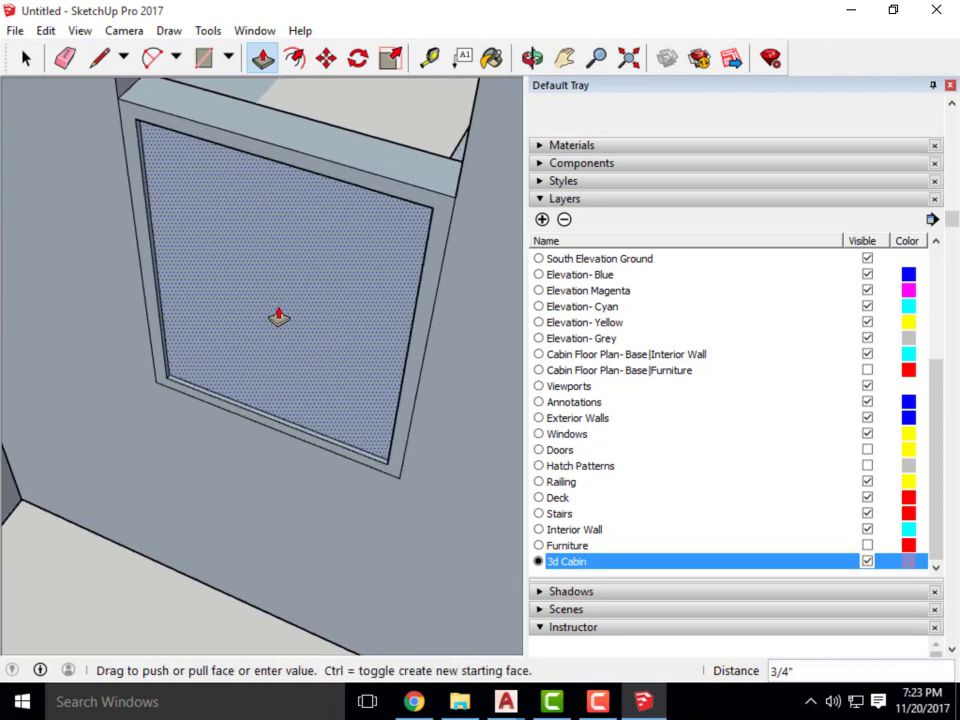
{"action": "left_click", "coordinate": [278, 316]}
{"action": "scroll", "coordinate": [158, 335], "scroll_direction": "up", "scroll_amount": 3}
Move the narrow frame face 1 inch with Push/Pull so the inset sits recessed.
{"action": "left_click", "coordinate": [160, 332]}
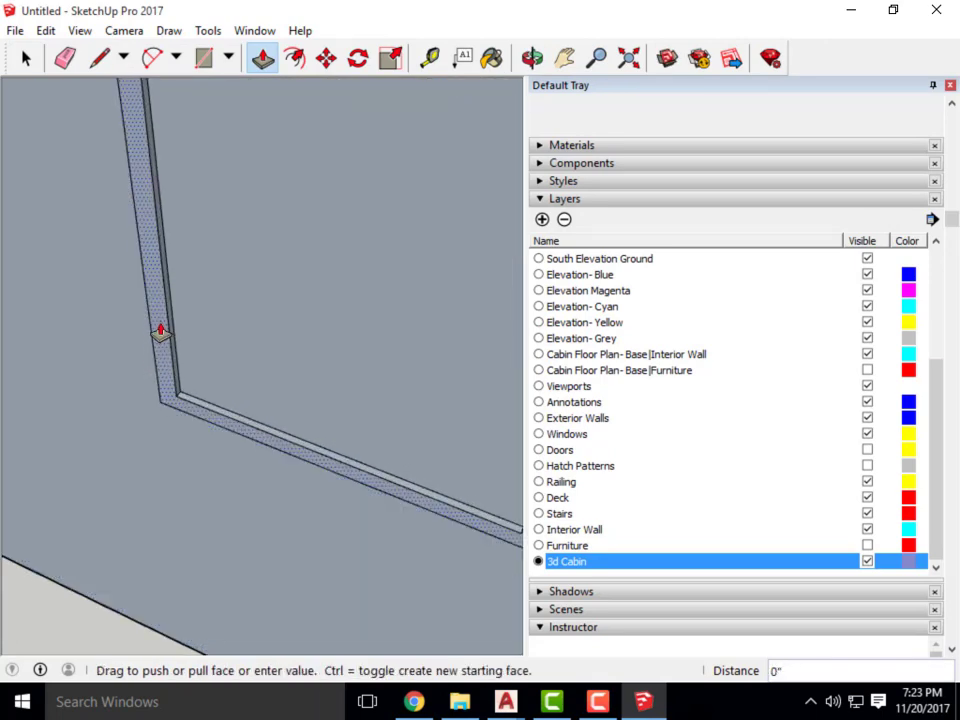
{"action": "type", "text": "1"}
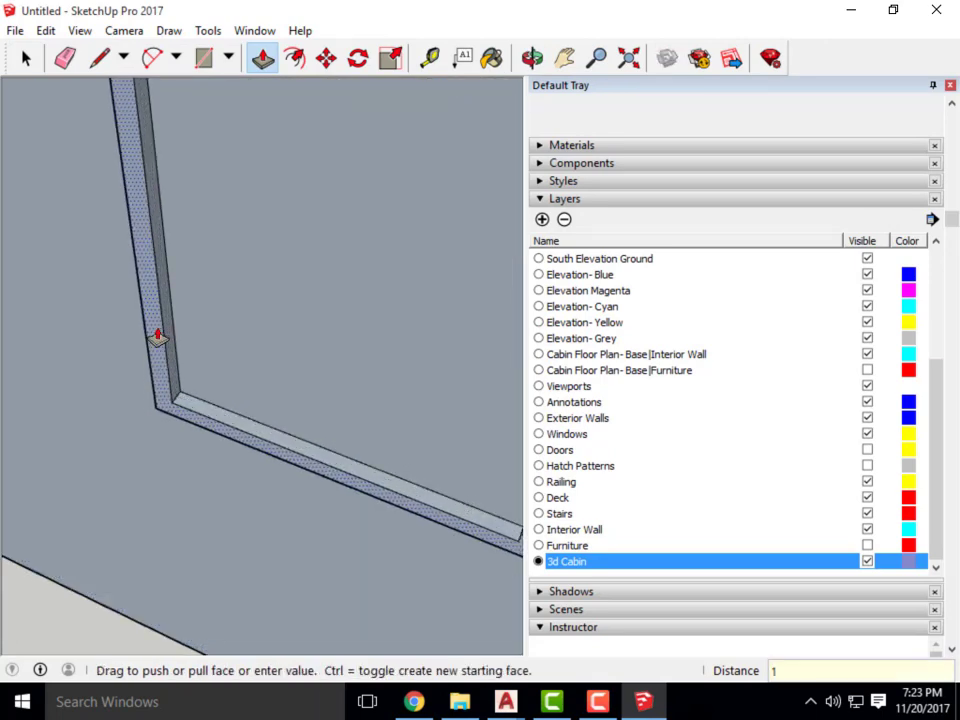
{"action": "key", "text": "Return"}
{"action": "scroll", "coordinate": [236, 430], "scroll_direction": "down", "scroll_amount": 4}
{"action": "middle_click_drag", "start_coordinate": [236, 430], "coordinate": [281, 315]}
{"action": "scroll", "coordinate": [105, 287], "scroll_direction": "up", "scroll_amount": 3}
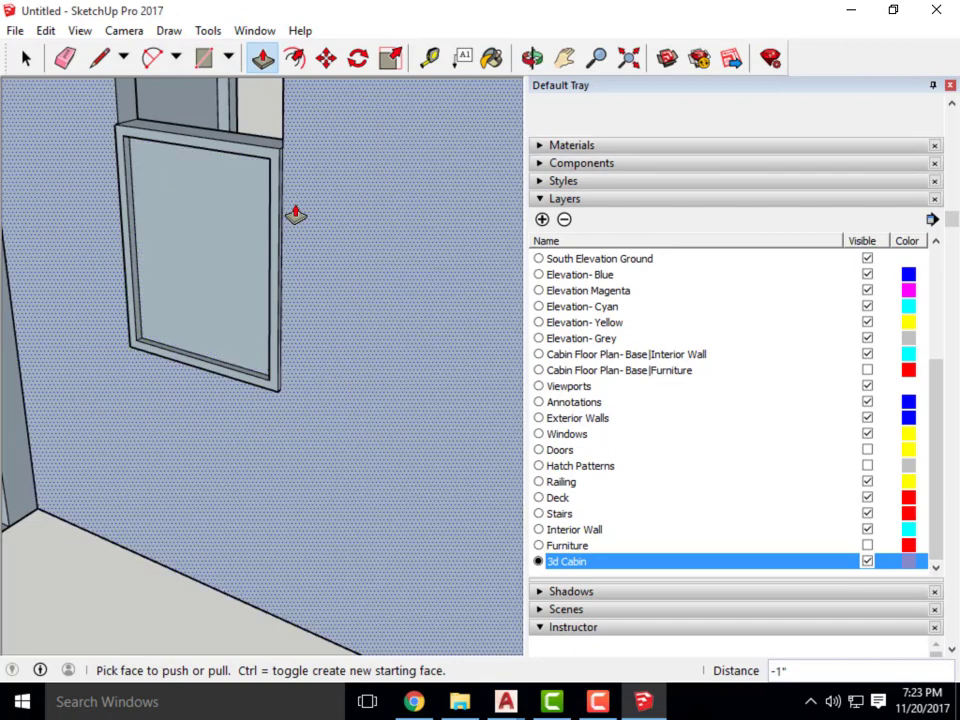
{"action": "scroll", "coordinate": [302, 347], "scroll_direction": "down", "scroll_amount": 4}
{"action": "middle_click_drag", "start_coordinate": [302, 347], "coordinate": [345, 440]}
{"action": "scroll", "coordinate": [339, 432], "scroll_direction": "down", "scroll_amount": 3}
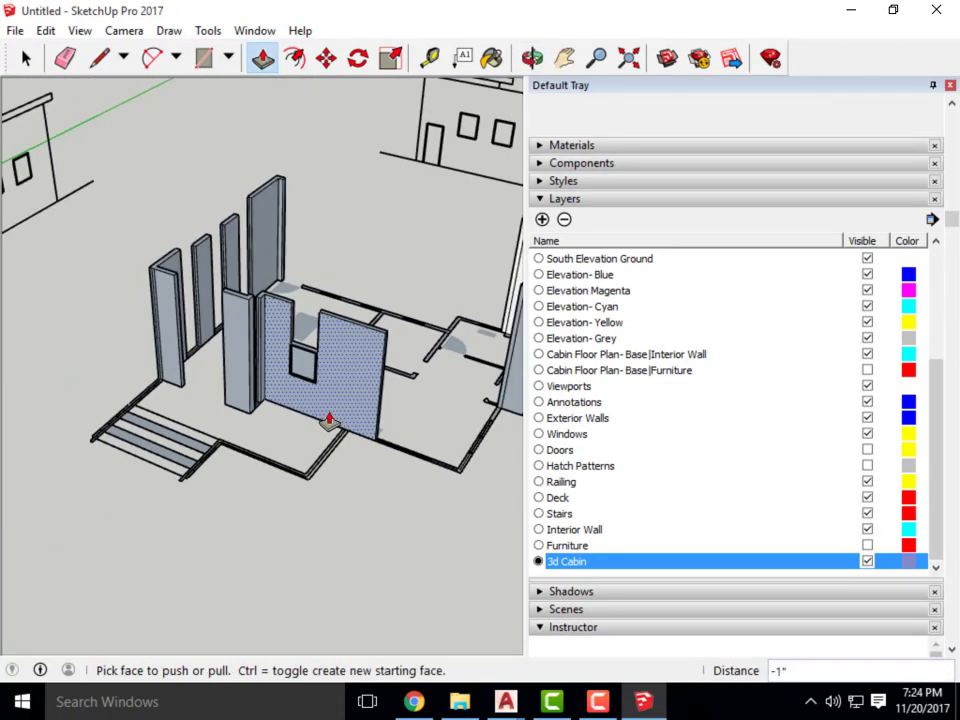
{"action": "scroll", "coordinate": [319, 407], "scroll_direction": "up", "scroll_amount": 6}
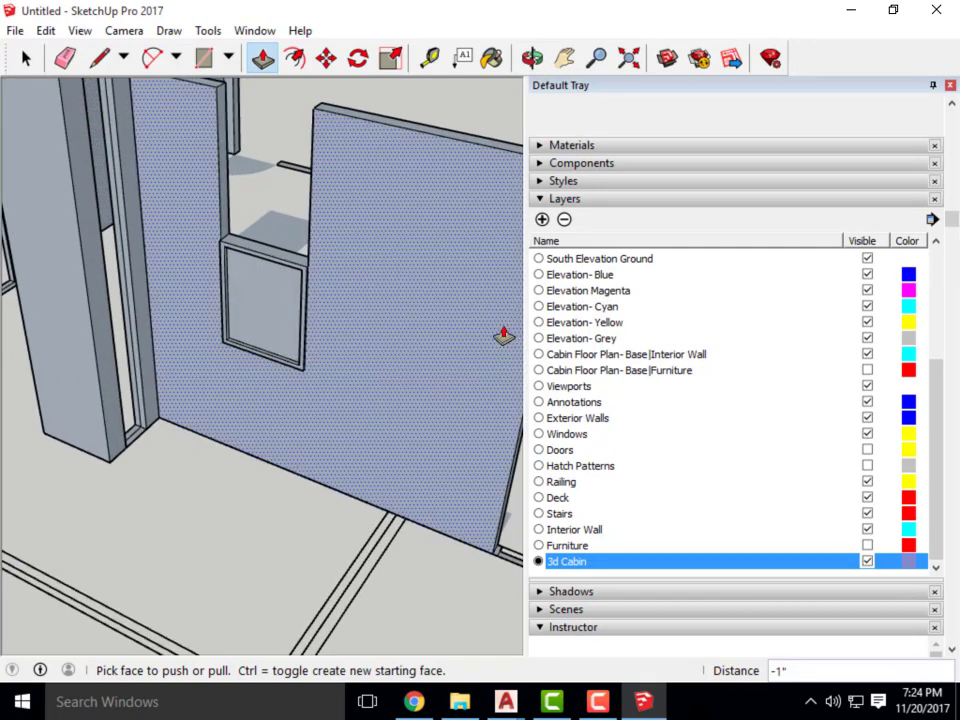
{"action": "left_click", "coordinate": [26, 58]}
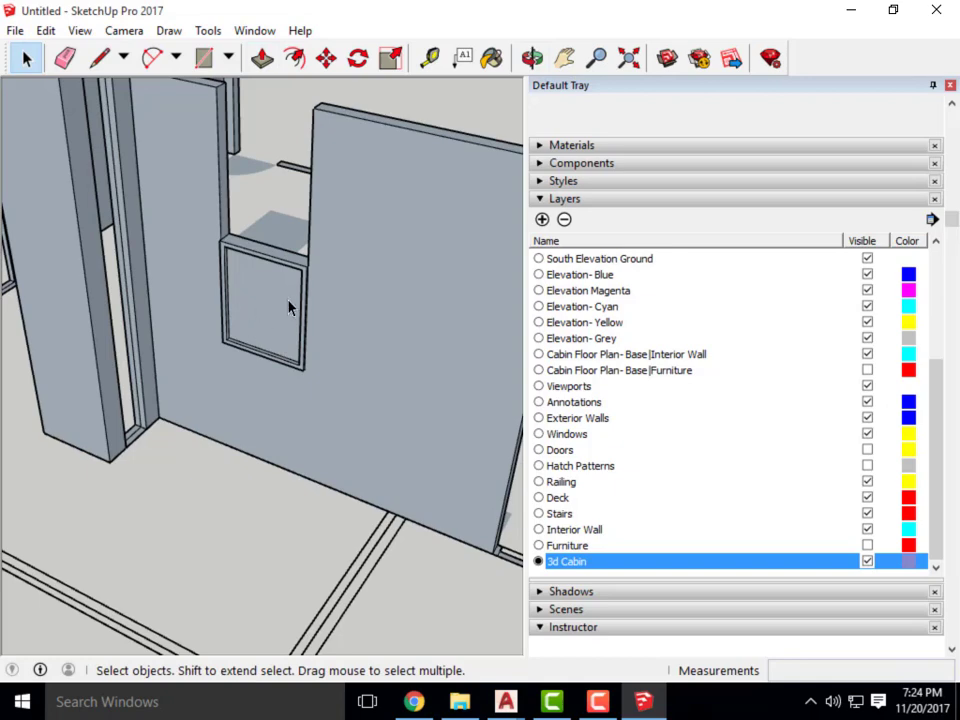
{"action": "scroll", "coordinate": [322, 290], "scroll_direction": "down", "scroll_amount": 5}
{"action": "scroll", "coordinate": [340, 400], "scroll_direction": "up", "scroll_amount": 1}
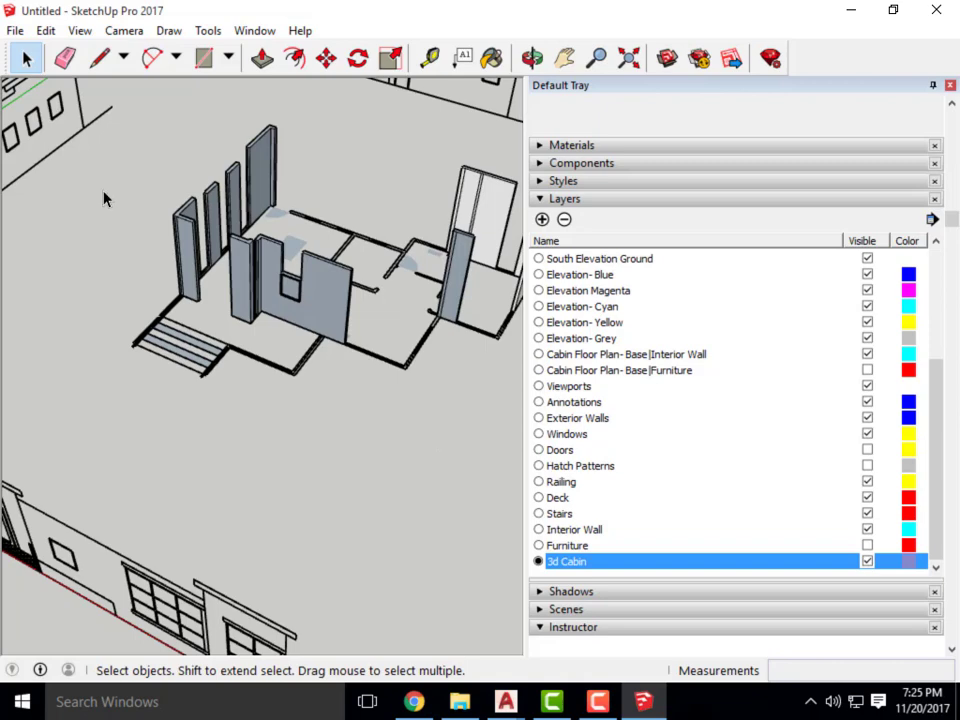
{"action": "scroll", "coordinate": [300, 280], "scroll_direction": "up", "scroll_amount": 10}
{"action": "scroll", "coordinate": [330, 205], "scroll_direction": "up", "scroll_amount": 2}
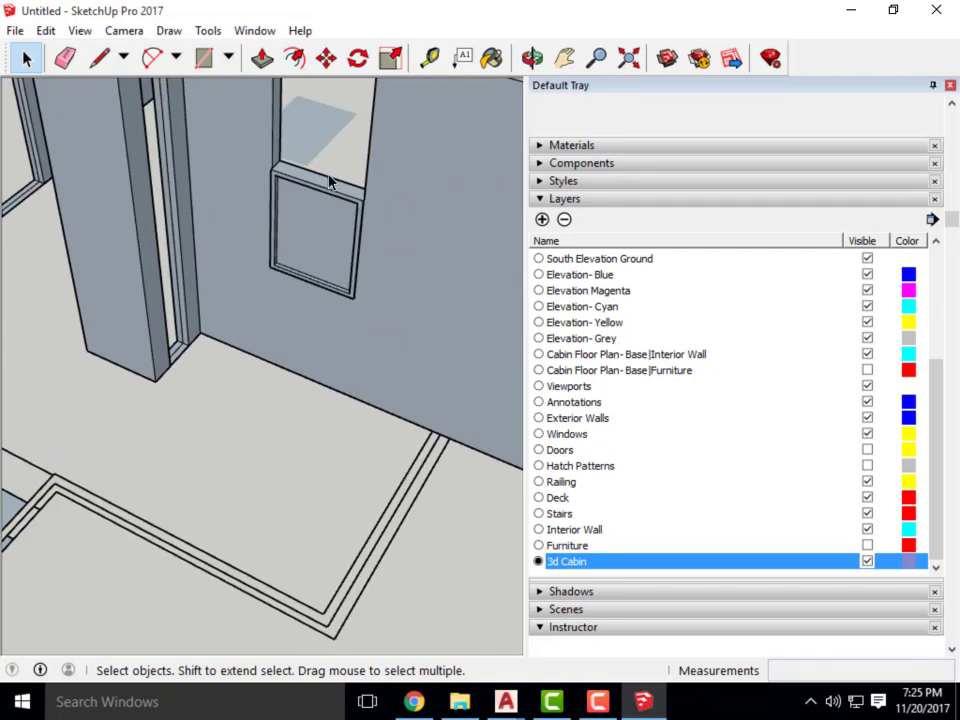
{"action": "left_click_drag", "start_coordinate": [382, 350], "coordinate": [242, 150]}
{"action": "mouse_move", "coordinate": [242, 150]}
{"action": "middle_mouse_down"}
{"action": "mouse_move", "coordinate": [253, 300]}
{"action": "mouse_move", "coordinate": [270, 335]}
{"action": "mouse_move", "coordinate": [431, 285]}
{"action": "mouse_move", "coordinate": [418, 337]}
{"action": "middle_mouse_up"}
{"action": "scroll", "coordinate": [242, 375], "scroll_direction": "down", "scroll_amount": 4}
{"action": "scroll", "coordinate": [380, 345], "scroll_direction": "up", "scroll_amount": 3}
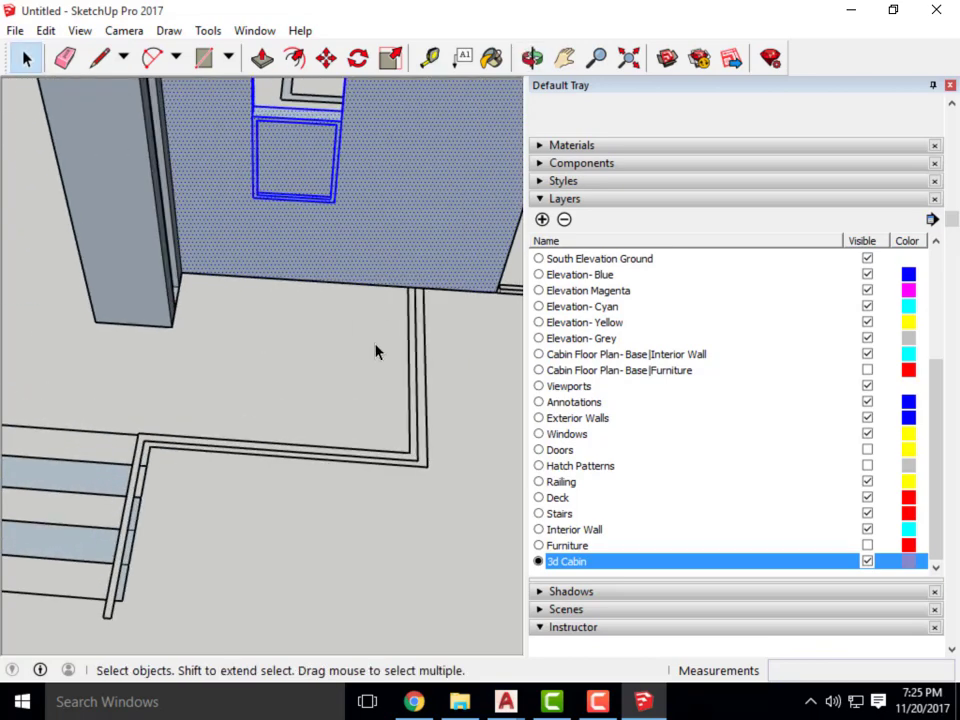
{"action": "scroll", "coordinate": [313, 347], "scroll_direction": "down", "scroll_amount": 1}
{"action": "scroll", "coordinate": [378, 322], "scroll_direction": "up", "scroll_amount": 1}
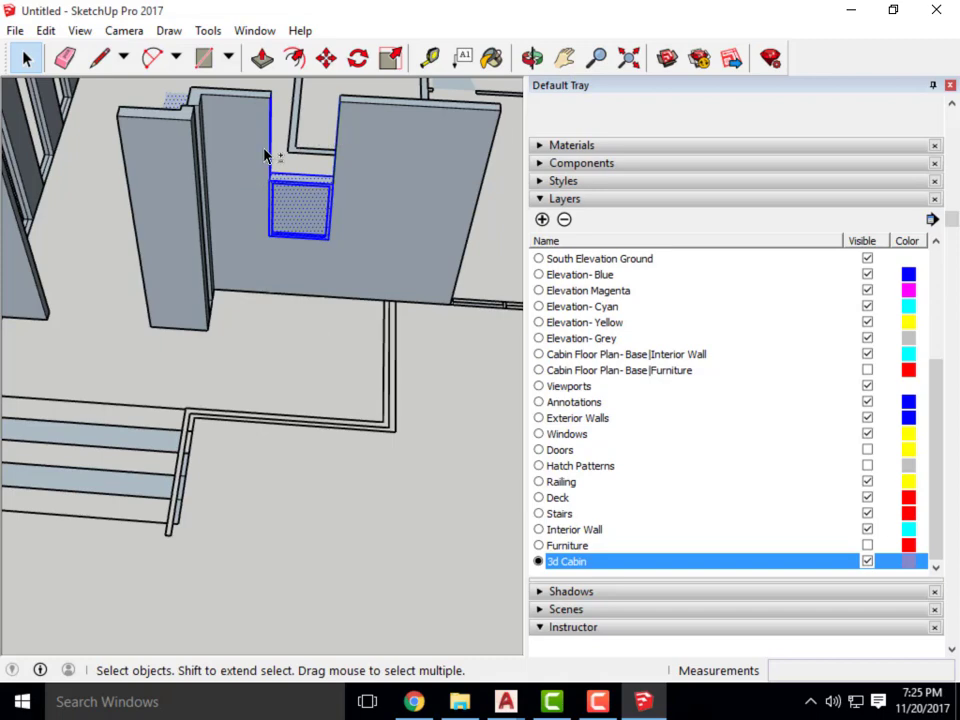
{"action": "middle_click_drag", "start_coordinate": [409, 216], "coordinate": [79, 377]}
{"action": "scroll", "coordinate": [323, 334], "scroll_direction": "up", "scroll_amount": 2}
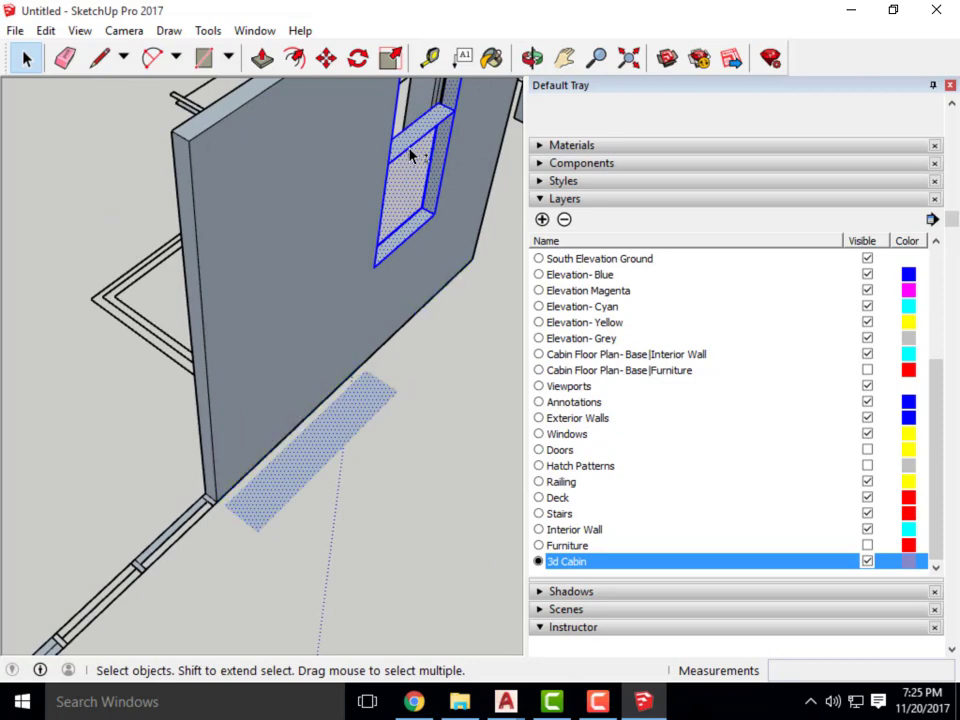
{"action": "middle_click_drag", "start_coordinate": [207, 347], "coordinate": [354, 182]}
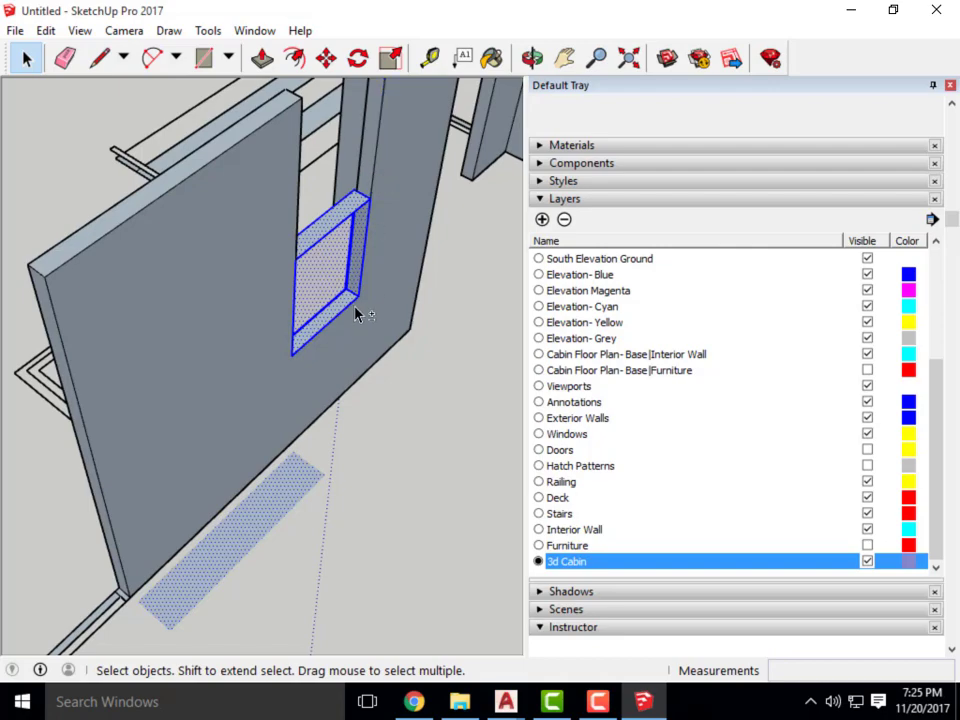
{"action": "scroll", "coordinate": [370, 340], "scroll_direction": "down", "scroll_amount": 3}
{"action": "mouse_move", "coordinate": [375, 349]}
{"action": "middle_mouse_down"}
{"action": "mouse_move", "coordinate": [82, 184]}
{"action": "mouse_move", "coordinate": [253, 326]}
{"action": "mouse_move", "coordinate": [525, 336]}
{"action": "mouse_move", "coordinate": [117, 394]}
{"action": "mouse_move", "coordinate": [294, 266]}
{"action": "middle_mouse_up"}
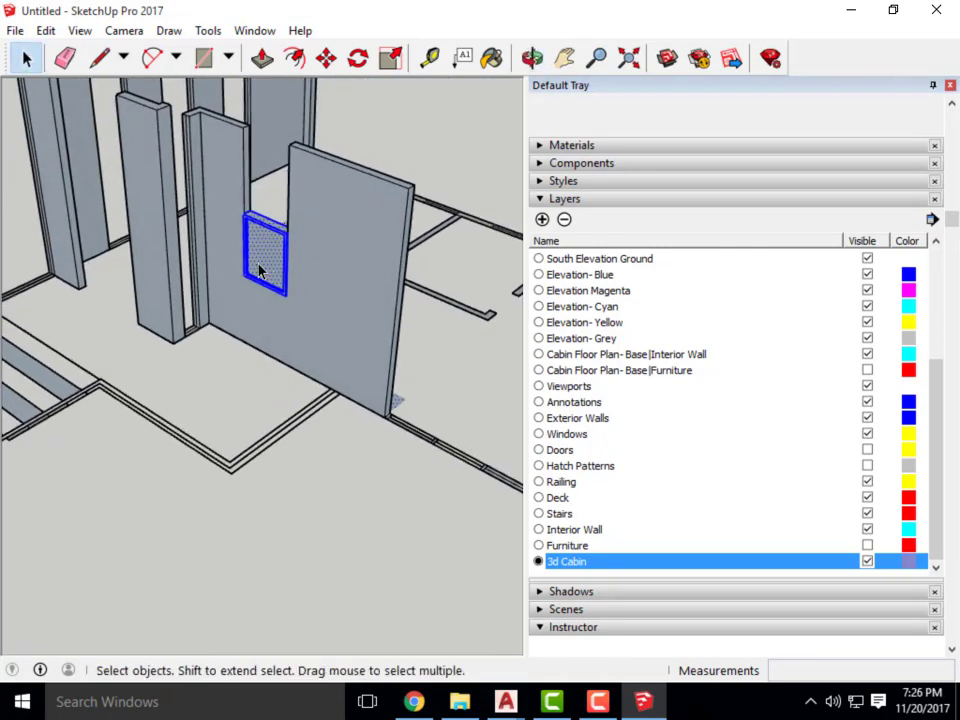
{"action": "right_click", "coordinate": [263, 256]}
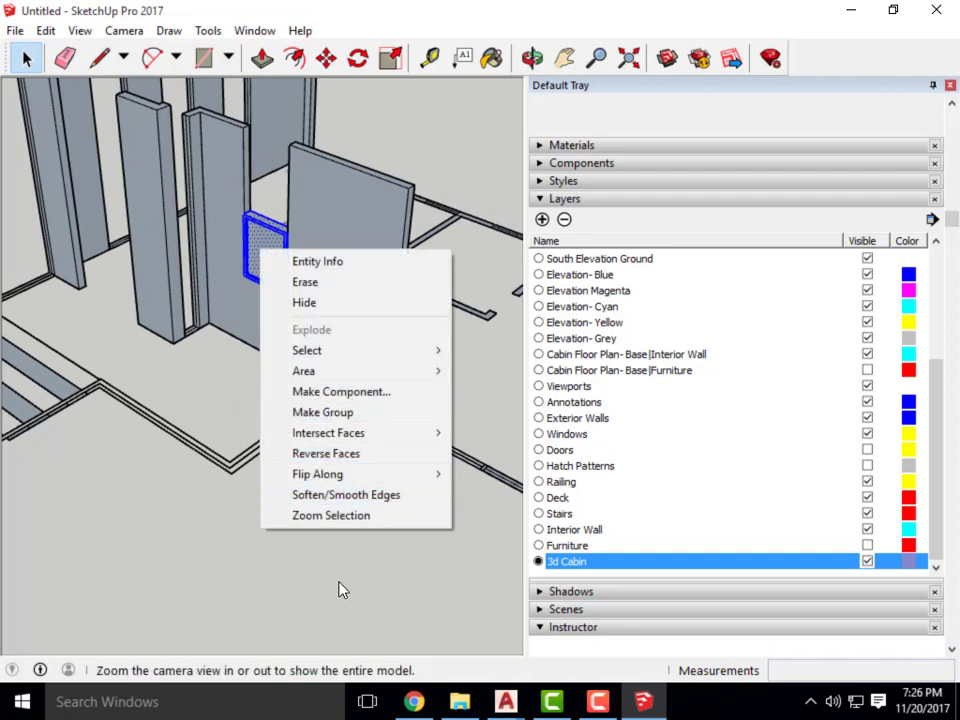
{"action": "left_click", "coordinate": [420, 170]}
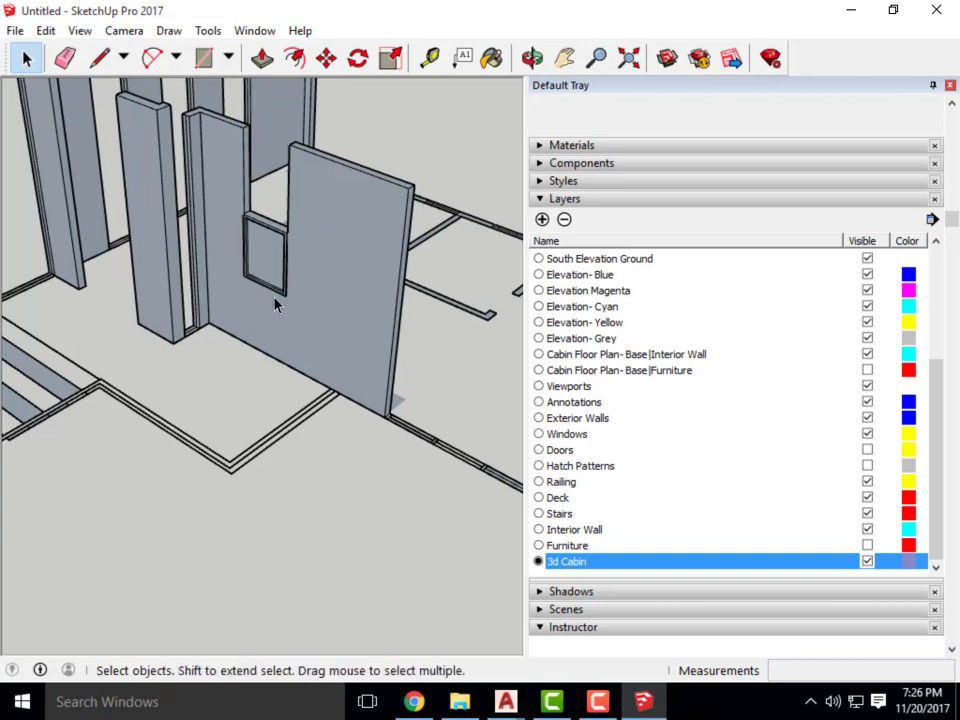
{"action": "scroll", "coordinate": [276, 305], "scroll_direction": "up", "scroll_amount": 3}
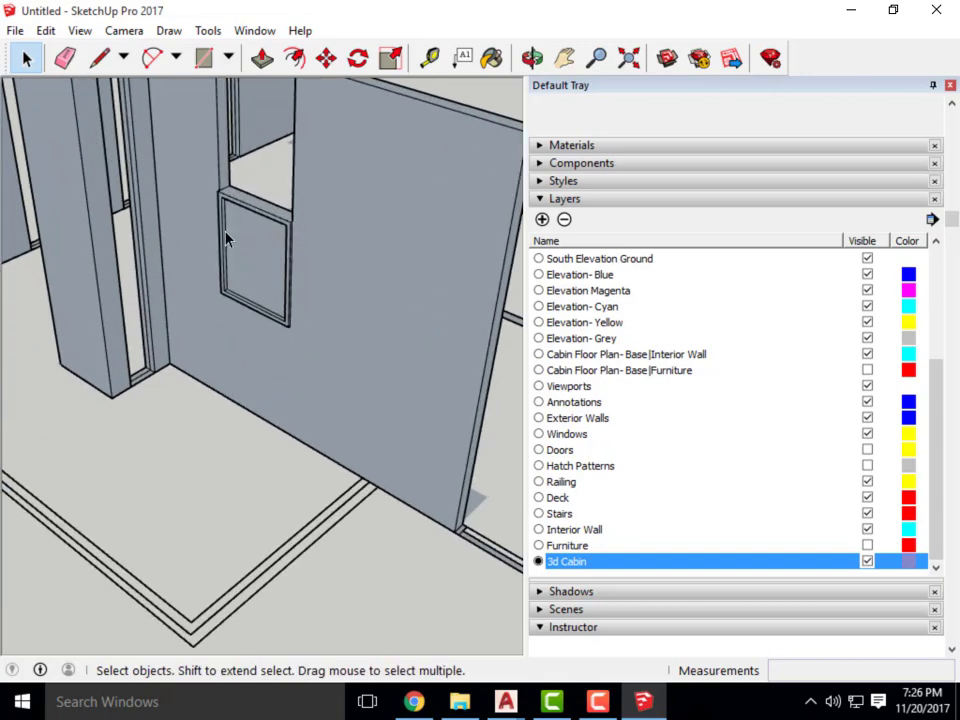
{"action": "scroll", "coordinate": [330, 540], "scroll_direction": "down", "scroll_amount": 5}
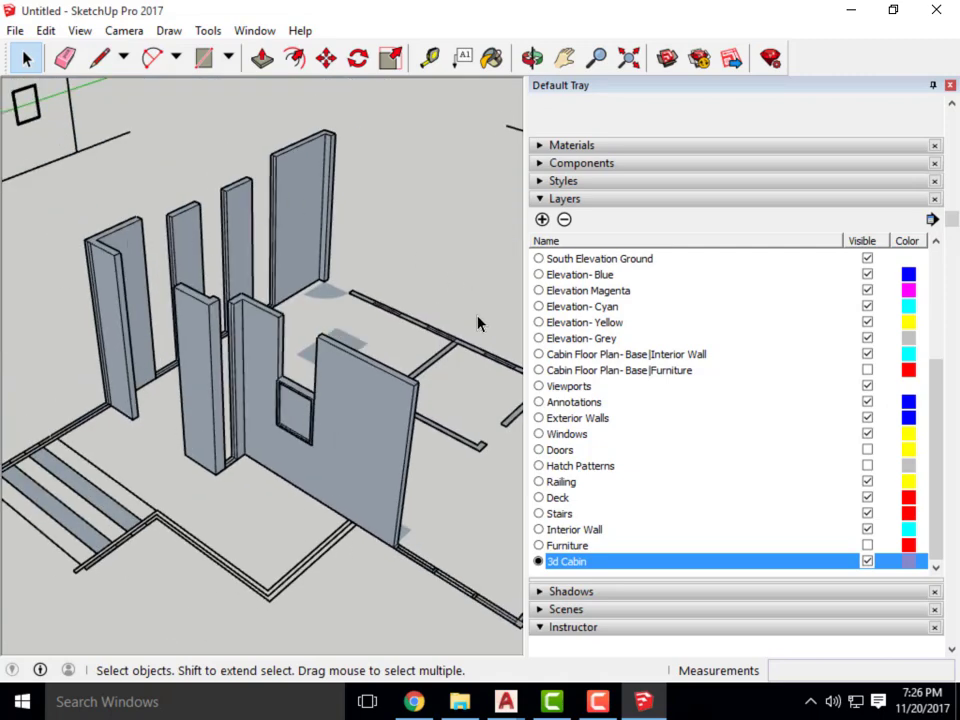
{"action": "scroll", "coordinate": [475, 310], "scroll_direction": "up", "scroll_amount": 2}
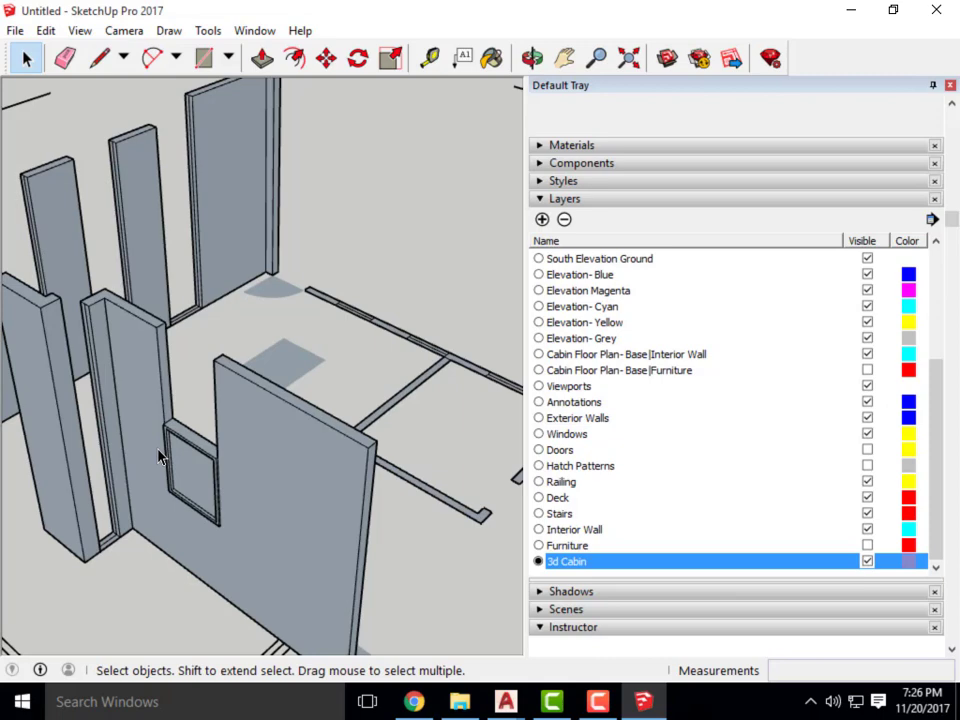
{"action": "scroll", "coordinate": [84, 415], "scroll_direction": "up", "scroll_amount": 3}
{"action": "mouse_move", "coordinate": [171, 499]}
{"action": "middle_mouse_down"}
{"action": "mouse_move", "coordinate": [171, 439]}
{"action": "mouse_move", "coordinate": [231, 349]}
{"action": "middle_mouse_up"}
{"action": "scroll", "coordinate": [231, 360], "scroll_direction": "up", "scroll_amount": 2}
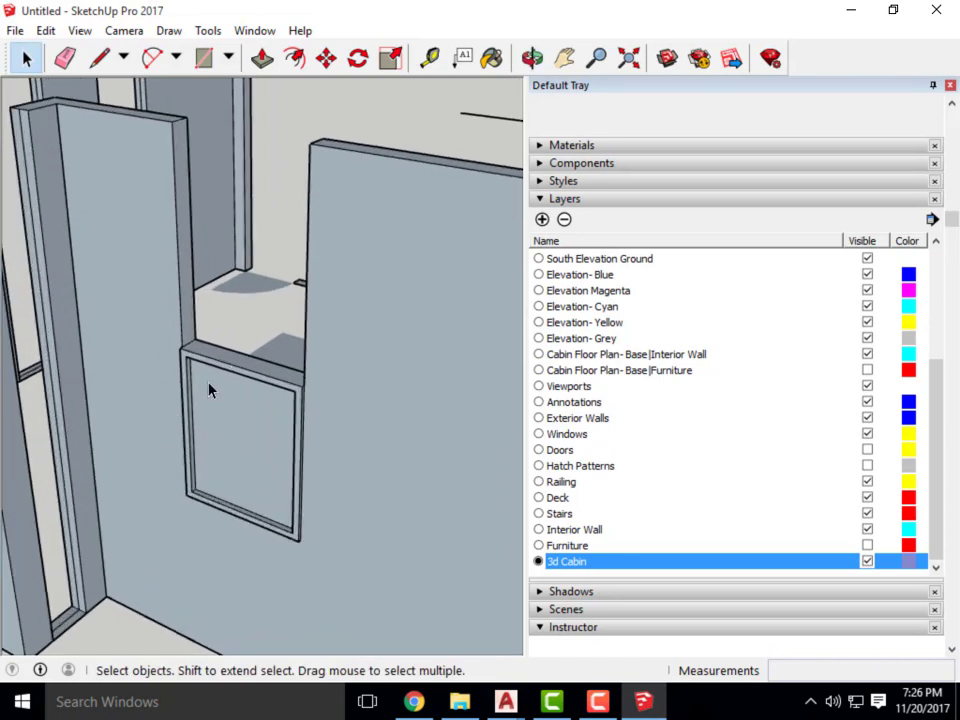
{"action": "scroll", "coordinate": [240, 415], "scroll_direction": "up", "scroll_amount": 2}
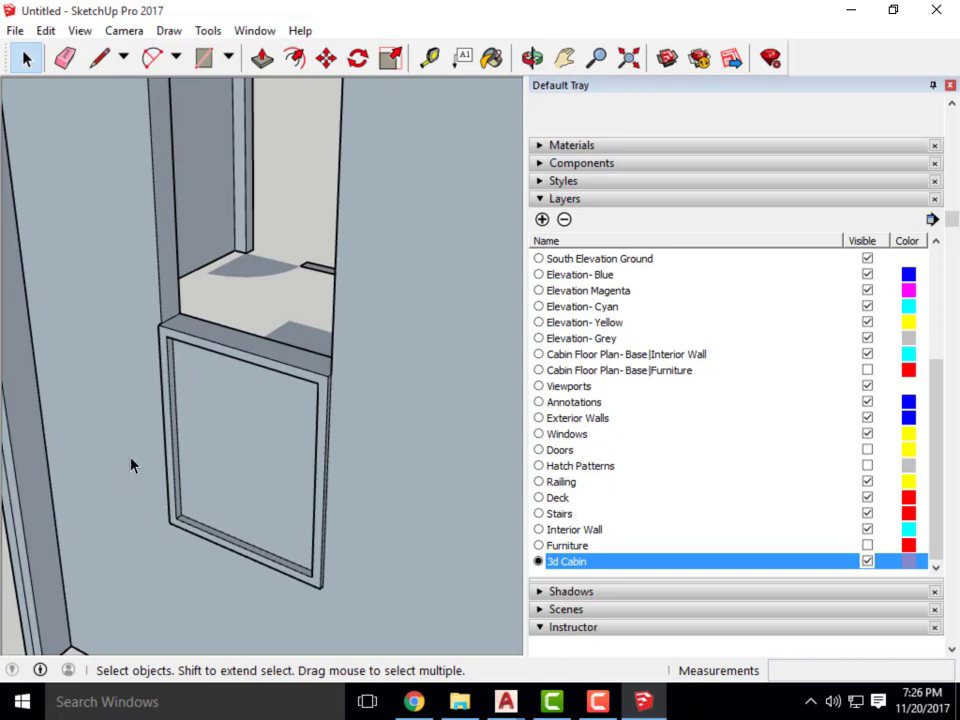
{"action": "right_click", "coordinate": [406, 340]}
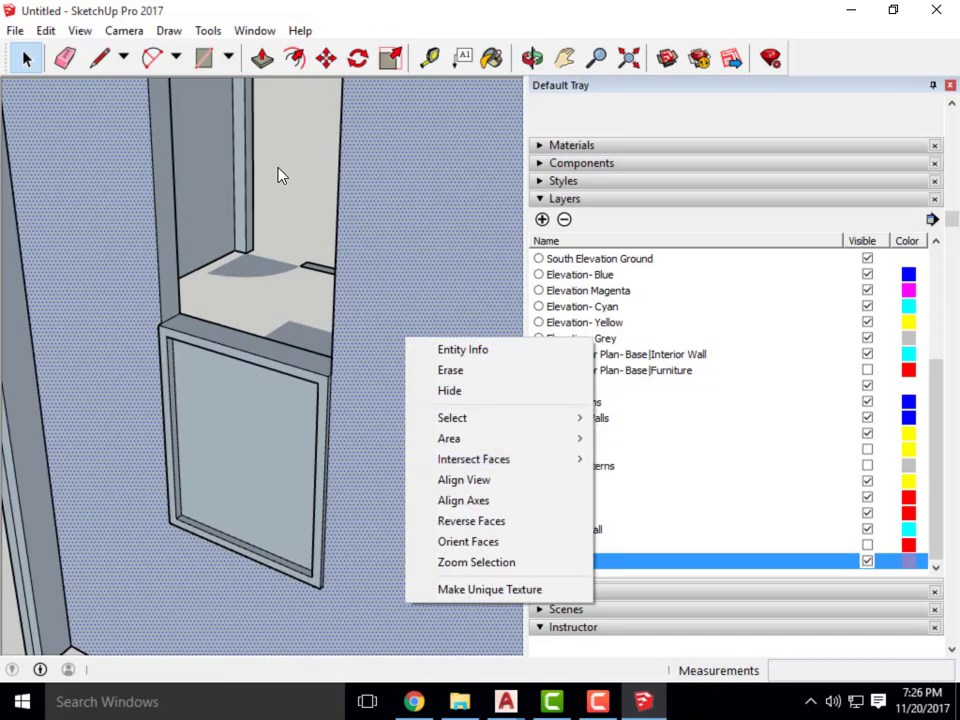
{"action": "left_click", "coordinate": [282, 175]}
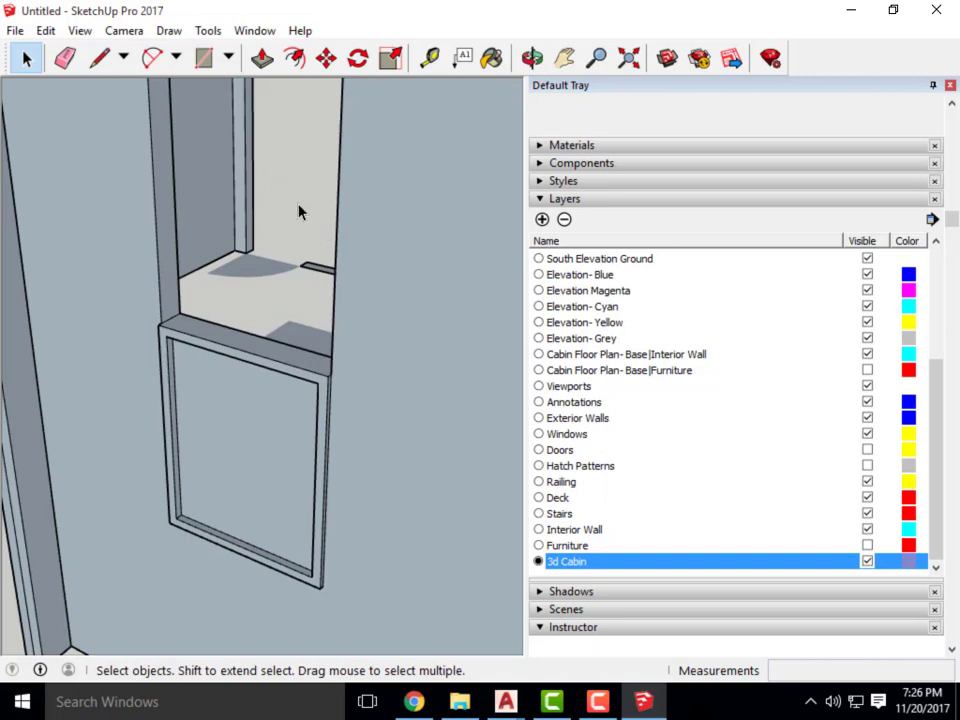
{"action": "scroll", "coordinate": [298, 212], "scroll_direction": "down", "scroll_amount": 3}
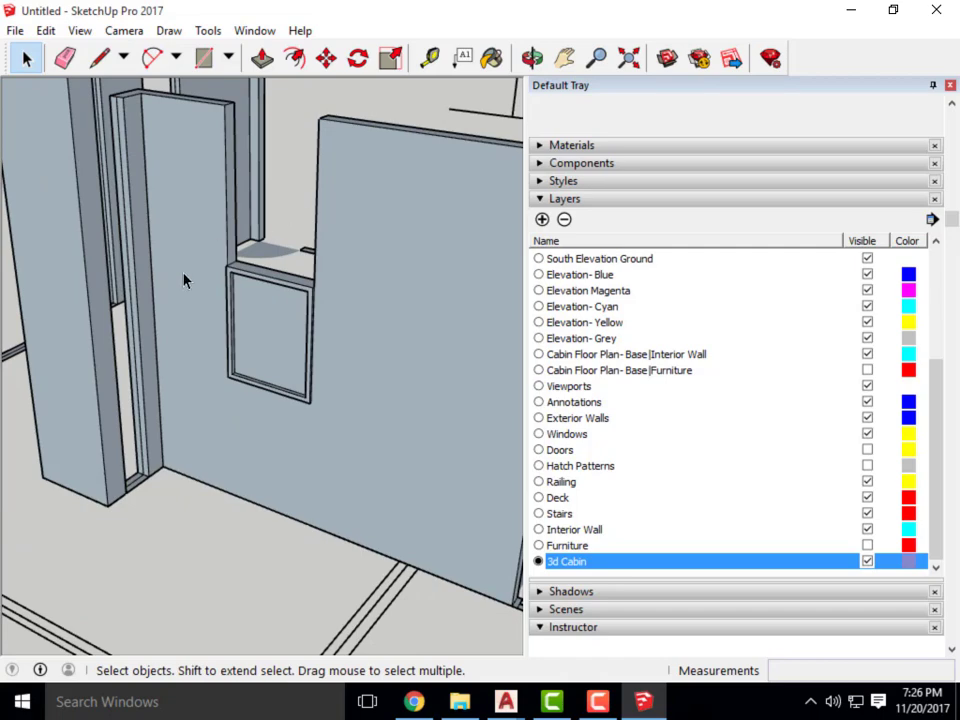
{"action": "scroll", "coordinate": [281, 208], "scroll_direction": "down", "scroll_amount": 5}
{"action": "middle_click_drag", "start_coordinate": [274, 257], "coordinate": [277, 387]}
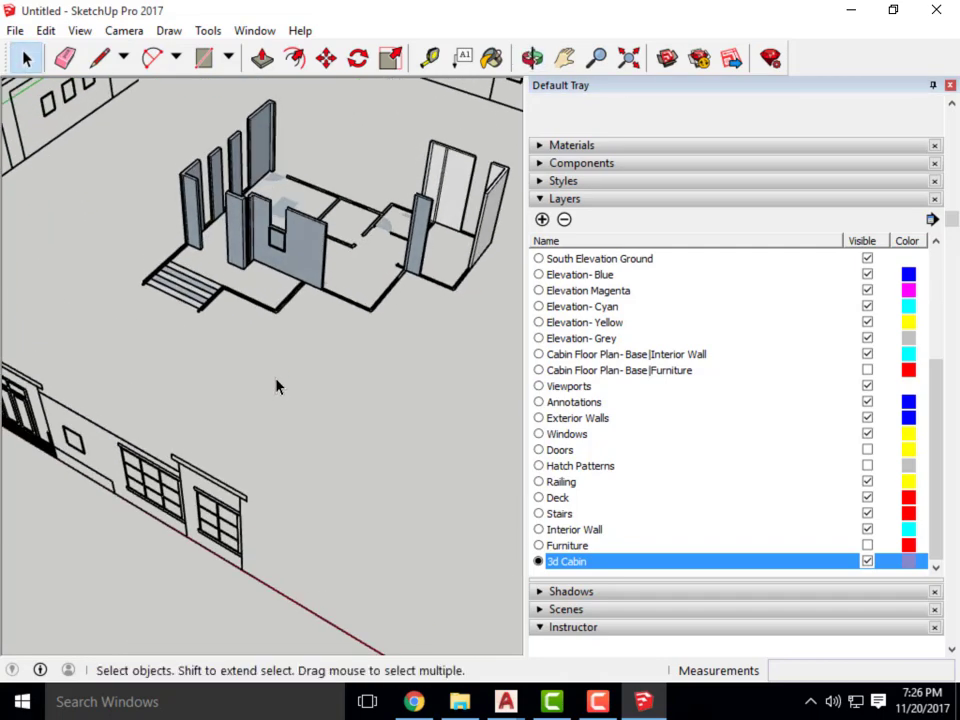
{"action": "scroll", "coordinate": [274, 159], "scroll_direction": "up", "scroll_amount": 5}
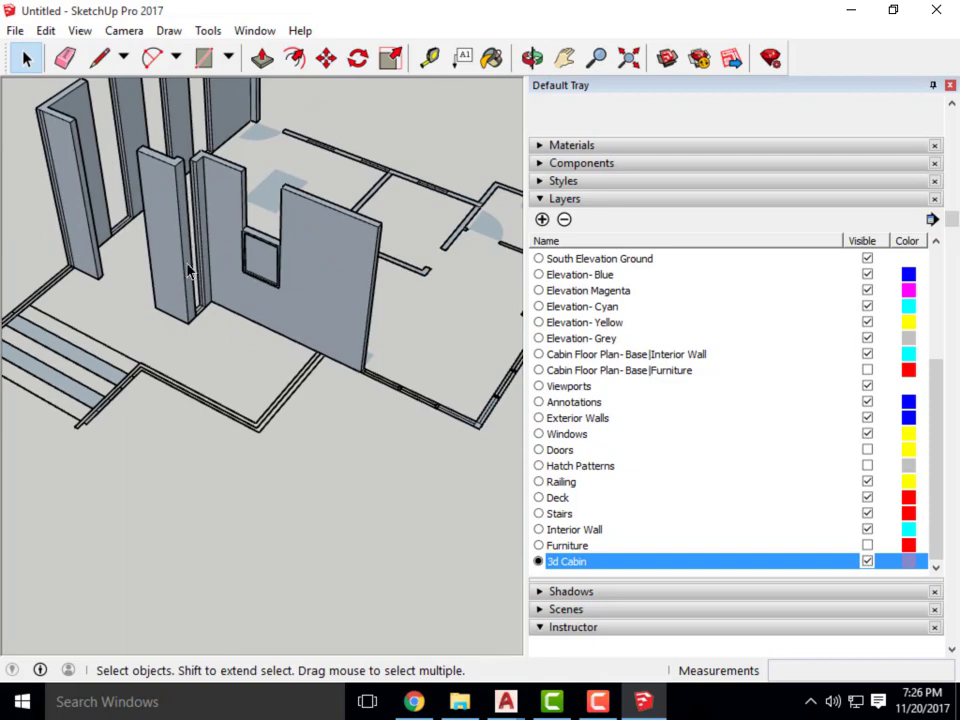
{"action": "middle_click_drag", "start_coordinate": [187, 270], "coordinate": [287, 306]}
{"action": "scroll", "coordinate": [300, 407], "scroll_direction": "down", "scroll_amount": 5}
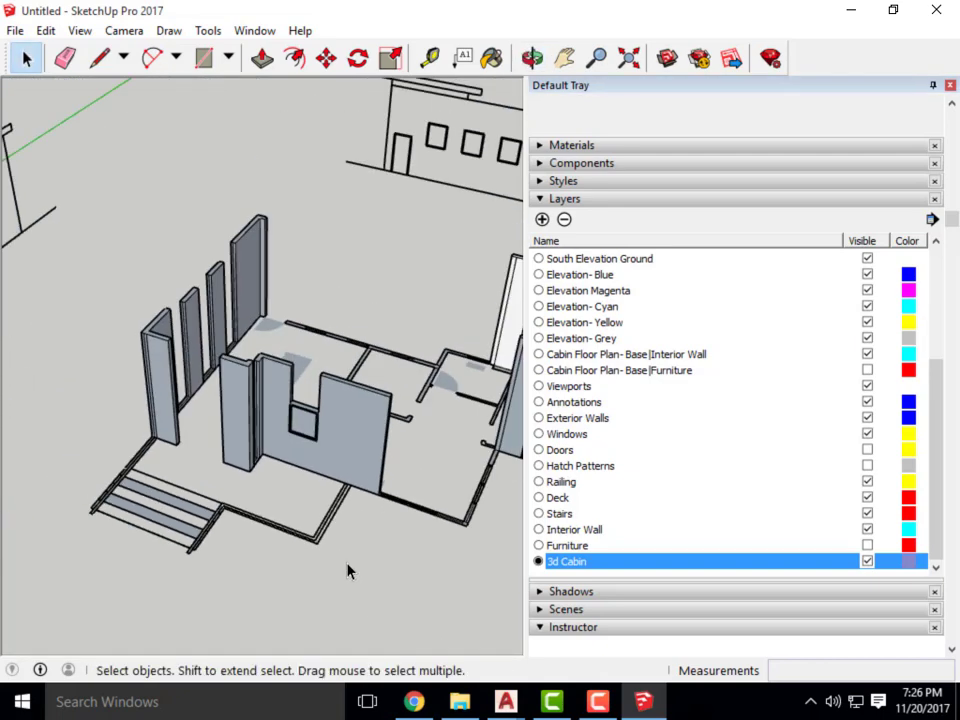
{"action": "scroll", "coordinate": [300, 430], "scroll_direction": "up", "scroll_amount": 3}
{"action": "scroll", "coordinate": [290, 420], "scroll_direction": "down", "scroll_amount": 5}
{"action": "middle_click_drag", "start_coordinate": [290, 400], "coordinate": [290, 287]}
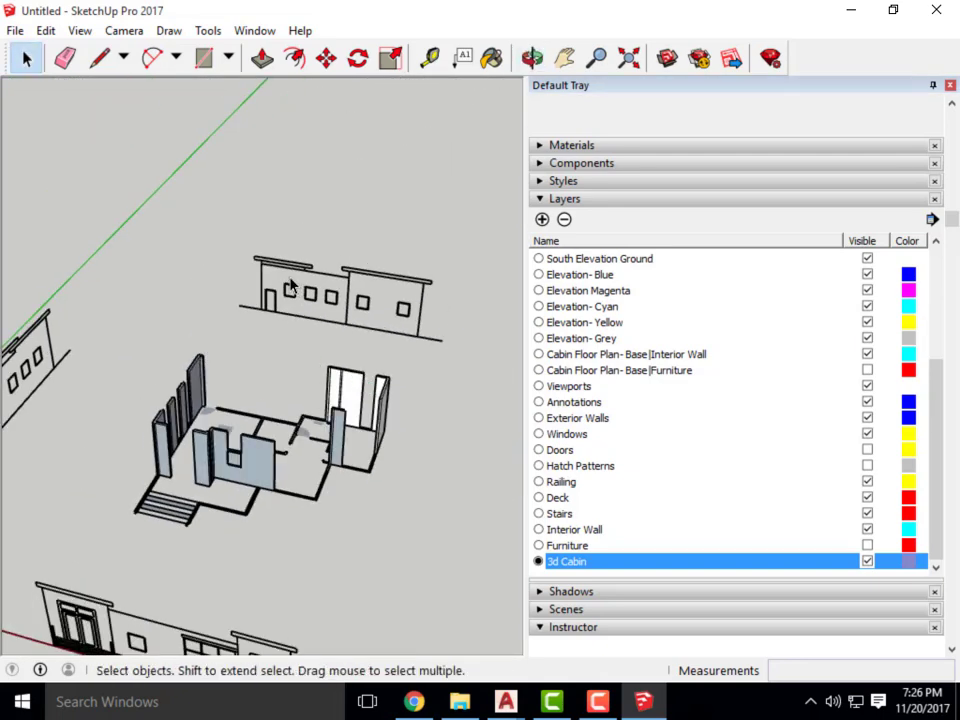
{"action": "scroll", "coordinate": [290, 290], "scroll_direction": "up", "scroll_amount": 2}
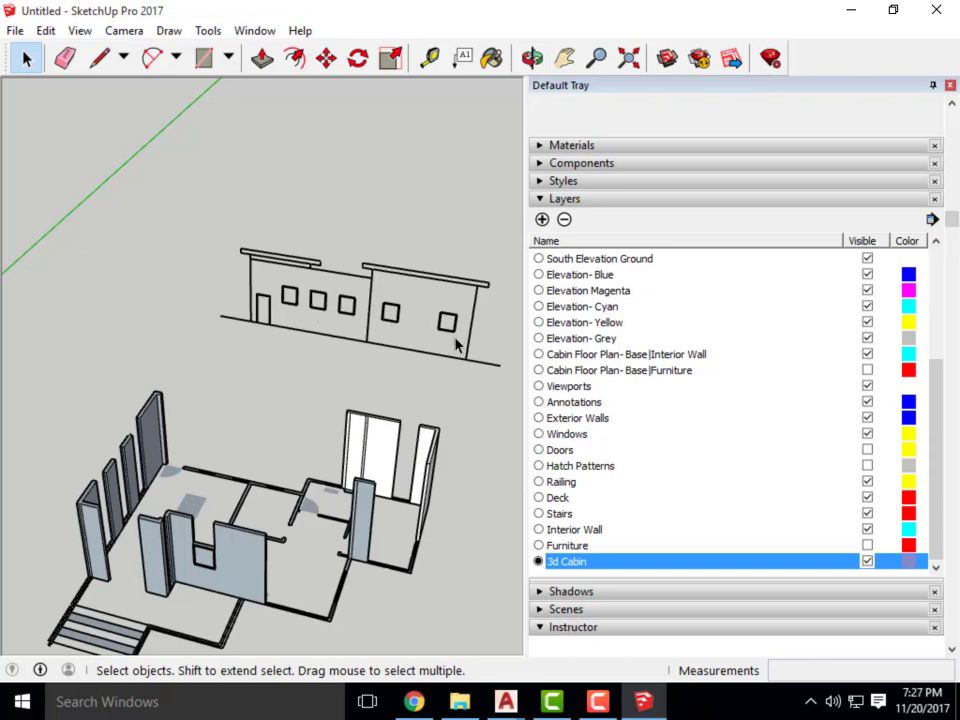
{"action": "scroll", "coordinate": [455, 343], "scroll_direction": "down", "scroll_amount": 3}
{"action": "mouse_move", "coordinate": [455, 360]}
{"action": "middle_mouse_down"}
{"action": "mouse_move", "coordinate": [456, 379]}
{"action": "mouse_move", "coordinate": [440, 374]}
{"action": "middle_mouse_up"}
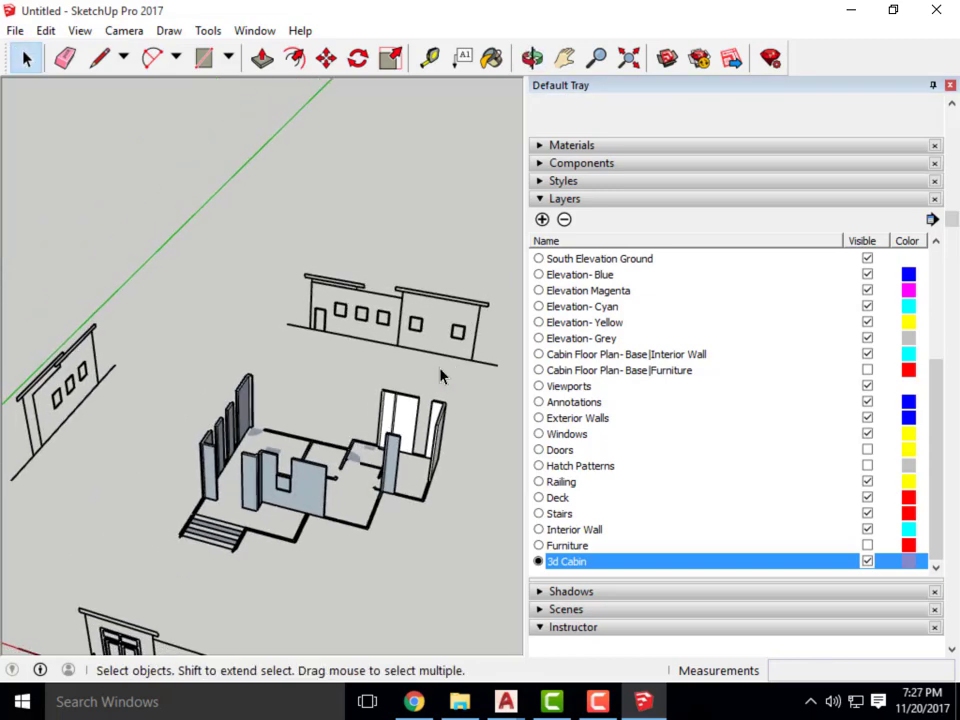
{"action": "scroll", "coordinate": [440, 375], "scroll_direction": "up", "scroll_amount": 3}
{"action": "scroll", "coordinate": [251, 489], "scroll_direction": "down", "scroll_amount": 2}
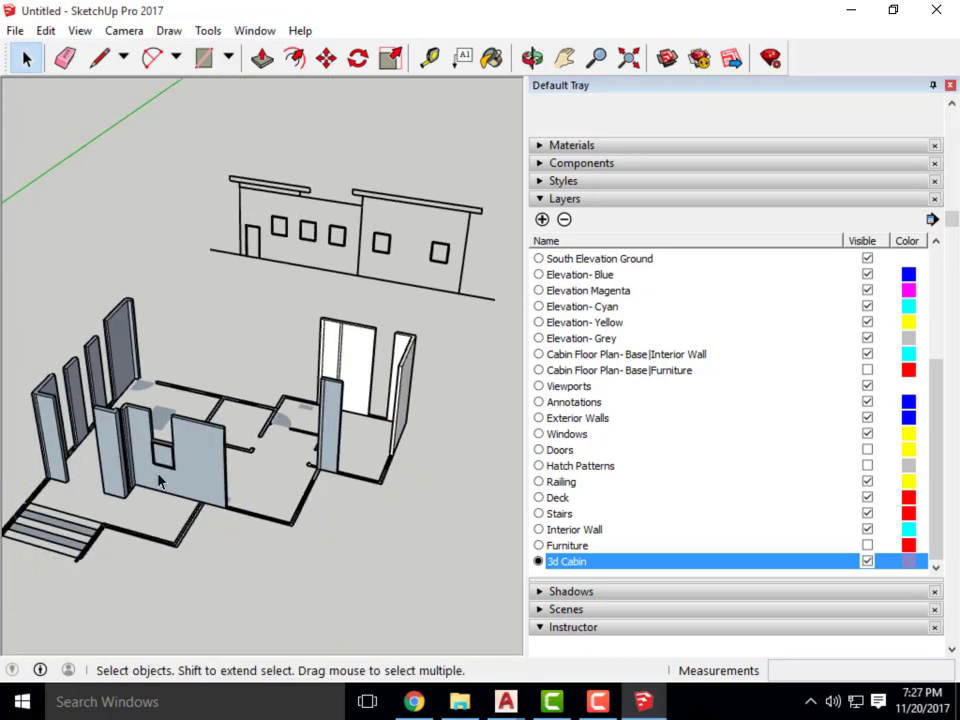
{"action": "scroll", "coordinate": [234, 362], "scroll_direction": "up", "scroll_amount": 4}
{"action": "scroll", "coordinate": [250, 330], "scroll_direction": "up", "scroll_amount": 3}
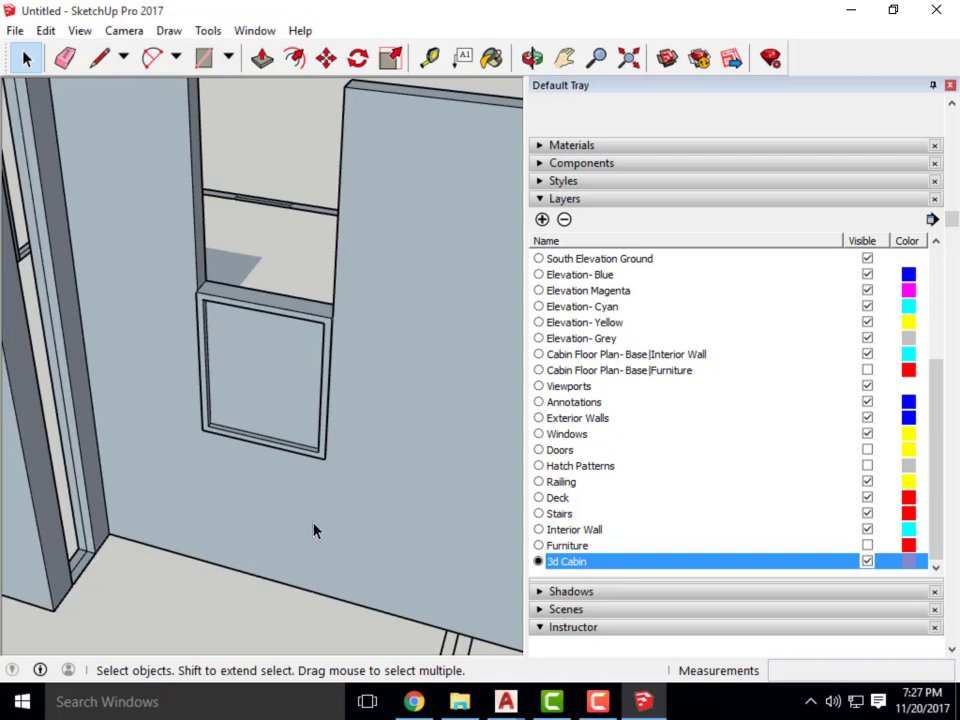
{"action": "scroll", "coordinate": [315, 529], "scroll_direction": "down", "scroll_amount": 5}
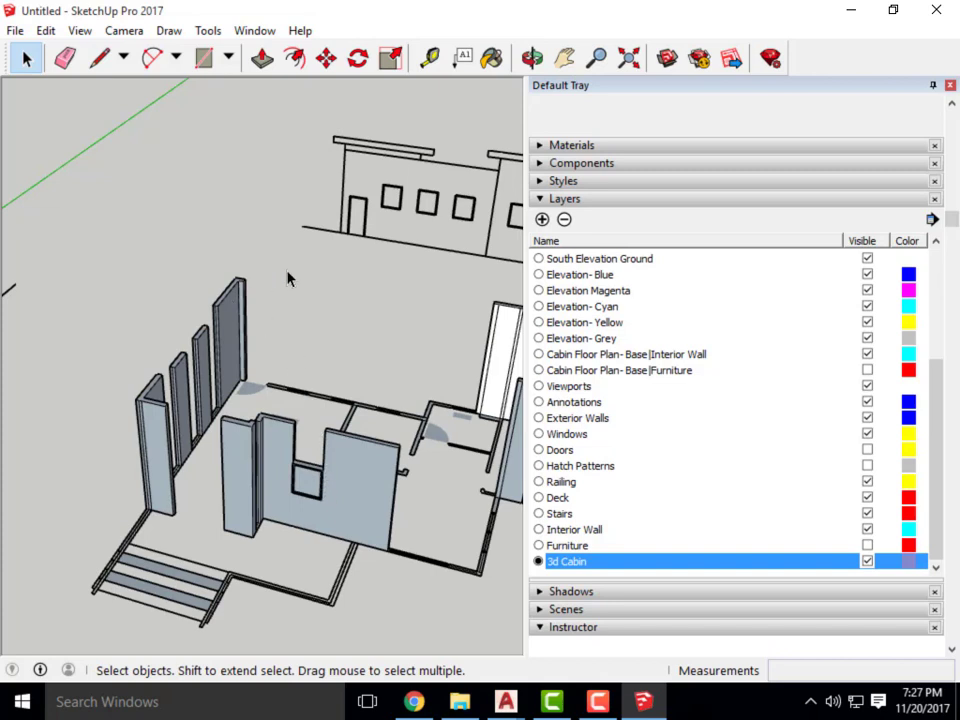
{"action": "scroll", "coordinate": [289, 274], "scroll_direction": "down", "scroll_amount": 3}
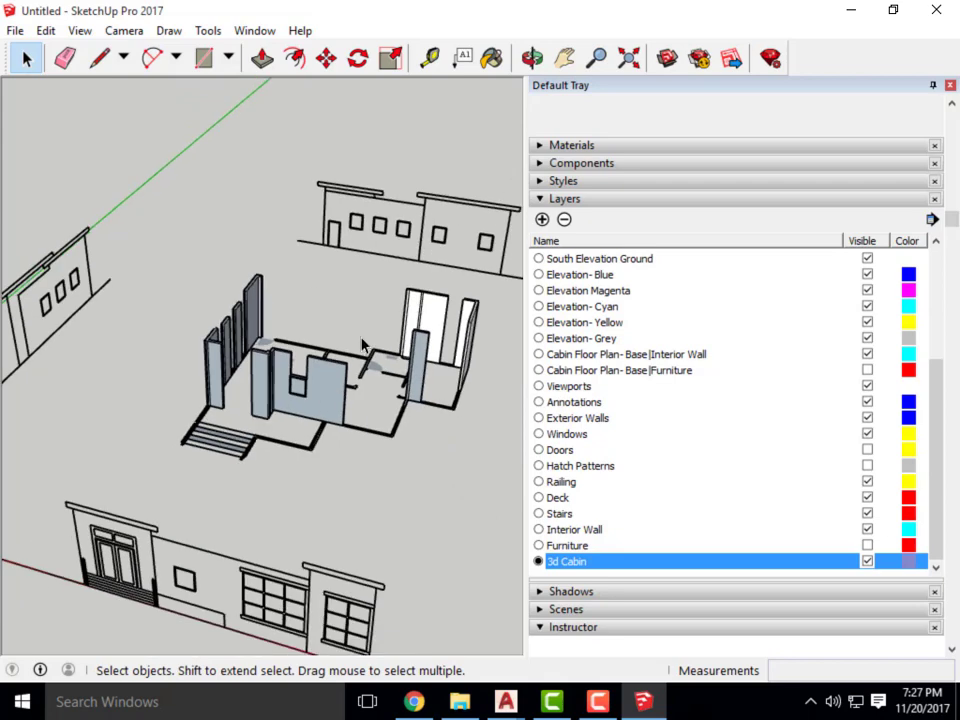
Open the 3D Warehouse list in the Components panel and search for 'window'.
{"action": "left_click", "coordinate": [540, 199]}
{"action": "left_click", "coordinate": [540, 164]}
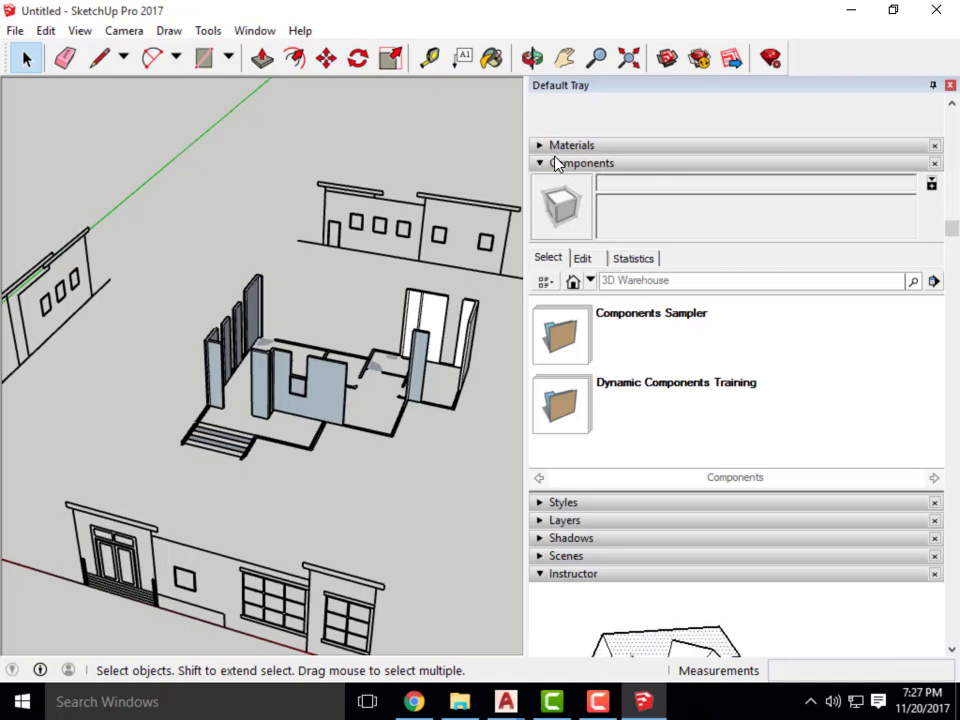
{"action": "left_click", "coordinate": [604, 280]}
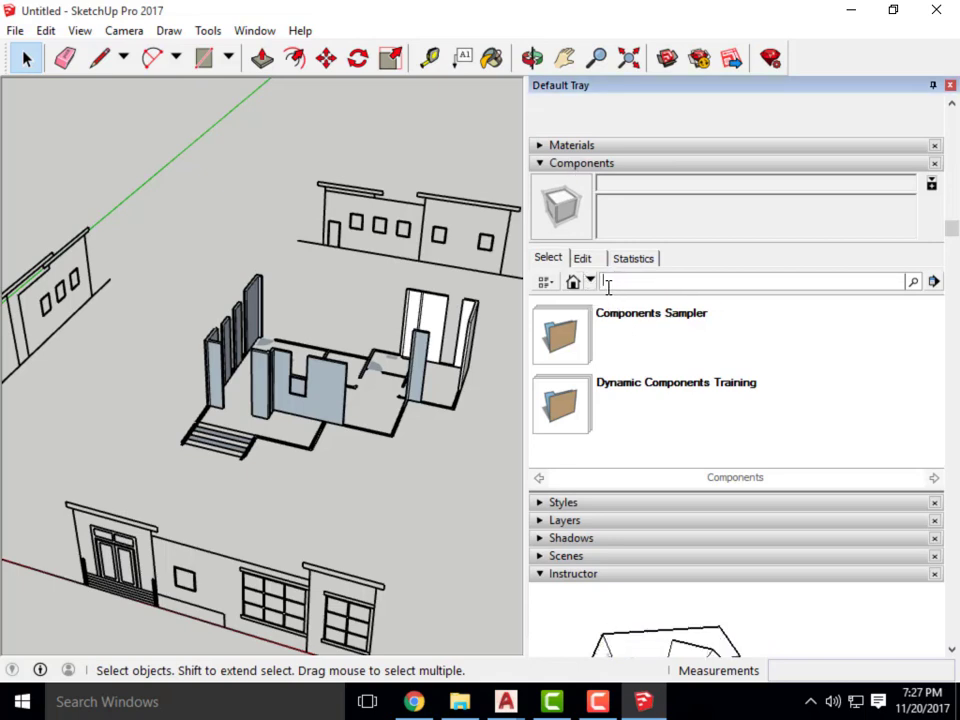
{"action": "type", "text": "window"}
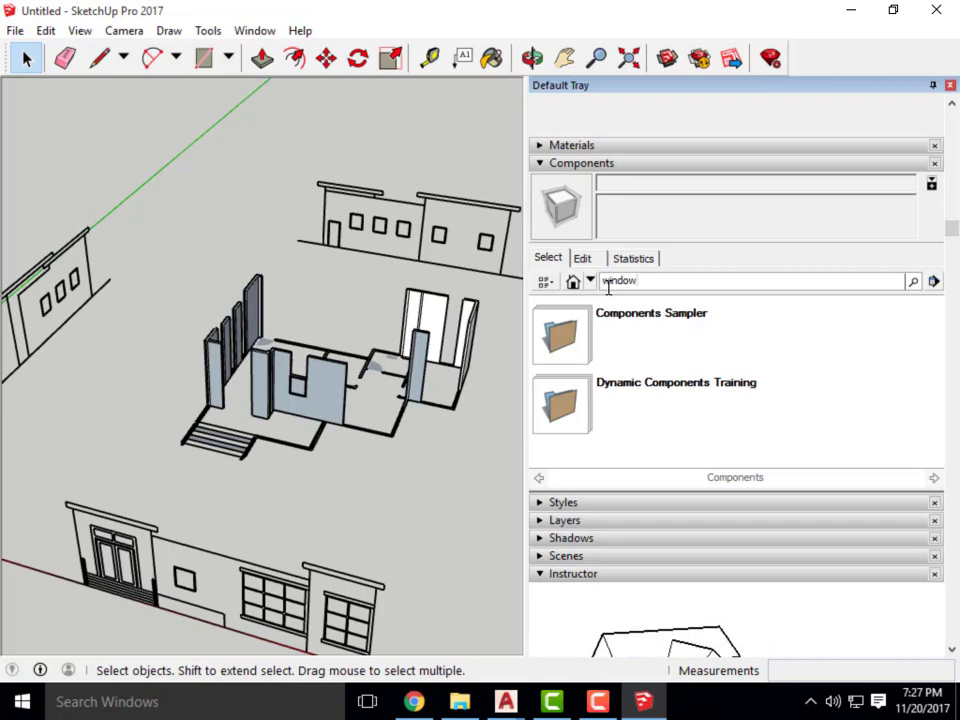
{"action": "key", "text": "Return"}
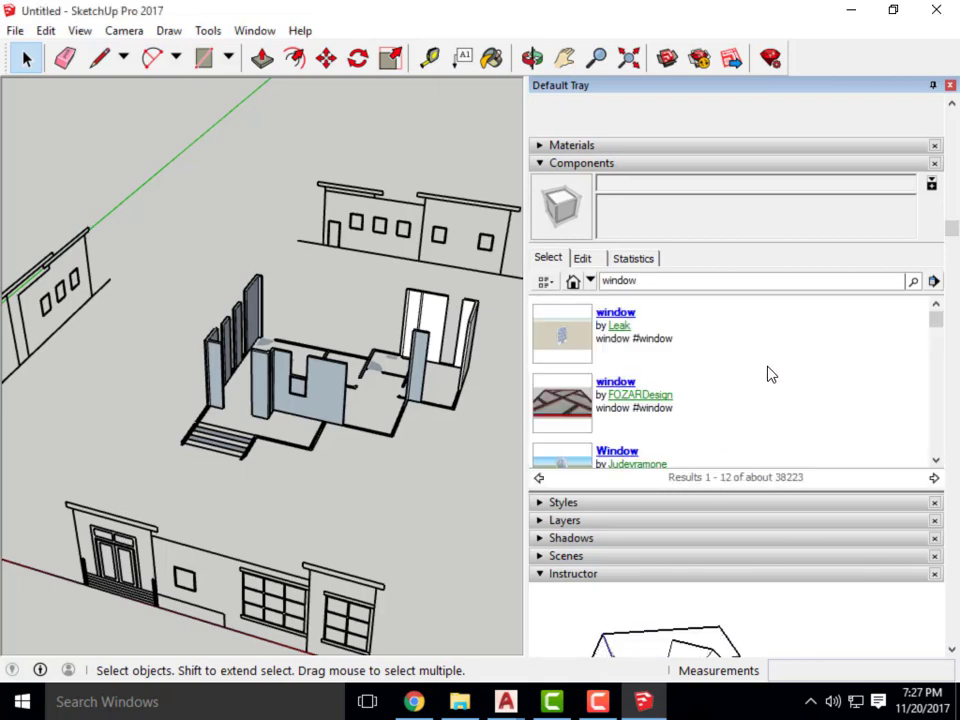
Scroll through the 'window' search results, about 38223 found.
{"action": "scroll", "coordinate": [683, 353], "scroll_direction": "down", "scroll_amount": 3}
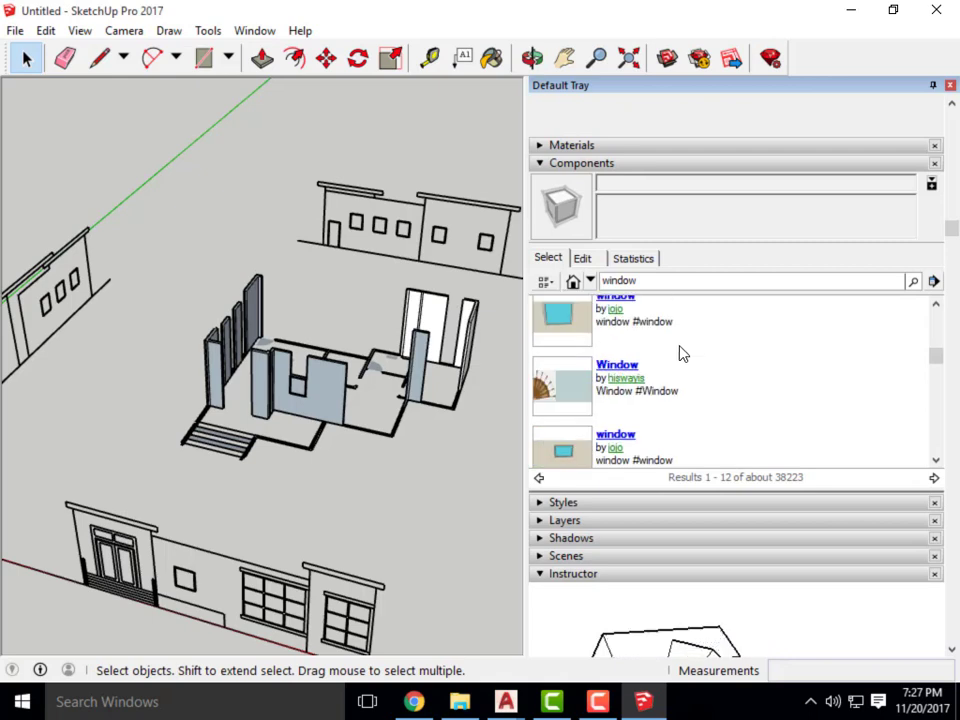
{"action": "scroll", "coordinate": [673, 357], "scroll_direction": "down", "scroll_amount": 1}
{"action": "scroll", "coordinate": [731, 362], "scroll_direction": "down", "scroll_amount": 3}
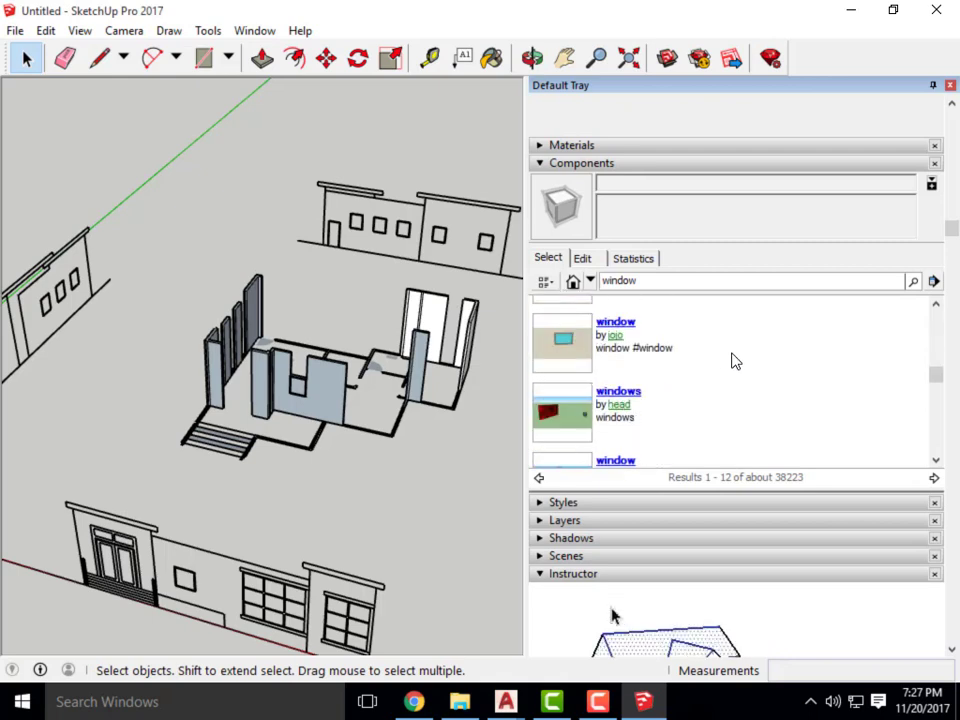
{"action": "scroll", "coordinate": [690, 375], "scroll_direction": "down", "scroll_amount": 3}
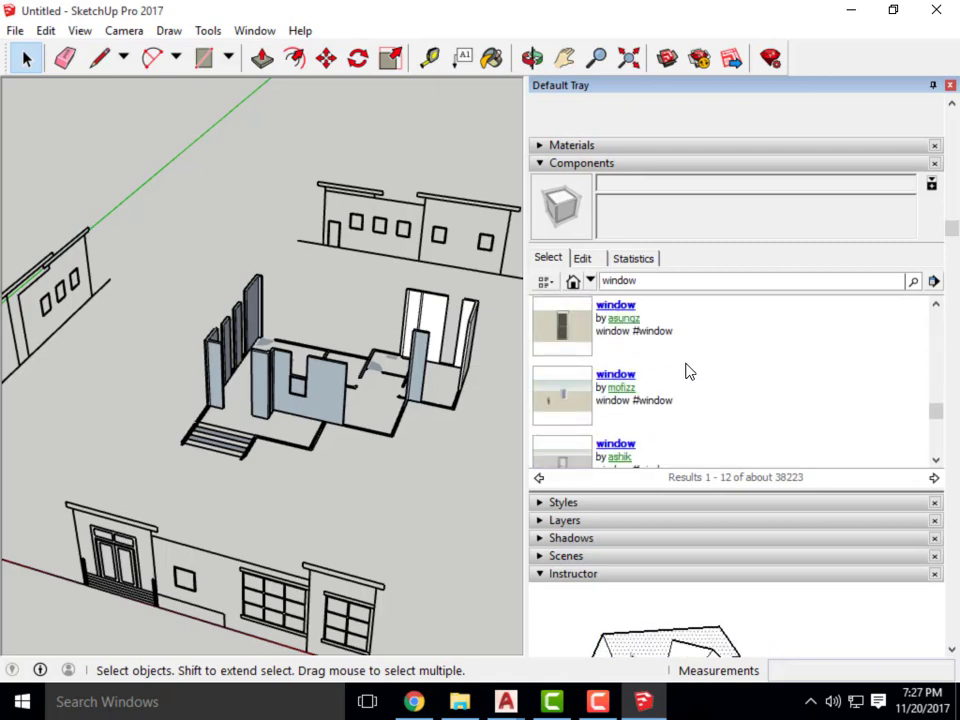
{"action": "scroll", "coordinate": [660, 398], "scroll_direction": "down", "scroll_amount": 3}
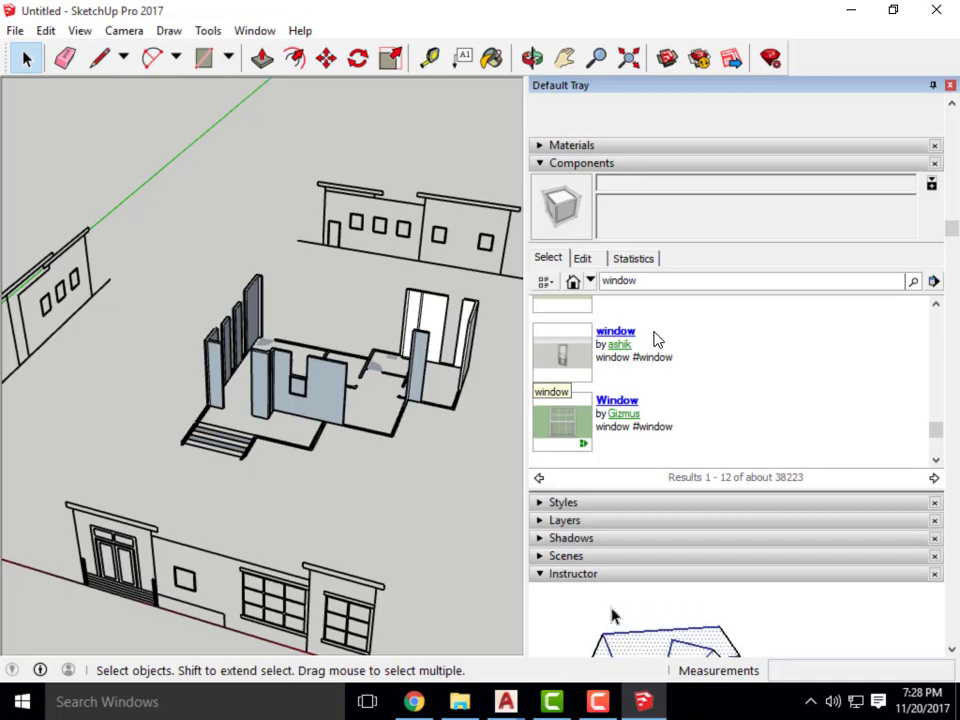
{"action": "scroll", "coordinate": [677, 336], "scroll_direction": "down", "scroll_amount": 8}
{"action": "scroll", "coordinate": [690, 343], "scroll_direction": "up", "scroll_amount": 5}
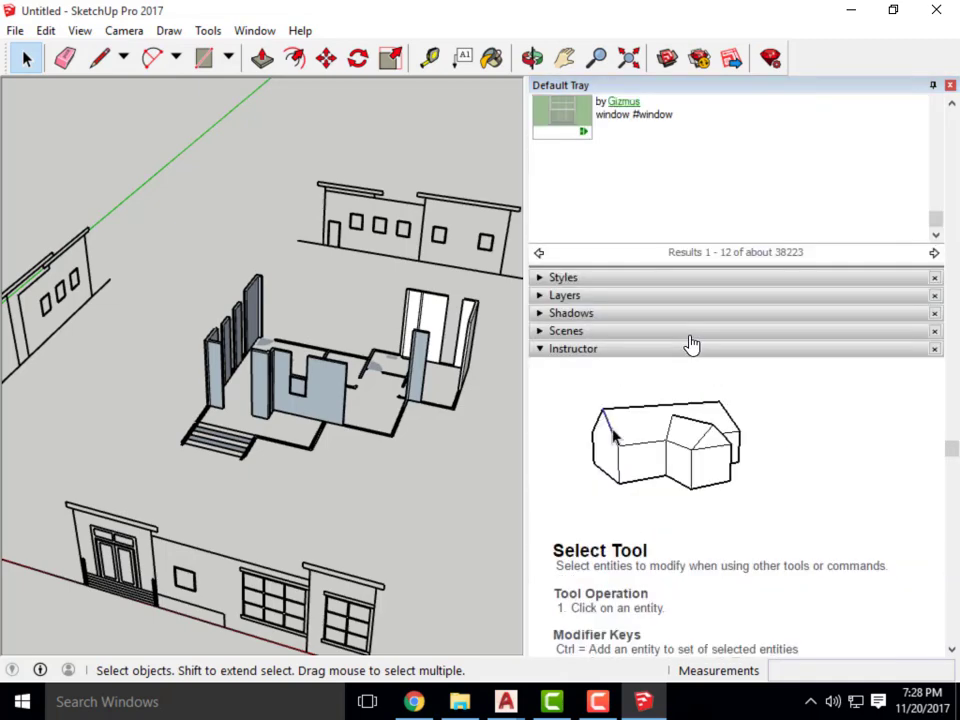
{"action": "scroll", "coordinate": [711, 313], "scroll_direction": "down", "scroll_amount": 2}
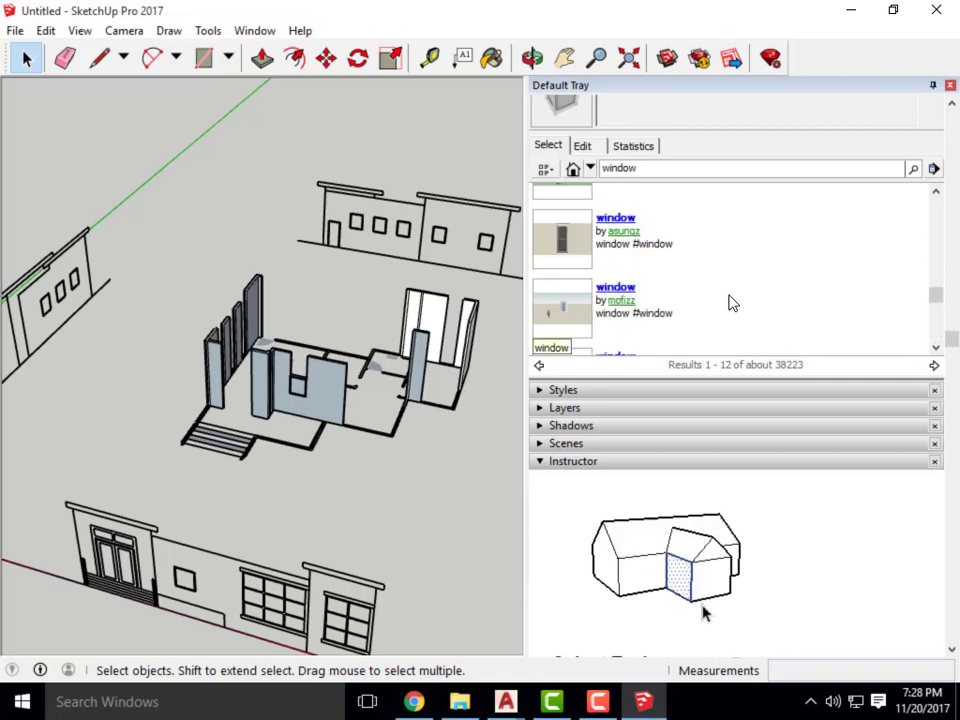
{"action": "scroll", "coordinate": [717, 256], "scroll_direction": "down", "scroll_amount": 2}
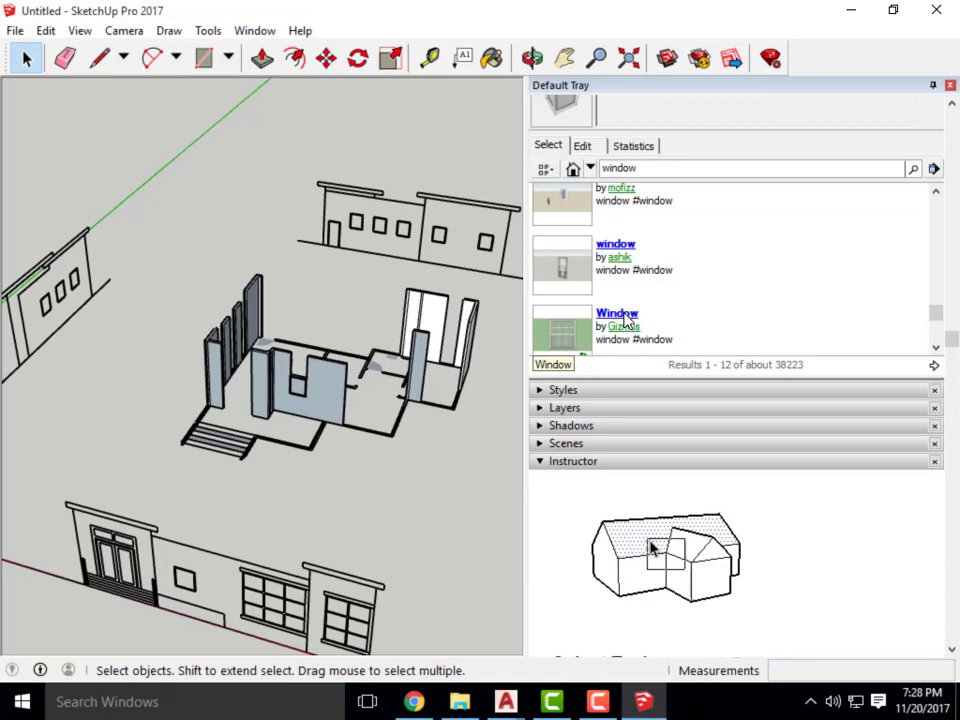
Download the Window model, accept the Terms of Use, and load it into the cabin model.
{"action": "left_click", "coordinate": [670, 337]}
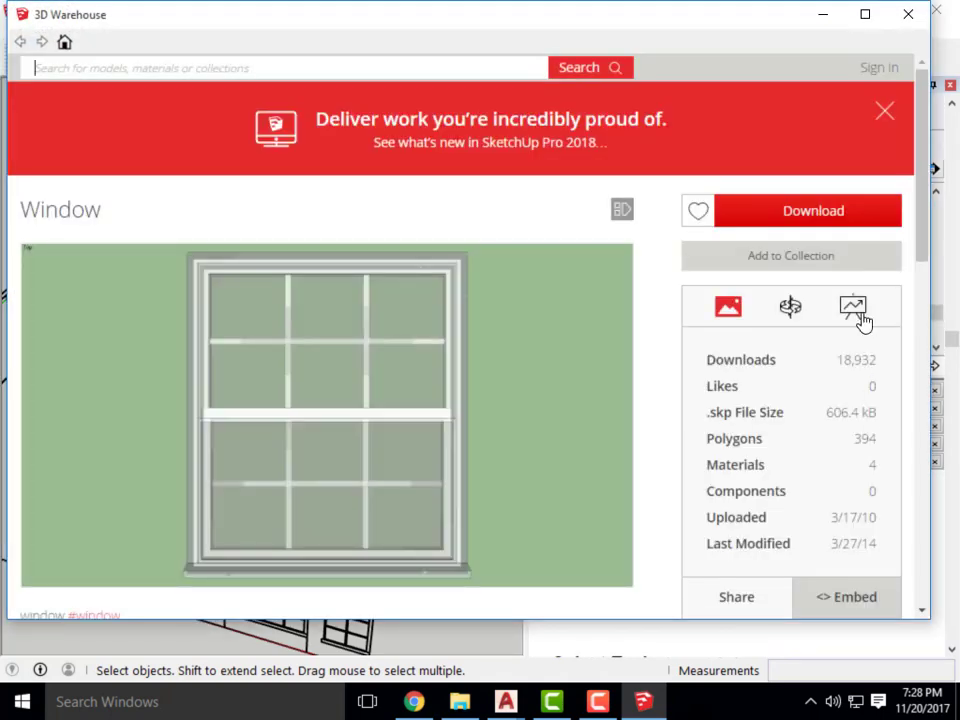
{"action": "left_click", "coordinate": [807, 212]}
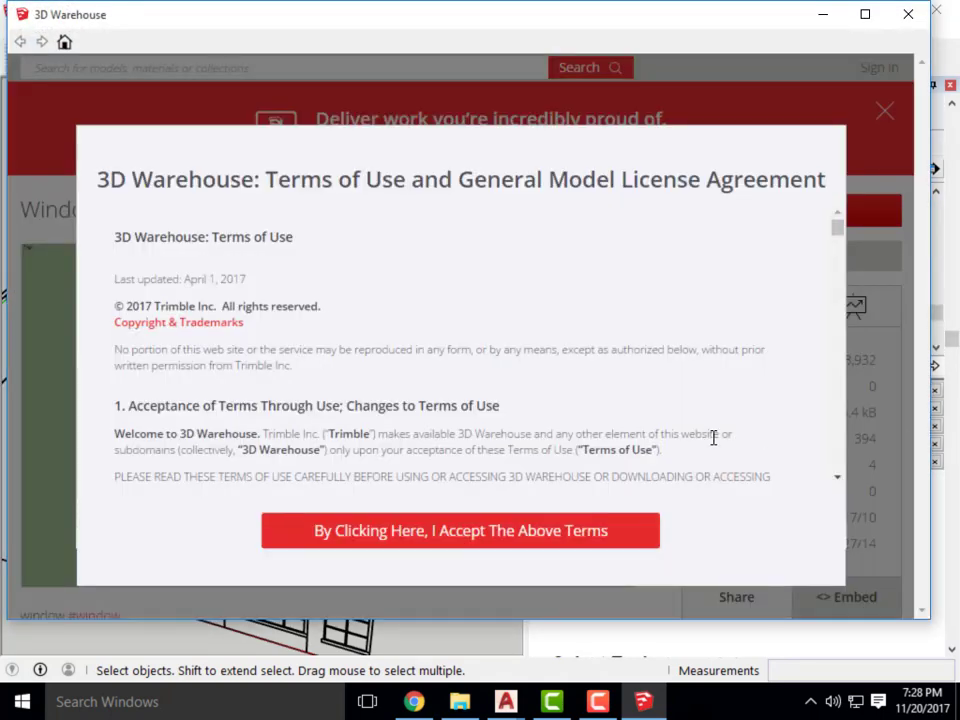
{"action": "left_click", "coordinate": [574, 536]}
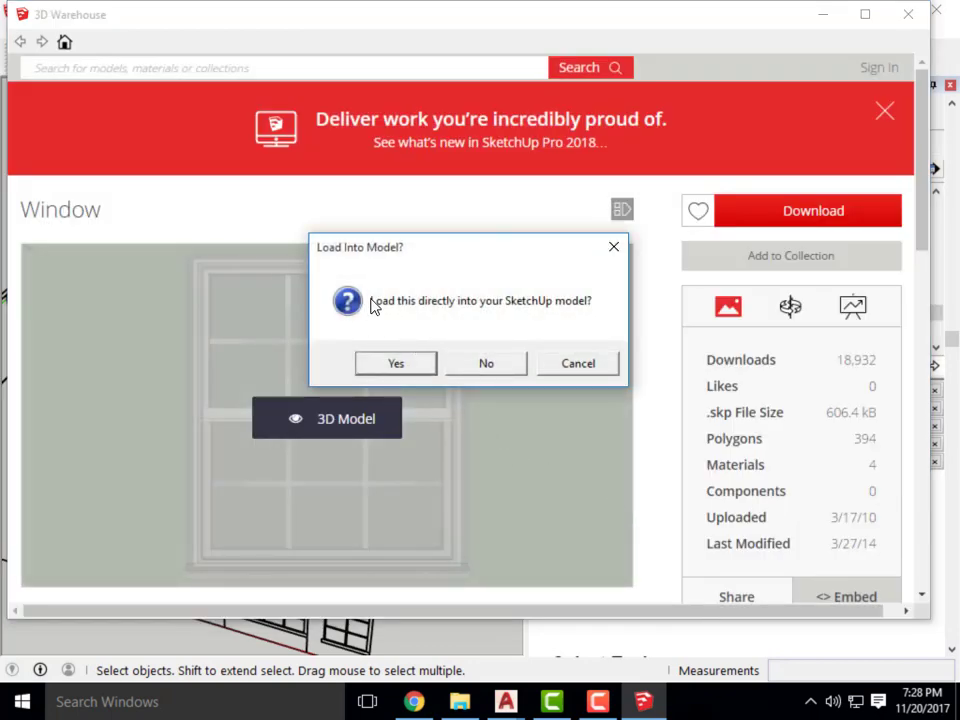
{"action": "left_click", "coordinate": [397, 365]}
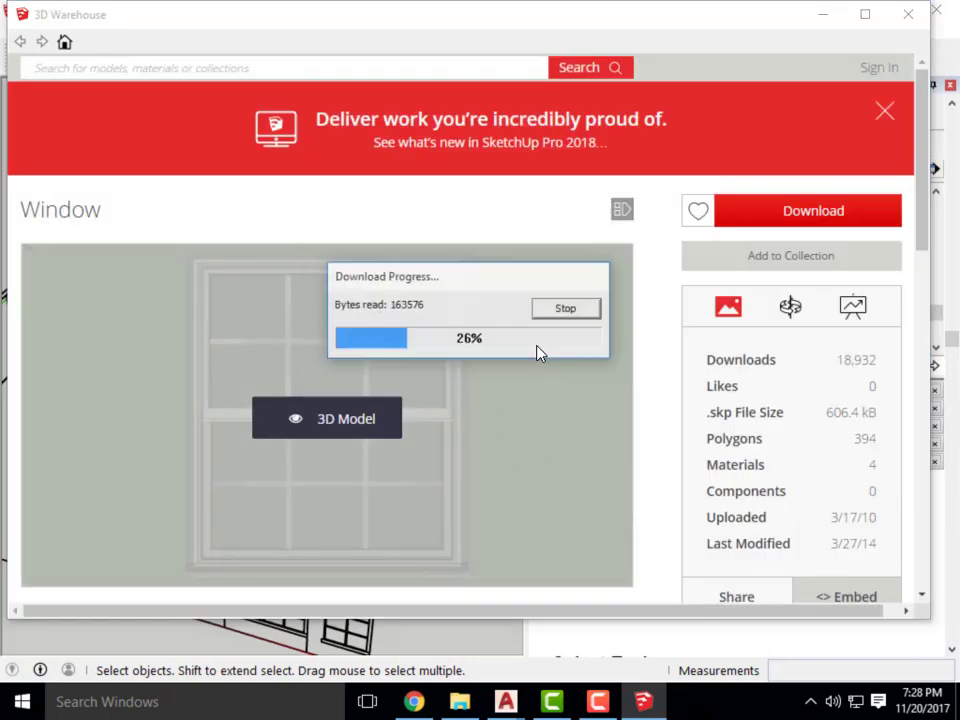
{"action": "scroll", "coordinate": [257, 425], "scroll_direction": "up", "scroll_amount": 10}
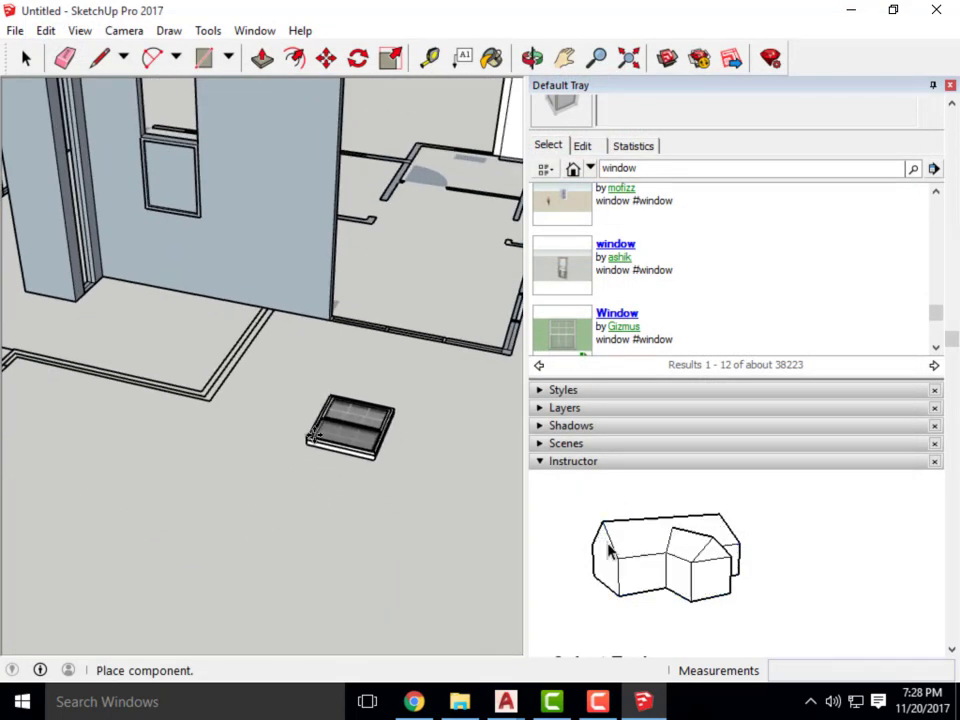
Place the downloaded window flat on the floor beside the walls and inspect it.
{"action": "left_click", "coordinate": [284, 428]}
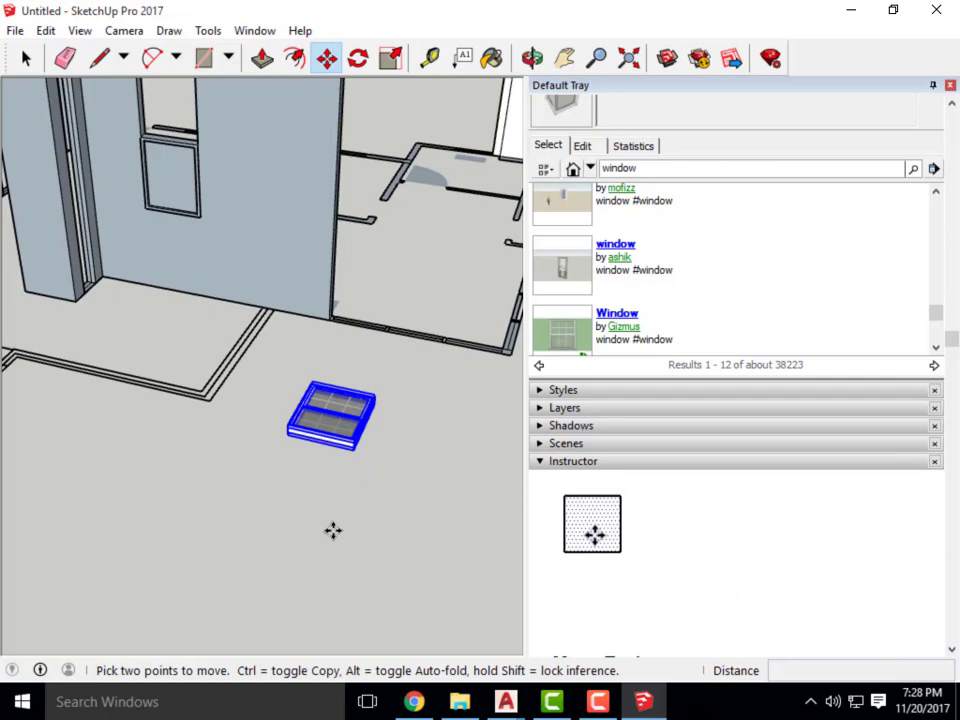
{"action": "key", "text": "space"}
{"action": "left_click", "coordinate": [384, 505]}
{"action": "middle_click_drag", "start_coordinate": [384, 505], "coordinate": [289, 561]}
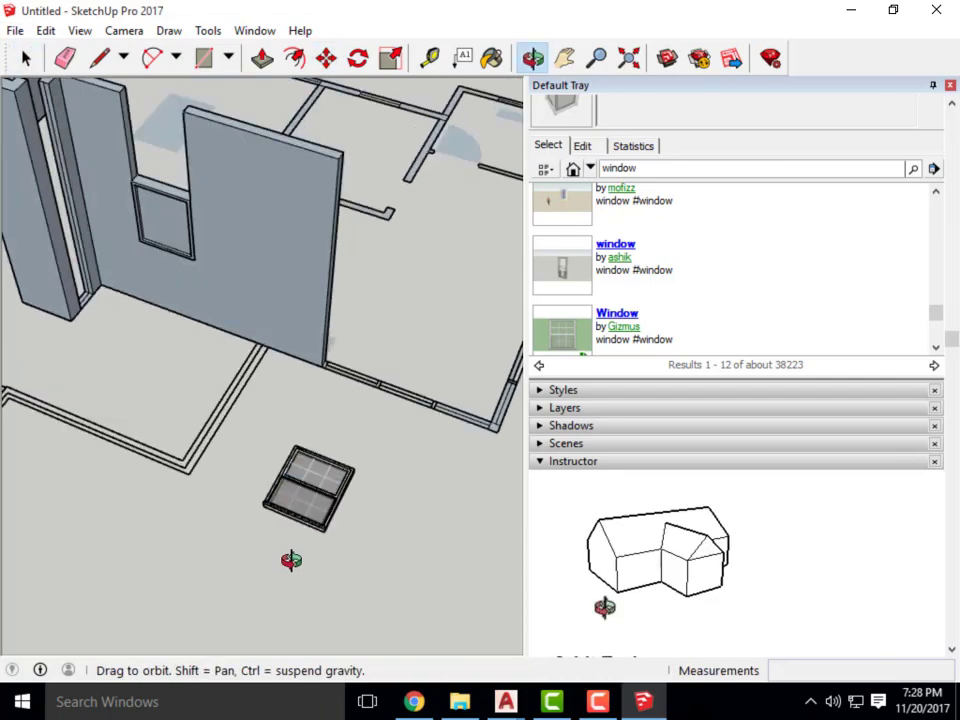
{"action": "scroll", "coordinate": [306, 583], "scroll_direction": "up", "scroll_amount": 10}
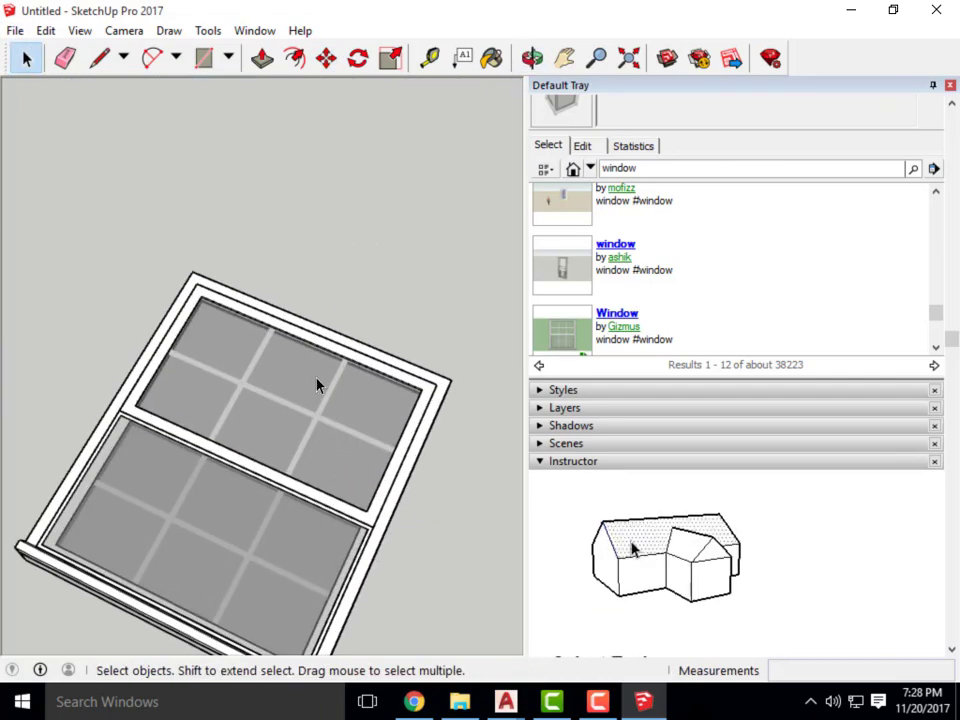
{"action": "scroll", "coordinate": [300, 365], "scroll_direction": "down", "scroll_amount": 2}
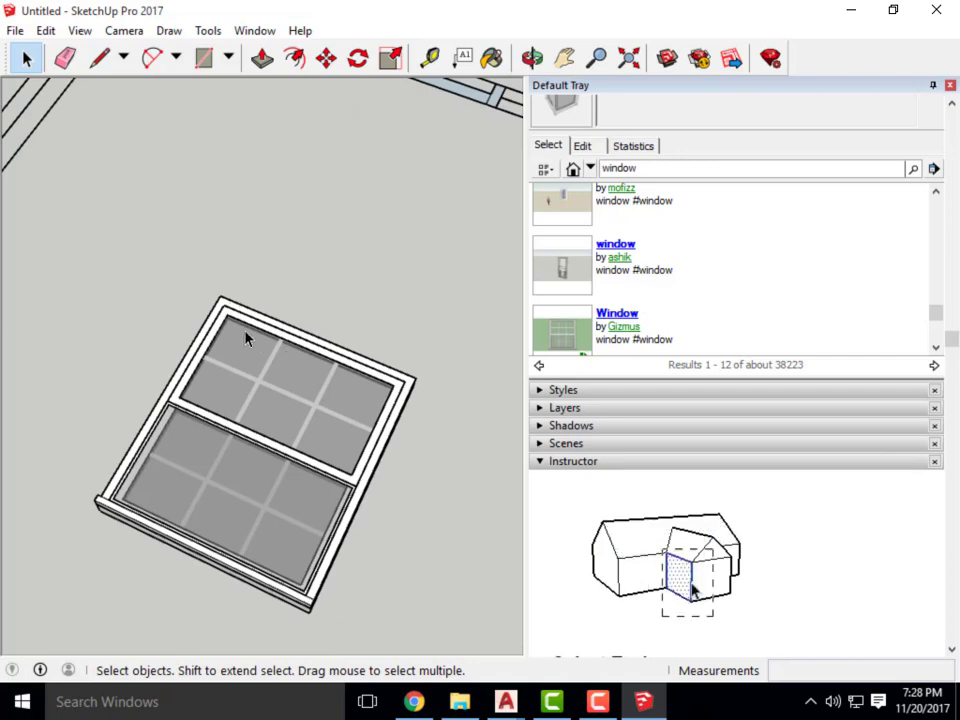
{"action": "scroll", "coordinate": [250, 298], "scroll_direction": "down", "scroll_amount": 3}
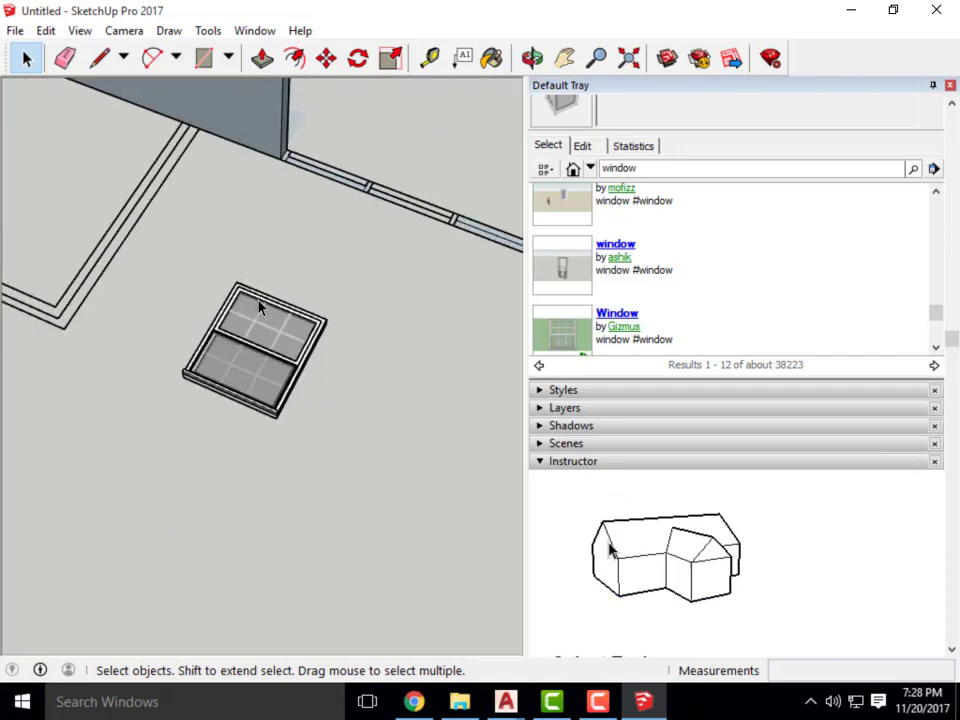
{"action": "middle_click_drag", "start_coordinate": [261, 304], "coordinate": [189, 360]}
{"action": "scroll", "coordinate": [192, 400], "scroll_direction": "up", "scroll_amount": 2}
{"action": "scroll", "coordinate": [195, 427], "scroll_direction": "down", "scroll_amount": 2}
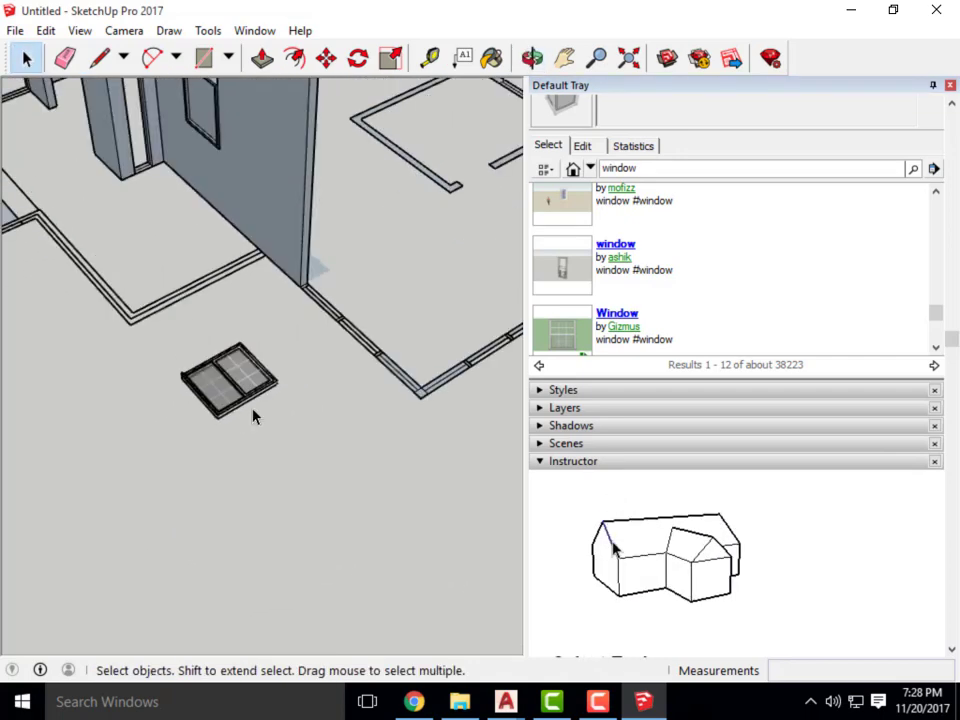
{"action": "scroll", "coordinate": [253, 405], "scroll_direction": "up", "scroll_amount": 2}
Select the placed window component and take the Rotate tool.
{"action": "left_click", "coordinate": [241, 390]}
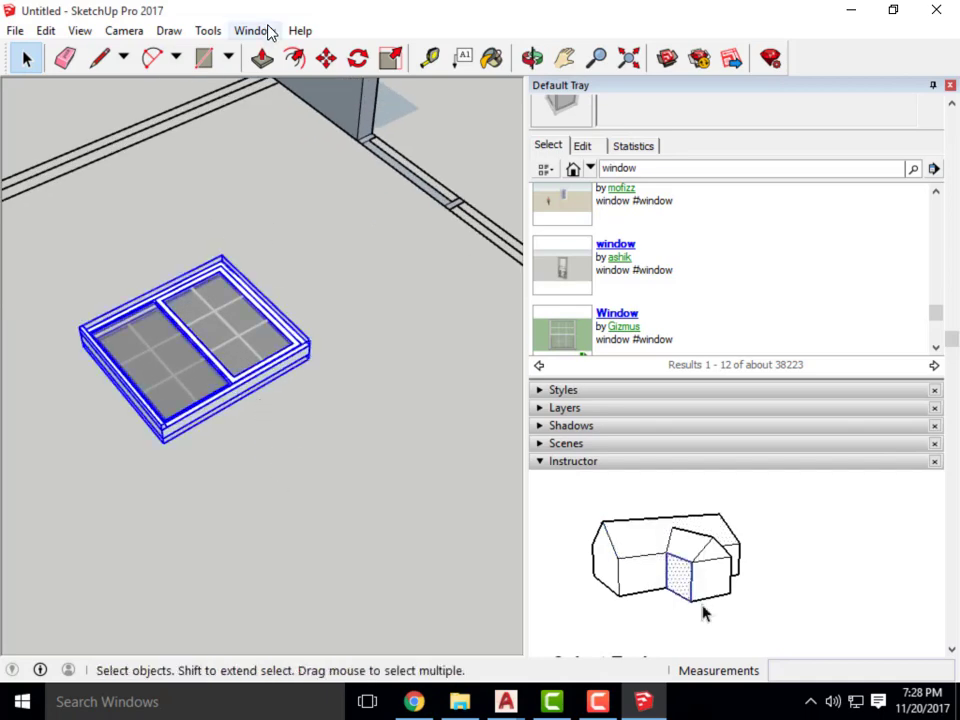
{"action": "left_click", "coordinate": [358, 58]}
{"action": "scroll", "coordinate": [351, 344], "scroll_direction": "down", "scroll_amount": 2}
{"action": "scroll", "coordinate": [385, 457], "scroll_direction": "down", "scroll_amount": 3}
{"action": "middle_click_drag", "start_coordinate": [370, 430], "coordinate": [388, 326]}
Set the rotation centre at the wall-corner base and the start direction for the 90° tip.
{"action": "scroll", "coordinate": [388, 326], "scroll_direction": "up", "scroll_amount": 4}
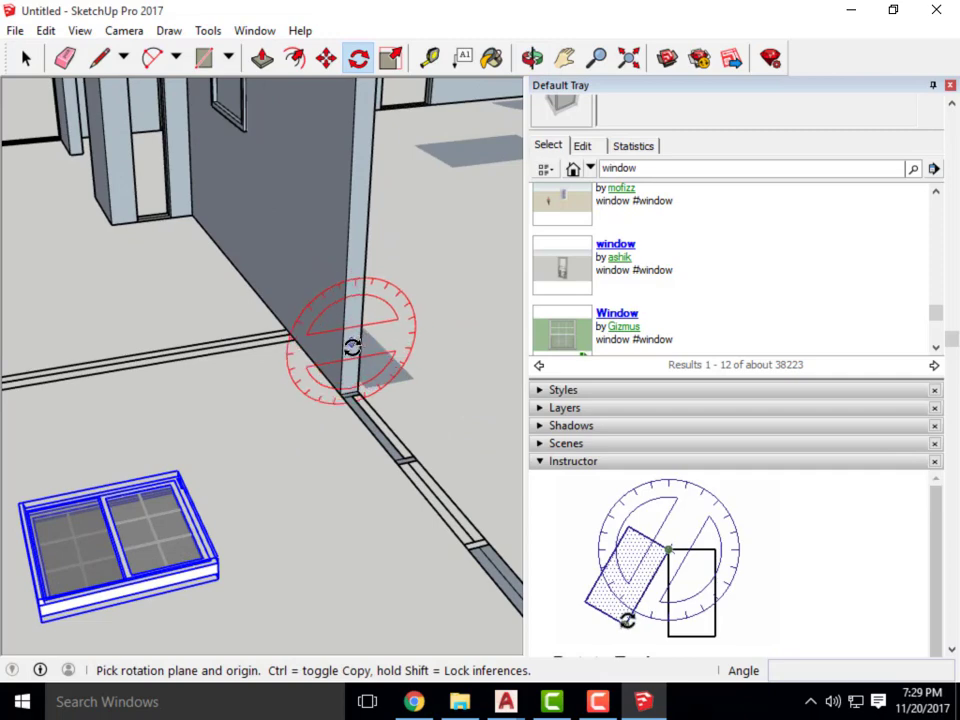
{"action": "scroll", "coordinate": [354, 343], "scroll_direction": "up", "scroll_amount": 2}
{"action": "scroll", "coordinate": [346, 364], "scroll_direction": "down", "scroll_amount": 2}
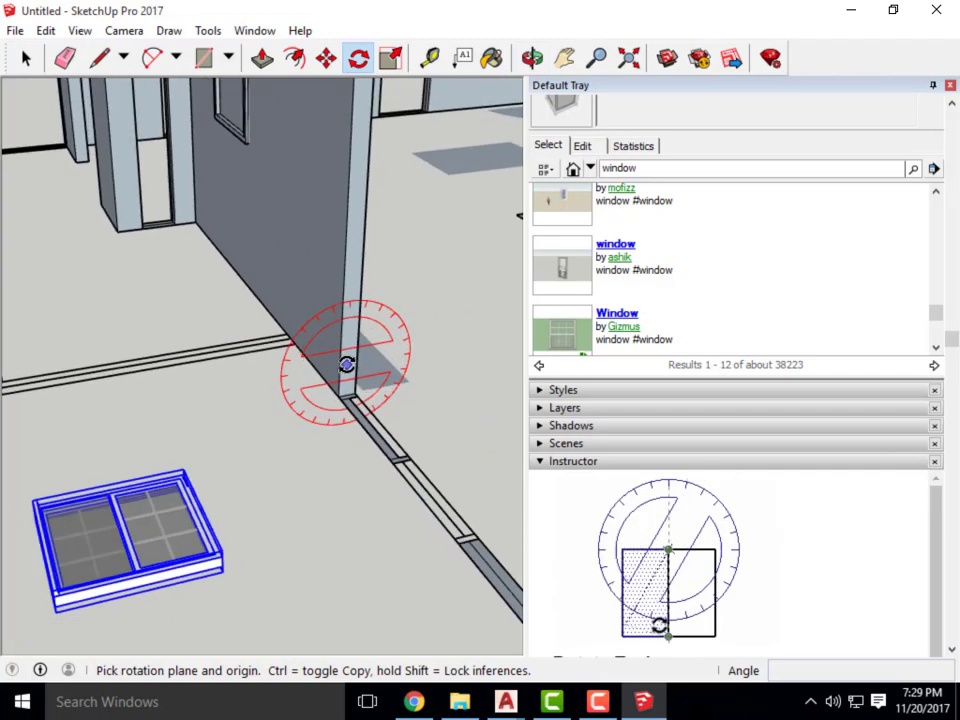
{"action": "left_click", "coordinate": [346, 365]}
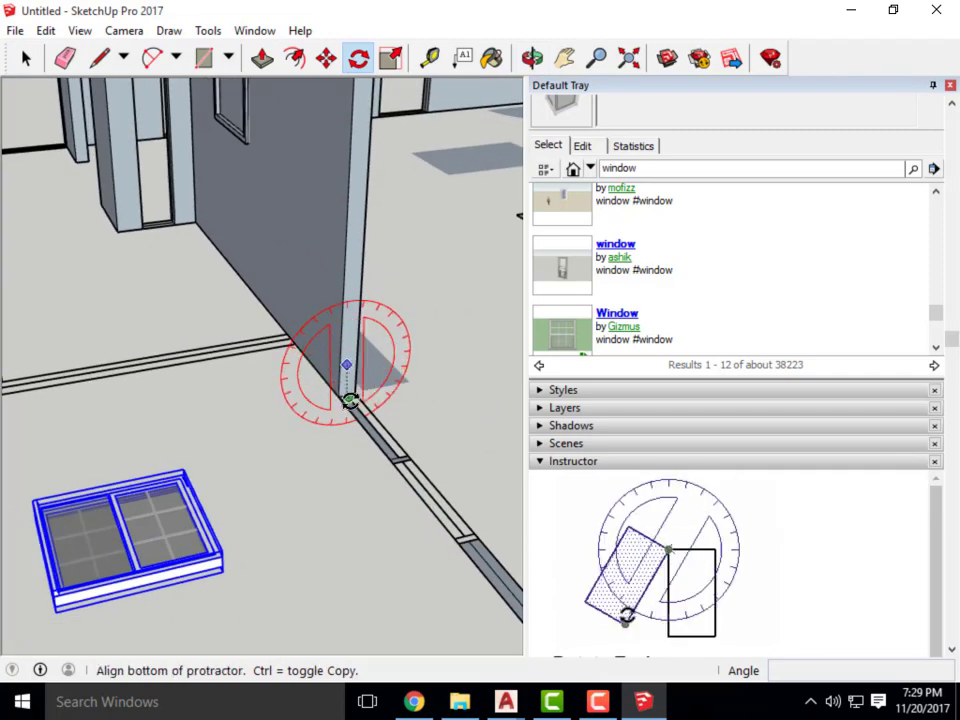
{"action": "left_click", "coordinate": [325, 378]}
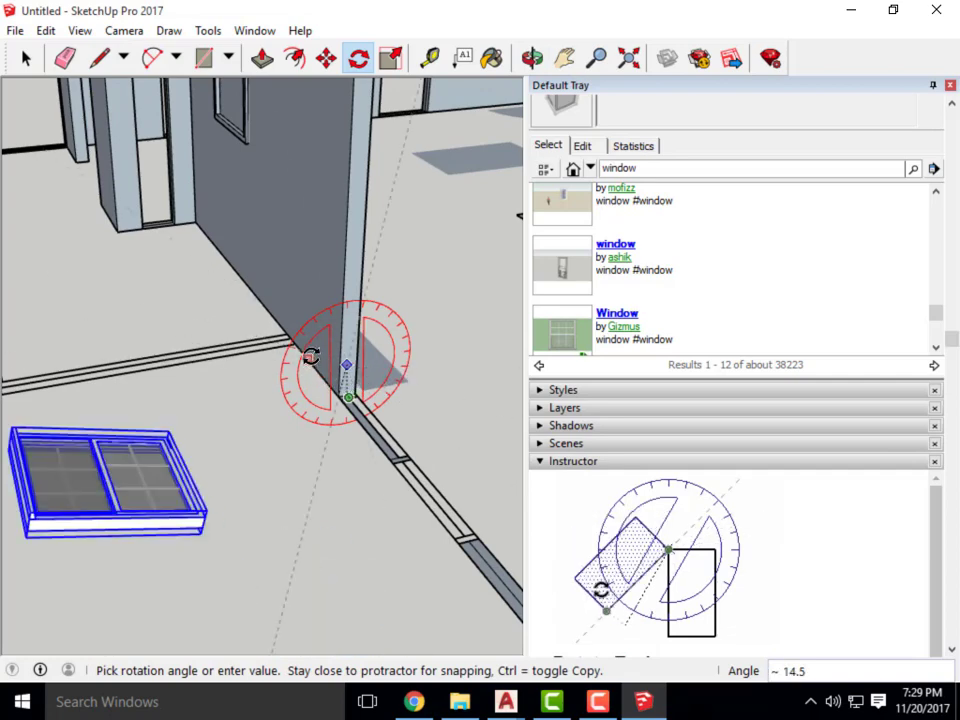
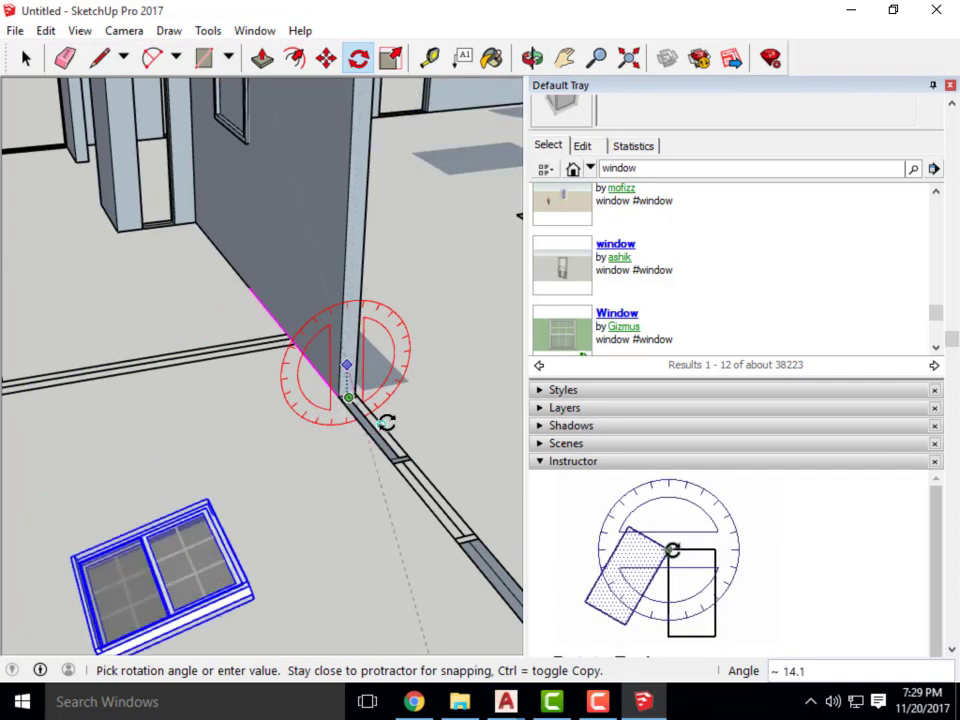
Lock the window's rotation upright and orbit to a front-on view of the walls.
{"action": "left_click", "coordinate": [440, 352]}
{"action": "middle_click_drag", "start_coordinate": [420, 364], "coordinate": [64, 122]}
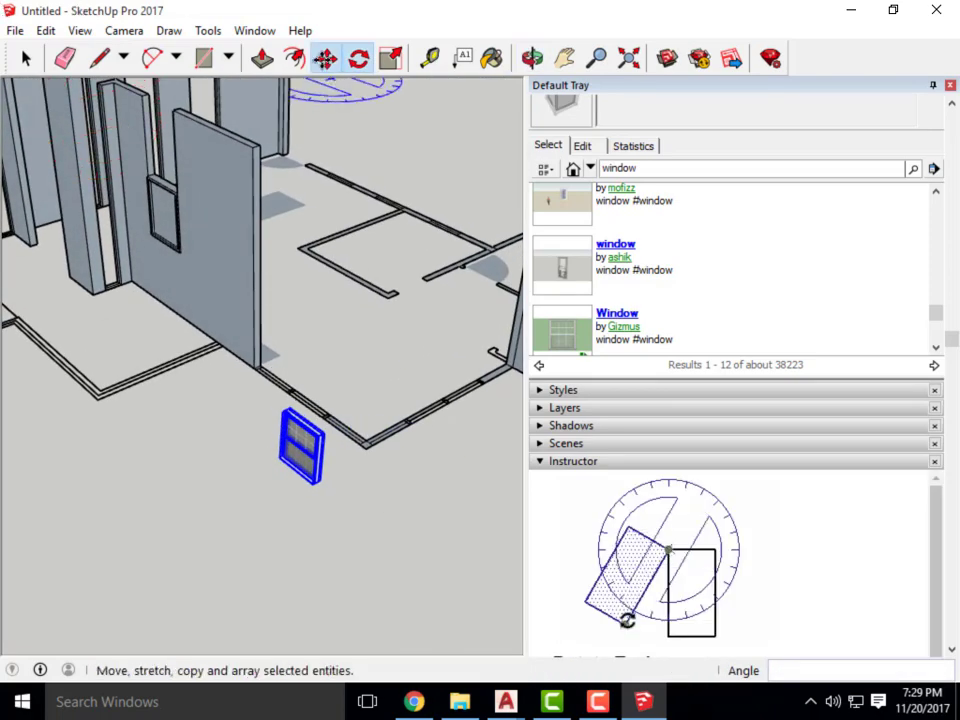
{"action": "left_click", "coordinate": [326, 58]}
{"action": "mouse_move", "coordinate": [274, 351]}
{"action": "middle_mouse_down"}
{"action": "mouse_move", "coordinate": [444, 379]}
{"action": "mouse_move", "coordinate": [380, 390]}
{"action": "mouse_move", "coordinate": [300, 300]}
{"action": "middle_mouse_up"}
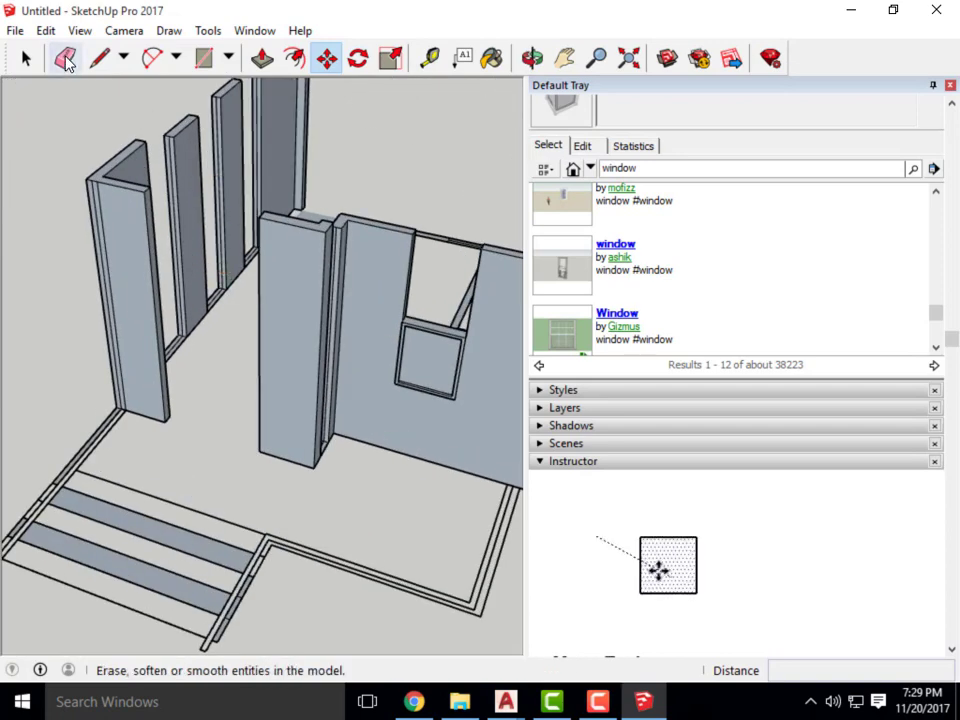
{"action": "middle_click_drag", "start_coordinate": [200, 300], "coordinate": [278, 330]}
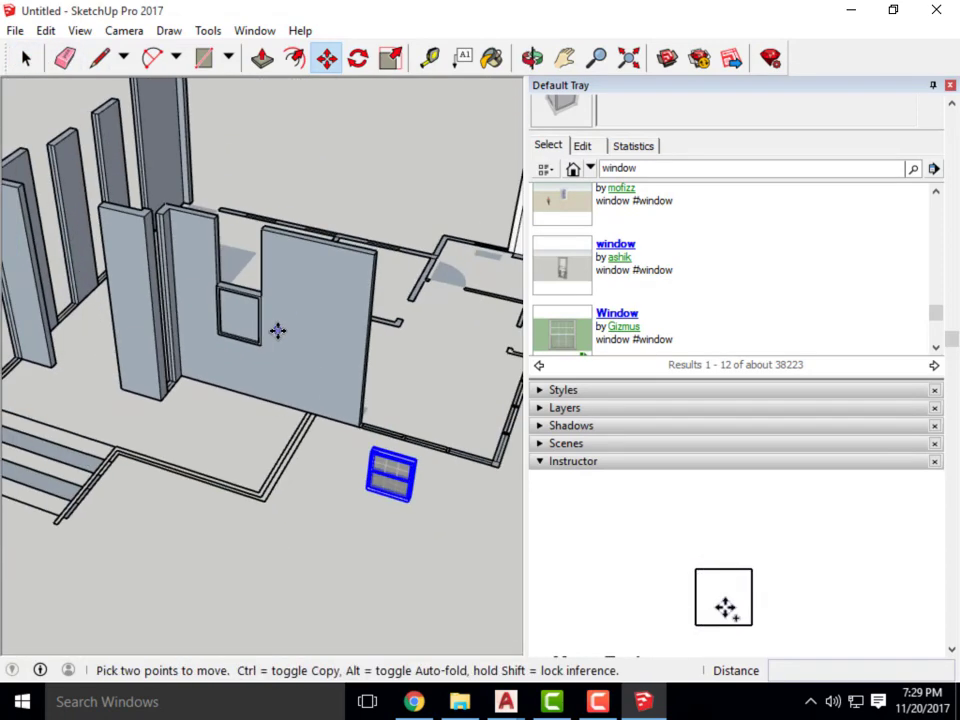
Zoom toward the wall opening and delete its leftover glass.
{"action": "scroll", "coordinate": [278, 330], "scroll_direction": "up", "scroll_amount": 3}
{"action": "scroll", "coordinate": [263, 321], "scroll_direction": "up", "scroll_amount": 3}
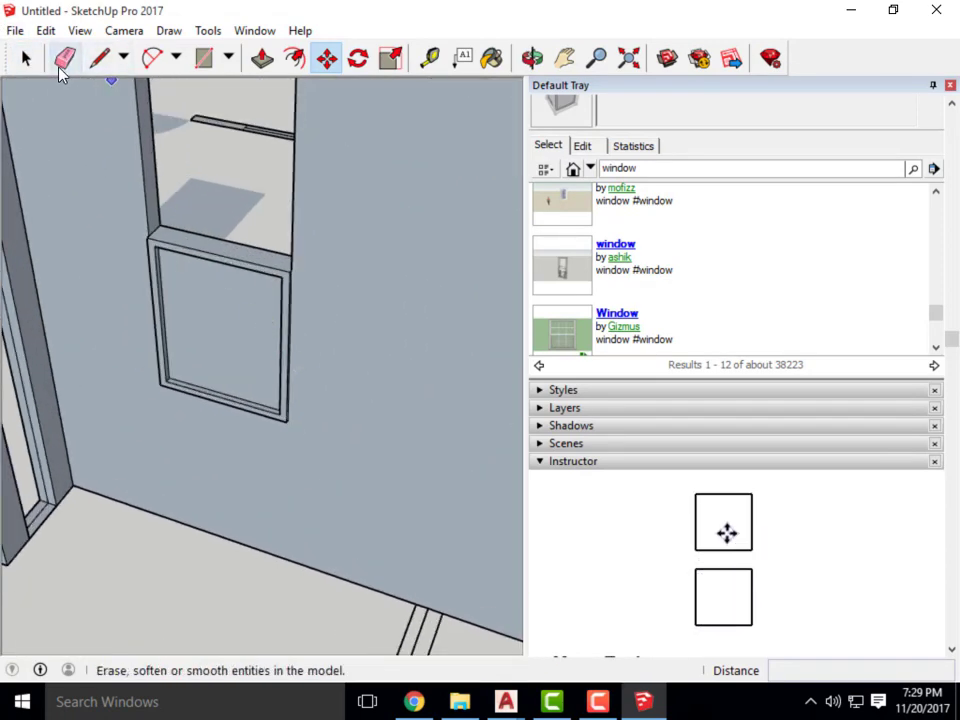
{"action": "key", "text": "space"}
{"action": "key", "text": "Delete"}
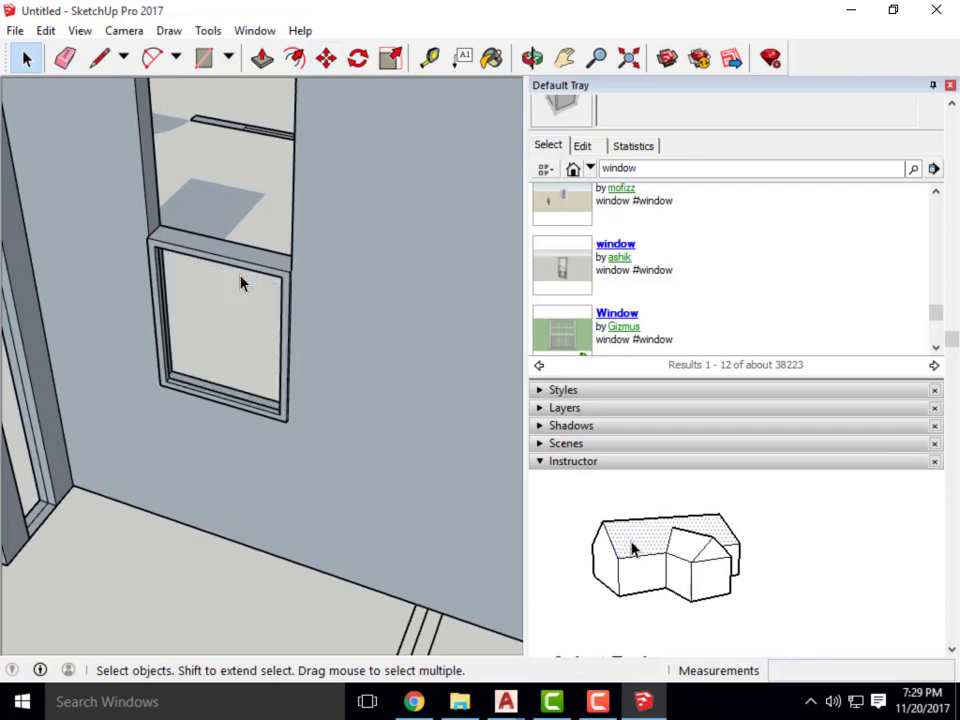
Delete the opening's top frame piece and its left inner strip.
{"action": "left_click", "coordinate": [253, 246]}
{"action": "key", "text": "Delete"}
{"action": "left_click", "coordinate": [218, 221]}
{"action": "scroll", "coordinate": [150, 220], "scroll_direction": "up", "scroll_amount": 4}
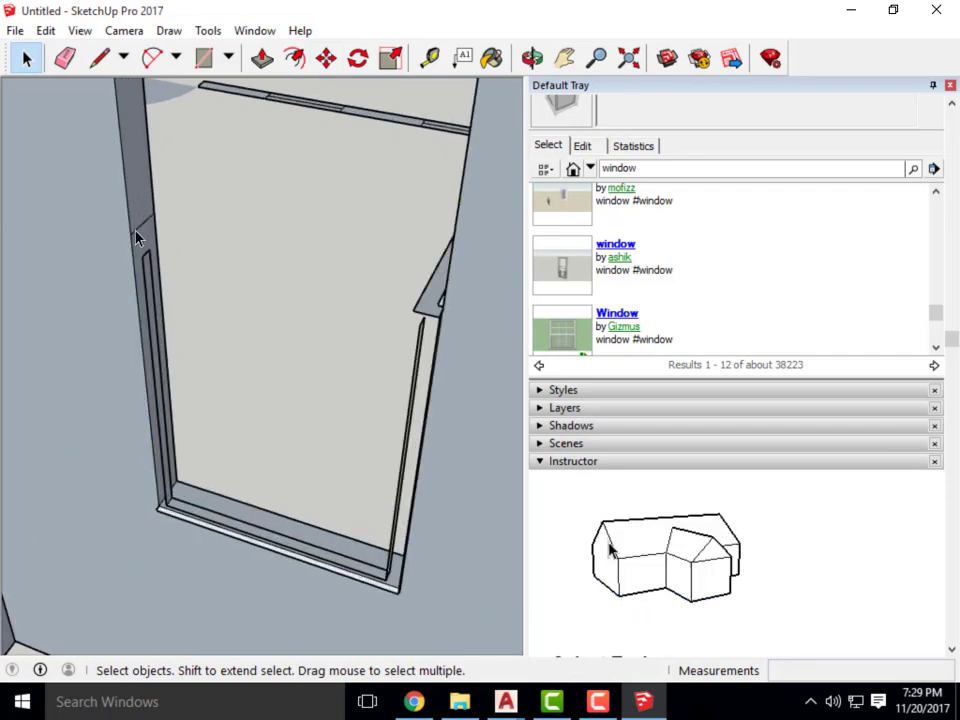
{"action": "left_click", "coordinate": [148, 266]}
{"action": "key", "text": "Delete"}
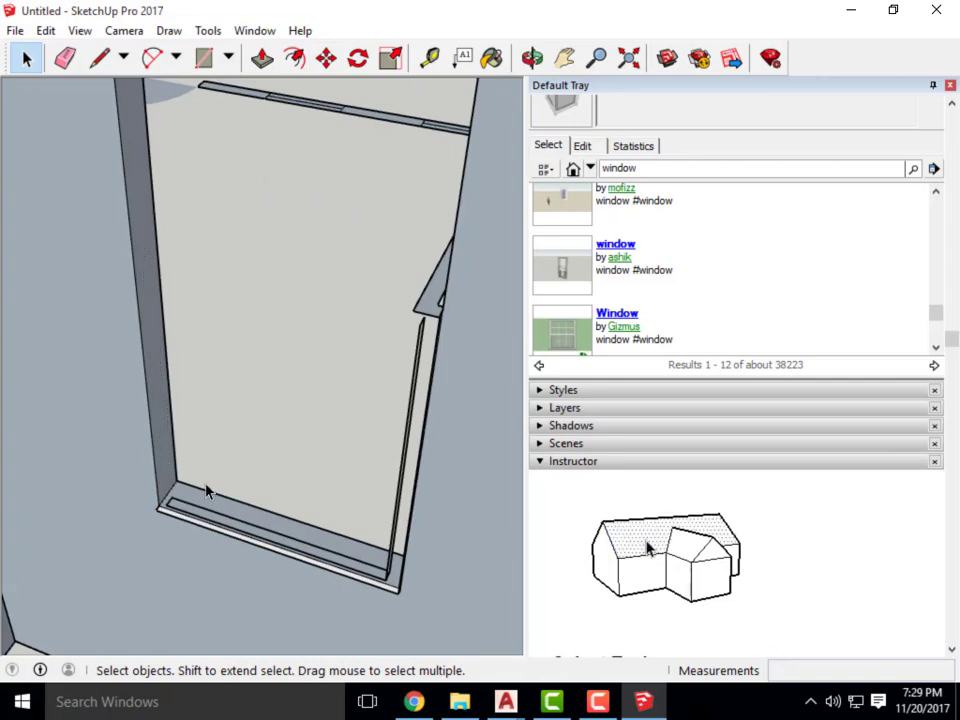
Delete the thin bottom sill strip from the opening.
{"action": "scroll", "coordinate": [200, 500], "scroll_direction": "up", "scroll_amount": 2}
{"action": "left_click", "coordinate": [191, 525]}
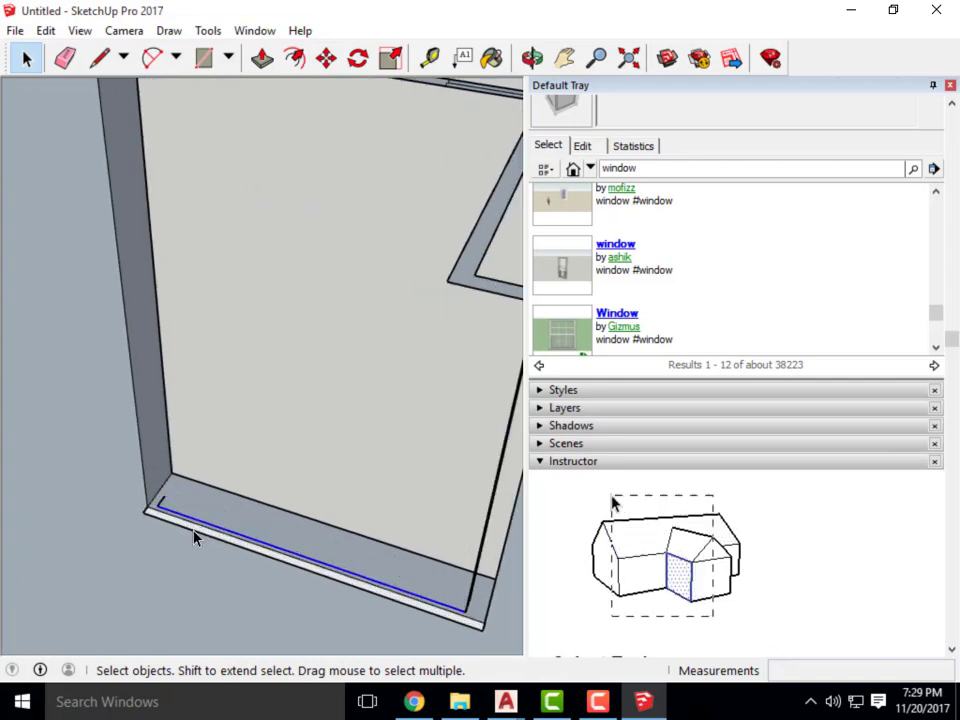
{"action": "left_click", "coordinate": [193, 525]}
{"action": "key", "text": "Delete"}
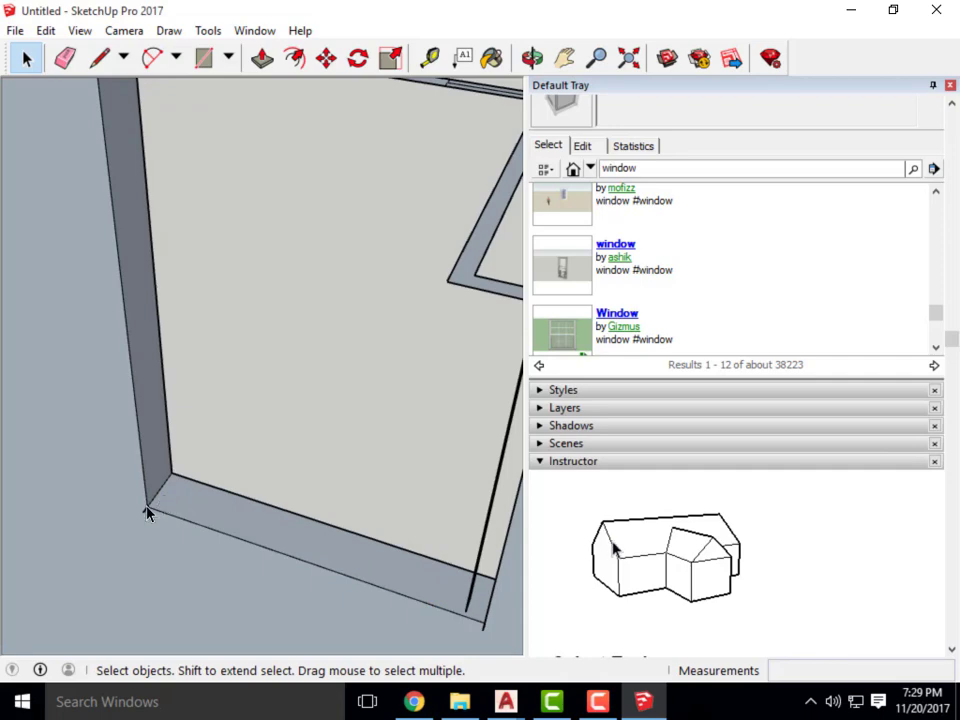
Check the opening's right-side edge, then select the upright window model.
{"action": "scroll", "coordinate": [146, 510], "scroll_direction": "down", "scroll_amount": 3}
{"action": "middle_click_drag", "start_coordinate": [105, 444], "coordinate": [450, 454]}
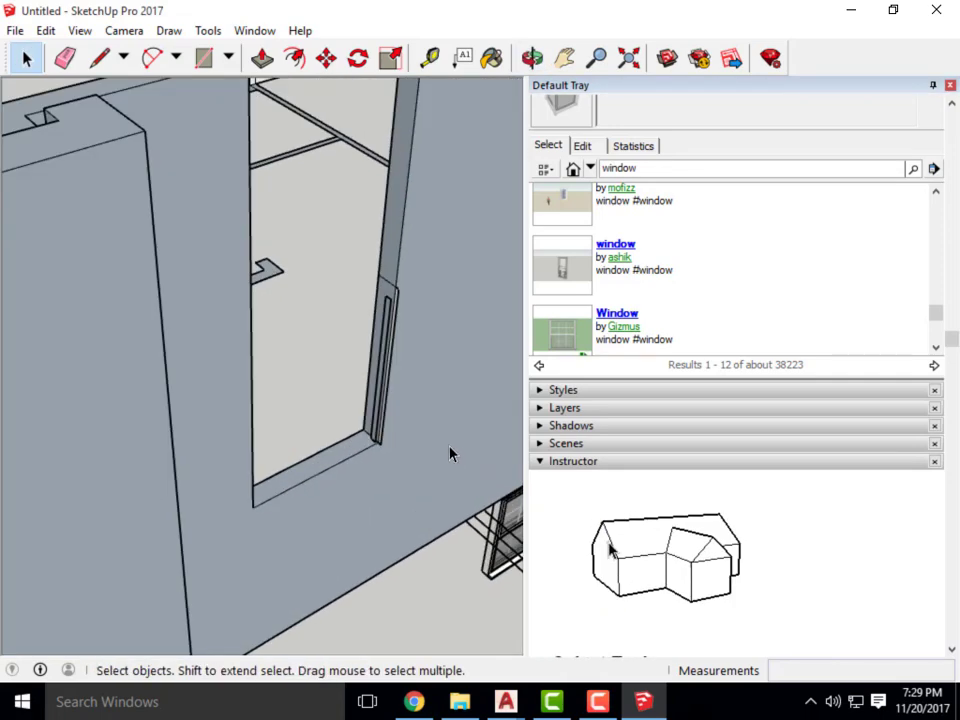
{"action": "scroll", "coordinate": [420, 438], "scroll_direction": "up", "scroll_amount": 3}
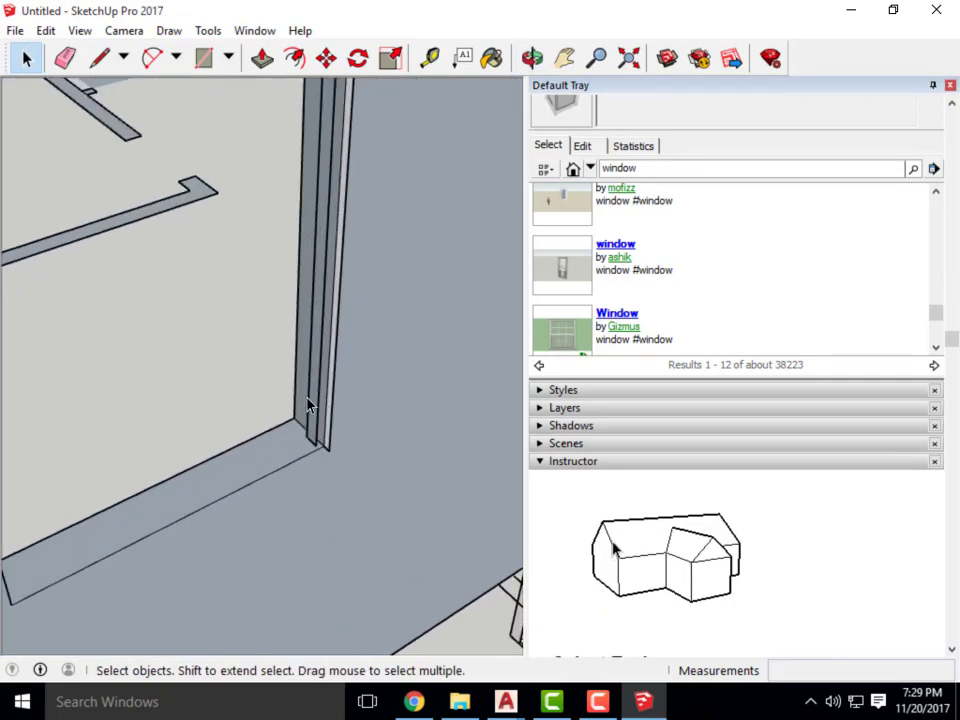
{"action": "left_click", "coordinate": [324, 448]}
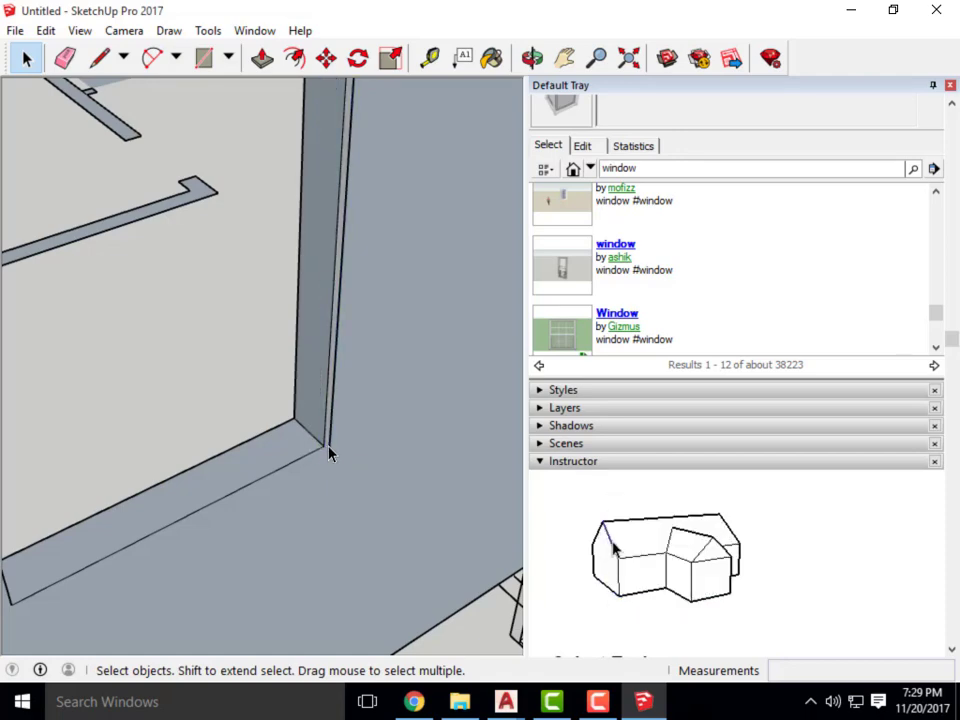
{"action": "scroll", "coordinate": [246, 360], "scroll_direction": "down", "scroll_amount": 5}
{"action": "scroll", "coordinate": [246, 360], "scroll_direction": "up", "scroll_amount": 6}
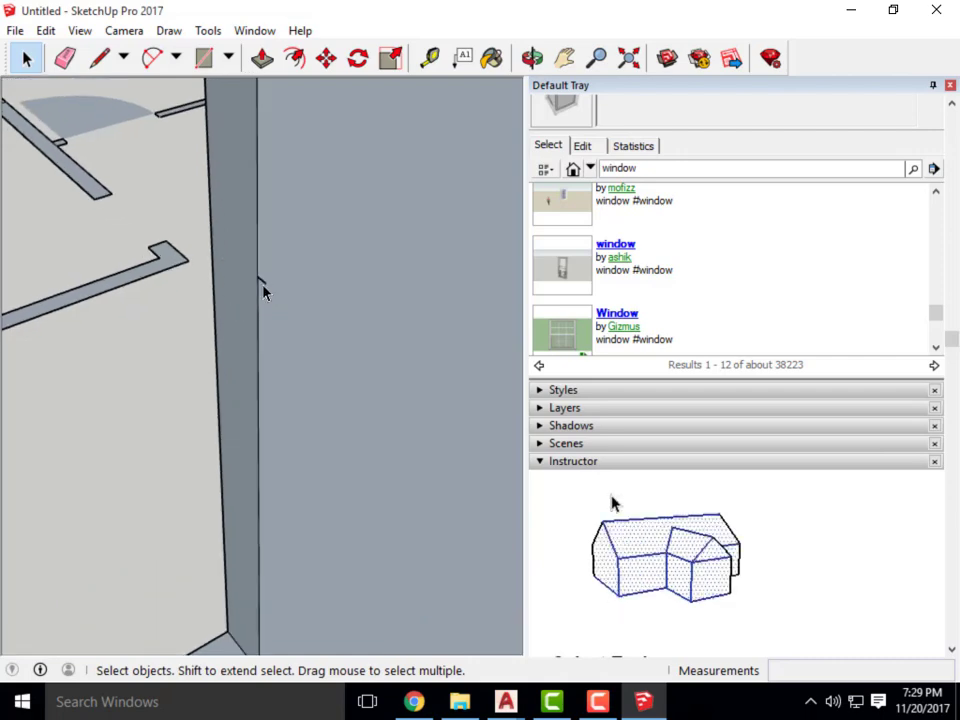
{"action": "scroll", "coordinate": [252, 224], "scroll_direction": "down", "scroll_amount": 2}
{"action": "scroll", "coordinate": [252, 224], "scroll_direction": "down", "scroll_amount": 3}
{"action": "left_click", "coordinate": [439, 504]}
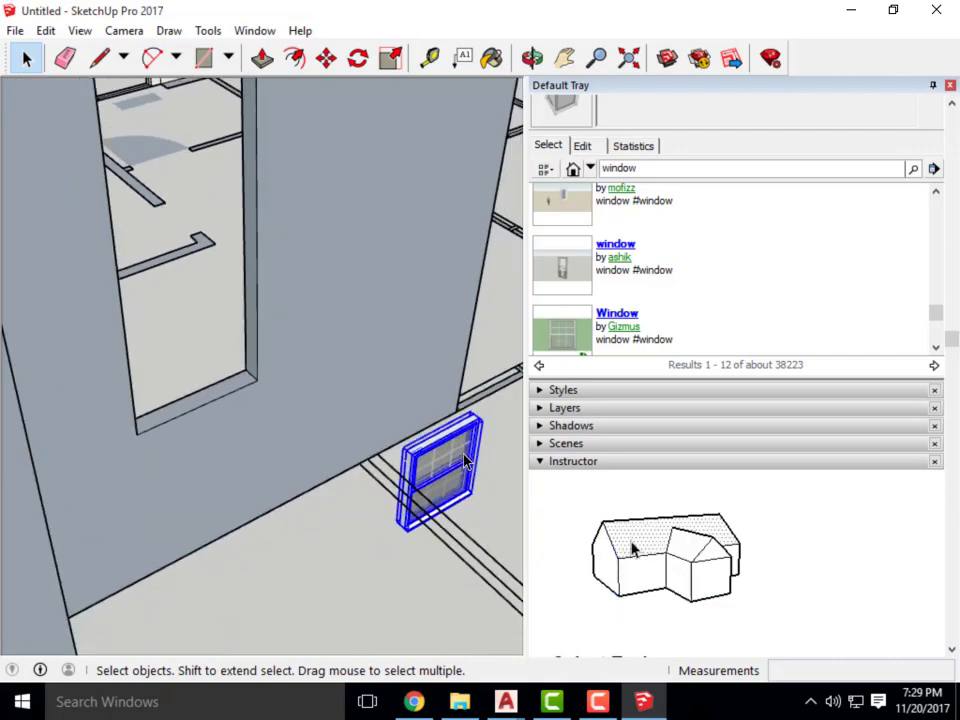
Move the window by its sill corner and drop it into the wall recess.
{"action": "middle_click_drag", "start_coordinate": [439, 504], "coordinate": [375, 465]}
{"action": "left_click", "coordinate": [325, 65]}
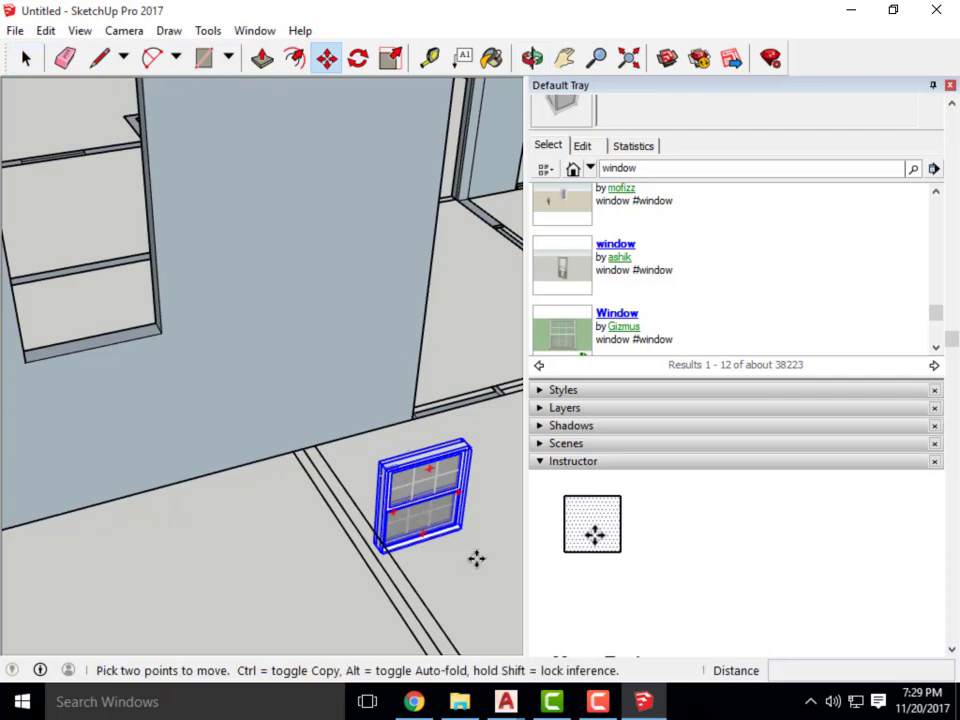
{"action": "scroll", "coordinate": [476, 559], "scroll_direction": "up", "scroll_amount": 5}
{"action": "middle_click_drag", "start_coordinate": [439, 503], "coordinate": [428, 590]}
{"action": "scroll", "coordinate": [428, 590], "scroll_direction": "up", "scroll_amount": 8}
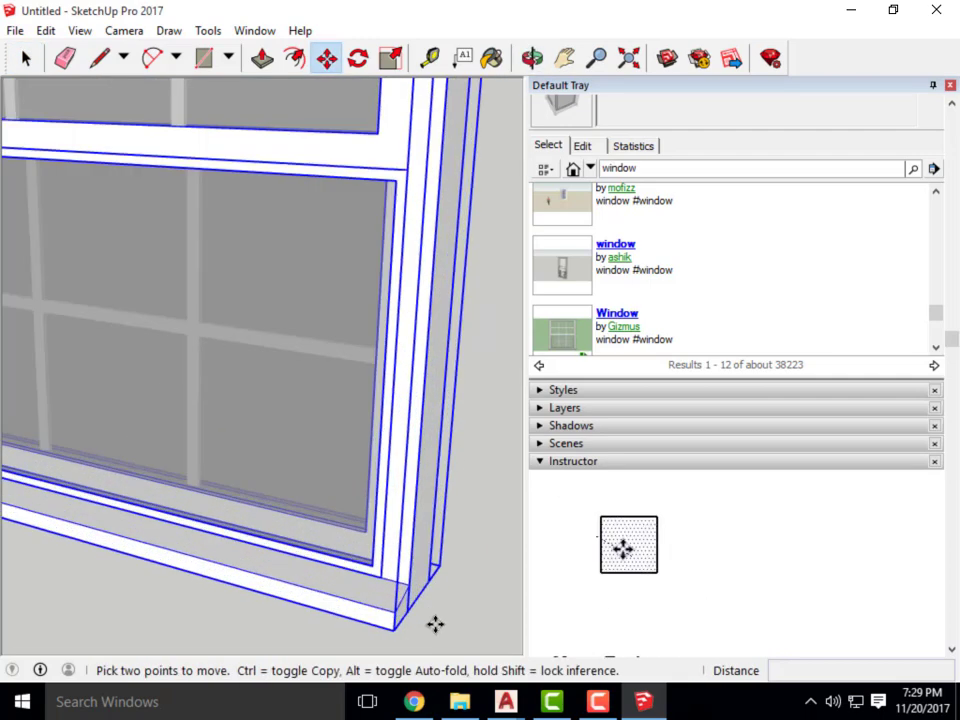
{"action": "scroll", "coordinate": [365, 550], "scroll_direction": "down", "scroll_amount": 5}
{"action": "scroll", "coordinate": [315, 551], "scroll_direction": "up", "scroll_amount": 5}
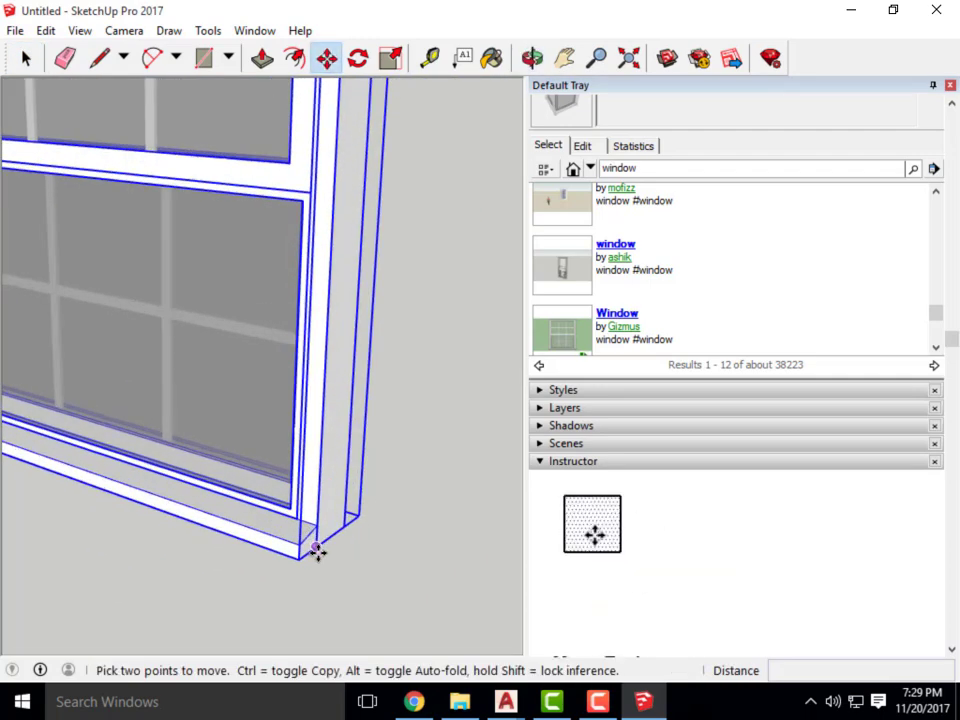
{"action": "left_click", "coordinate": [322, 539]}
{"action": "scroll", "coordinate": [330, 538], "scroll_direction": "down", "scroll_amount": 10}
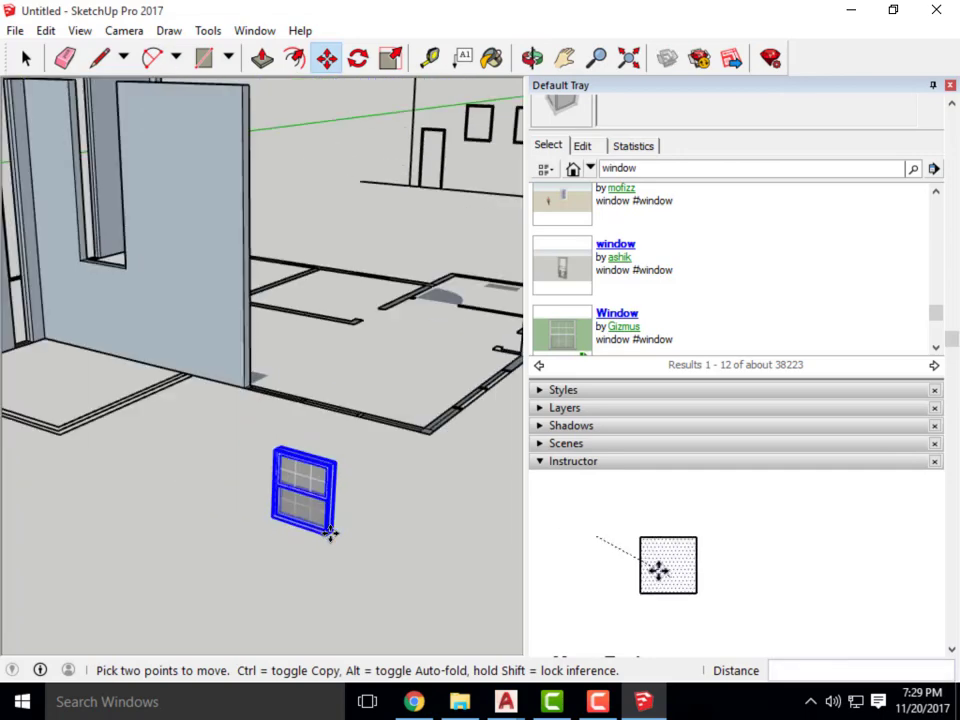
{"action": "scroll", "coordinate": [230, 398], "scroll_direction": "up", "scroll_amount": 10}
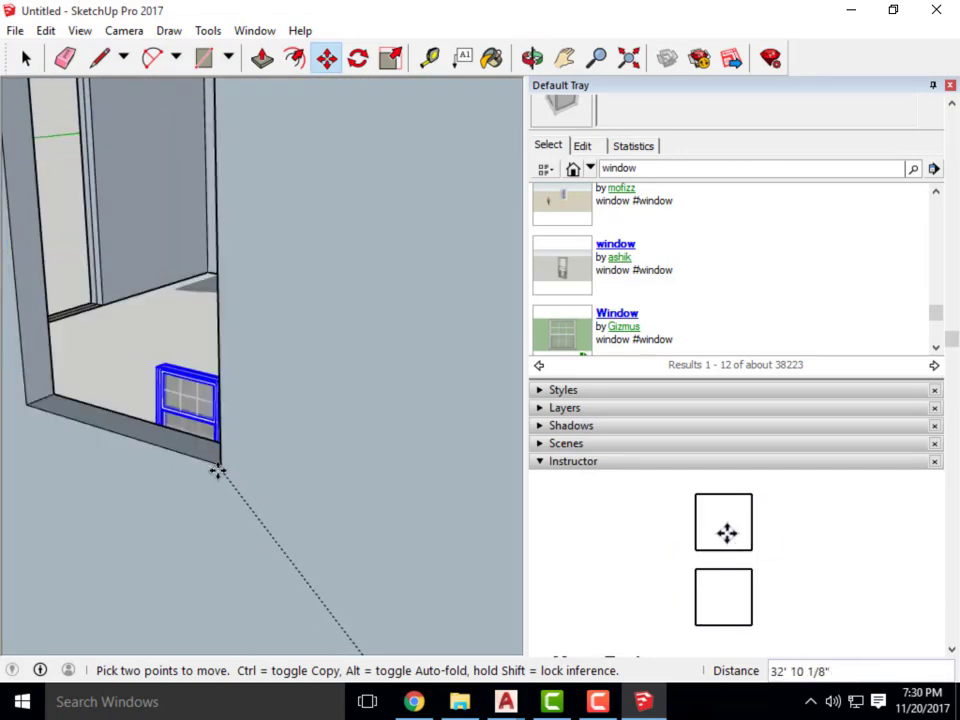
{"action": "left_click", "coordinate": [215, 472]}
Move the window back out of the opening onto the floor.
{"action": "left_click", "coordinate": [215, 472]}
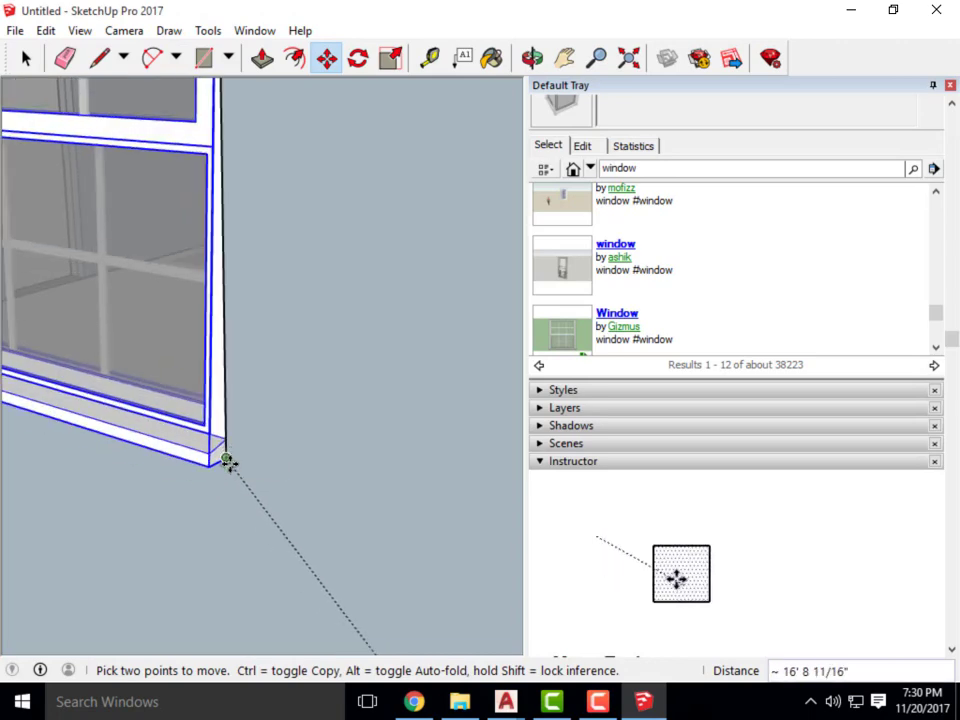
{"action": "scroll", "coordinate": [222, 462], "scroll_direction": "down", "scroll_amount": 5}
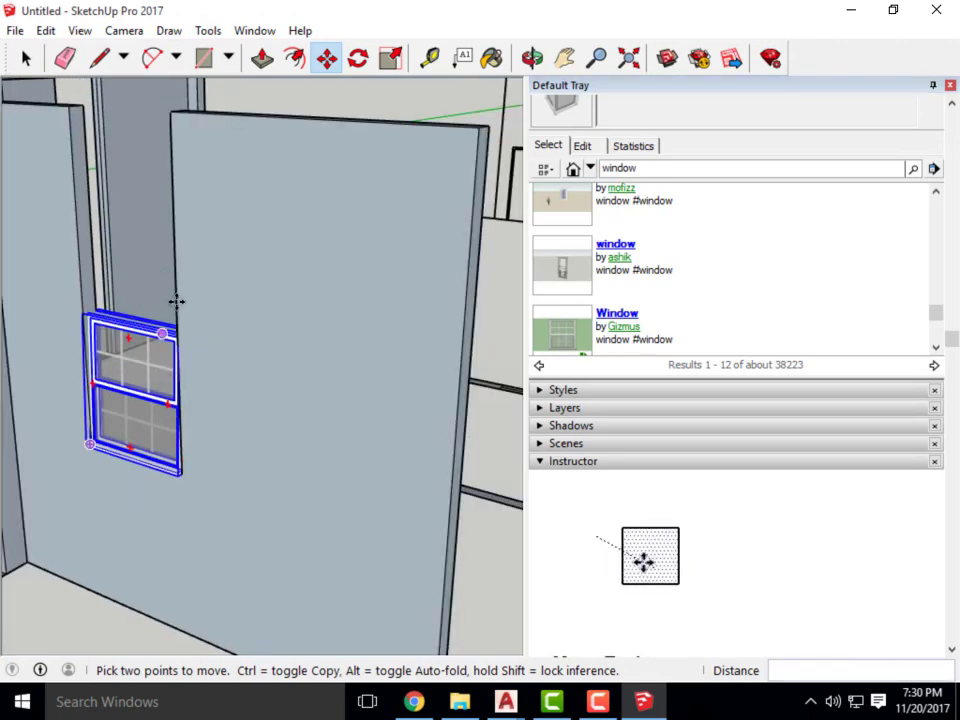
{"action": "scroll", "coordinate": [414, 513], "scroll_direction": "down", "scroll_amount": 5}
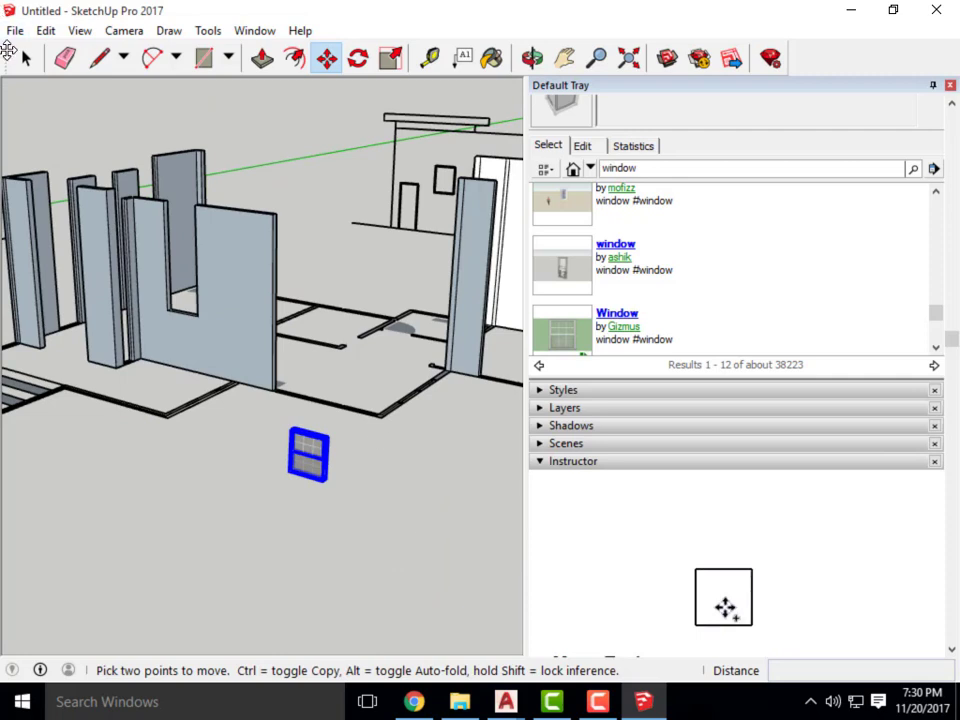
{"action": "left_click", "coordinate": [26, 57]}
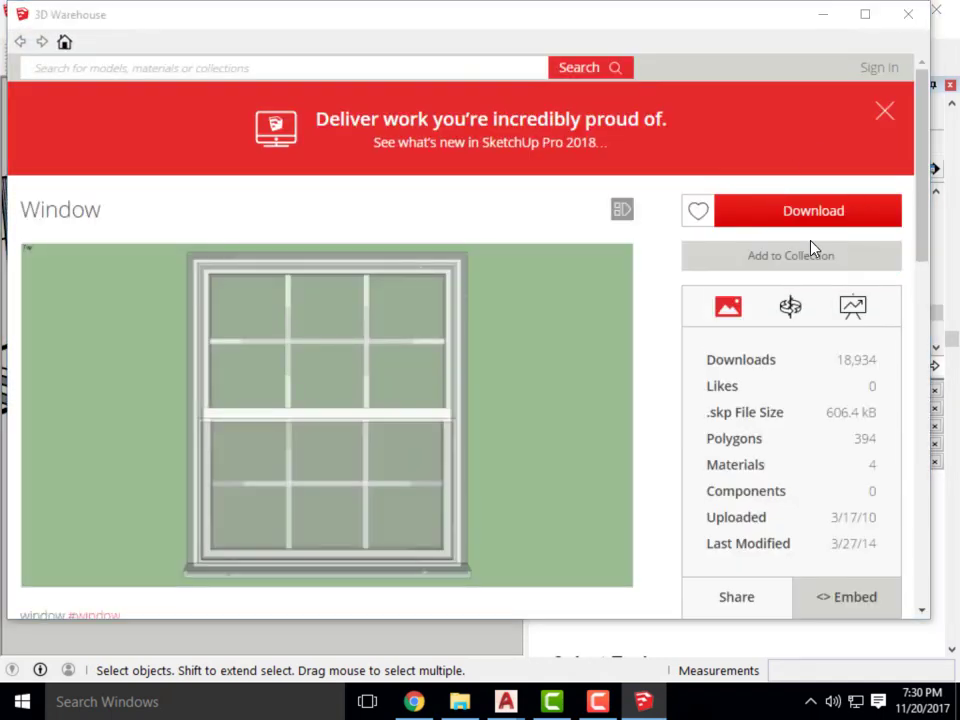
Download the 3D Warehouse Window model, load it into the cabin and place it on the floor.
{"action": "left_click", "coordinate": [812, 215]}
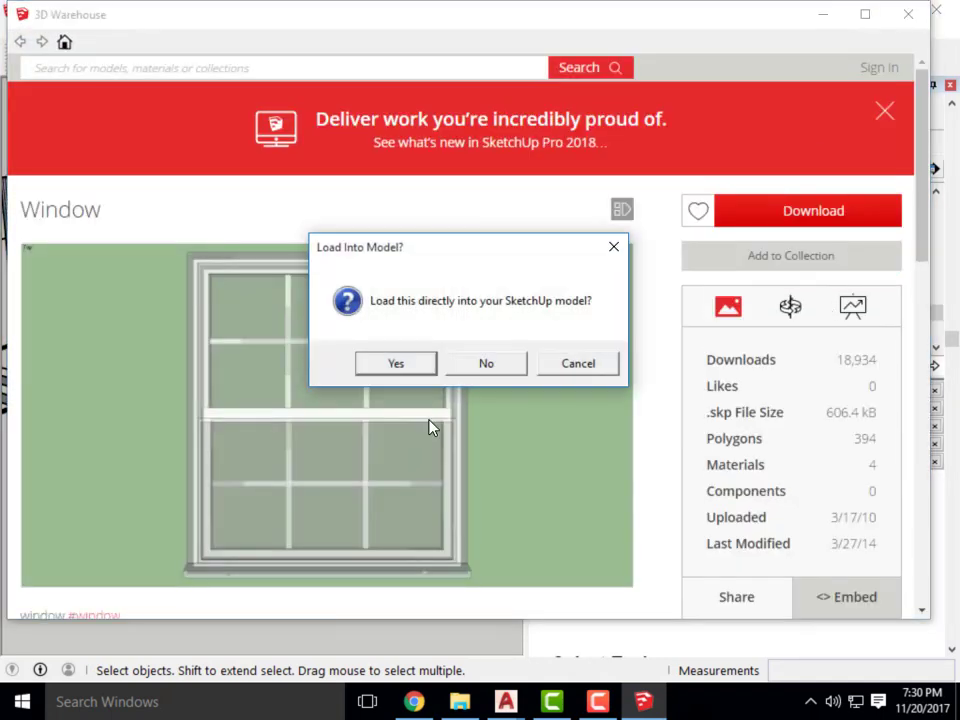
{"action": "left_click", "coordinate": [407, 365]}
{"action": "left_click", "coordinate": [274, 459]}
{"action": "scroll", "coordinate": [290, 460], "scroll_direction": "up", "scroll_amount": 3}
{"action": "middle_click_drag", "start_coordinate": [300, 460], "coordinate": [258, 560]}
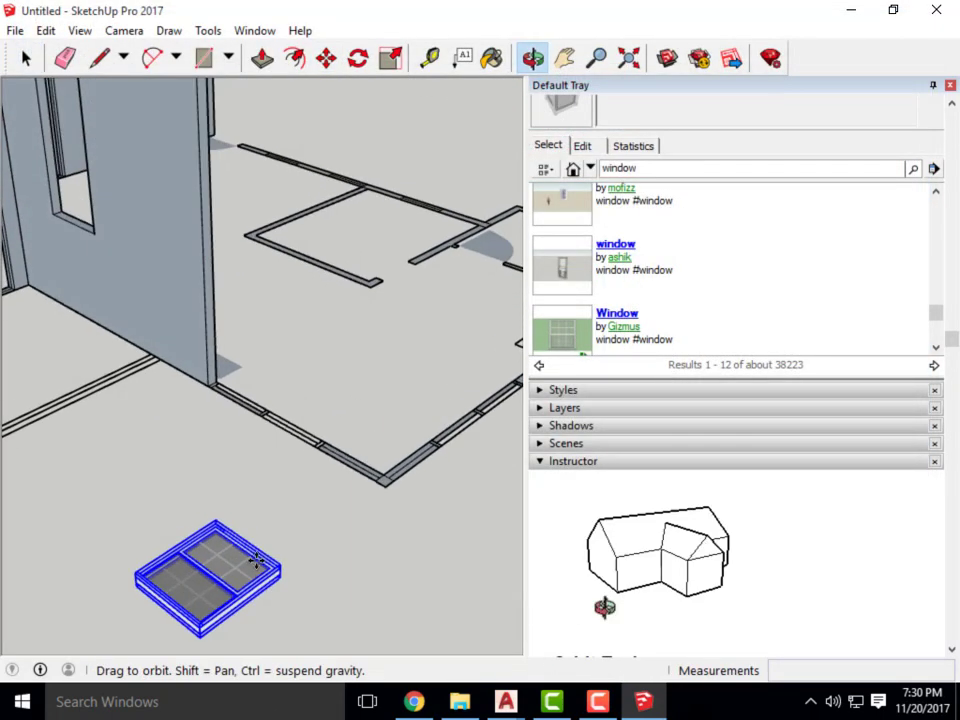
Rotate the new window 90° about its bottom corner so it stands upright.
{"action": "key", "text": "m"}
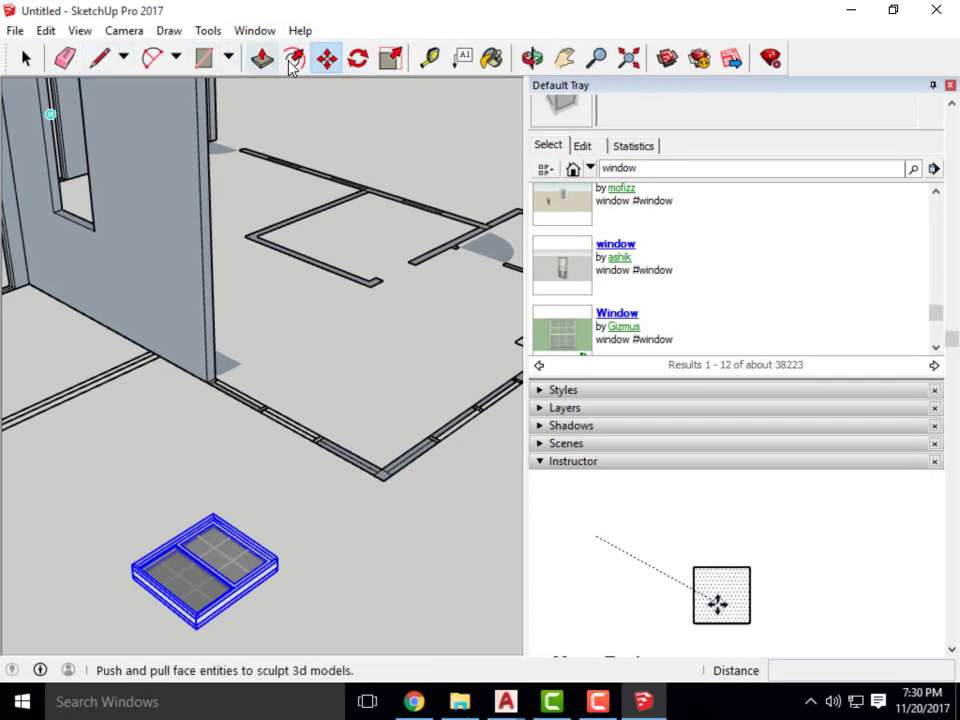
{"action": "left_click", "coordinate": [358, 58]}
{"action": "scroll", "coordinate": [353, 118], "scroll_direction": "down", "scroll_amount": 3}
{"action": "scroll", "coordinate": [296, 300], "scroll_direction": "up", "scroll_amount": 5}
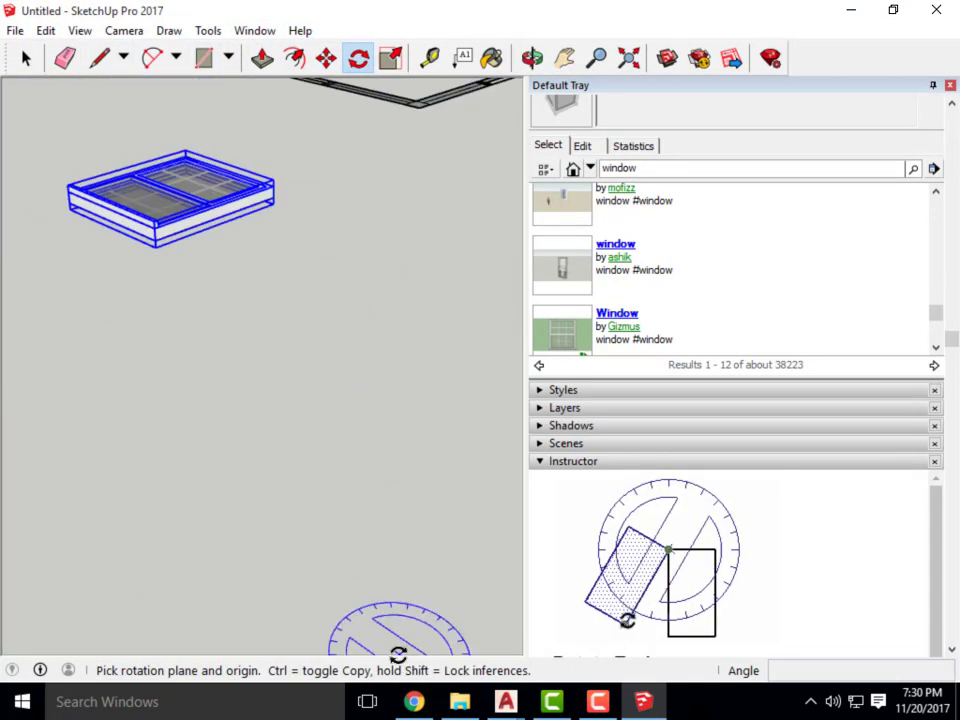
{"action": "scroll", "coordinate": [446, 561], "scroll_direction": "up", "scroll_amount": 5}
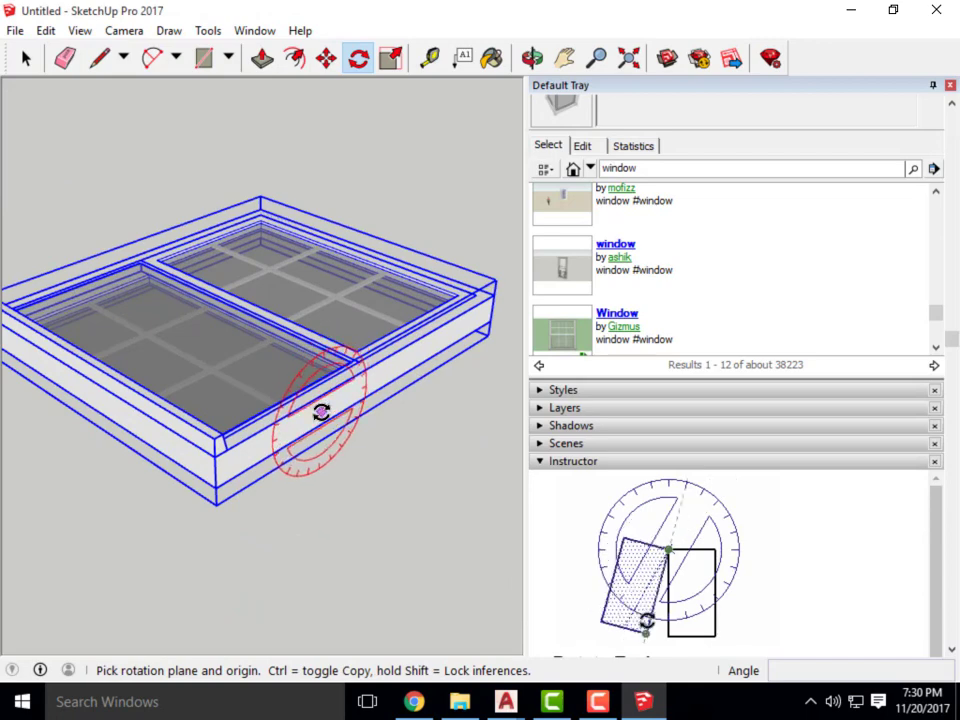
{"action": "scroll", "coordinate": [320, 410], "scroll_direction": "down", "scroll_amount": 4}
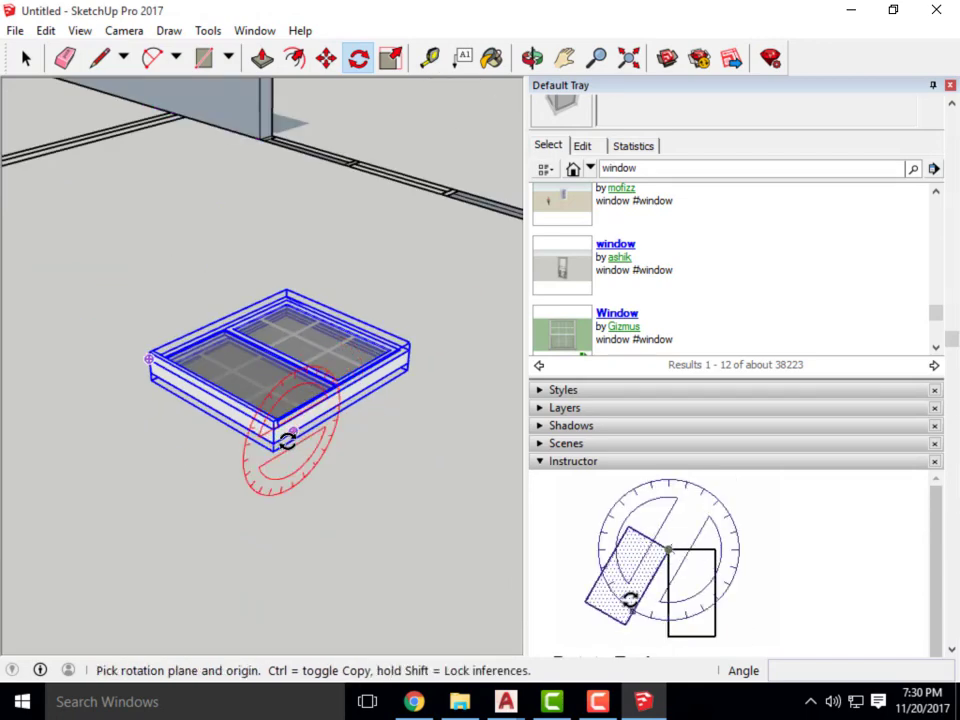
{"action": "scroll", "coordinate": [288, 438], "scroll_direction": "up", "scroll_amount": 2}
{"action": "left_click", "coordinate": [271, 443]}
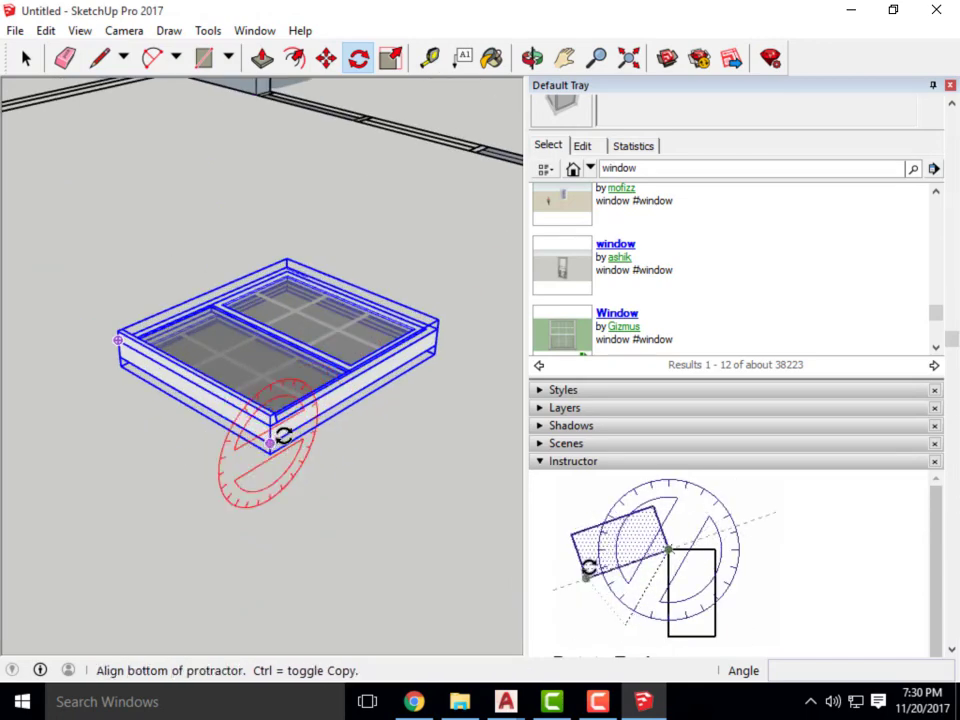
{"action": "left_click", "coordinate": [404, 423]}
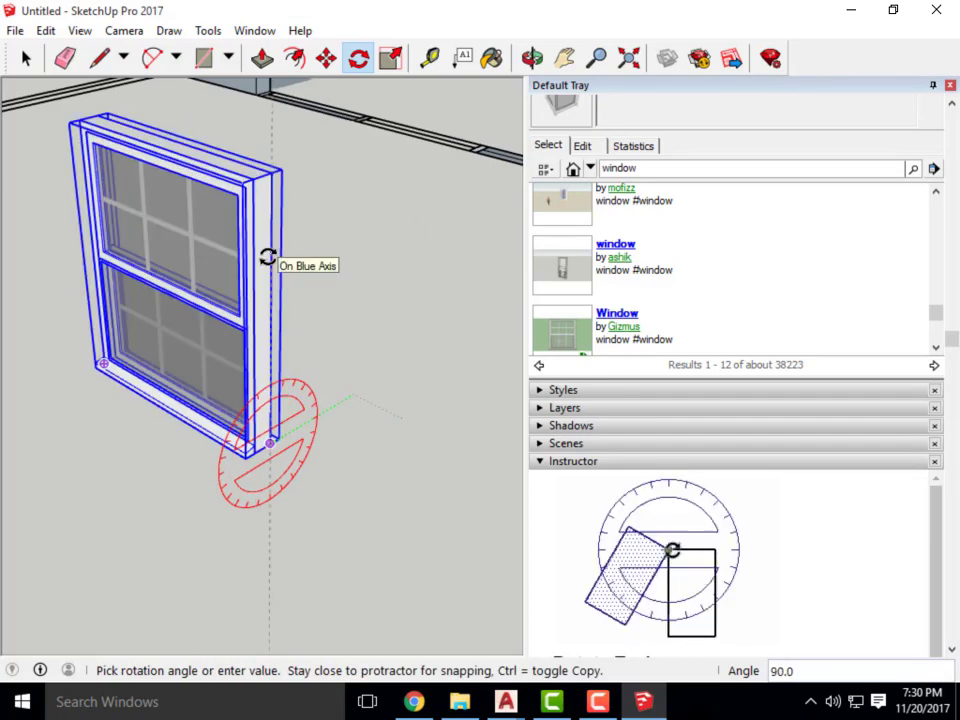
{"action": "left_click", "coordinate": [268, 256]}
{"action": "scroll", "coordinate": [335, 432], "scroll_direction": "down", "scroll_amount": 5}
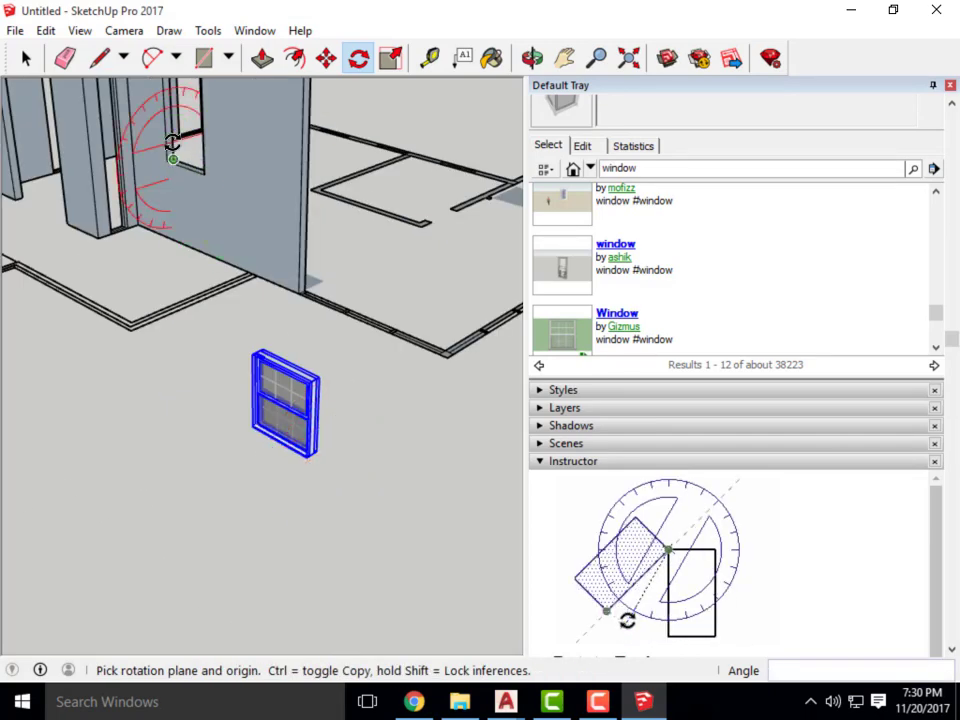
Move the upright window by its bottom corner into the wall opening.
{"action": "left_click", "coordinate": [326, 58]}
{"action": "scroll", "coordinate": [310, 470], "scroll_direction": "up", "scroll_amount": 4}
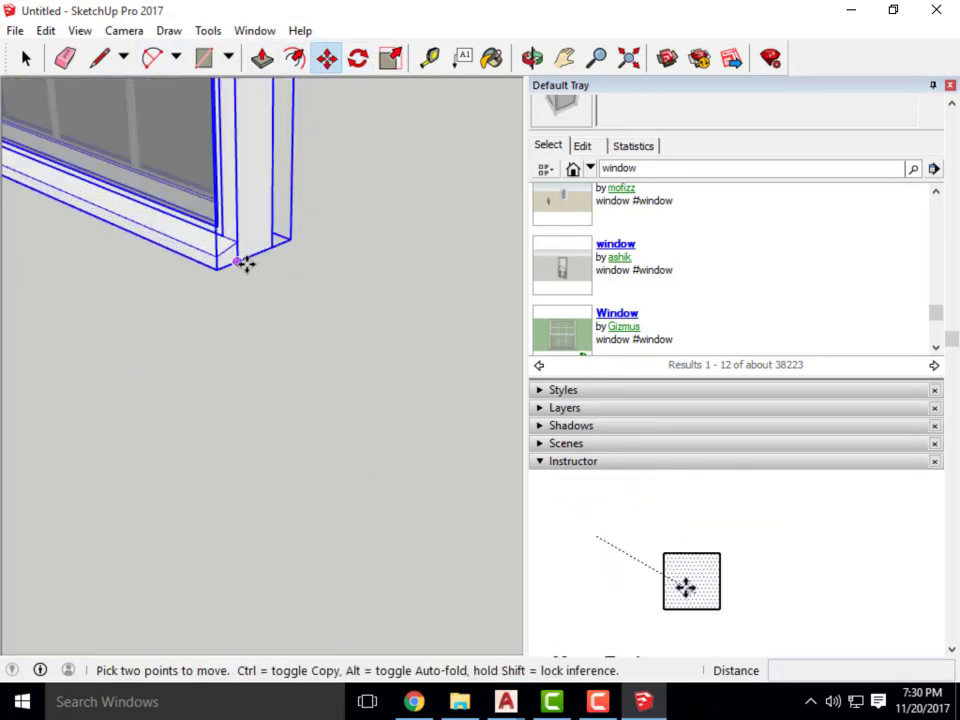
{"action": "scroll", "coordinate": [370, 430], "scroll_direction": "down", "scroll_amount": 5}
{"action": "scroll", "coordinate": [344, 421], "scroll_direction": "up", "scroll_amount": 4}
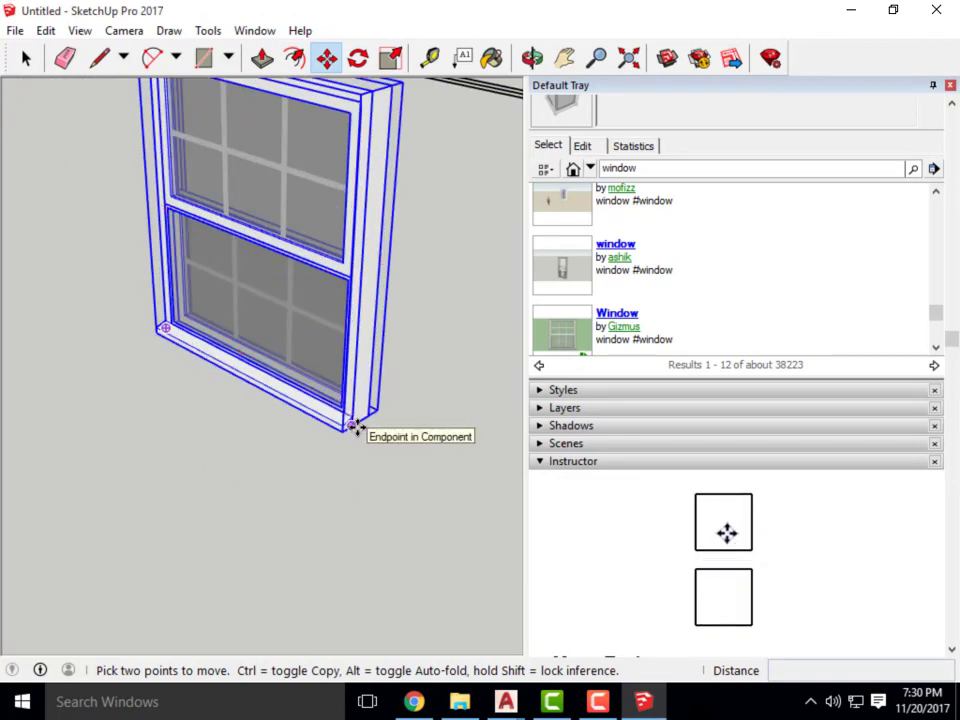
{"action": "scroll", "coordinate": [355, 422], "scroll_direction": "up", "scroll_amount": 2}
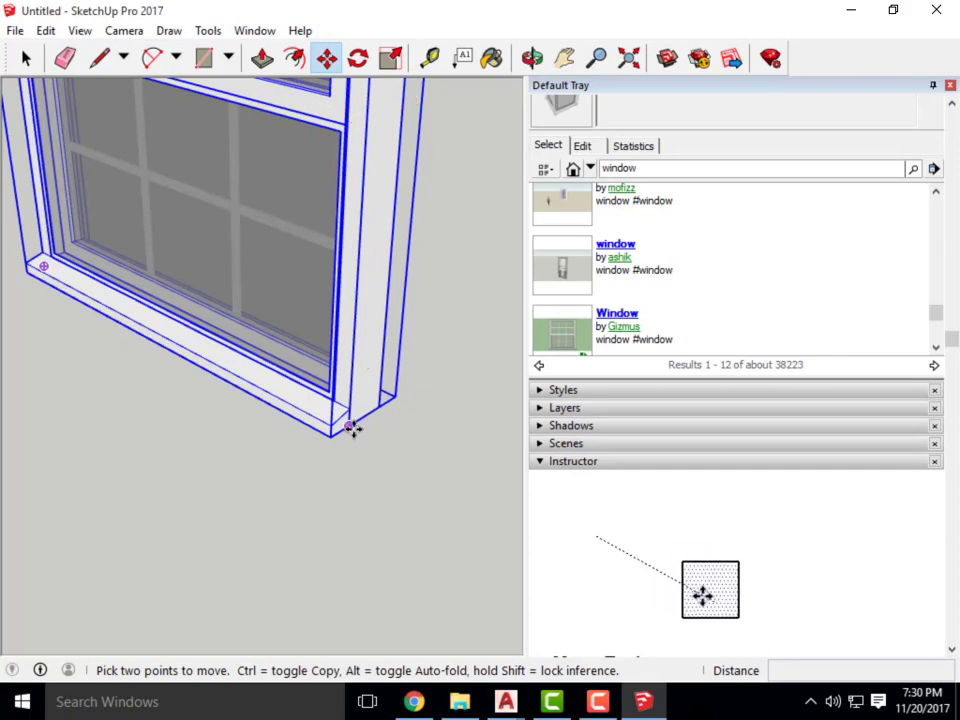
{"action": "left_click", "coordinate": [347, 428]}
{"action": "scroll", "coordinate": [381, 527], "scroll_direction": "down", "scroll_amount": 6}
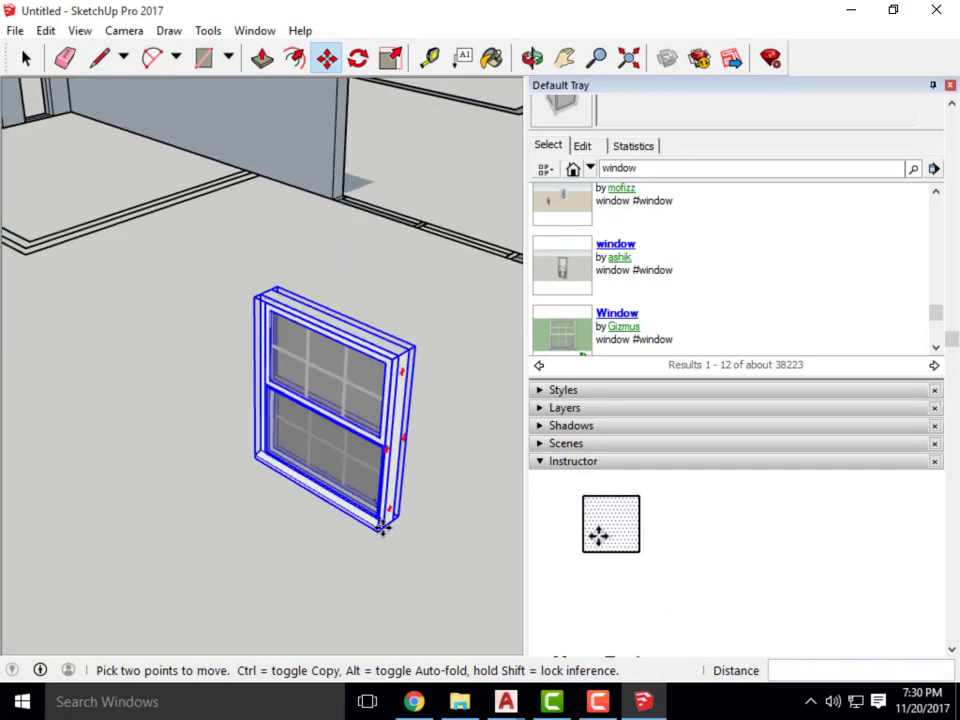
{"action": "scroll", "coordinate": [364, 514], "scroll_direction": "up", "scroll_amount": 4}
{"action": "scroll", "coordinate": [291, 351], "scroll_direction": "up", "scroll_amount": 6}
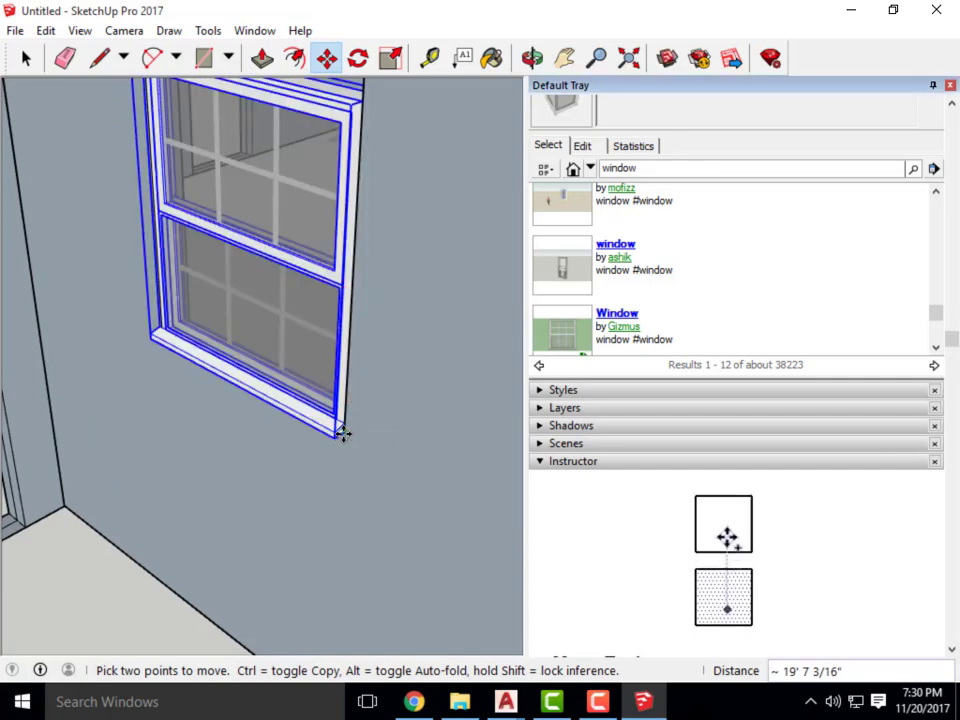
{"action": "left_click", "coordinate": [344, 435]}
{"action": "scroll", "coordinate": [344, 435], "scroll_direction": "down", "scroll_amount": 2}
{"action": "scroll", "coordinate": [237, 475], "scroll_direction": "down", "scroll_amount": 3}
Deselect the window and orbit around the walls to check its fit.
{"action": "middle_click_drag", "start_coordinate": [238, 487], "coordinate": [386, 471]}
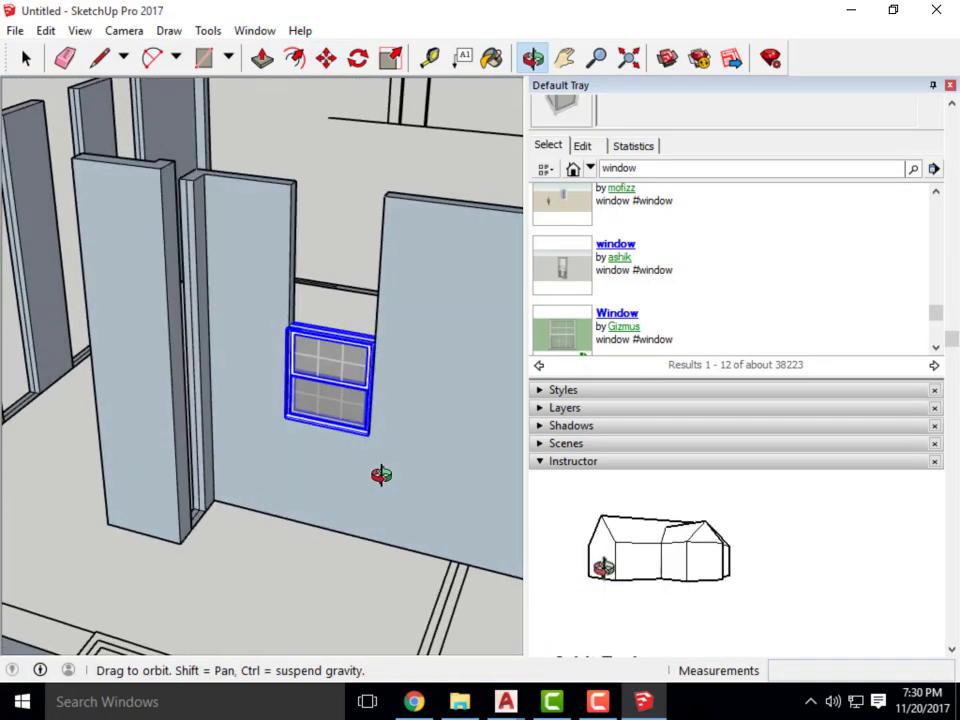
{"action": "scroll", "coordinate": [328, 392], "scroll_direction": "up", "scroll_amount": 6}
{"action": "scroll", "coordinate": [190, 418], "scroll_direction": "down", "scroll_amount": 3}
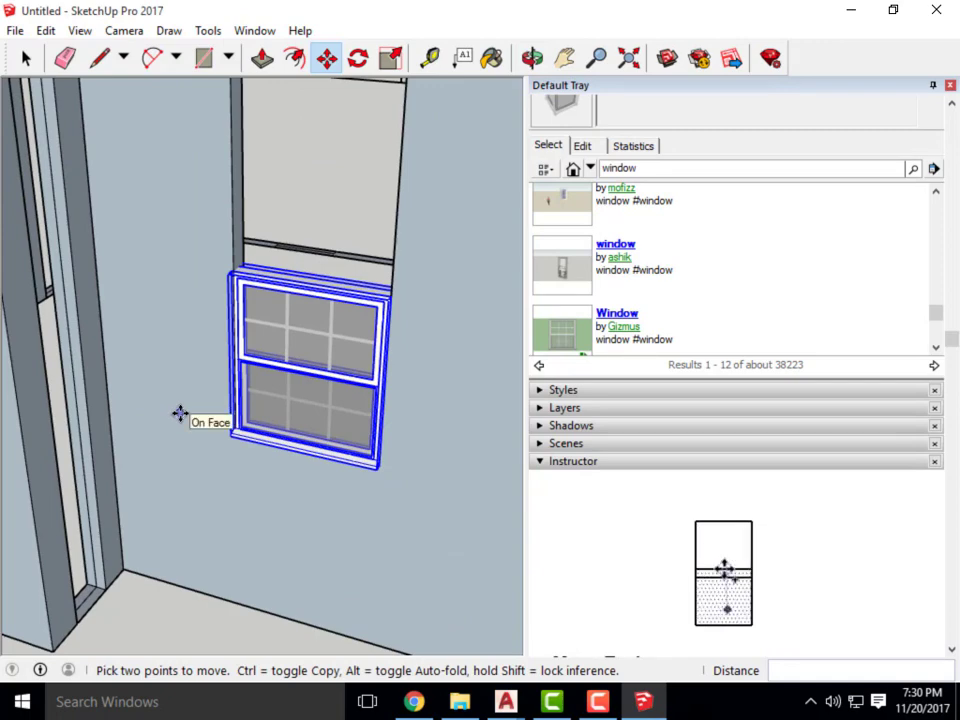
{"action": "left_click", "coordinate": [26, 58]}
{"action": "scroll", "coordinate": [300, 257], "scroll_direction": "up", "scroll_amount": 3}
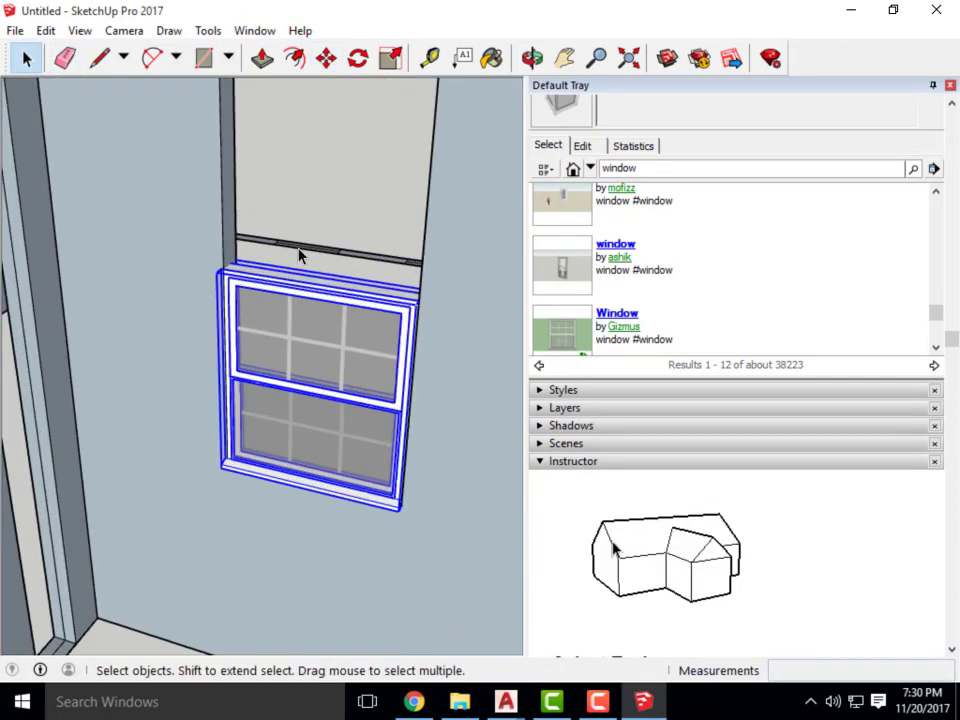
{"action": "left_click", "coordinate": [257, 222]}
{"action": "scroll", "coordinate": [195, 281], "scroll_direction": "up", "scroll_amount": 6}
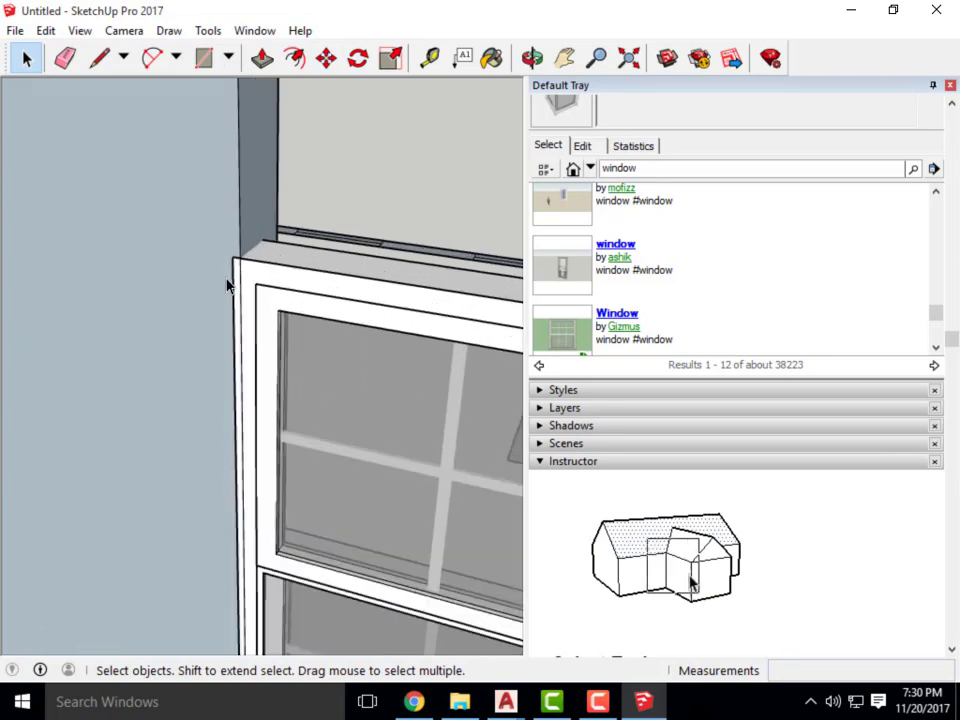
{"action": "scroll", "coordinate": [266, 208], "scroll_direction": "down", "scroll_amount": 3}
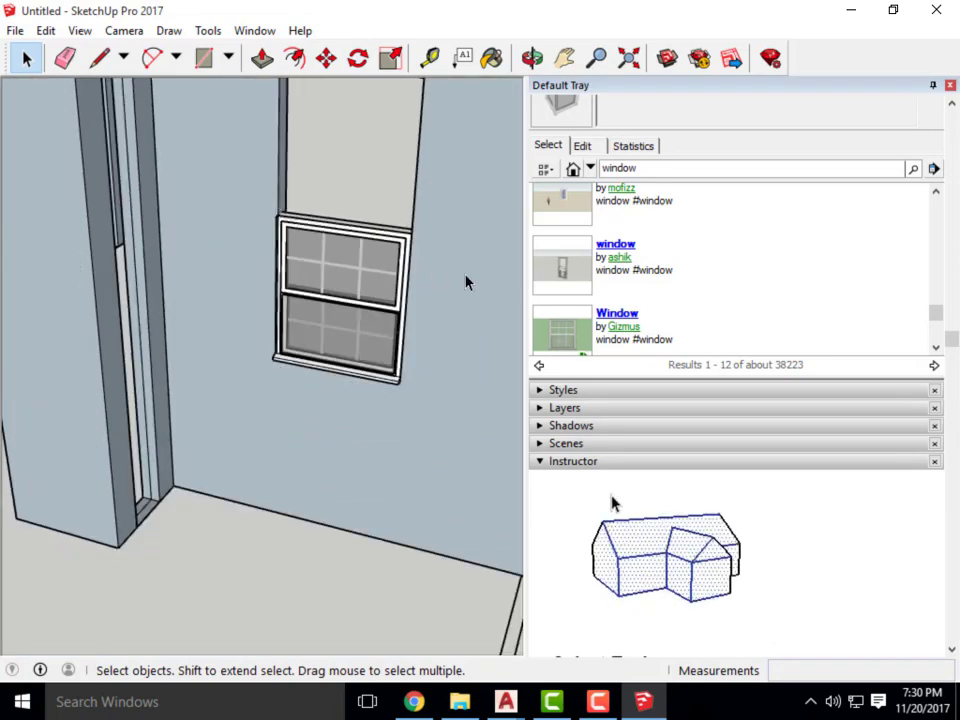
{"action": "scroll", "coordinate": [467, 280], "scroll_direction": "down", "scroll_amount": 5}
{"action": "middle_click_drag", "start_coordinate": [467, 281], "coordinate": [170, 405]}
{"action": "scroll", "coordinate": [287, 399], "scroll_direction": "down", "scroll_amount": 5}
{"action": "scroll", "coordinate": [268, 396], "scroll_direction": "down", "scroll_amount": 2}
Cancel the line started at the window frame's corner.
{"action": "middle_click_drag", "start_coordinate": [268, 396], "coordinate": [180, 369]}
{"action": "scroll", "coordinate": [180, 369], "scroll_direction": "up", "scroll_amount": 3}
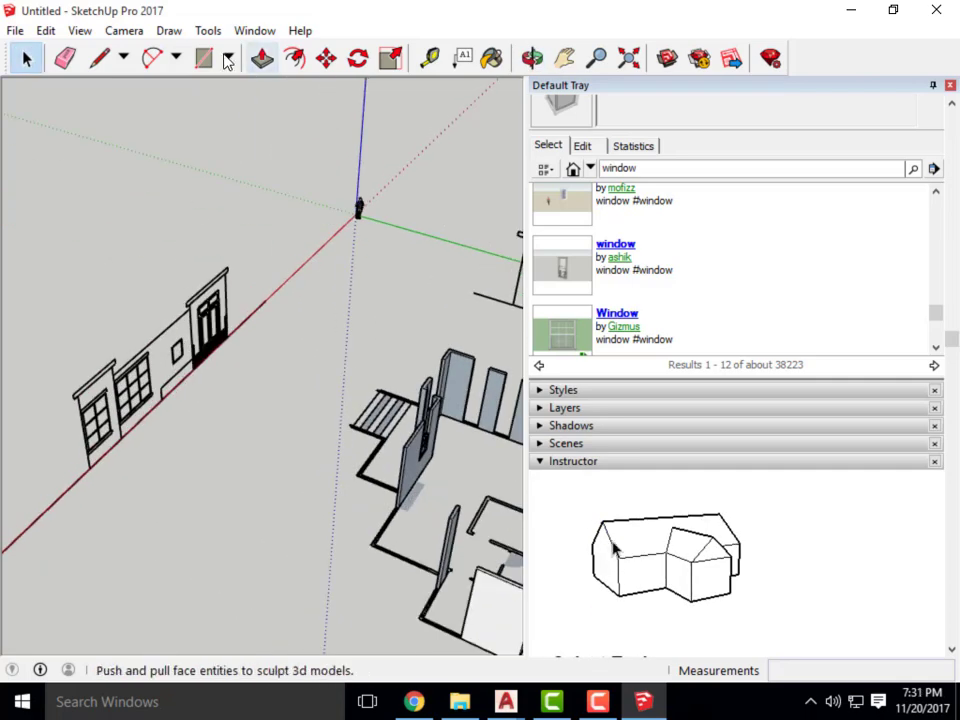
{"action": "scroll", "coordinate": [120, 364], "scroll_direction": "up", "scroll_amount": 8}
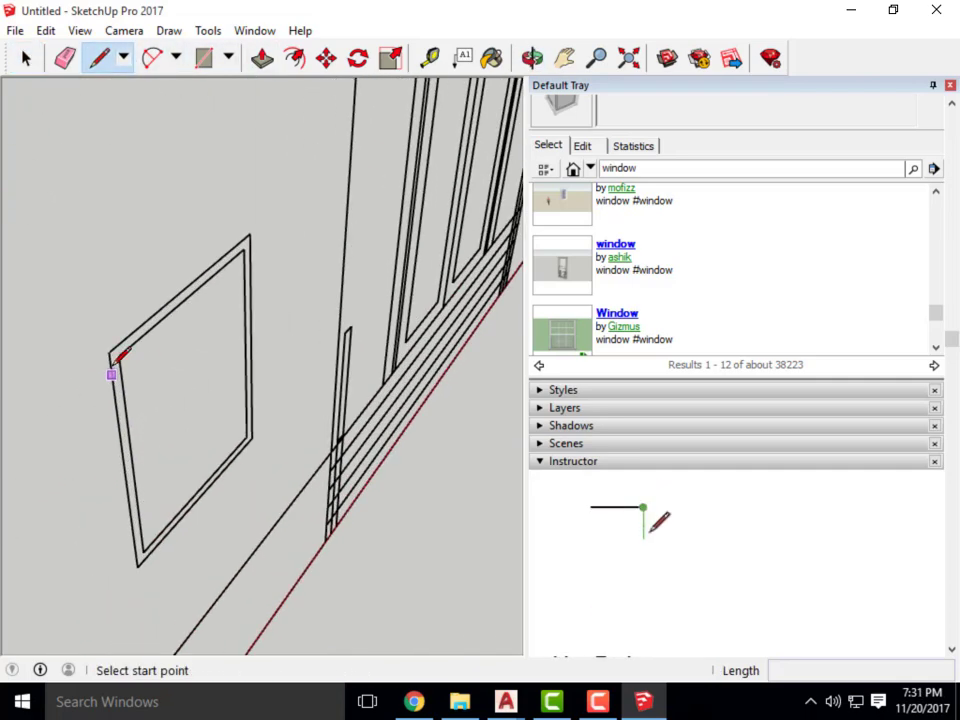
{"action": "left_click", "coordinate": [109, 352]}
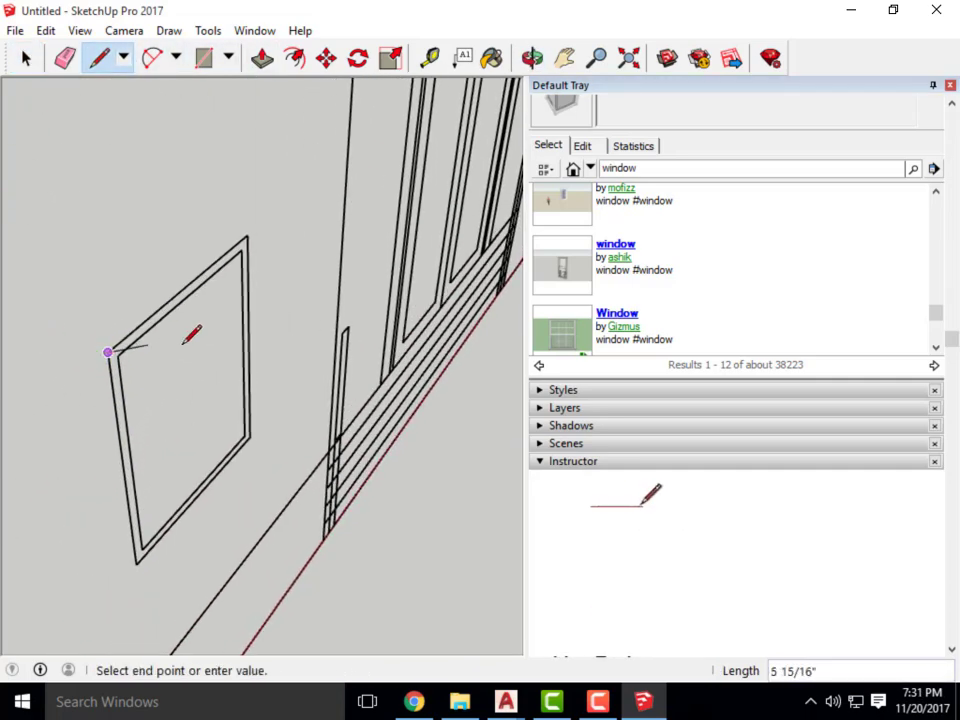
{"action": "middle_click_drag", "start_coordinate": [165, 396], "coordinate": [302, 439]}
{"action": "scroll", "coordinate": [95, 438], "scroll_direction": "down", "scroll_amount": 5}
{"action": "scroll", "coordinate": [489, 287], "scroll_direction": "up", "scroll_amount": 10}
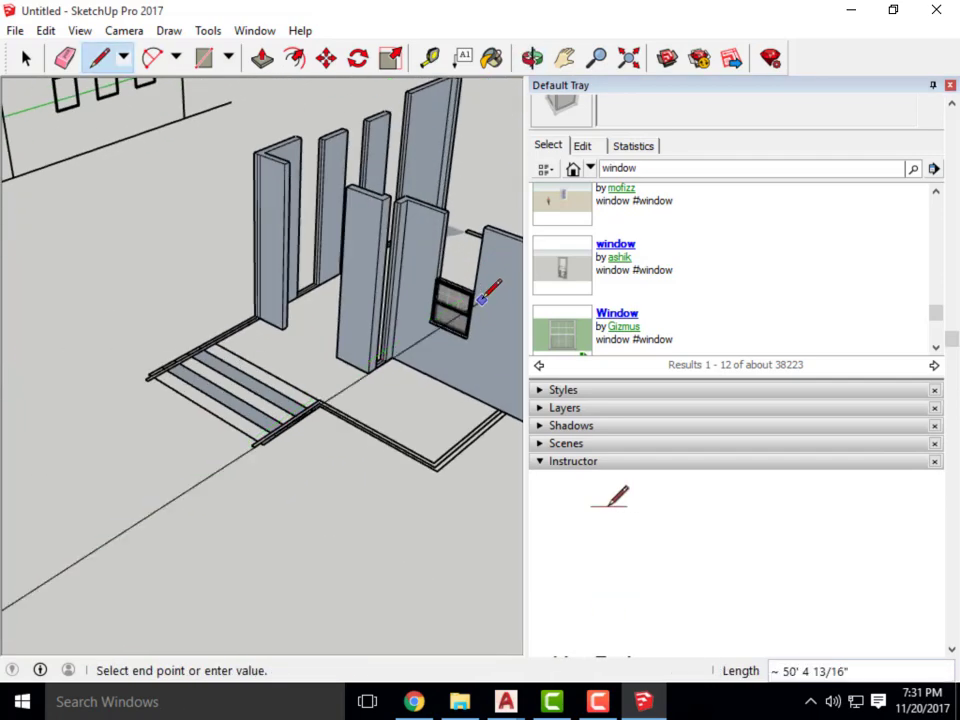
{"action": "scroll", "coordinate": [463, 299], "scroll_direction": "up", "scroll_amount": 3}
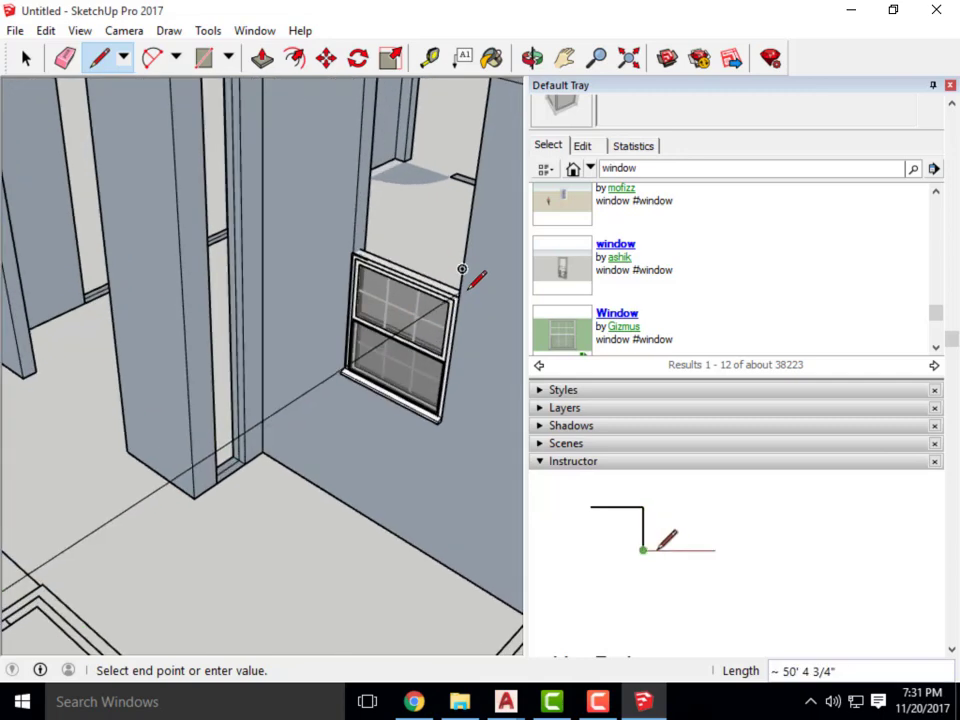
{"action": "scroll", "coordinate": [460, 275], "scroll_direction": "up", "scroll_amount": 2}
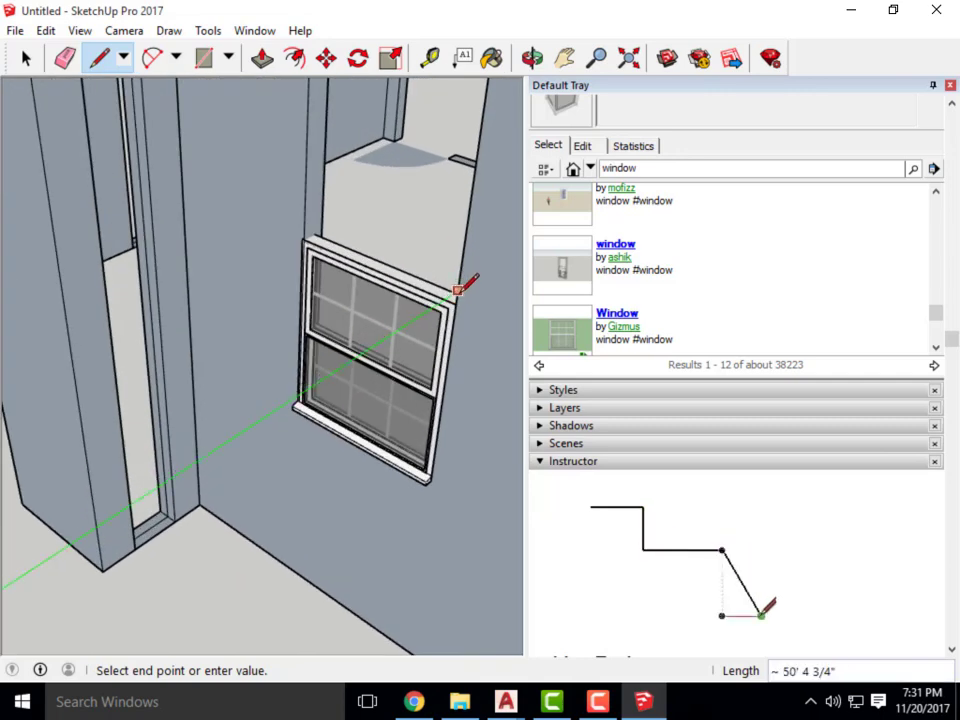
{"action": "left_click", "coordinate": [26, 58]}
Select the double-hung window component sitting in the wall opening.
{"action": "scroll", "coordinate": [330, 410], "scroll_direction": "down", "scroll_amount": 5}
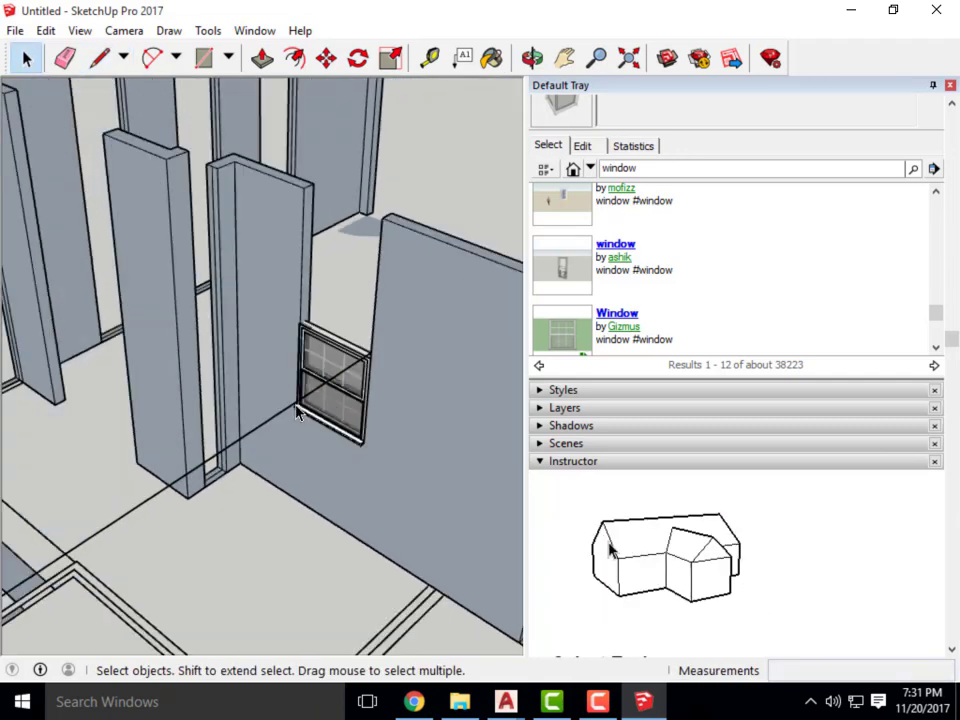
{"action": "middle_click_drag", "start_coordinate": [330, 410], "coordinate": [419, 420]}
{"action": "scroll", "coordinate": [460, 357], "scroll_direction": "up", "scroll_amount": 3}
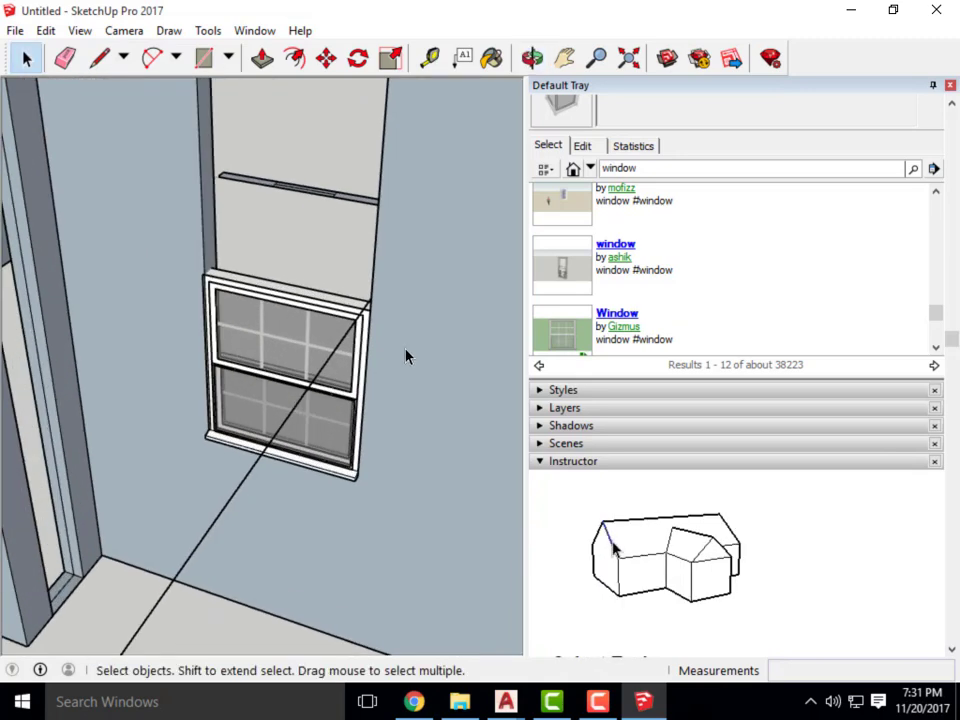
{"action": "left_click", "coordinate": [268, 390]}
{"action": "middle_click_drag", "start_coordinate": [268, 390], "coordinate": [298, 403]}
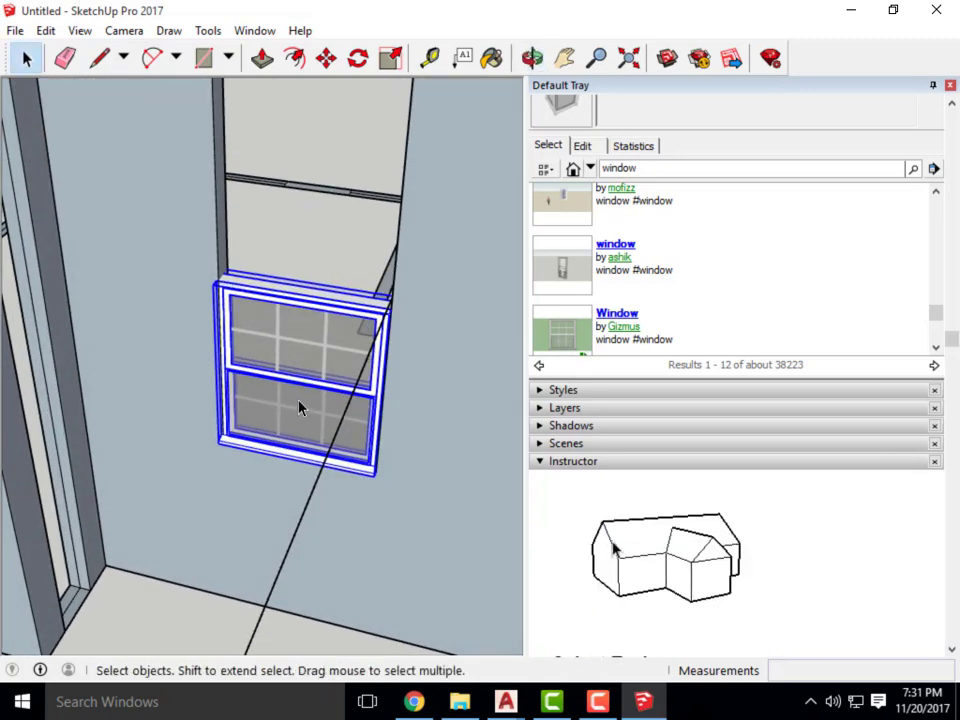
Scale the window taller from its top green grip, about 1.07.
{"action": "left_click", "coordinate": [390, 59]}
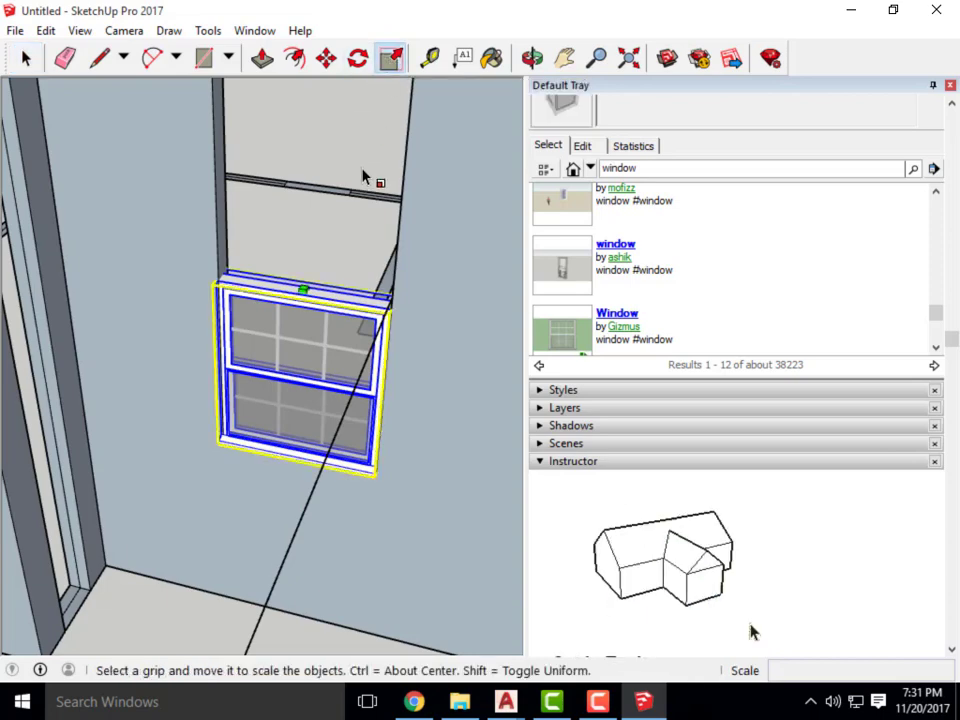
{"action": "middle_click_drag", "start_coordinate": [300, 340], "coordinate": [306, 429]}
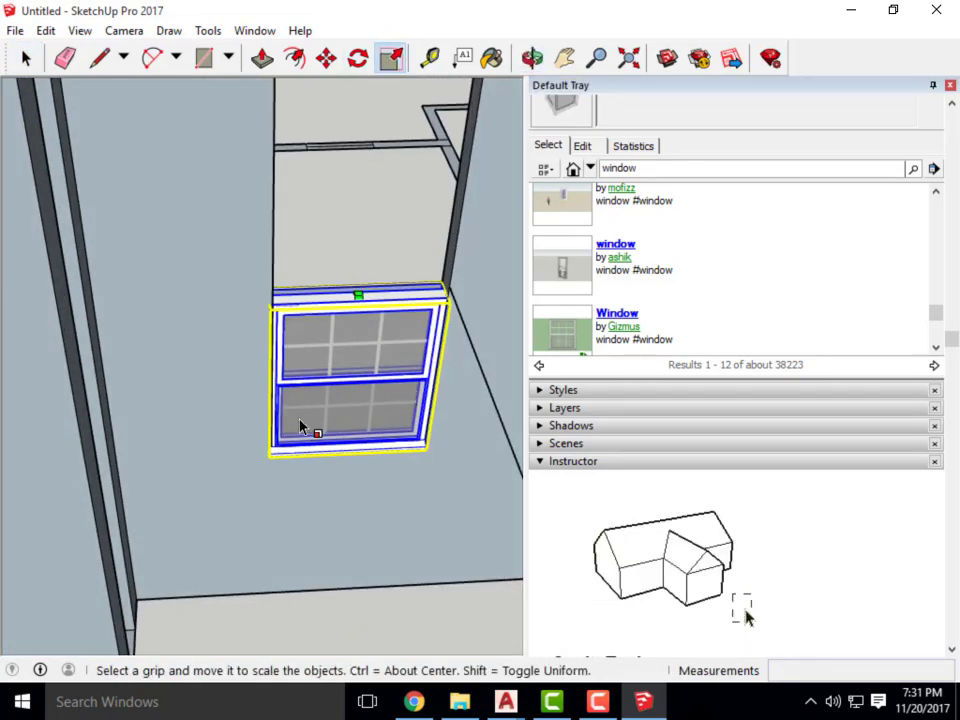
{"action": "middle_click_drag", "start_coordinate": [384, 400], "coordinate": [375, 336]}
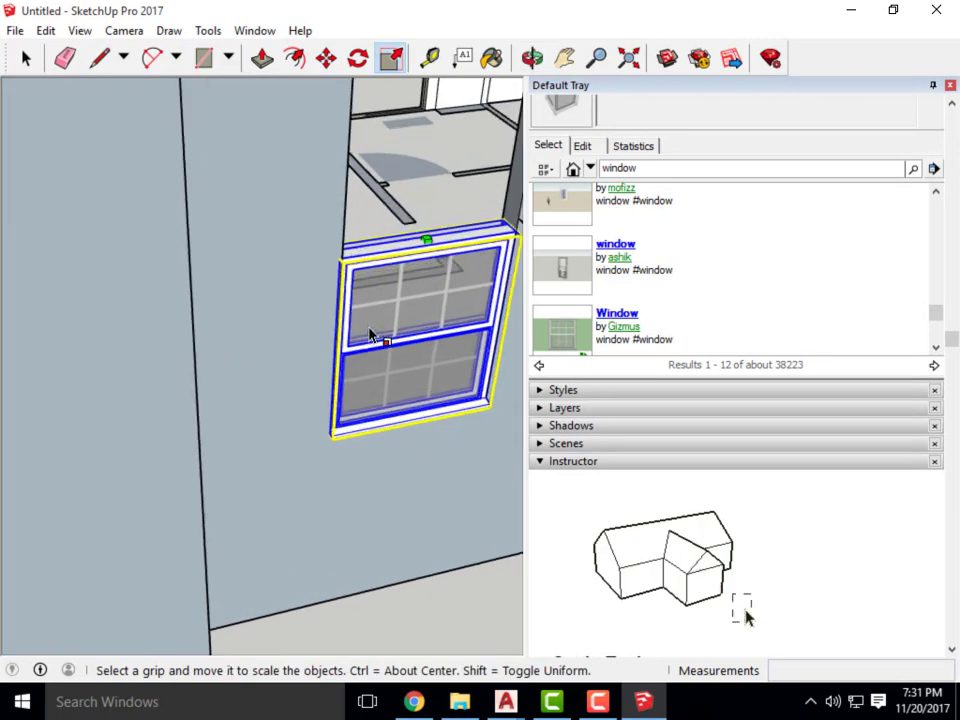
{"action": "scroll", "coordinate": [320, 300], "scroll_direction": "up", "scroll_amount": 3}
{"action": "middle_click_drag", "start_coordinate": [240, 300], "coordinate": [73, 349]}
{"action": "scroll", "coordinate": [73, 349], "scroll_direction": "down", "scroll_amount": 3}
{"action": "scroll", "coordinate": [321, 326], "scroll_direction": "up", "scroll_amount": 3}
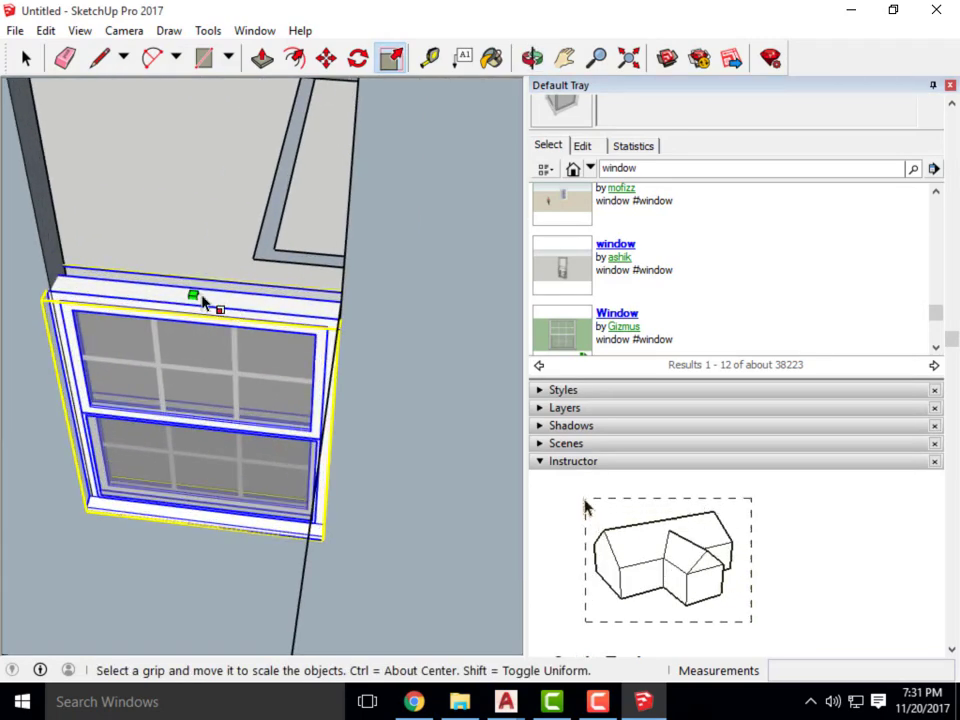
{"action": "mouse_move", "coordinate": [193, 297]}
{"action": "left_mouse_down"}
{"action": "mouse_move", "coordinate": [191, 242]}
{"action": "mouse_move", "coordinate": [195, 347]}
{"action": "mouse_move", "coordinate": [193, 297]}
{"action": "left_mouse_up"}
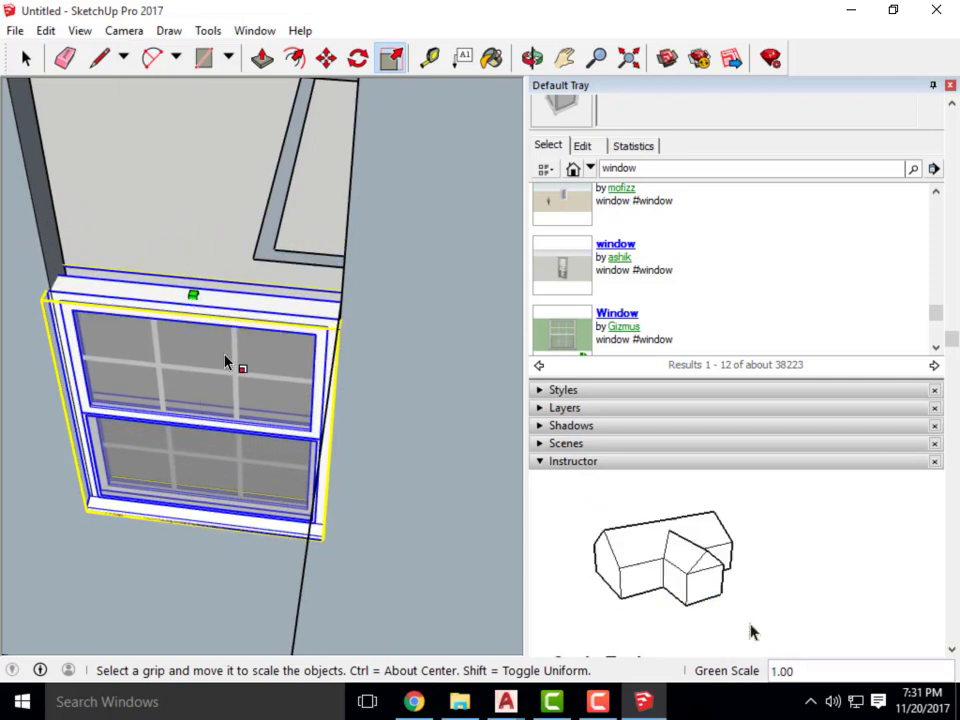
{"action": "middle_click_drag", "start_coordinate": [225, 360], "coordinate": [381, 259]}
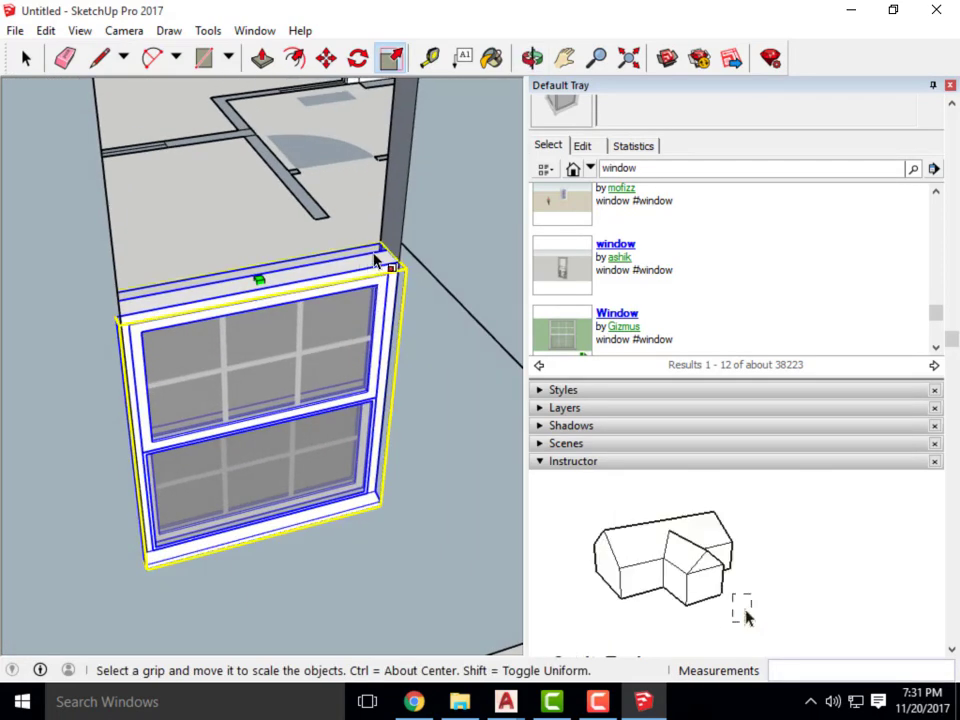
{"action": "scroll", "coordinate": [250, 277], "scroll_direction": "up", "scroll_amount": 2}
{"action": "left_click_drag", "start_coordinate": [250, 287], "coordinate": [251, 262]}
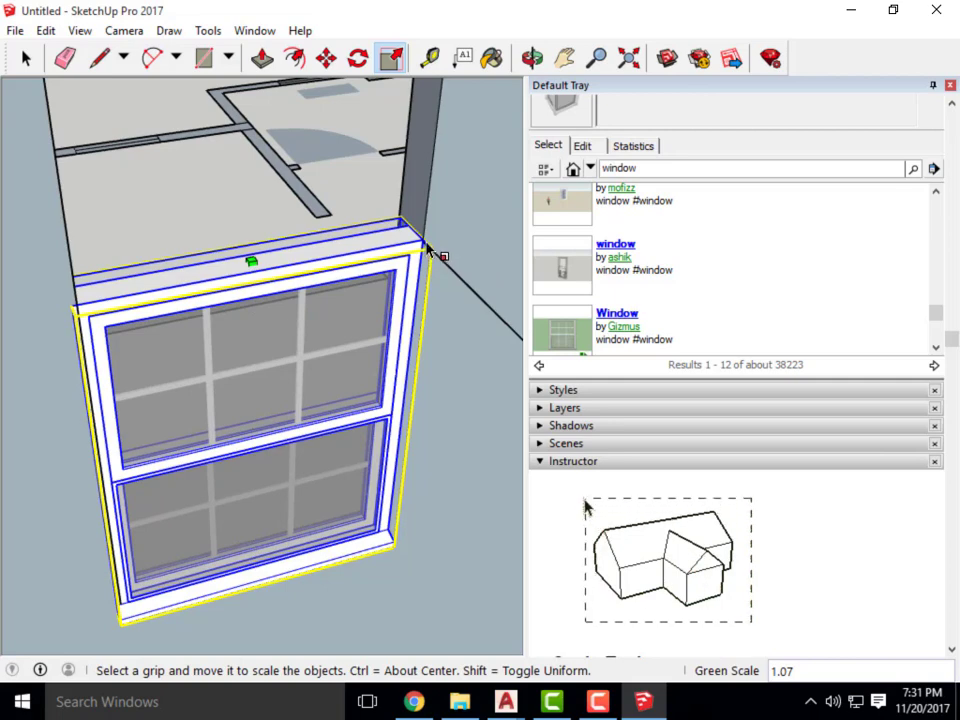
{"action": "scroll", "coordinate": [428, 247], "scroll_direction": "down", "scroll_amount": 3}
{"action": "middle_click_drag", "start_coordinate": [428, 247], "coordinate": [225, 325]}
{"action": "scroll", "coordinate": [197, 362], "scroll_direction": "up", "scroll_amount": 3}
{"action": "scroll", "coordinate": [215, 313], "scroll_direction": "down", "scroll_amount": 3}
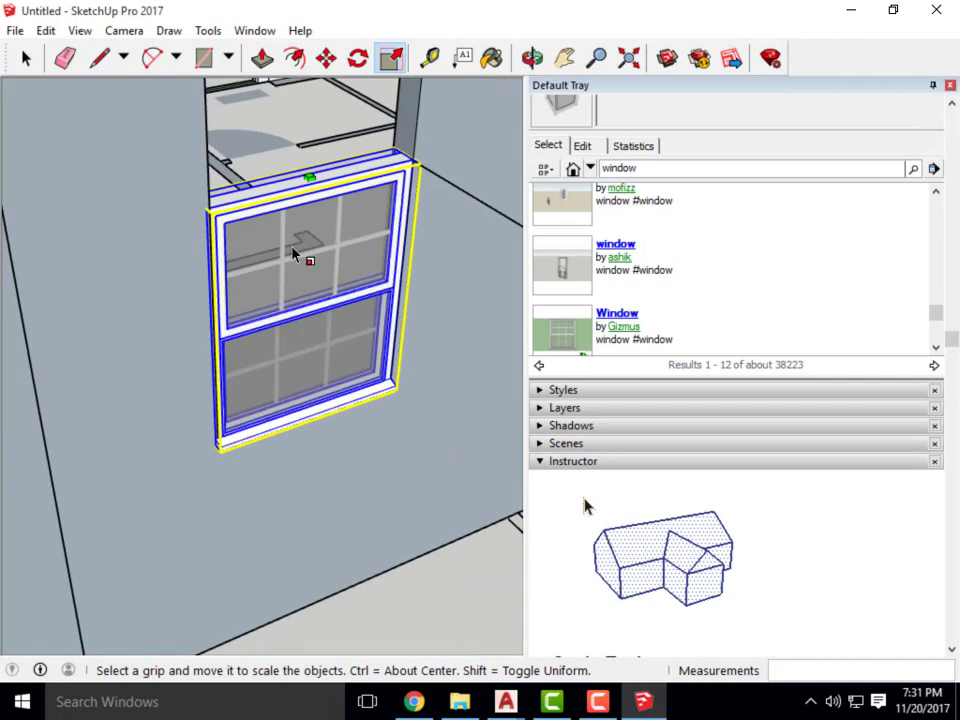
Nudge the window about 2 5/8" by its lower-right corner.
{"action": "left_click", "coordinate": [326, 58]}
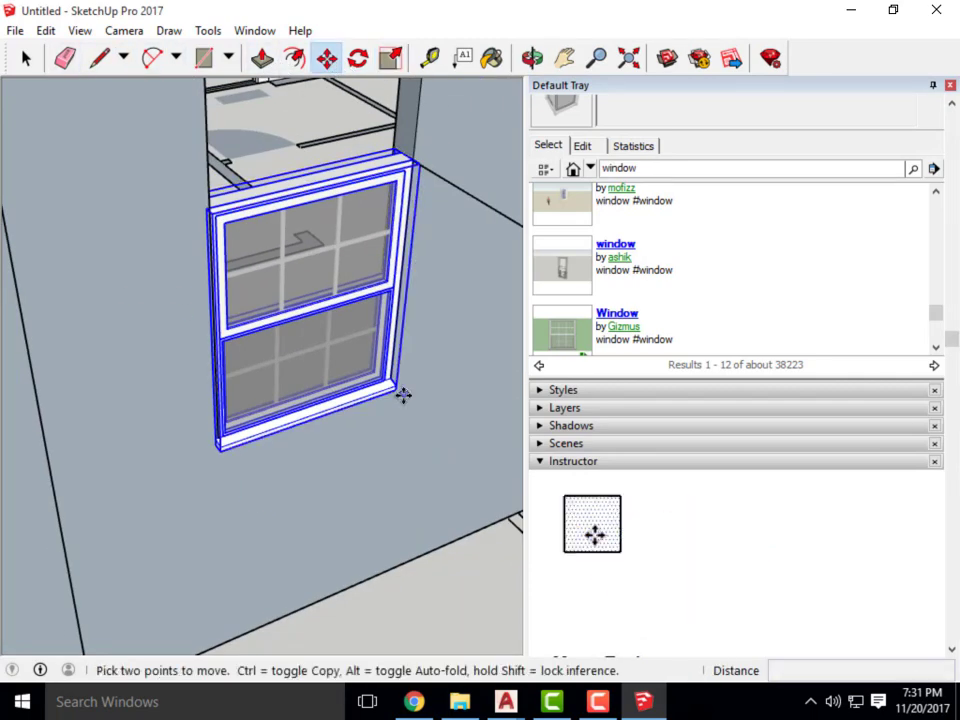
{"action": "scroll", "coordinate": [400, 390], "scroll_direction": "up", "scroll_amount": 4}
{"action": "left_click", "coordinate": [381, 361]}
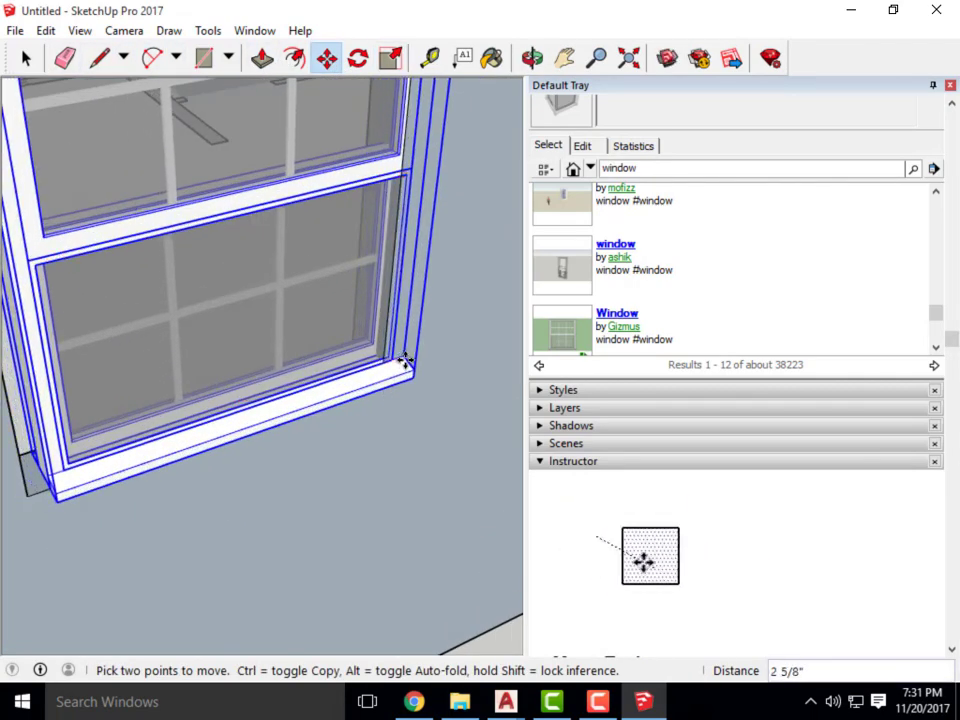
{"action": "key", "text": "Escape"}
{"action": "scroll", "coordinate": [311, 139], "scroll_direction": "down", "scroll_amount": 5}
Narrow the window slightly with a side grip to Red Scale 0.99.
{"action": "left_click", "coordinate": [391, 58]}
{"action": "scroll", "coordinate": [258, 330], "scroll_direction": "up", "scroll_amount": 6}
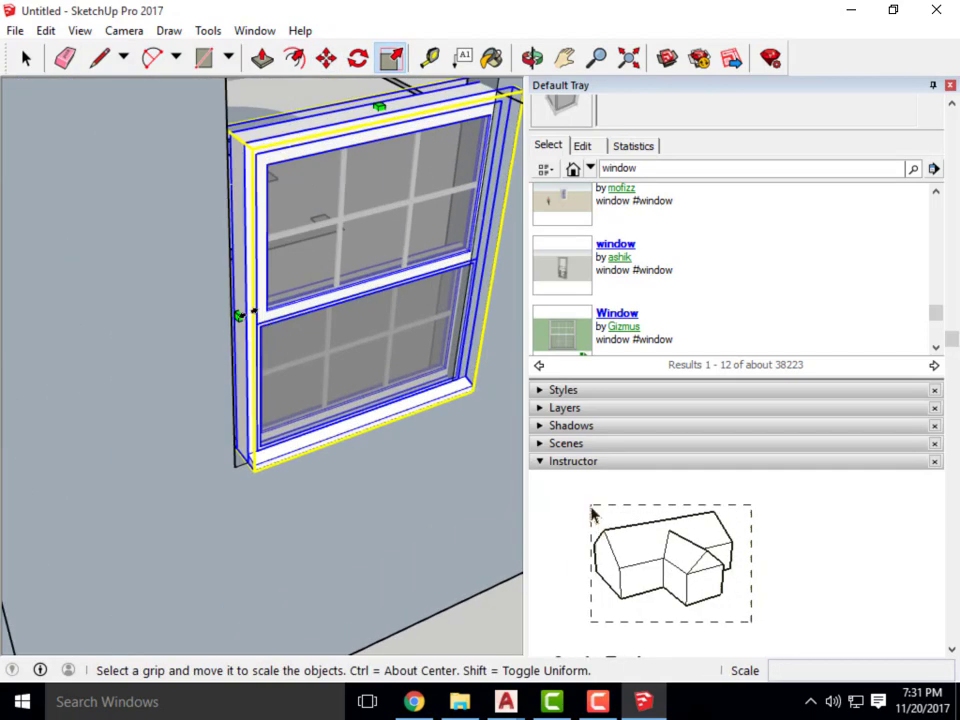
{"action": "left_click", "coordinate": [250, 302]}
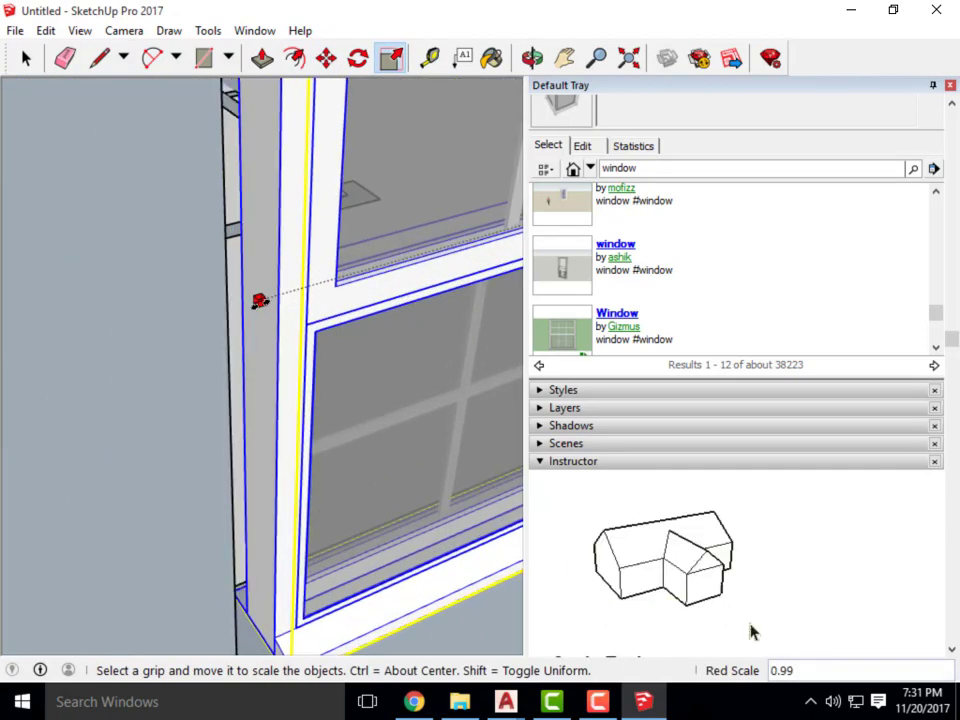
{"action": "scroll", "coordinate": [150, 200], "scroll_direction": "down", "scroll_amount": 5}
{"action": "left_click", "coordinate": [26, 58]}
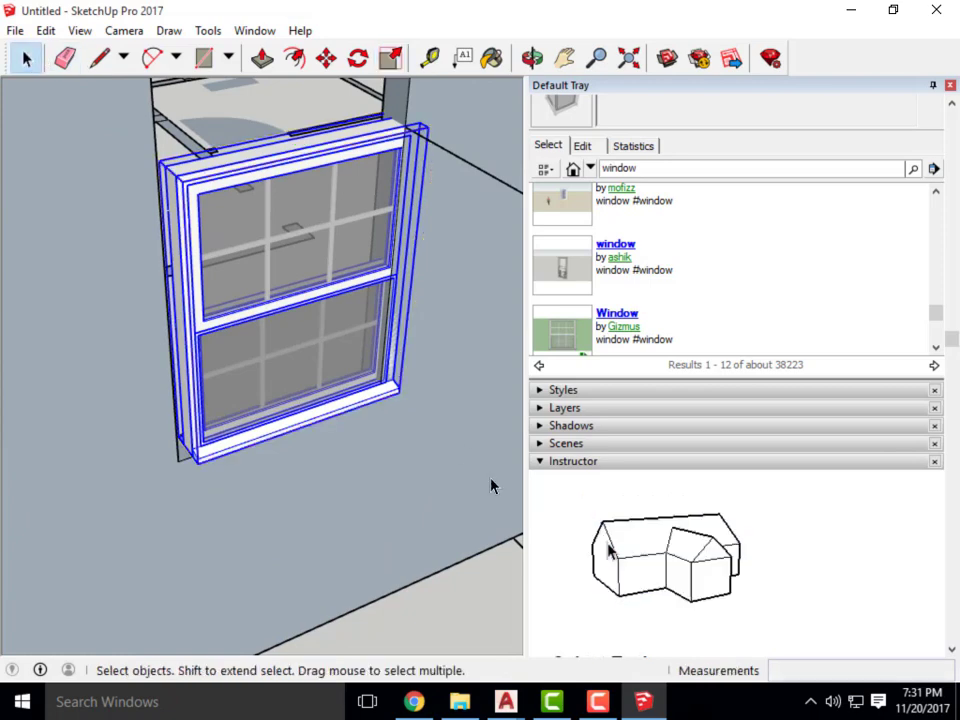
{"action": "scroll", "coordinate": [322, 389], "scroll_direction": "up", "scroll_amount": 5}
{"action": "scroll", "coordinate": [322, 389], "scroll_direction": "down", "scroll_amount": 4}
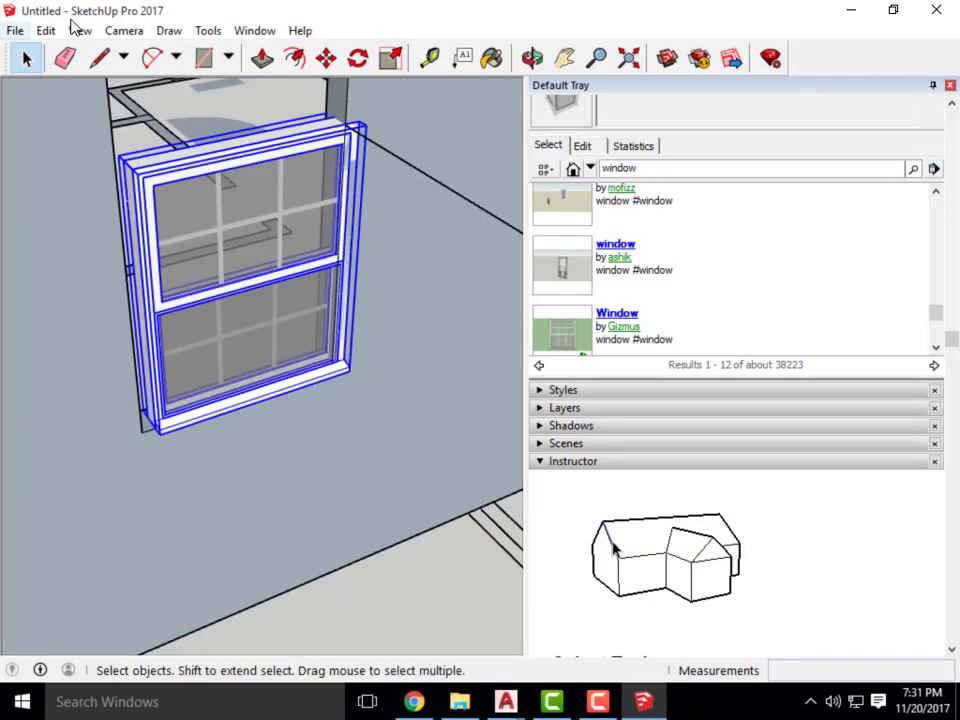
Move the window another 3 1/8" by its lower-left corner into the opening.
{"action": "left_click", "coordinate": [323, 60]}
{"action": "scroll", "coordinate": [231, 449], "scroll_direction": "up", "scroll_amount": 4}
{"action": "left_click", "coordinate": [226, 425]}
{"action": "scroll", "coordinate": [186, 444], "scroll_direction": "down", "scroll_amount": 5}
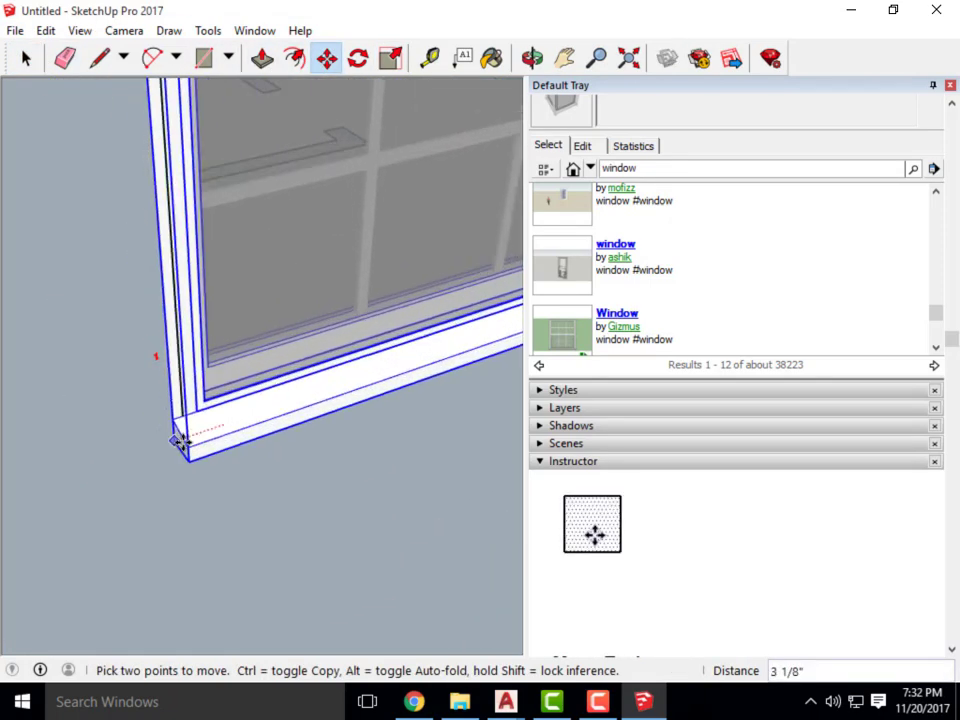
{"action": "middle_click_drag", "start_coordinate": [308, 501], "coordinate": [225, 484]}
{"action": "scroll", "coordinate": [364, 482], "scroll_direction": "down", "scroll_amount": 5}
{"action": "scroll", "coordinate": [291, 493], "scroll_direction": "down", "scroll_amount": 3}
{"action": "scroll", "coordinate": [266, 552], "scroll_direction": "down", "scroll_amount": 2}
{"action": "scroll", "coordinate": [330, 556], "scroll_direction": "down", "scroll_amount": 3}
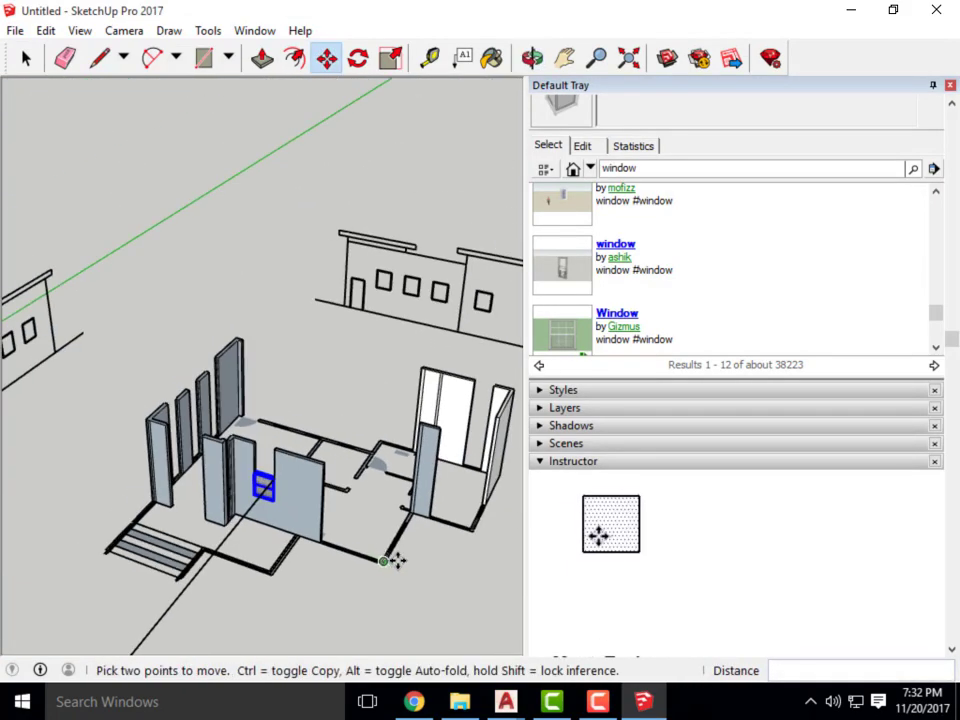
{"action": "middle_click_drag", "start_coordinate": [392, 561], "coordinate": [362, 530]}
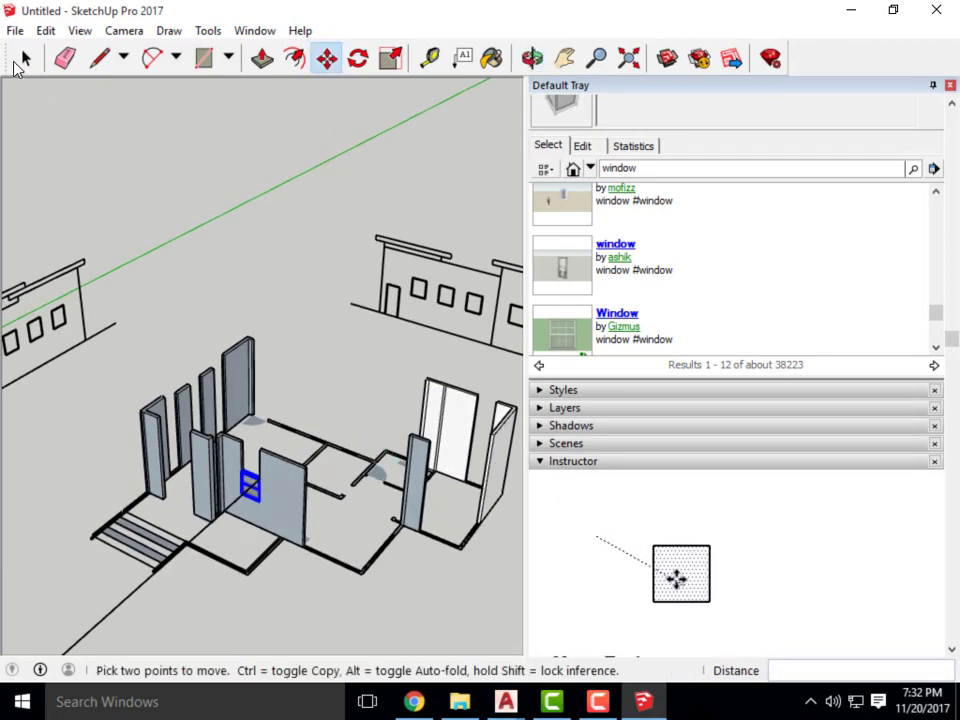
Orbit toward the window wall to check the window's placement.
{"action": "left_click", "coordinate": [22, 60]}
{"action": "scroll", "coordinate": [139, 393], "scroll_direction": "up", "scroll_amount": 2}
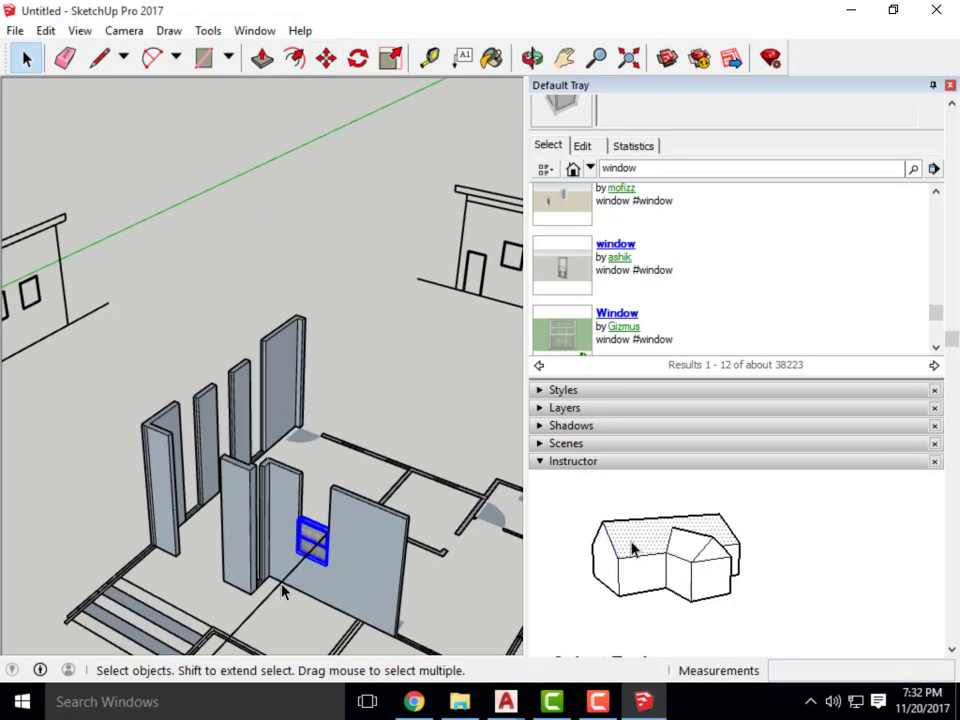
{"action": "scroll", "coordinate": [295, 590], "scroll_direction": "up", "scroll_amount": 2}
{"action": "middle_click_drag", "start_coordinate": [319, 563], "coordinate": [287, 520]}
{"action": "scroll", "coordinate": [387, 344], "scroll_direction": "up", "scroll_amount": 1}
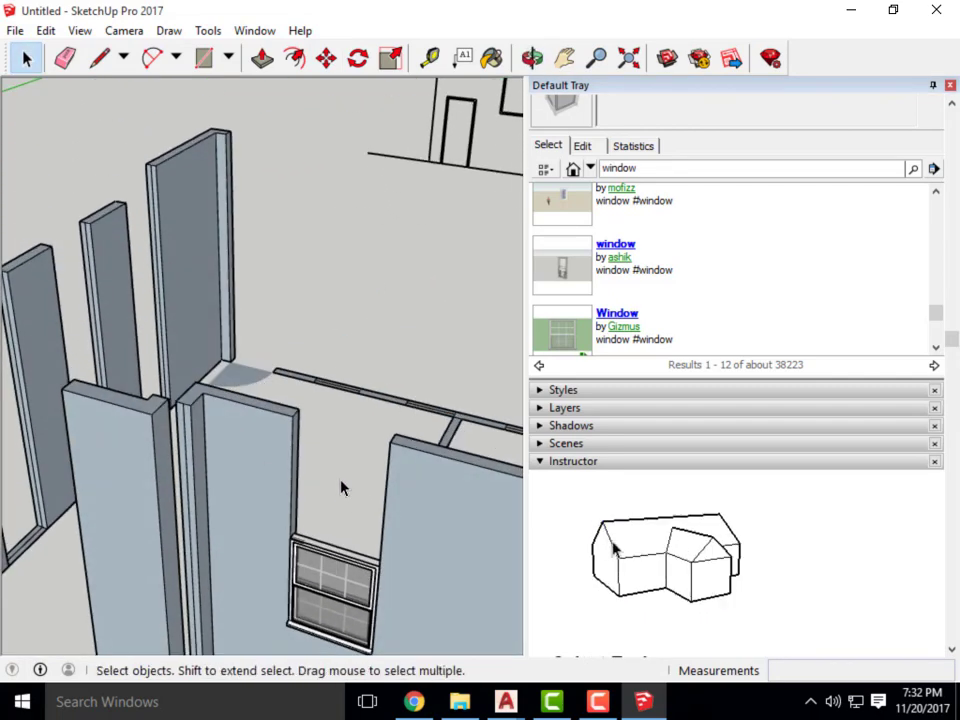
Draw an edge closing the gap between the two walls.
{"action": "scroll", "coordinate": [416, 432], "scroll_direction": "up", "scroll_amount": 1}
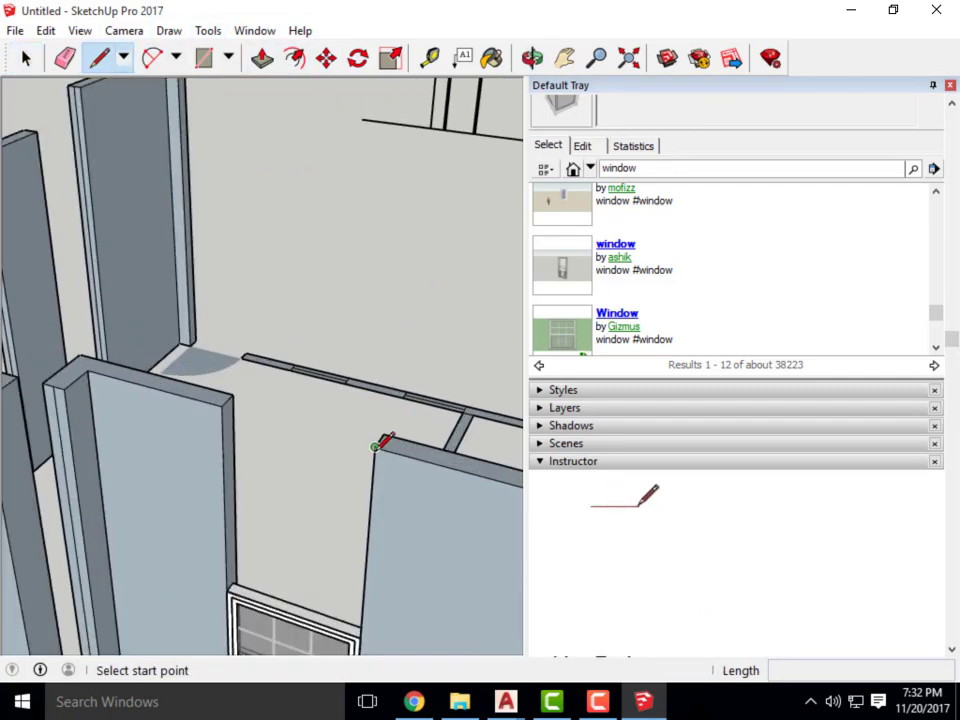
{"action": "left_click", "coordinate": [222, 405]}
{"action": "scroll", "coordinate": [214, 199], "scroll_direction": "down", "scroll_amount": 1}
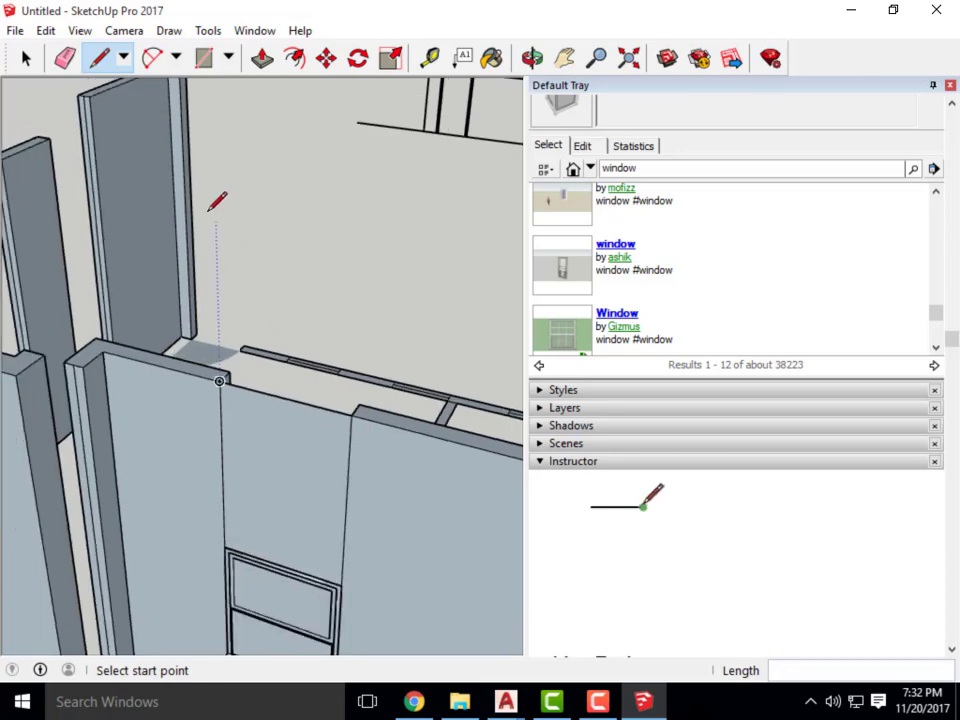
{"action": "scroll", "coordinate": [302, 373], "scroll_direction": "down", "scroll_amount": 1}
{"action": "scroll", "coordinate": [172, 238], "scroll_direction": "up", "scroll_amount": 2}
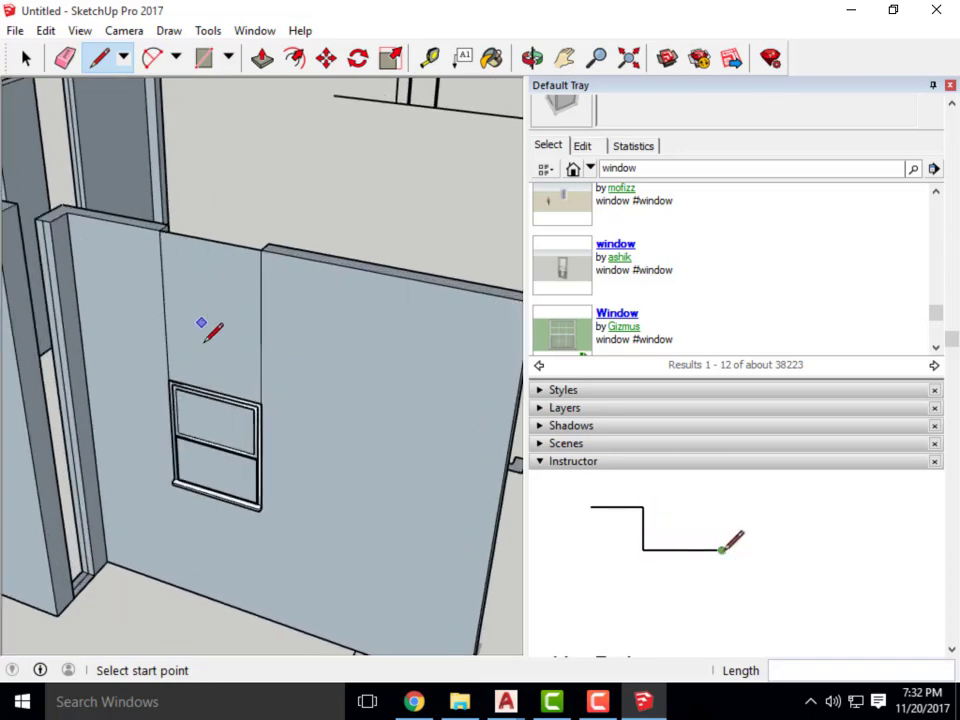
{"action": "scroll", "coordinate": [215, 400], "scroll_direction": "up", "scroll_amount": 2}
Split the wall face over the window with a line from the corner above it to the right edge.
{"action": "left_click", "coordinate": [28, 58]}
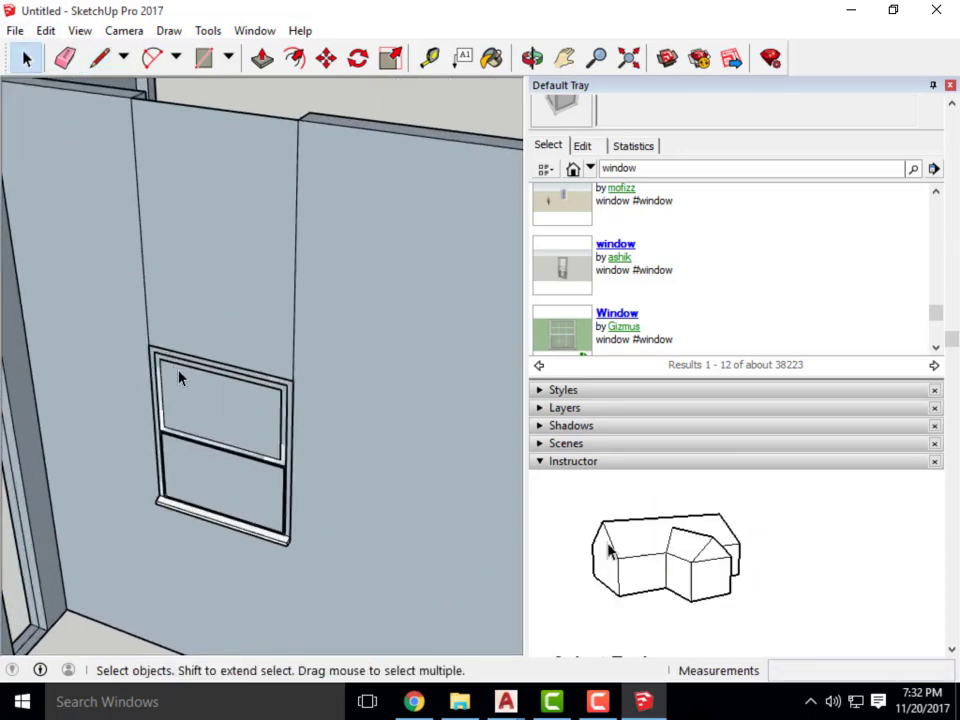
{"action": "left_click", "coordinate": [230, 482]}
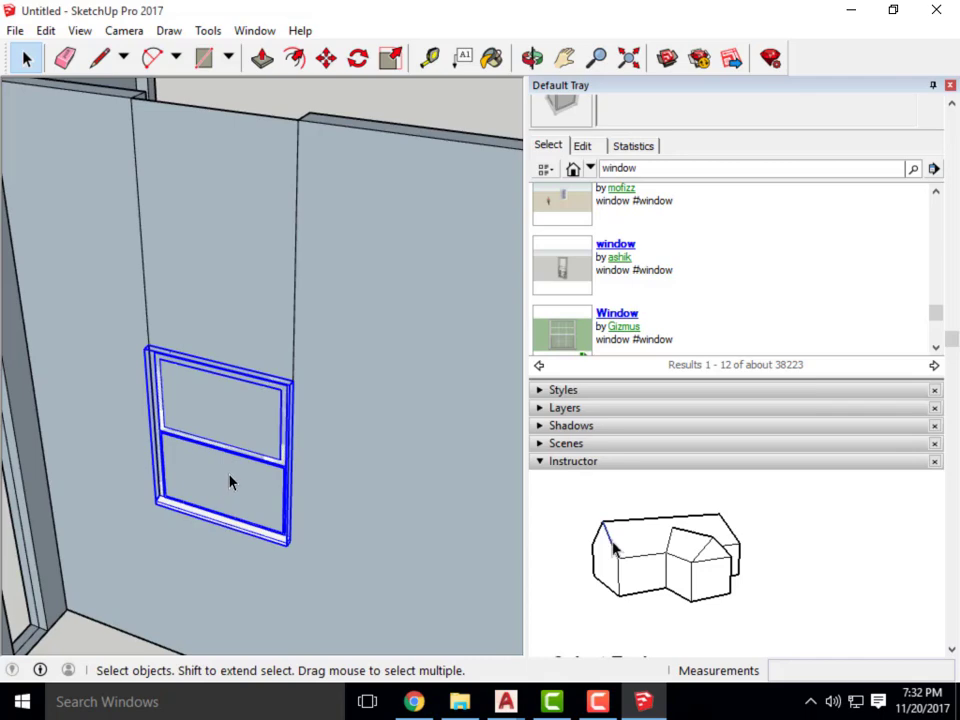
{"action": "left_click", "coordinate": [235, 284]}
{"action": "scroll", "coordinate": [184, 354], "scroll_direction": "up", "scroll_amount": 3}
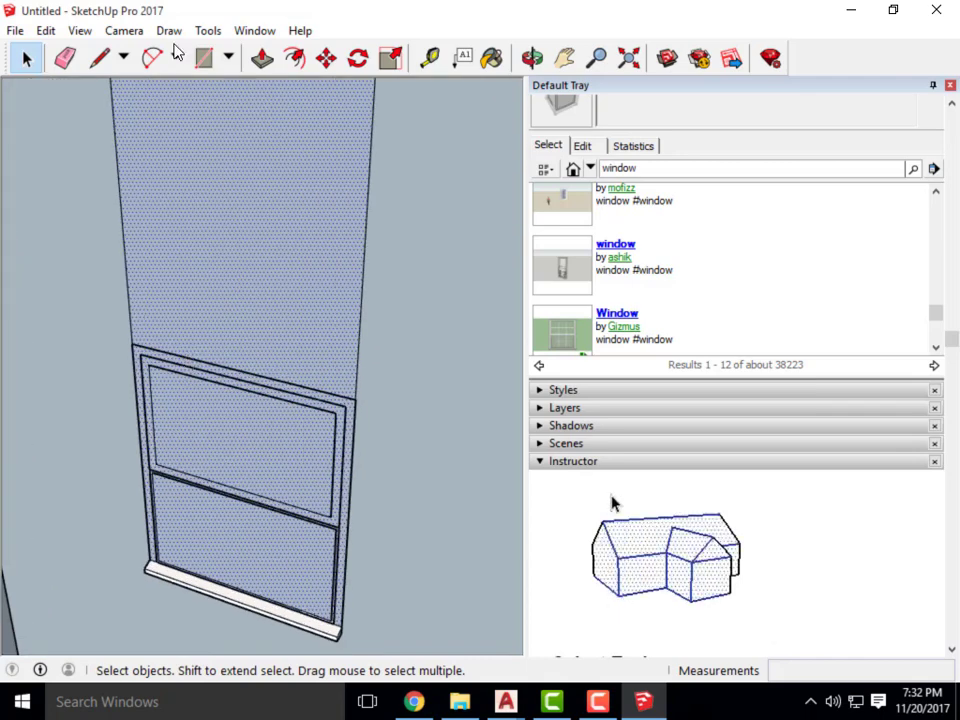
{"action": "left_click", "coordinate": [99, 58]}
{"action": "scroll", "coordinate": [140, 320], "scroll_direction": "up", "scroll_amount": 2}
{"action": "left_click", "coordinate": [117, 350]}
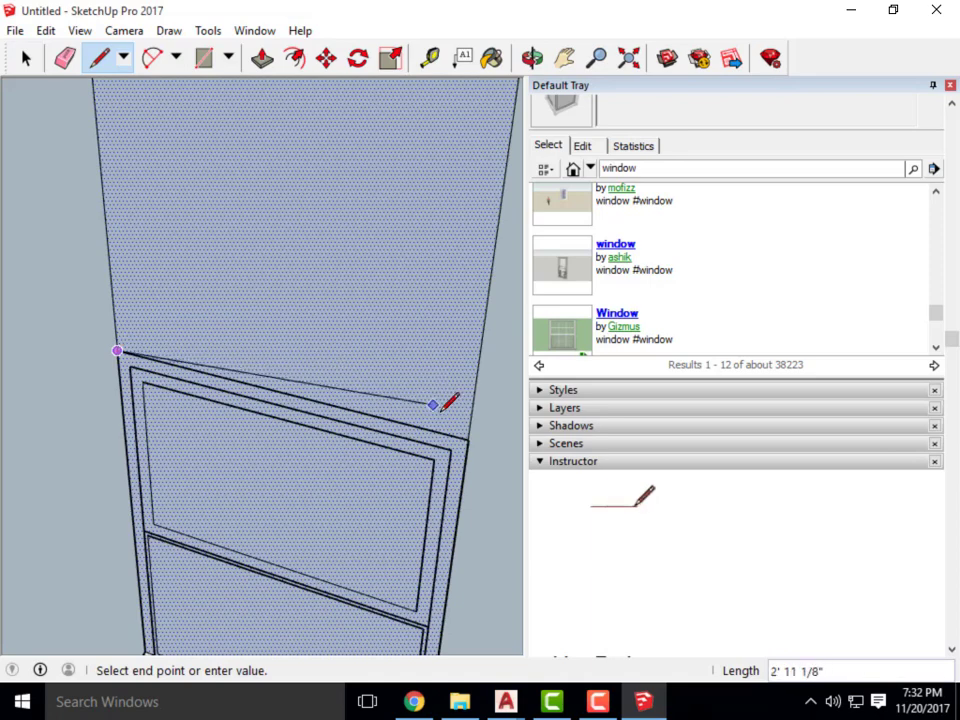
{"action": "left_click", "coordinate": [470, 438]}
{"action": "scroll", "coordinate": [490, 450], "scroll_direction": "down", "scroll_amount": 4}
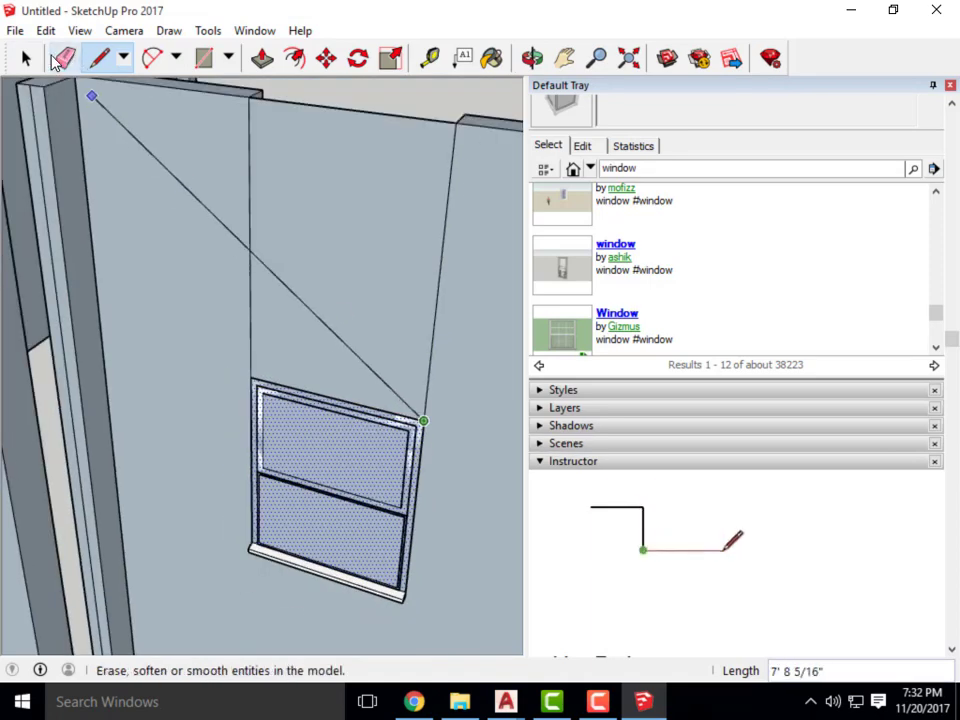
Delete the upper wall face and the face covering the window opening.
{"action": "left_click", "coordinate": [26, 58]}
{"action": "left_click", "coordinate": [281, 306]}
{"action": "left_click", "coordinate": [340, 503]}
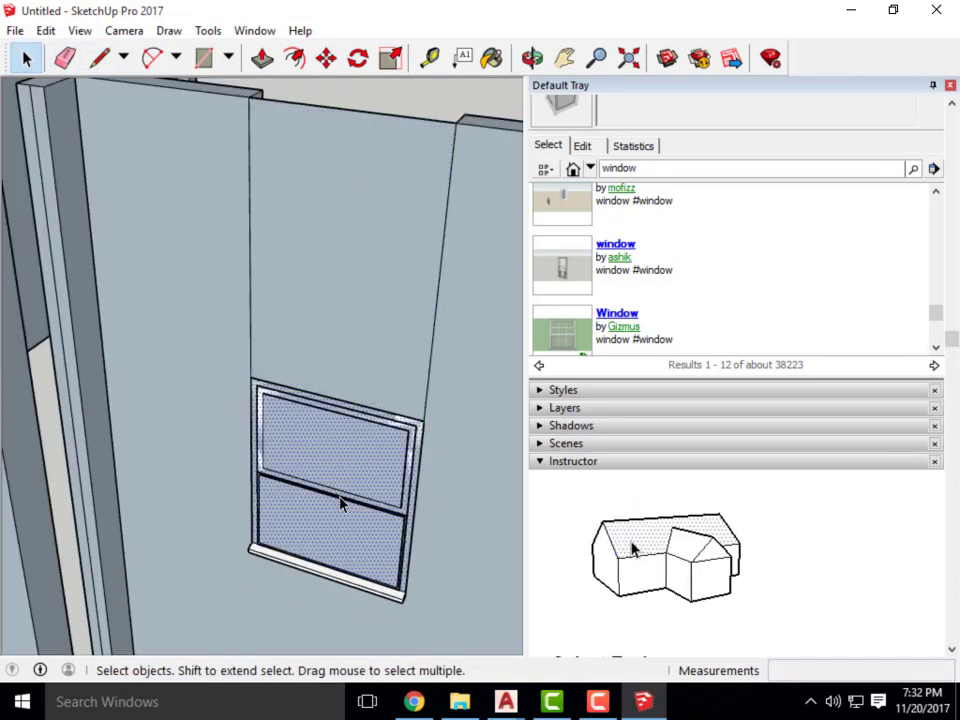
{"action": "key", "text": "Delete"}
Erase the leftover stray edge above the window.
{"action": "scroll", "coordinate": [210, 440], "scroll_direction": "down", "scroll_amount": 2}
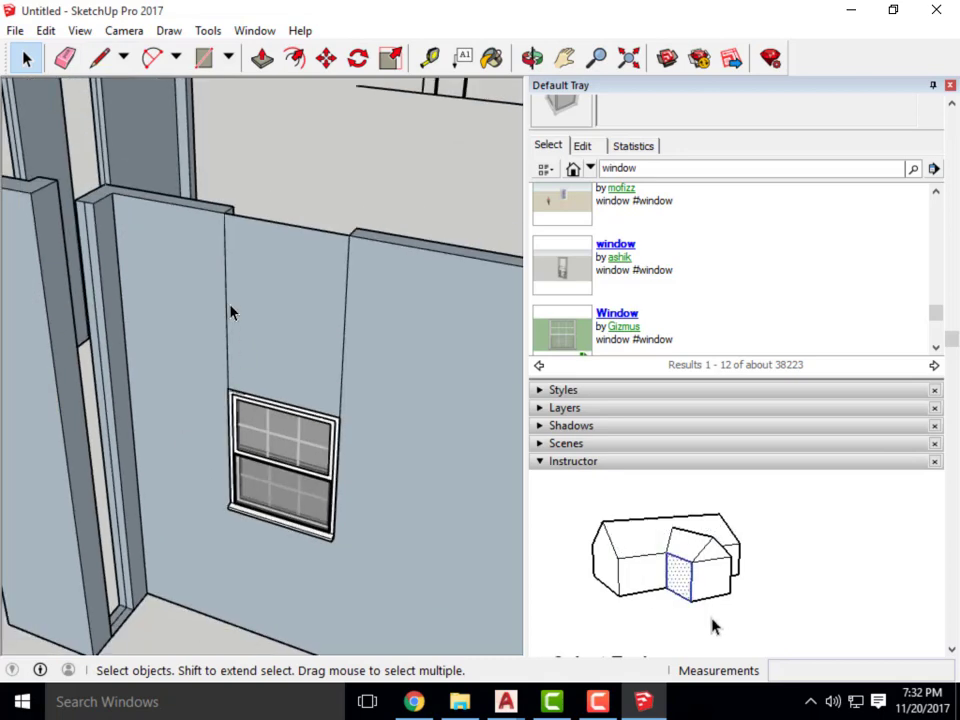
{"action": "left_click", "coordinate": [225, 305]}
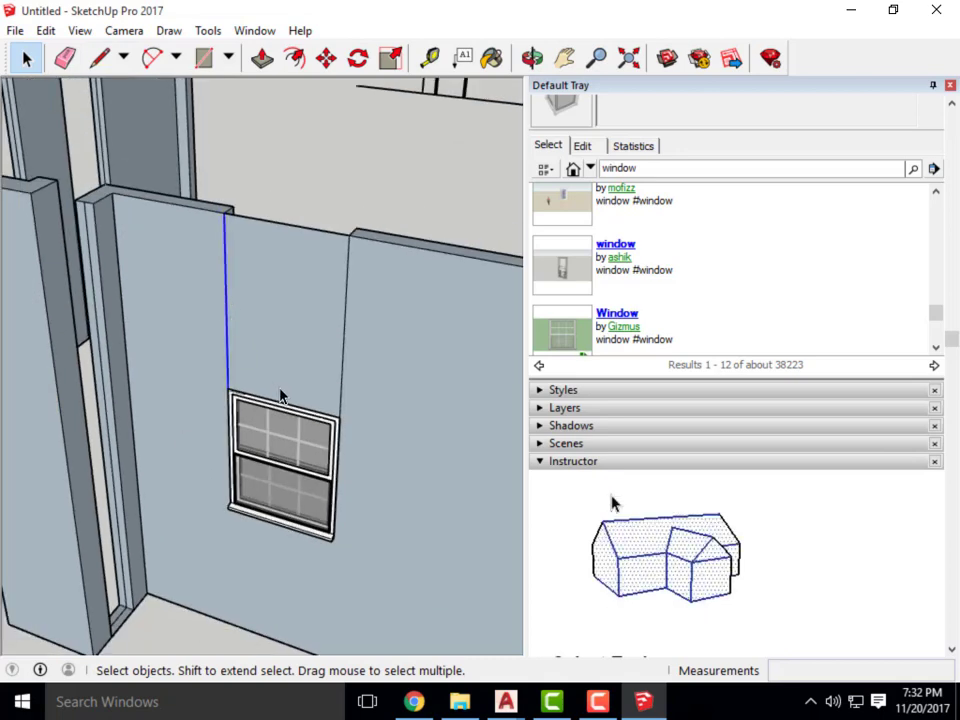
{"action": "left_click", "coordinate": [345, 364]}
{"action": "key", "text": "Delete"}
{"action": "scroll", "coordinate": [311, 343], "scroll_direction": "down", "scroll_amount": 3}
{"action": "middle_click_drag", "start_coordinate": [360, 481], "coordinate": [60, 411]}
{"action": "scroll", "coordinate": [360, 450], "scroll_direction": "down", "scroll_amount": 3}
{"action": "scroll", "coordinate": [232, 390], "scroll_direction": "down", "scroll_amount": 2}
{"action": "scroll", "coordinate": [231, 390], "scroll_direction": "up", "scroll_amount": 5}
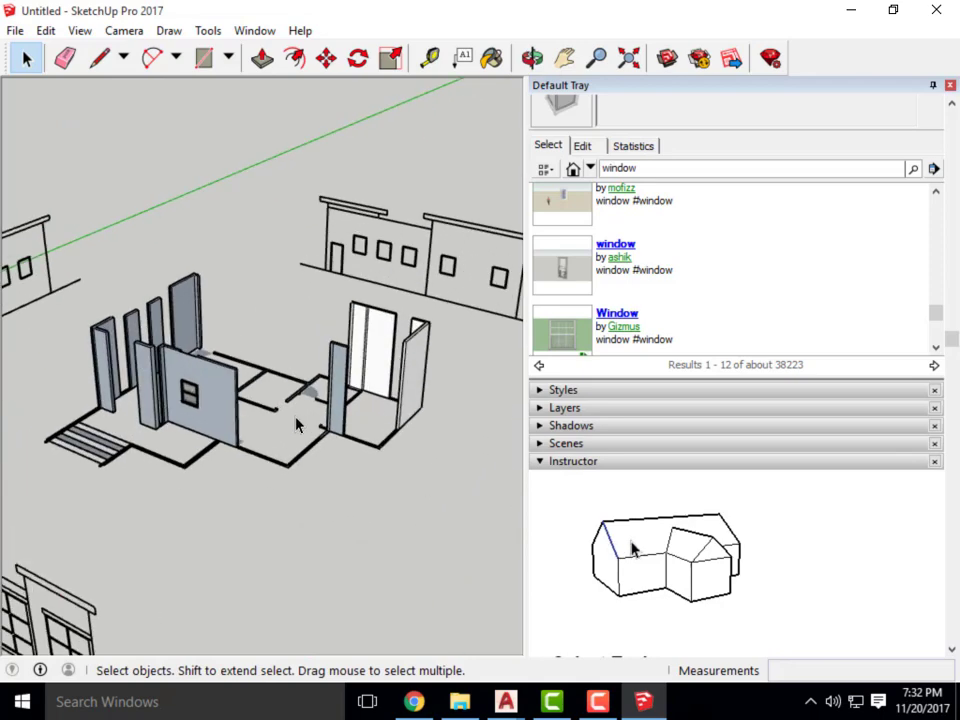
{"action": "scroll", "coordinate": [324, 458], "scroll_direction": "down", "scroll_amount": 4}
{"action": "middle_click_drag", "start_coordinate": [285, 460], "coordinate": [340, 400]}
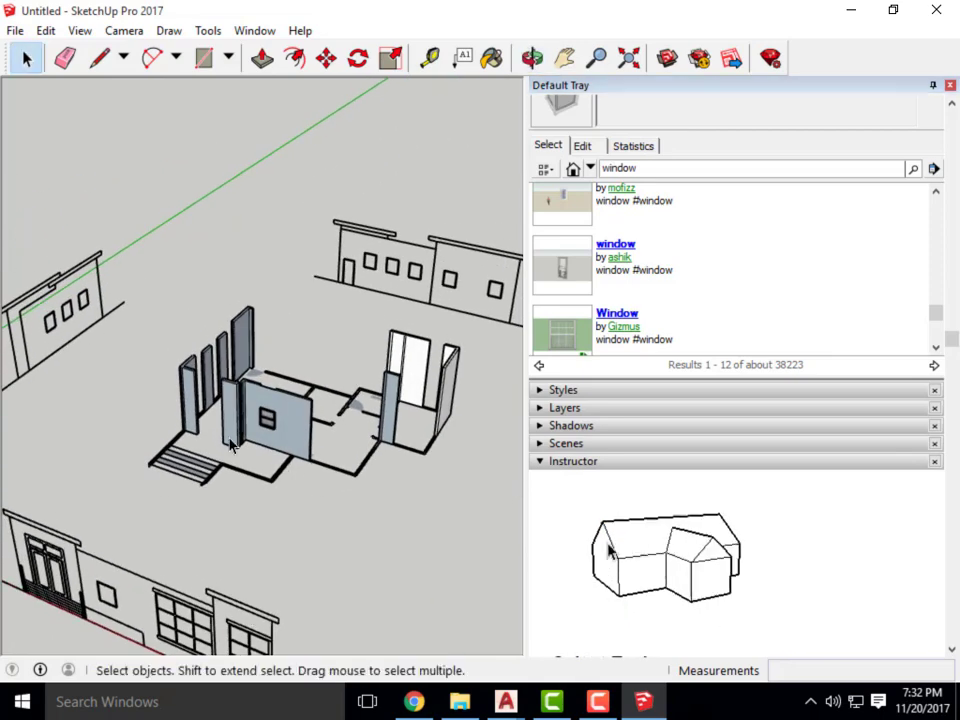
{"action": "scroll", "coordinate": [347, 388], "scroll_direction": "up", "scroll_amount": 4}
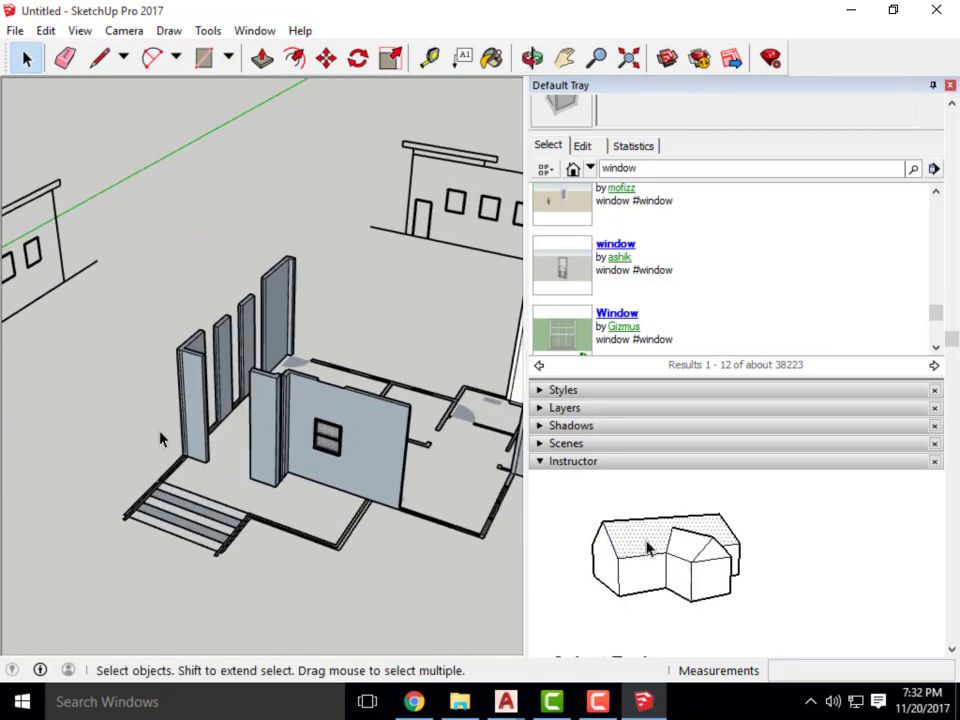
{"action": "middle_click_drag", "start_coordinate": [350, 485], "coordinate": [317, 411]}
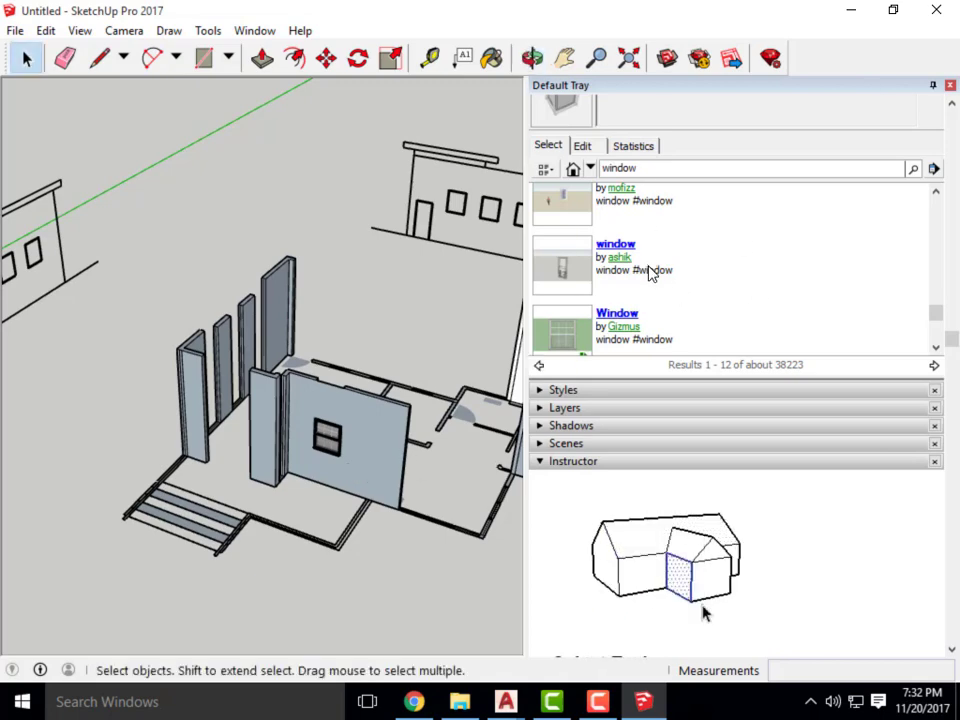
{"action": "scroll", "coordinate": [330, 241], "scroll_direction": "down", "scroll_amount": 4}
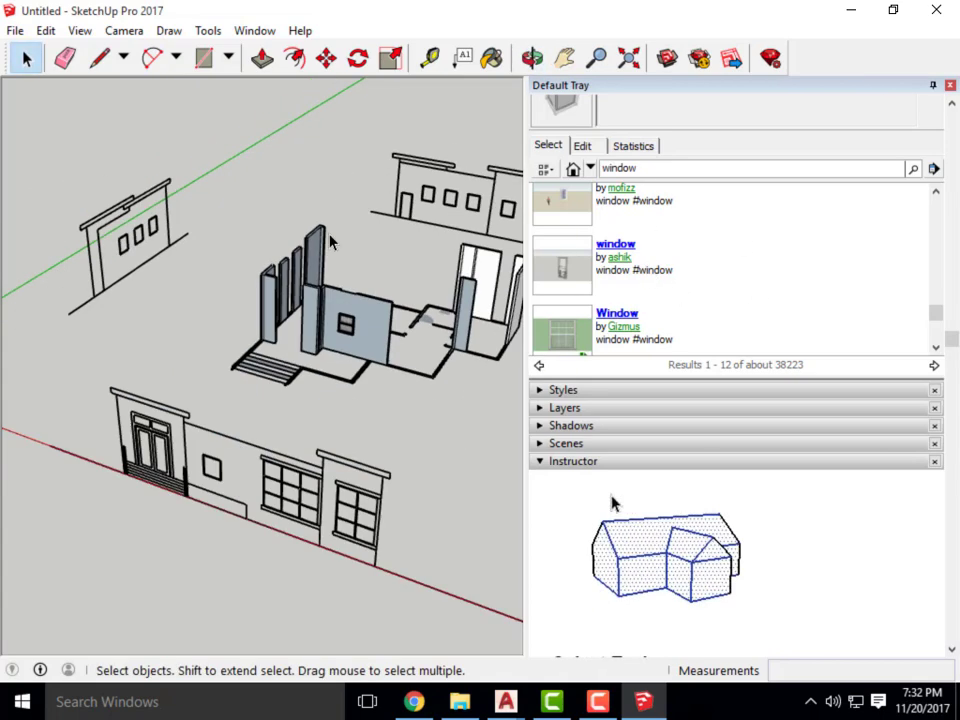
{"action": "middle_click_drag", "start_coordinate": [369, 390], "coordinate": [216, 279]}
{"action": "scroll", "coordinate": [300, 300], "scroll_direction": "down", "scroll_amount": 4}
{"action": "middle_click_drag", "start_coordinate": [388, 328], "coordinate": [200, 308]}
{"action": "scroll", "coordinate": [215, 218], "scroll_direction": "up", "scroll_amount": 6}
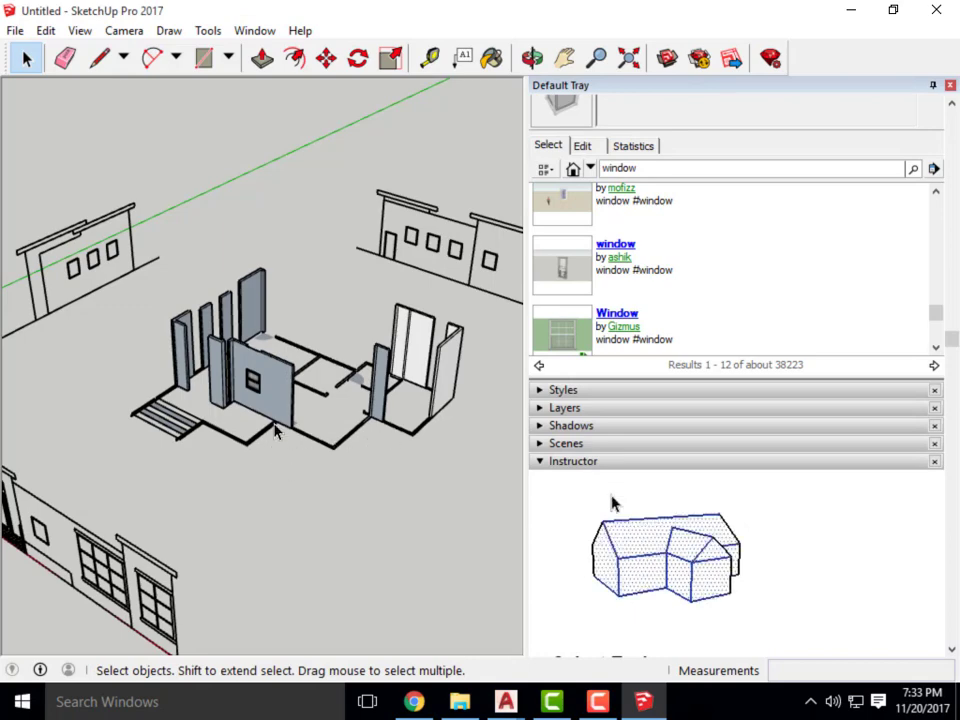
{"action": "scroll", "coordinate": [337, 408], "scroll_direction": "down", "scroll_amount": 5}
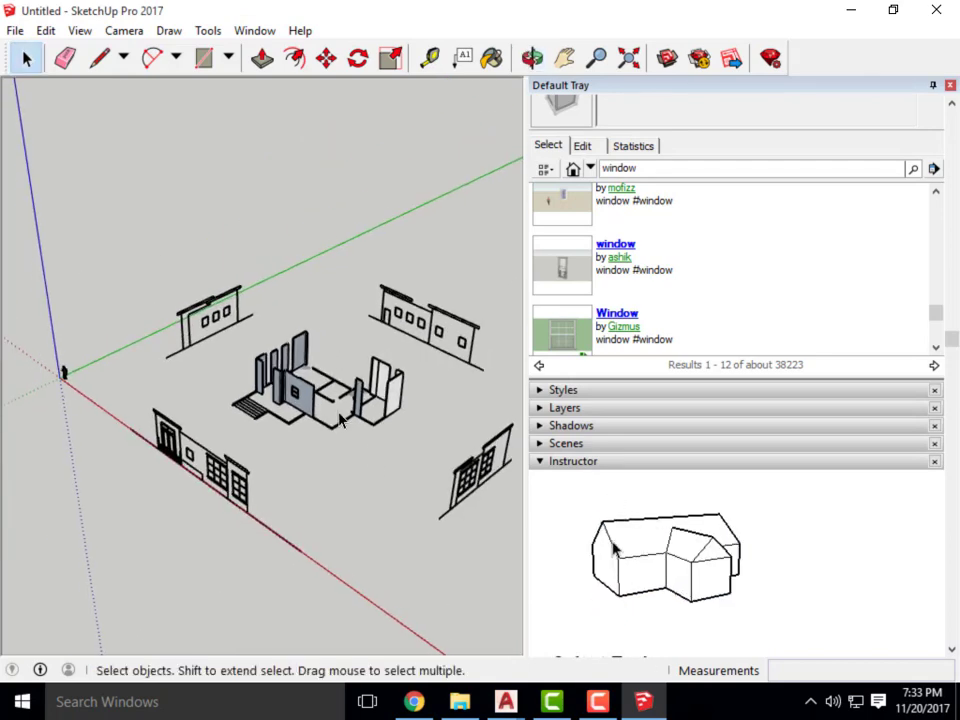
{"action": "scroll", "coordinate": [340, 420], "scroll_direction": "up", "scroll_amount": 3}
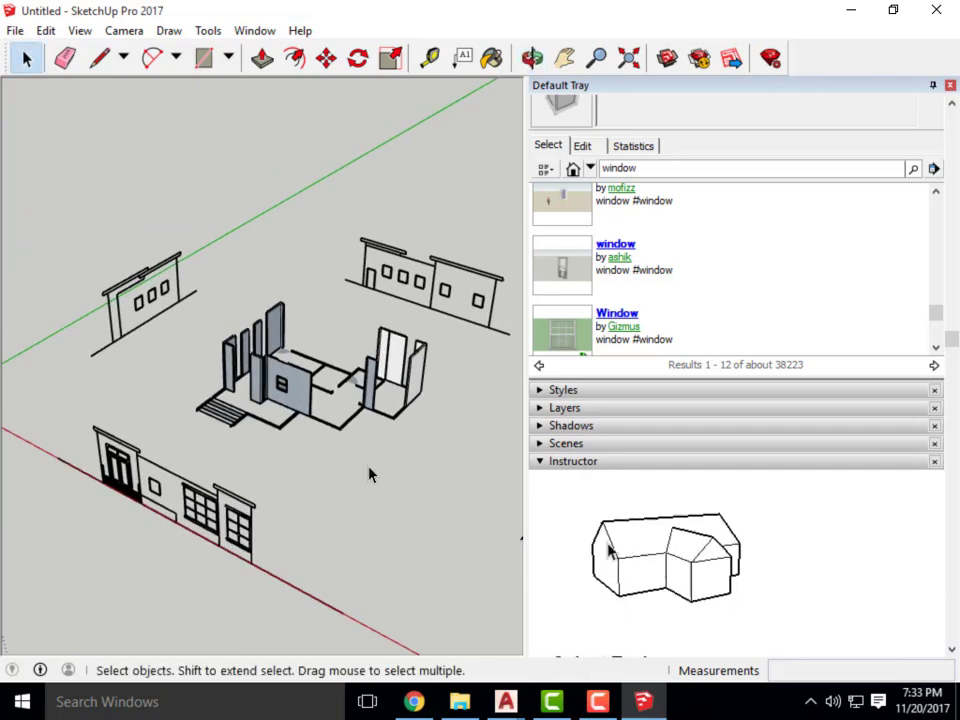
{"action": "middle_click_drag", "start_coordinate": [338, 428], "coordinate": [375, 450]}
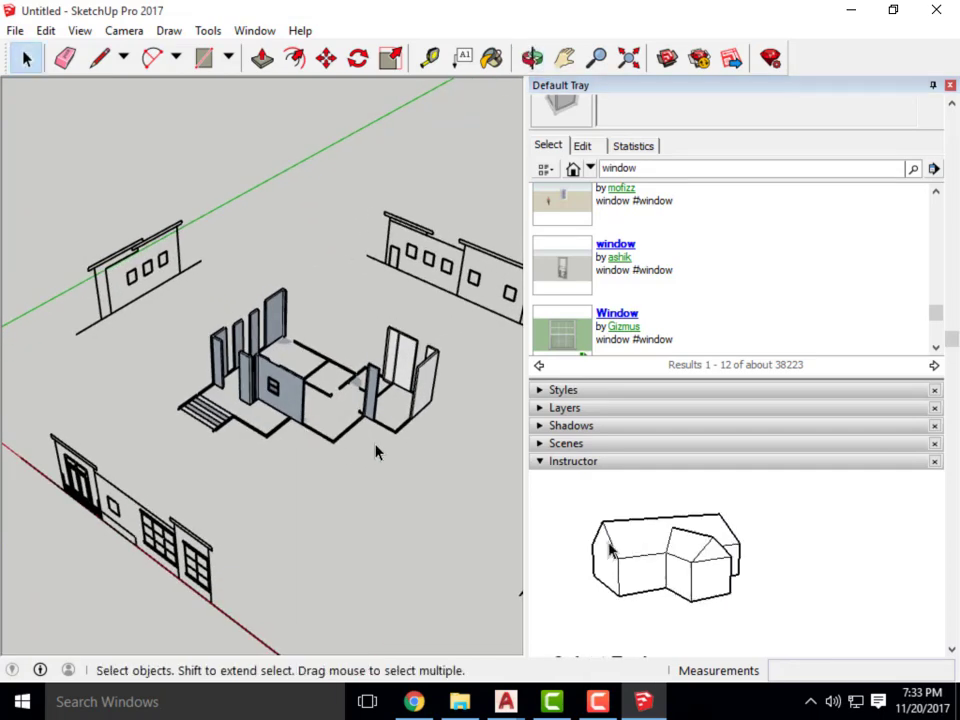
{"action": "scroll", "coordinate": [180, 326], "scroll_direction": "down", "scroll_amount": 3}
{"action": "scroll", "coordinate": [311, 386], "scroll_direction": "up", "scroll_amount": 5}
{"action": "scroll", "coordinate": [452, 362], "scroll_direction": "down", "scroll_amount": 3}
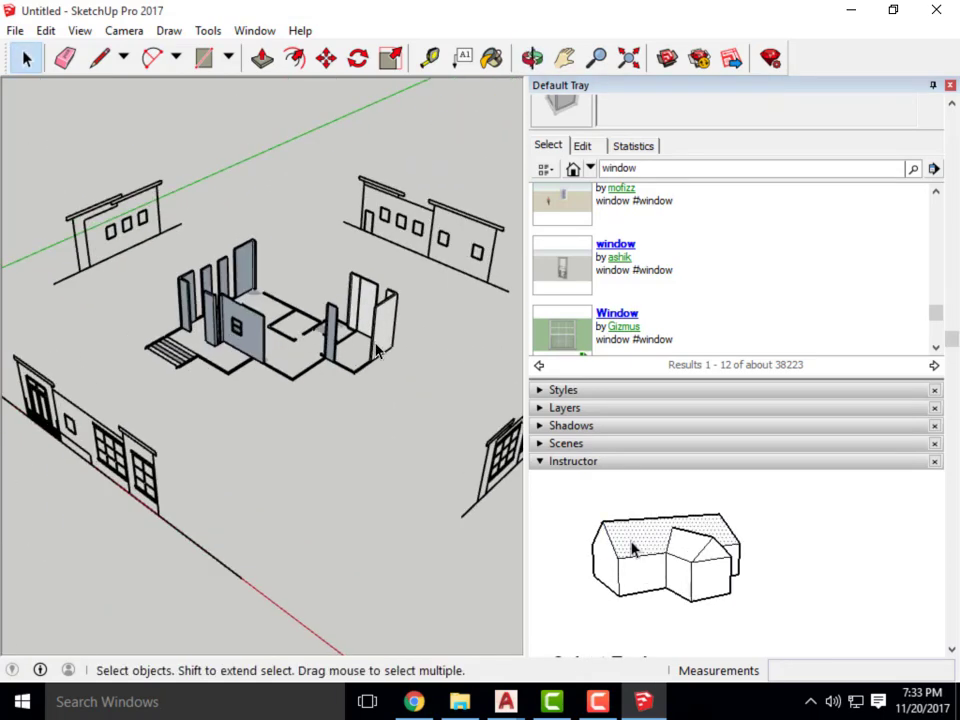
{"action": "scroll", "coordinate": [347, 411], "scroll_direction": "up", "scroll_amount": 3}
{"action": "mouse_move", "coordinate": [347, 411]}
{"action": "middle_mouse_down"}
{"action": "mouse_move", "coordinate": [360, 311]}
{"action": "mouse_move", "coordinate": [410, 380]}
{"action": "mouse_move", "coordinate": [486, 394]}
{"action": "mouse_move", "coordinate": [285, 337]}
{"action": "mouse_move", "coordinate": [255, 407]}
{"action": "mouse_move", "coordinate": [311, 328]}
{"action": "mouse_move", "coordinate": [298, 352]}
{"action": "middle_mouse_up"}
{"action": "scroll", "coordinate": [405, 375], "scroll_direction": "down", "scroll_amount": 3}
{"action": "scroll", "coordinate": [255, 407], "scroll_direction": "up", "scroll_amount": 3}
{"action": "scroll", "coordinate": [298, 352], "scroll_direction": "up", "scroll_amount": 3}
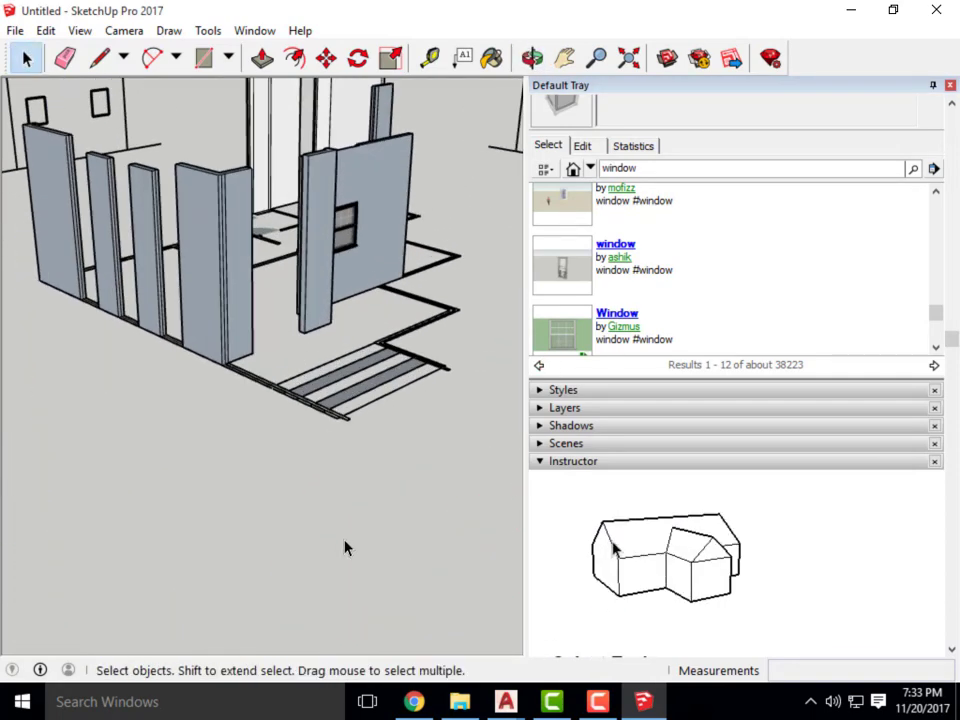
{"action": "scroll", "coordinate": [345, 546], "scroll_direction": "down", "scroll_amount": 3}
{"action": "middle_click_drag", "start_coordinate": [356, 491], "coordinate": [388, 397]}
{"action": "scroll", "coordinate": [435, 438], "scroll_direction": "up", "scroll_amount": 2}
{"action": "scroll", "coordinate": [386, 399], "scroll_direction": "down", "scroll_amount": 3}
{"action": "scroll", "coordinate": [370, 427], "scroll_direction": "up", "scroll_amount": 2}
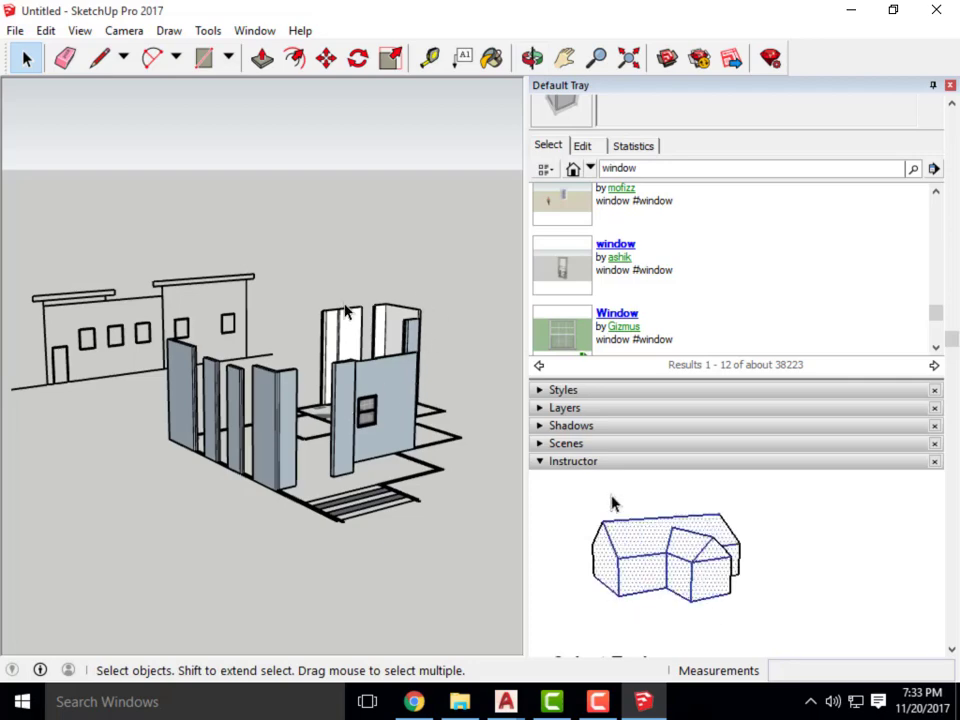
Orbit and zoom out to view the whole cabin and nearby buildings, then bring up the File menu.
{"action": "middle_click_drag", "start_coordinate": [344, 312], "coordinate": [388, 421]}
{"action": "scroll", "coordinate": [461, 355], "scroll_direction": "down", "scroll_amount": 3}
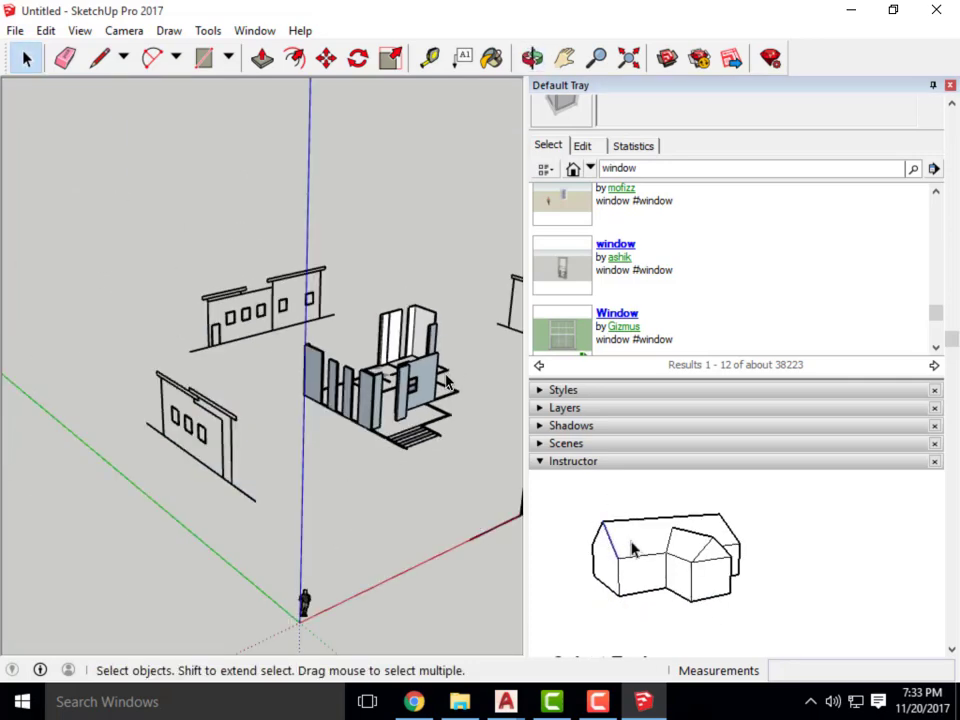
{"action": "middle_click_drag", "start_coordinate": [94, 375], "coordinate": [157, 148]}
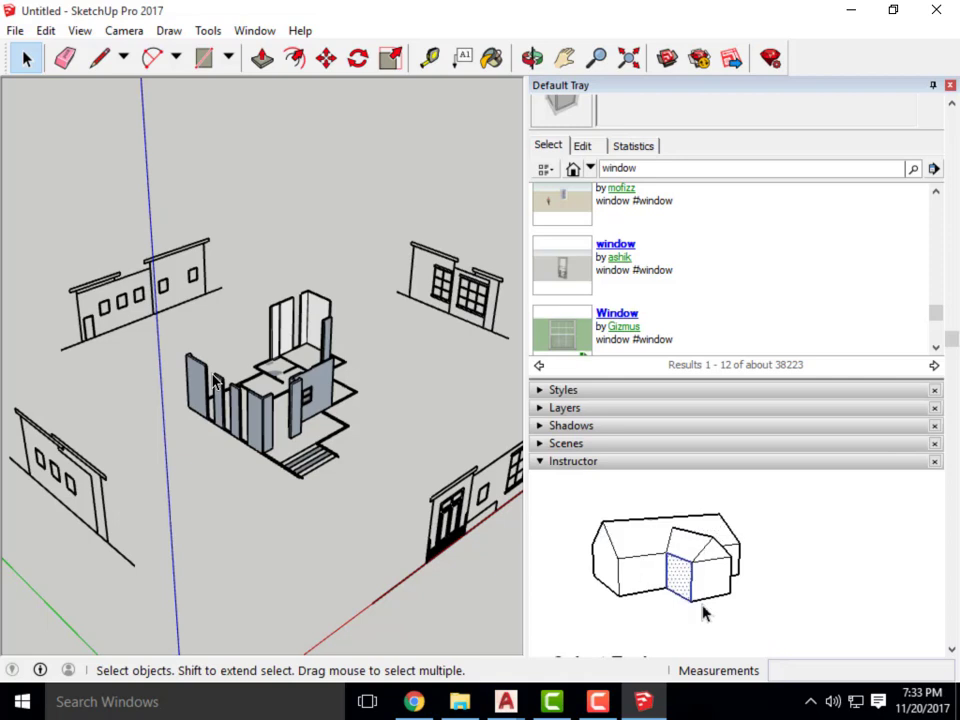
{"action": "scroll", "coordinate": [333, 403], "scroll_direction": "down", "scroll_amount": 2}
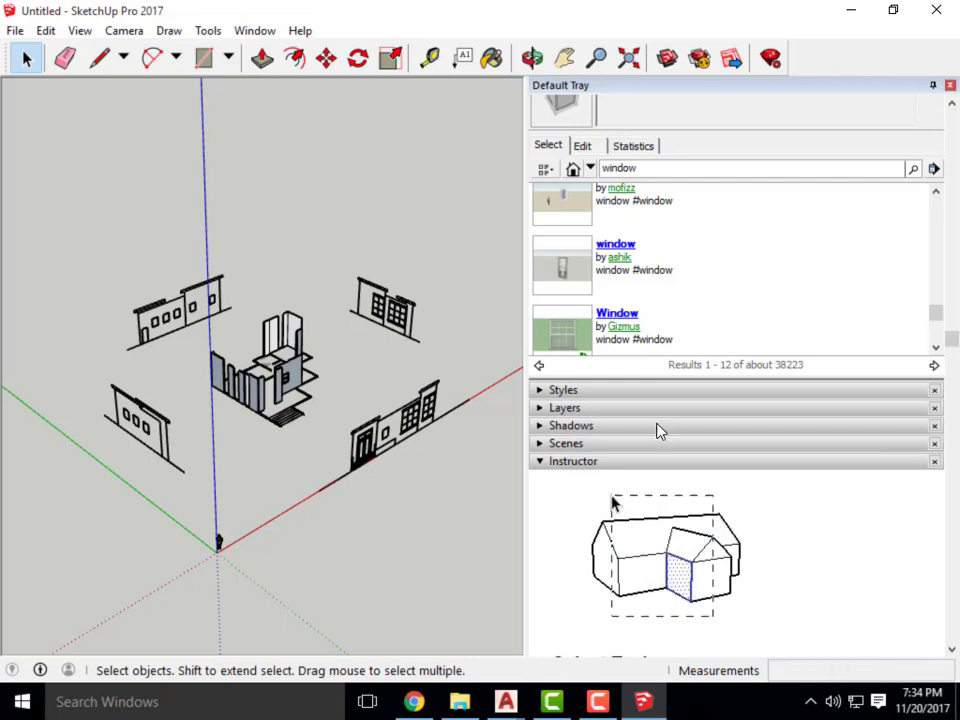
{"action": "scroll", "coordinate": [264, 450], "scroll_direction": "up", "scroll_amount": 3}
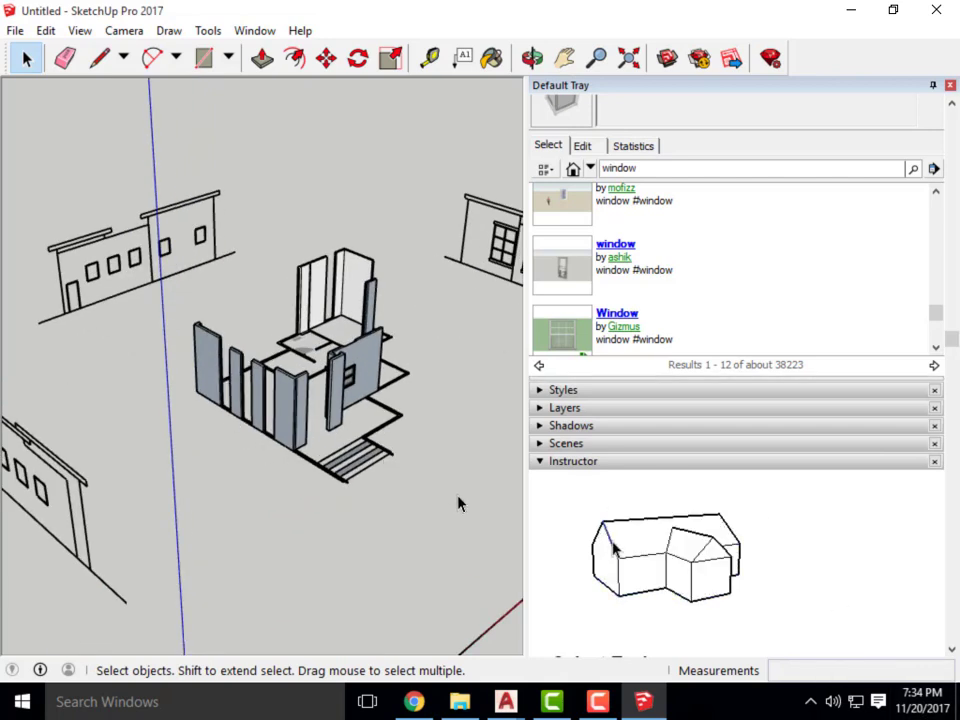
{"action": "scroll", "coordinate": [204, 343], "scroll_direction": "down", "scroll_amount": 5}
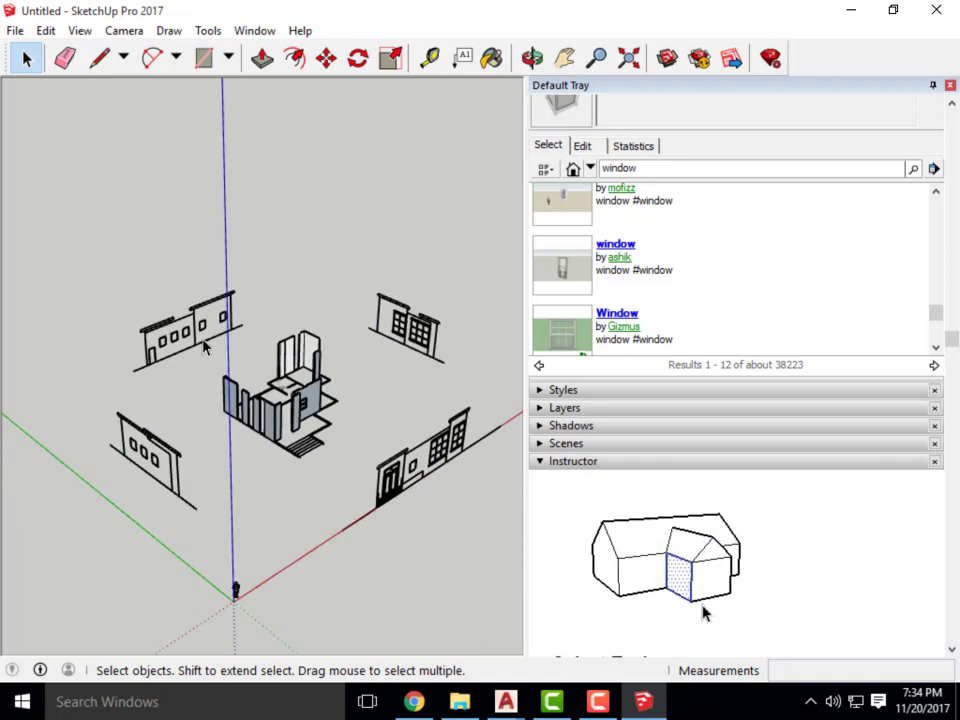
{"action": "left_click", "coordinate": [15, 31]}
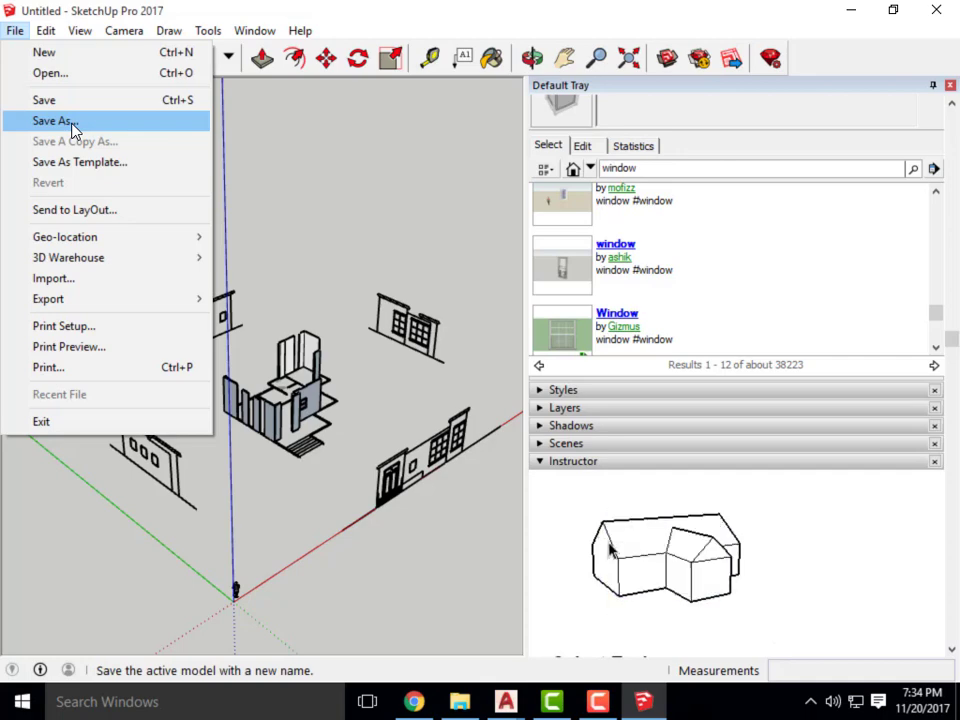
Save As '3D Cabin Model' in ARCHI 135- DIGITAL TOOLS- FALL 2017 > Week 15A- Content, accepting Fix now.
{"action": "left_click", "coordinate": [73, 125]}
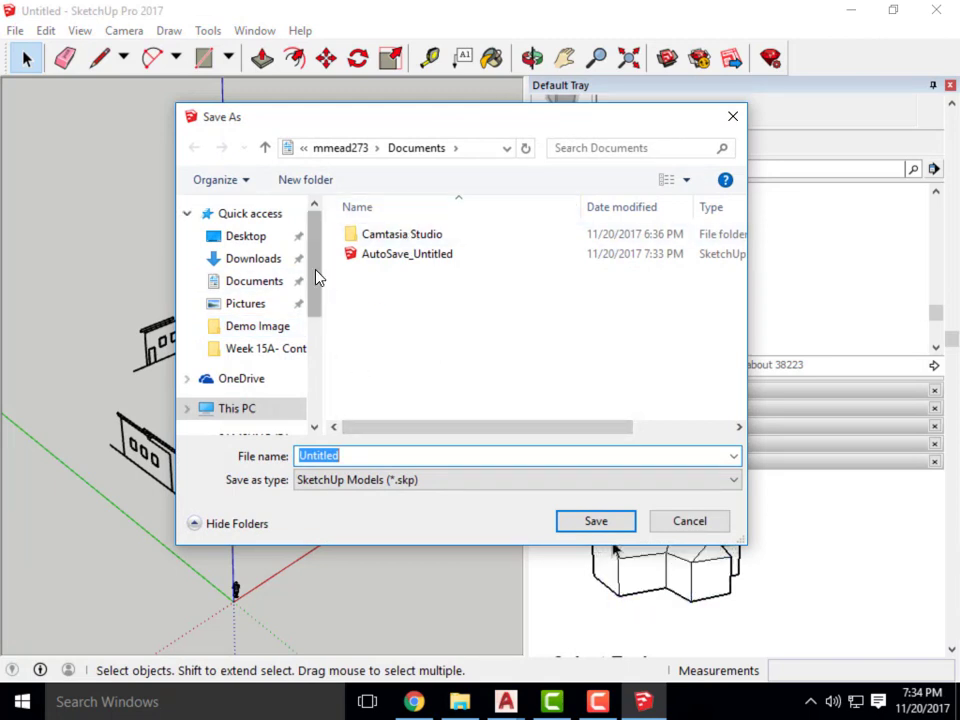
{"action": "left_click_drag", "start_coordinate": [317, 274], "coordinate": [456, 347]}
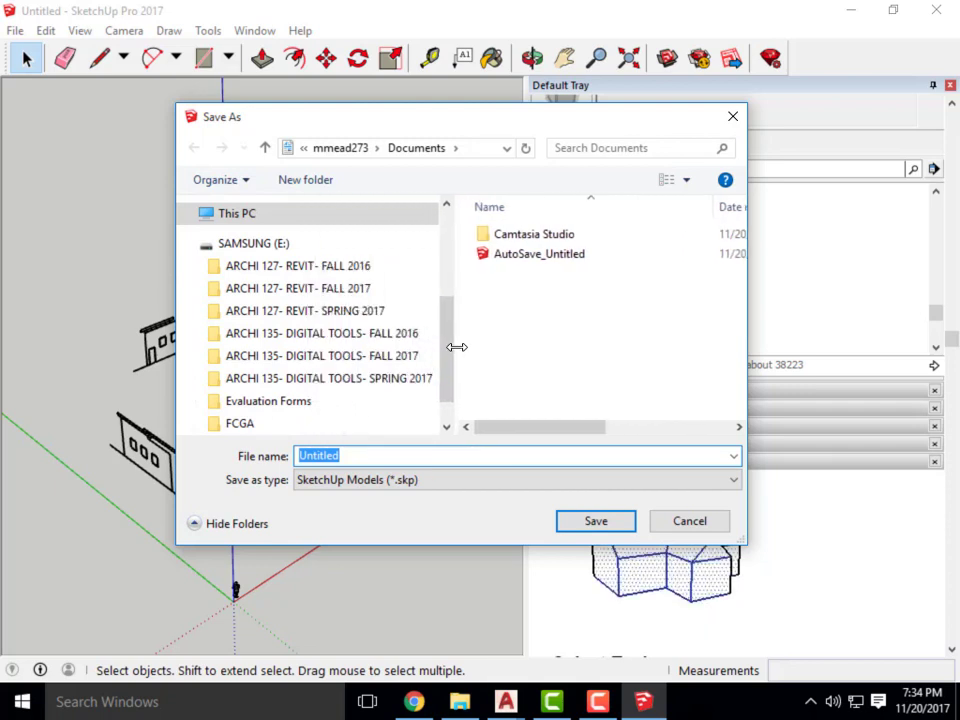
{"action": "left_click", "coordinate": [364, 356]}
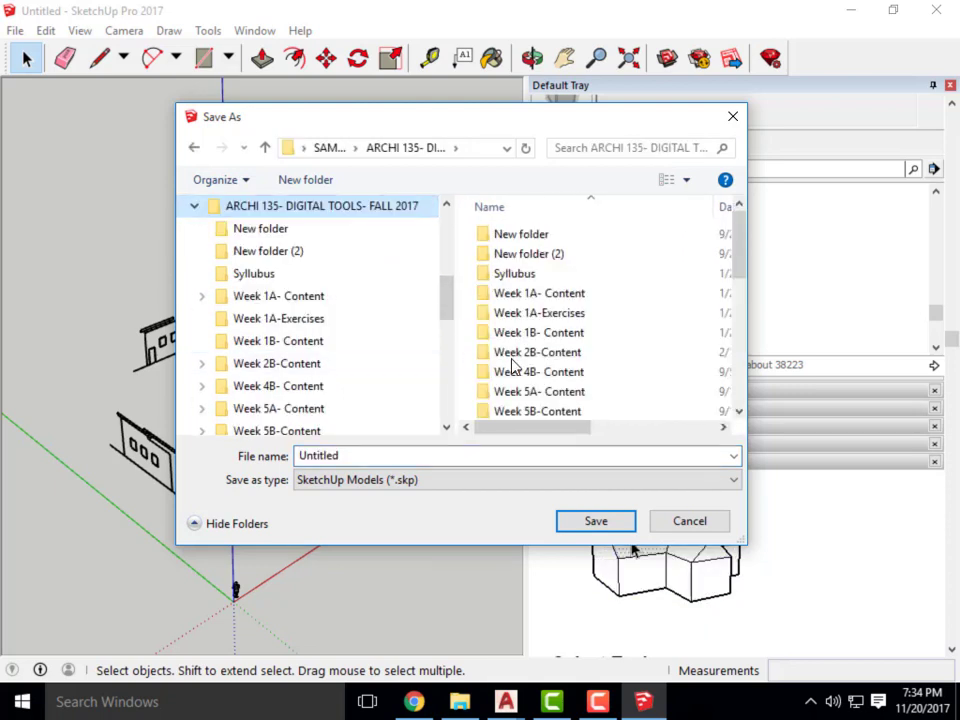
{"action": "scroll", "coordinate": [560, 366], "scroll_direction": "down", "scroll_amount": 4}
{"action": "scroll", "coordinate": [591, 390], "scroll_direction": "down", "scroll_amount": 3}
{"action": "double_click", "coordinate": [557, 390]}
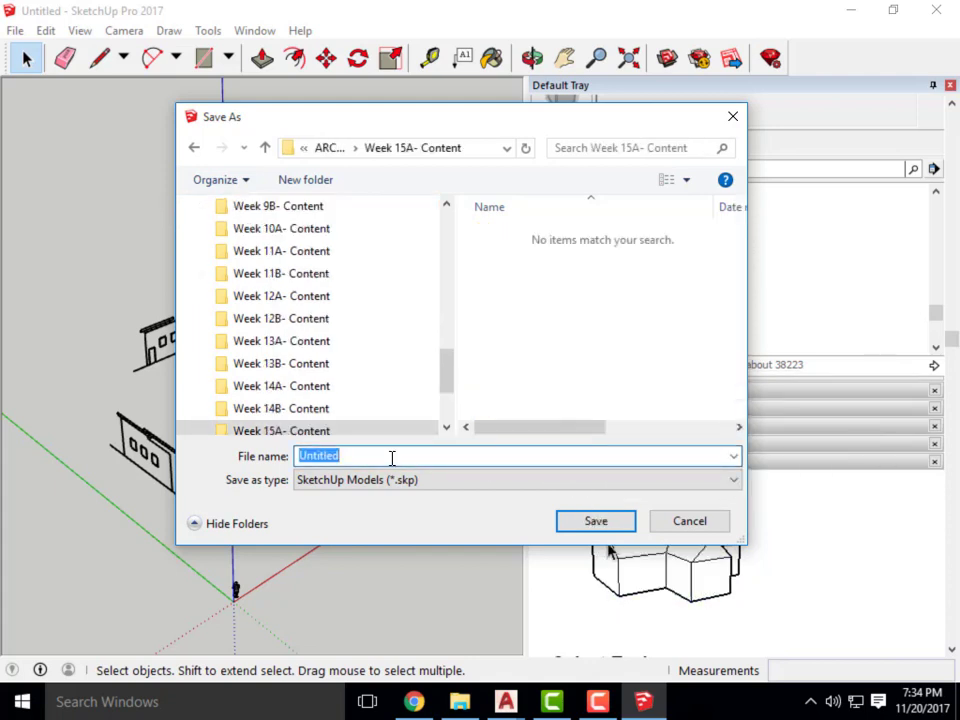
{"action": "type", "text": "3D Cabin Model"}
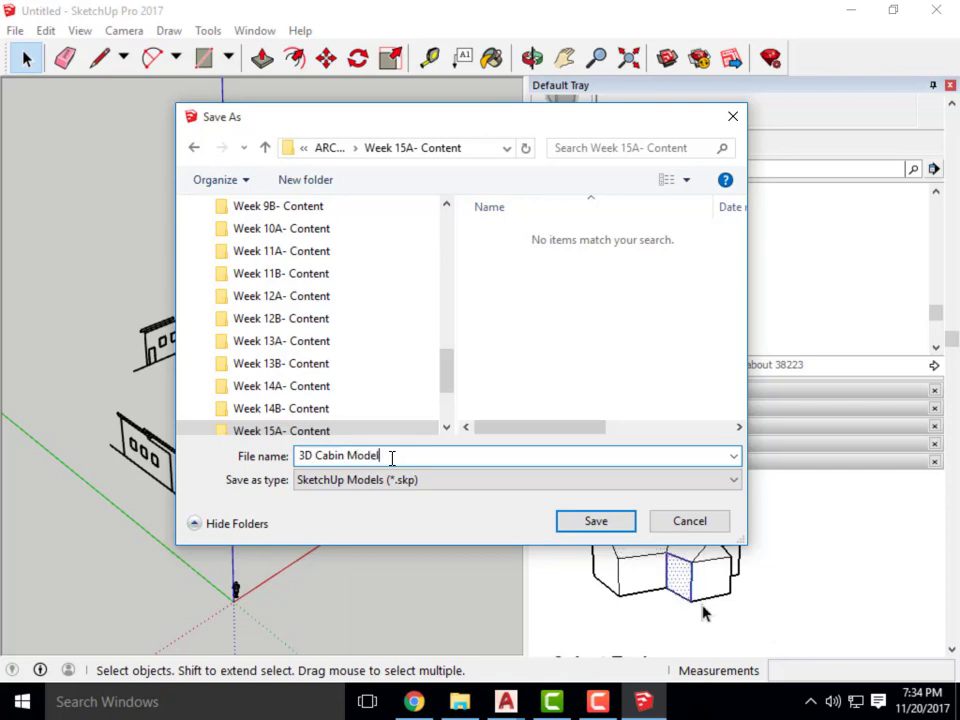
{"action": "left_click", "coordinate": [603, 525]}
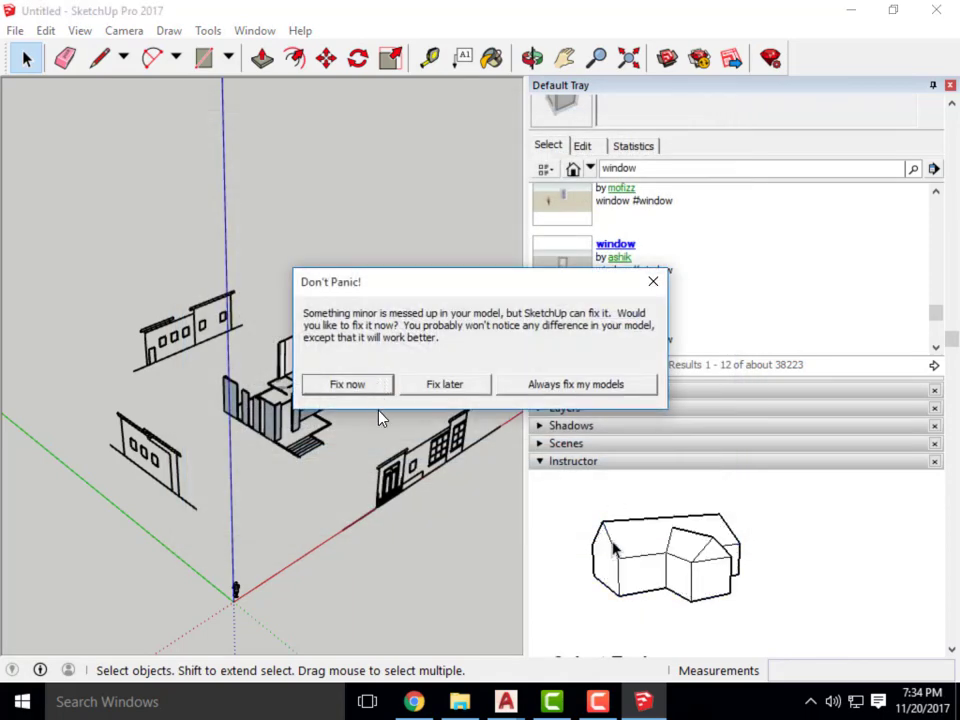
{"action": "key", "text": "Return"}
{"action": "key", "text": "Return"}
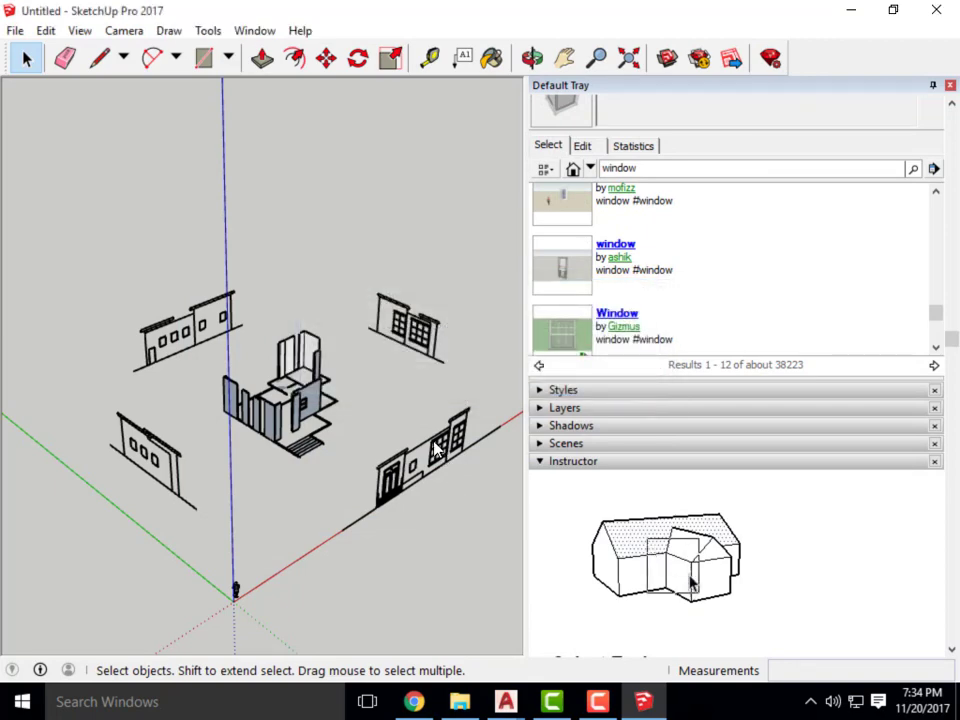
{"action": "middle_click_drag", "start_coordinate": [435, 450], "coordinate": [200, 548]}
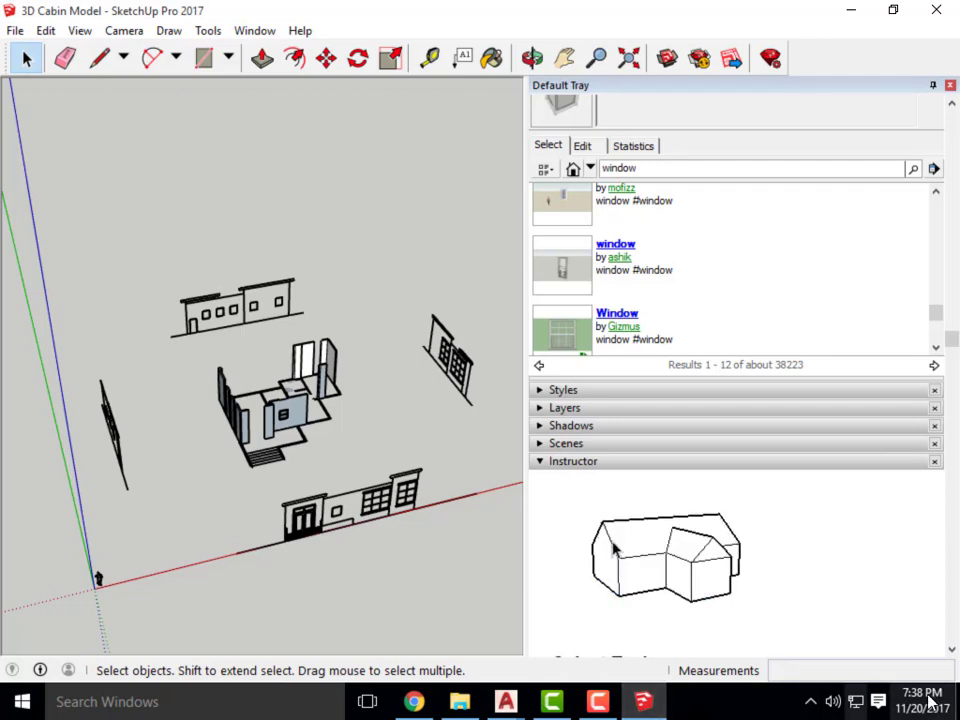
{"action": "left_click", "coordinate": [604, 705]}
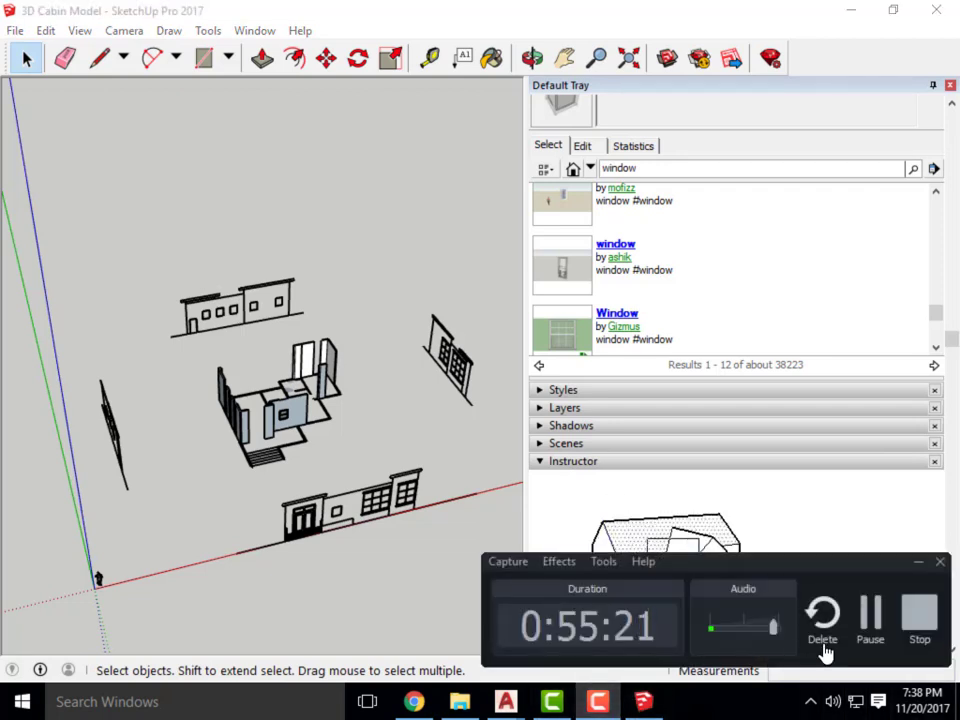